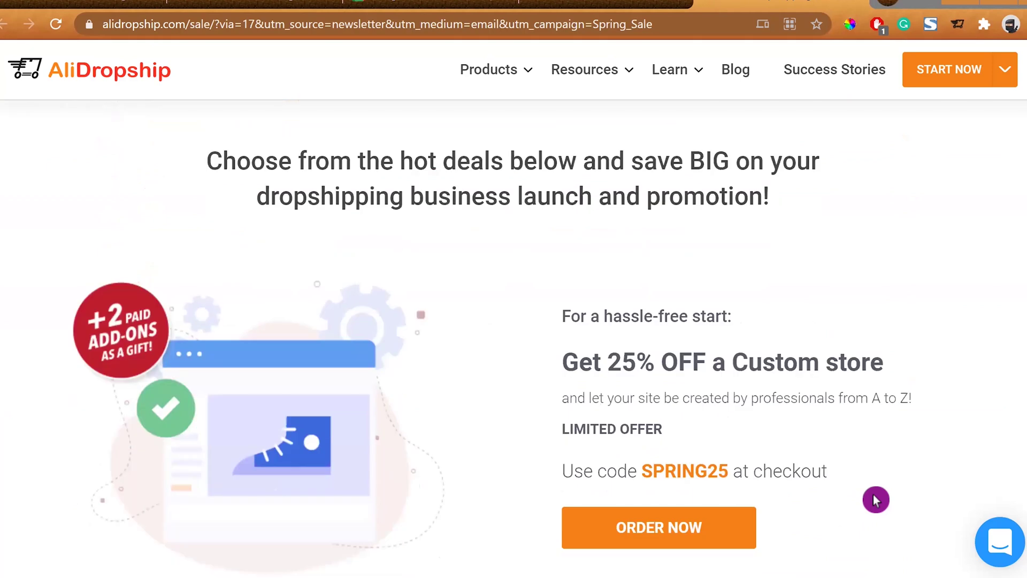
Step: Review the spring sale deals and start buying the AliDropship plugin from its 35% OFF offer
scroll(873, 498, down, 5)
scroll(873, 496, down, 5)
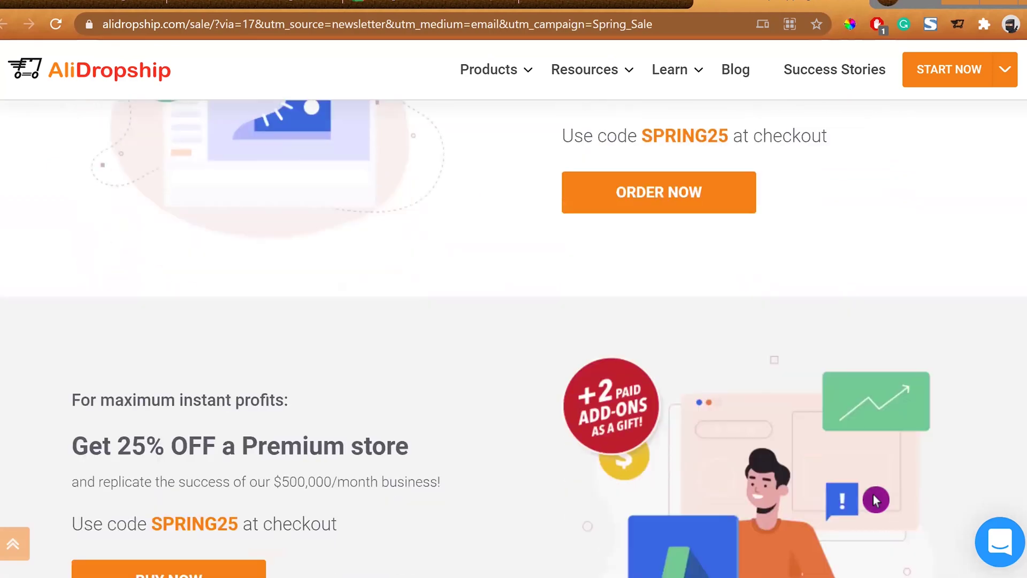
scroll(880, 500, down, 2)
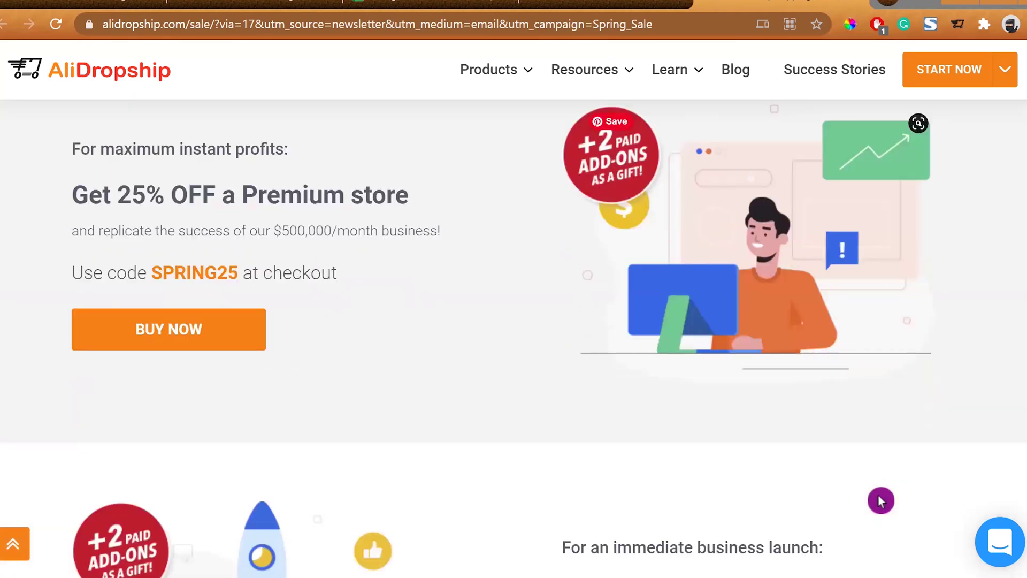
scroll(880, 501, down, 5)
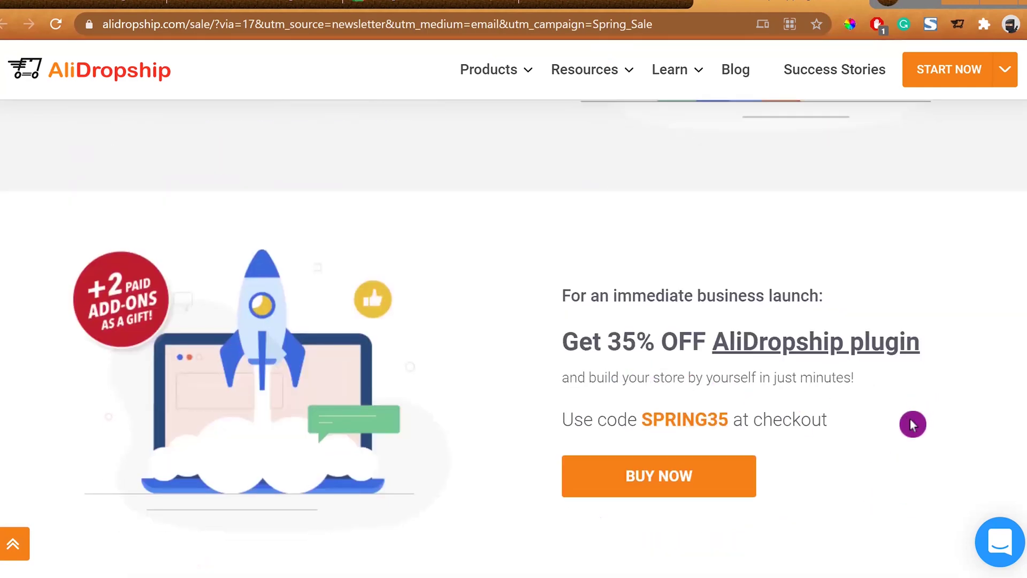
scroll(914, 455, down, 2)
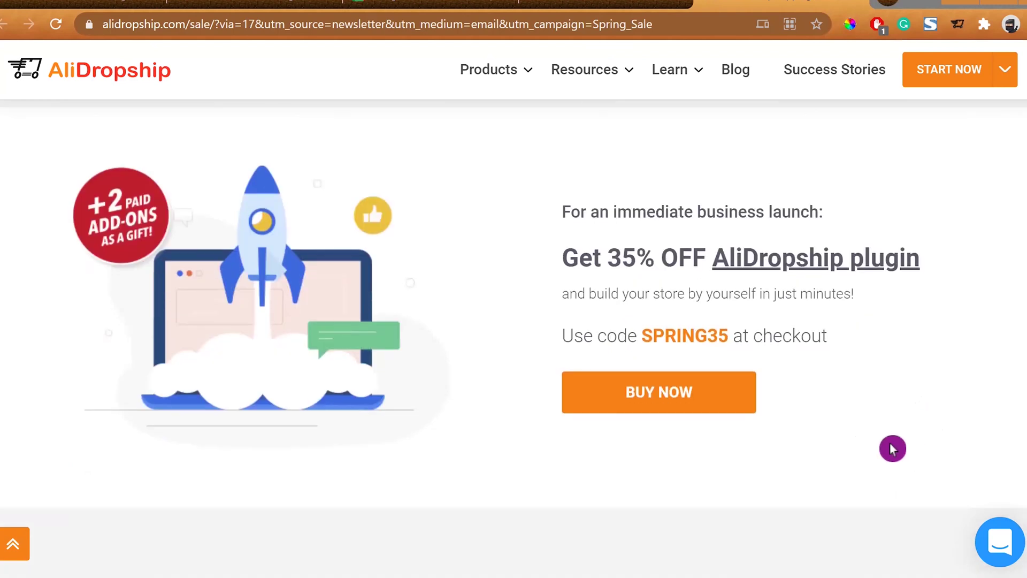
click(672, 409)
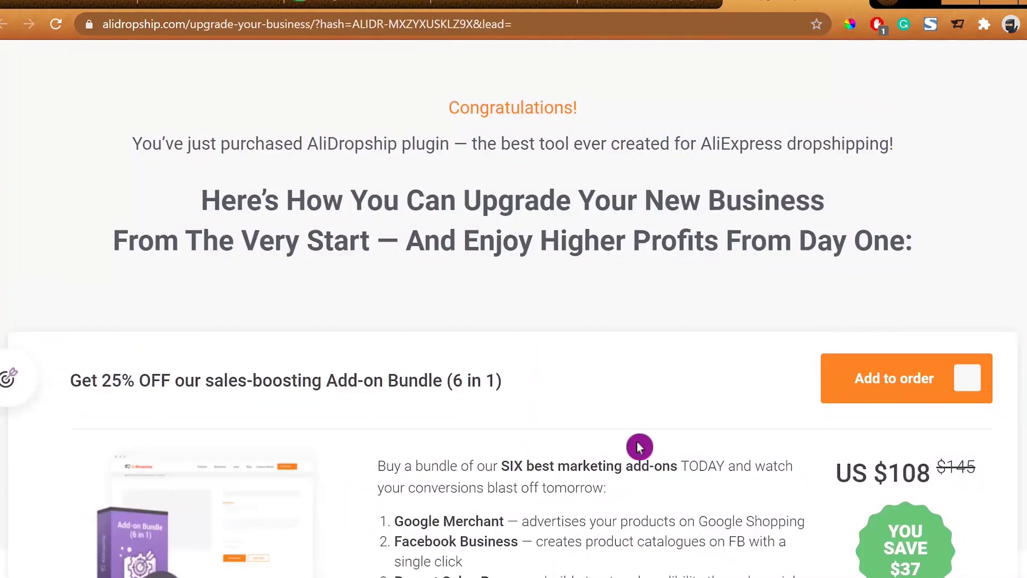
Step: Review the post-purchase upgrade offers and skip them without adding any to the order
scroll(638, 442, down, 2)
scroll(636, 441, down, 6)
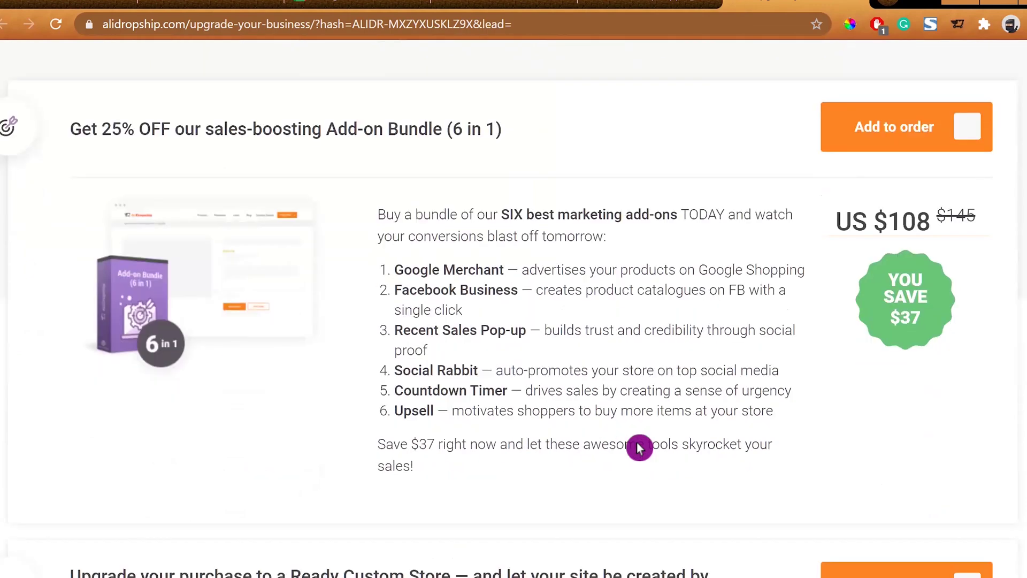
scroll(636, 442, down, 3)
scroll(637, 441, up, 6)
scroll(636, 441, down, 6)
scroll(637, 447, down, 14)
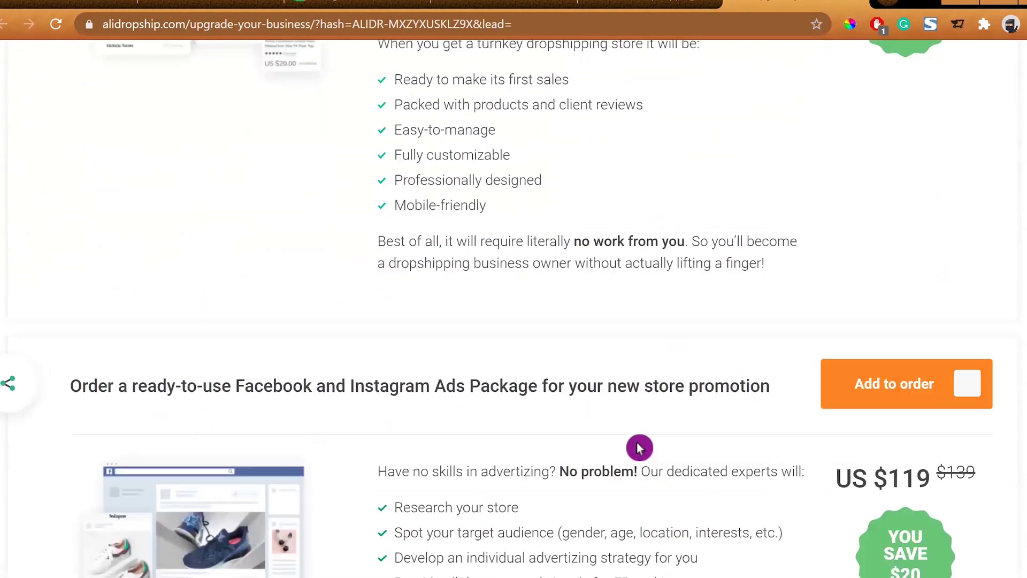
scroll(640, 447, down, 7)
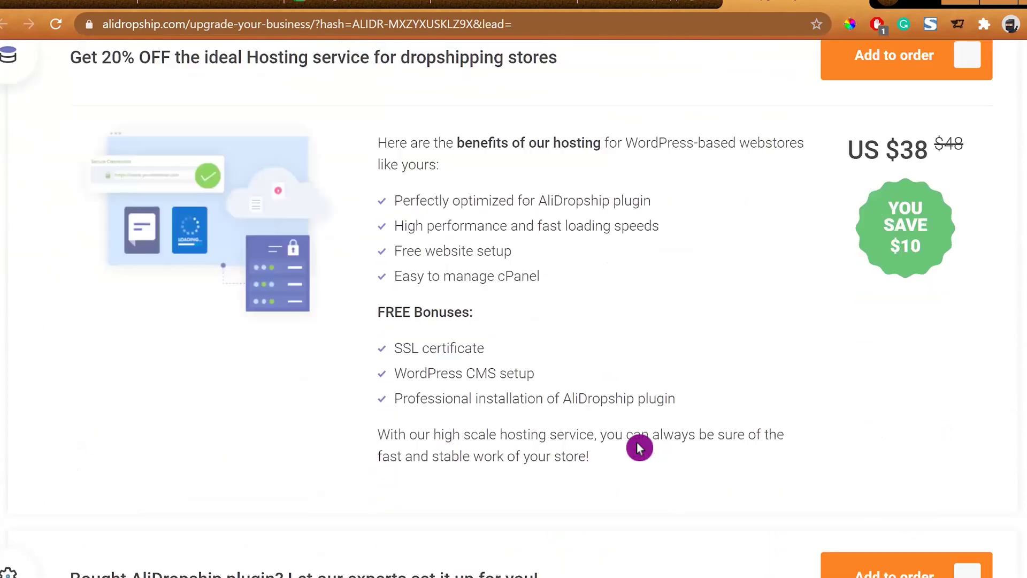
scroll(636, 441, down, 11)
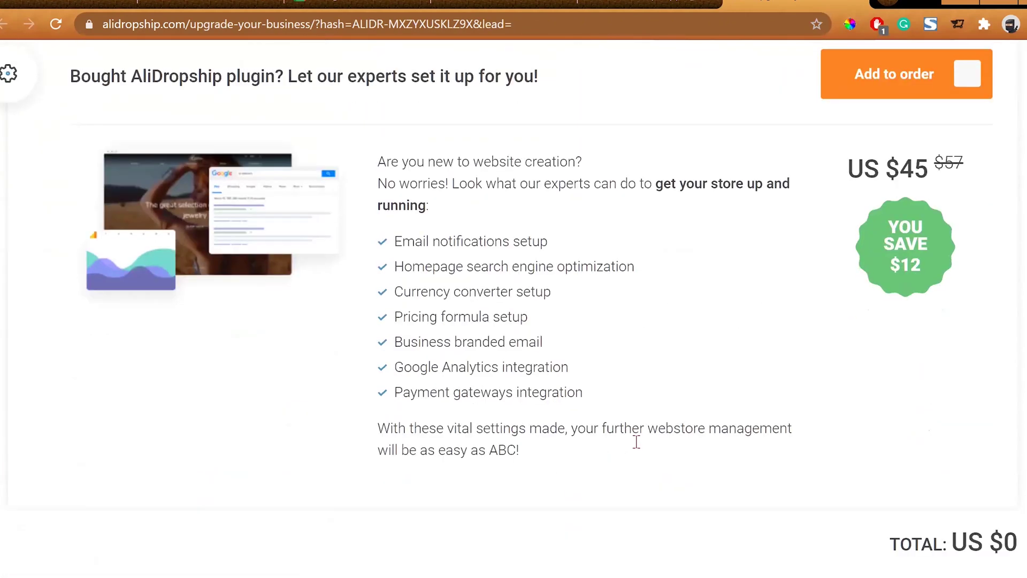
scroll(639, 447, down, 2)
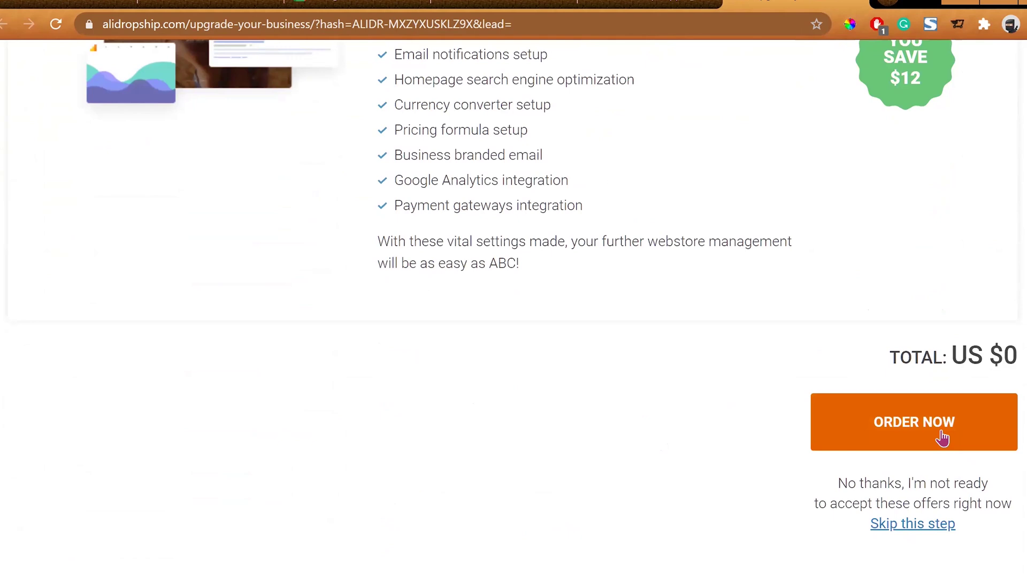
click(936, 527)
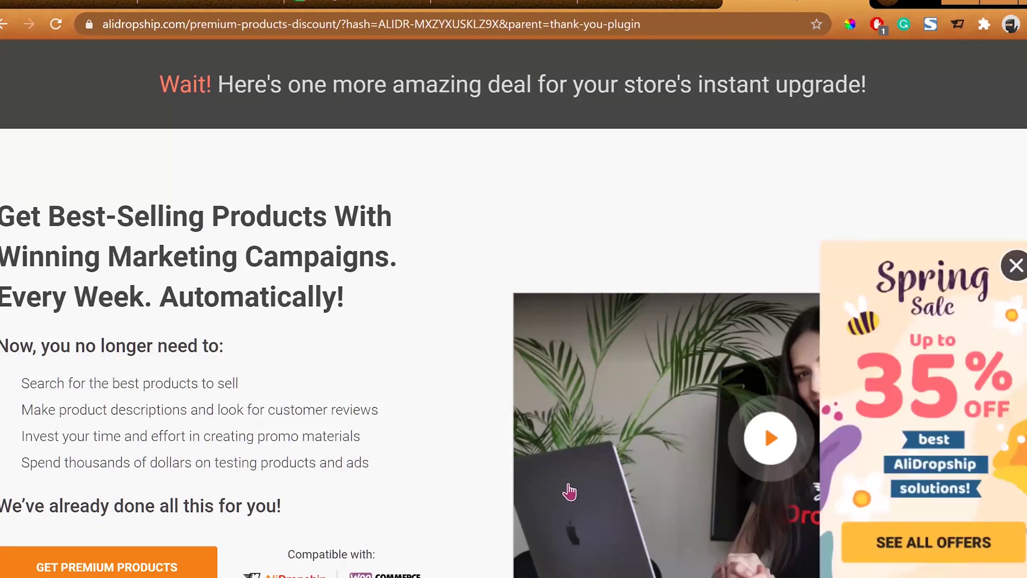
Step: Dismiss the Spring Sale pop-up, review the Premium Products subscription deal and skip it
click(1016, 265)
scroll(451, 393, down, 8)
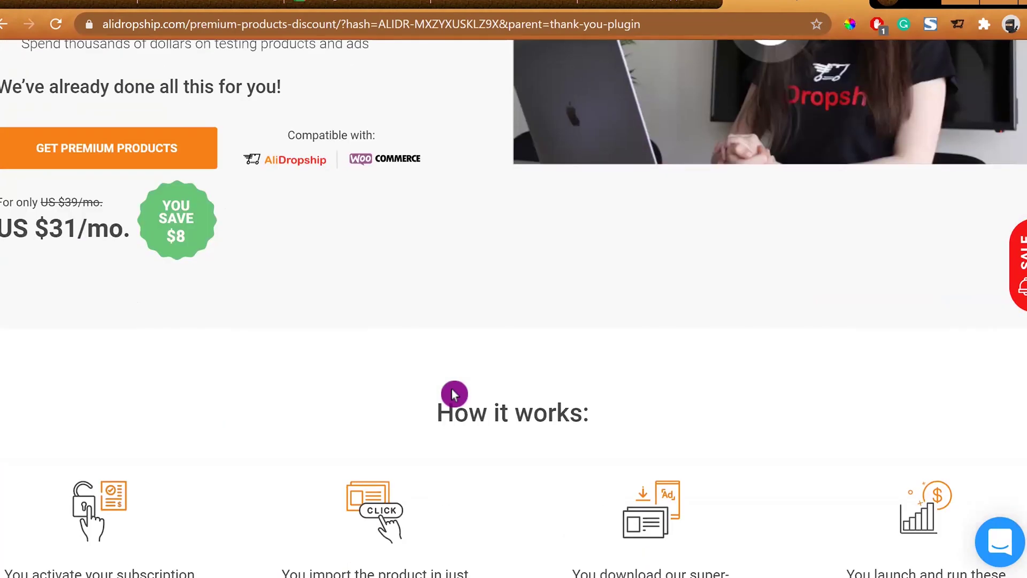
scroll(453, 393, up, 3)
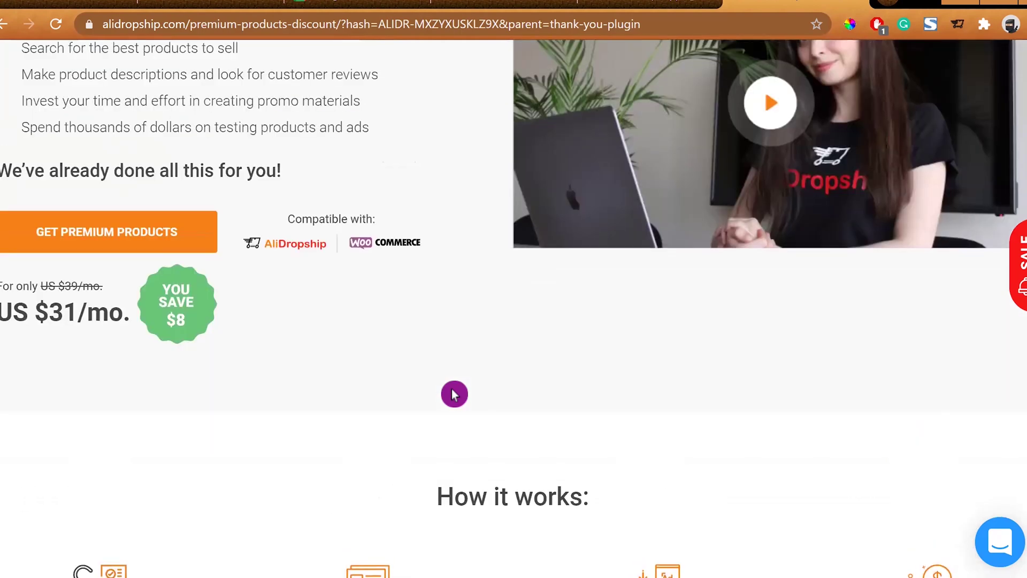
scroll(454, 394, down, 18)
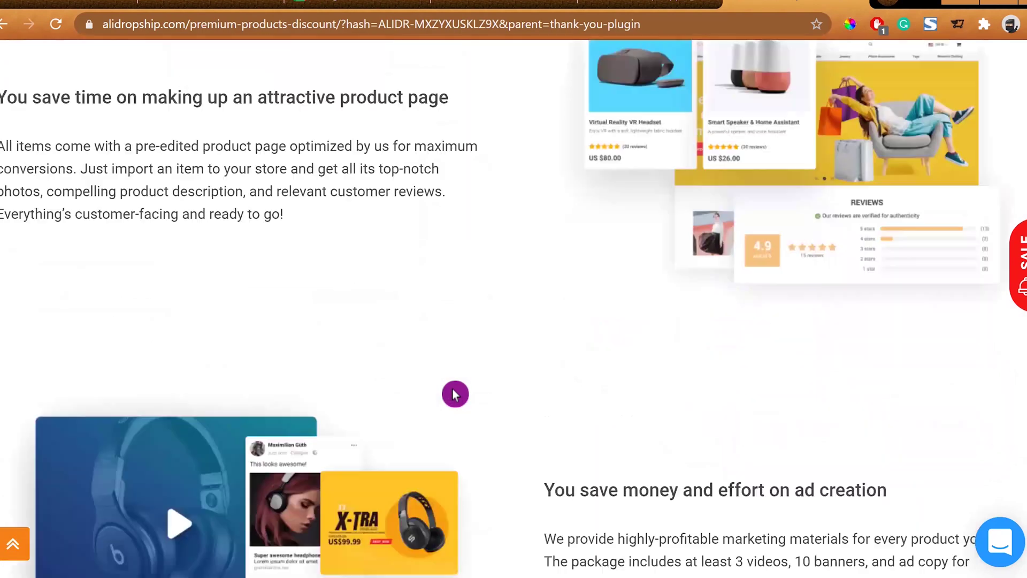
scroll(454, 393, down, 14)
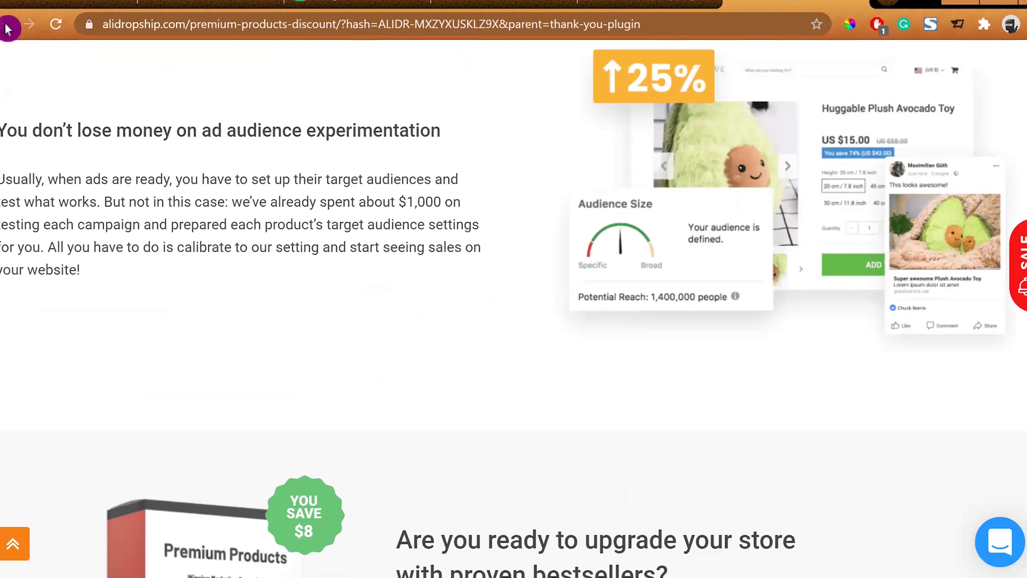
scroll(514, 299, down, 6)
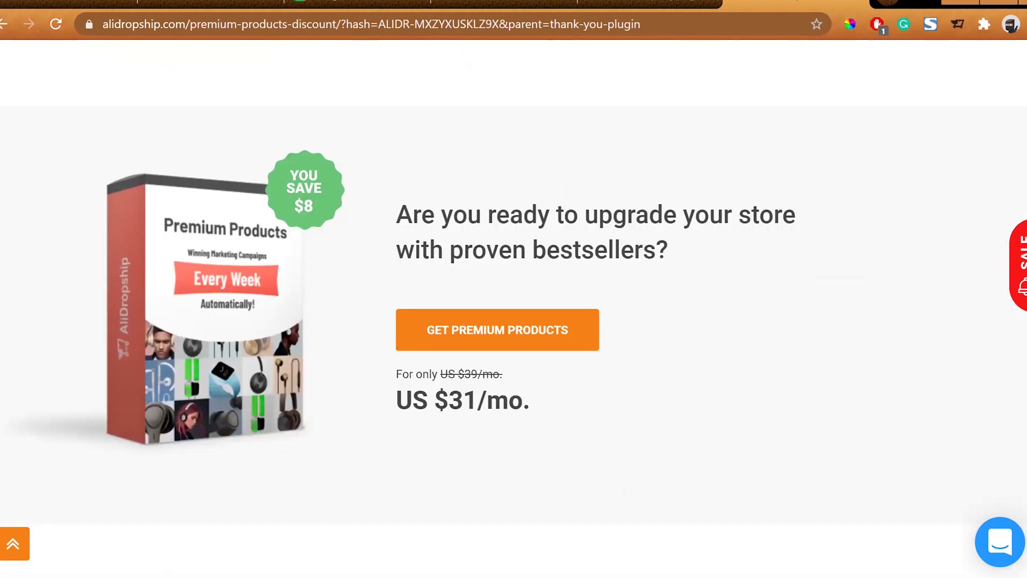
scroll(513, 300, down, 12)
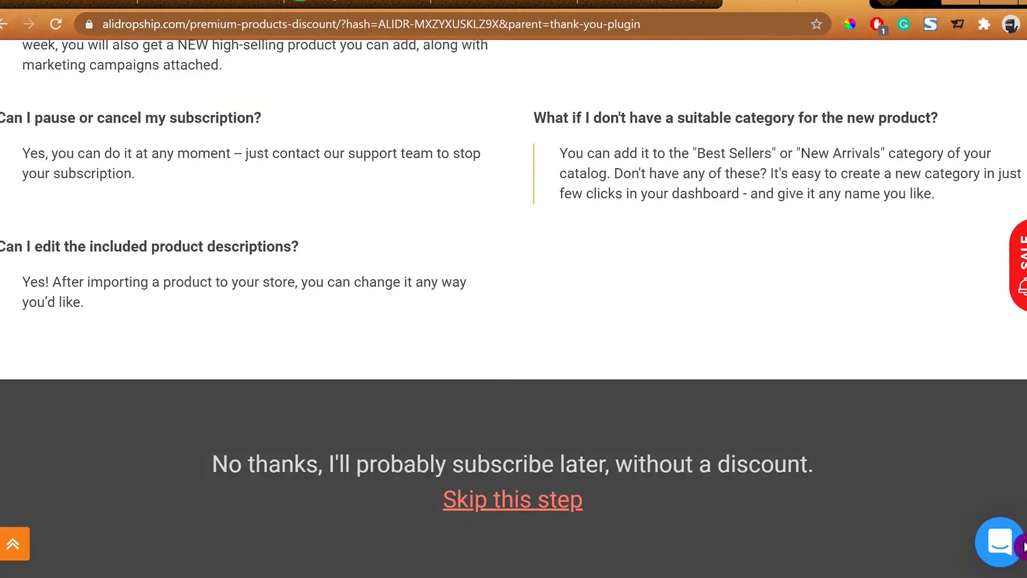
click(544, 514)
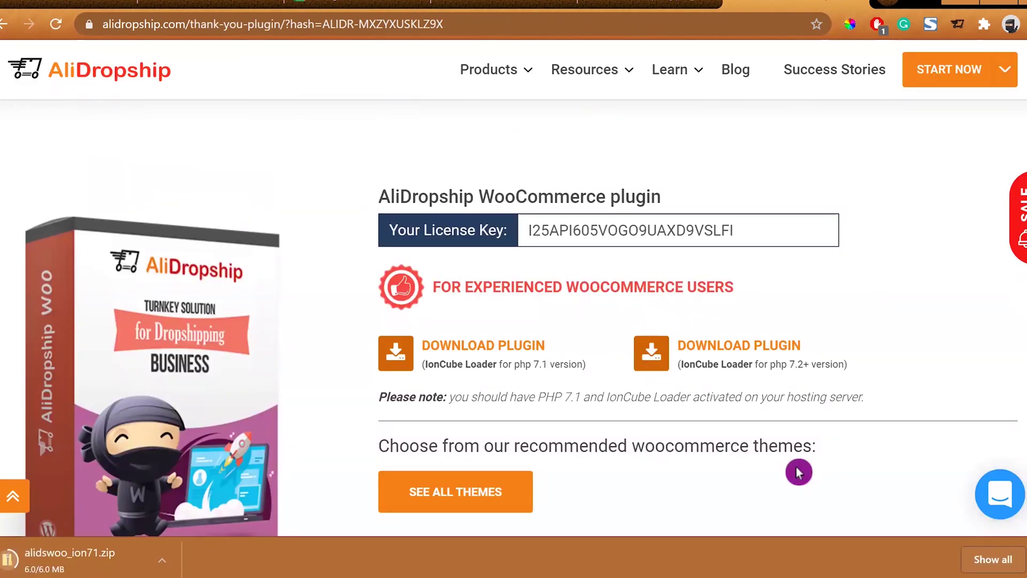
Step: Download the AliDropship WooCommerce plugin build for PHP 7.2+ and compare its section with the standard AliDropship Plugin
click(751, 348)
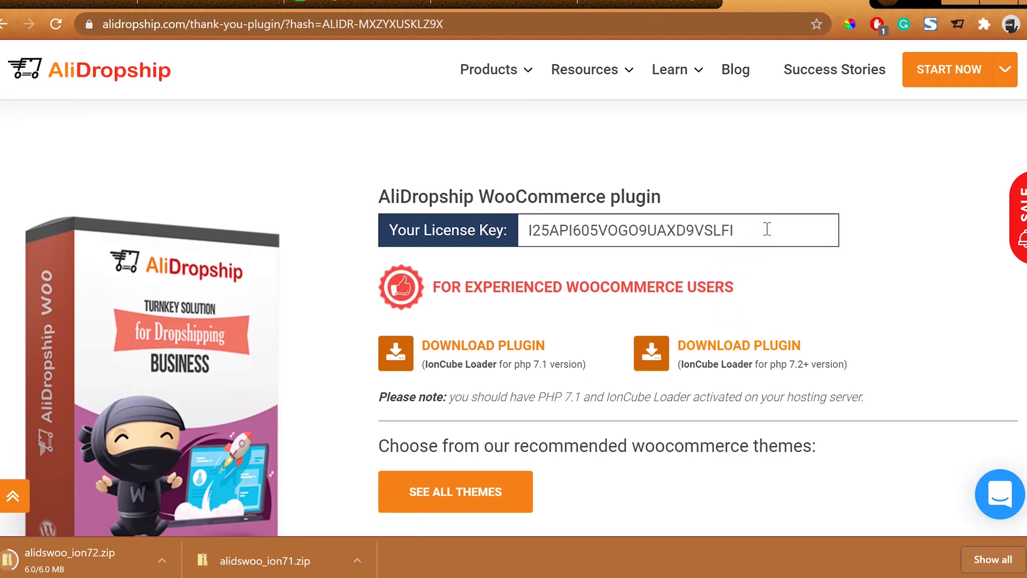
scroll(768, 227, up, 10)
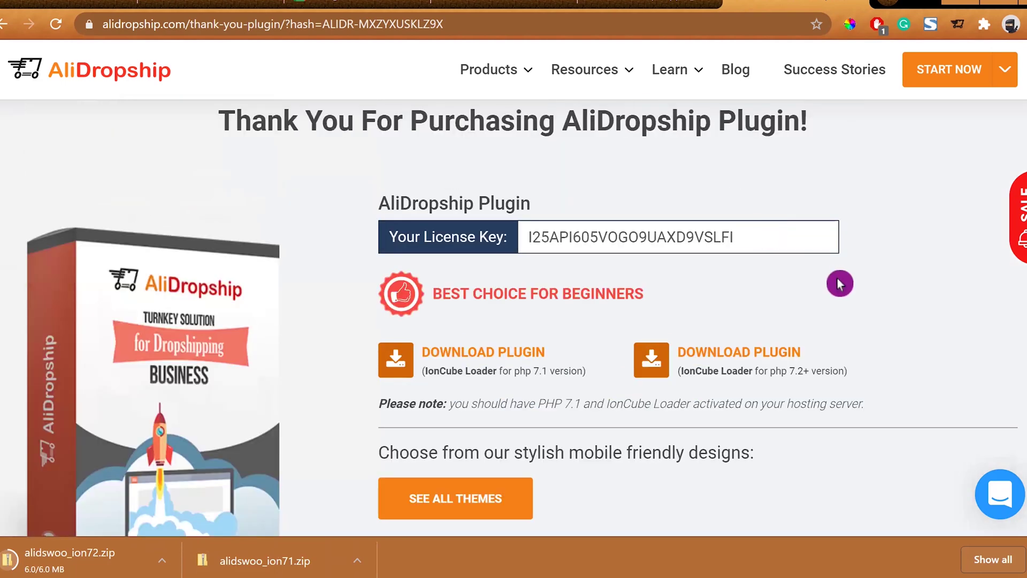
scroll(837, 279, down, 7)
scroll(838, 284, down, 6)
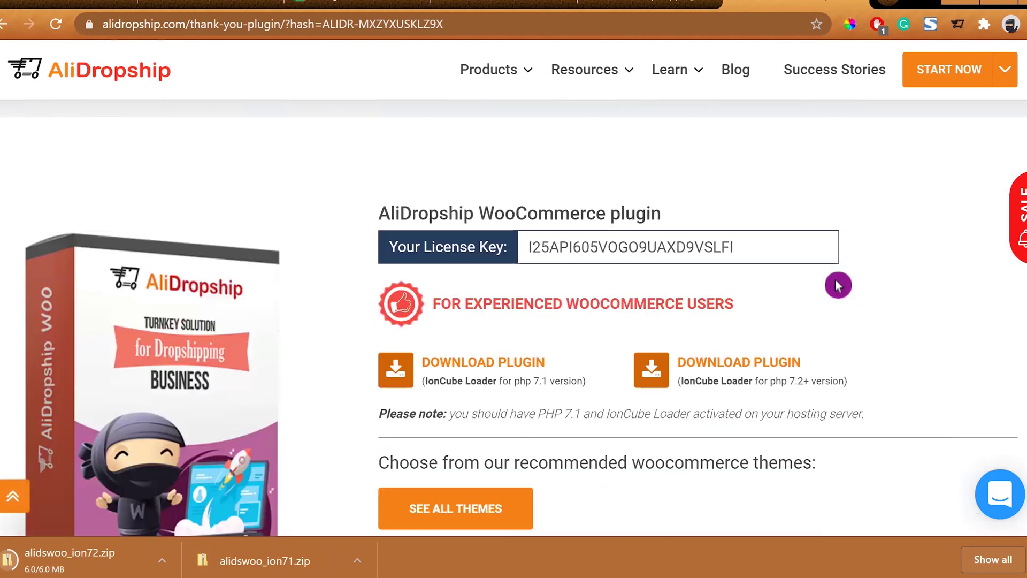
Step: Copy the license key shown for the AliDropship WooCommerce plugin
drag(758, 156, 503, 147)
key(ctrl+c)
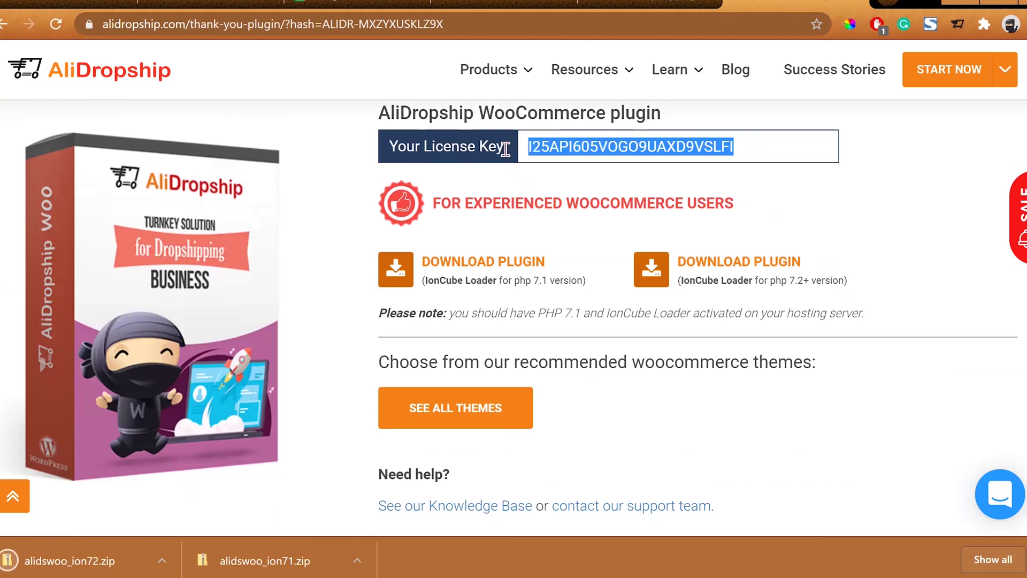
click(485, 569)
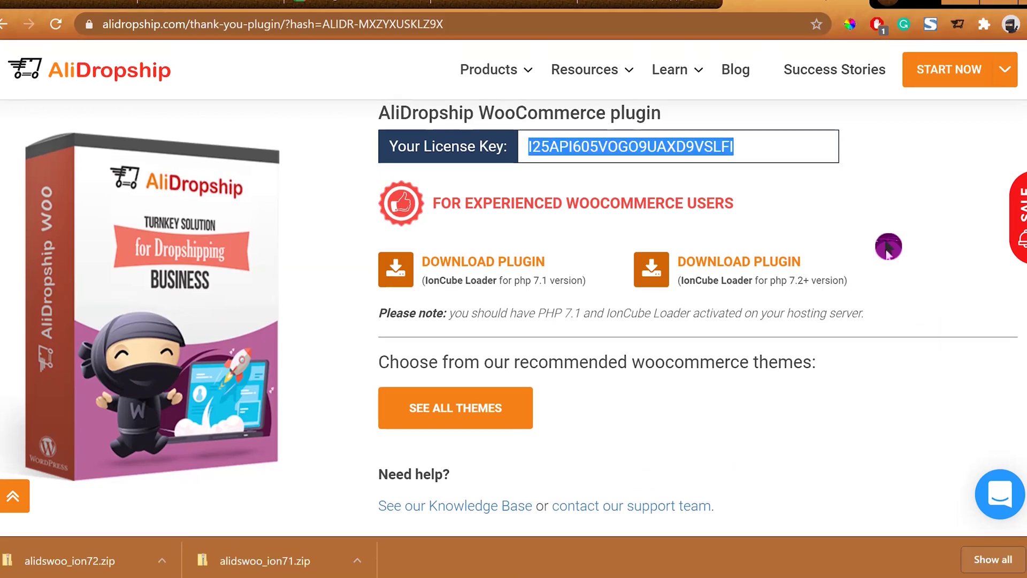
click(887, 242)
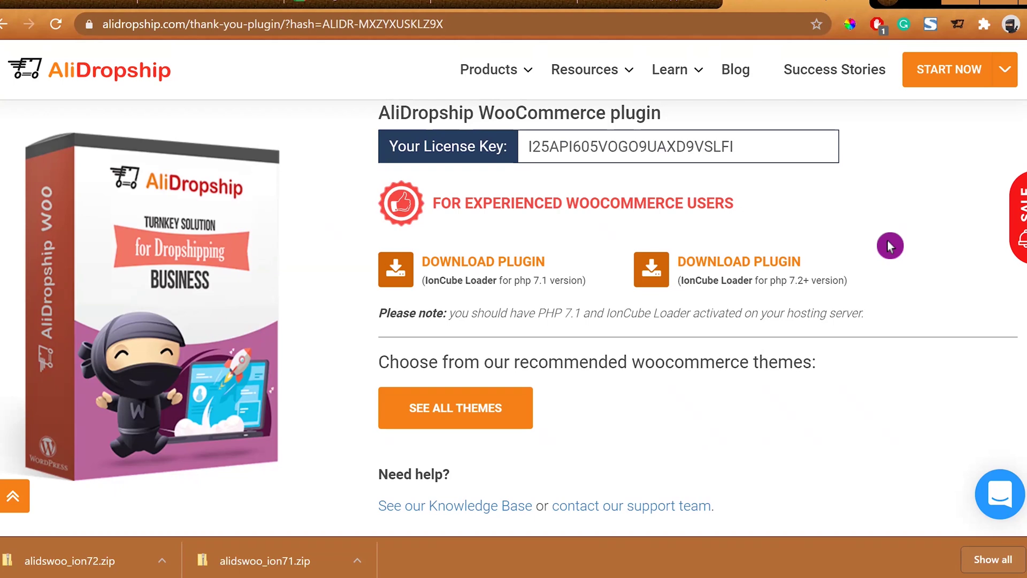
Step: In the store's WordPress admin, upload alidswoo_ion72.zip from Downloads as a new plugin, install it and activate it
mouse_move(702, 83)
click(42, 483)
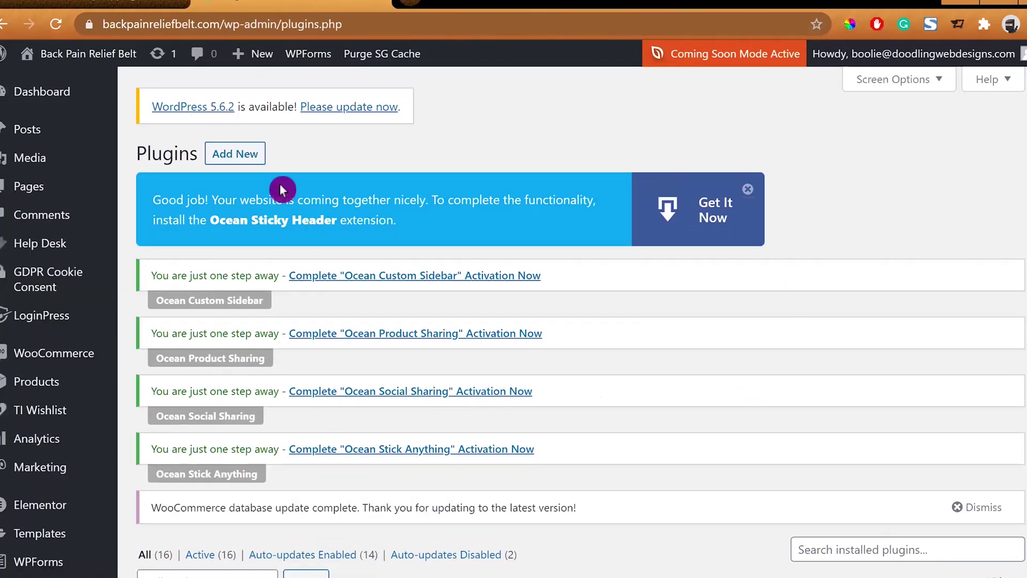
click(234, 155)
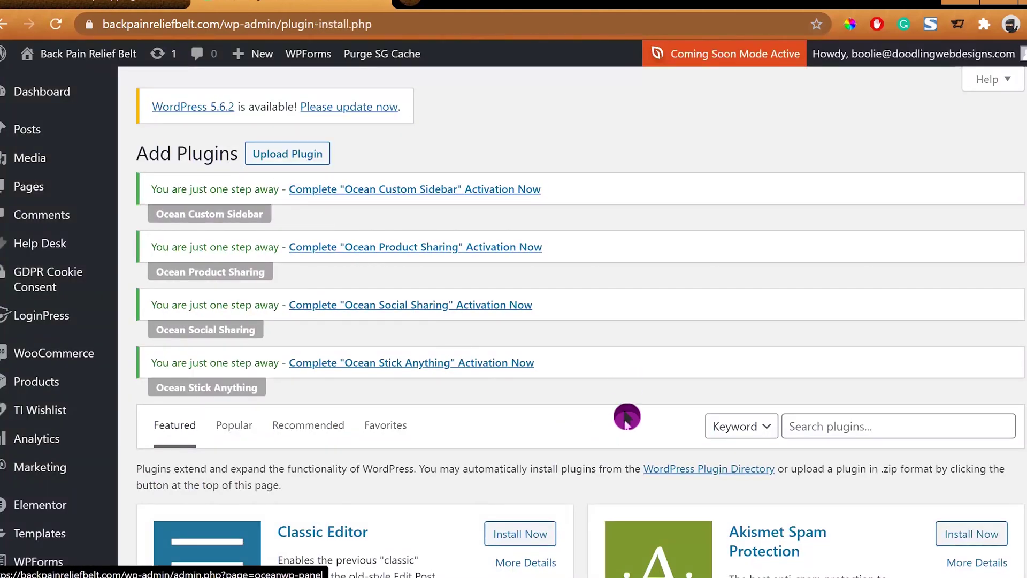
click(297, 158)
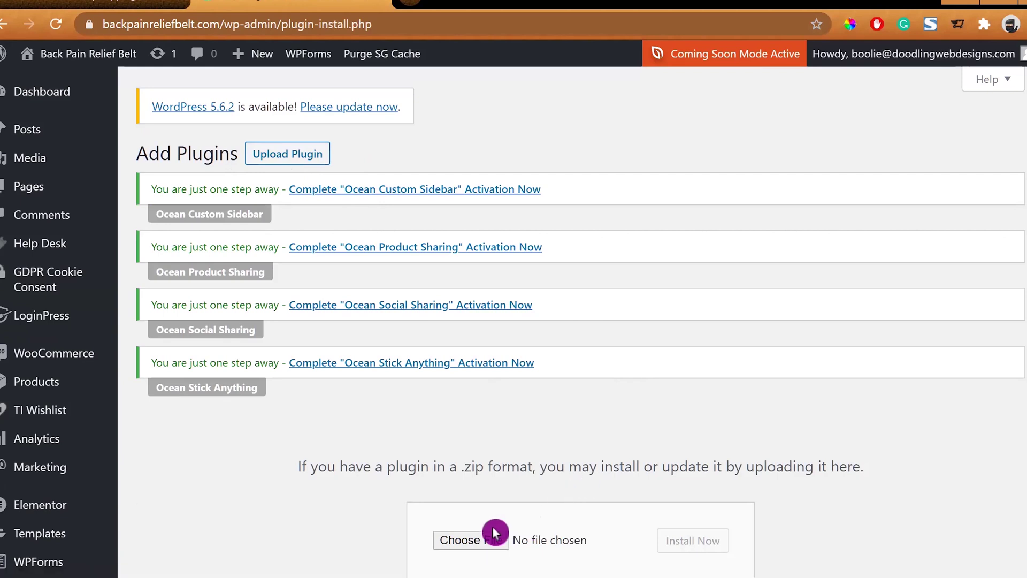
click(464, 542)
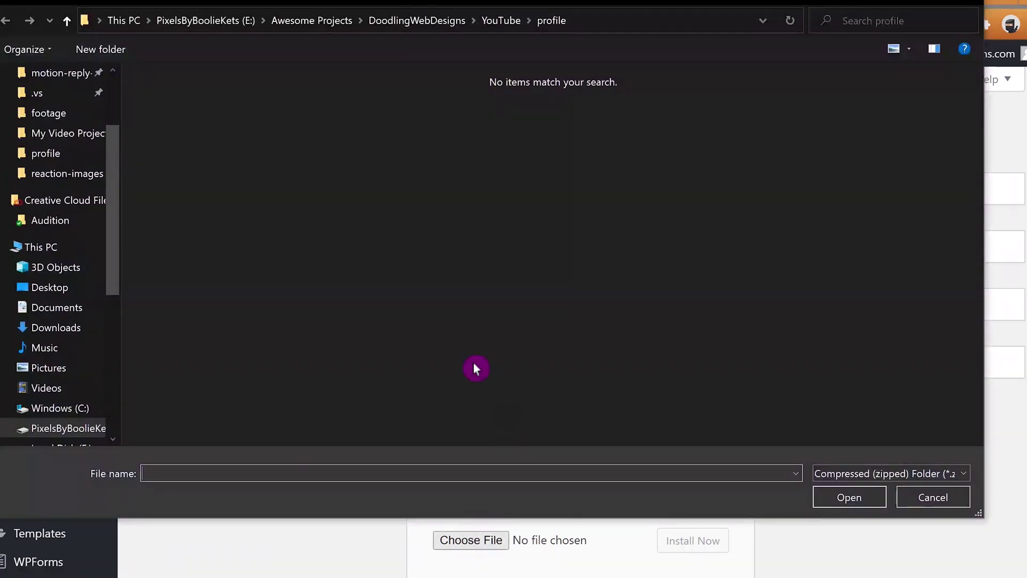
click(73, 330)
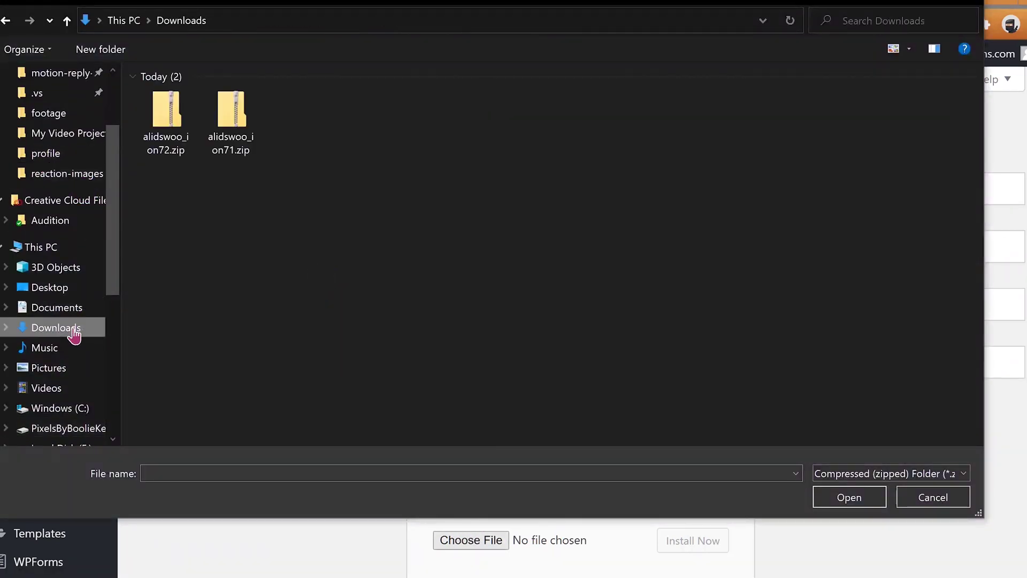
click(179, 111)
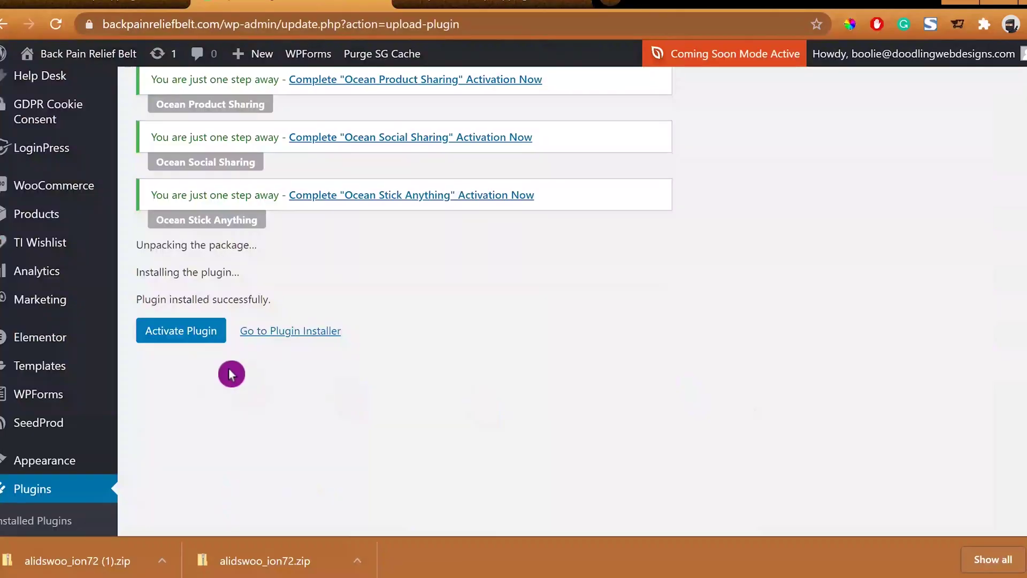
click(207, 338)
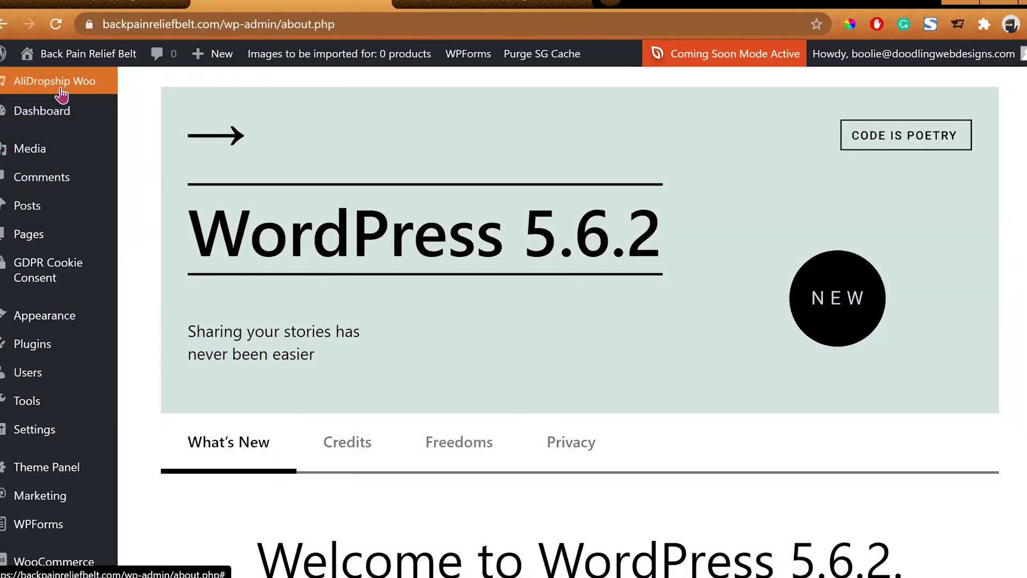
Step: Paste the license key into AliDropship Woo's license settings and activate it
click(66, 92)
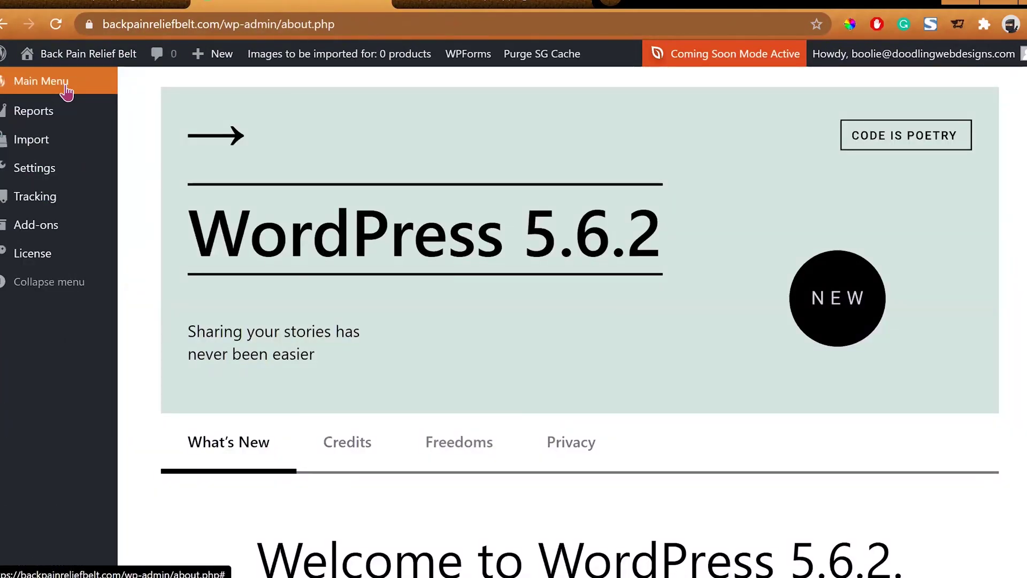
click(43, 181)
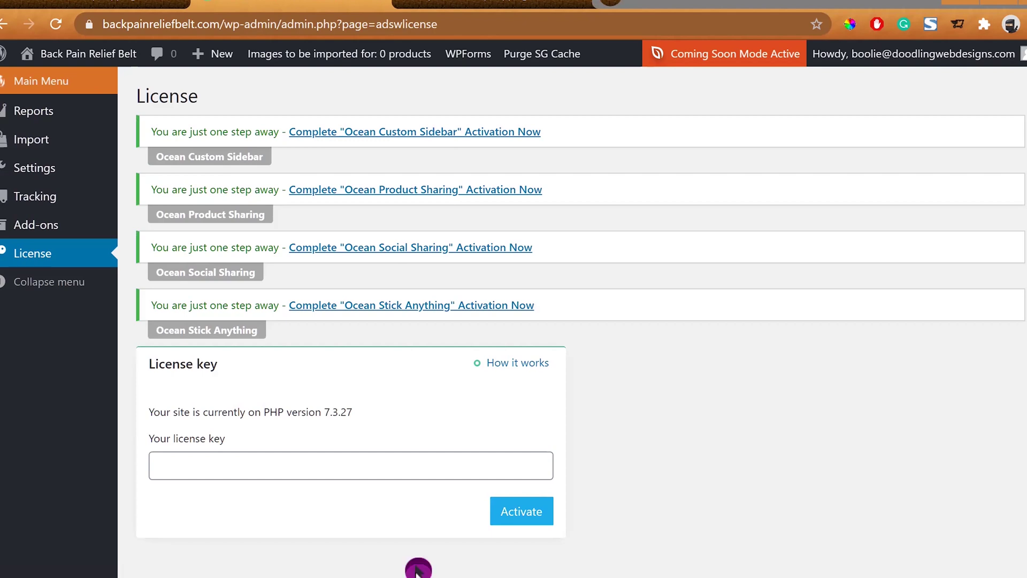
click(277, 473)
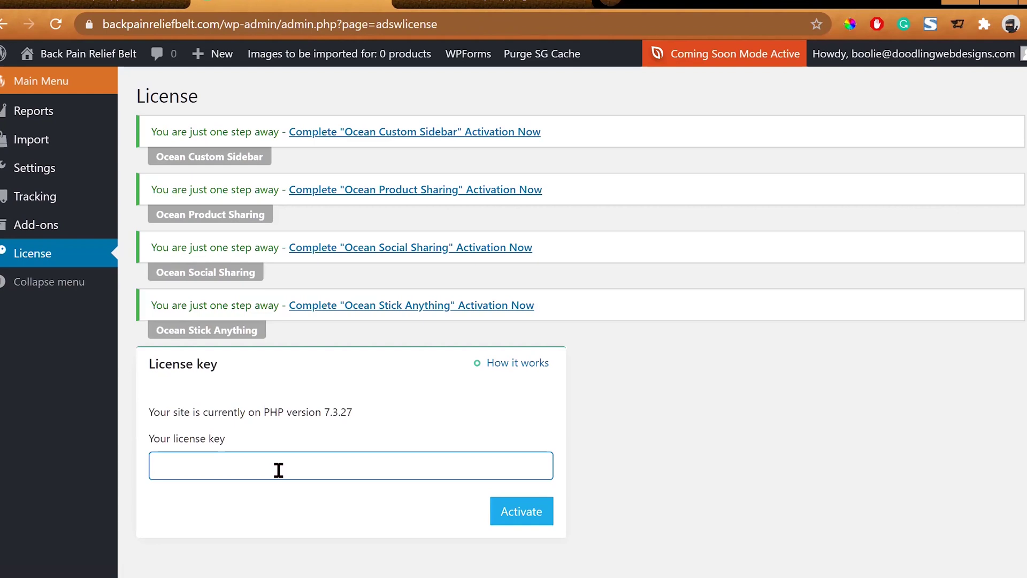
key(ctrl+v)
click(516, 516)
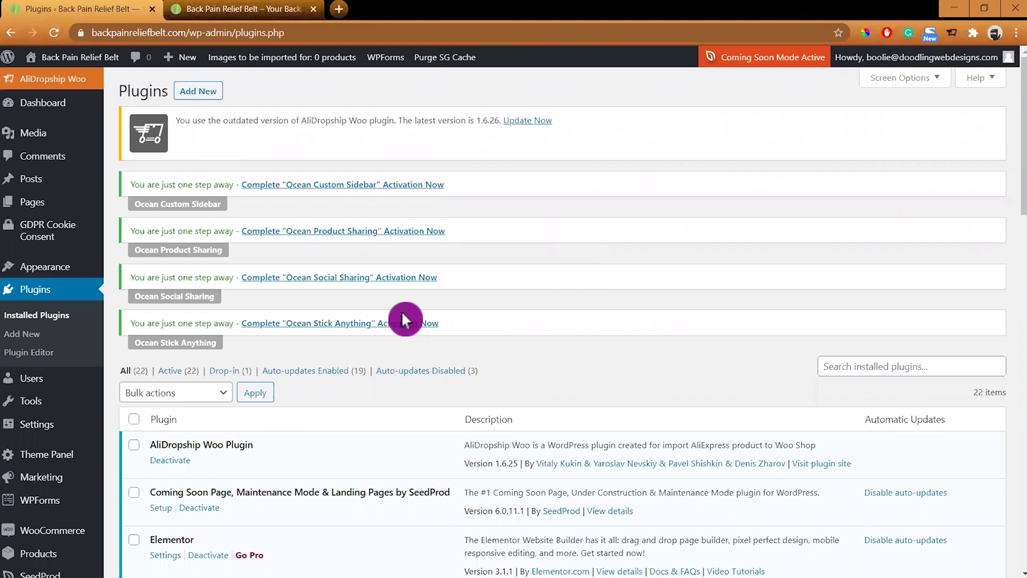
Step: In AliDropship Woo's general settings, set the default phone number's country code to 1 under Order Fulfilment
click(62, 81)
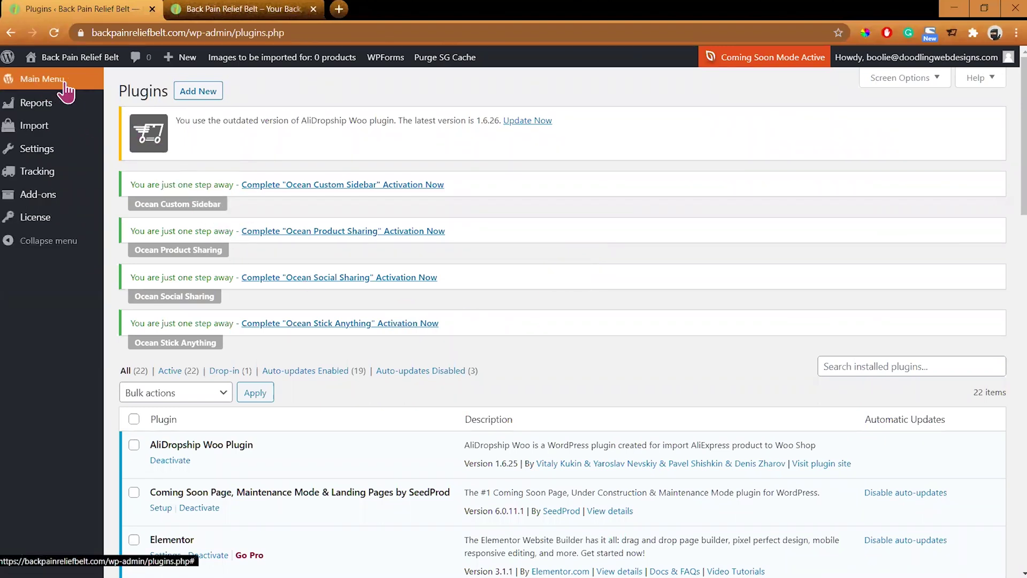
mouse_move(38, 149)
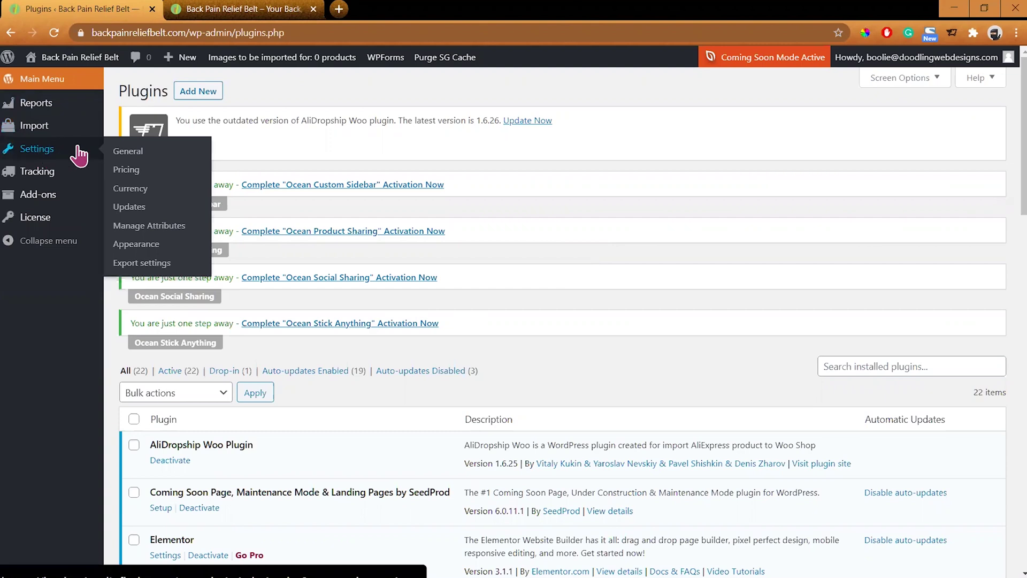
click(119, 151)
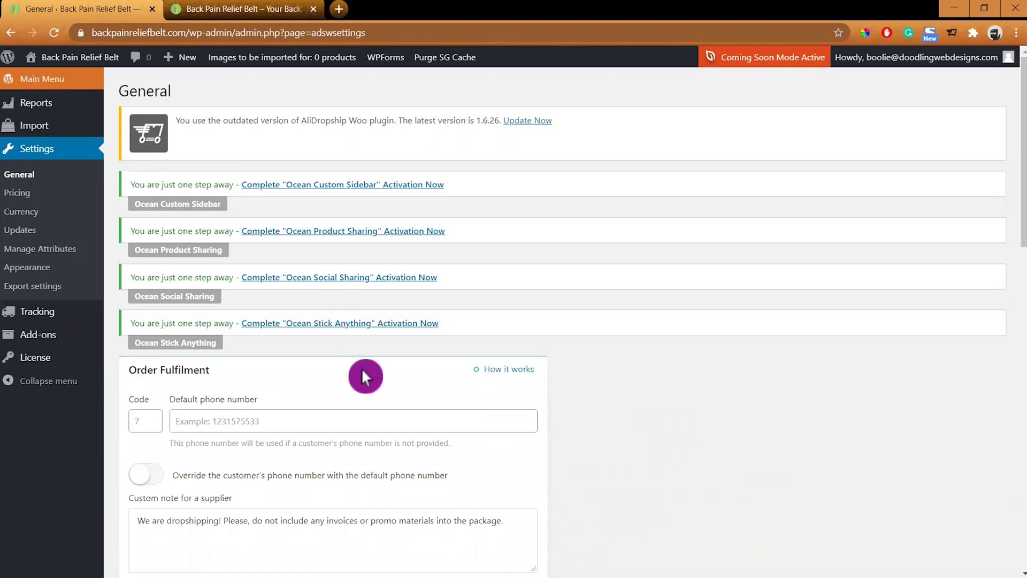
scroll(684, 358, down, 3)
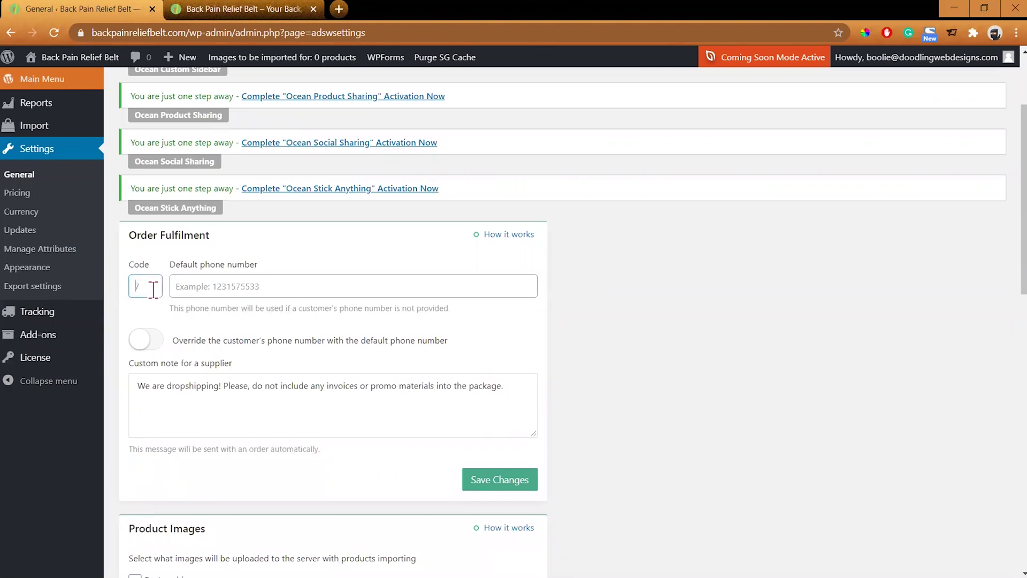
text(1)
click(230, 286)
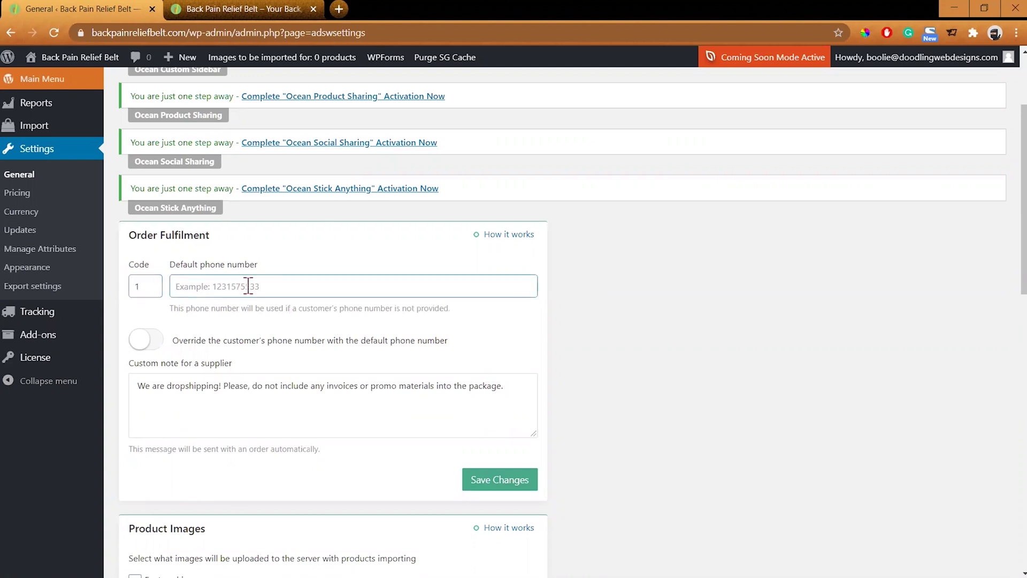
click(602, 358)
Step: Enable the 'Order shipped' notification in the Tracking Service settings
scroll(636, 385, down, 1)
scroll(637, 385, down, 2)
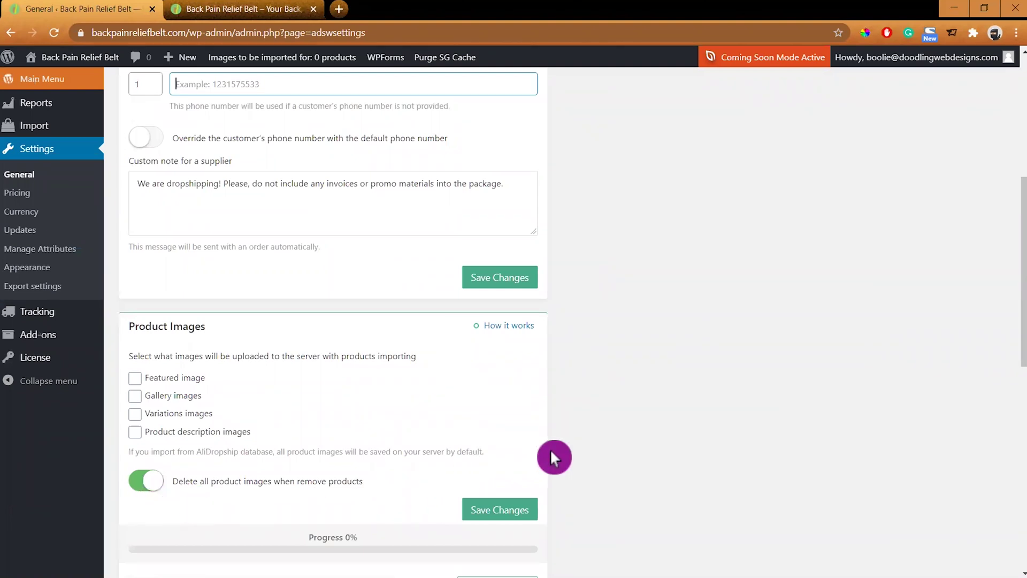
scroll(577, 452, down, 3)
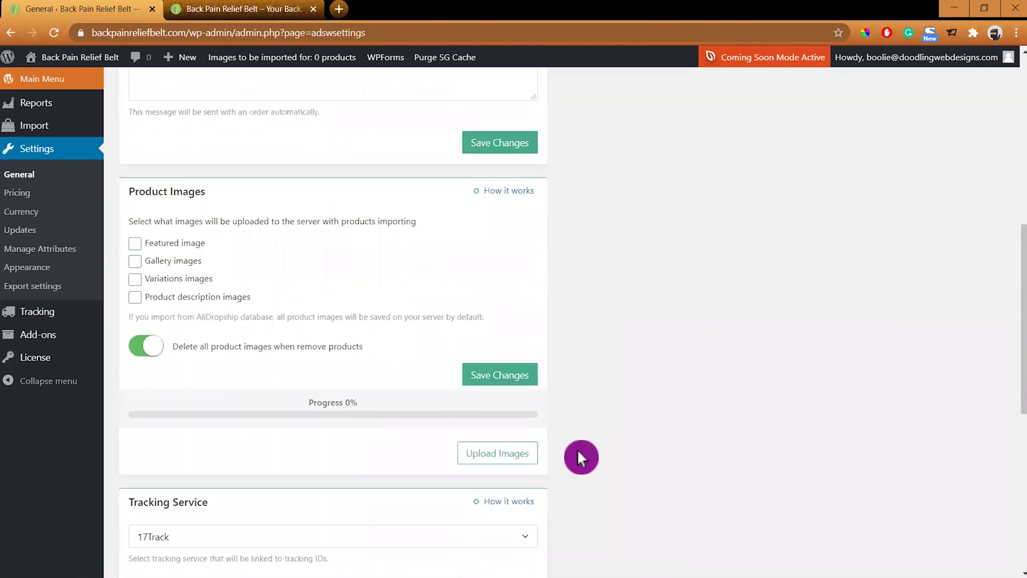
scroll(576, 448, down, 1)
scroll(576, 448, down, 1)
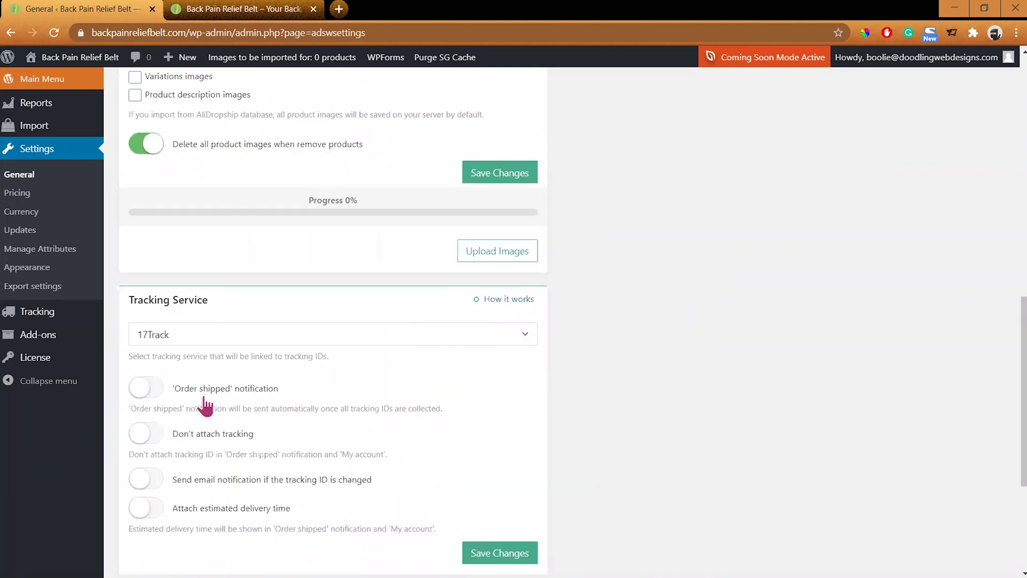
click(145, 397)
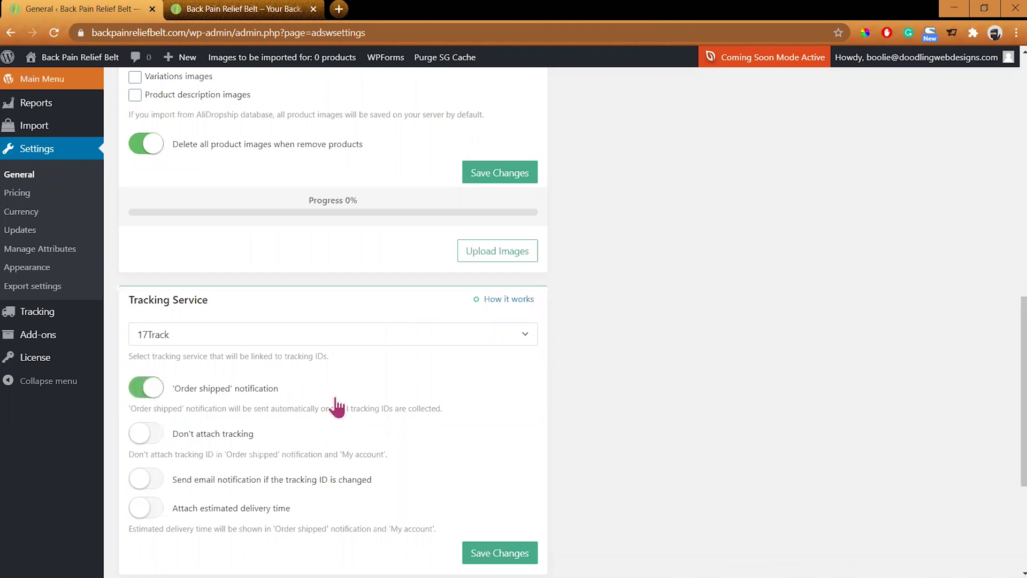
Step: Save the Tracking Service, Product Images and Order Fulfilment settings
scroll(572, 425, down, 2)
scroll(571, 425, down, 1)
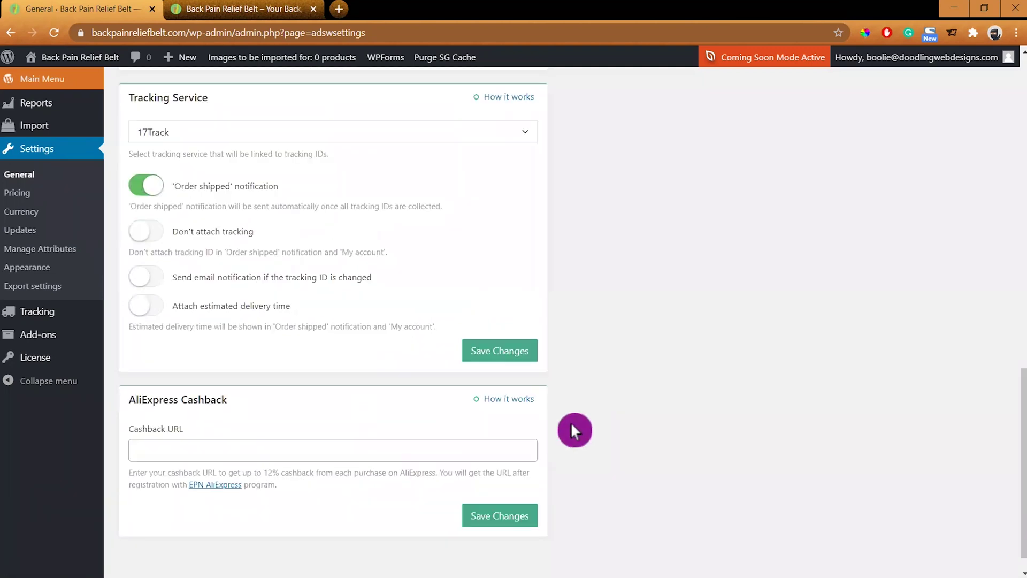
scroll(556, 325, up, 4)
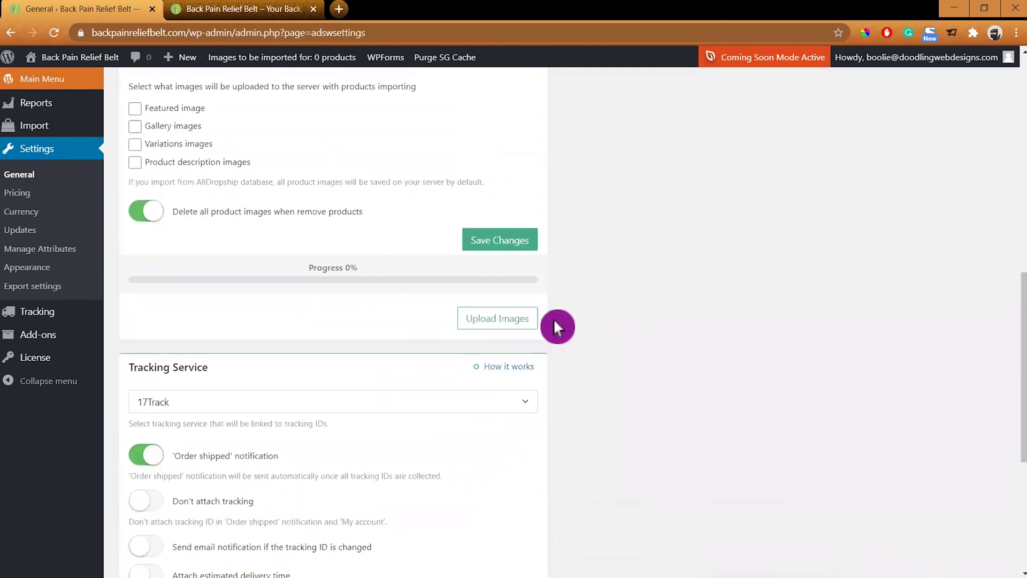
scroll(553, 319, down, 2)
click(491, 481)
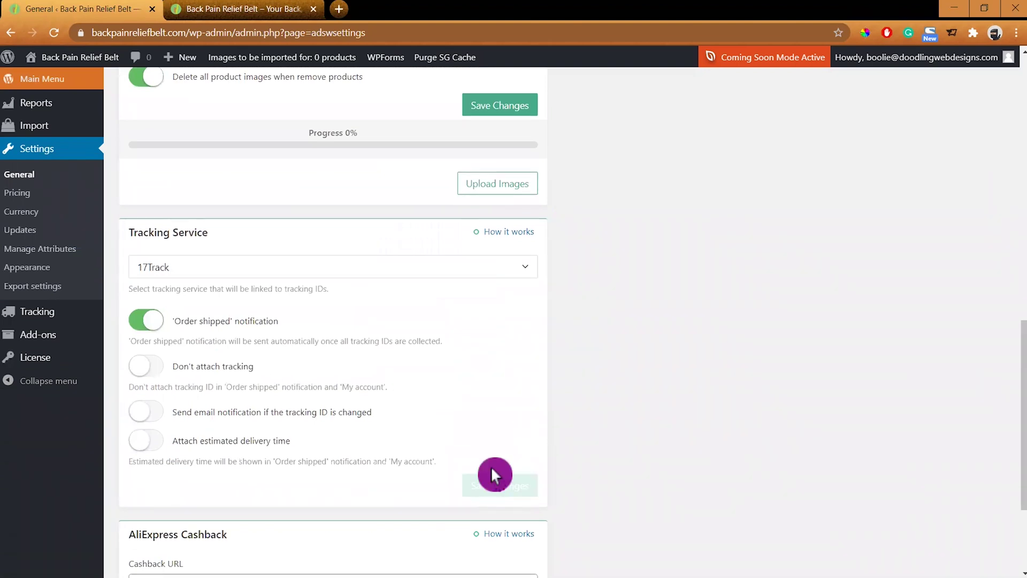
scroll(533, 351, up, 3)
click(511, 316)
scroll(583, 326, up, 3)
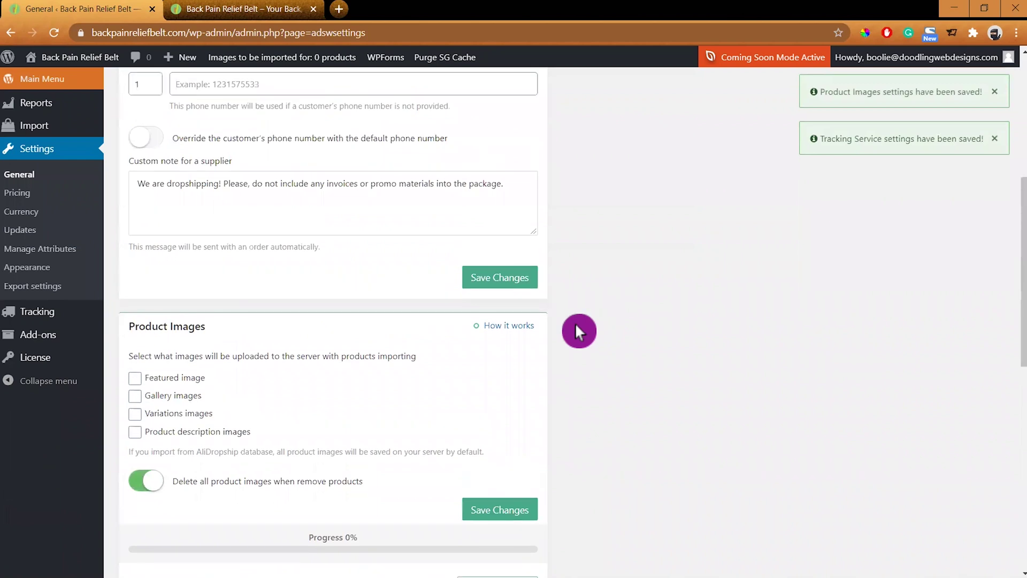
click(515, 296)
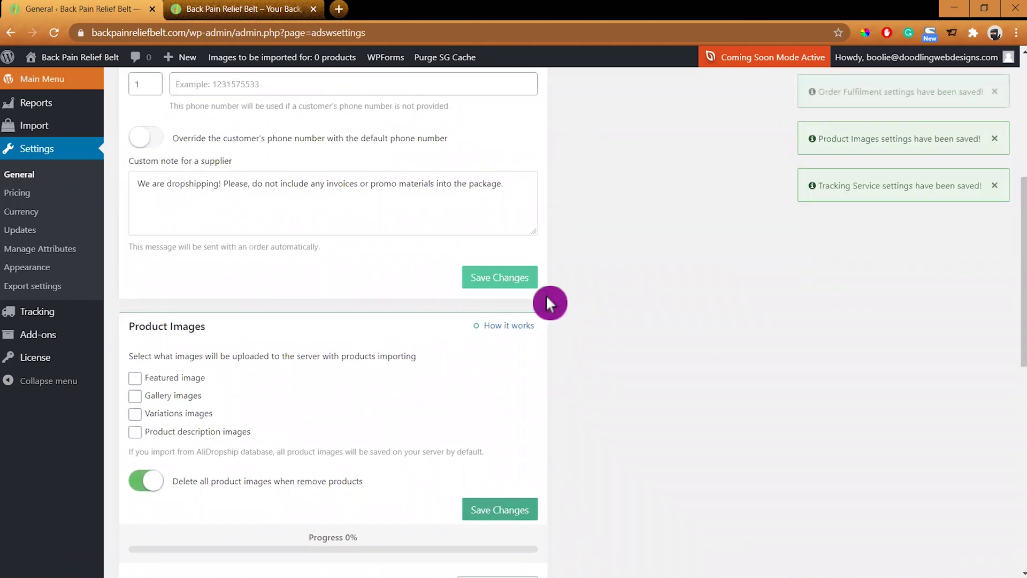
Step: In the custom note for suppliers, correct "into" to "in", add "Thank you!" at the end and save the note
scroll(567, 326, up, 1)
scroll(573, 330, up, 2)
click(143, 385)
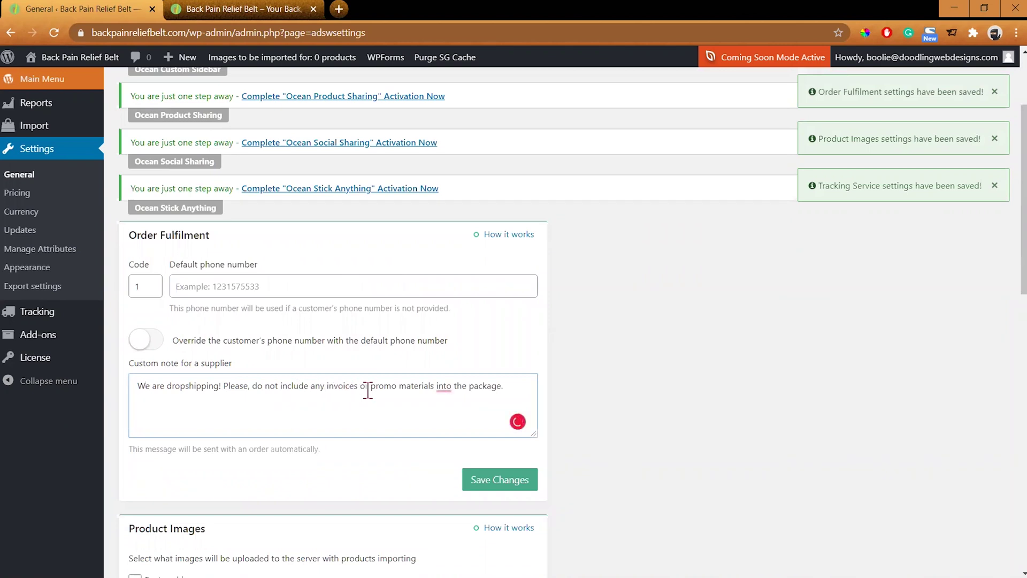
mouse_move(443, 386)
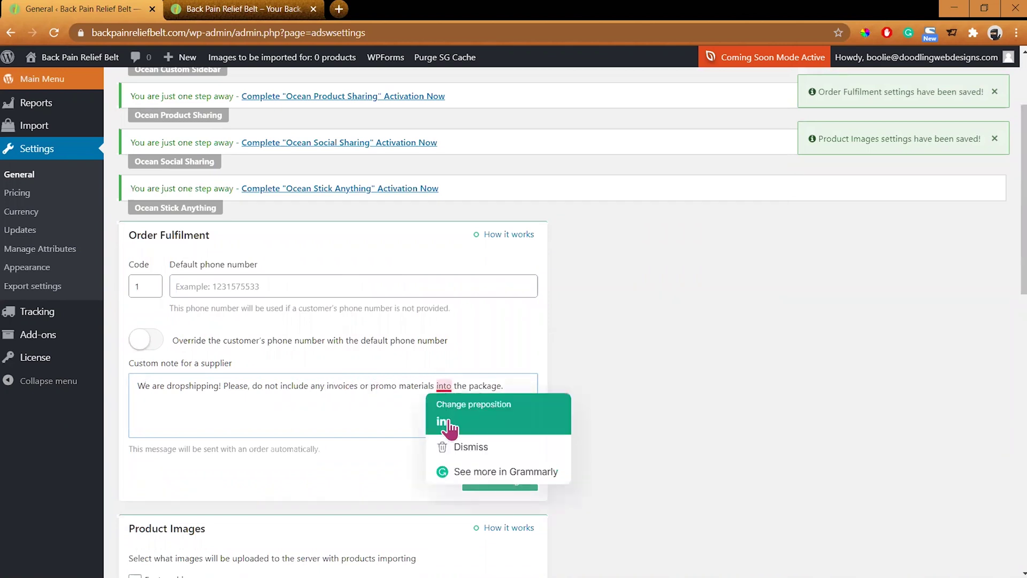
click(448, 427)
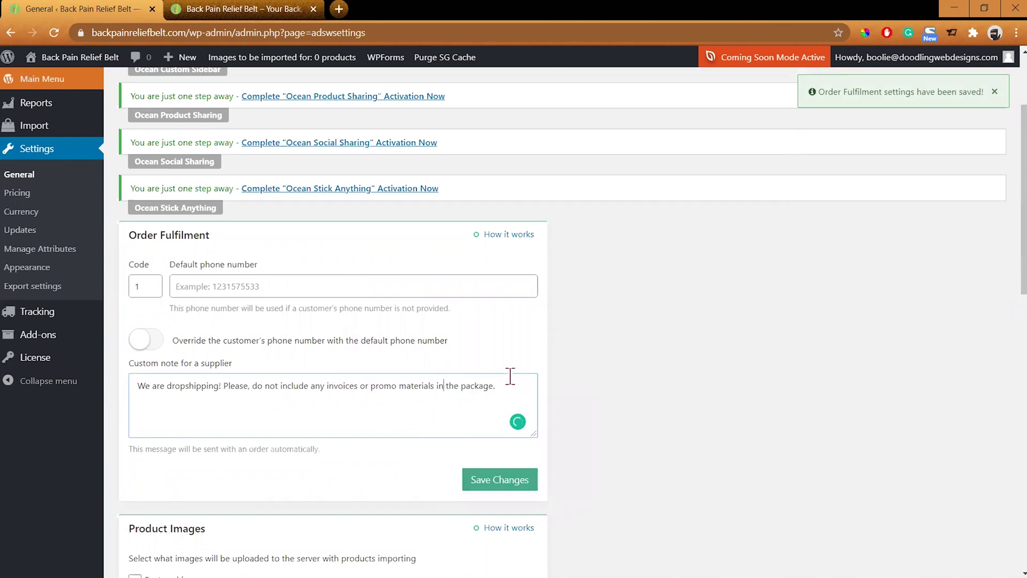
text(Thank you!)
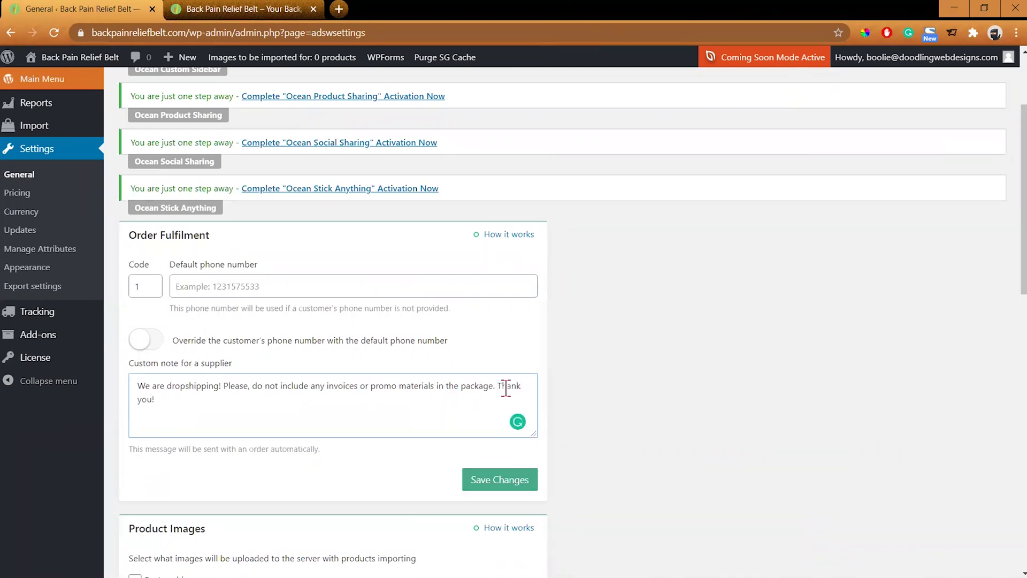
click(502, 481)
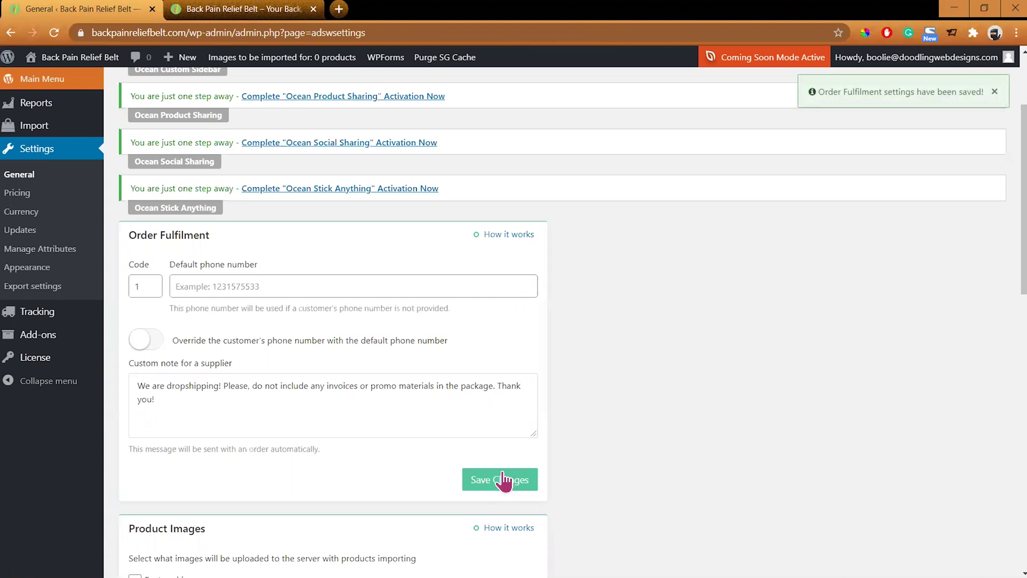
Step: In AliDropship Woo's pricing settings, assign 95 cents to retail prices and save the price rounding
click(25, 198)
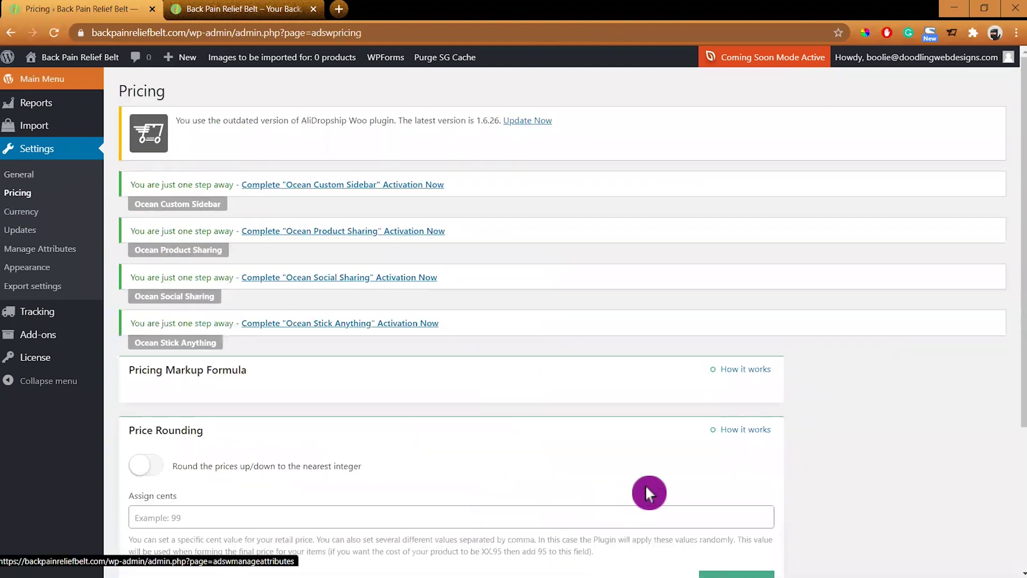
scroll(879, 351, down, 3)
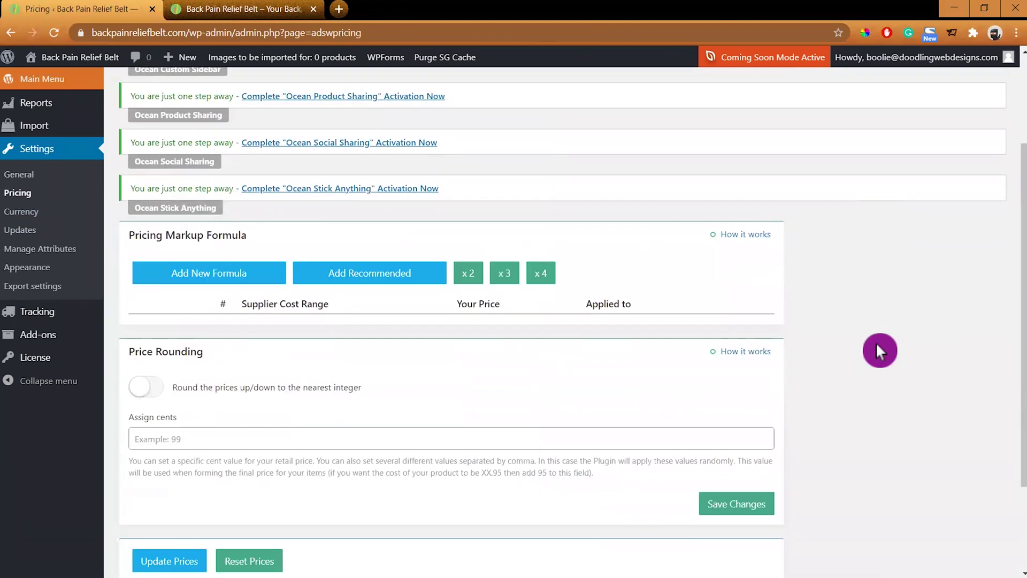
scroll(879, 350, down, 1)
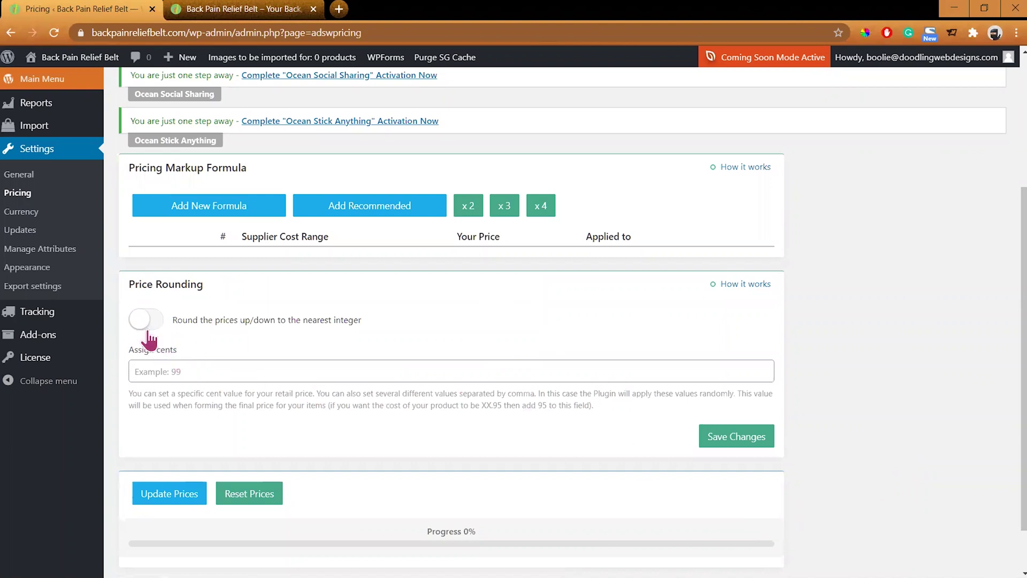
click(158, 372)
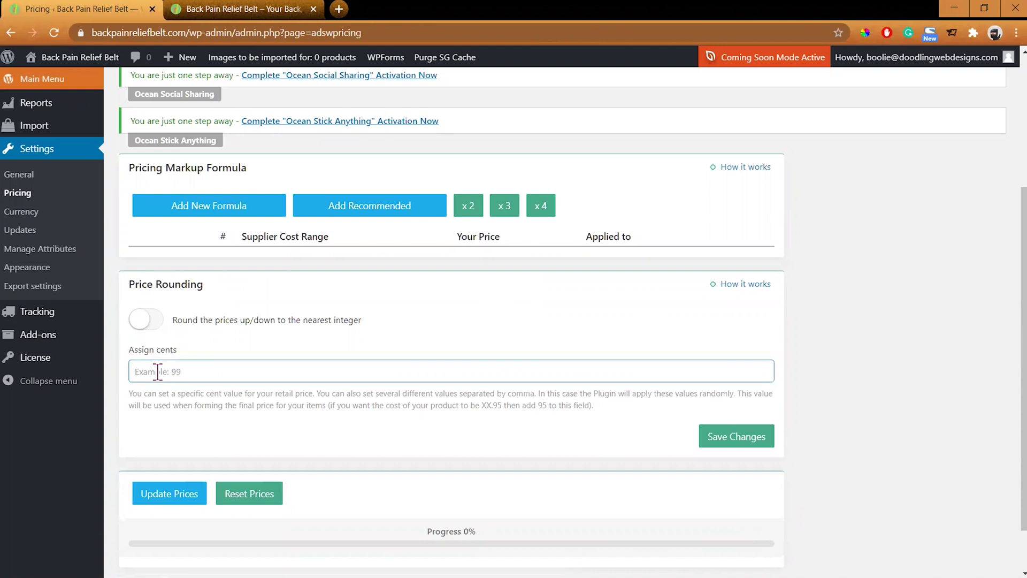
text(95)
click(737, 441)
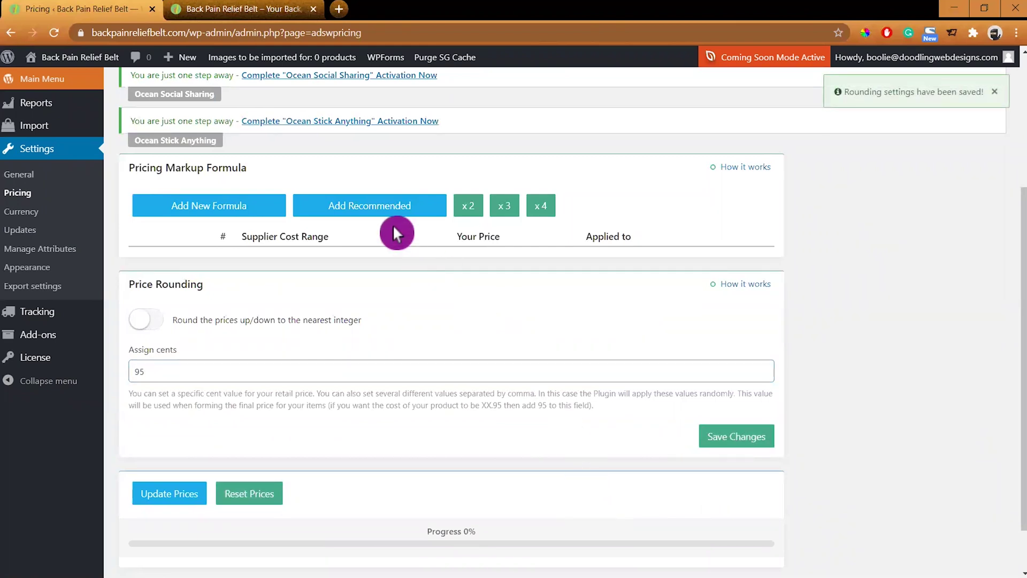
Step: Add the x 3 pricing markup formula for all product categories and save it
click(505, 208)
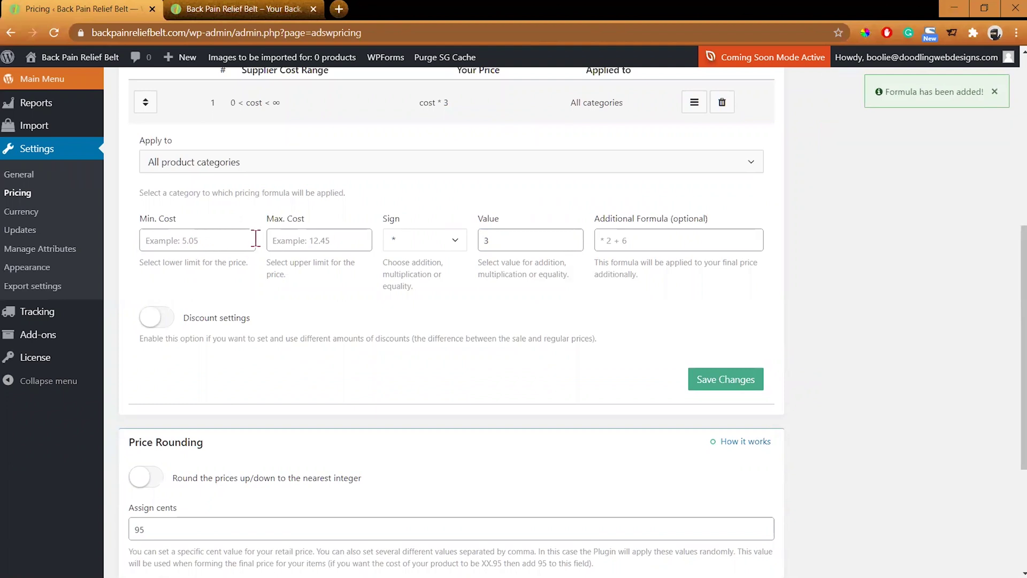
click(561, 261)
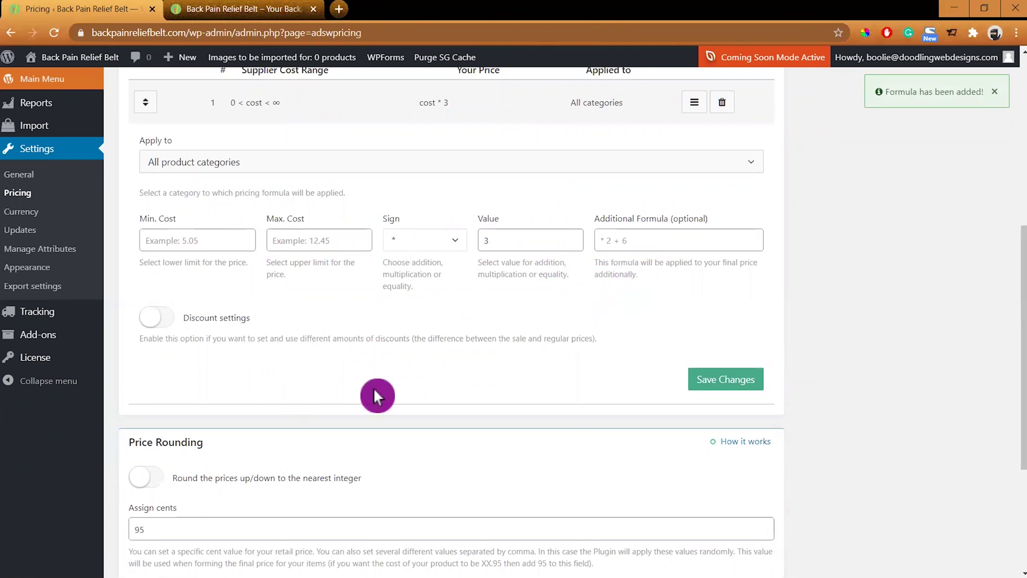
click(725, 384)
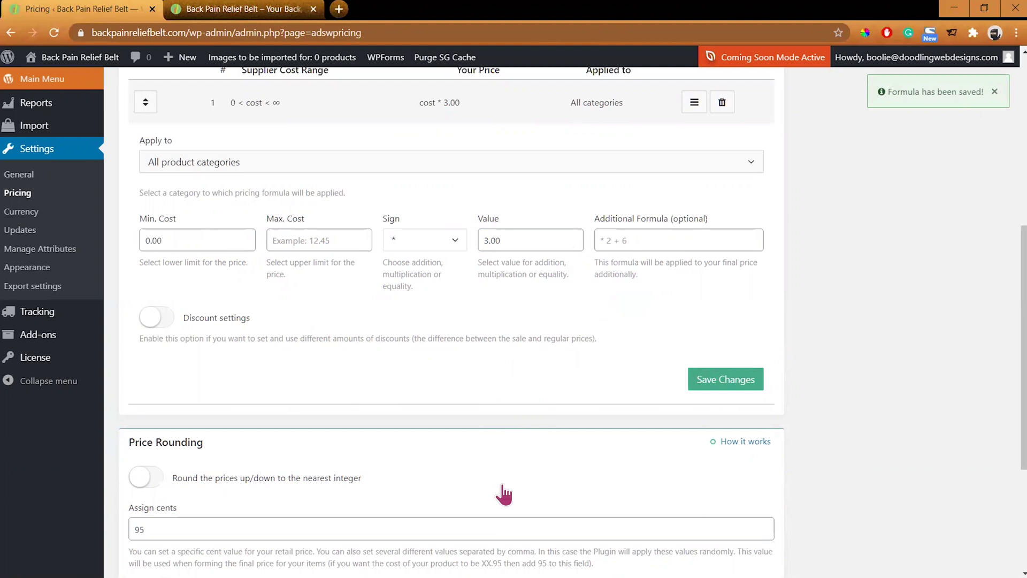
Step: Run the price update to apply the pricing settings, and review the markup formula
scroll(503, 485, down, 4)
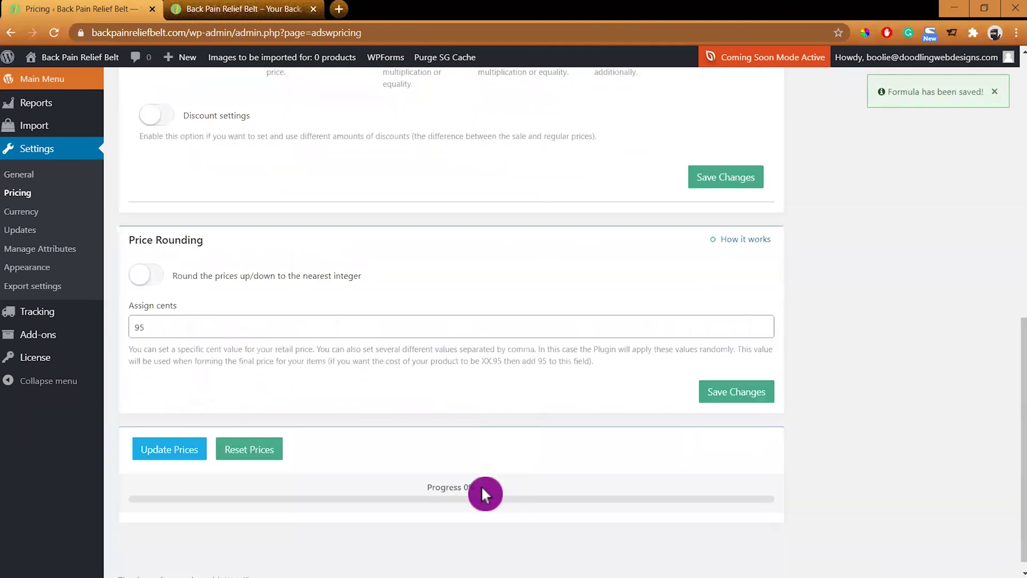
click(182, 452)
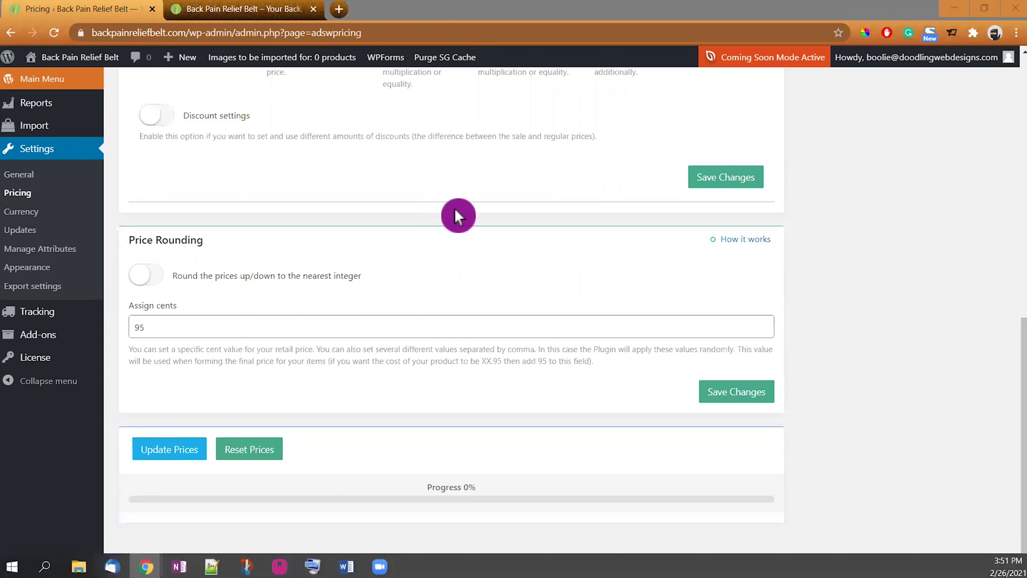
scroll(454, 207, up, 3)
scroll(379, 337, up, 1)
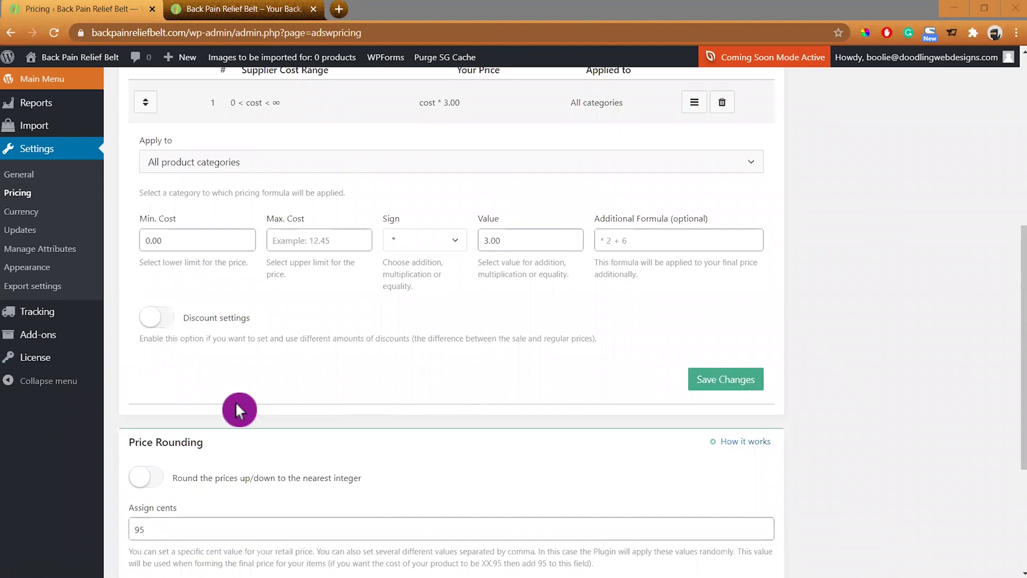
scroll(233, 400, up, 2)
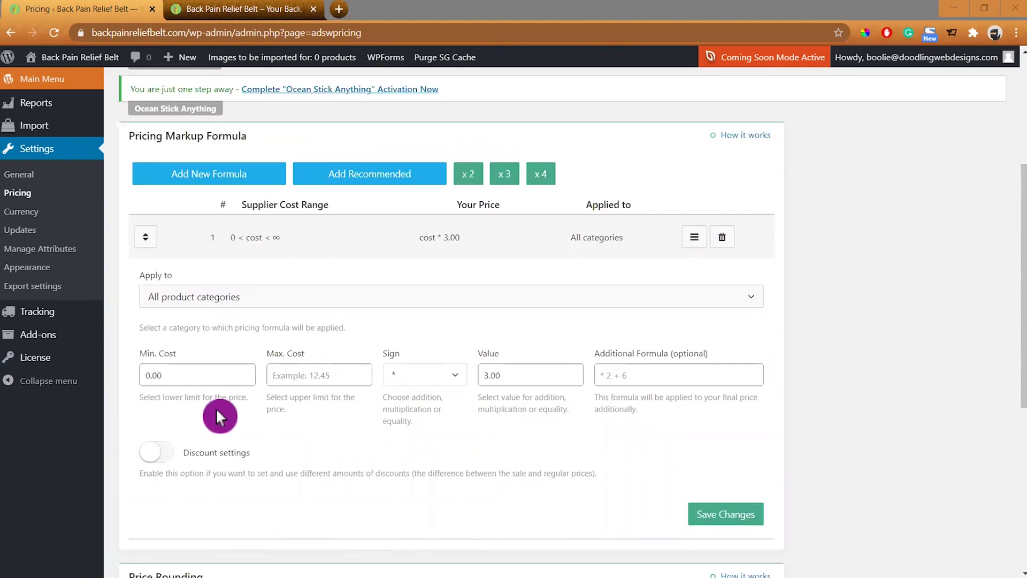
scroll(872, 368, up, 2)
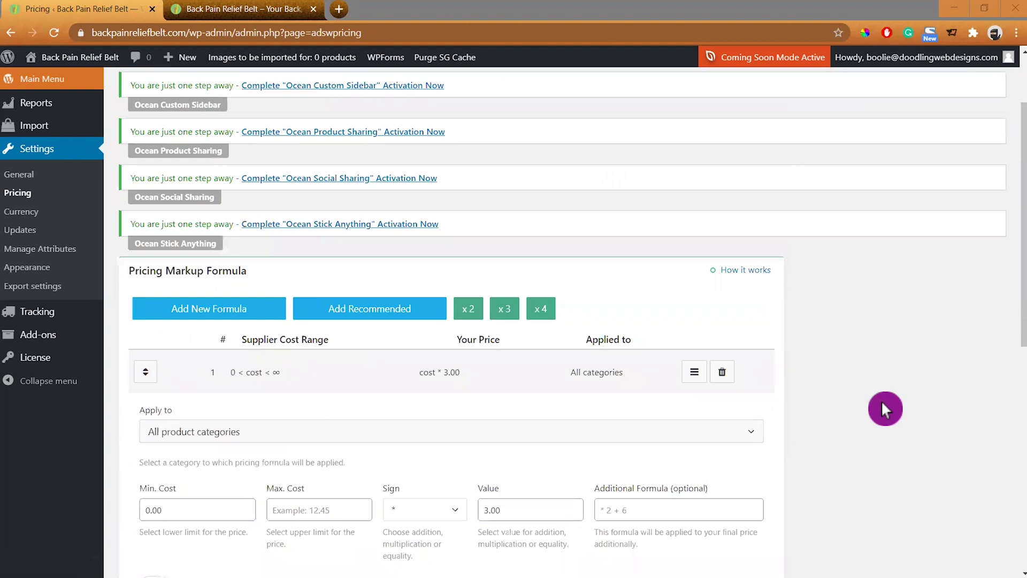
scroll(791, 418, down, 1)
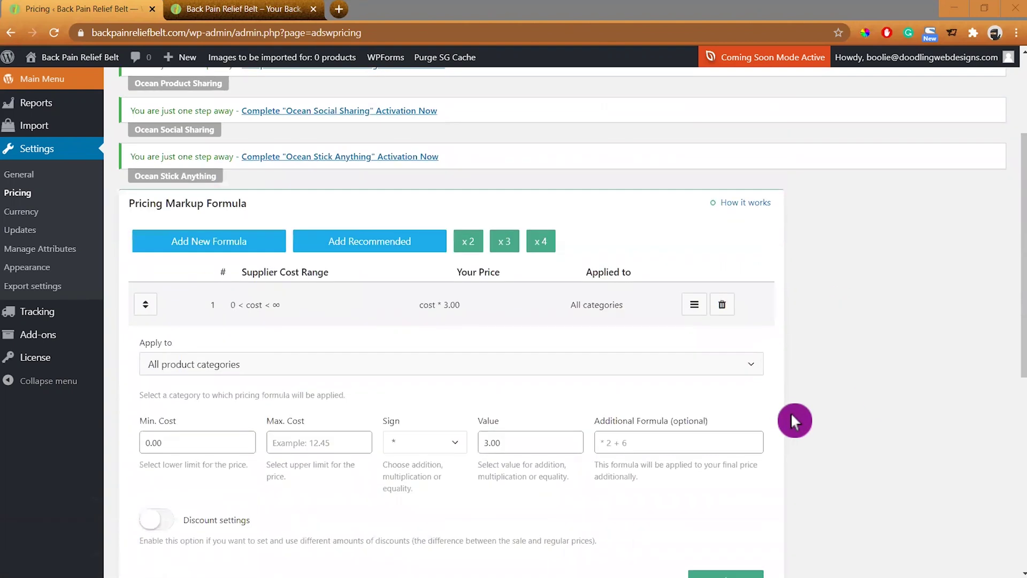
Step: Open AliDropship Woo's currency settings and review the currency switcher options and exchange rates
click(29, 213)
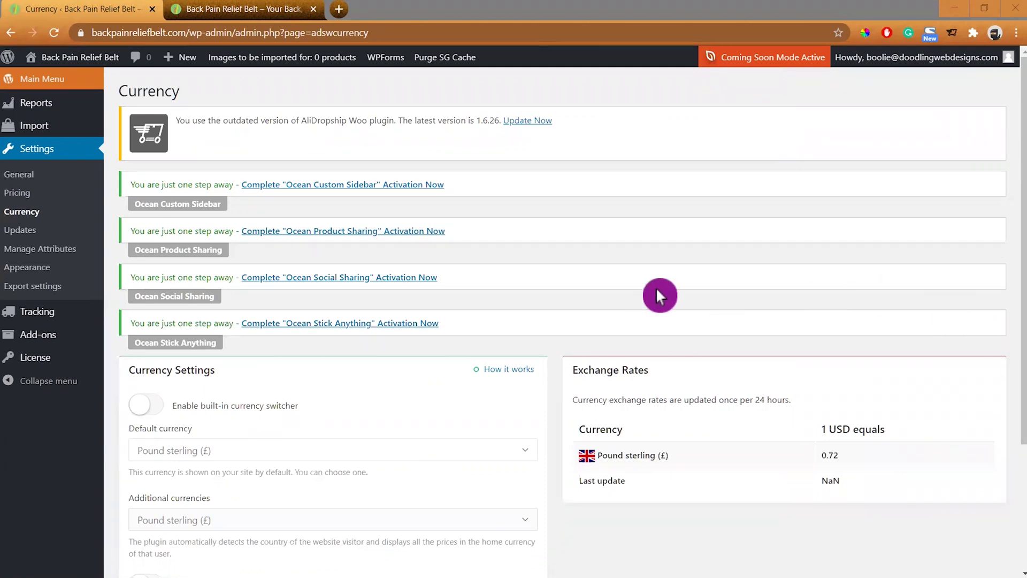
scroll(660, 283, down, 2)
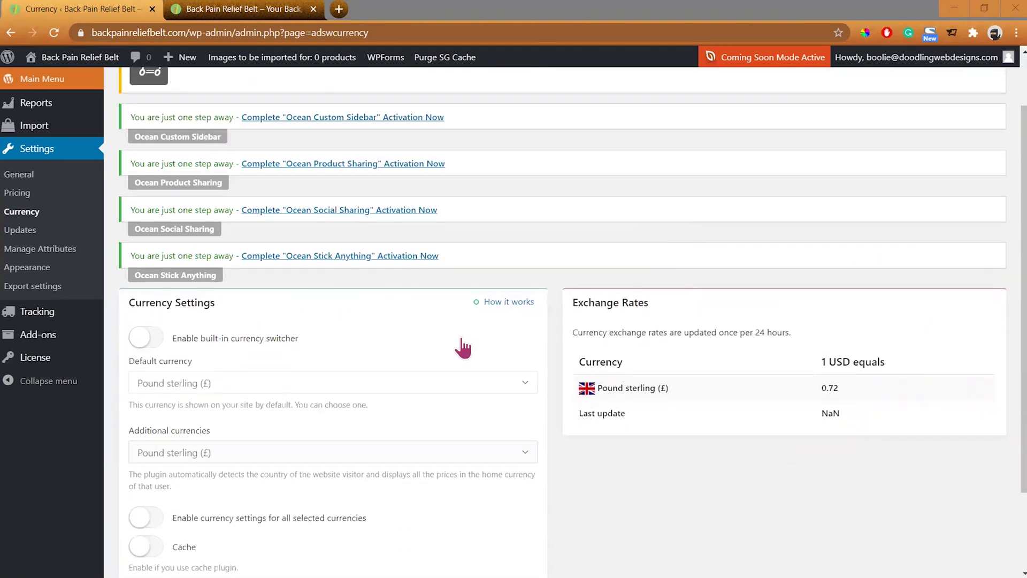
scroll(458, 345, down, 1)
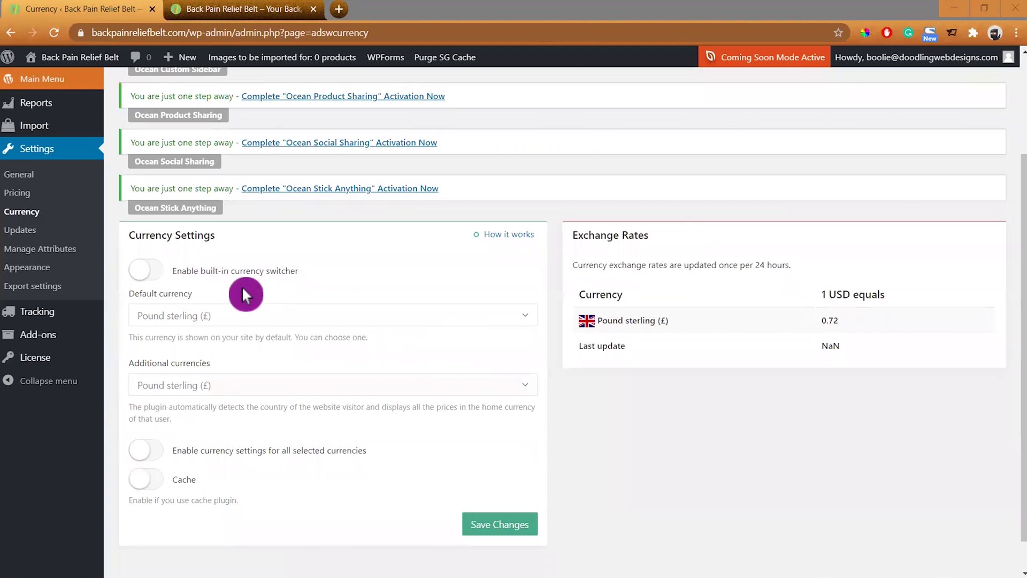
scroll(241, 285, down, 1)
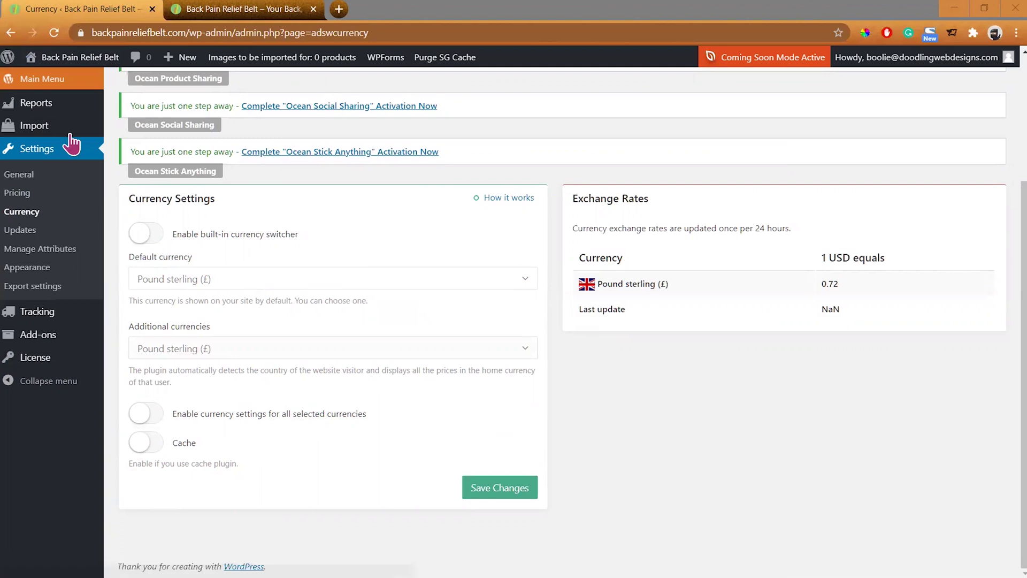
Step: Return to the WordPress main menu and open the currency options in WooCommerce's general settings
click(51, 83)
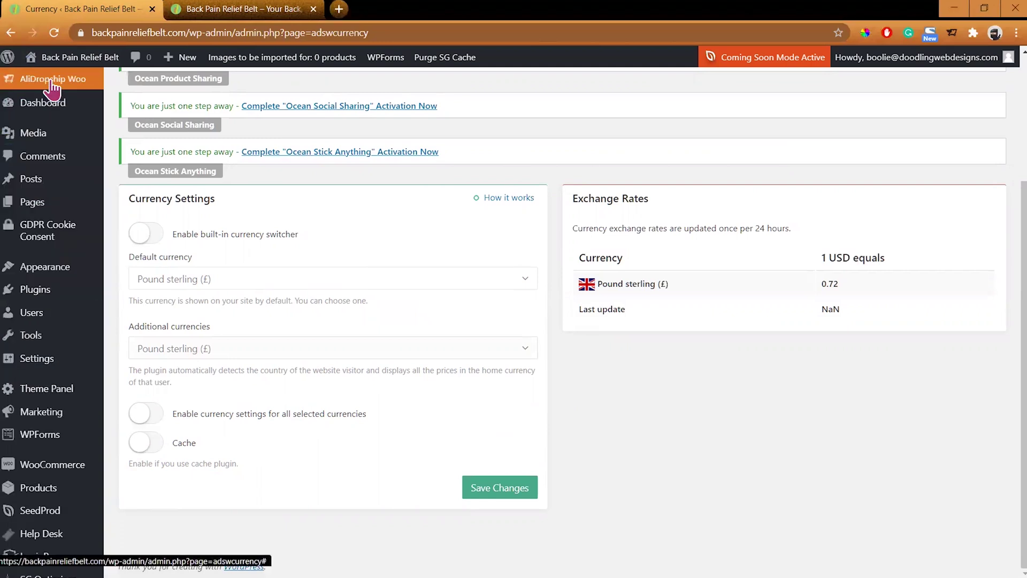
mouse_move(60, 471)
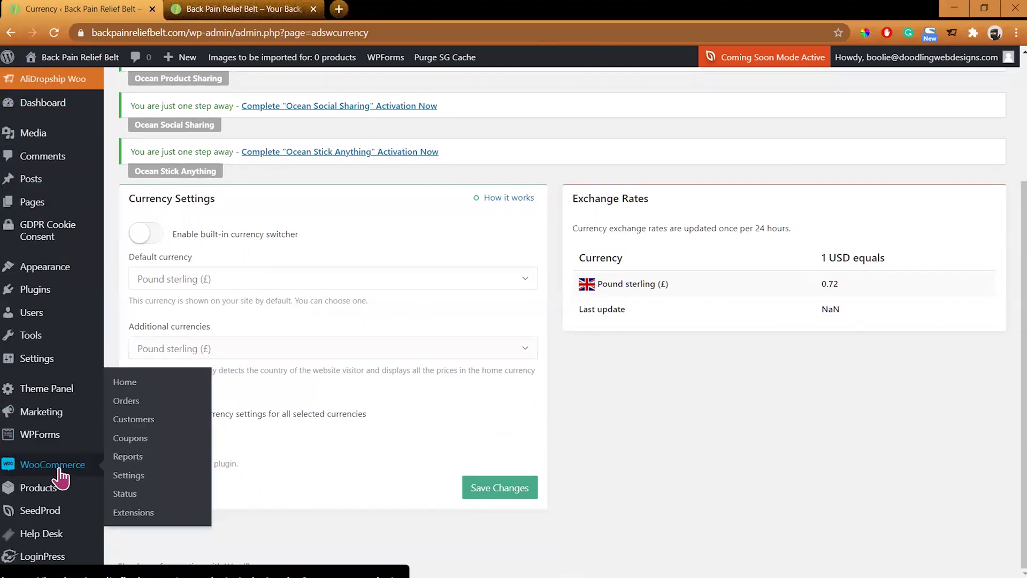
click(132, 479)
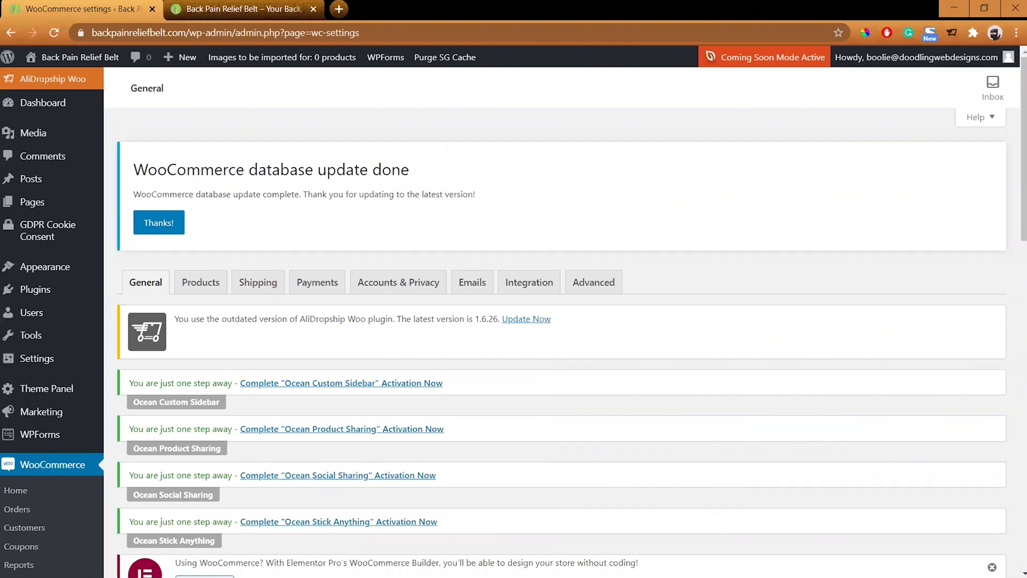
scroll(533, 388, down, 5)
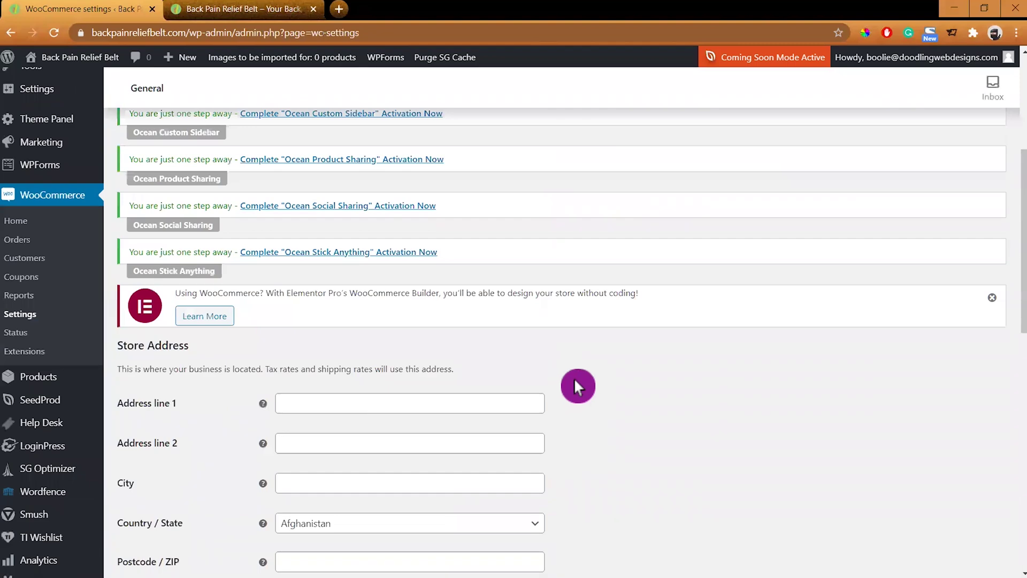
scroll(574, 377, down, 10)
scroll(576, 385, down, 3)
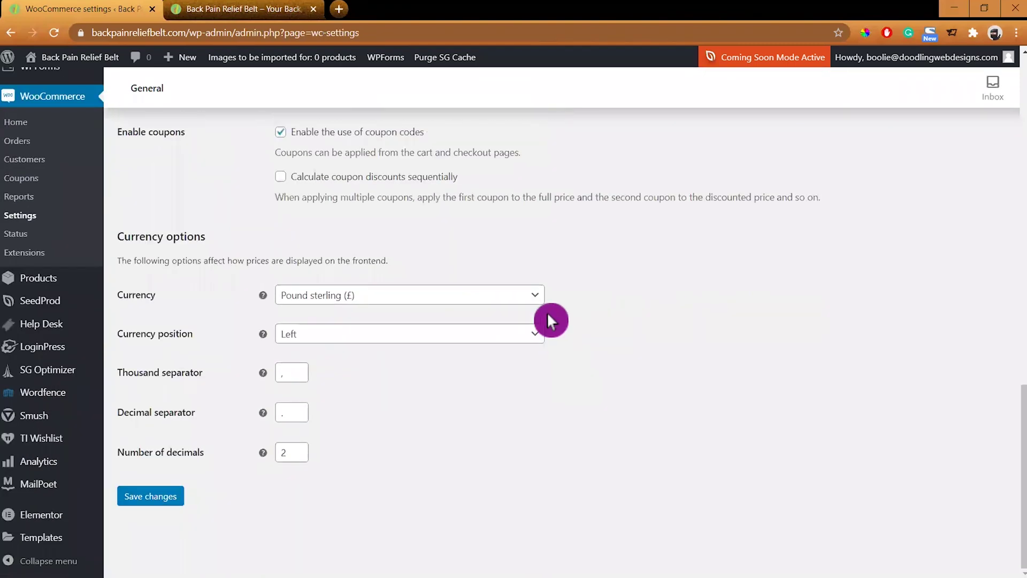
Step: Set the WooCommerce store currency to United States (US) dollar ($), save the changes and check the saved currency
click(535, 299)
scroll(509, 414, down, 6)
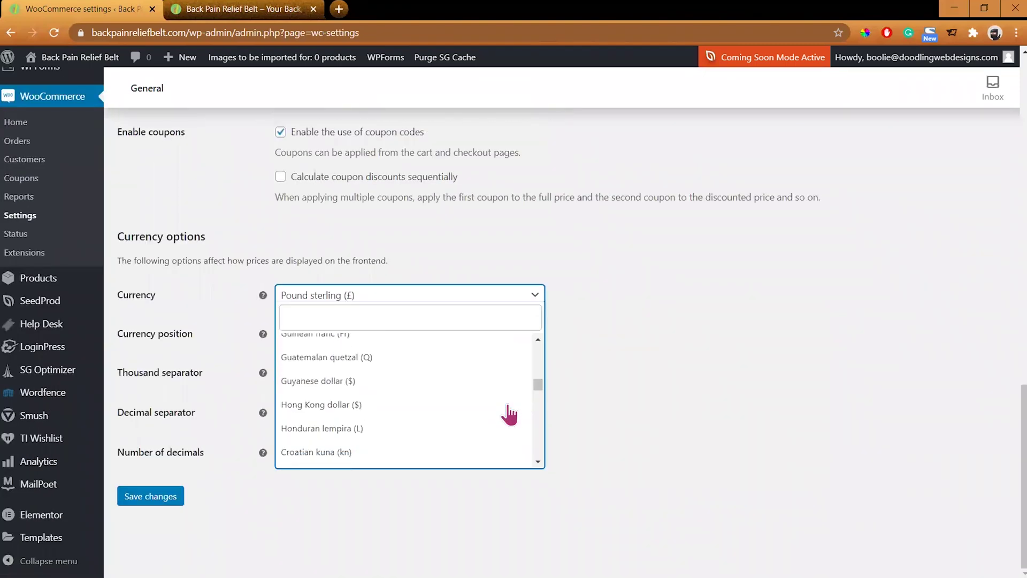
scroll(518, 431, down, 5)
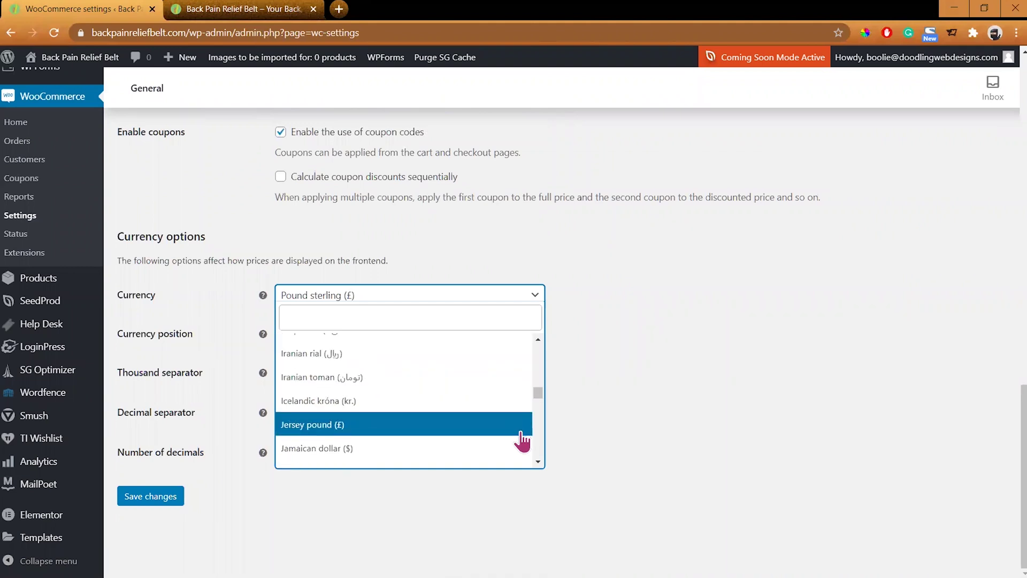
drag(539, 402, 556, 455)
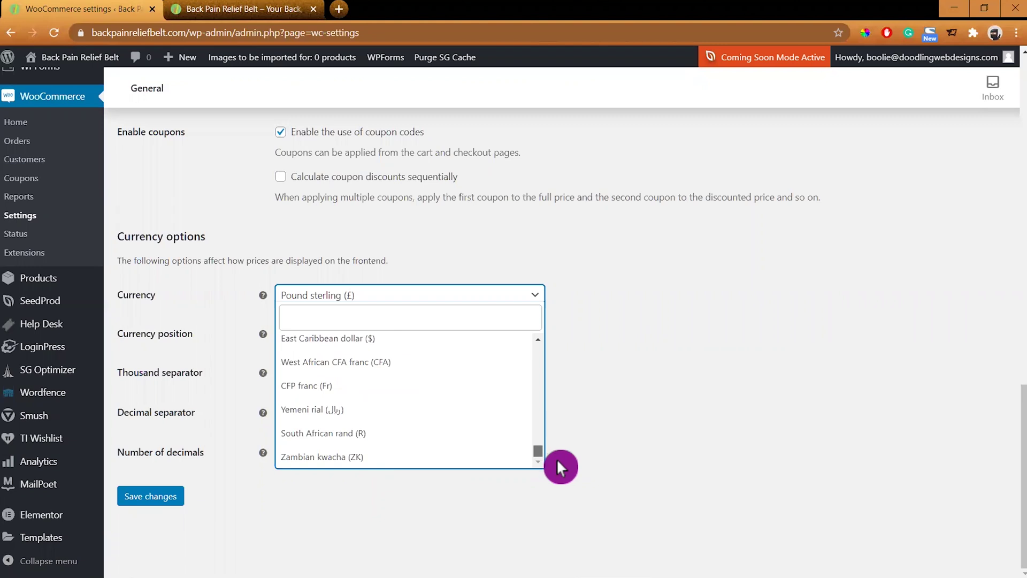
drag(556, 461, 541, 428)
click(443, 320)
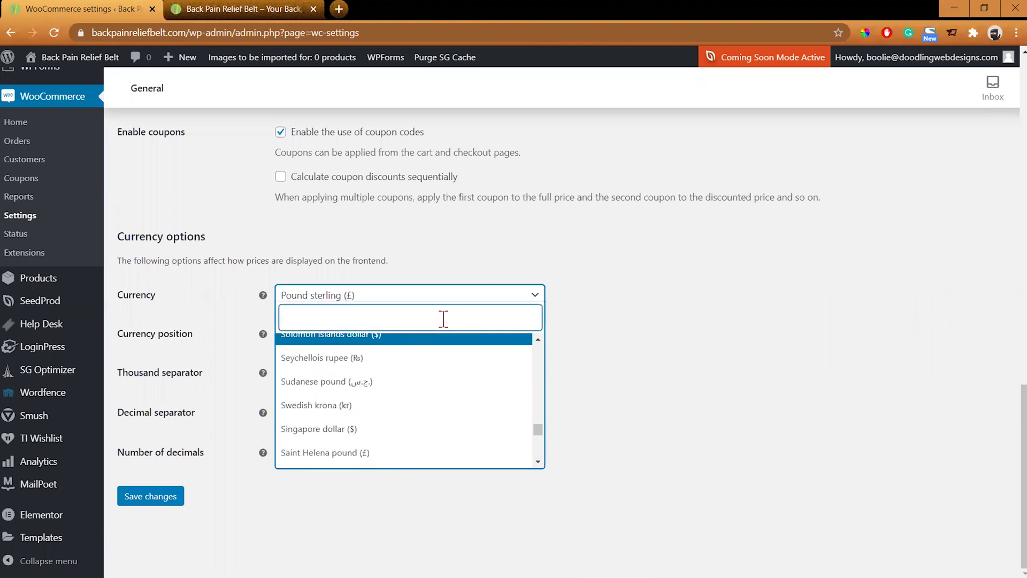
text(dolla)
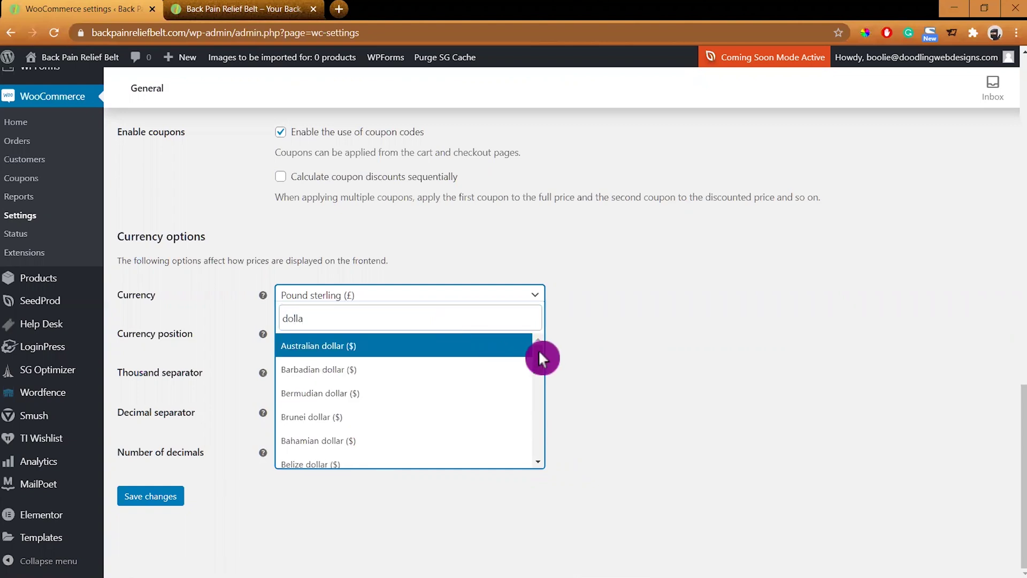
text(r)
scroll(539, 357, down, 5)
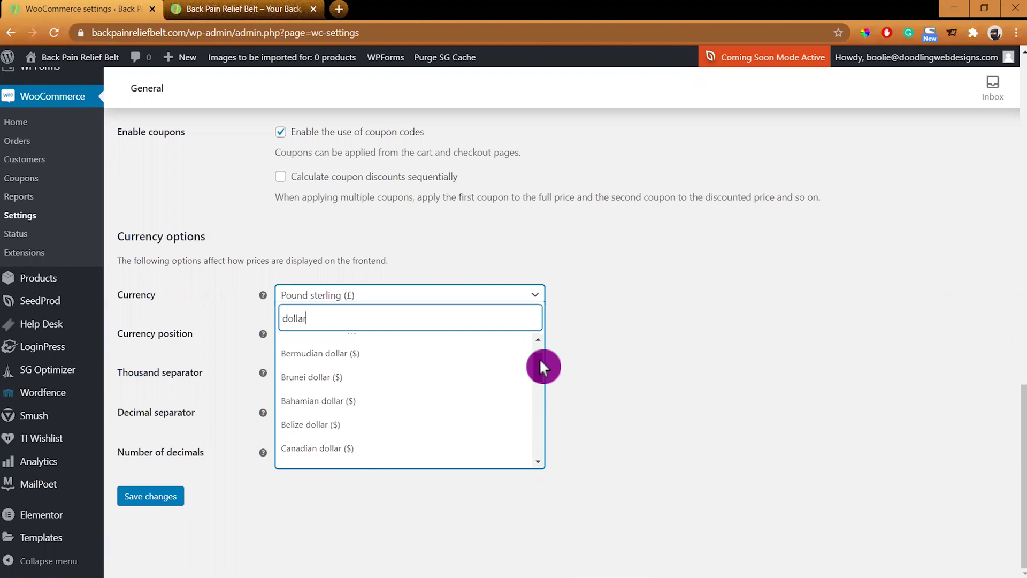
click(434, 416)
click(142, 499)
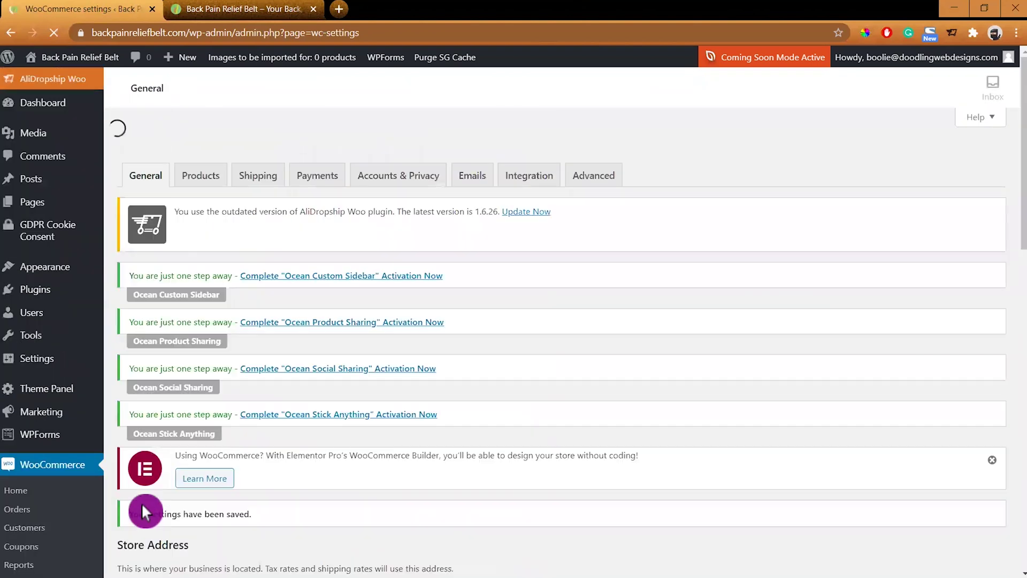
scroll(715, 376, down, 10)
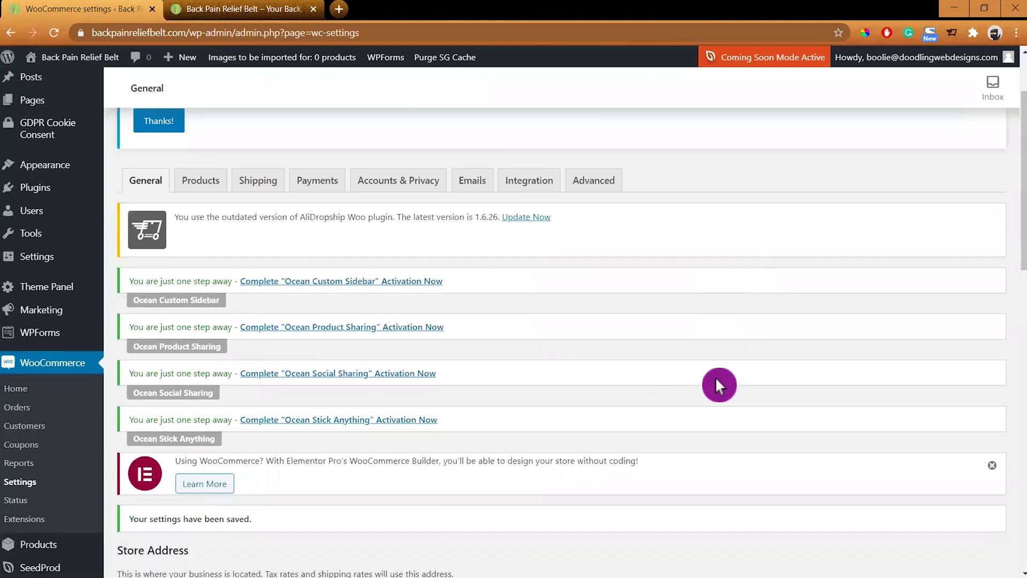
scroll(715, 375, down, 9)
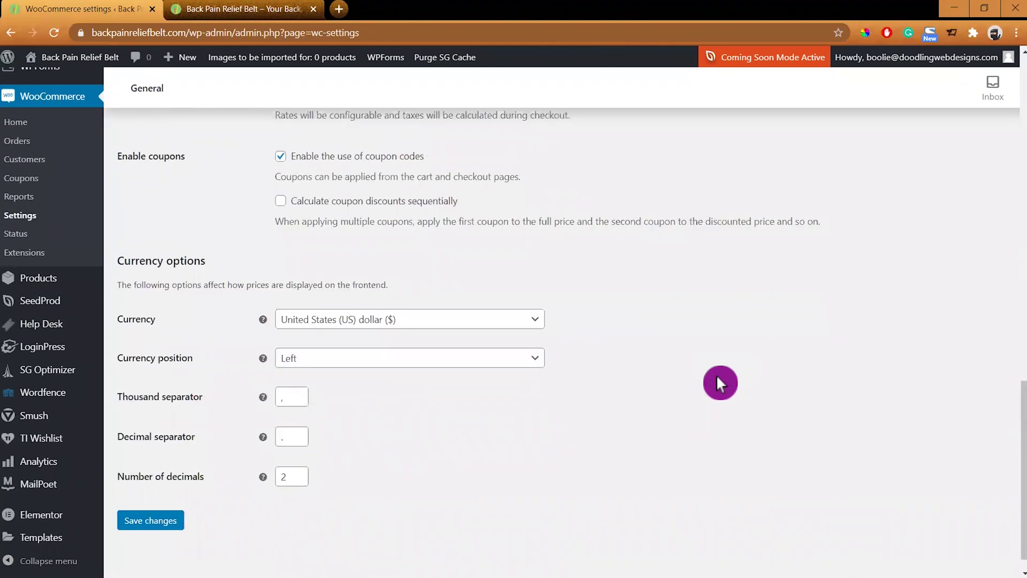
Step: Go back to the AliDropship Woo menu and open its currency settings
scroll(717, 374, up, 12)
scroll(717, 374, up, 4)
click(69, 83)
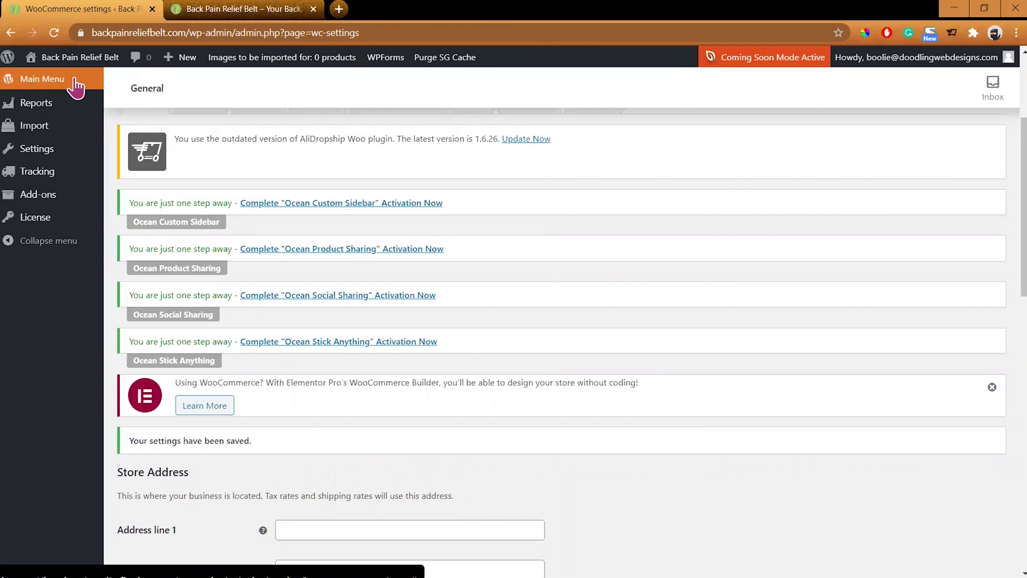
mouse_move(37, 156)
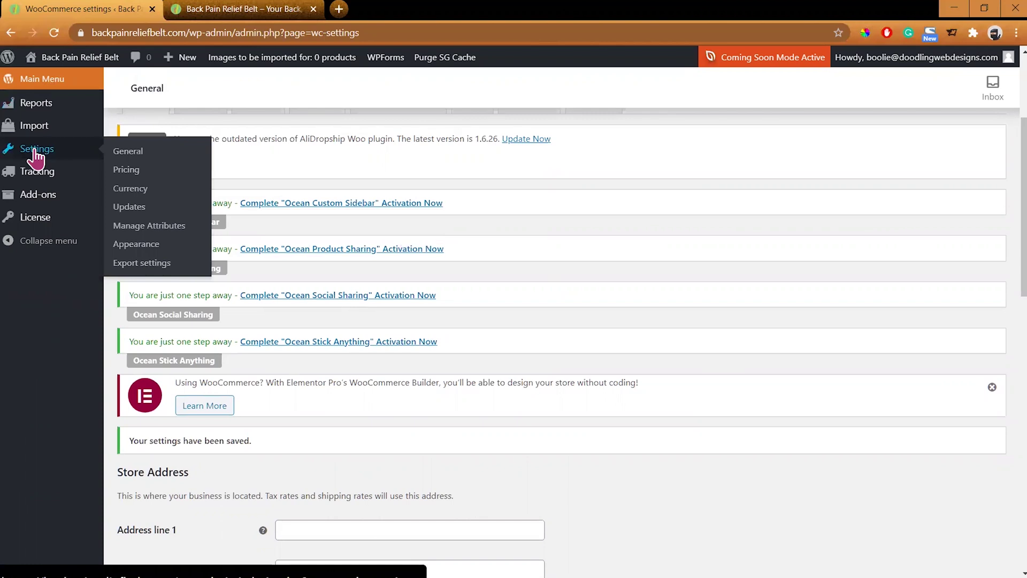
click(128, 189)
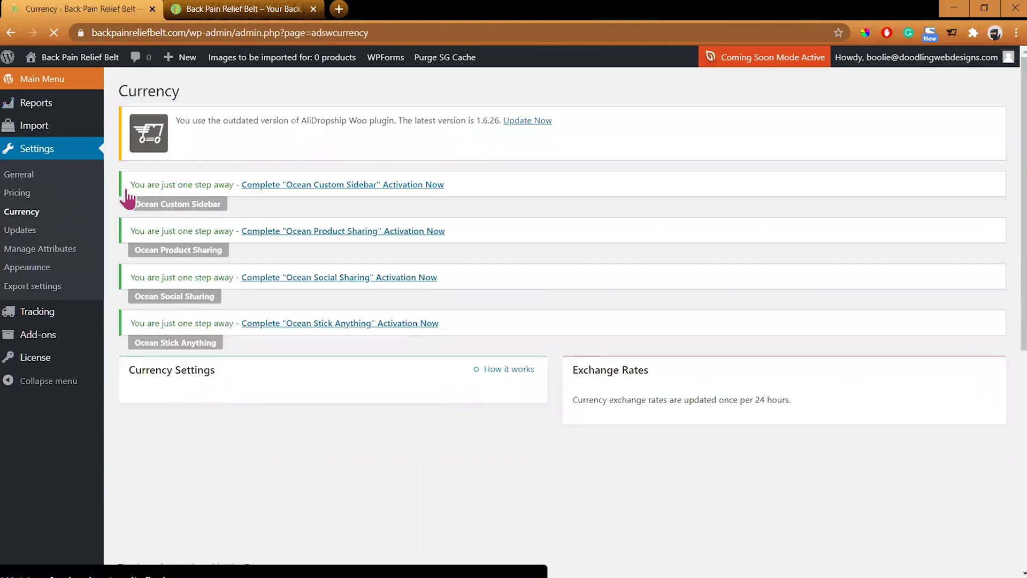
click(129, 202)
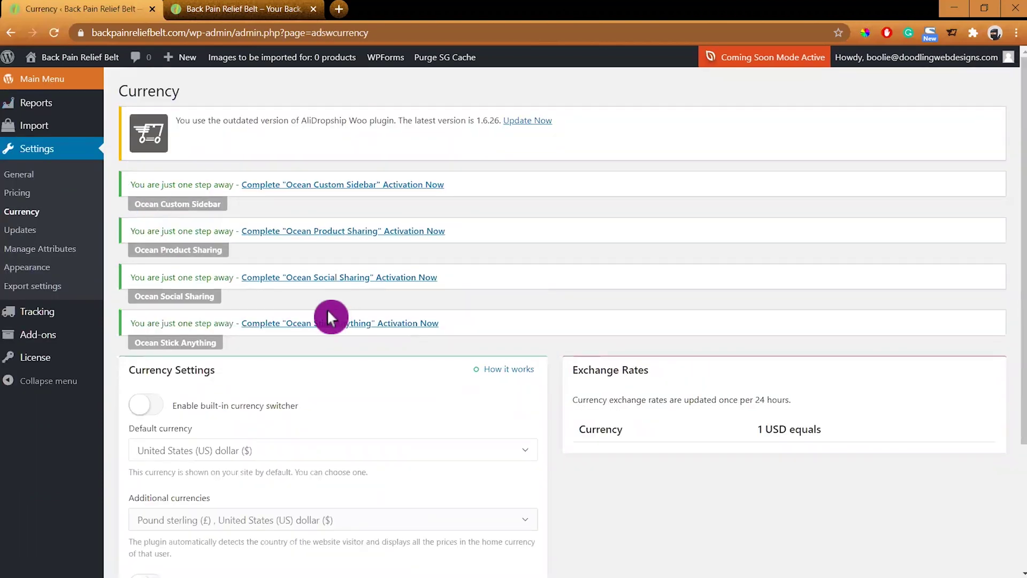
Step: Enable the built-in currency switcher, the currency settings for all selected currencies and the cache, and save the changes
scroll(328, 316, down, 3)
click(142, 270)
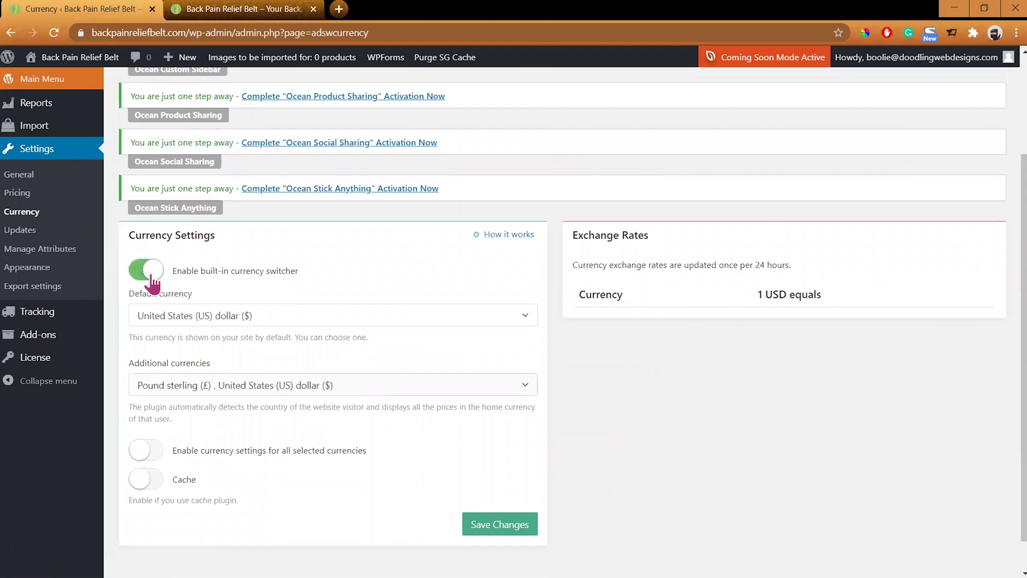
scroll(328, 367, down, 1)
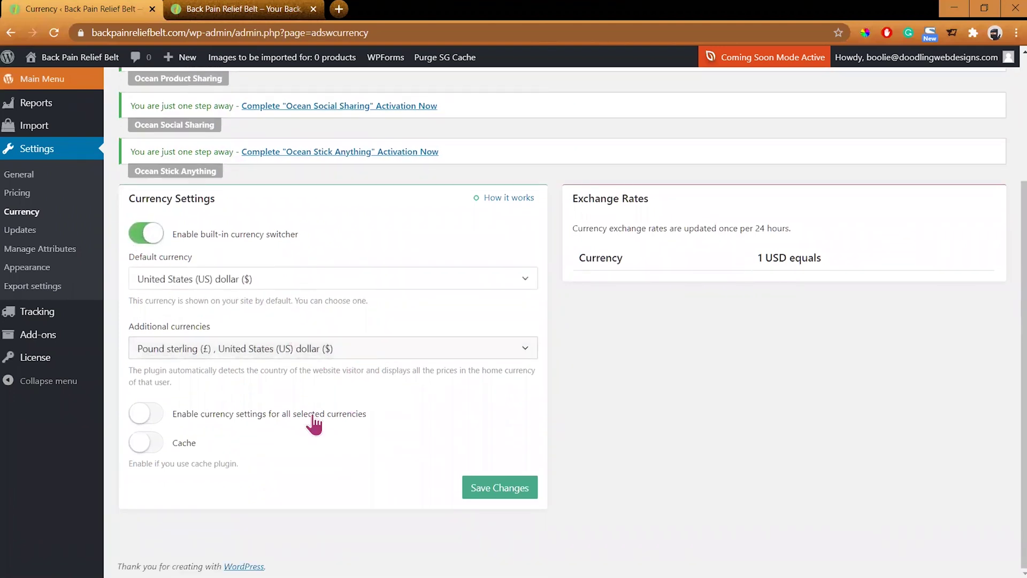
click(145, 422)
scroll(516, 481, down, 4)
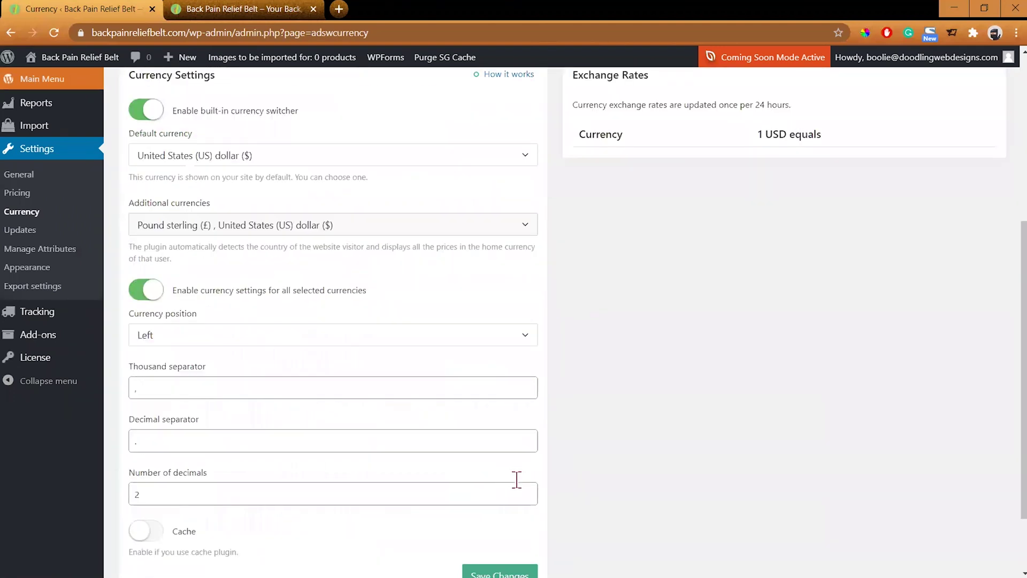
click(141, 446)
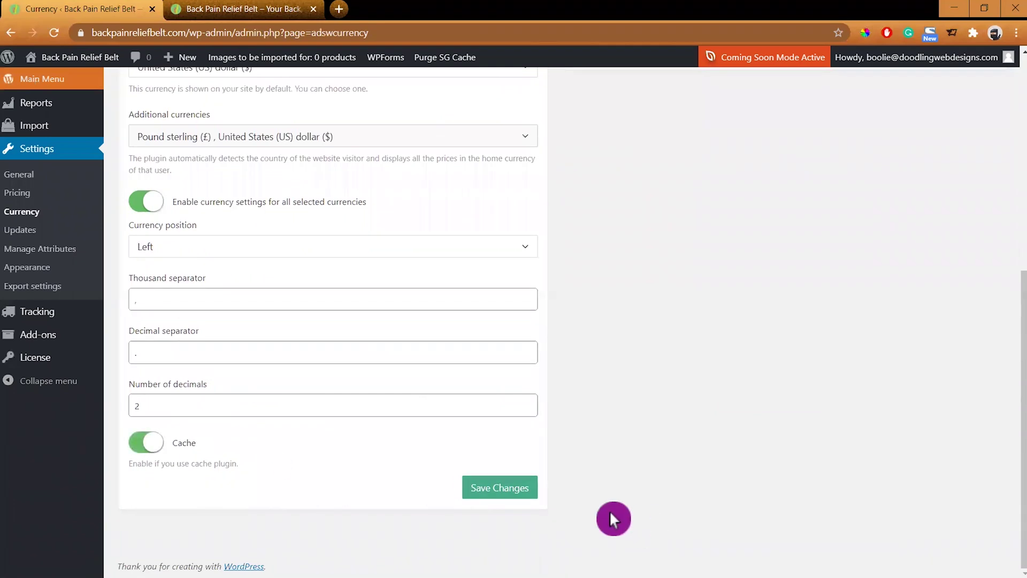
click(496, 488)
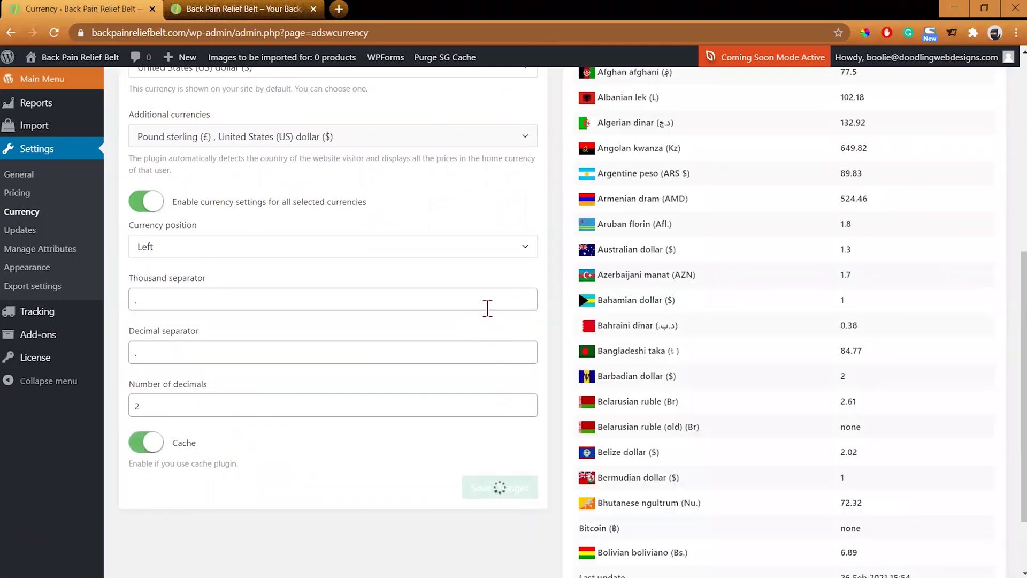
Step: Add Australian dollar ($) to the additional currencies and save the currency settings
scroll(493, 248, up, 4)
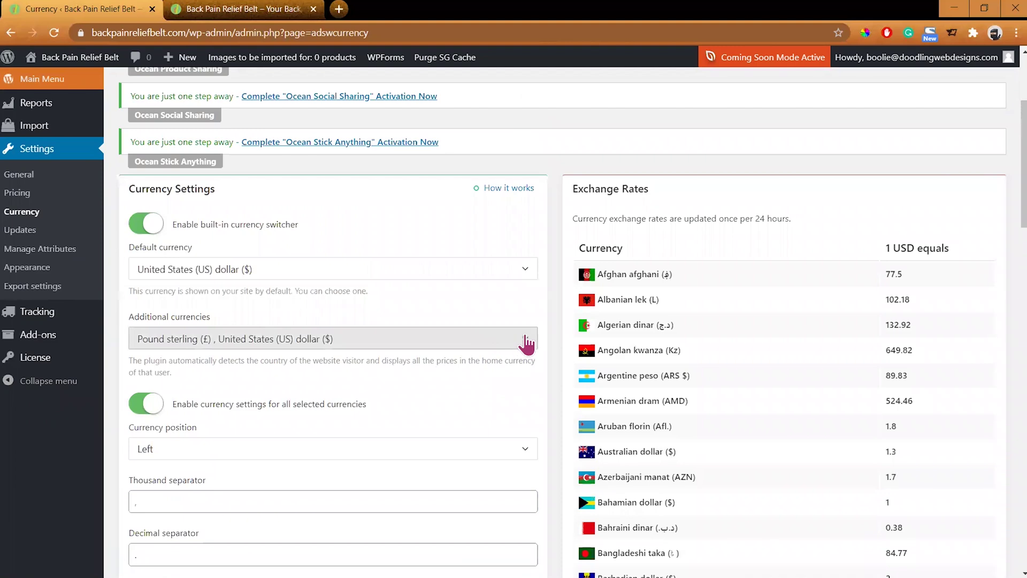
scroll(733, 374, down, 15)
scroll(736, 371, up, 10)
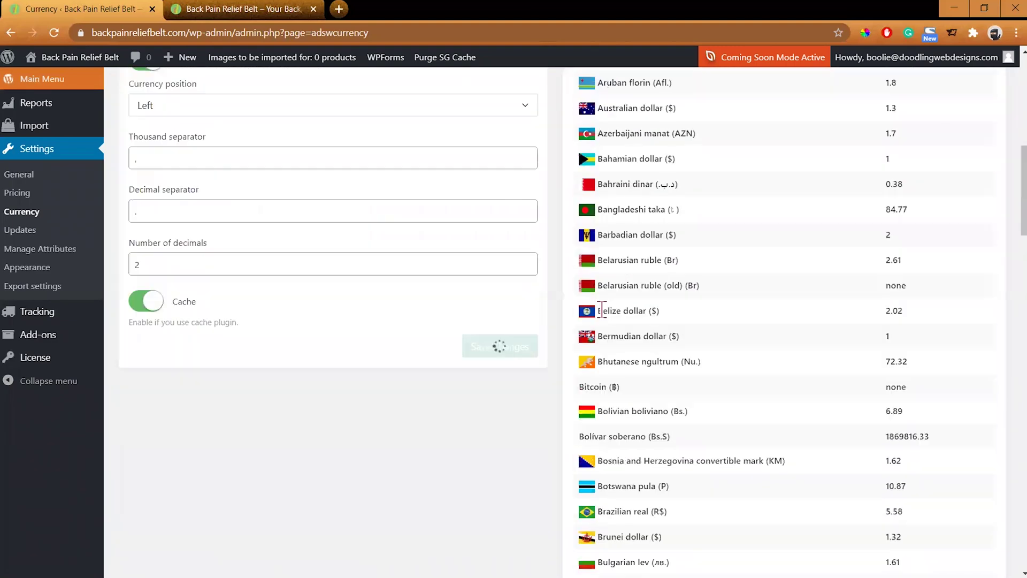
scroll(519, 332, up, 4)
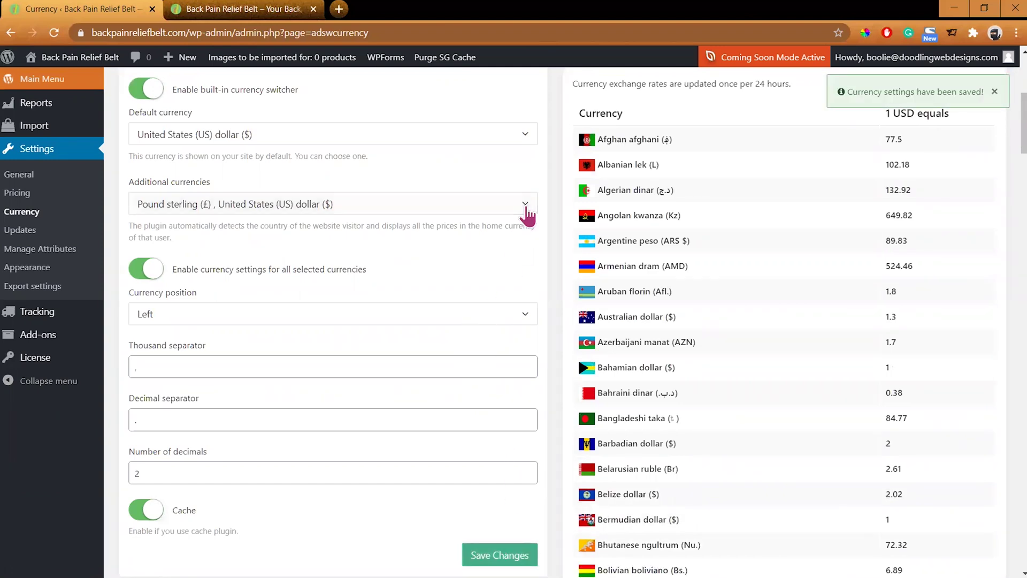
click(529, 214)
scroll(288, 313, down, 3)
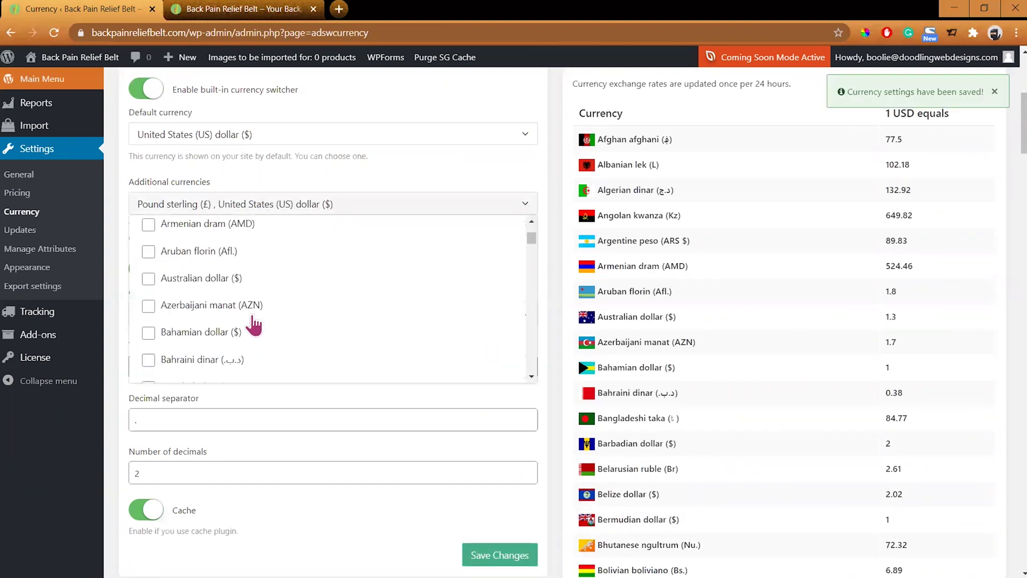
click(148, 280)
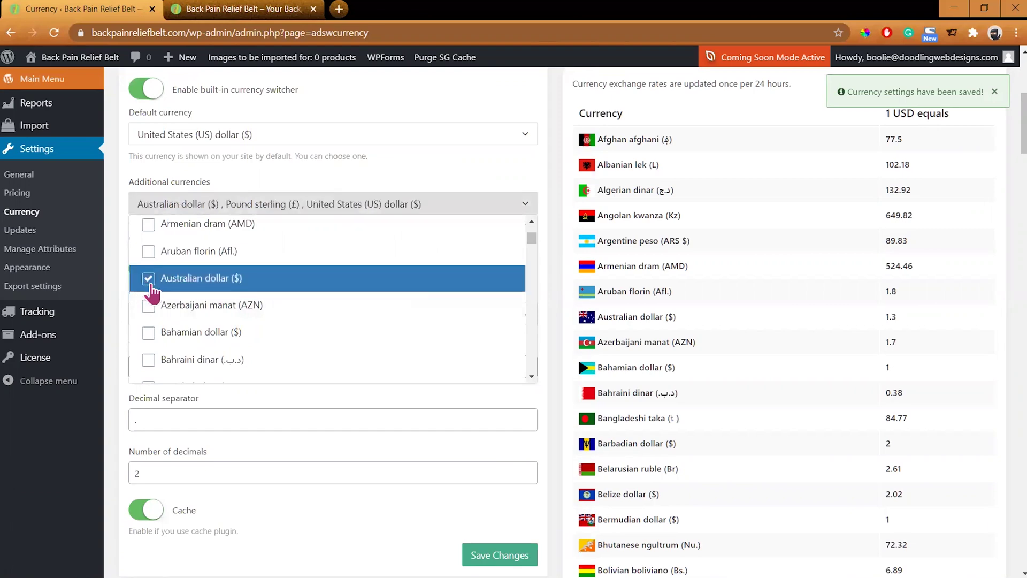
click(499, 554)
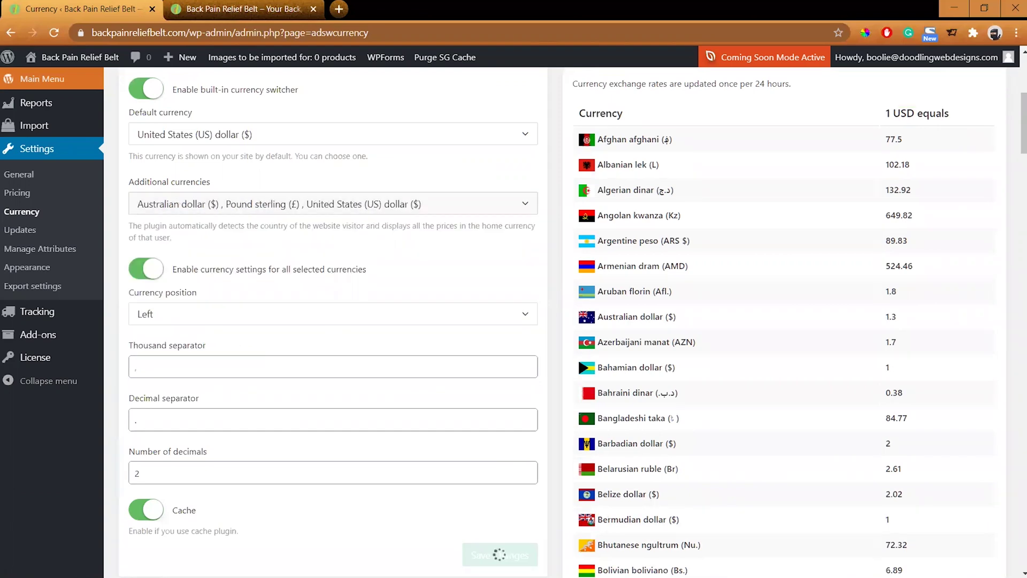
Step: Review the selected additional currencies and look through the list of exchange rates
scroll(698, 258, up, 3)
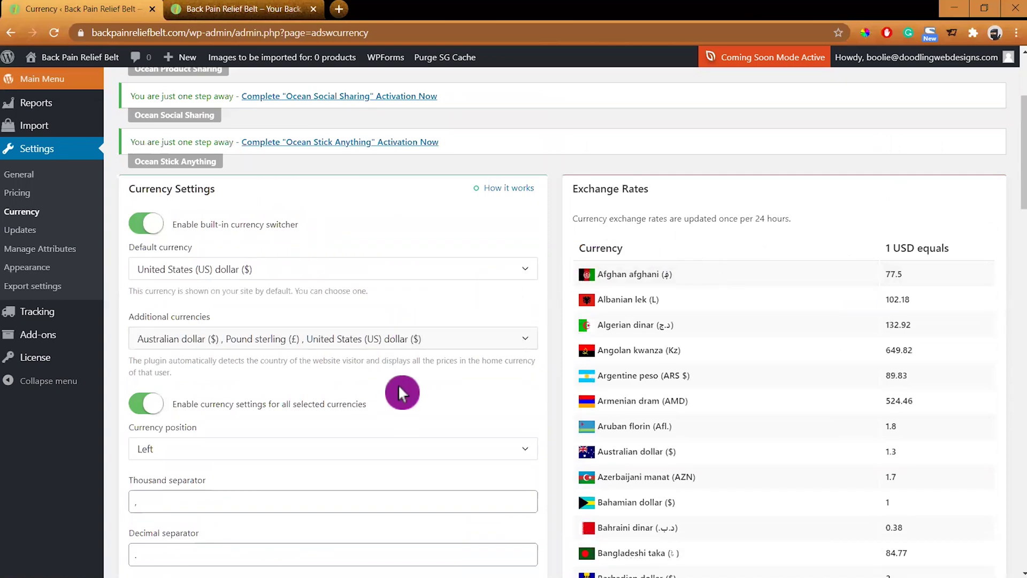
scroll(400, 386, down, 20)
scroll(464, 435, down, 20)
scroll(464, 439, up, 20)
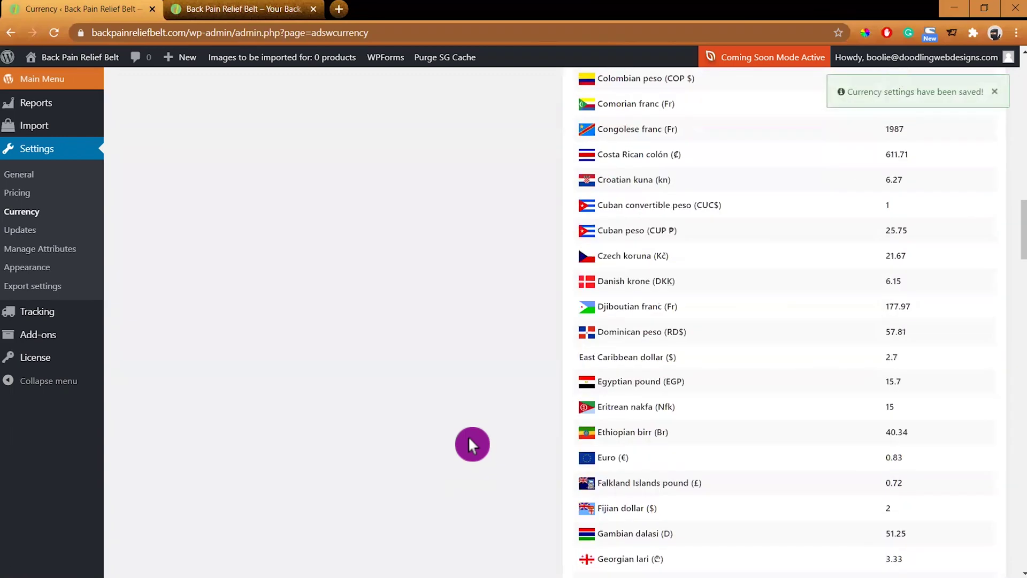
Step: Add Canadian dollar ($) to the additional currencies in the currency settings
scroll(471, 444, up, 20)
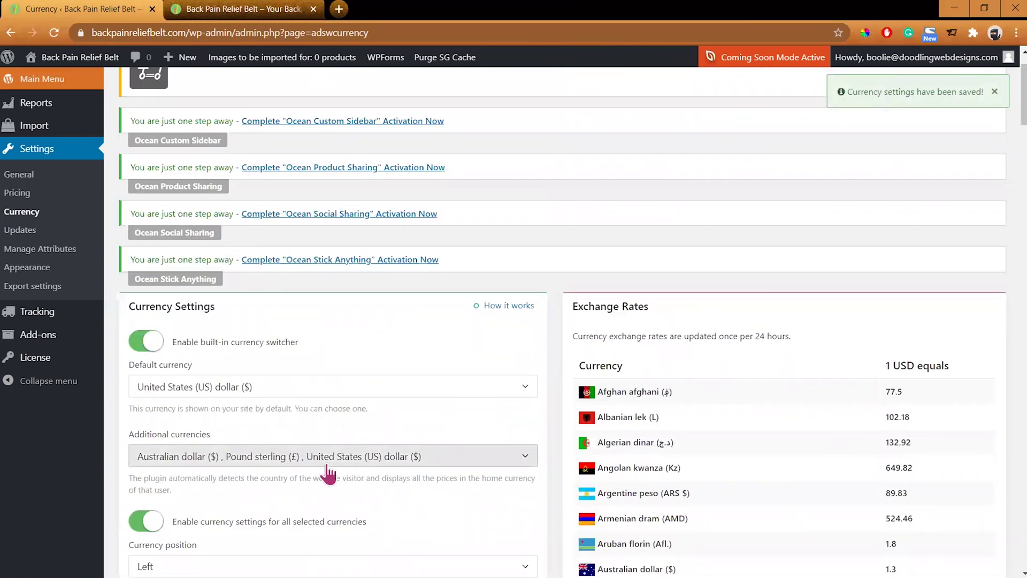
click(527, 460)
scroll(573, 419, down, 4)
scroll(484, 397, down, 1)
scroll(484, 397, down, 10)
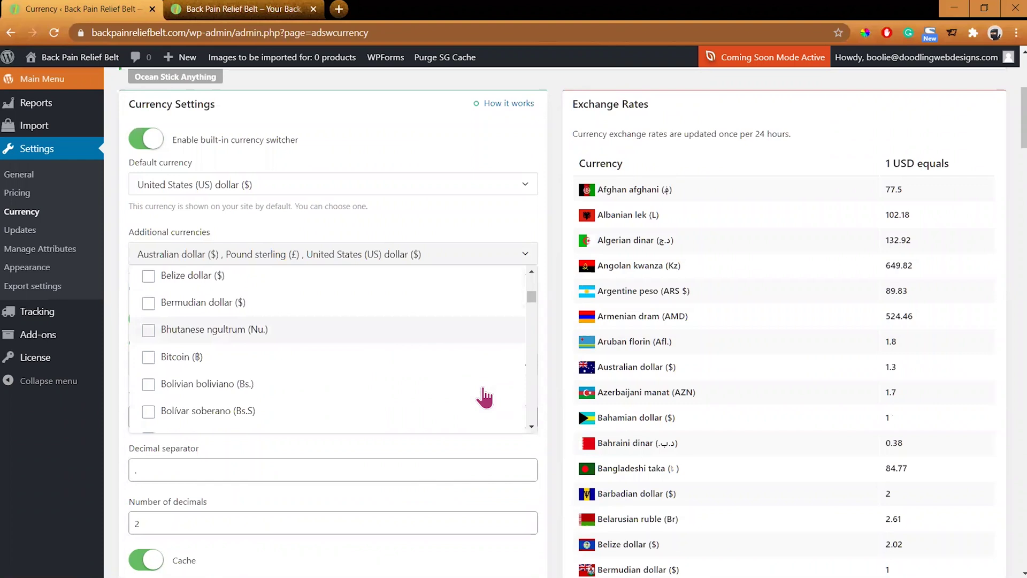
scroll(484, 397, down, 2)
click(234, 347)
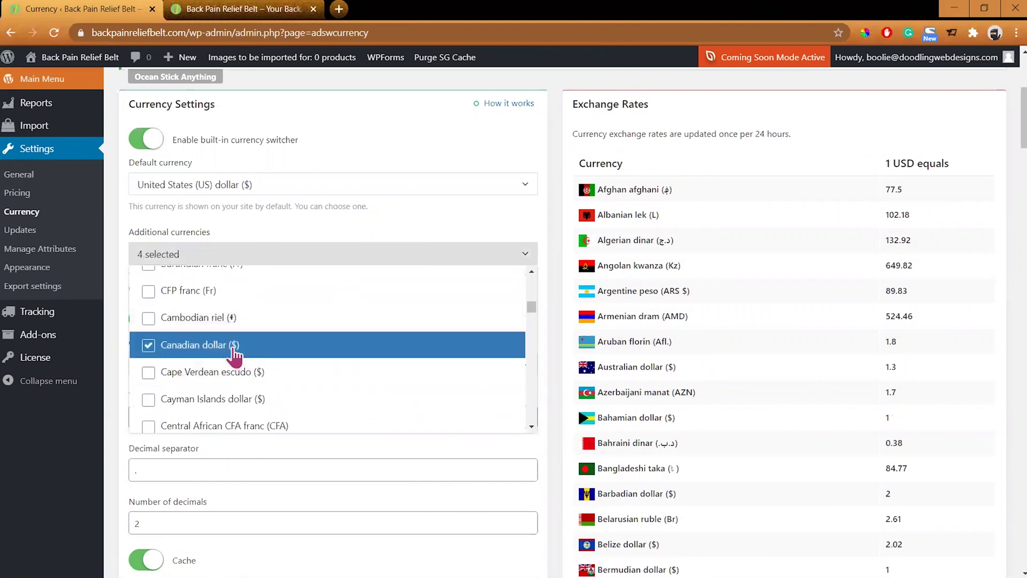
click(538, 447)
Step: Add Euro (€) to the additional currencies and save the currency settings
click(523, 255)
scroll(430, 370, down, 5)
scroll(429, 373, up, 2)
scroll(430, 373, down, 10)
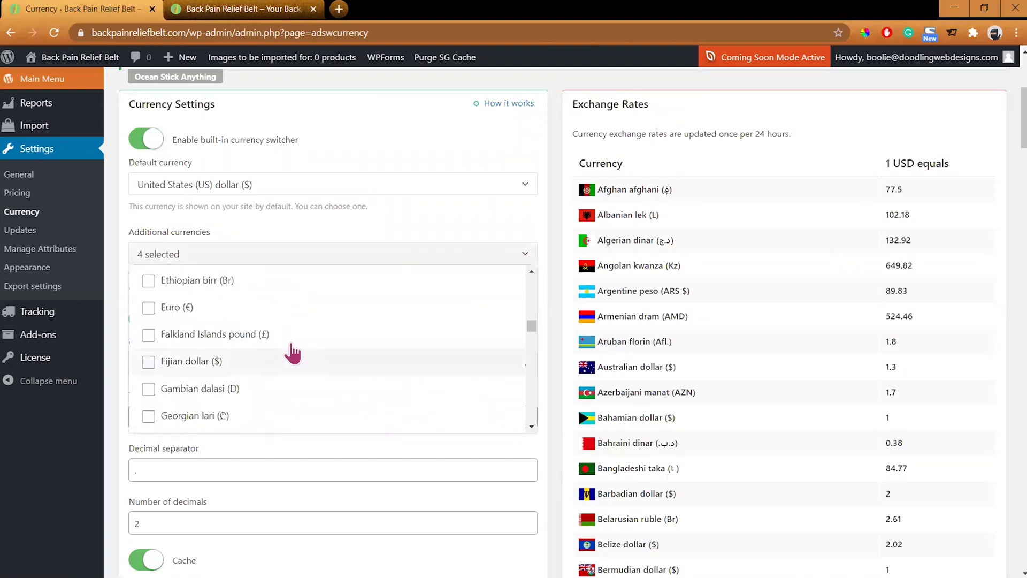
click(148, 308)
click(546, 432)
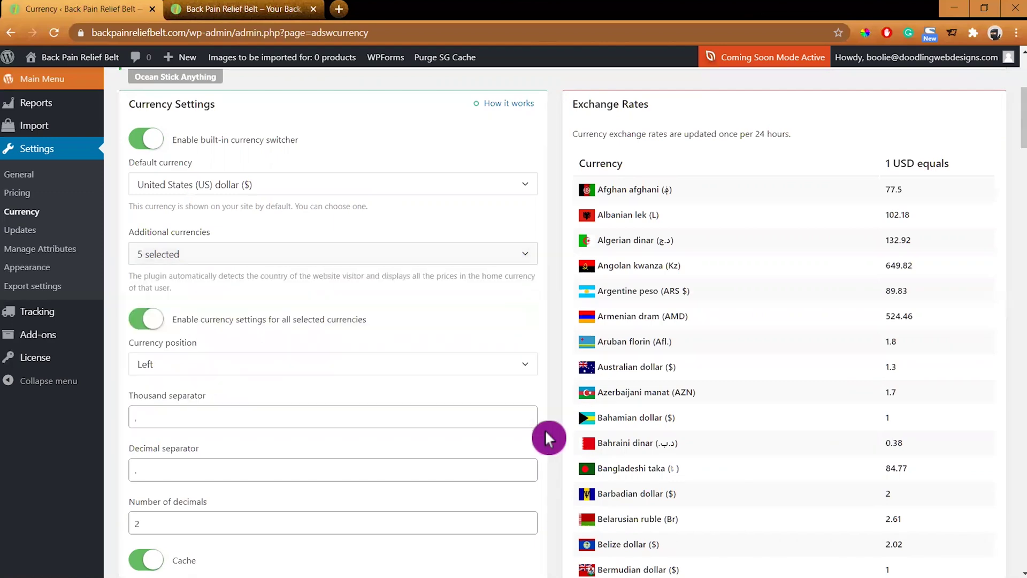
scroll(547, 433, down, 5)
click(502, 275)
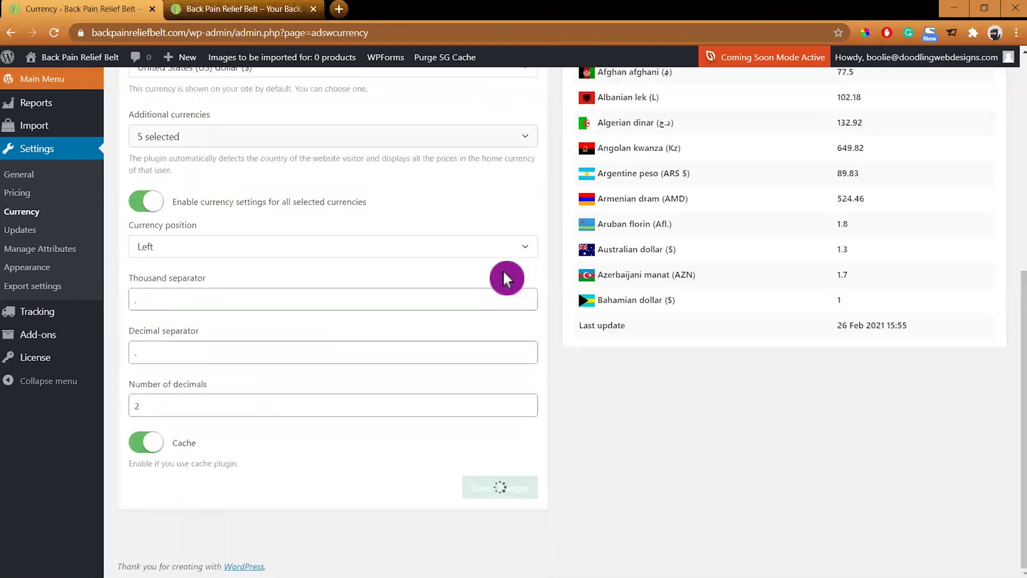
scroll(503, 270, down, 4)
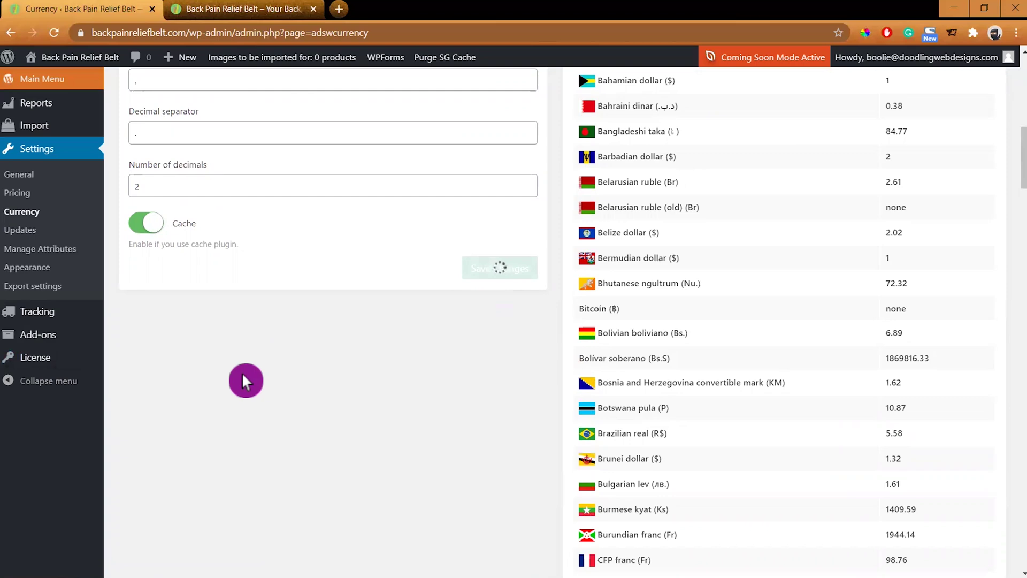
scroll(246, 381, up, 5)
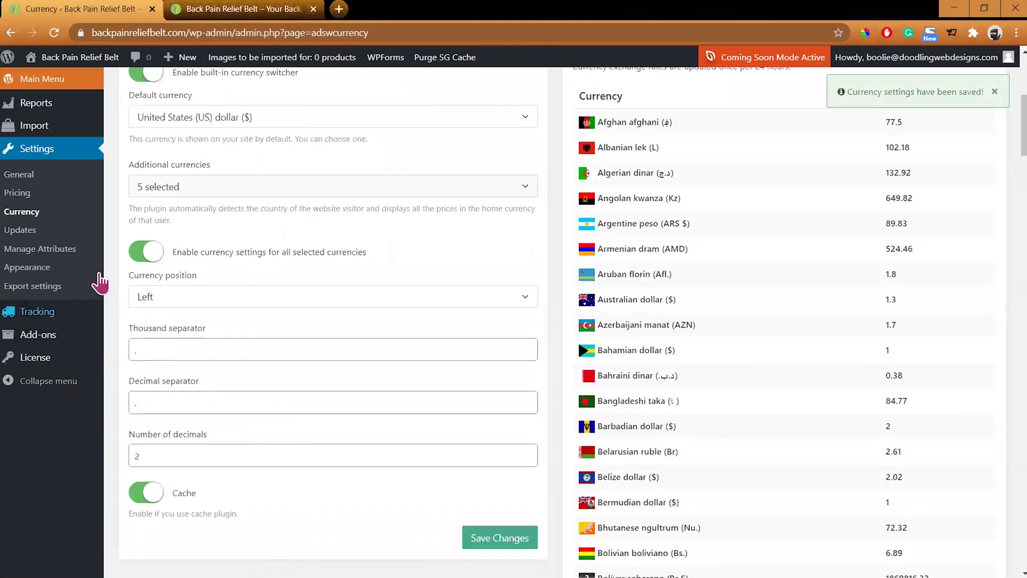
Step: Look over the product update settings and the Manage Attributes page
click(24, 231)
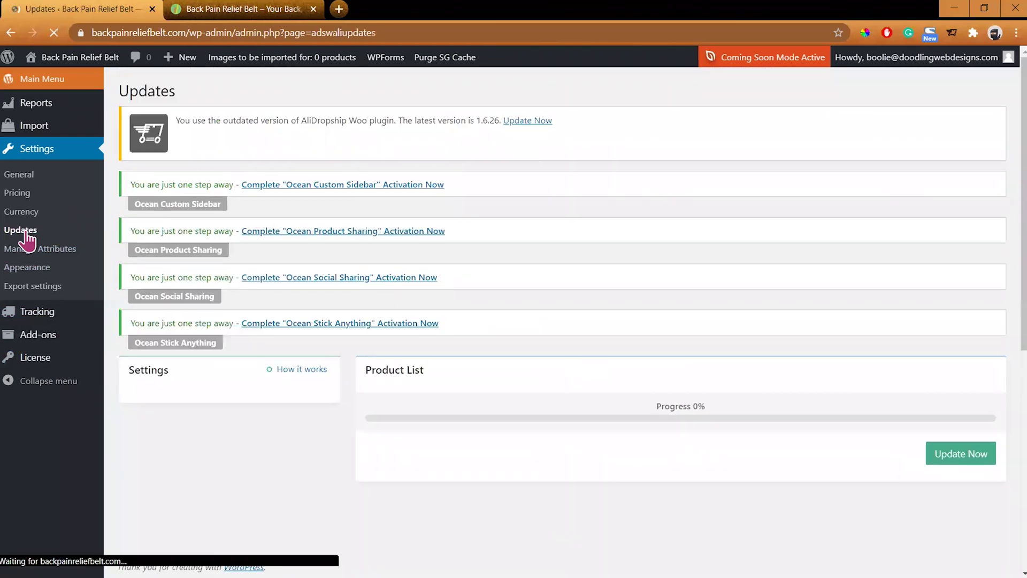
scroll(310, 488, down, 1)
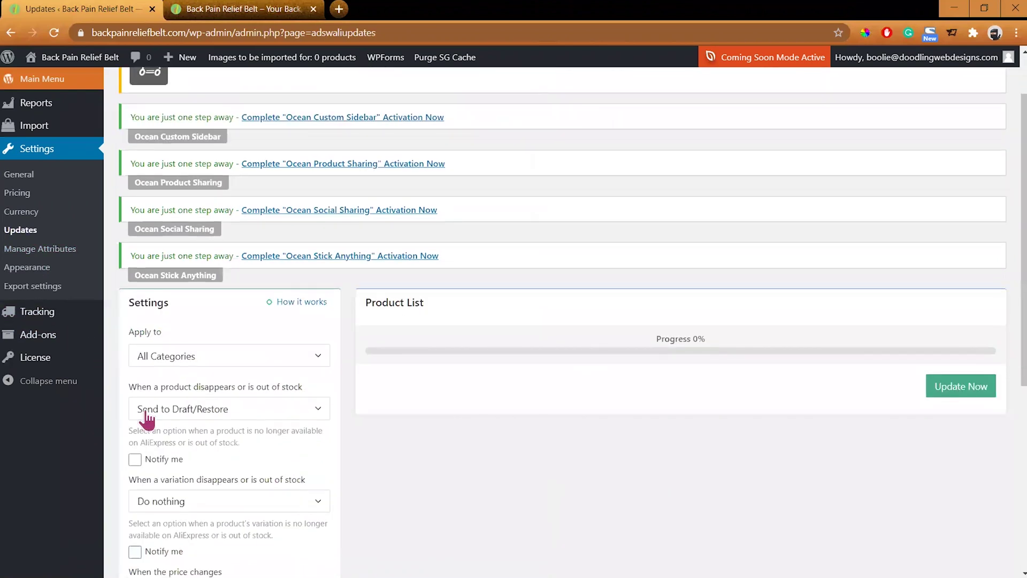
click(37, 249)
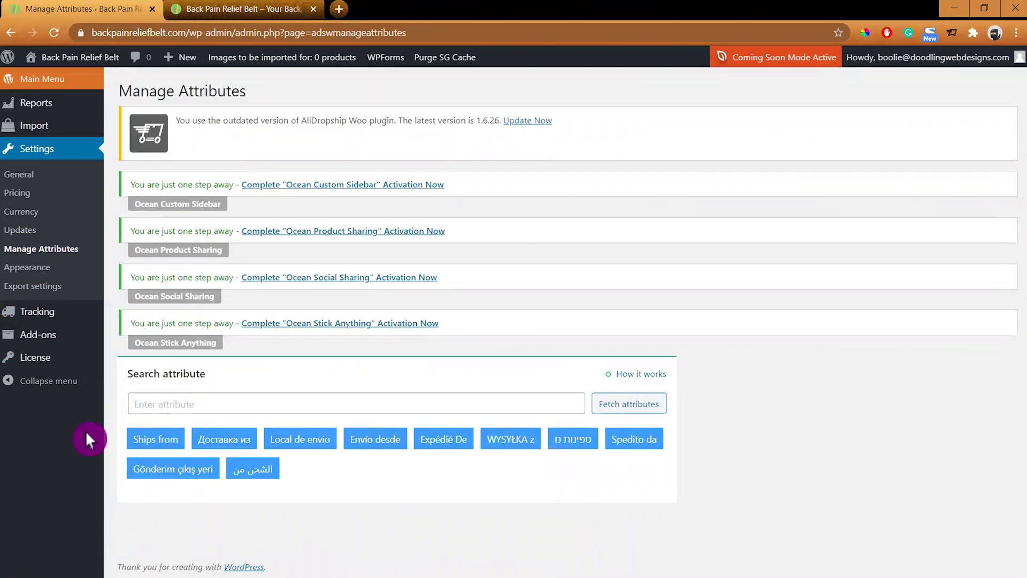
Step: Open the plugin's appearance settings and save the attribute settings with their existing options
click(38, 273)
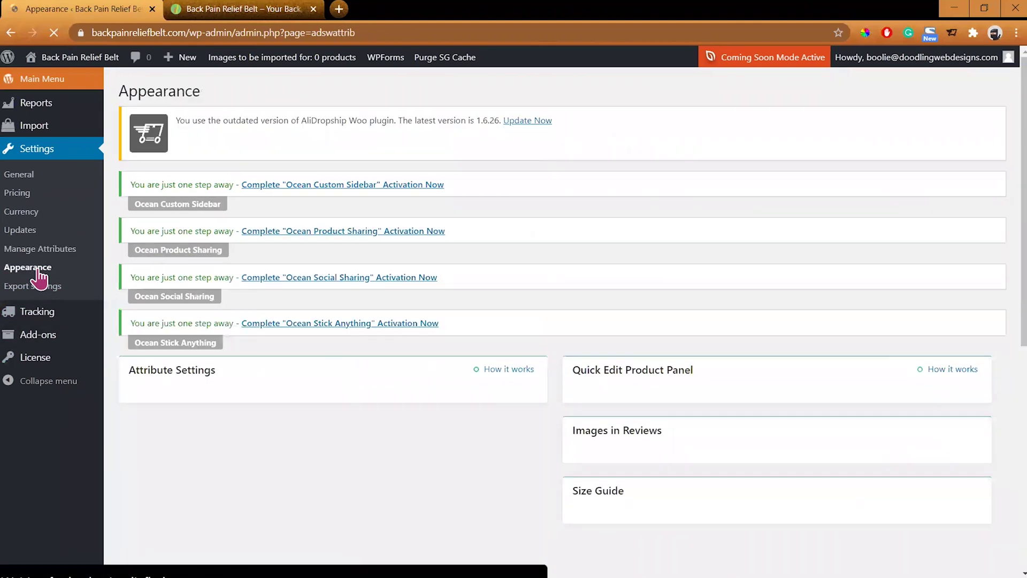
scroll(415, 449, down, 4)
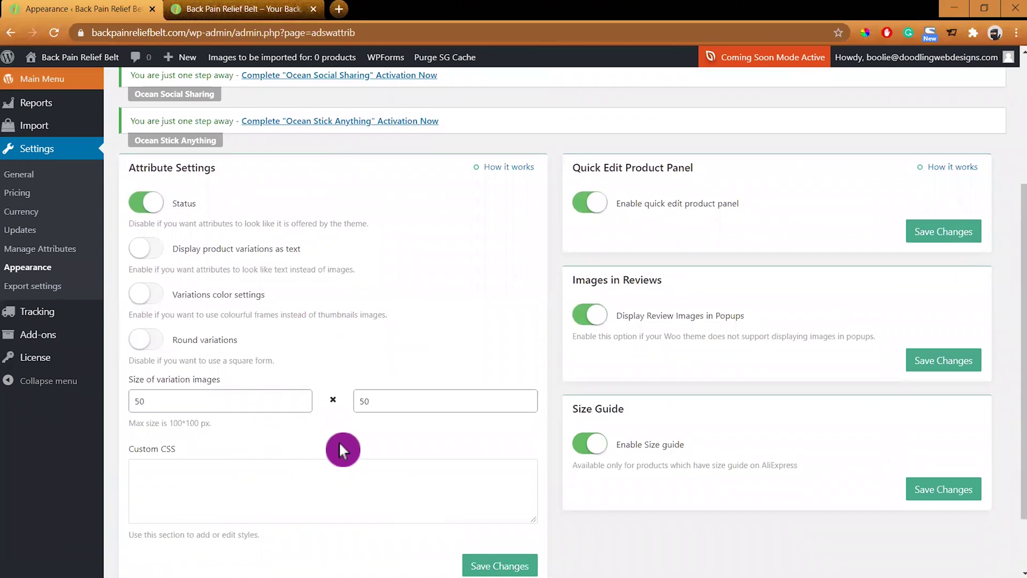
scroll(530, 511, down, 2)
click(506, 487)
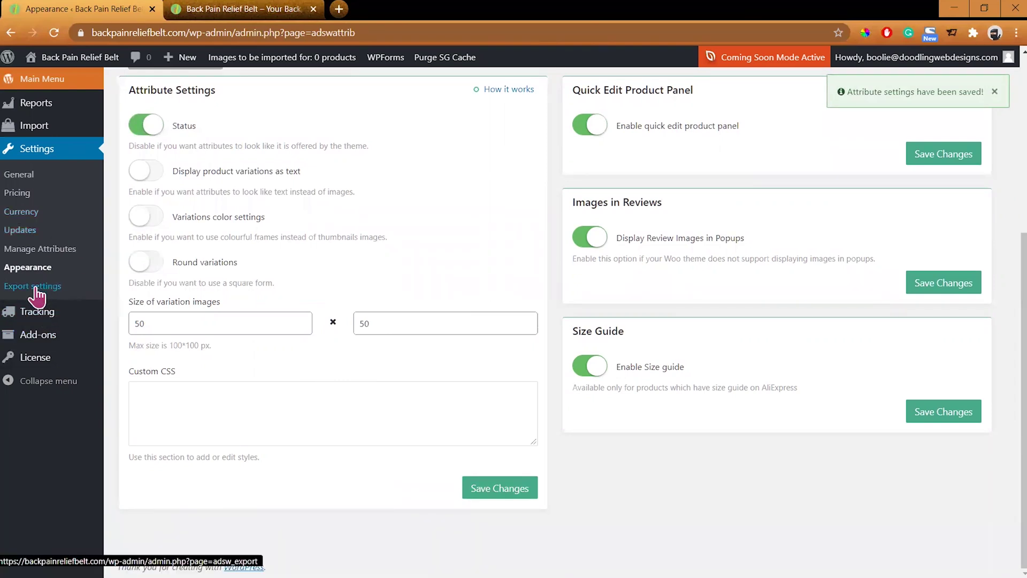
Step: Look through the plugin's tracking, license, traffic report and product import pages
click(43, 310)
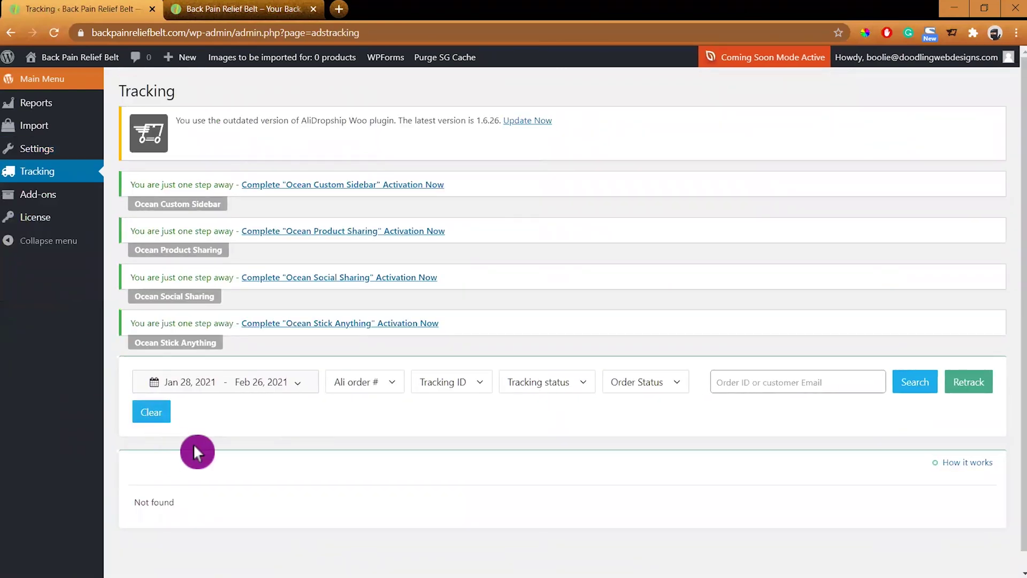
click(40, 220)
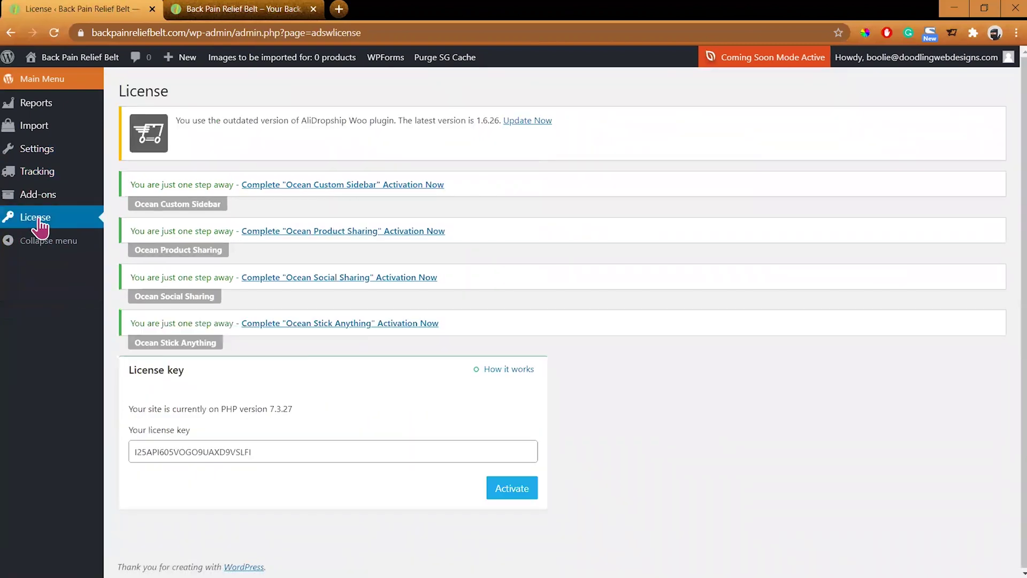
click(40, 106)
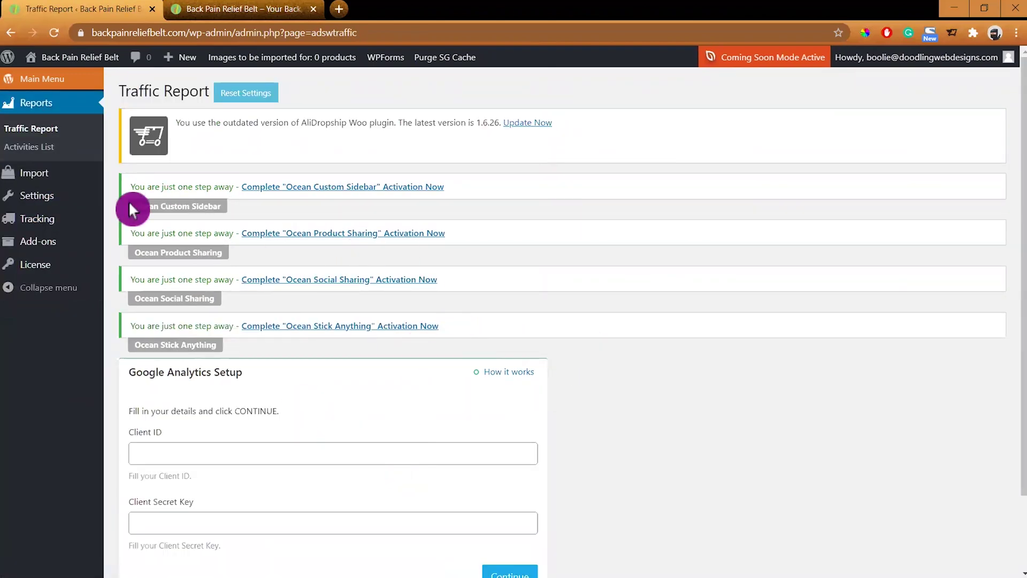
mouse_move(36, 179)
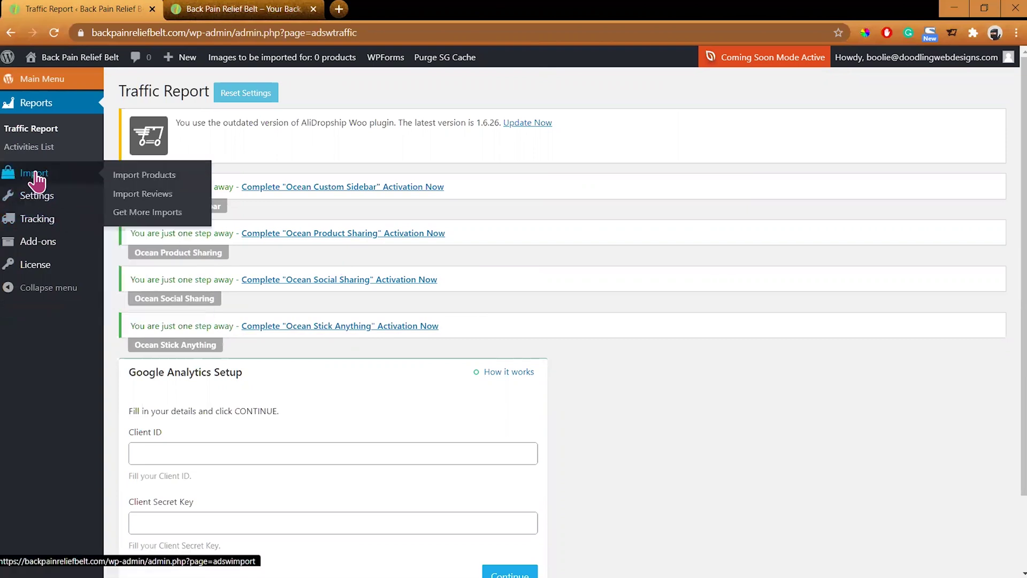
click(36, 179)
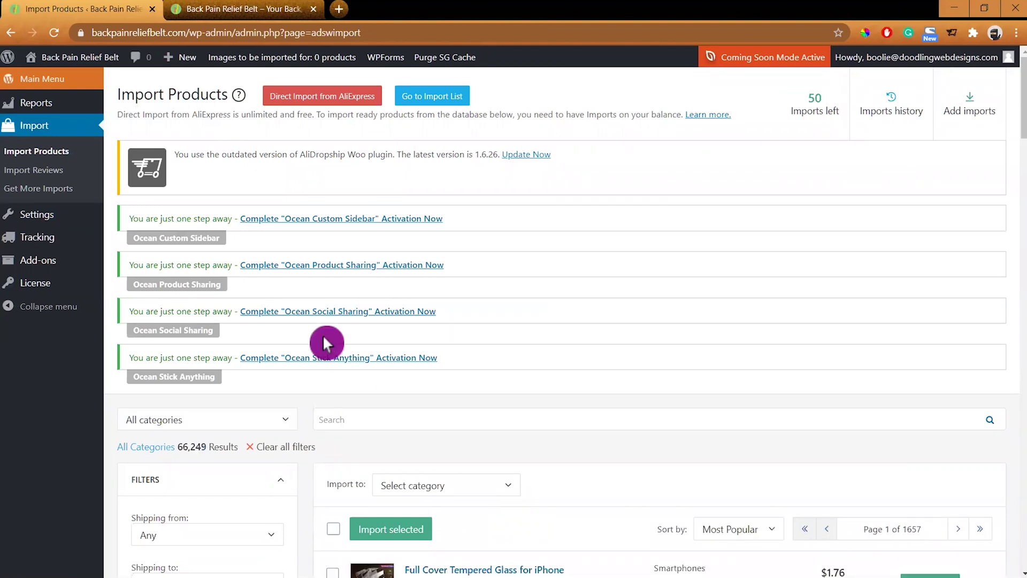
Step: Return to the main WordPress menu and open the WooCommerce product categories
click(67, 79)
mouse_move(59, 474)
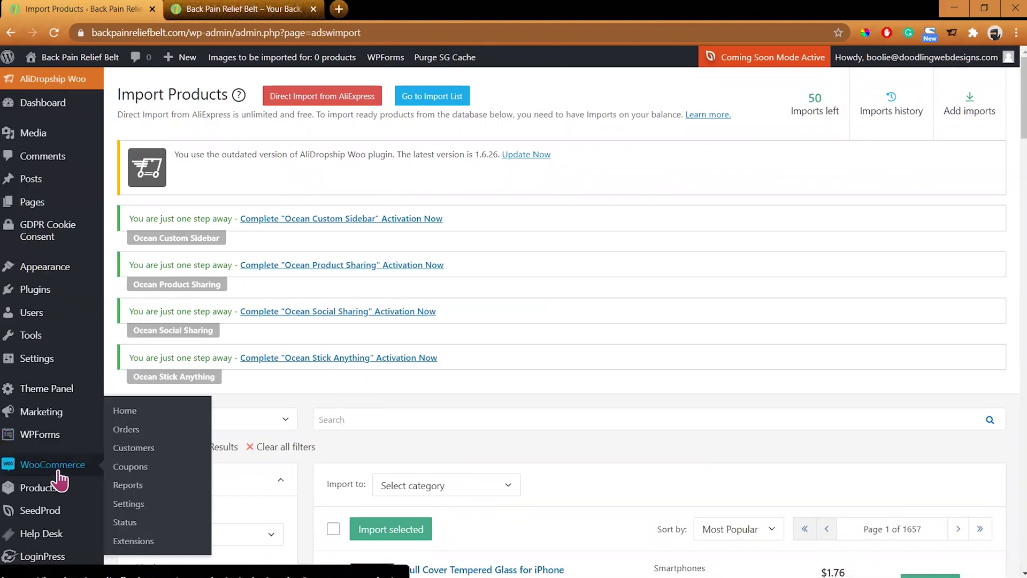
scroll(69, 481, down, 1)
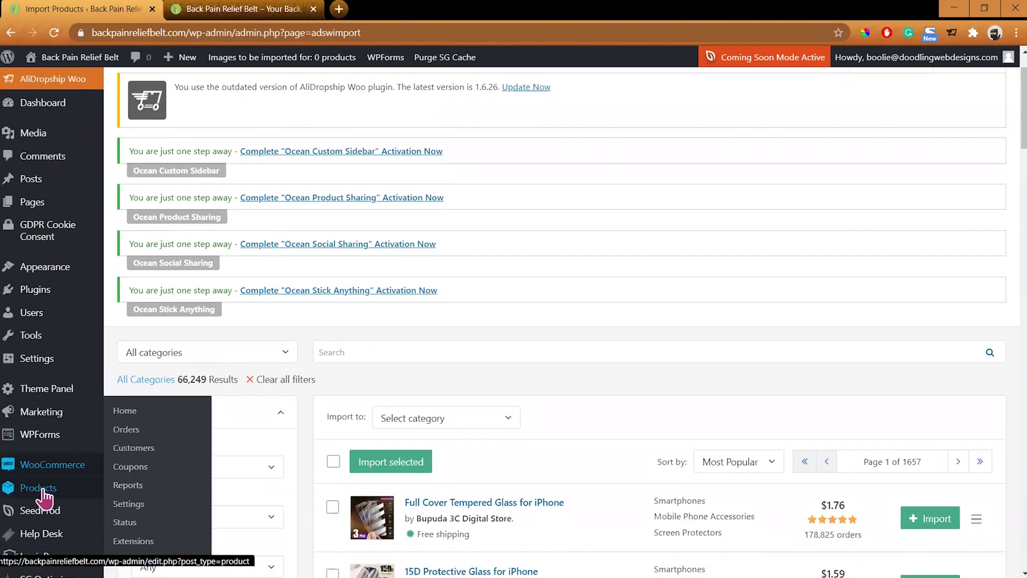
mouse_move(75, 489)
click(120, 505)
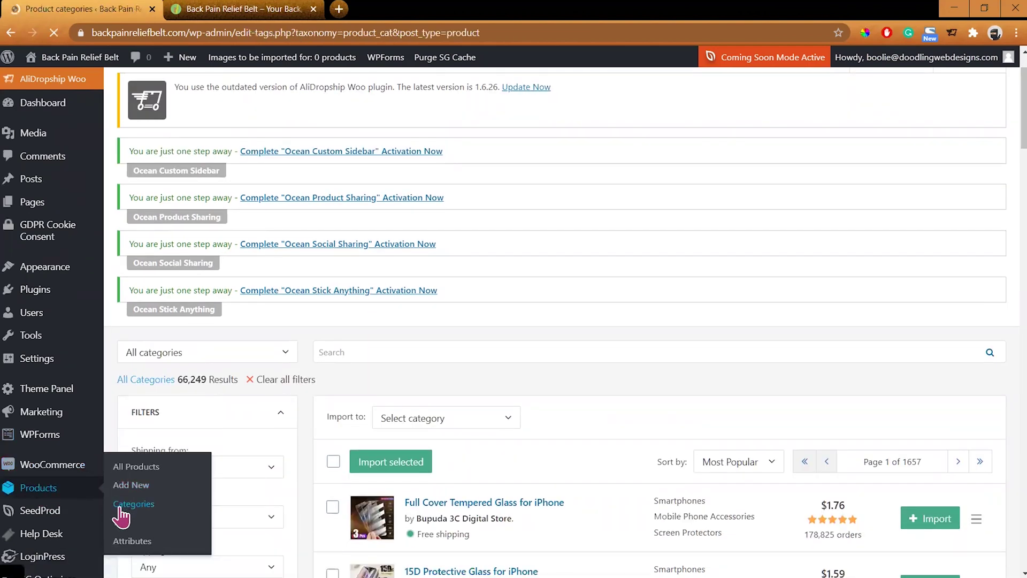
Step: Select all existing product categories and delete them in bulk
scroll(385, 383, down, 5)
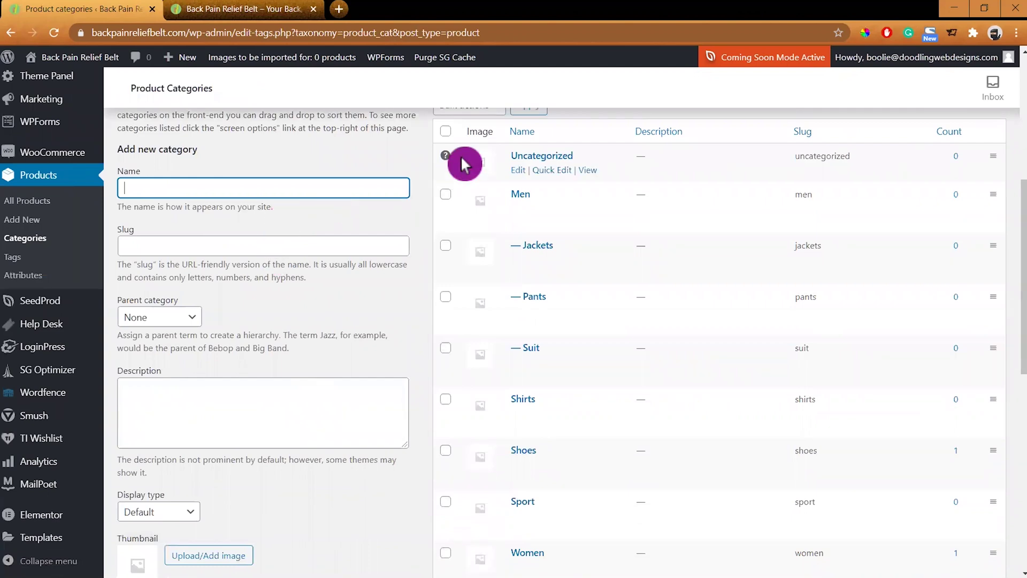
scroll(530, 310, up, 3)
click(445, 333)
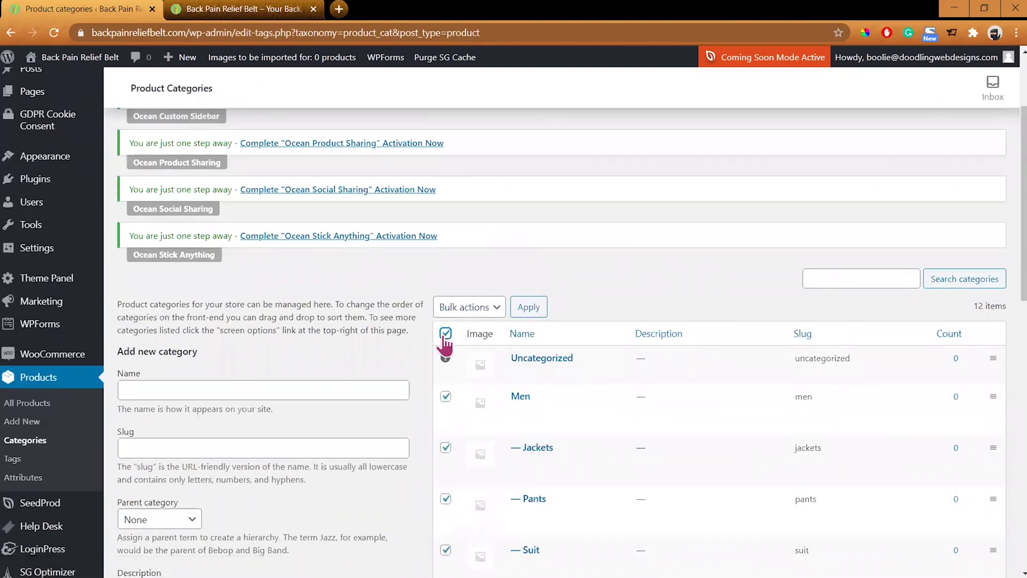
click(496, 312)
click(538, 313)
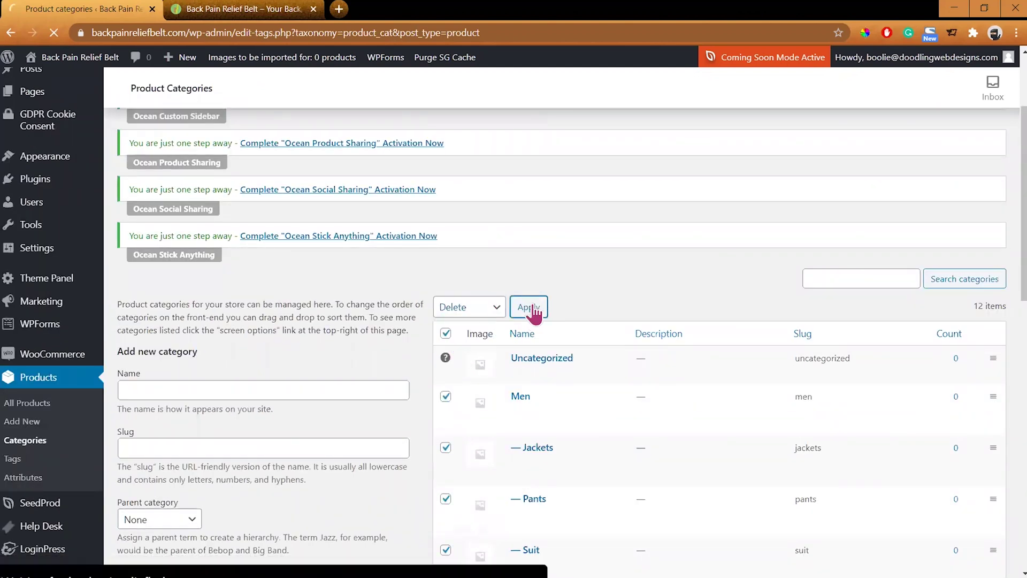
Step: Add a new product category named "Back Pain Relief Belt" with no parent category
scroll(549, 255, down, 6)
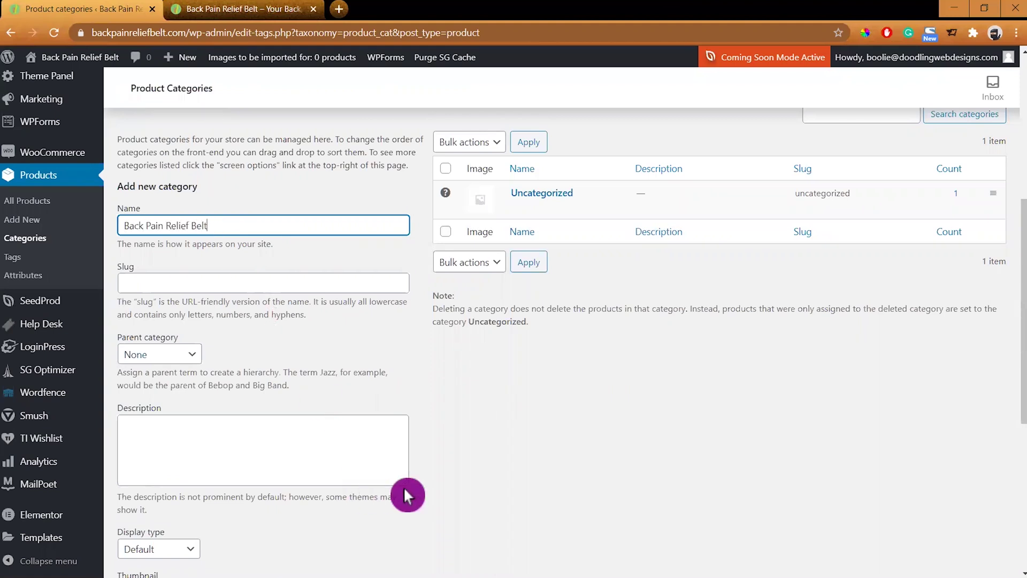
scroll(403, 486, down, 3)
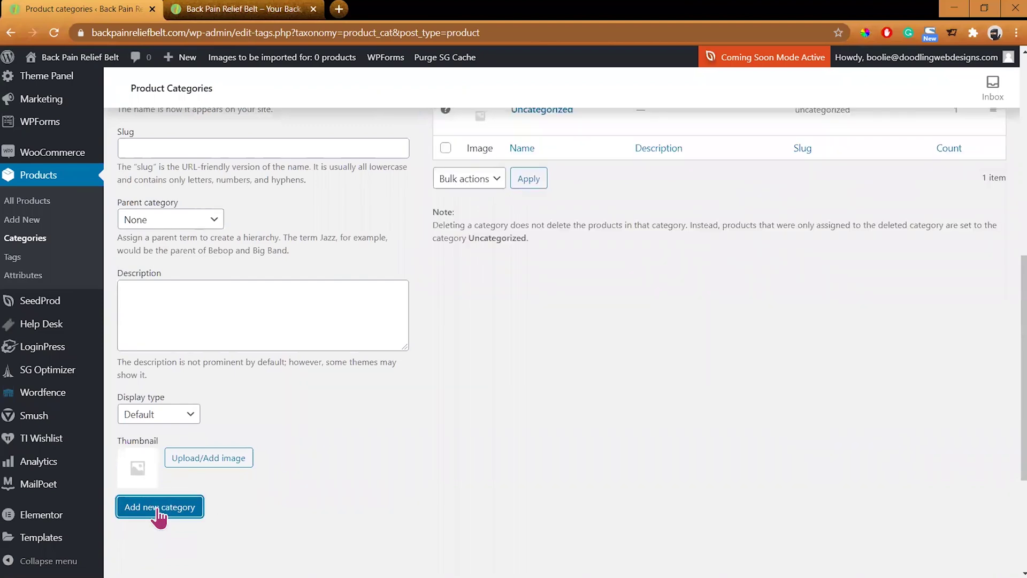
scroll(535, 402, up, 9)
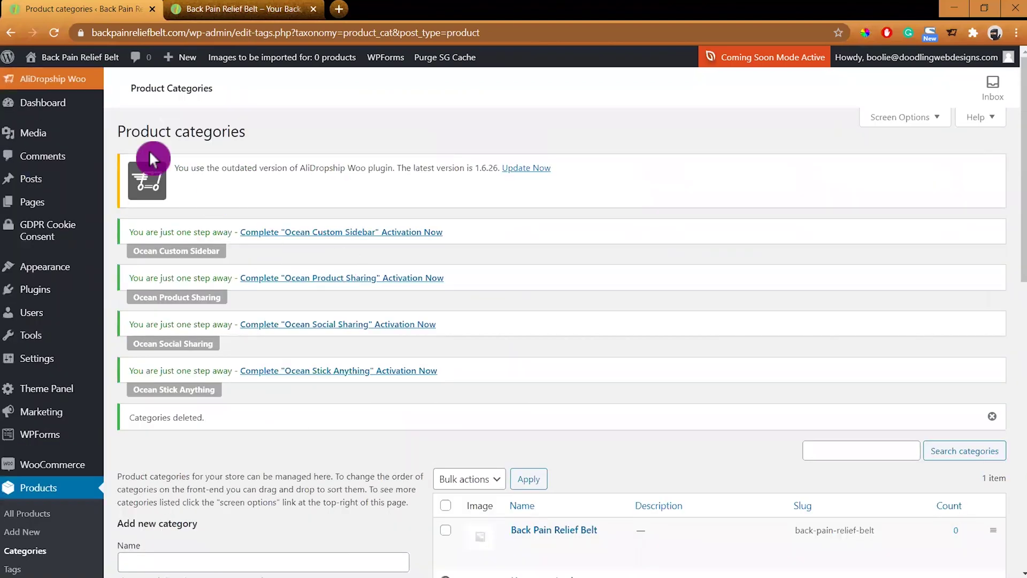
Step: Go back to the AliDropship Woo menu and open the Import Products page with its product list
click(72, 85)
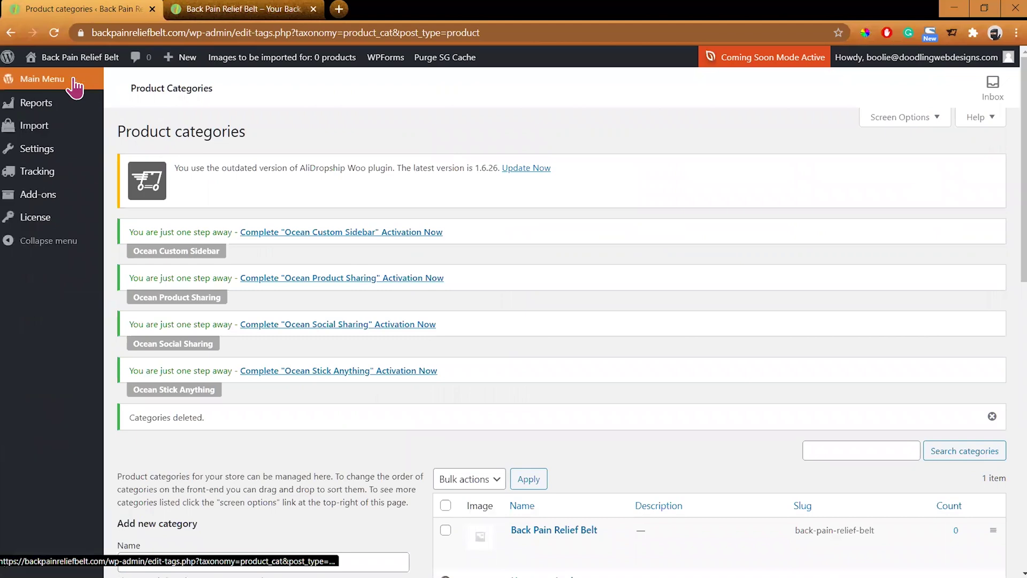
click(42, 134)
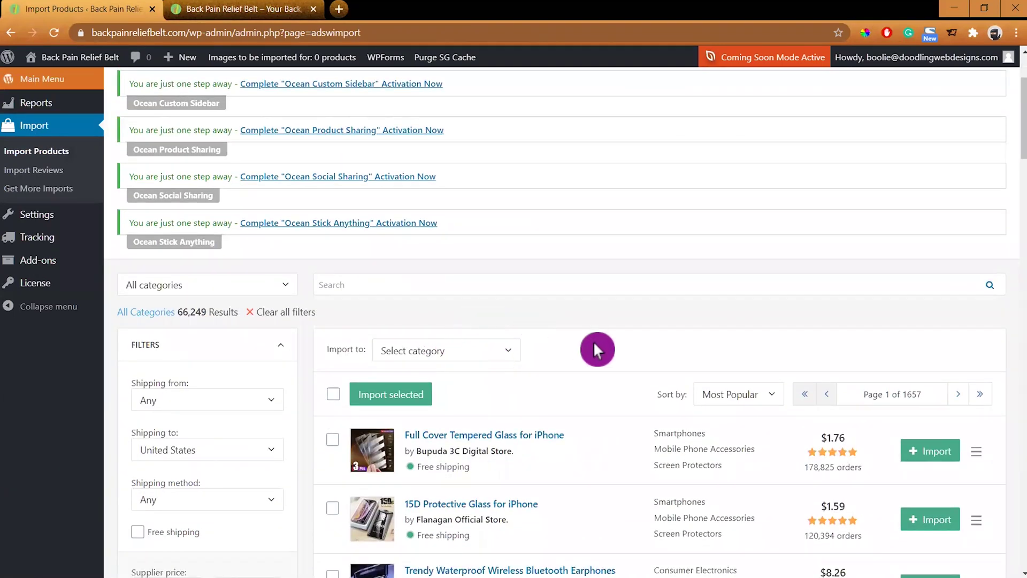
scroll(591, 348, up, 3)
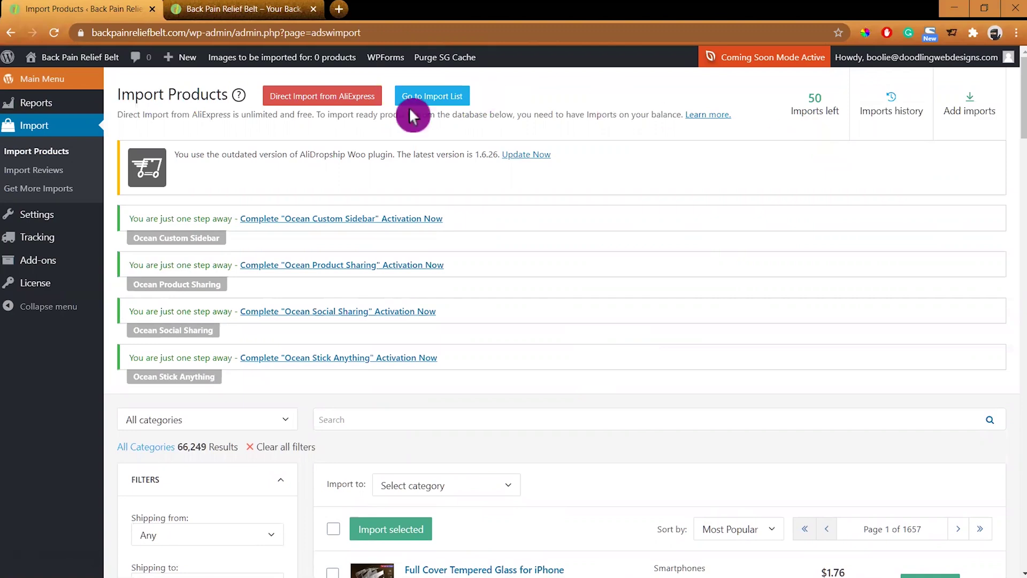
scroll(529, 298, down, 3)
scroll(475, 301, down, 2)
Step: Search the import product database for "belt massager"
click(424, 218)
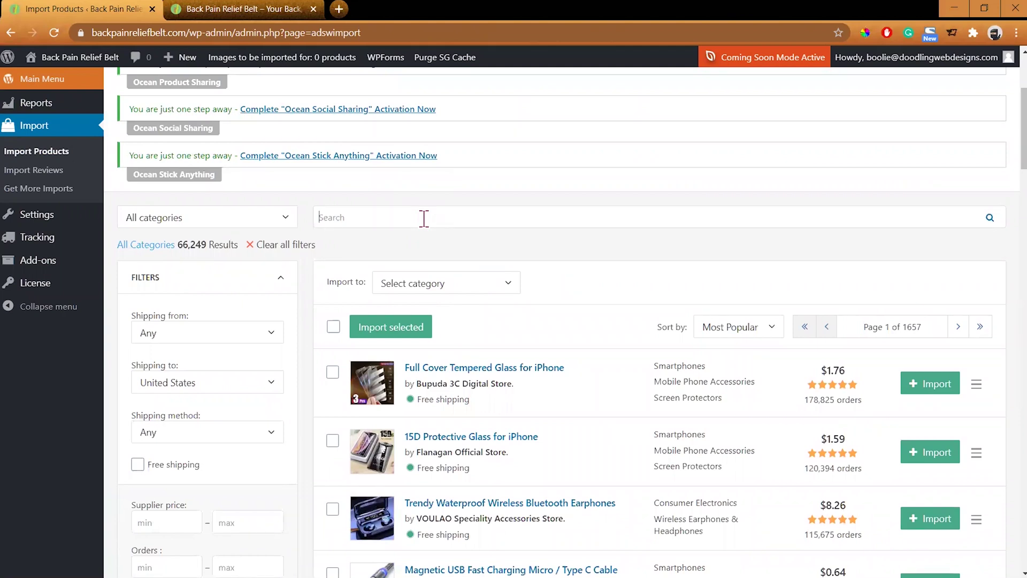
text(belt masaage)
key(BackSpace)
text(sag)
click(418, 258)
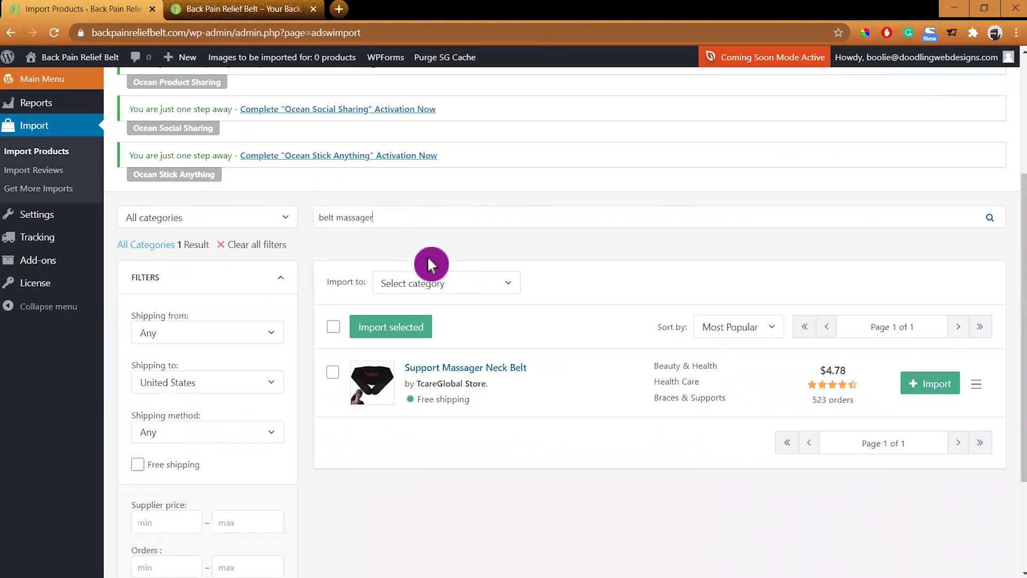
Step: Change the product search to "back massager" and look through the matching products
drag(374, 217, 326, 213)
double_click(326, 214)
text(back)
key(Return)
scroll(589, 460, down, 1)
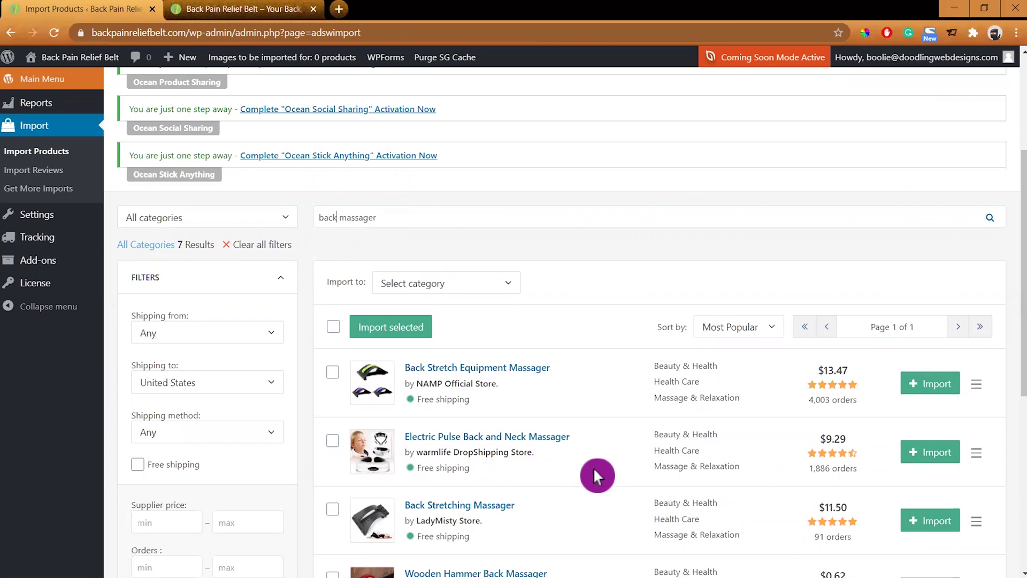
scroll(593, 467, down, 2)
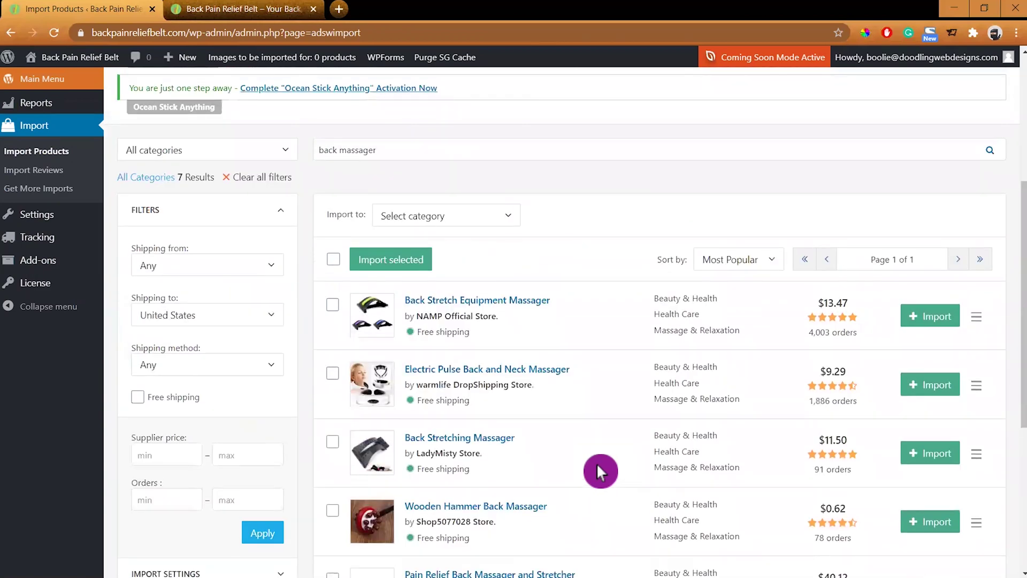
Step: Start a direct import from AliExpress and dismiss the new-user coupon offer on its home page
scroll(596, 464, down, 5)
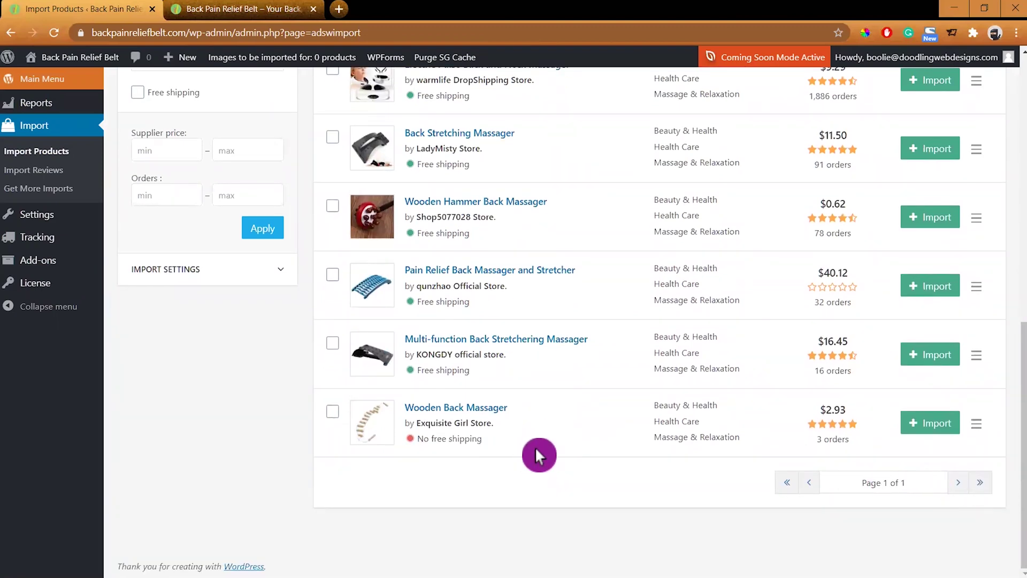
scroll(535, 447, up, 8)
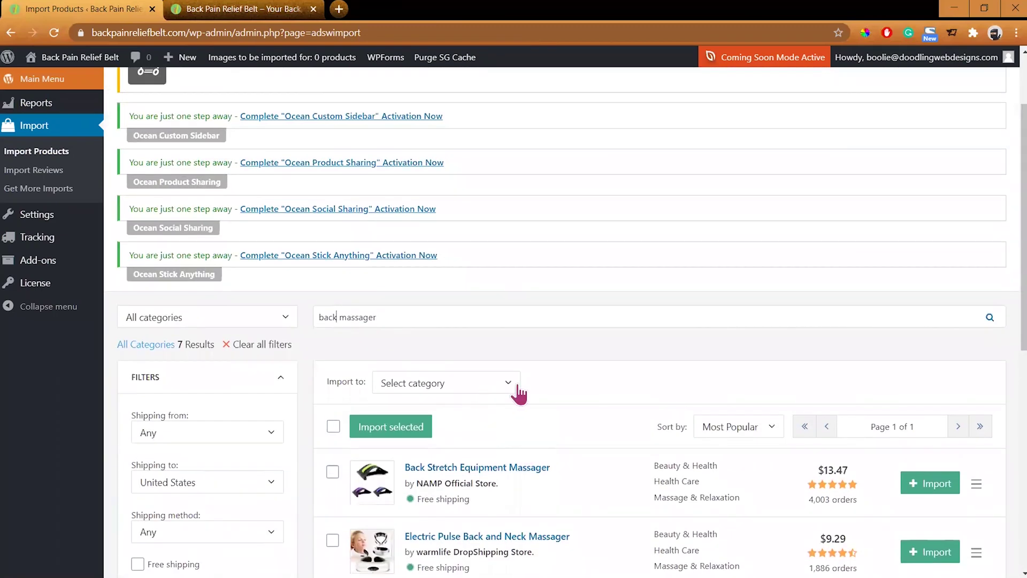
scroll(508, 394, up, 2)
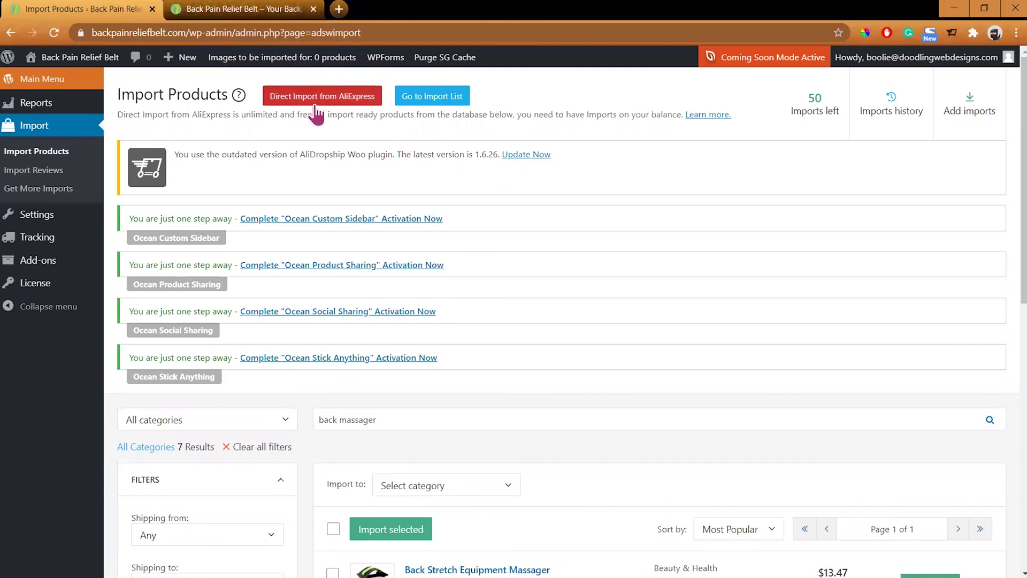
click(330, 97)
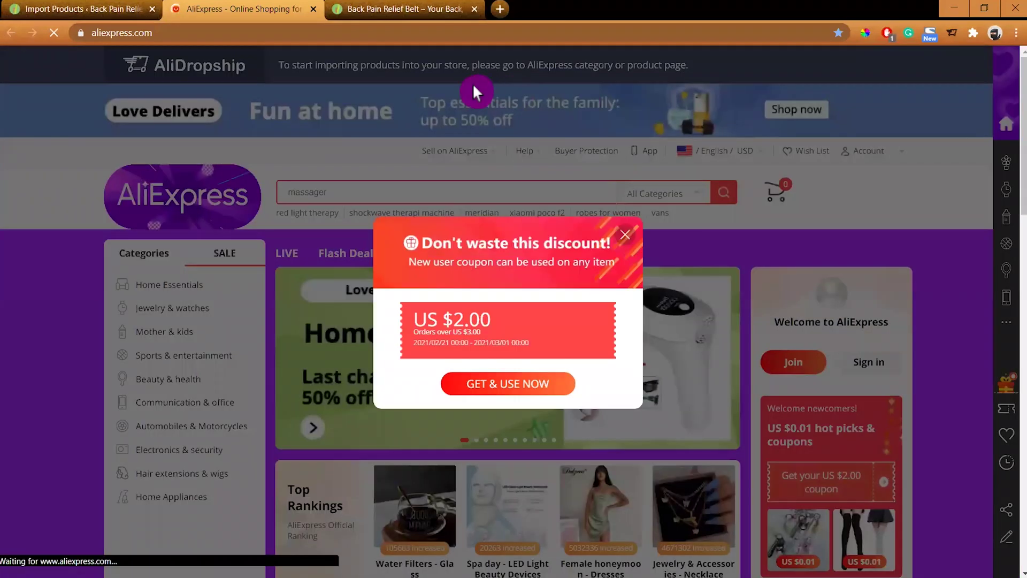
click(630, 244)
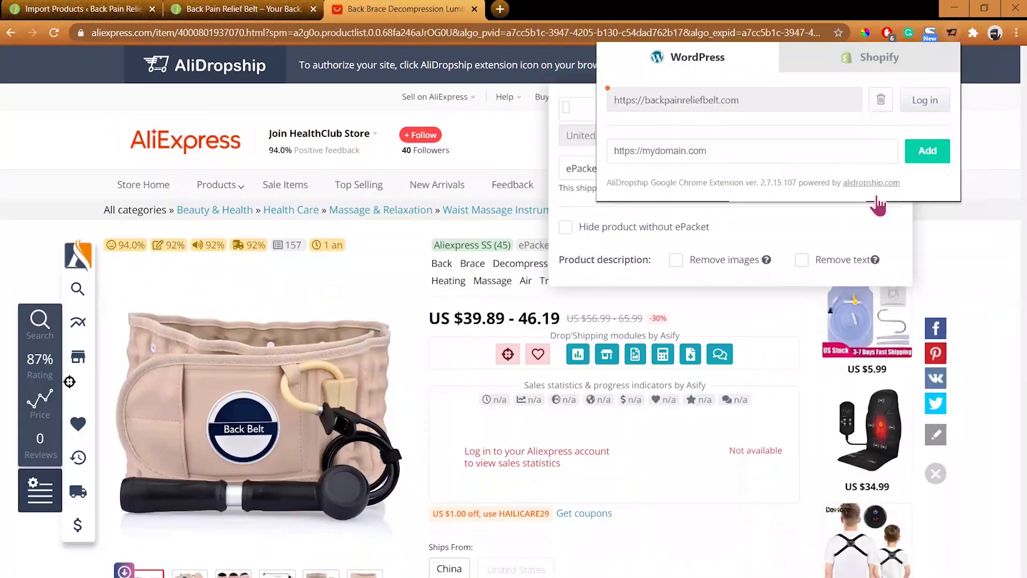
Step: Log in to backpainreliefbelt.com through the AliDropship browser extension and authorize its connection to the store
click(716, 300)
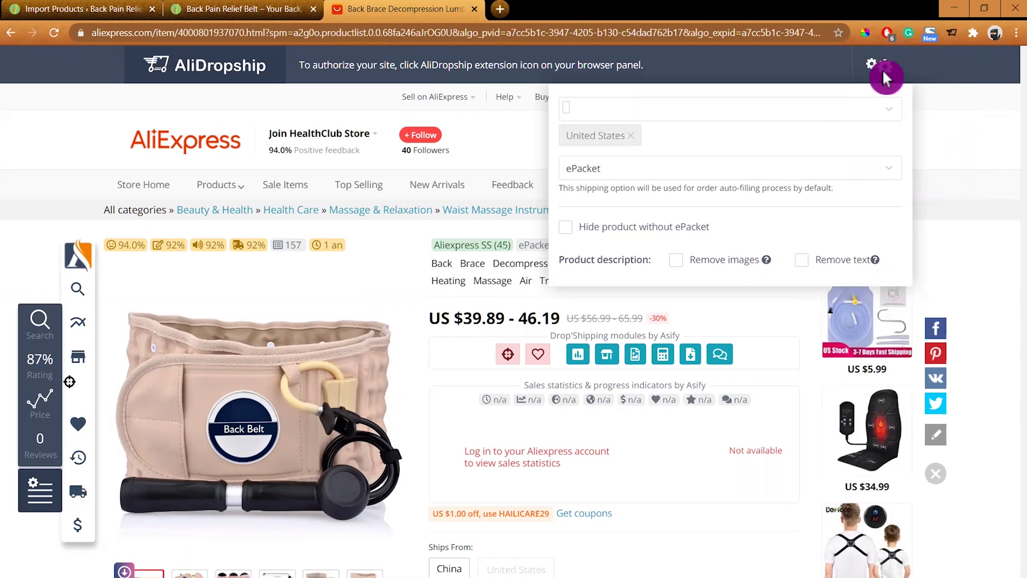
click(973, 33)
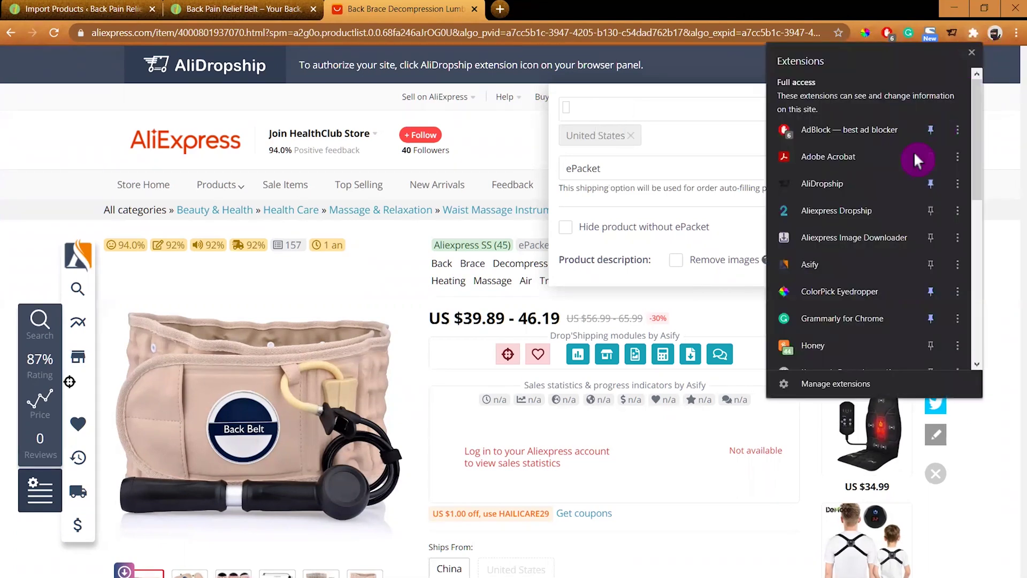
click(845, 185)
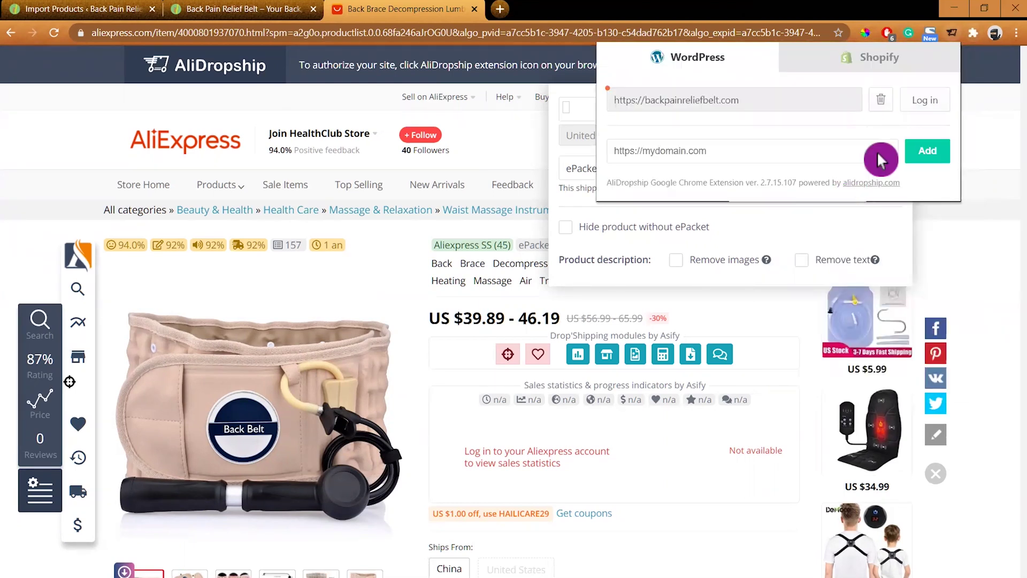
click(922, 103)
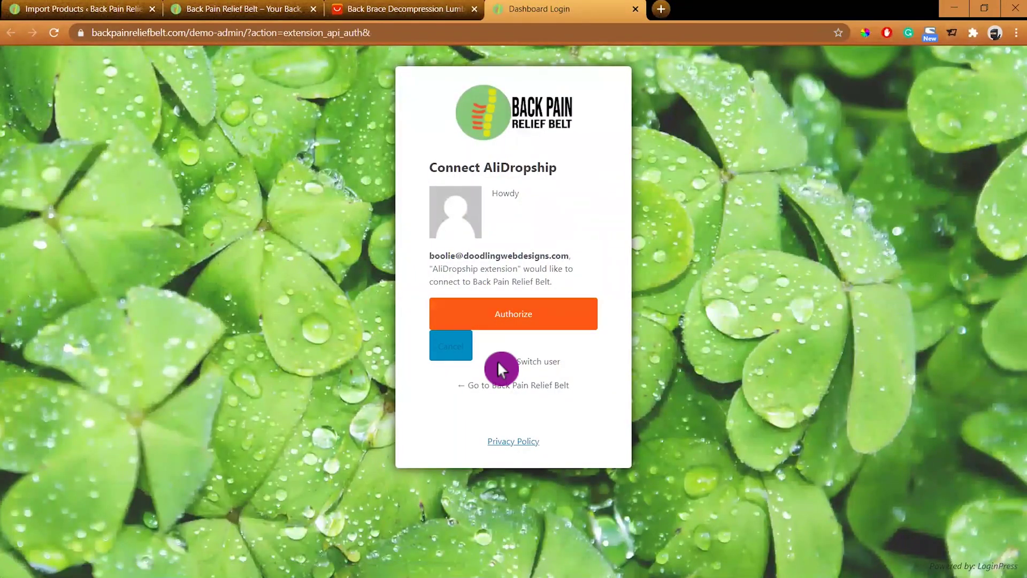
click(505, 318)
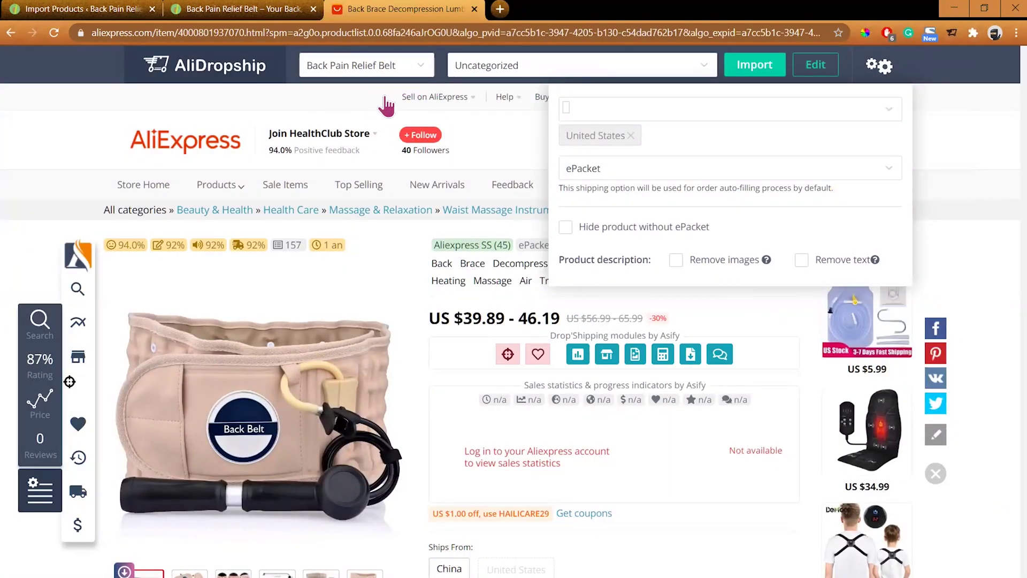
Step: Reload the AliExpress back brace page and import the product into the Back Pain Relief Belt category
click(489, 63)
click(54, 33)
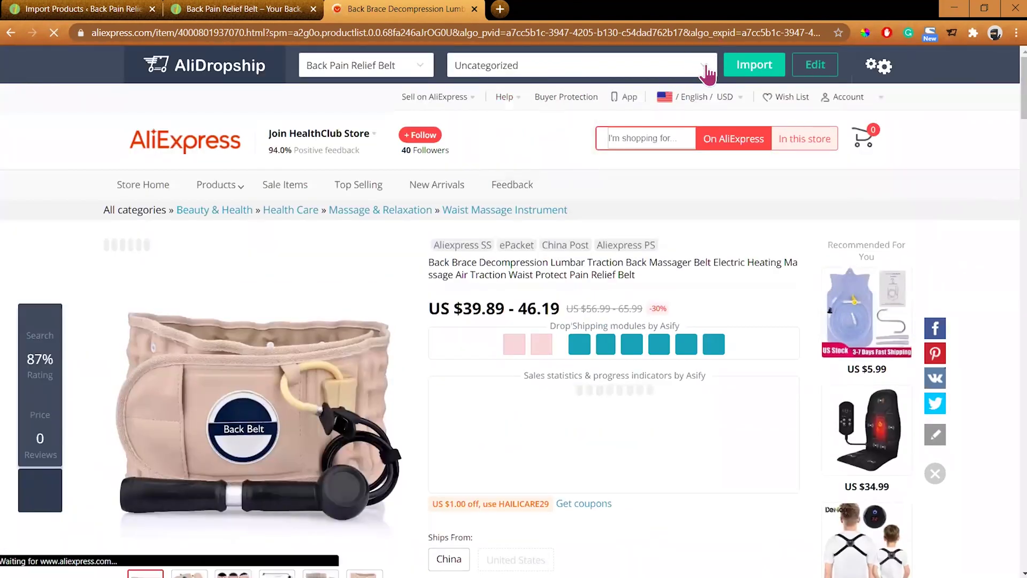
click(707, 74)
click(706, 73)
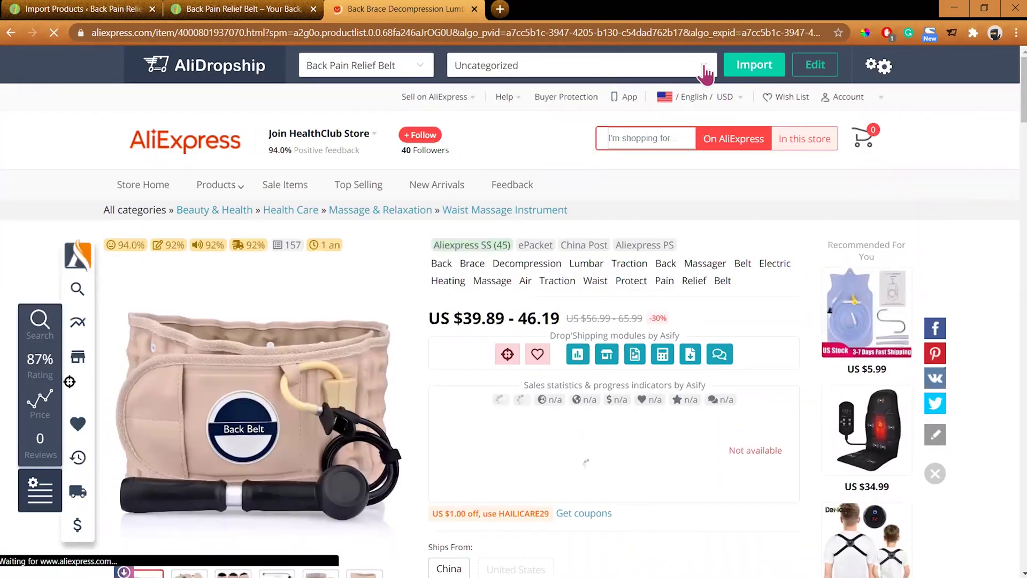
click(706, 73)
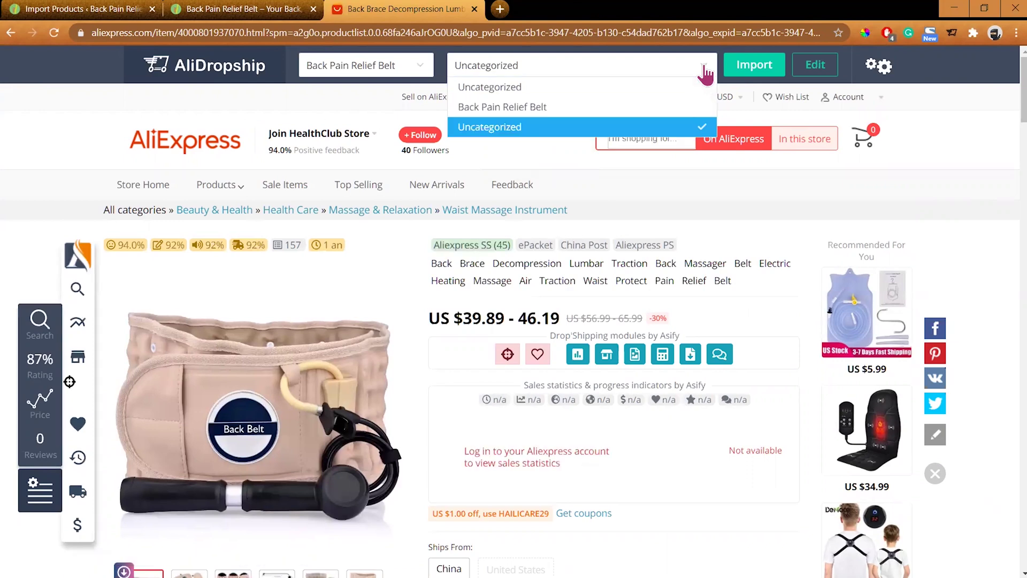
click(559, 108)
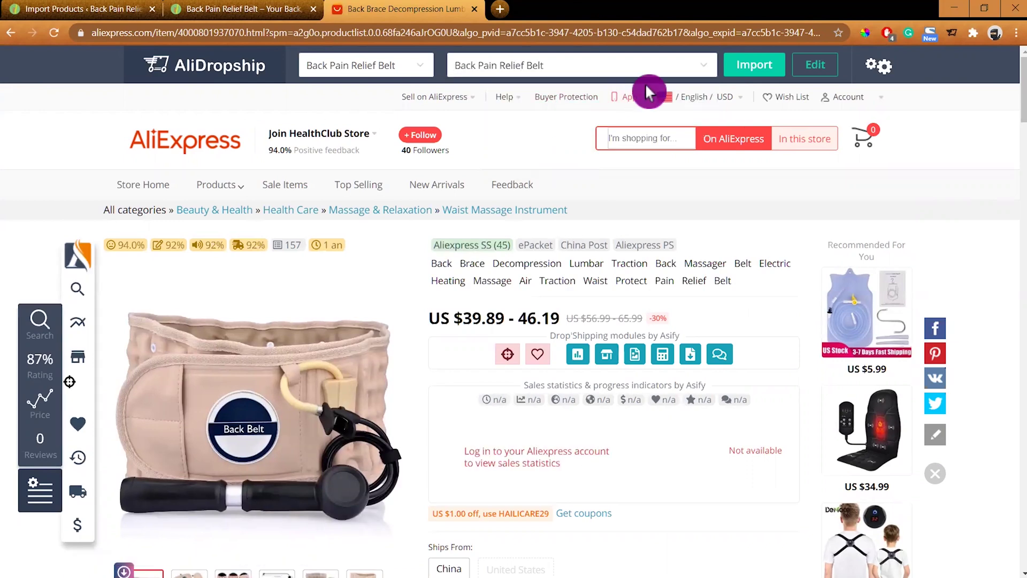
click(754, 67)
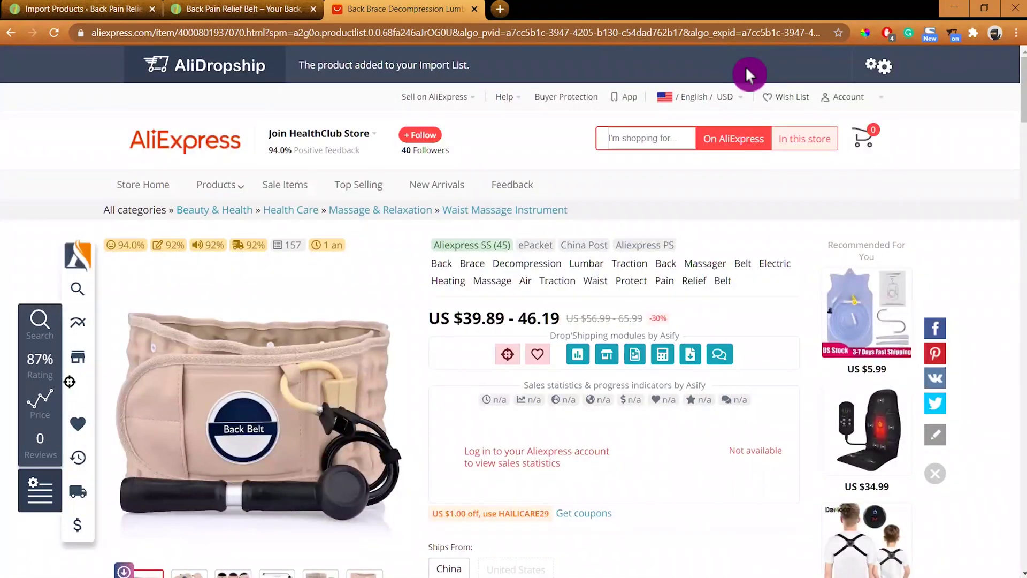
Step: Return to the store's Import Products page, reload it and look through the product list for the imported back brace
click(115, 16)
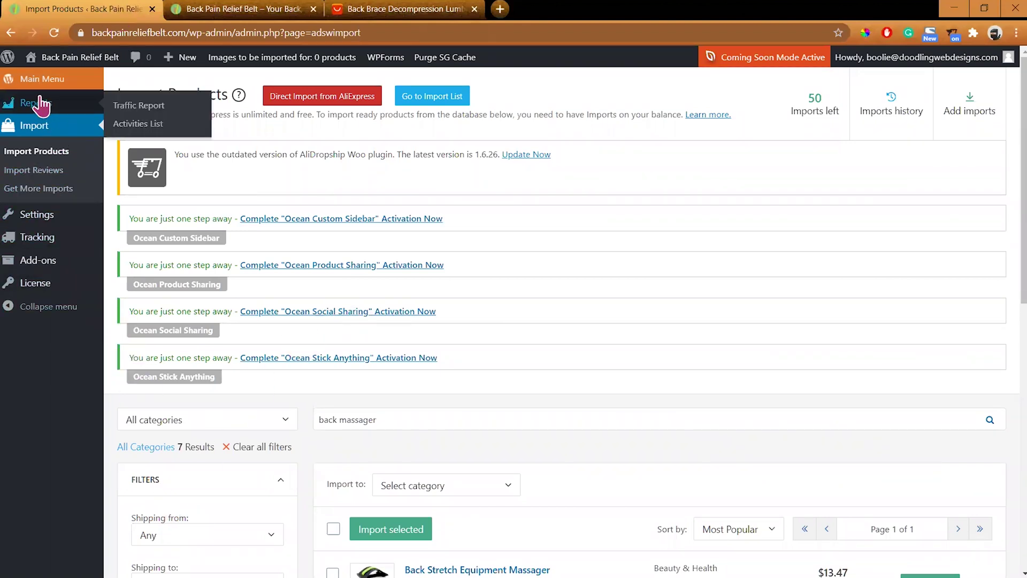
click(54, 33)
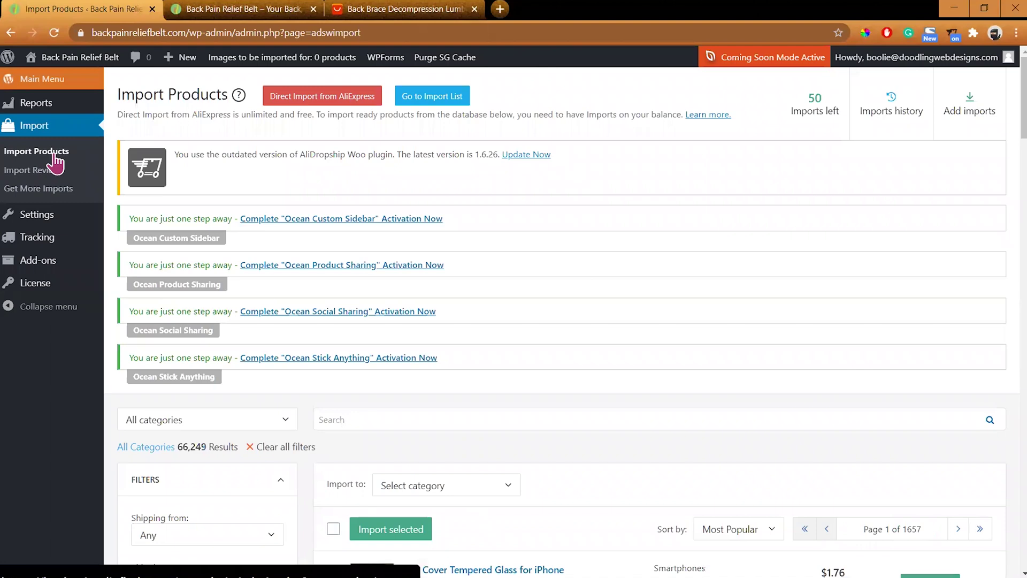
click(54, 154)
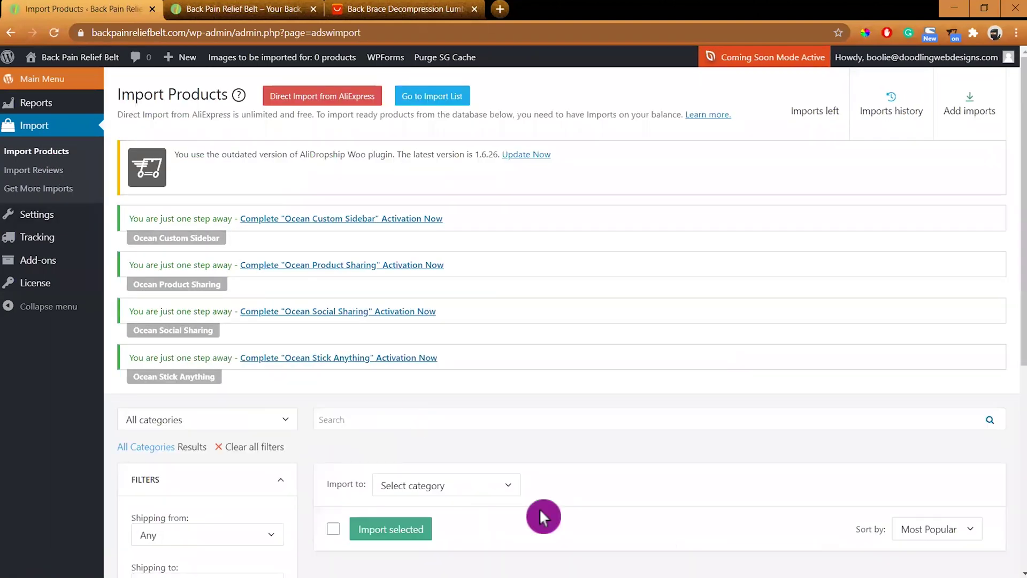
scroll(616, 525, down, 4)
scroll(607, 530, down, 5)
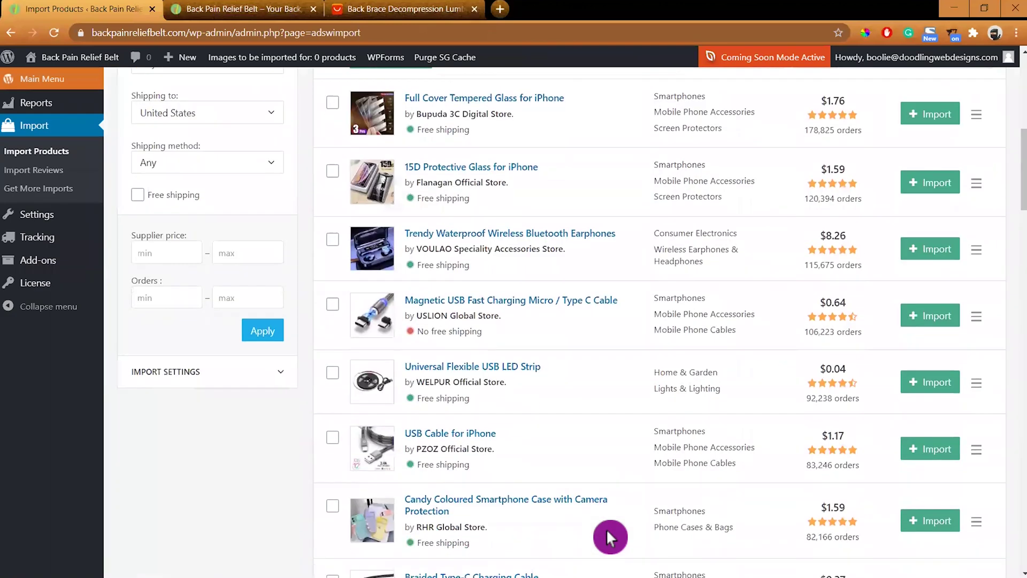
scroll(606, 529, up, 1)
scroll(606, 529, down, 6)
scroll(605, 529, up, 10)
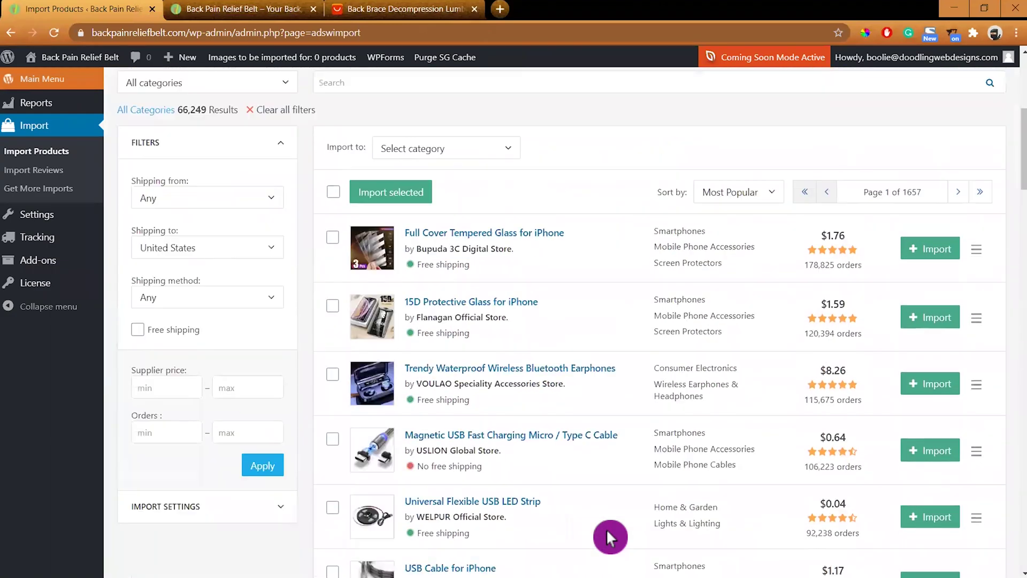
scroll(606, 528, up, 2)
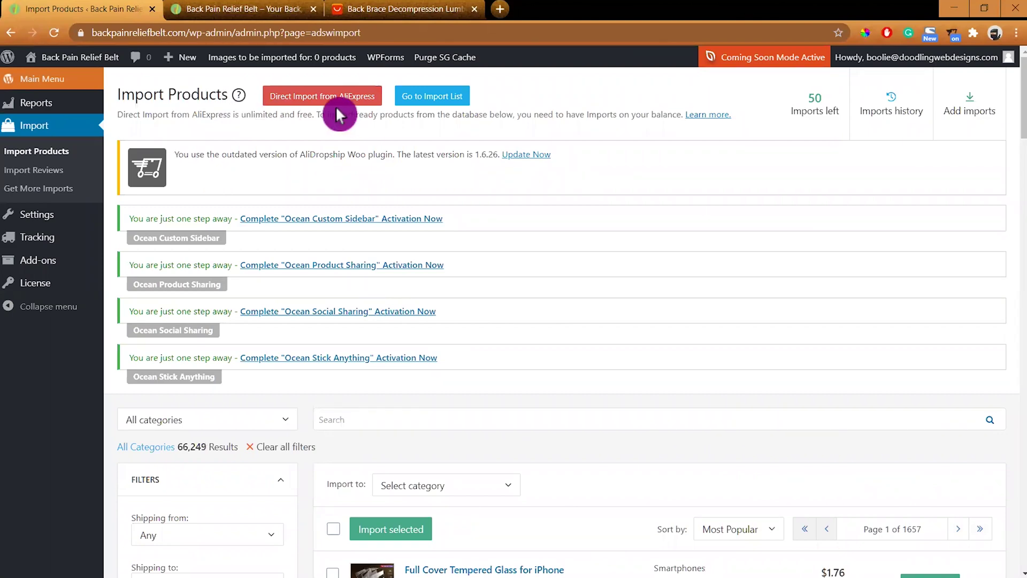
Step: Open the store's import list and find the Back Brace Decompression Lumbar Traction product in it
click(444, 98)
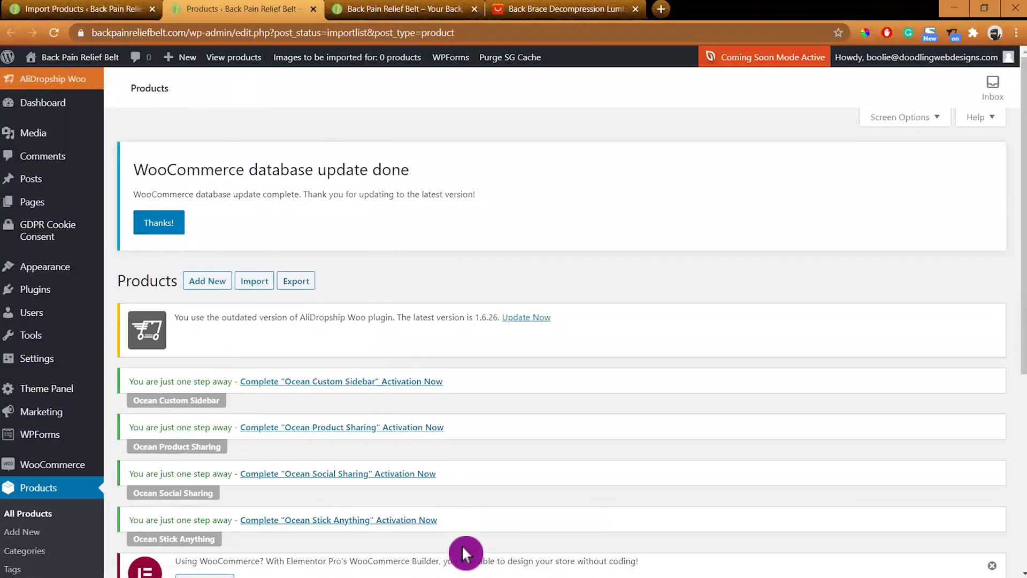
scroll(252, 484, down, 3)
scroll(300, 211, up, 3)
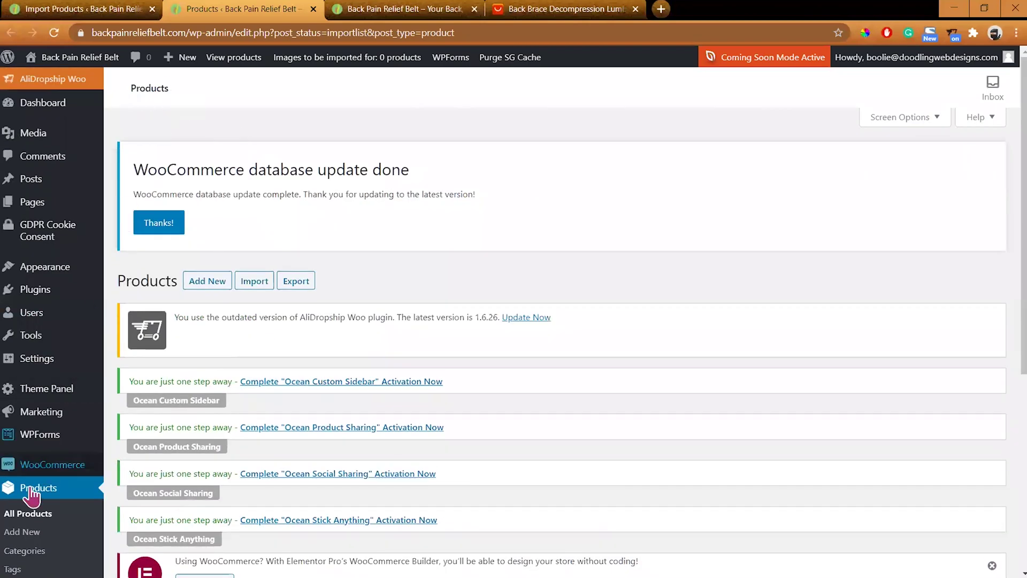
scroll(412, 417, down, 6)
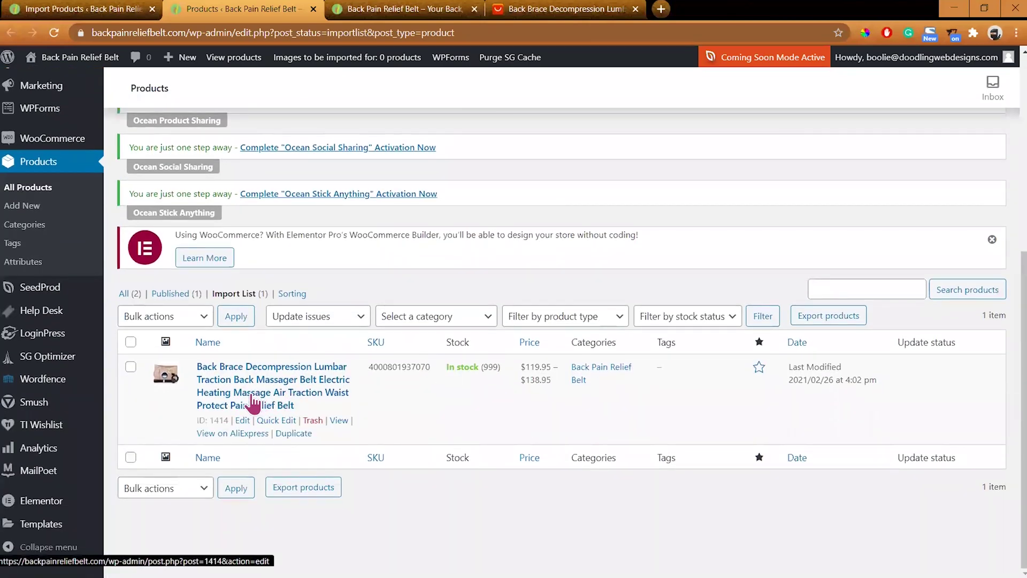
click(376, 420)
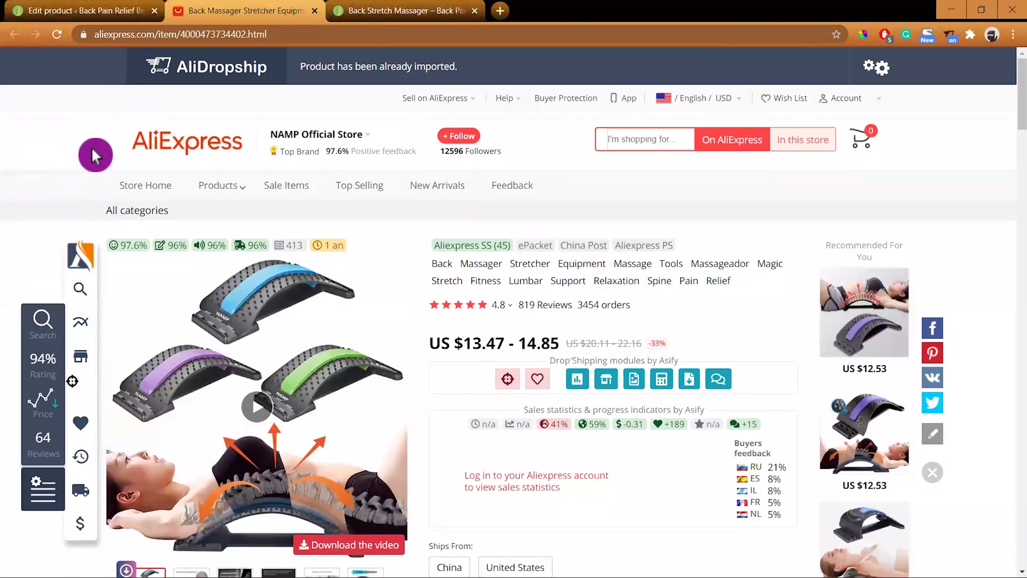
Step: Download the color variant images of the back massager stretcher from its AliExpress page and dismiss the download notice
scroll(330, 374, down, 3)
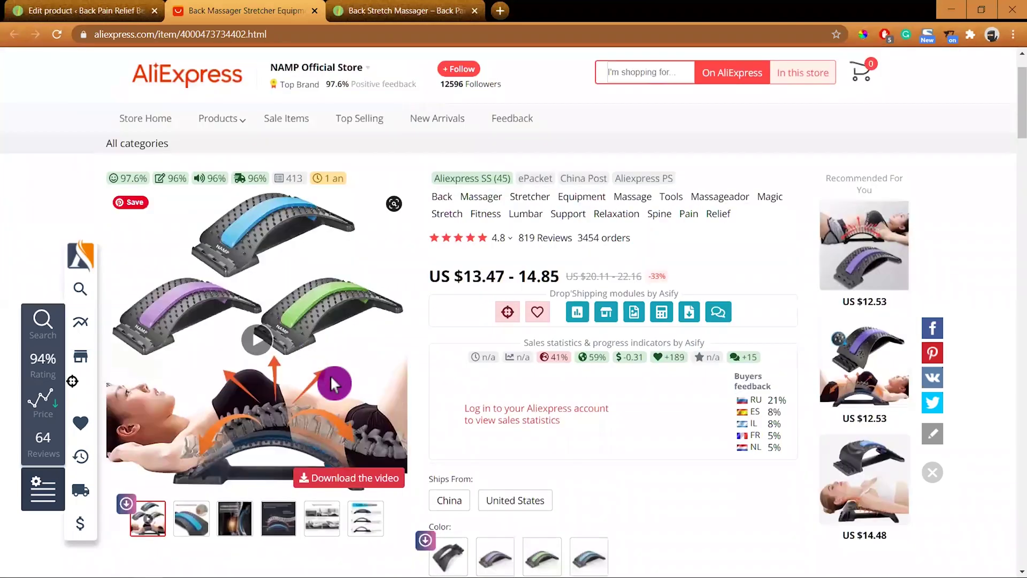
scroll(667, 447, down, 1)
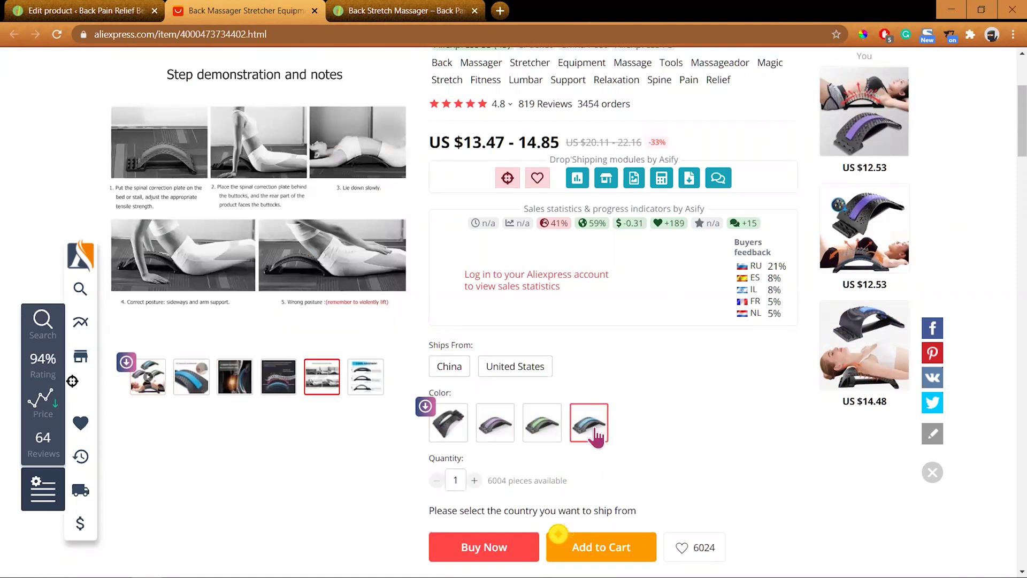
click(426, 407)
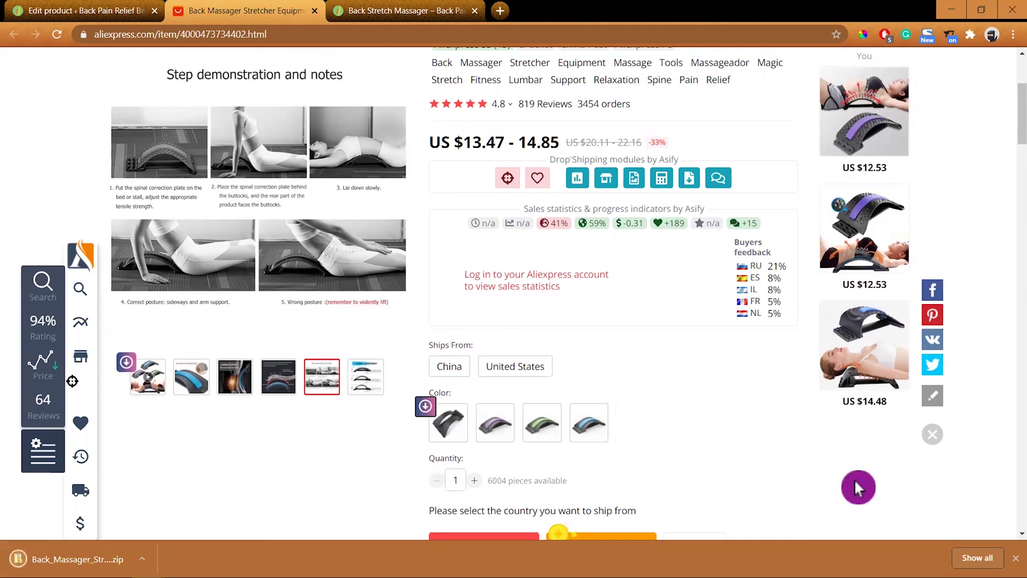
click(1015, 558)
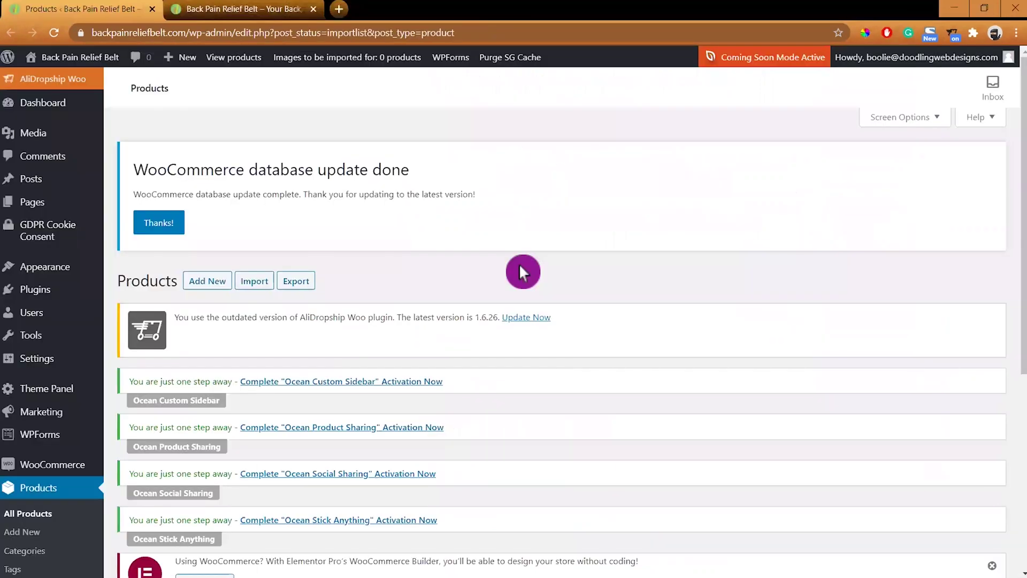
Step: Open the Back Brace Decompression Lumbar Traction product from the import list for editing
scroll(517, 265, down, 2)
scroll(471, 270, up, 2)
scroll(528, 351, down, 1)
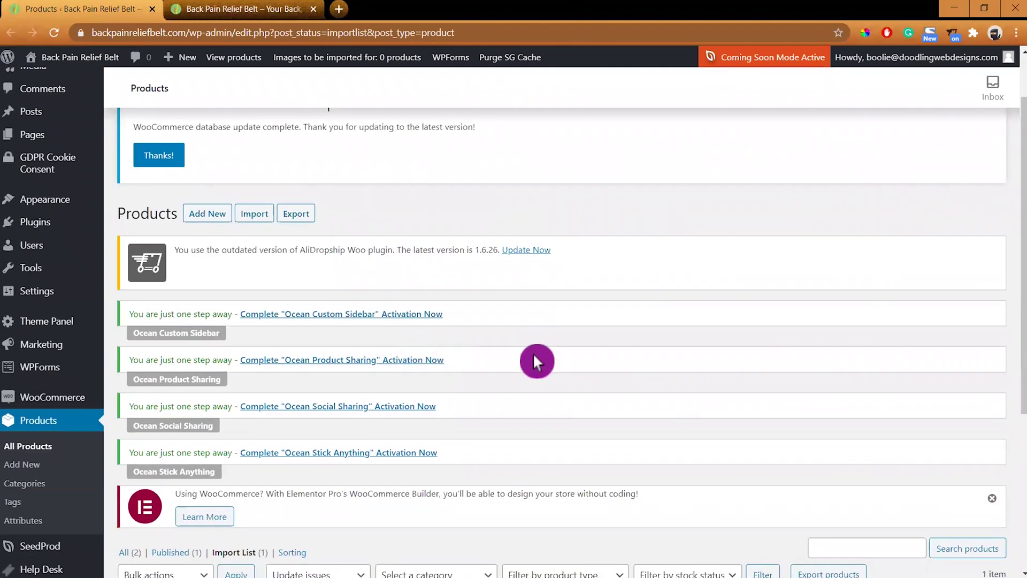
scroll(527, 361, down, 1)
scroll(528, 371, down, 3)
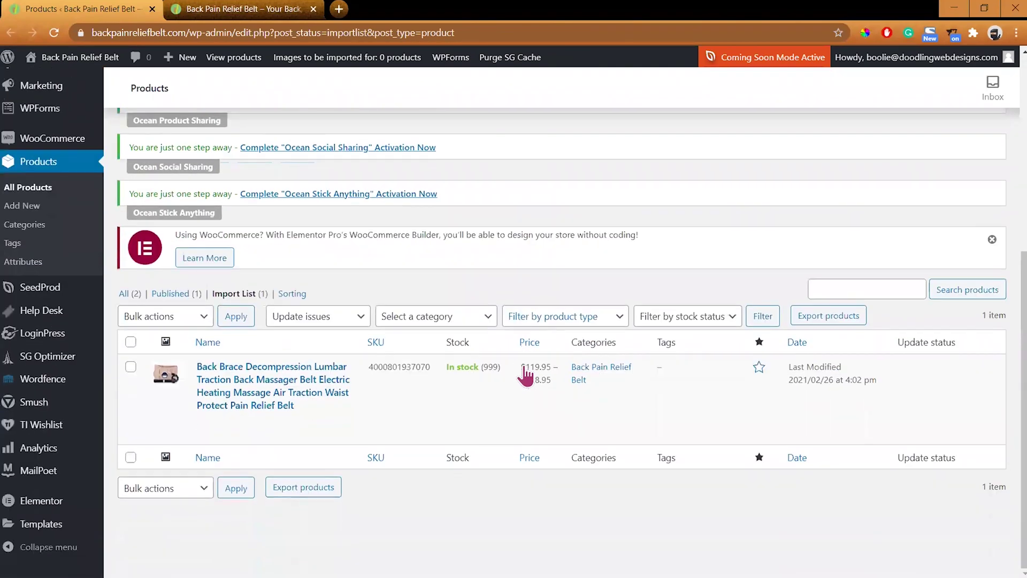
click(266, 397)
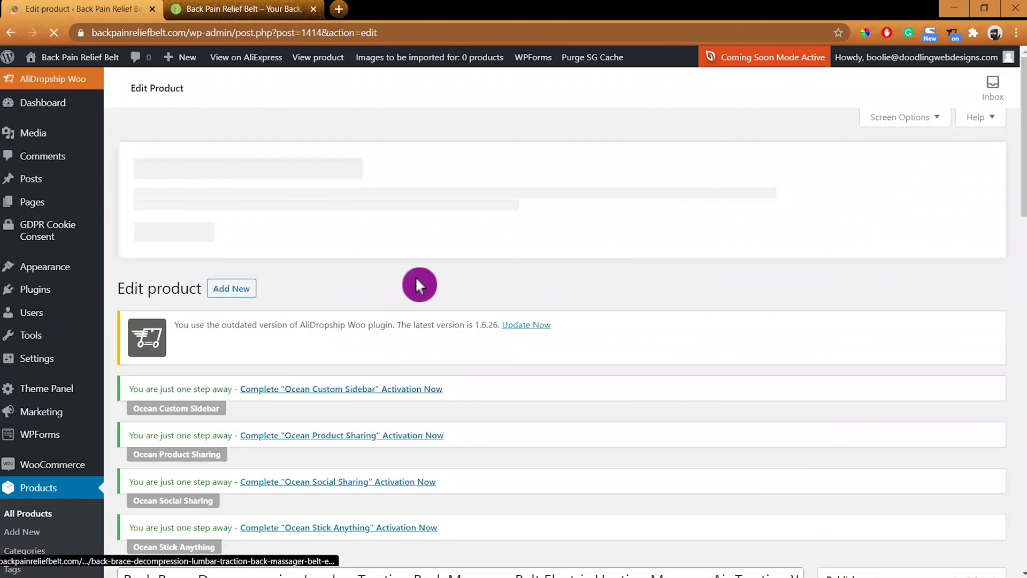
Step: Replace the product's title with "Back Pain Relief Belt"
scroll(545, 361, down, 4)
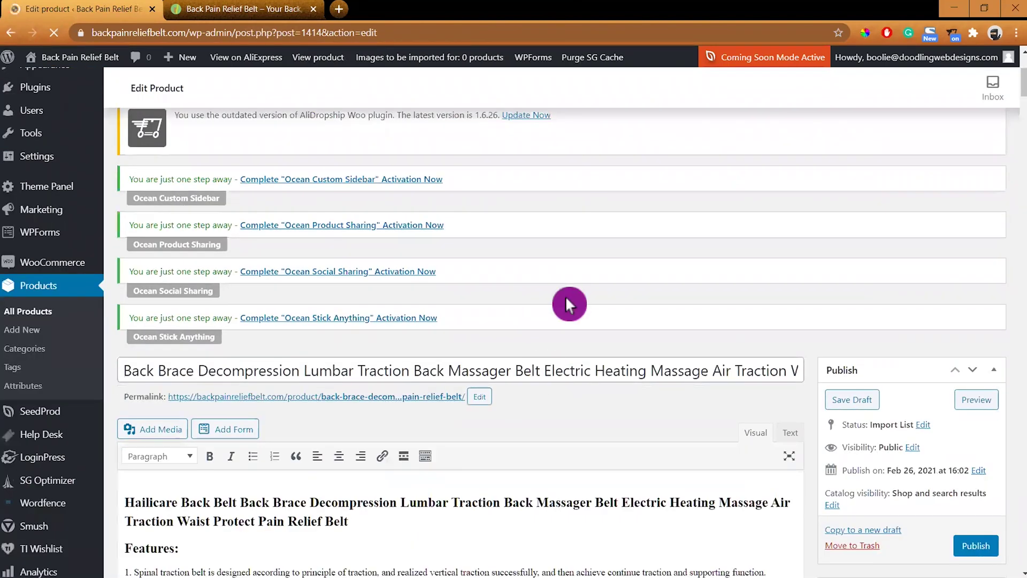
scroll(568, 303, down, 2)
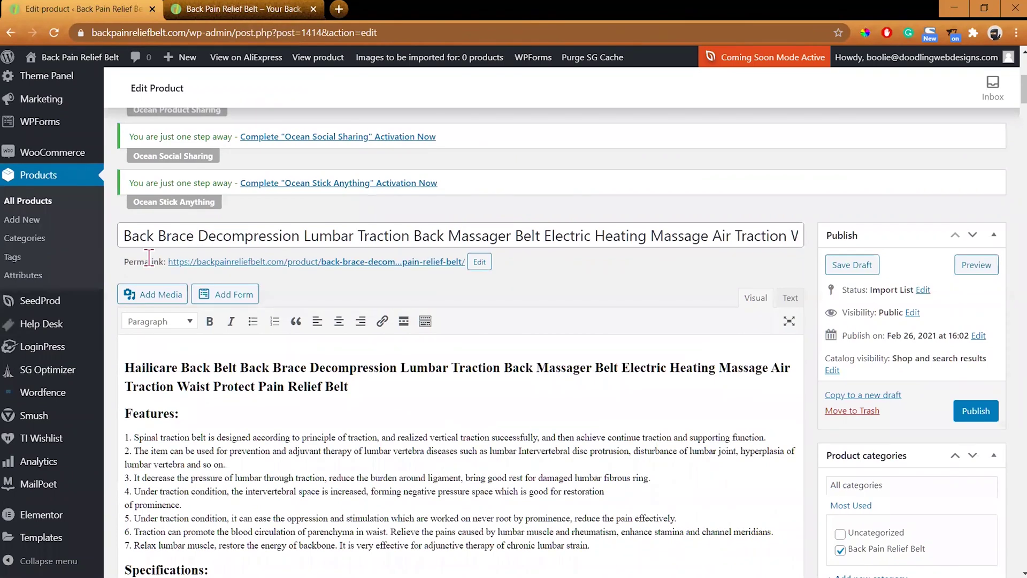
click(179, 256)
click(178, 271)
drag(160, 235, 832, 265)
key(BackSpace)
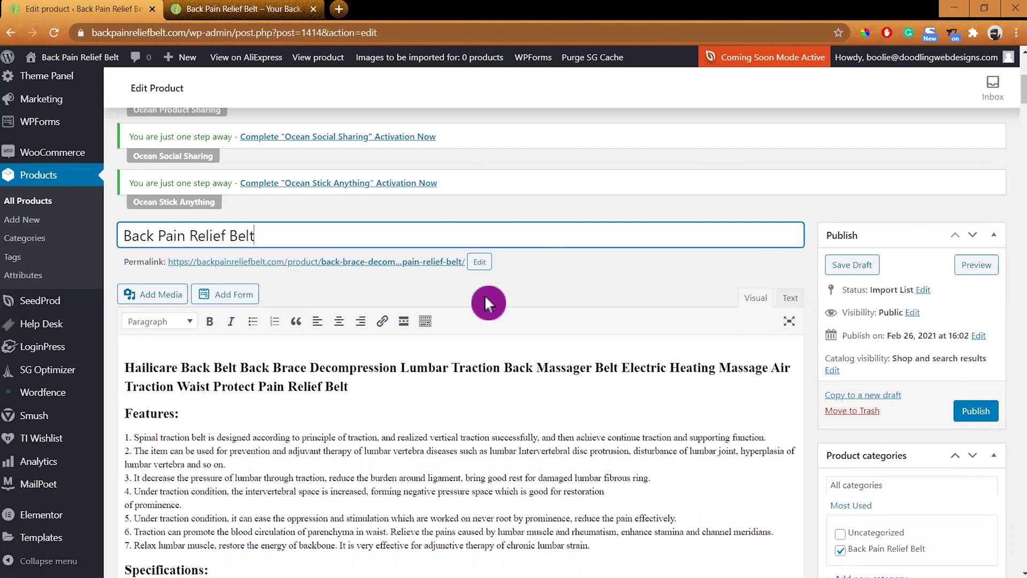
Step: Change the product's permalink slug to "back-pain-relief-belt", matching the product title
drag(288, 239, 74, 238)
key(ctrl+c)
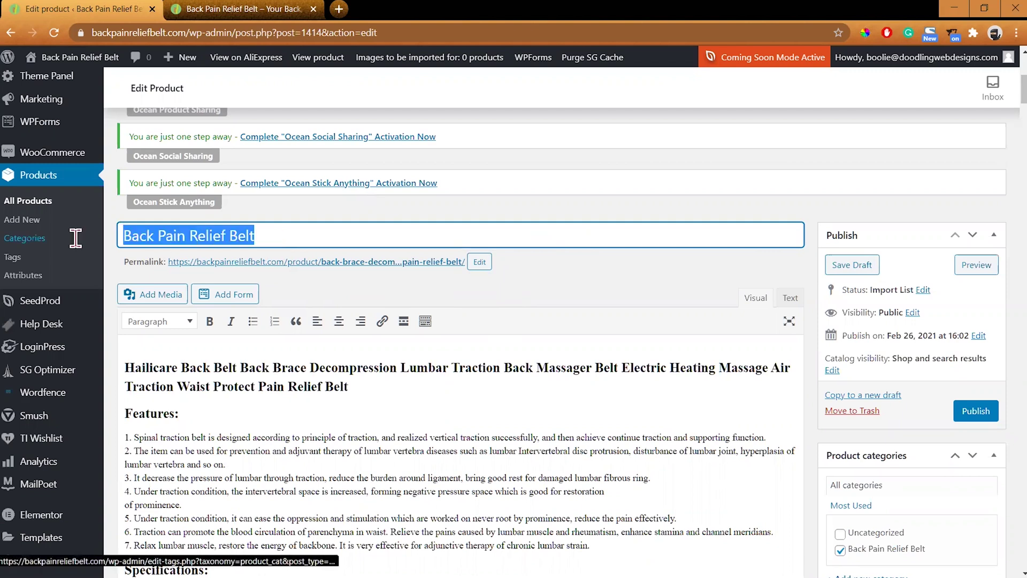
click(479, 261)
triple_click(461, 266)
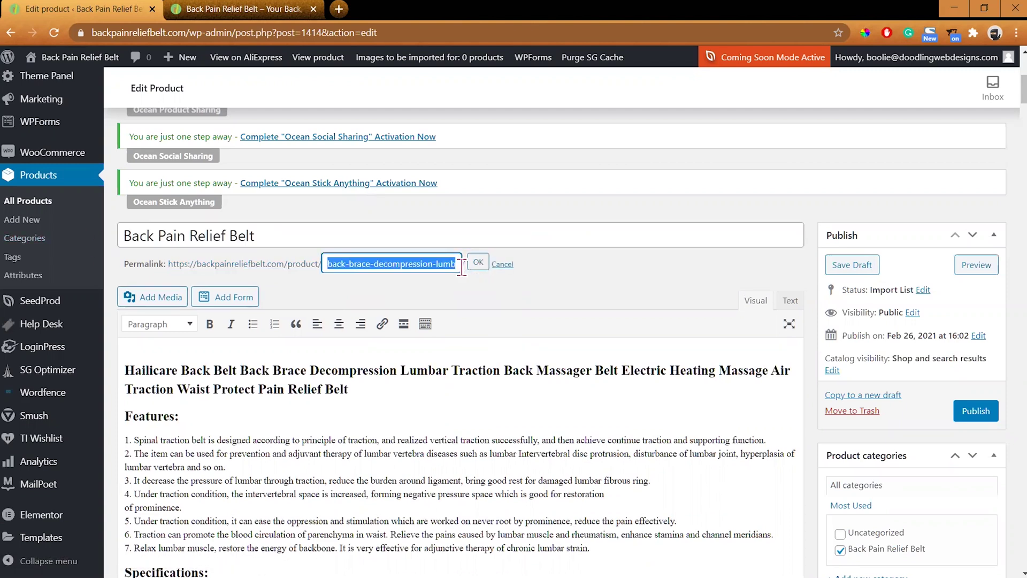
key(BackSpace)
key(ctrl+v)
click(479, 262)
click(402, 288)
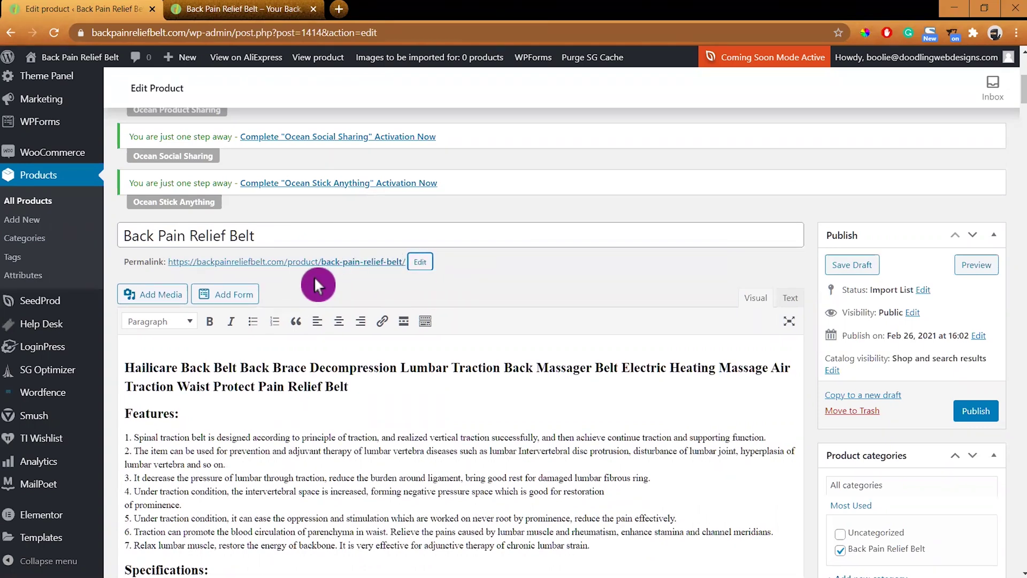
Step: Review the imported product description, including its specification text and the product images below it
scroll(690, 457, down, 4)
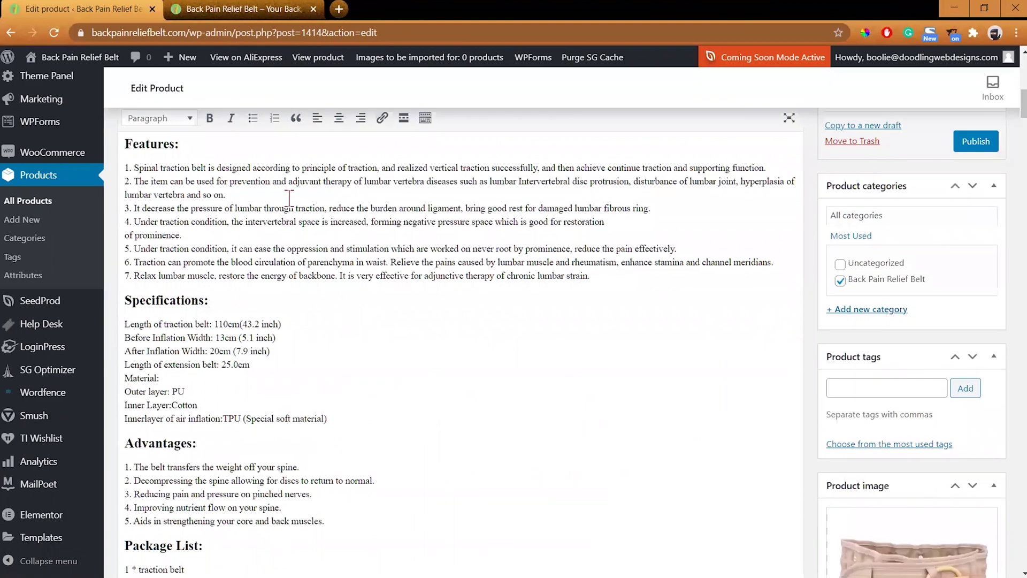
scroll(299, 220, up, 1)
scroll(516, 443, down, 6)
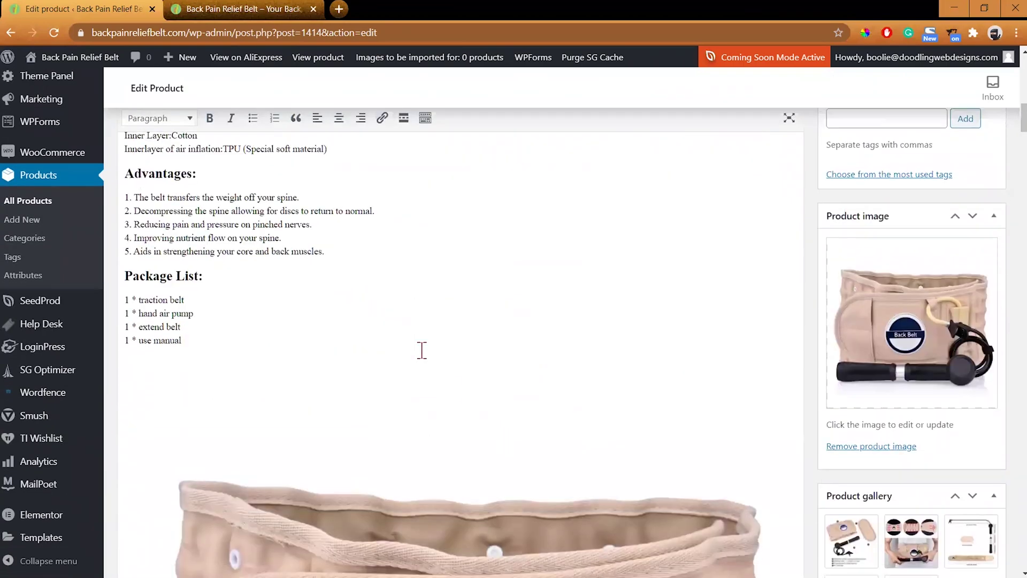
scroll(432, 306, down, 16)
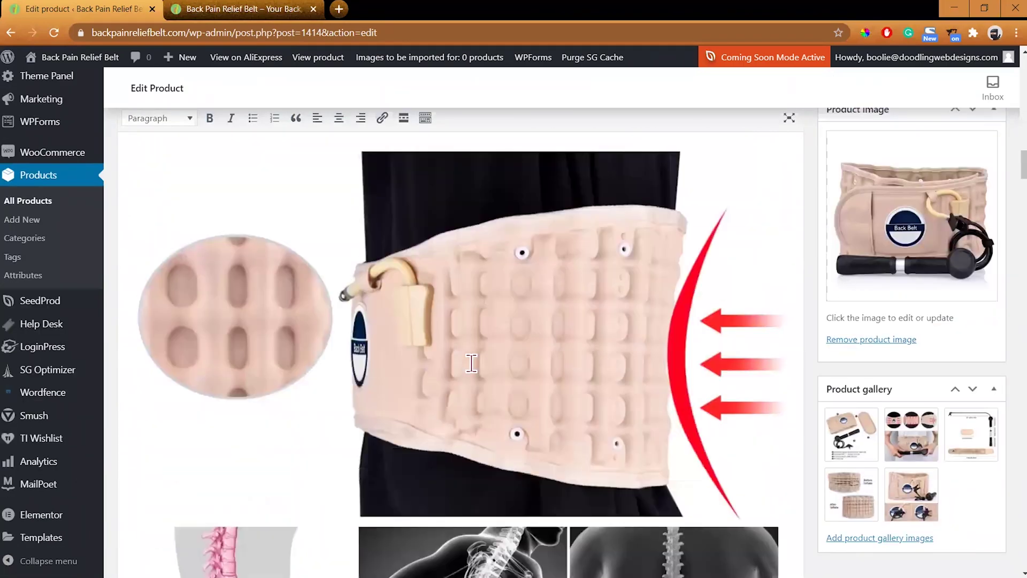
scroll(472, 366, down, 20)
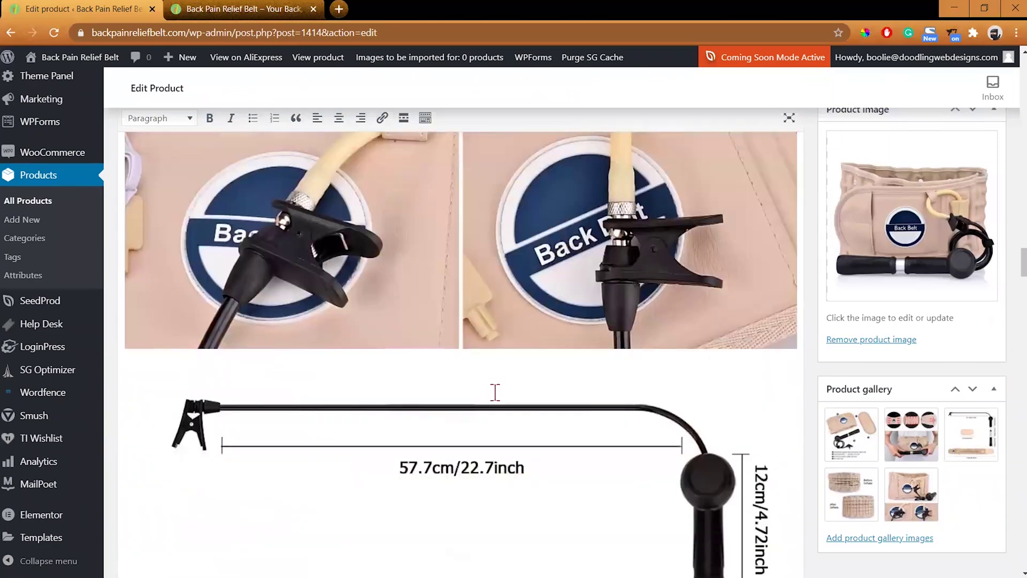
scroll(506, 404, down, 20)
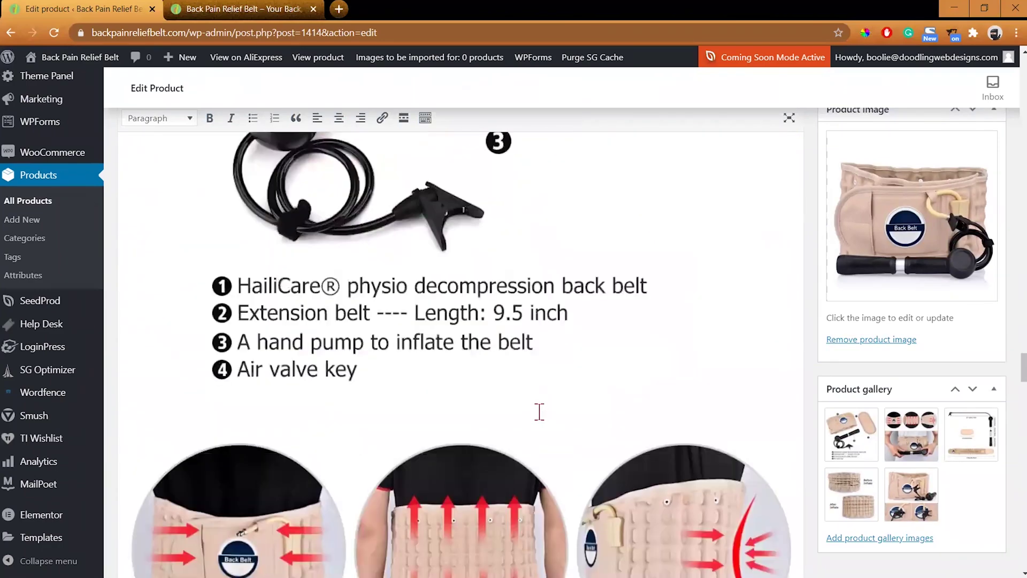
scroll(539, 411, down, 15)
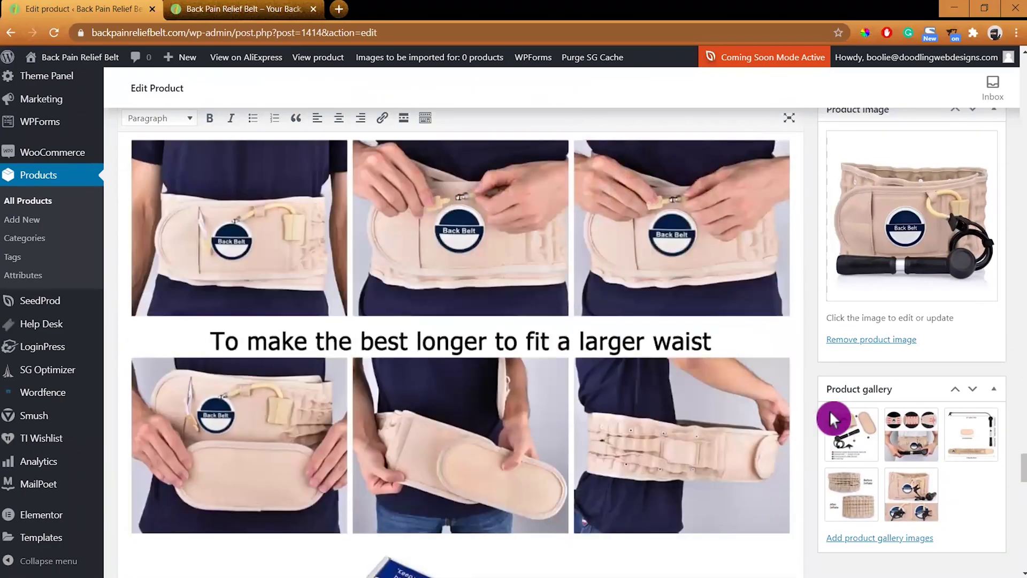
Step: Show the AliExpress supplier details in the product data and save the supplier info
drag(1012, 473, 1013, 551)
scroll(656, 352, down, 3)
click(390, 216)
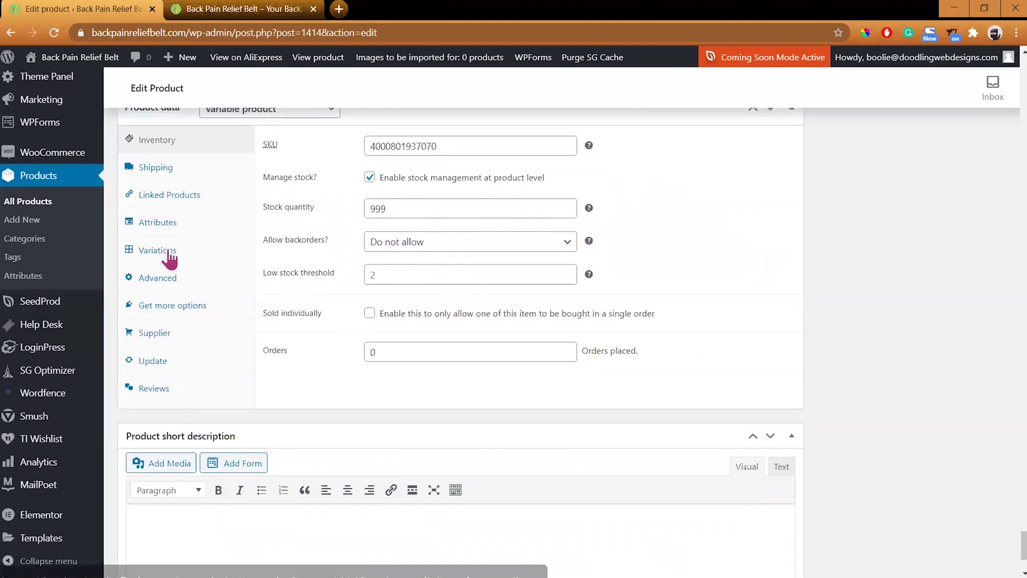
click(155, 334)
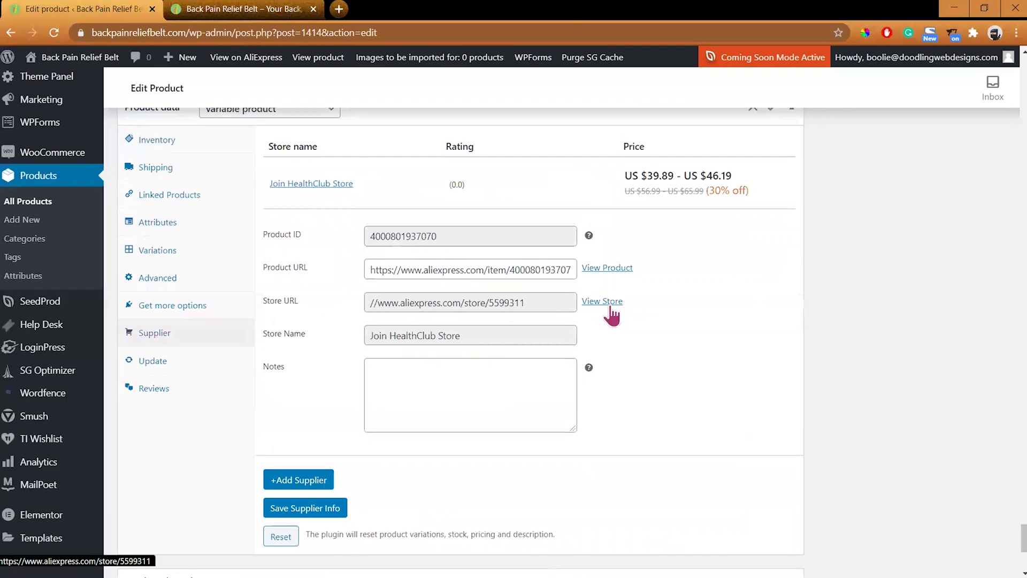
click(312, 509)
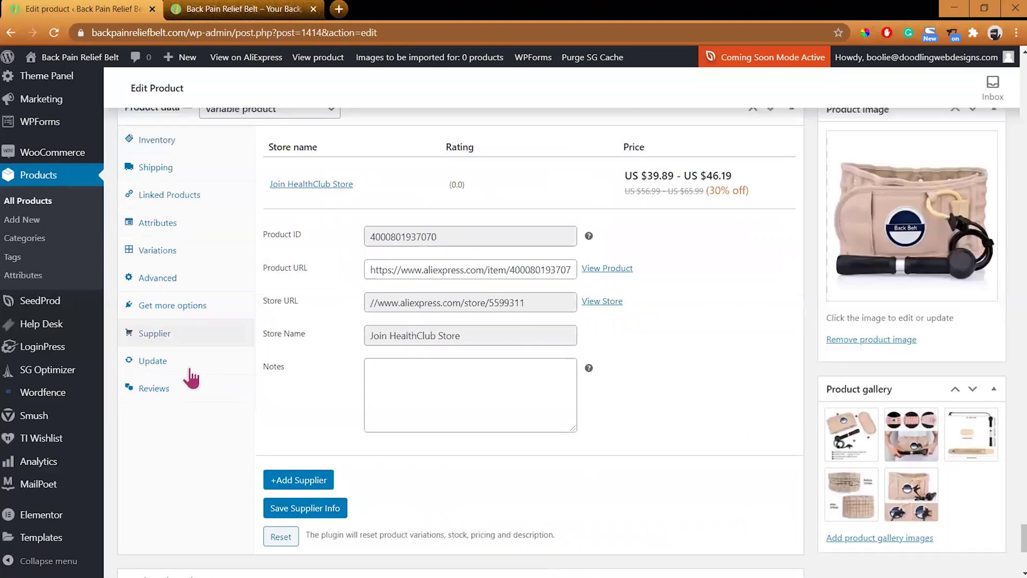
Step: Check the short description area and publish the Back Pain Relief Belt product
scroll(535, 401, down, 5)
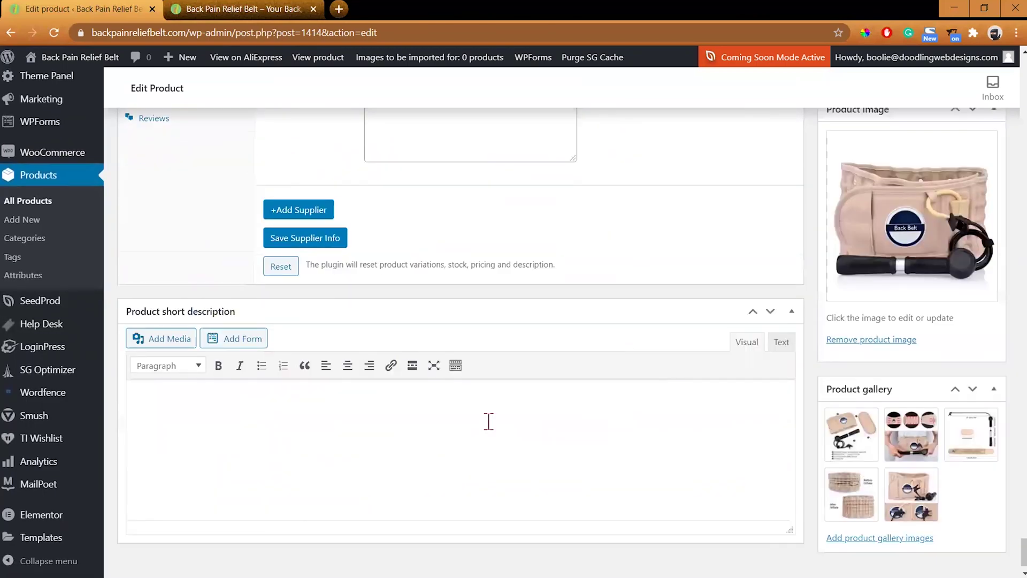
drag(1023, 553, 985, 201)
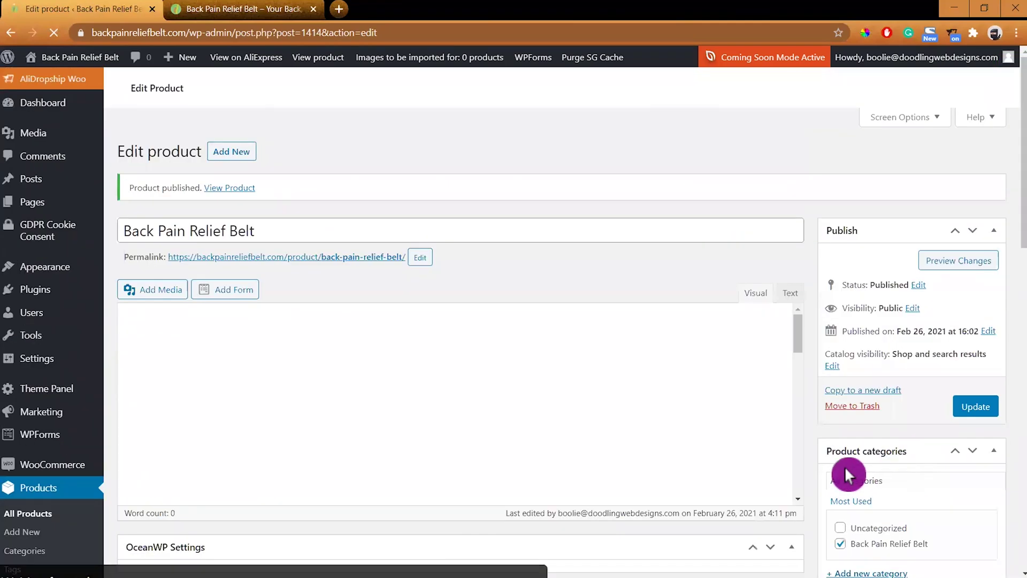
click(660, 454)
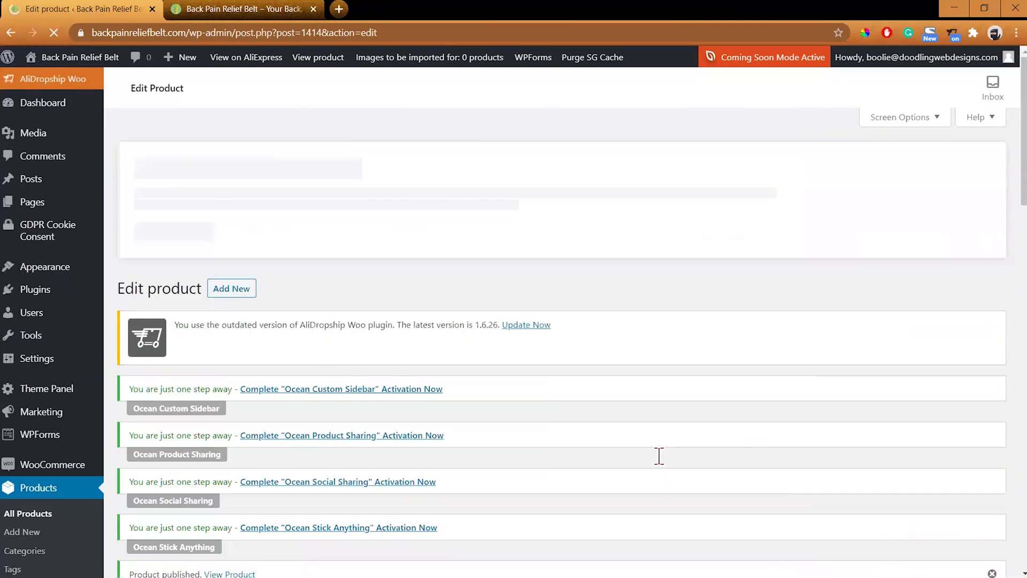
Step: Add the product tags "back belt brace", "back massager" and "heating massager"
scroll(743, 489, down, 9)
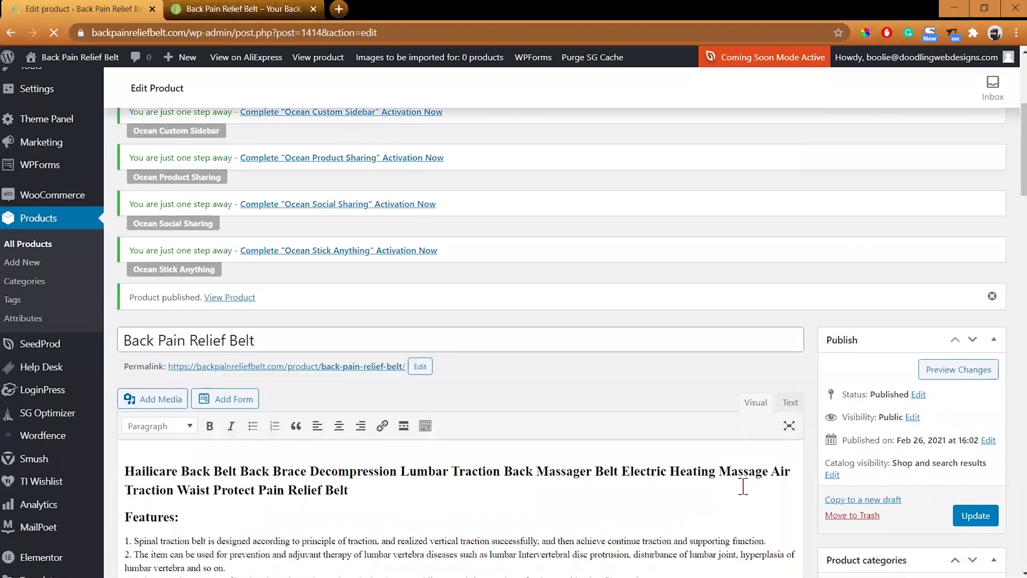
scroll(779, 494, down, 1)
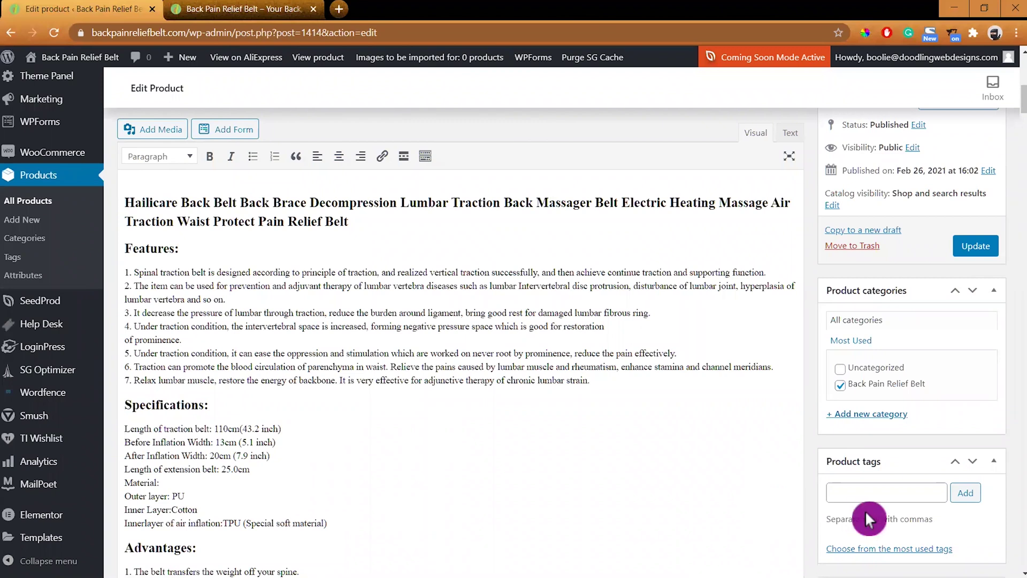
click(881, 494)
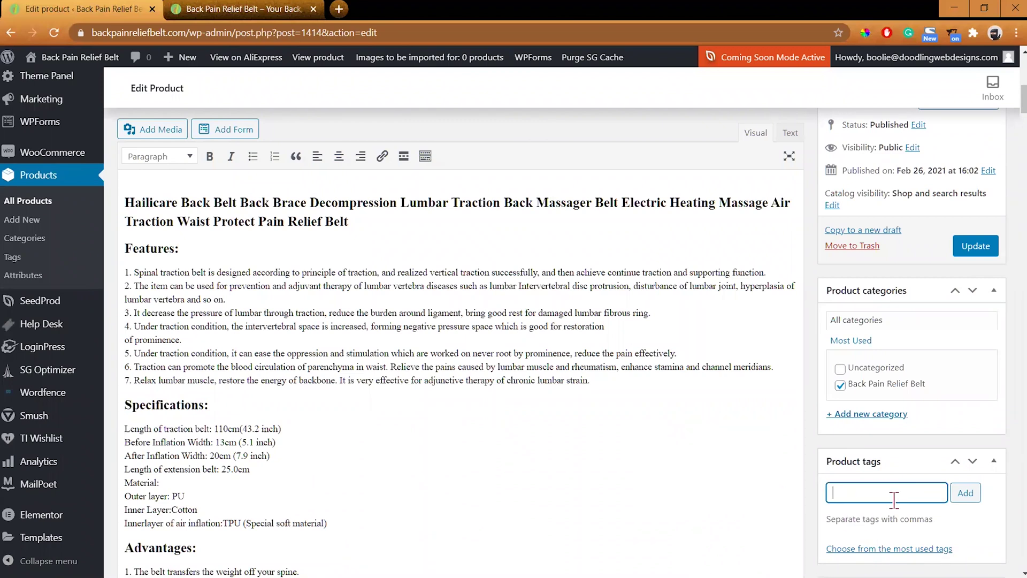
text(back belt brace)
key(Return)
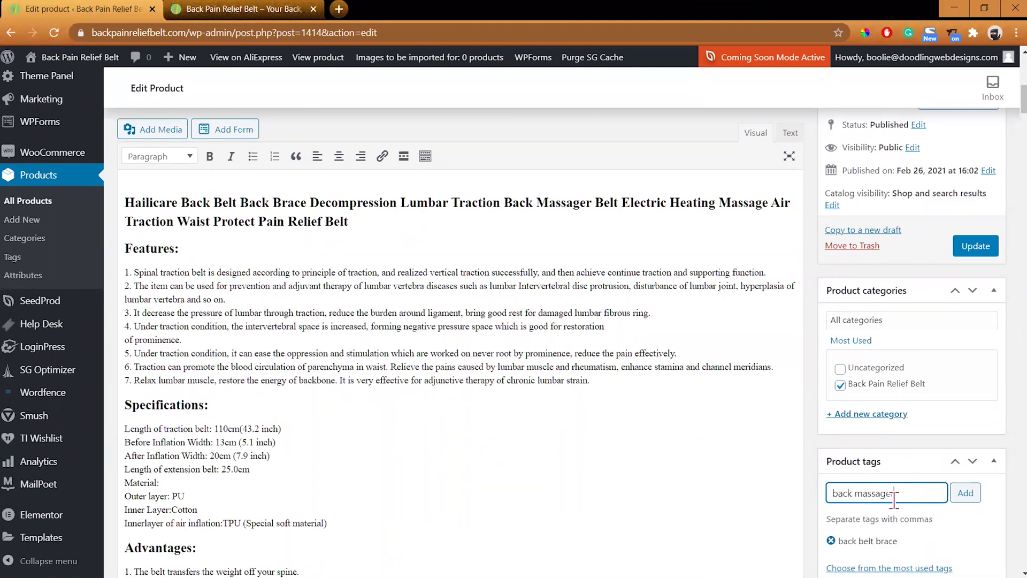
text(back massager)
key(Return)
key(Return)
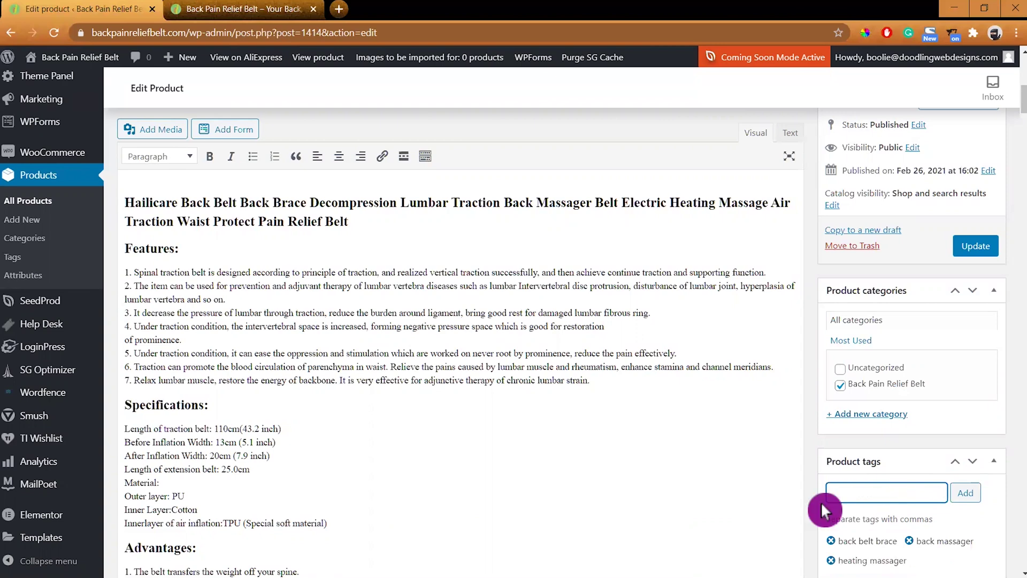
Step: Examine the description's features, specifications, advantages and package list to see which text comes before the images
scroll(428, 462, down, 4)
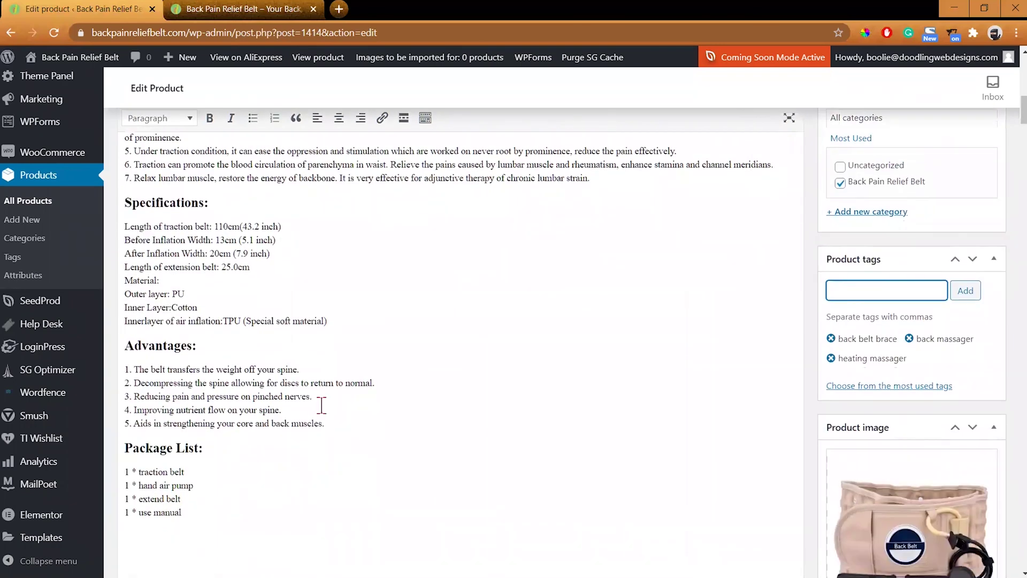
key(ctrl+a)
click(311, 382)
scroll(310, 382, down, 5)
drag(124, 263, 354, 386)
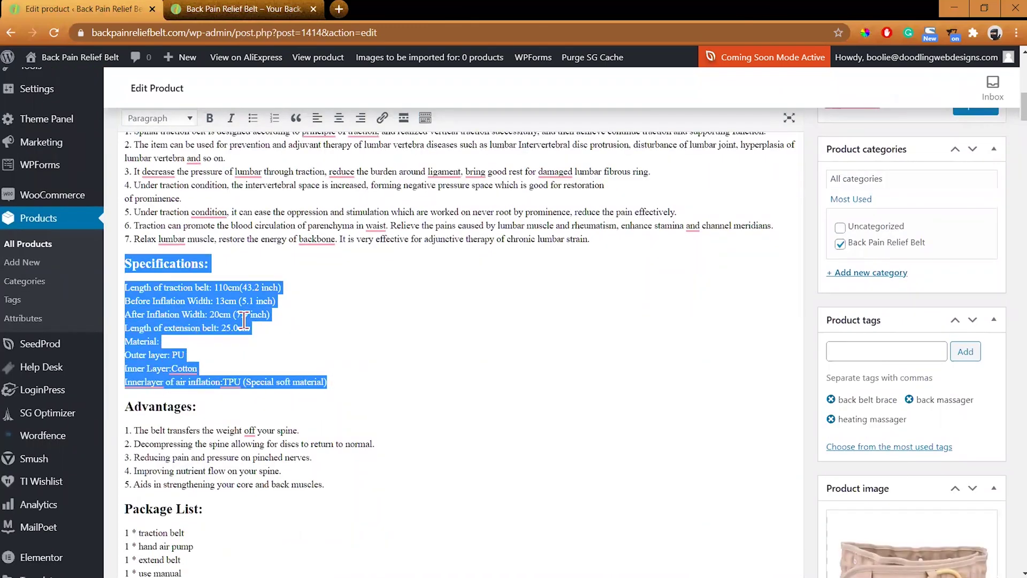
scroll(338, 355, down, 6)
scroll(376, 324, up, 2)
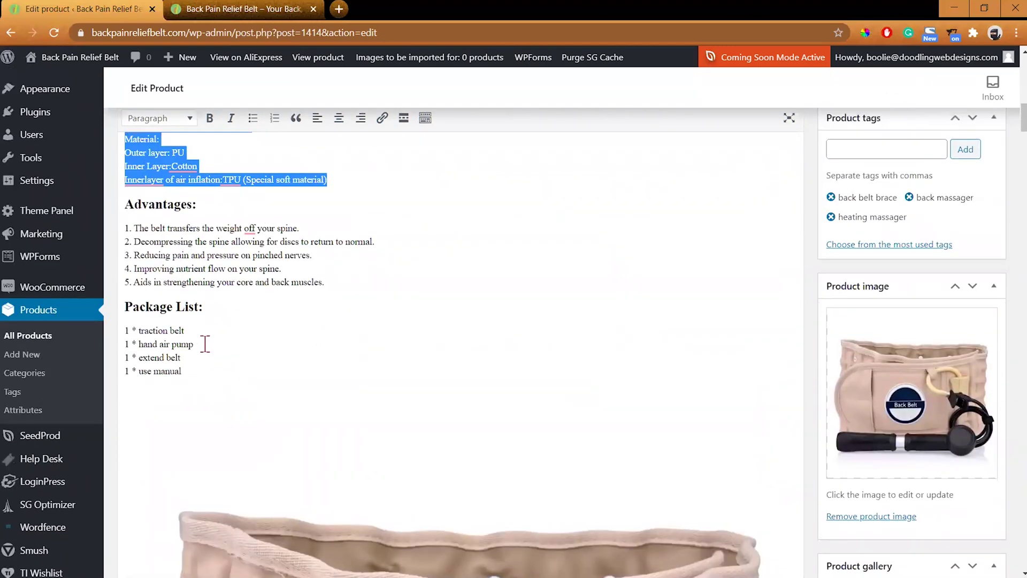
scroll(279, 346, up, 8)
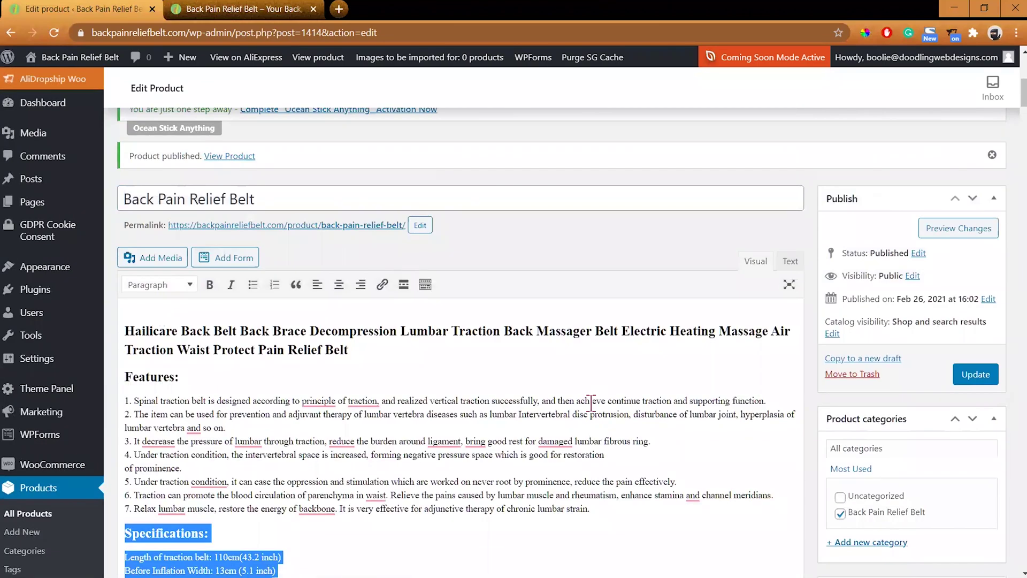
scroll(565, 417, down, 3)
scroll(565, 416, down, 1)
click(321, 471)
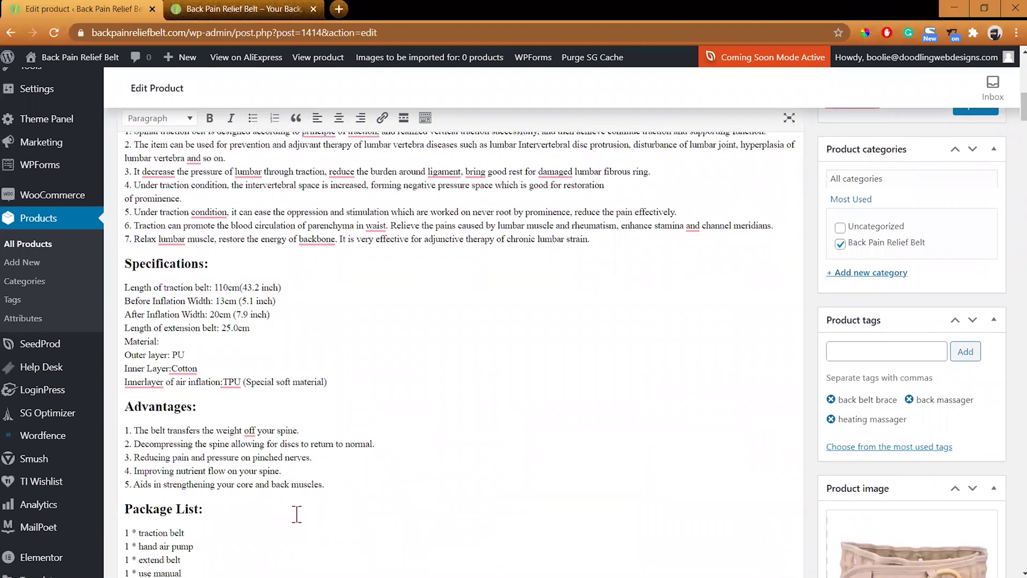
scroll(292, 521, down, 1)
scroll(339, 493, up, 5)
scroll(337, 491, down, 3)
scroll(337, 495, down, 2)
drag(236, 458, 118, 80)
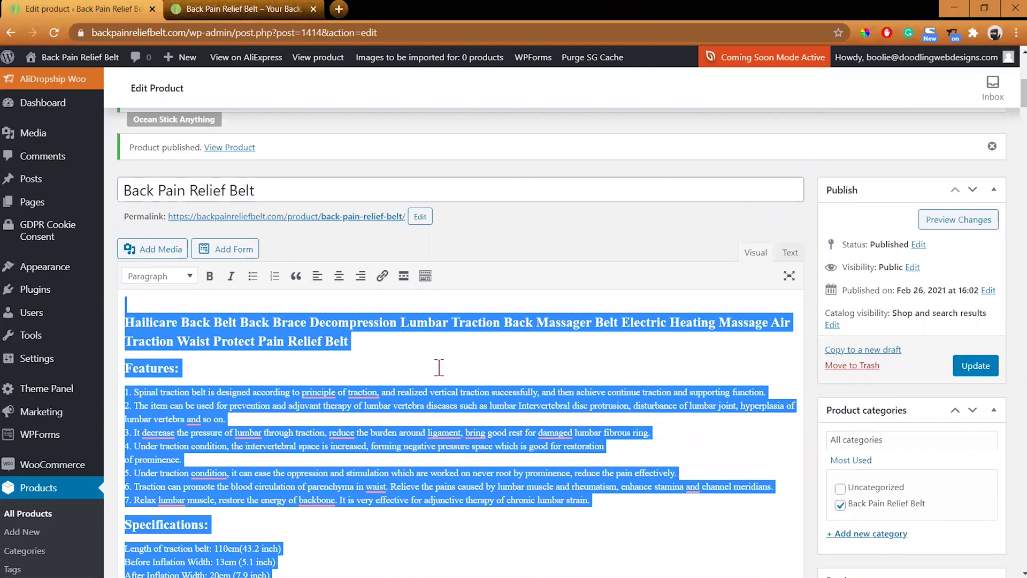
Step: Show the product description as HTML code and insert a blank line between the package list and the image block
click(790, 251)
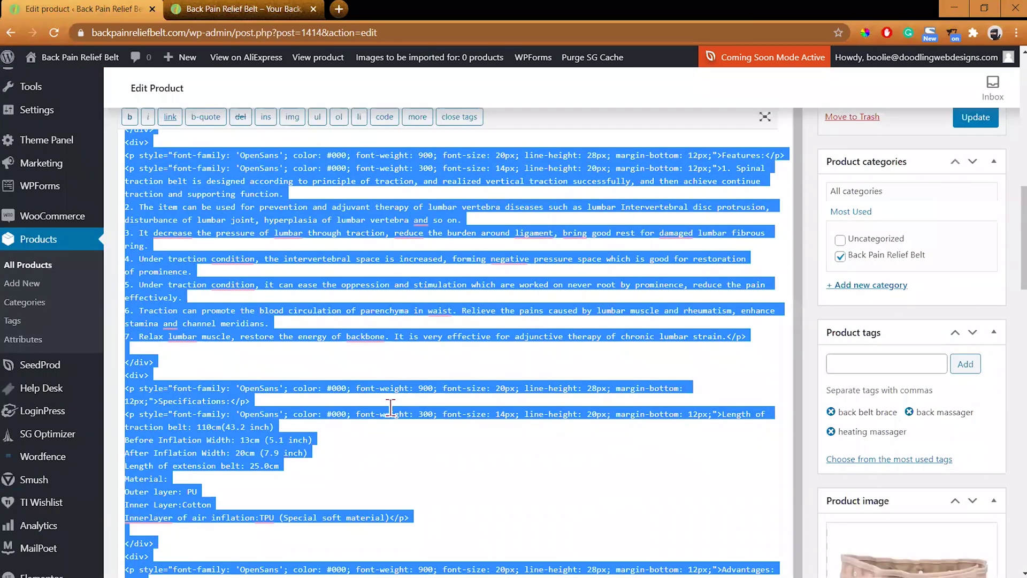
click(412, 440)
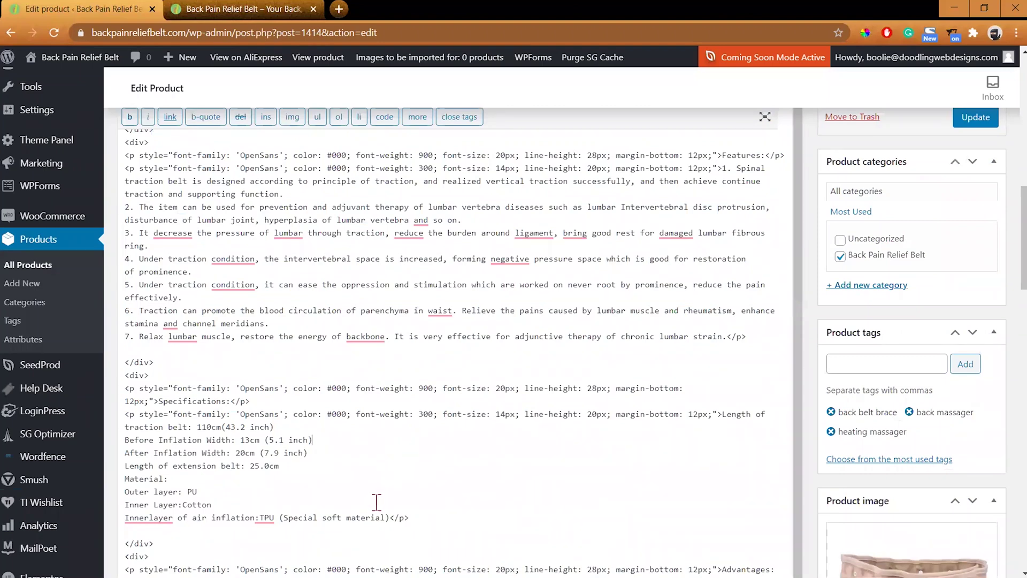
scroll(615, 423, up, 4)
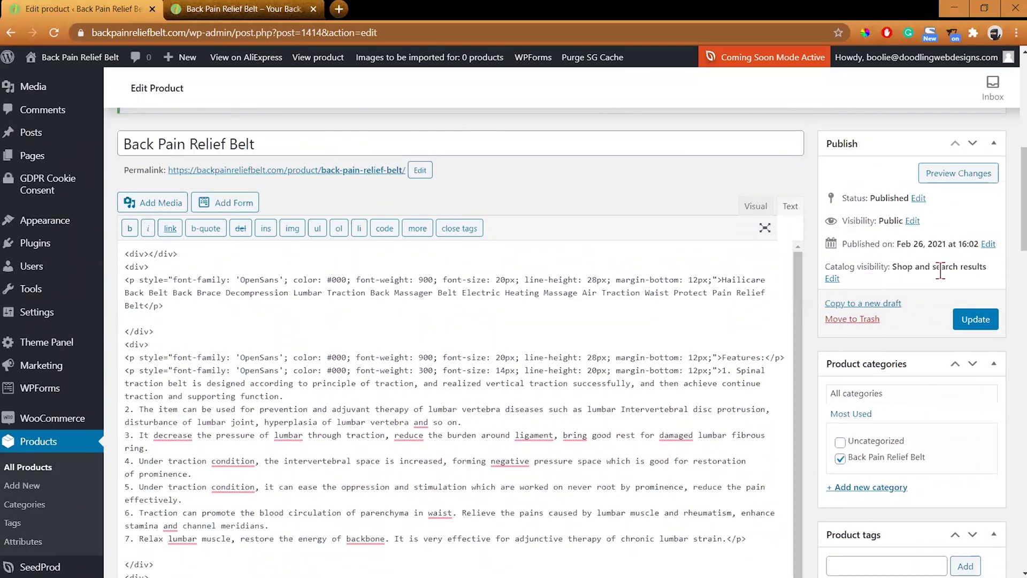
scroll(1011, 245, down, 6)
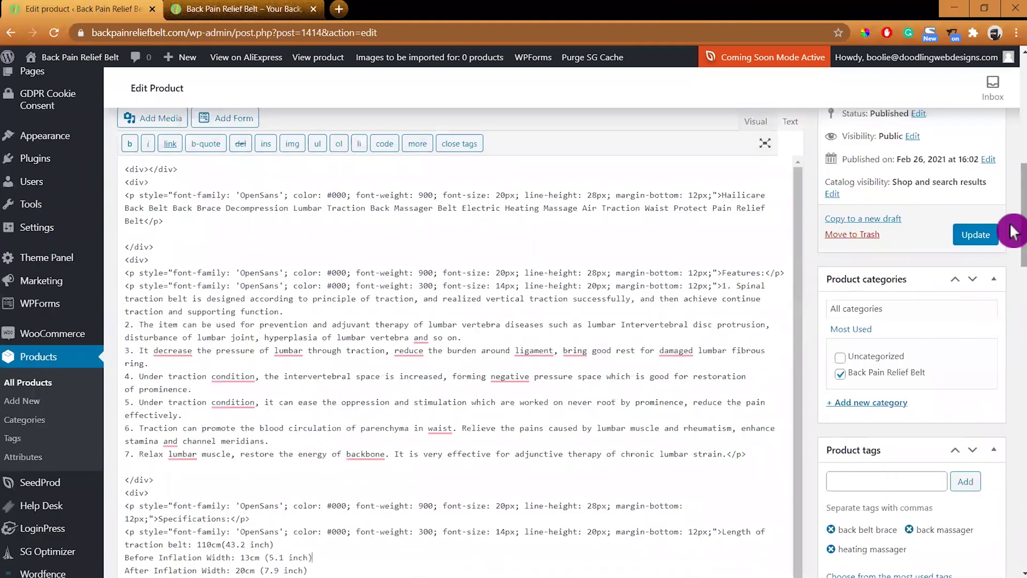
scroll(1011, 294, down, 1)
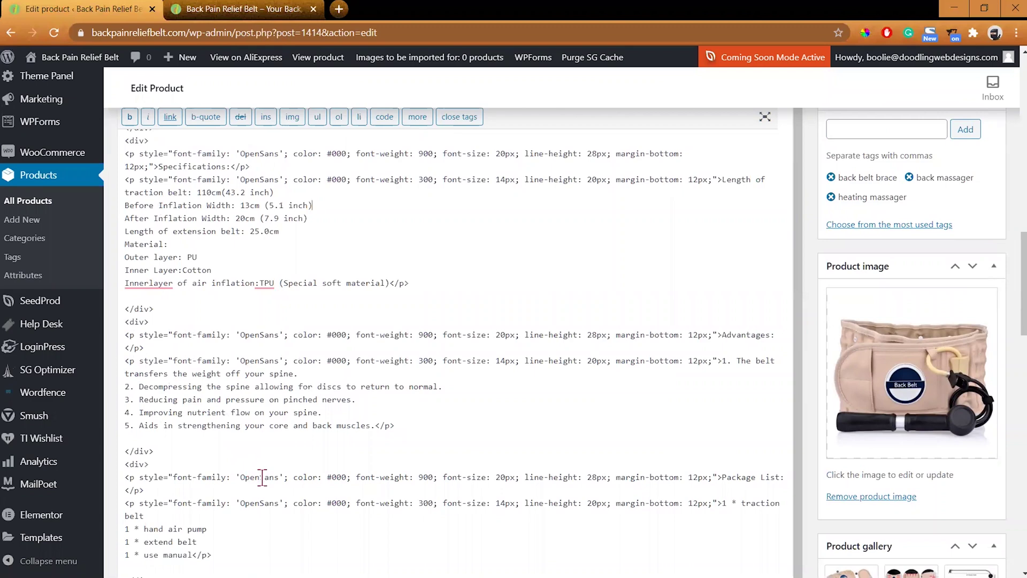
scroll(1011, 300, down, 5)
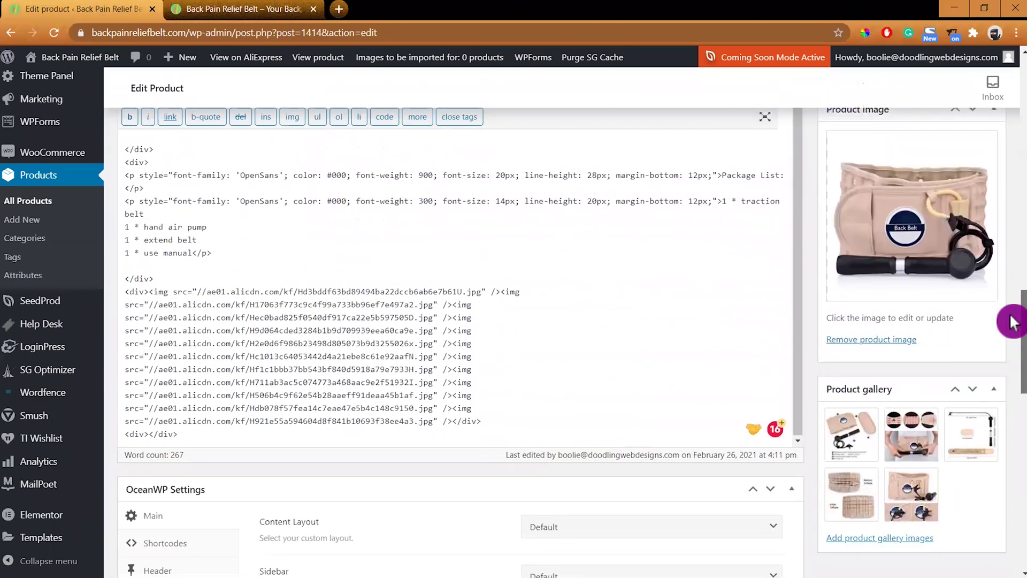
scroll(1010, 319, up, 3)
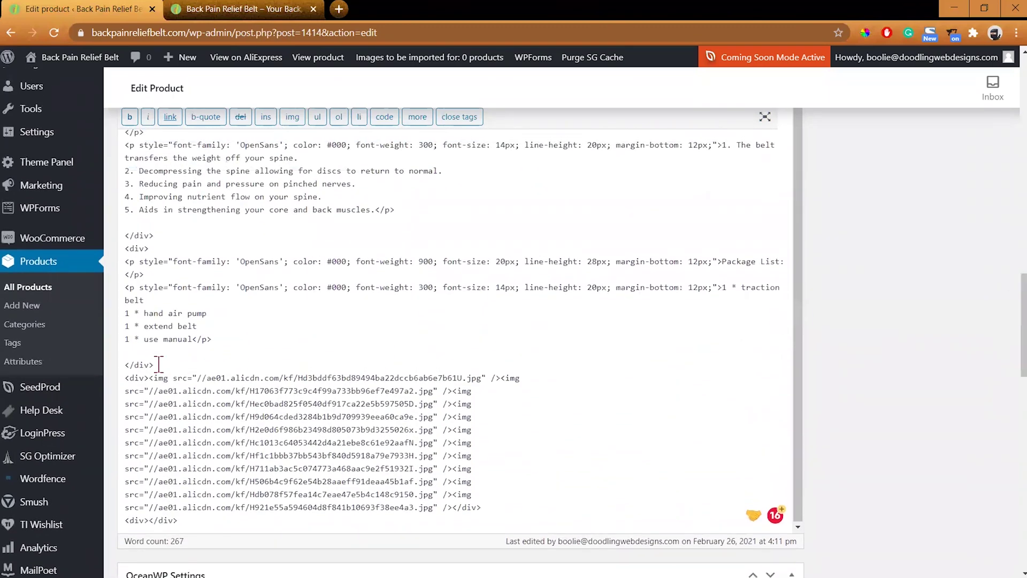
click(159, 365)
key(Return)
Step: Delete the description code from the specification values through the advantages and package list, keeping the image block
scroll(450, 317, up, 6)
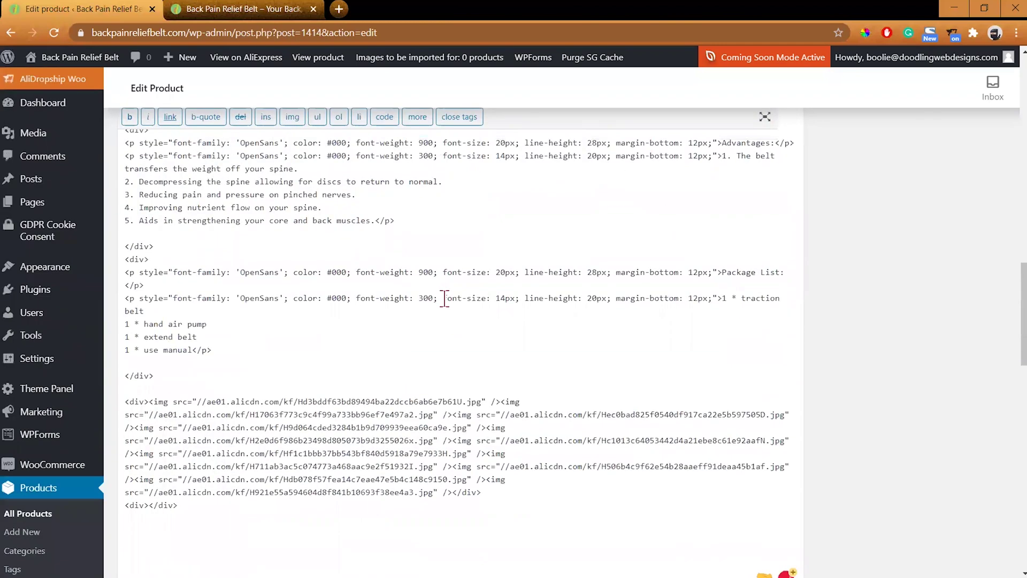
scroll(440, 315, up, 2)
drag(161, 522, 79, 130)
key(BackSpace)
scroll(601, 305, up, 5)
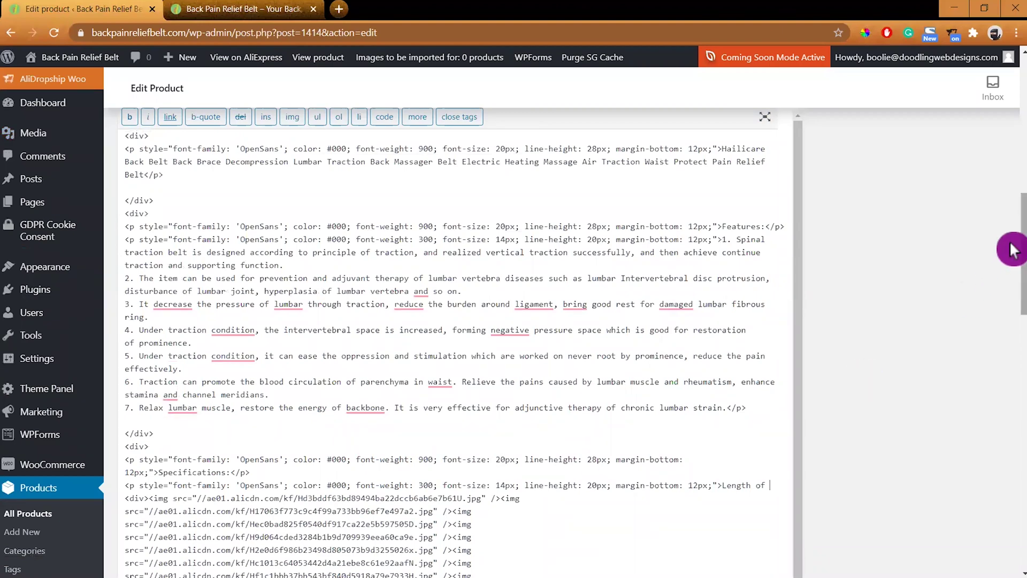
Step: Delete the leftover "Length of" paragraph line under the Specifications heading in the description code
scroll(862, 378, down, 4)
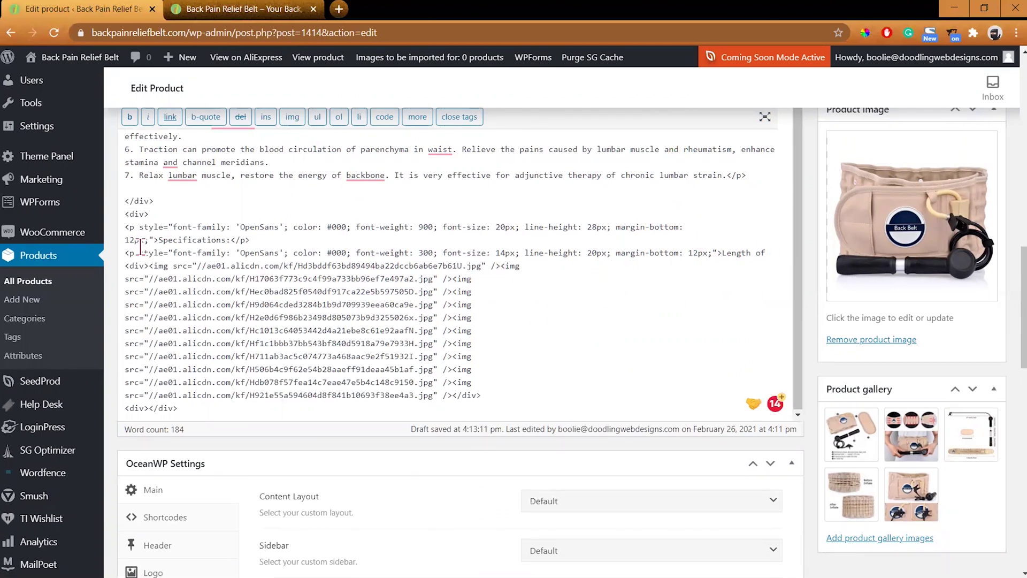
drag(123, 254, 776, 251)
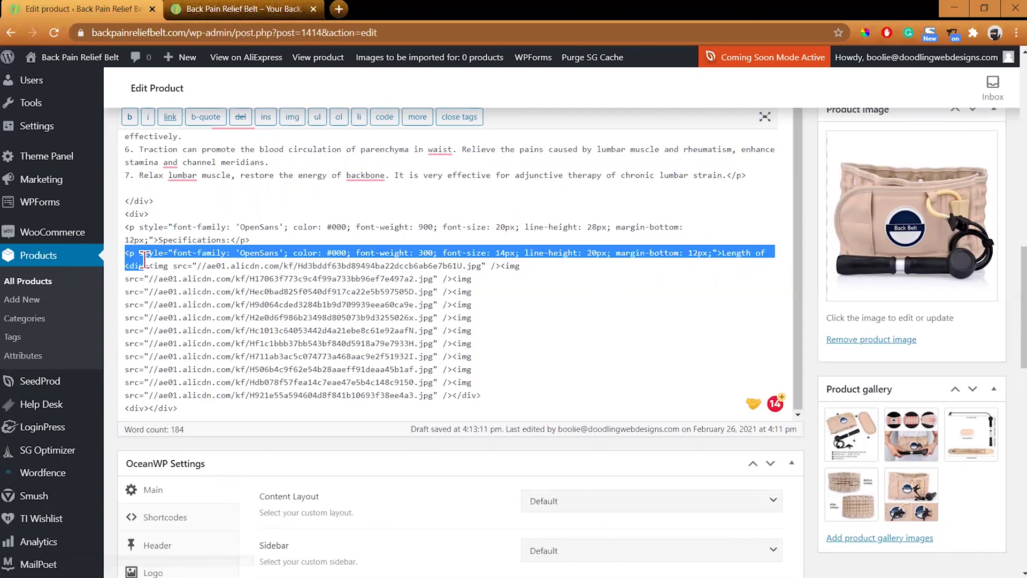
drag(630, 227, 660, 235)
click(773, 252)
key(shift+Home)
key(BackSpace)
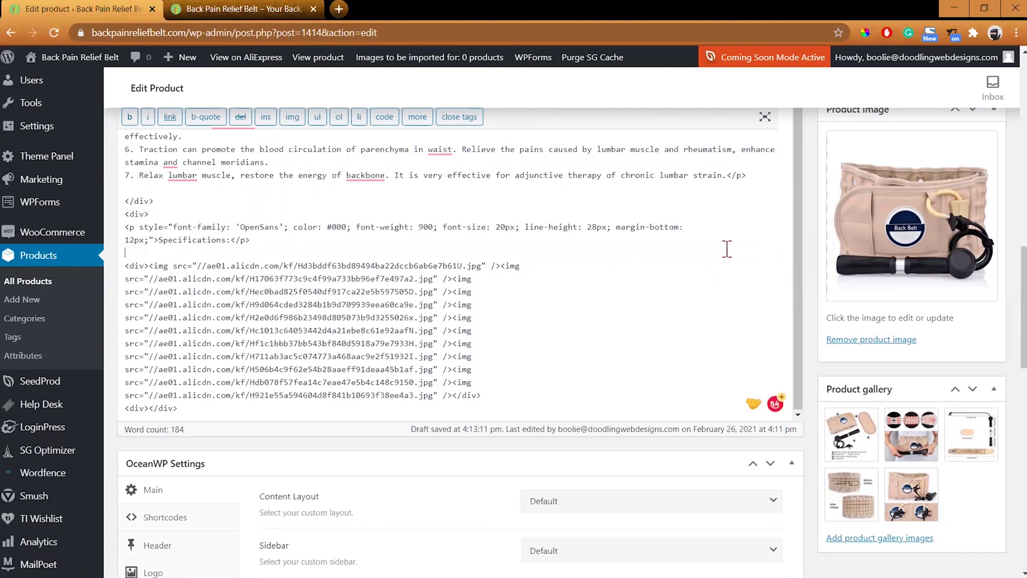
Step: Delete the remaining headline, features and specifications code above the images, and the empty div below them
drag(275, 243, 104, 149)
key(BackSpace)
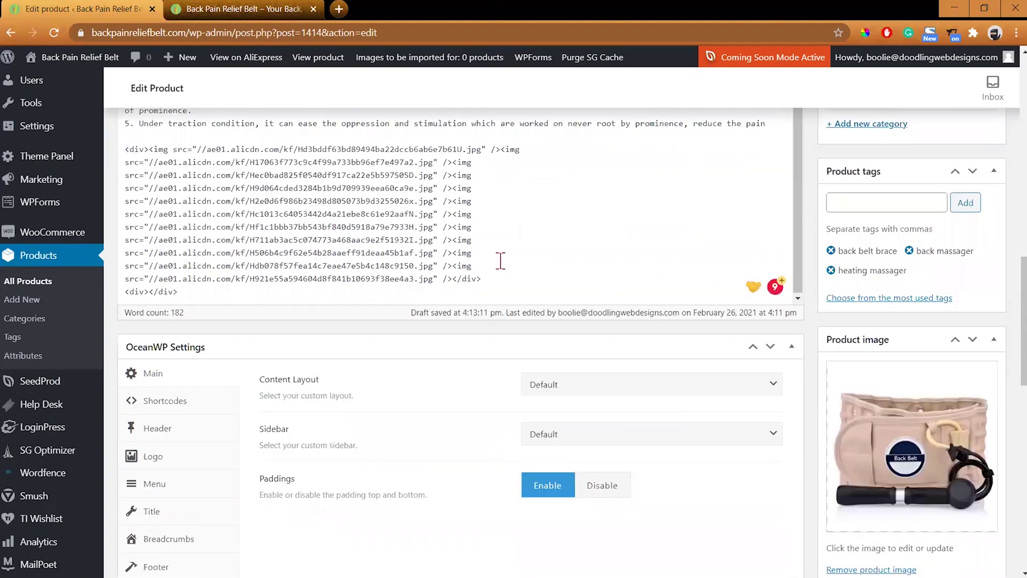
scroll(309, 323, up, 5)
drag(777, 391, 115, 154)
key(BackSpace)
scroll(536, 424, up, 5)
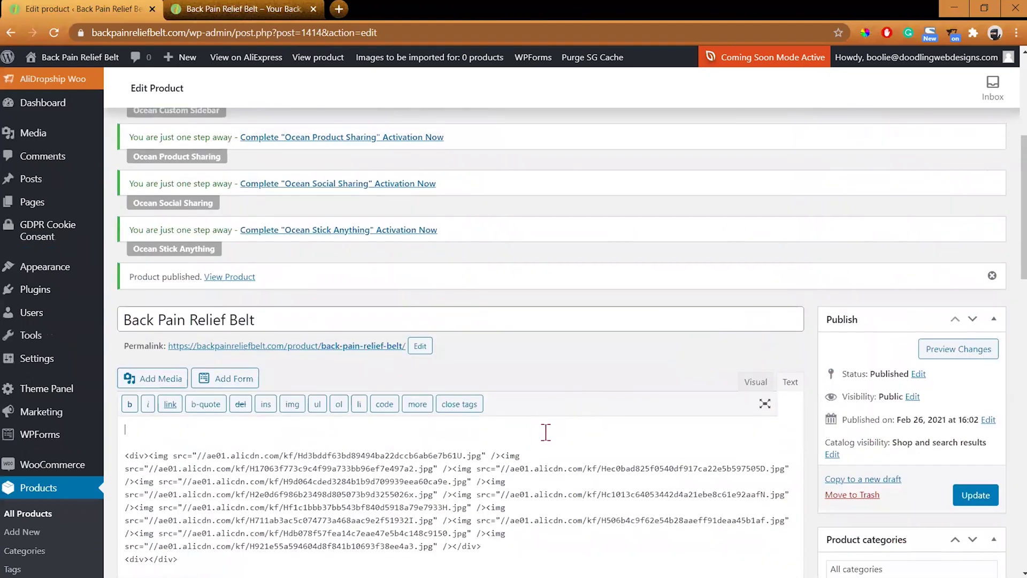
scroll(729, 438, down, 4)
key(shift+Home)
key(BackSpace)
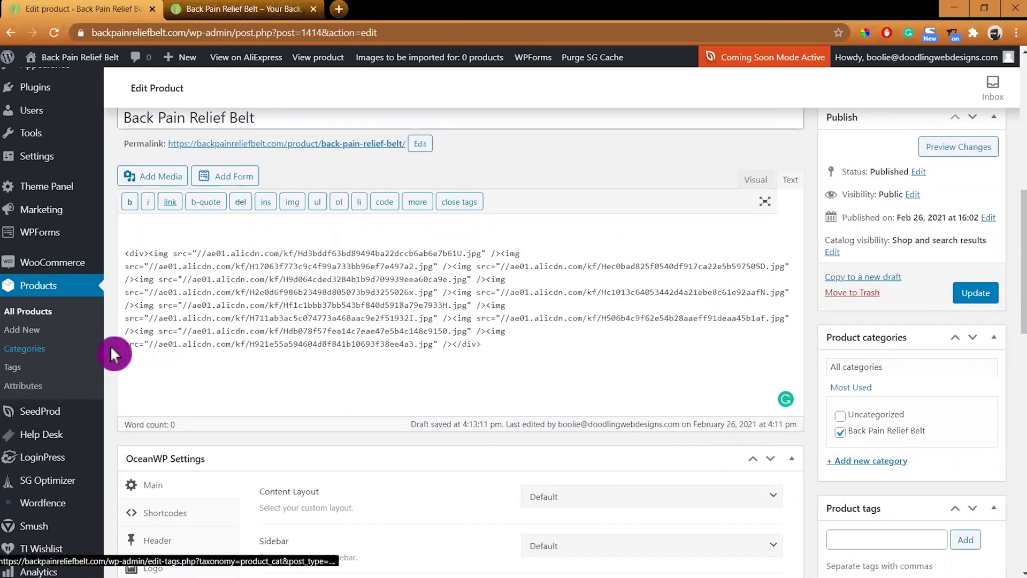
Step: Put the opening and closing div tags of the image block on their own lines
click(148, 253)
key(Return)
click(452, 356)
key(Return)
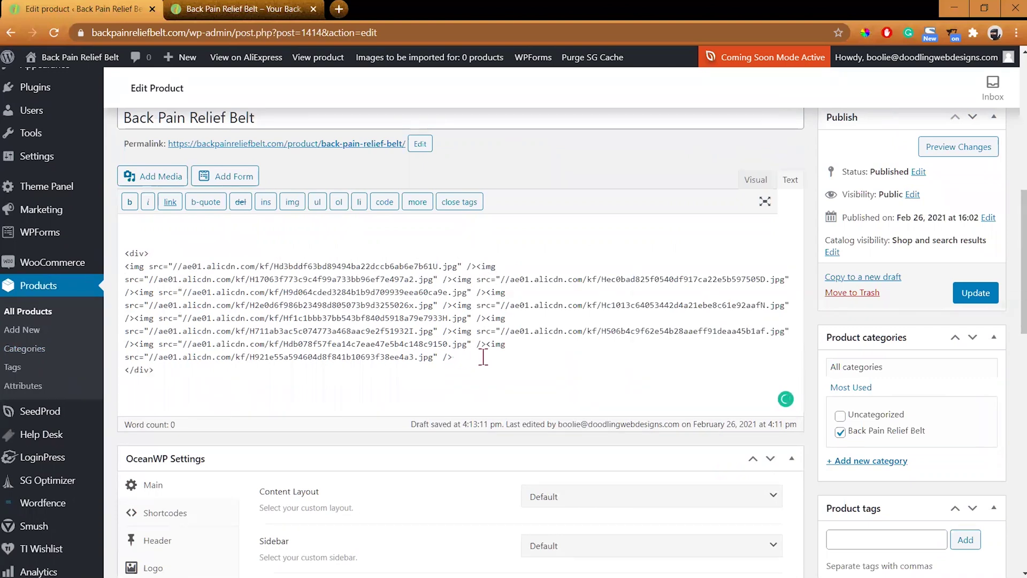
Step: Break the image code so that every img tag stands on its own line
click(476, 266)
key(Return)
click(453, 291)
key(Return)
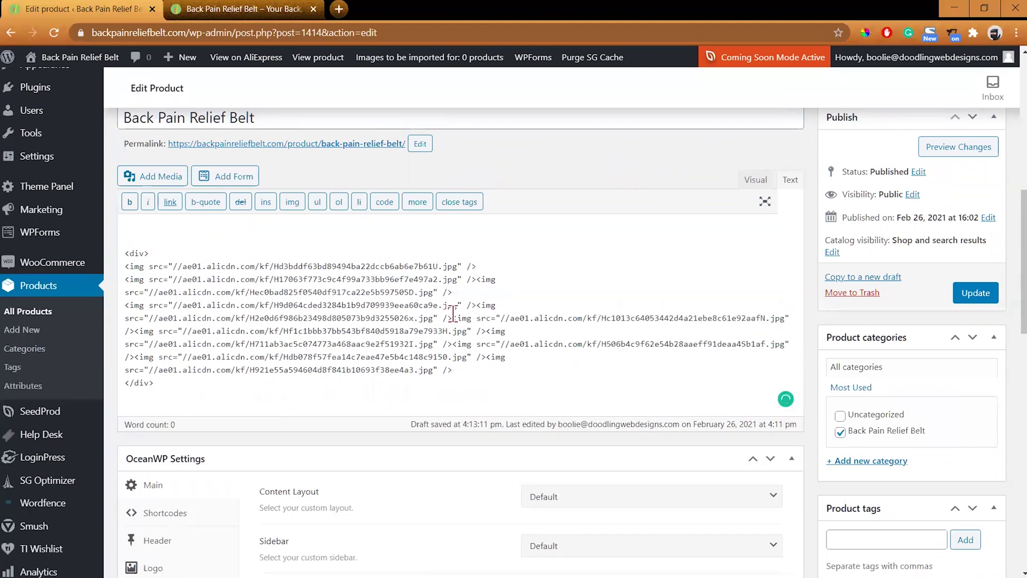
key(Return)
key(Return)
click(452, 344)
key(Return)
click(476, 331)
key(Return)
click(476, 305)
key(Return)
click(475, 279)
key(Return)
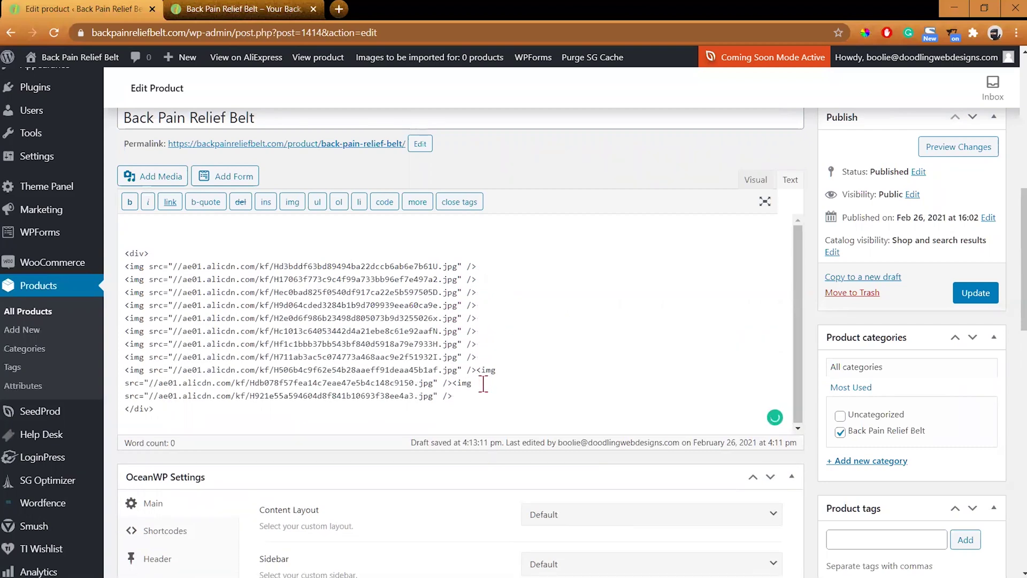
click(474, 370)
key(Return)
click(475, 383)
key(Return)
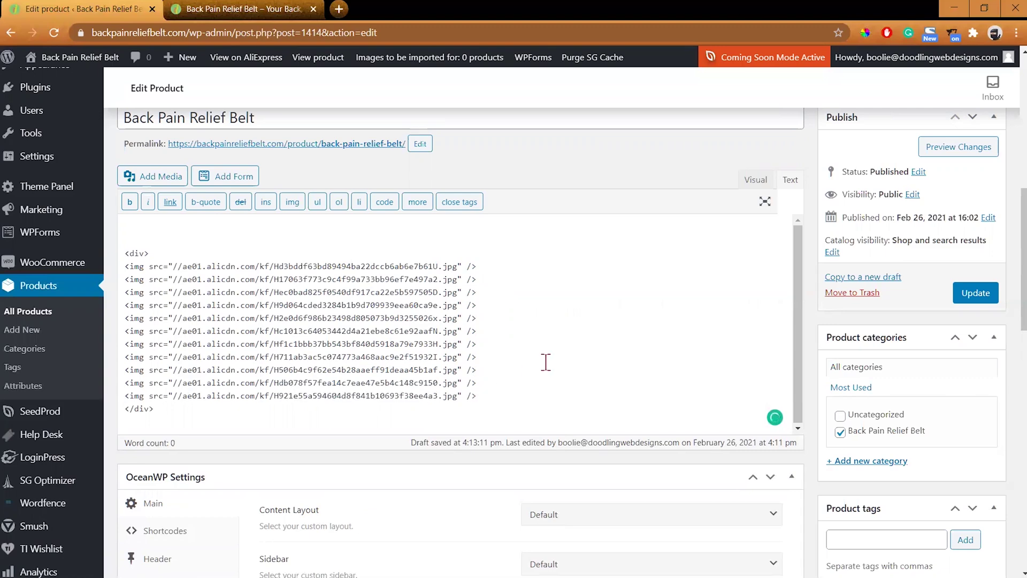
Step: Paste the copied plain description text above the image block and remove an empty line at its start
scroll(530, 342, up, 1)
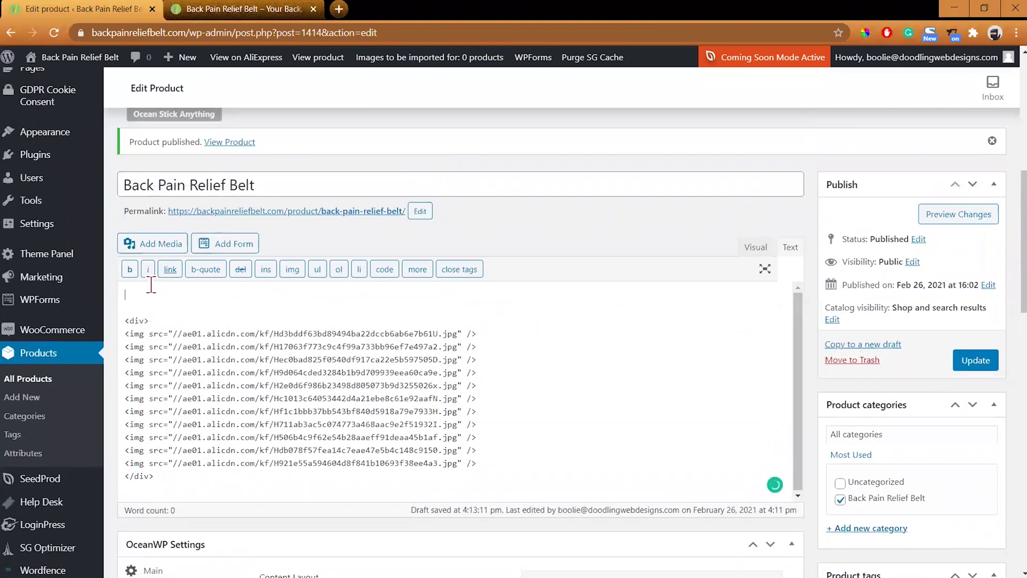
key(ctrl+v)
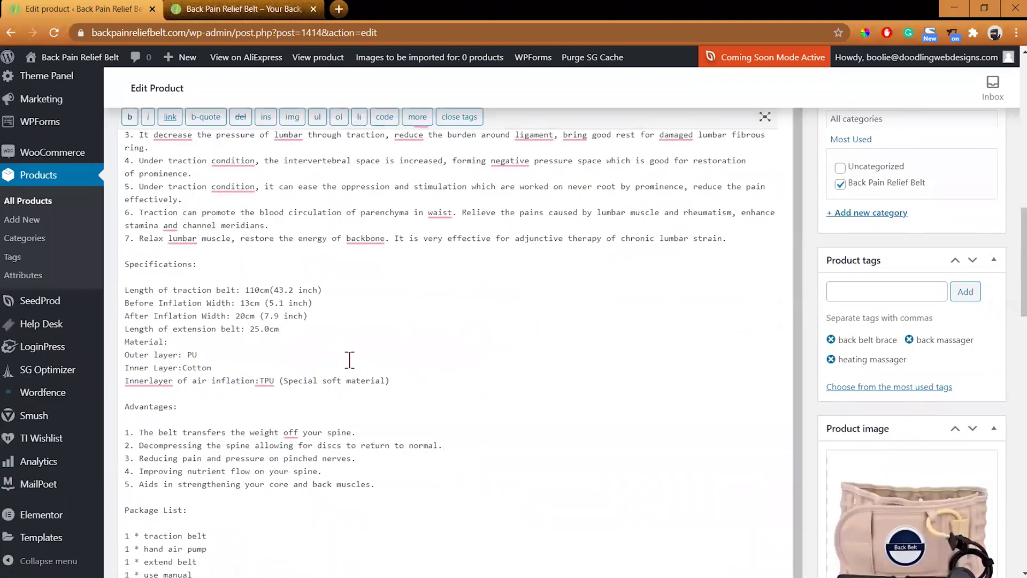
scroll(349, 360, up, 5)
scroll(182, 237, up, 3)
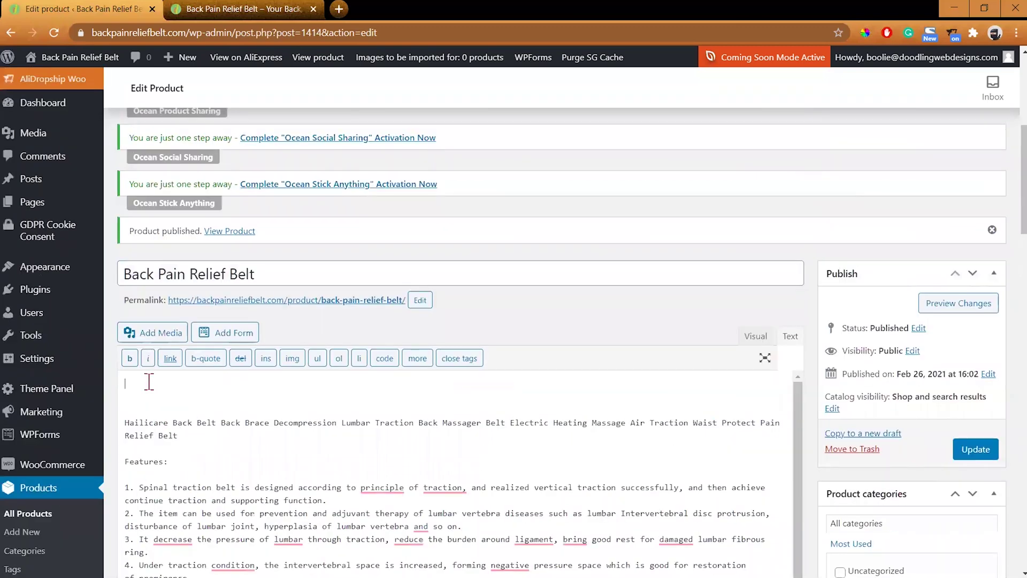
key(Delete)
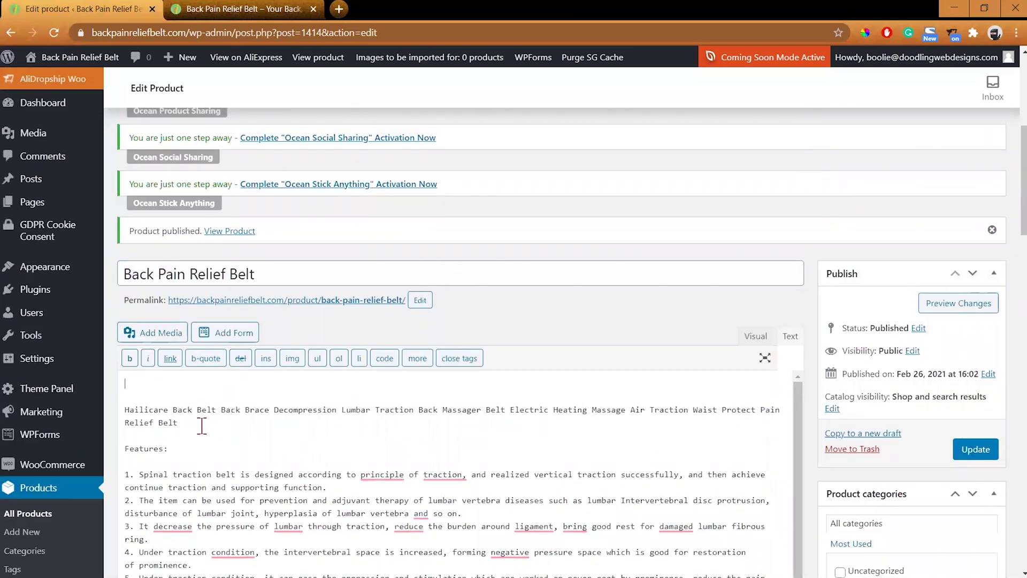
Step: Delete the "Hailicare Back Belt Back Brace" headline and the blank lines so the description starts with "Features:"
drag(198, 424, 69, 363)
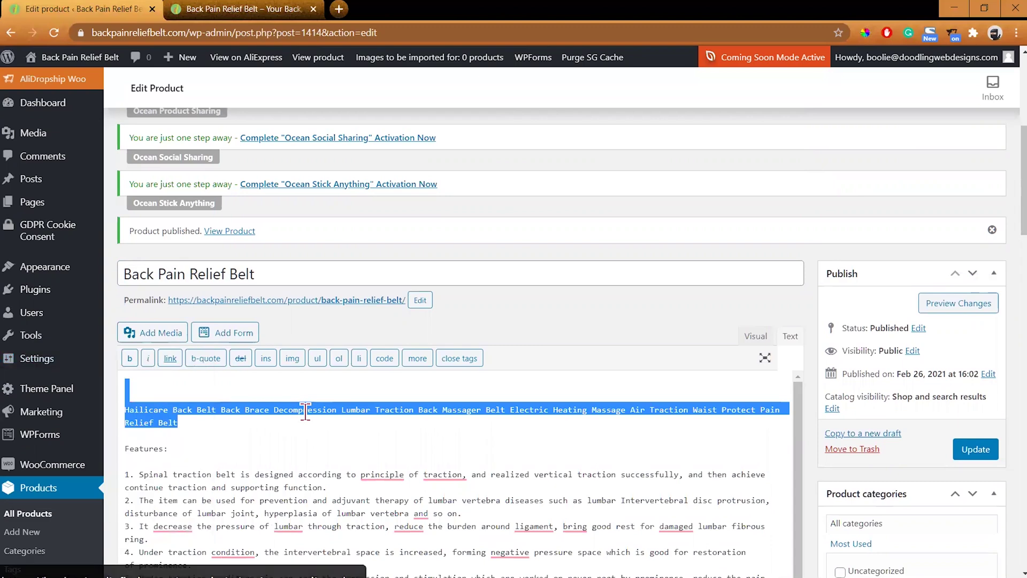
key(BackSpace)
key(Delete)
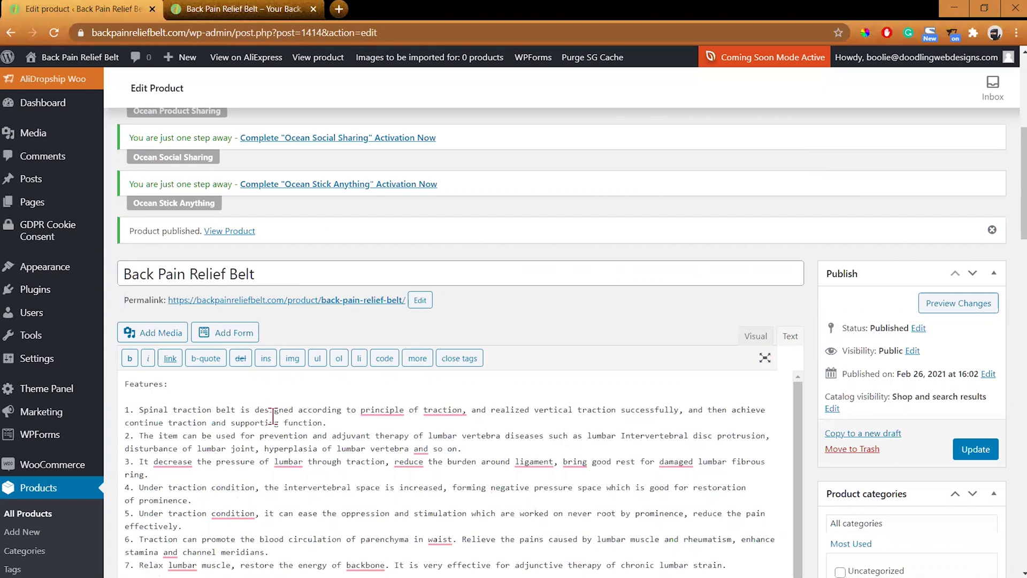
Step: Apply the grammar corrections in feature 1: insert "the" before "principle" and remove the comma after "traction"
click(381, 411)
click(393, 444)
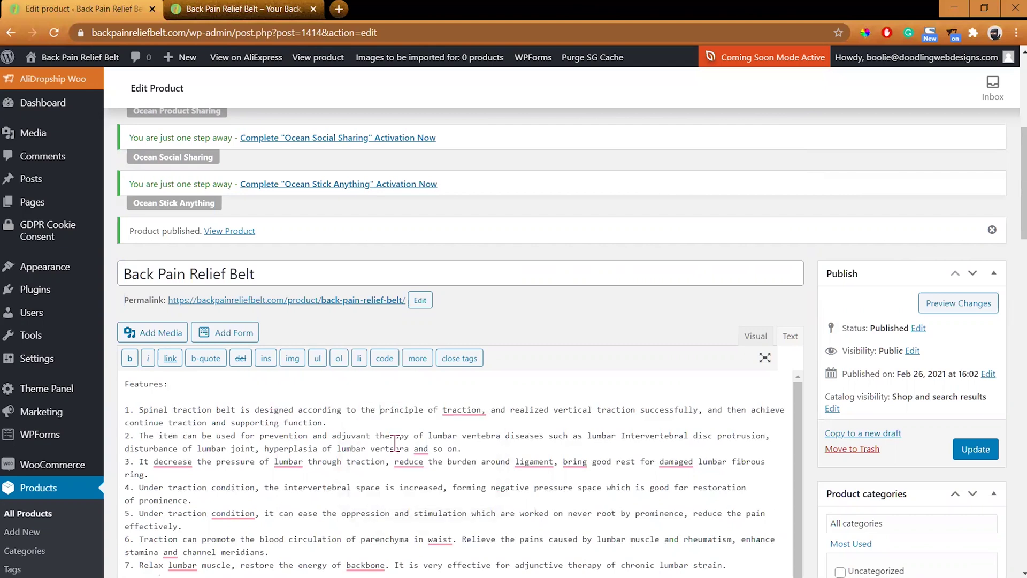
click(467, 411)
click(468, 444)
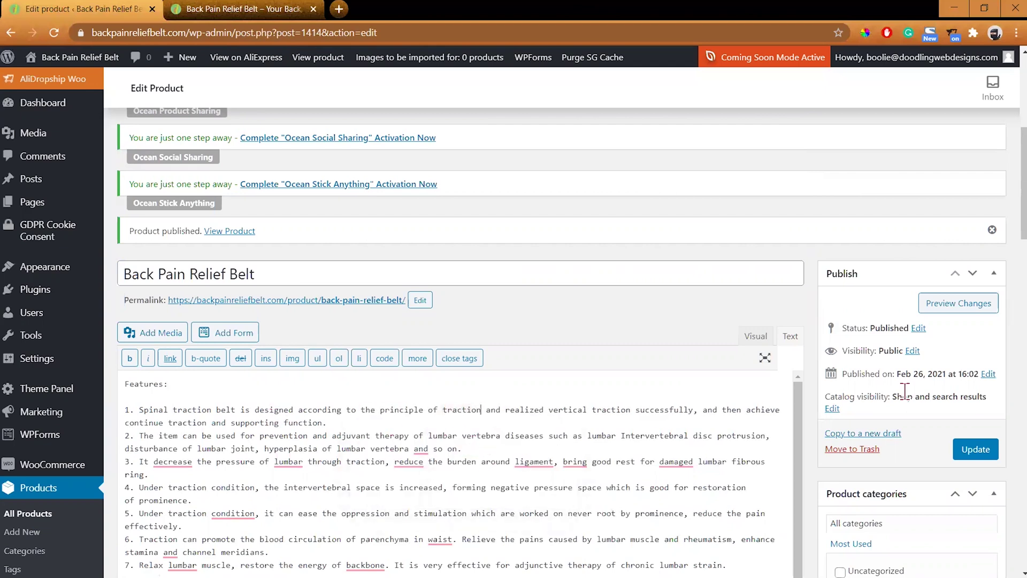
Step: Apply the corrections "decreases" and "the lumbar" in feature 3, and add the comma after "vertebra" in feature 2
scroll(186, 250, down, 4)
click(172, 224)
click(241, 323)
click(288, 225)
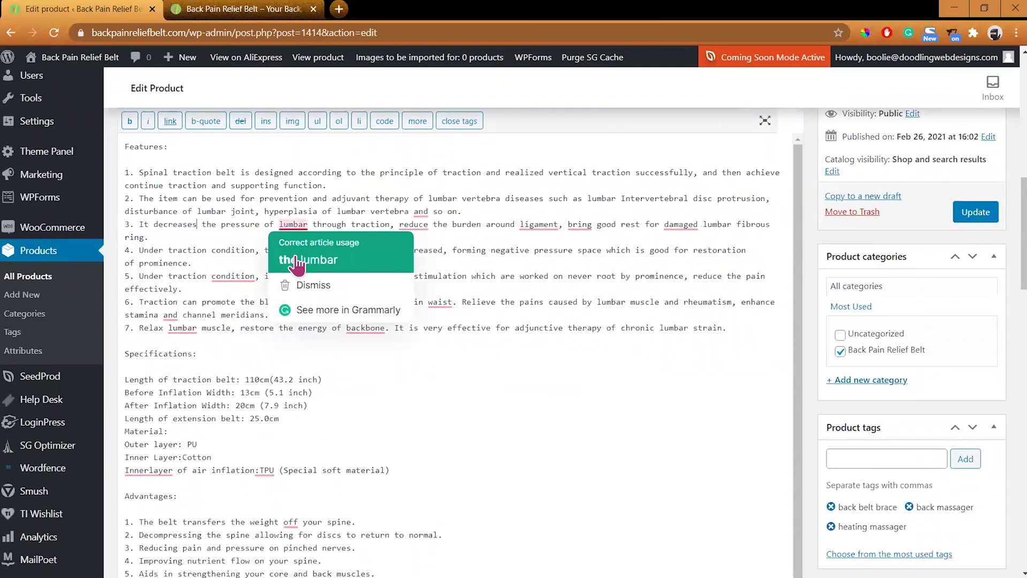
click(296, 255)
click(428, 213)
click(427, 245)
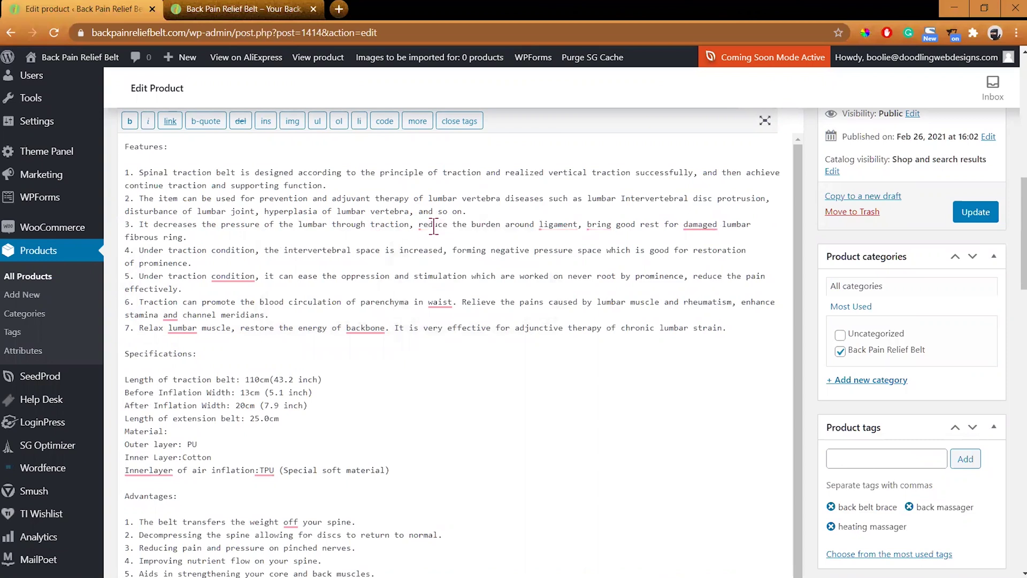
Step: Apply the remaining grammar corrections in feature 3: "reduces", "the ligament", "brings" and "the damaged"
click(434, 225)
click(438, 257)
click(562, 225)
click(566, 257)
click(623, 225)
click(621, 256)
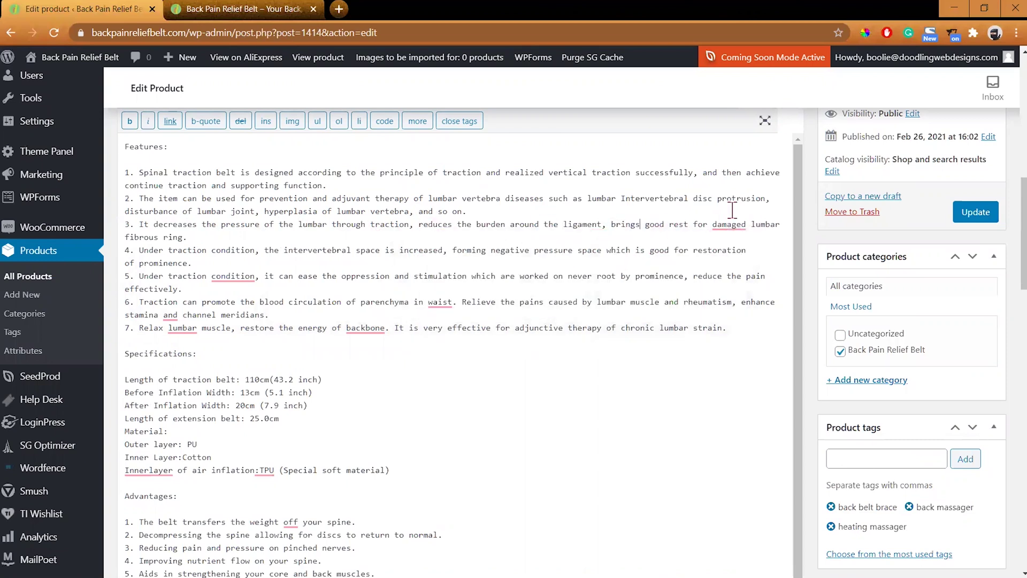
click(729, 225)
click(739, 270)
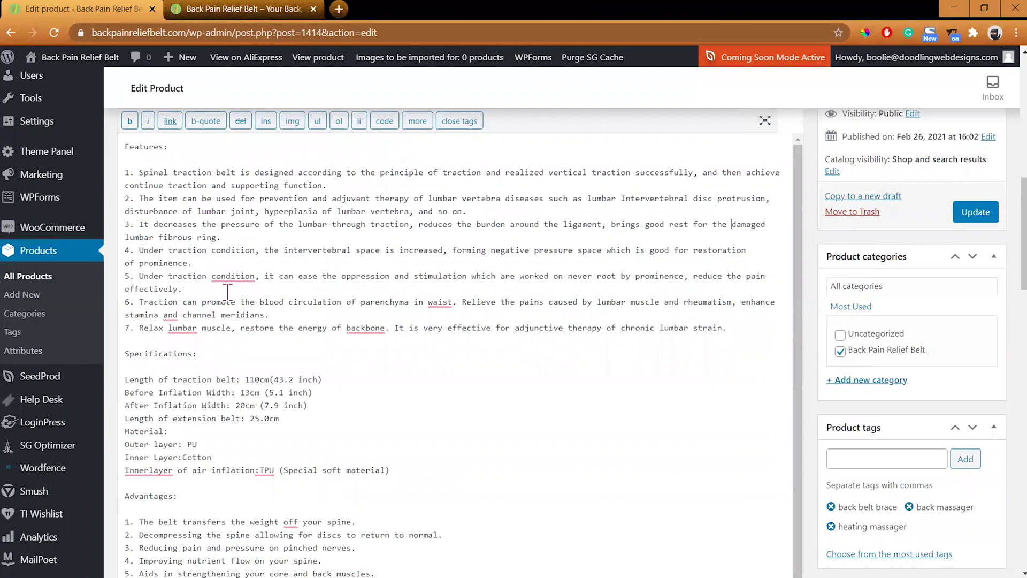
Step: Correct feature 5 to "conditions" and feature 6 to "the waist" and "stamina, and" using the grammar suggestions
click(229, 277)
click(238, 308)
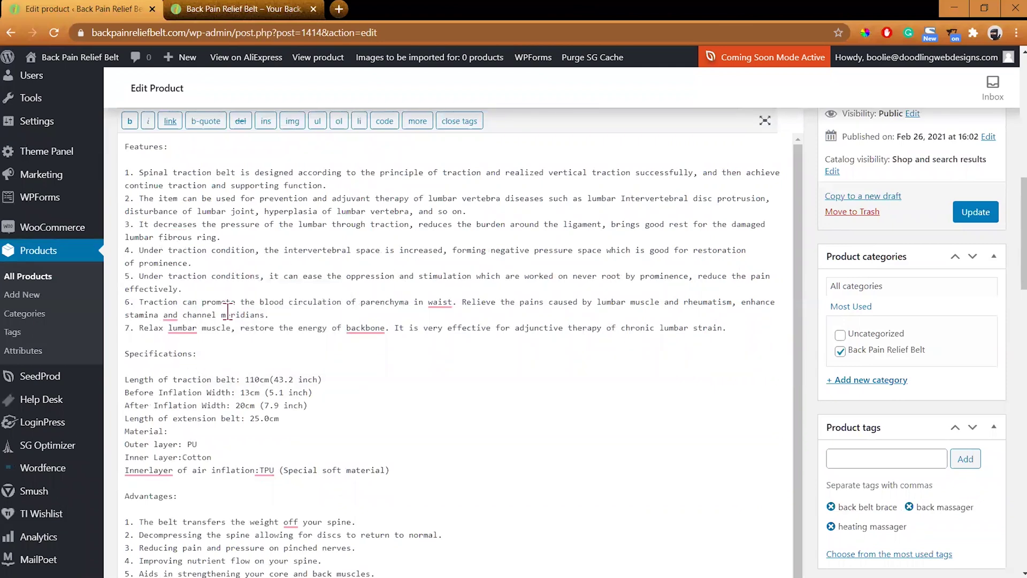
click(440, 309)
click(446, 338)
click(209, 315)
click(219, 350)
Step: Apply the grammar corrections "the lumbar" and "the backbone" in feature 7
click(181, 328)
click(209, 351)
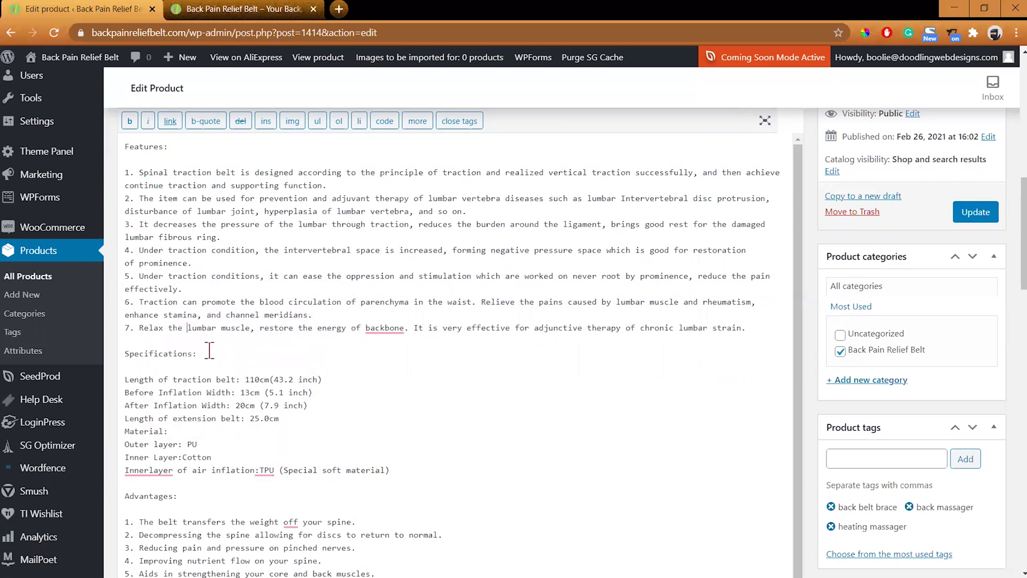
click(389, 329)
click(395, 357)
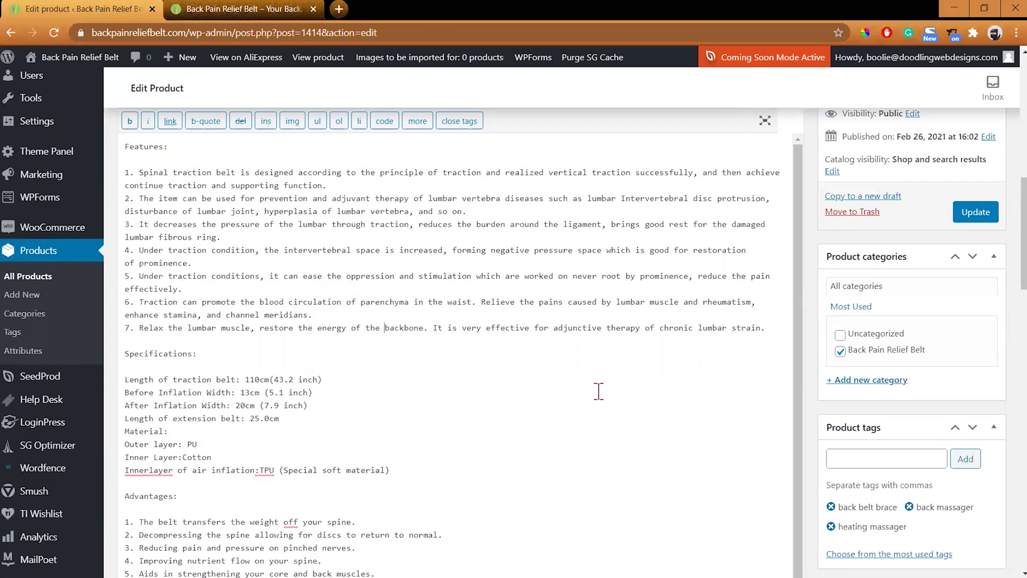
Step: Correct the last specification line to "The inner layer of air inflation: TPU" using the grammar suggestions
scroll(1010, 291, down, 3)
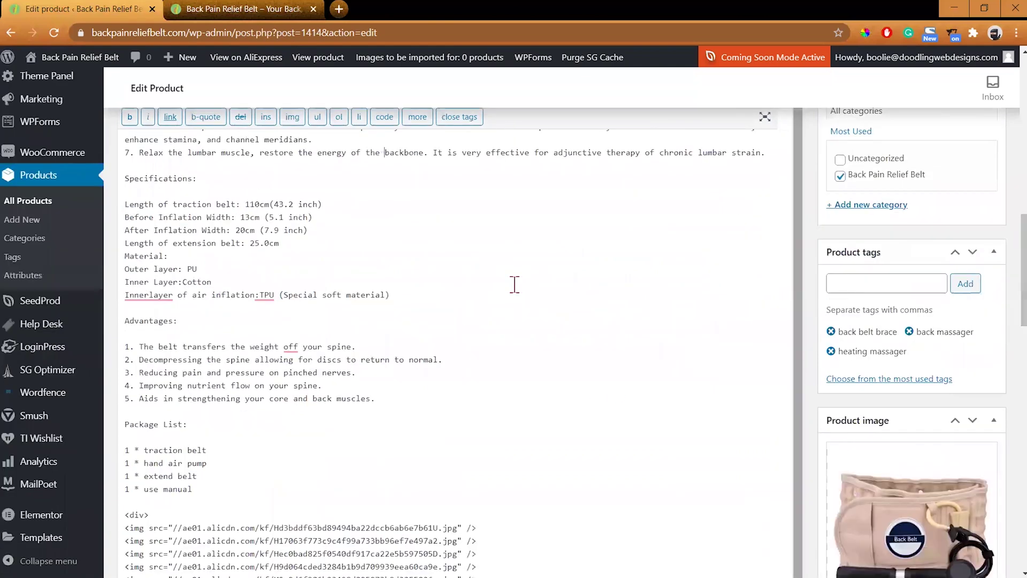
click(159, 295)
click(155, 318)
click(264, 295)
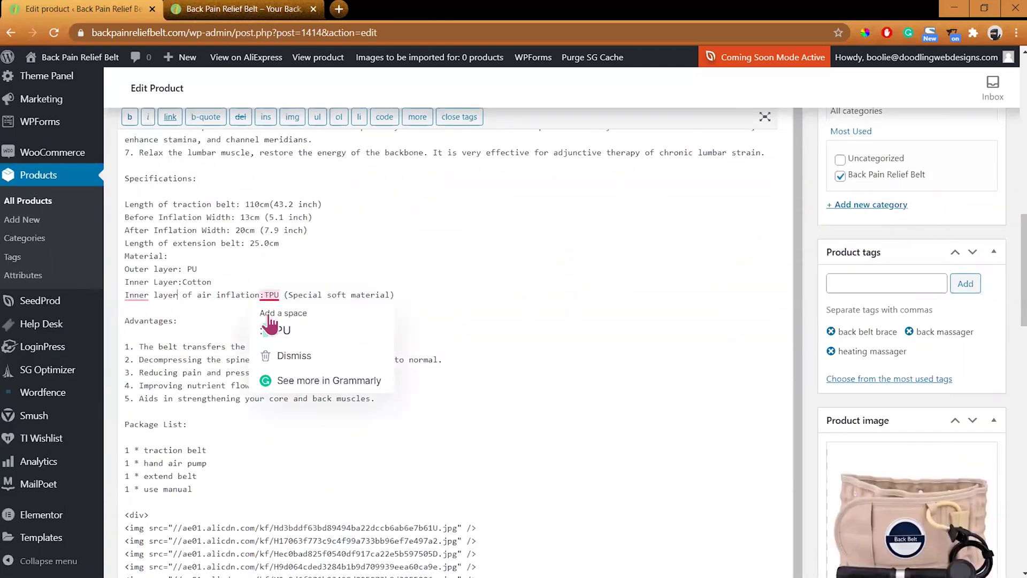
click(345, 392)
click(136, 295)
click(143, 328)
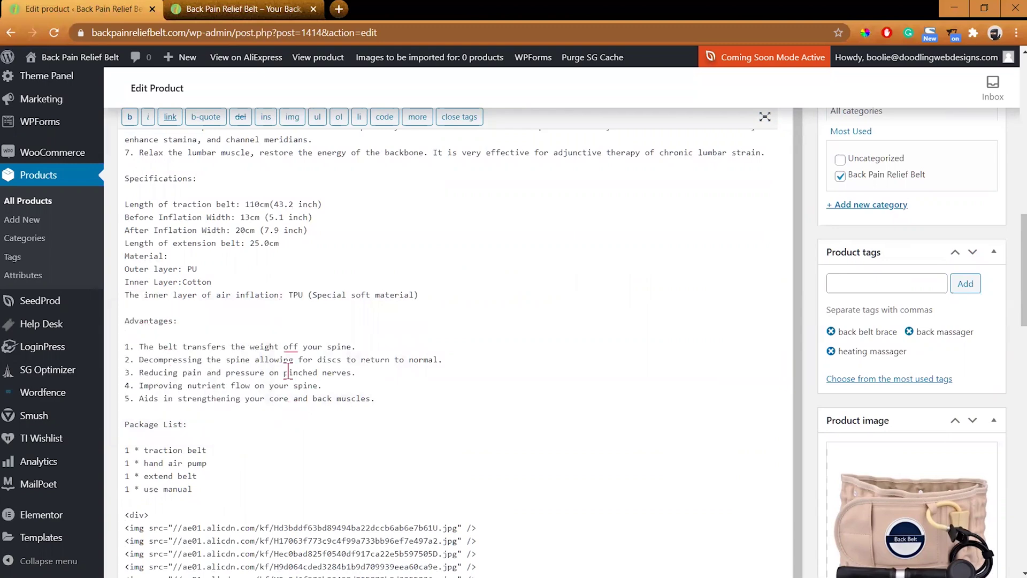
Step: Change "off" to "of" in the first advantage and update the product
click(290, 347)
click(298, 378)
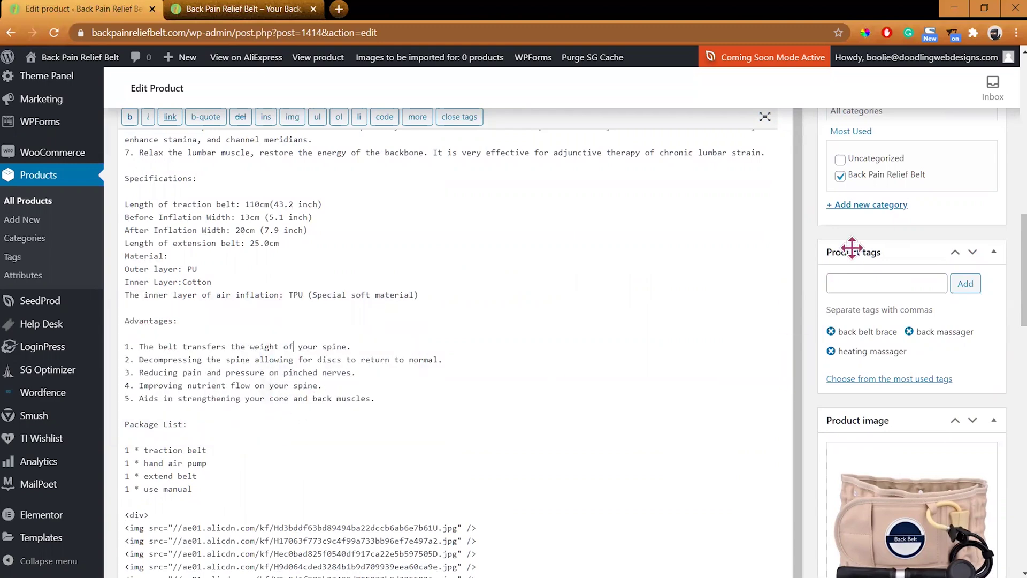
drag(1011, 245, 1011, 177)
click(977, 281)
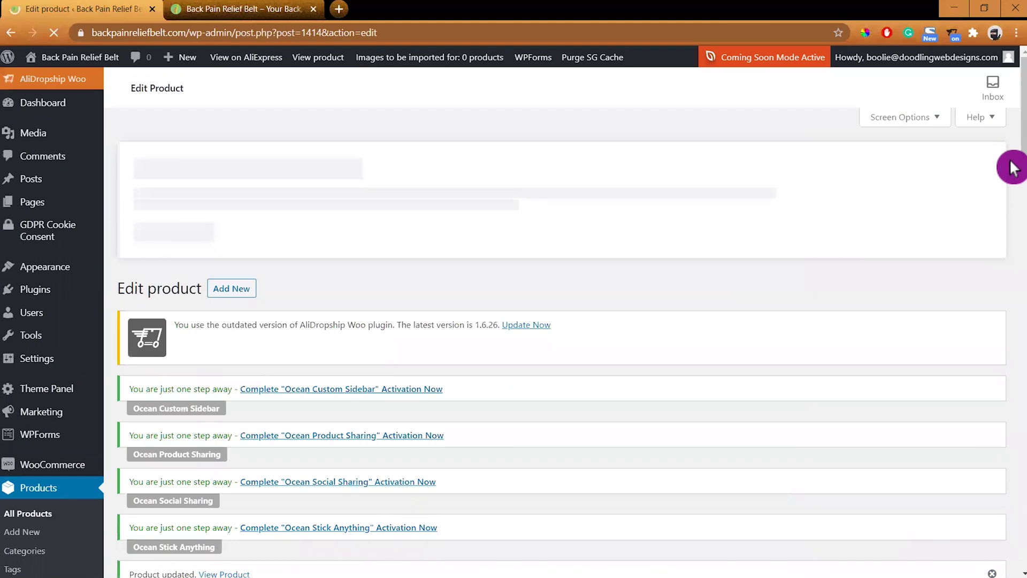
Step: Show the description in its visual view and insert the missing space before "Cotton" in the Inner Layer line
drag(1010, 152, 1004, 265)
click(756, 149)
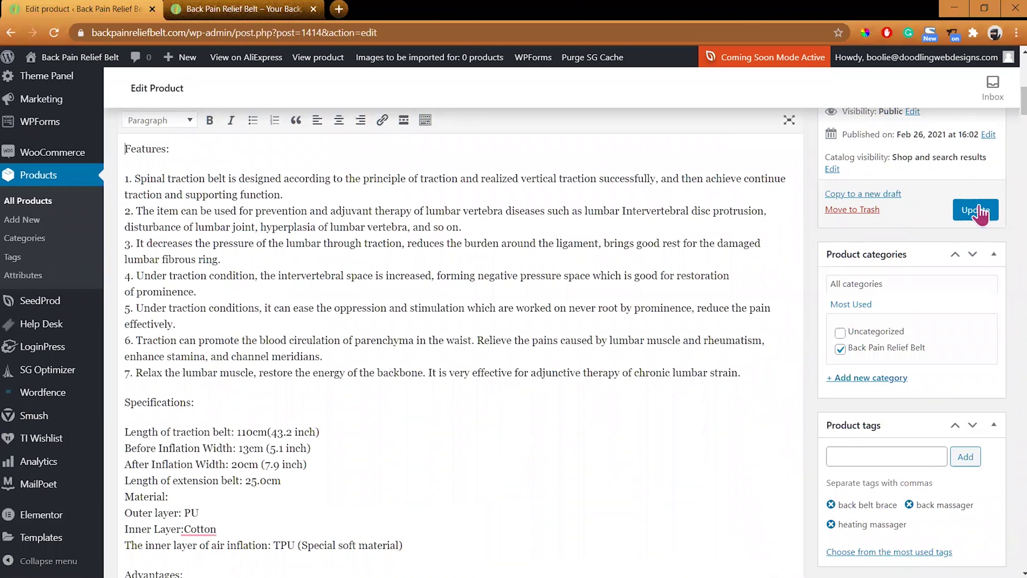
mouse_move(200, 529)
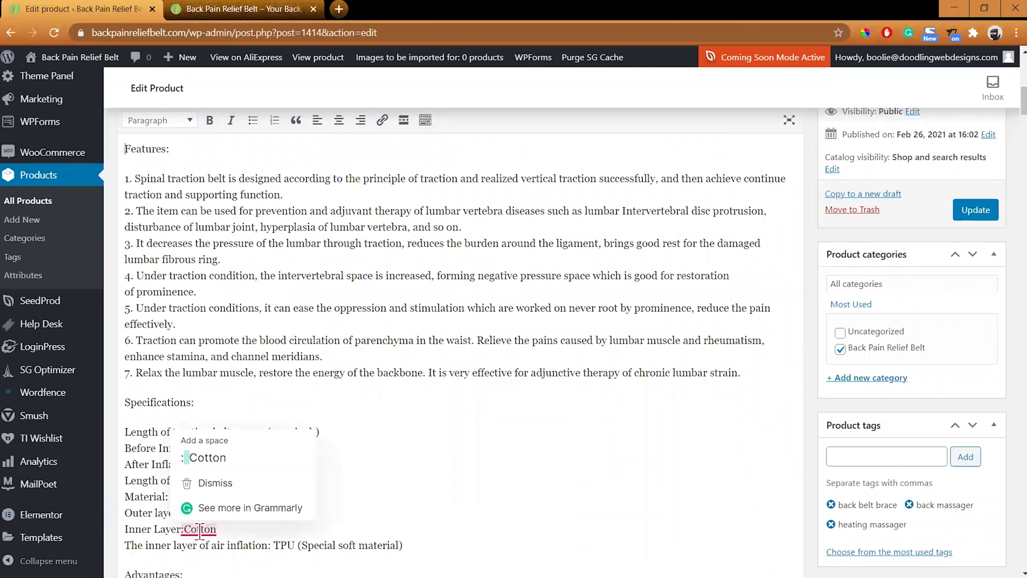
click(206, 457)
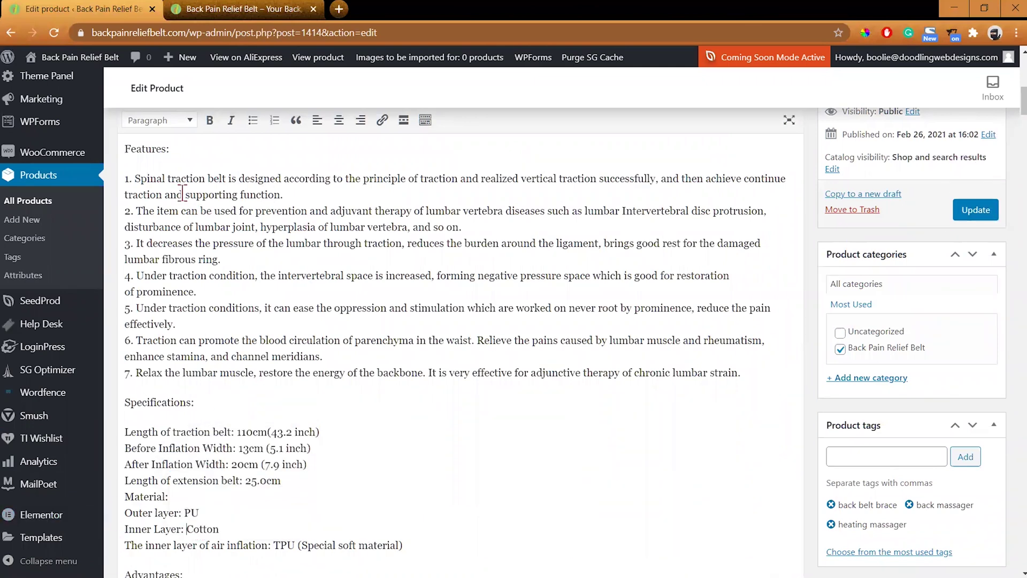
Step: Format the "Features:" and "Specifications:" lines of the product description as Heading 2
click(188, 122)
click(171, 198)
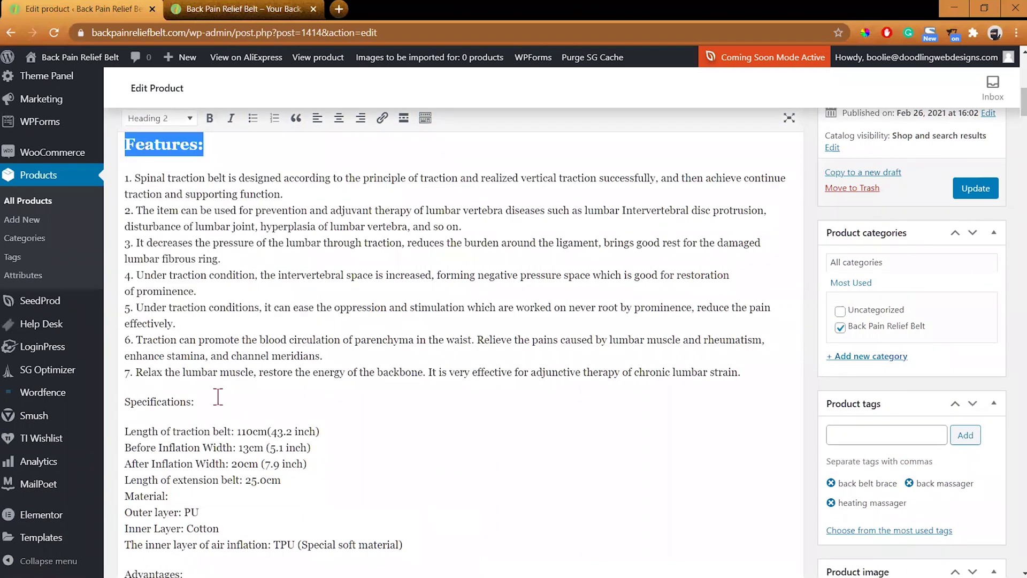
drag(218, 396, 118, 396)
click(192, 127)
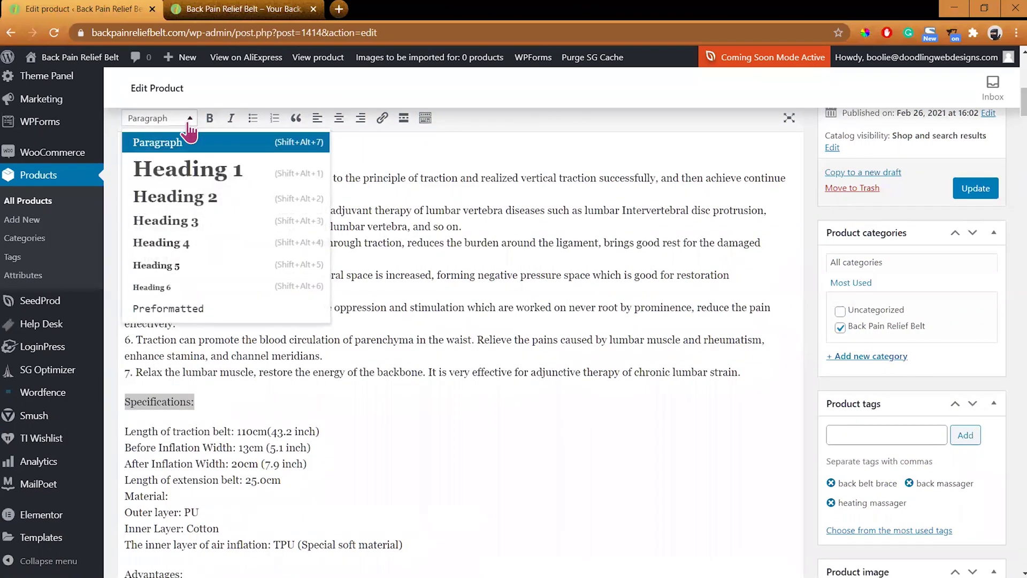
click(172, 206)
Step: Format the "Advantages:" and "Package List:" lines as Heading 2 and update the product
drag(1011, 110, 1011, 123)
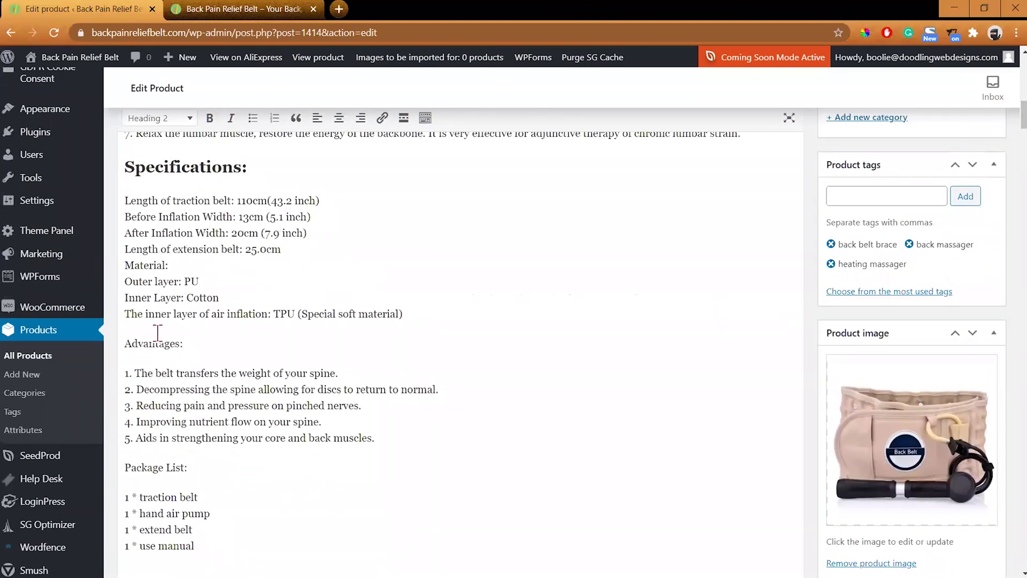
click(191, 123)
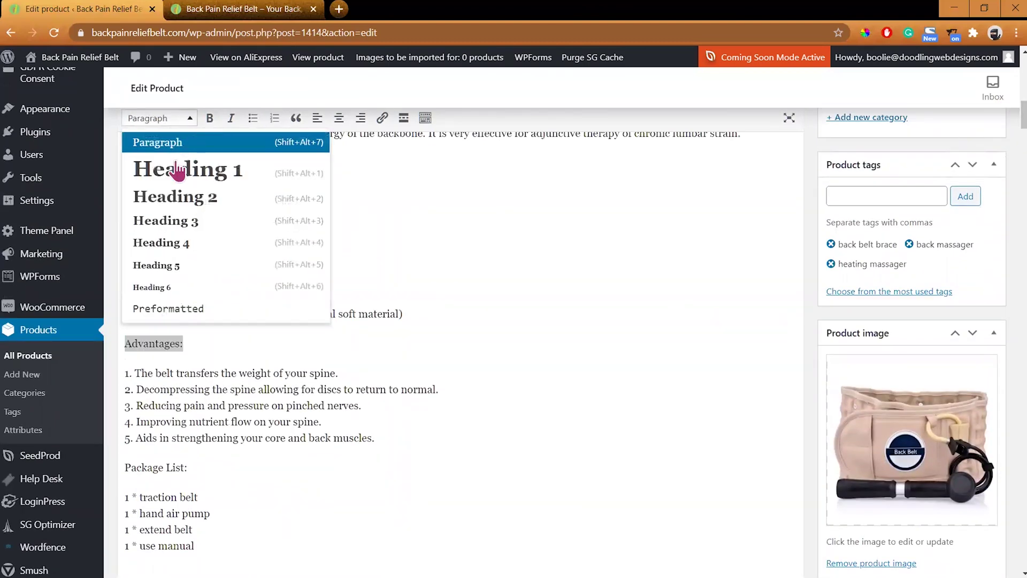
click(173, 195)
shift+click(115, 467)
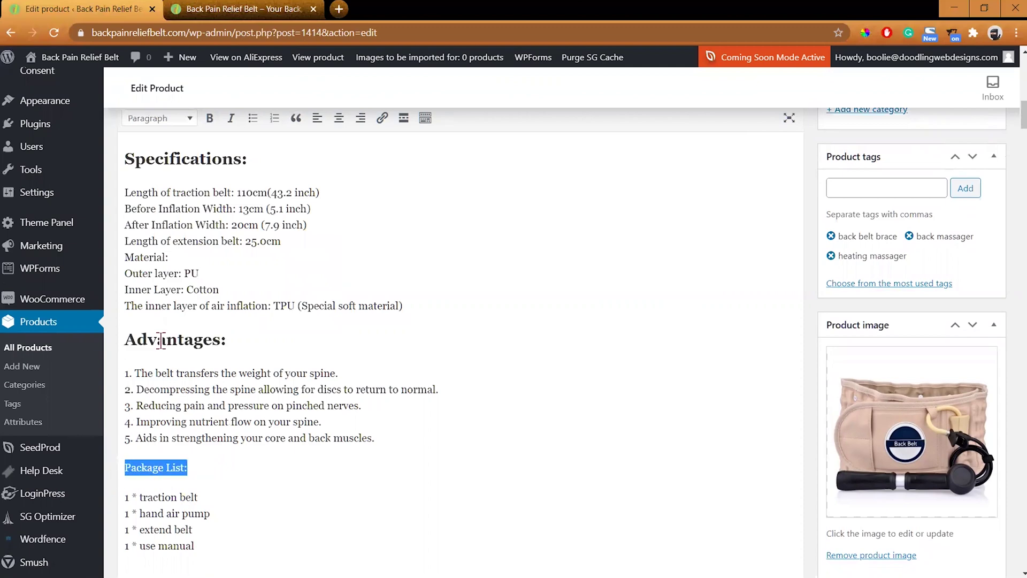
click(191, 123)
click(176, 198)
click(507, 443)
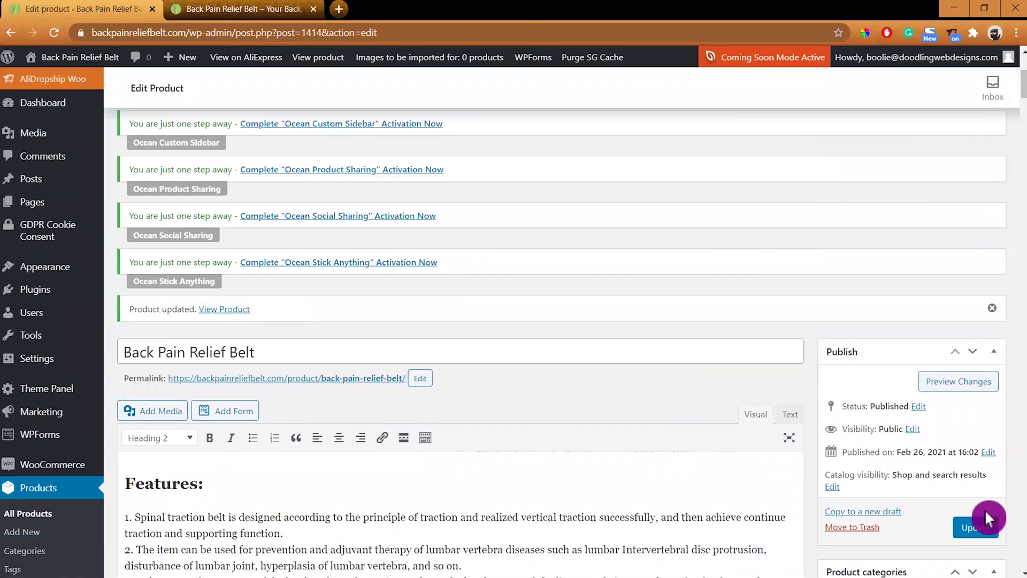
click(977, 527)
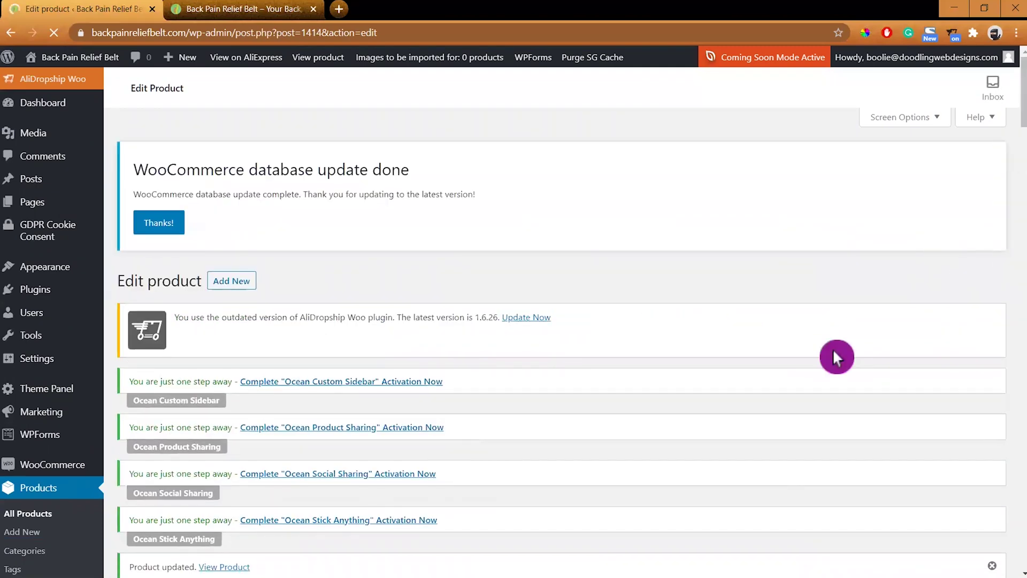
Step: Cut the Features heading and its seven numbered points out of the main product description
scroll(1012, 81, down, 10)
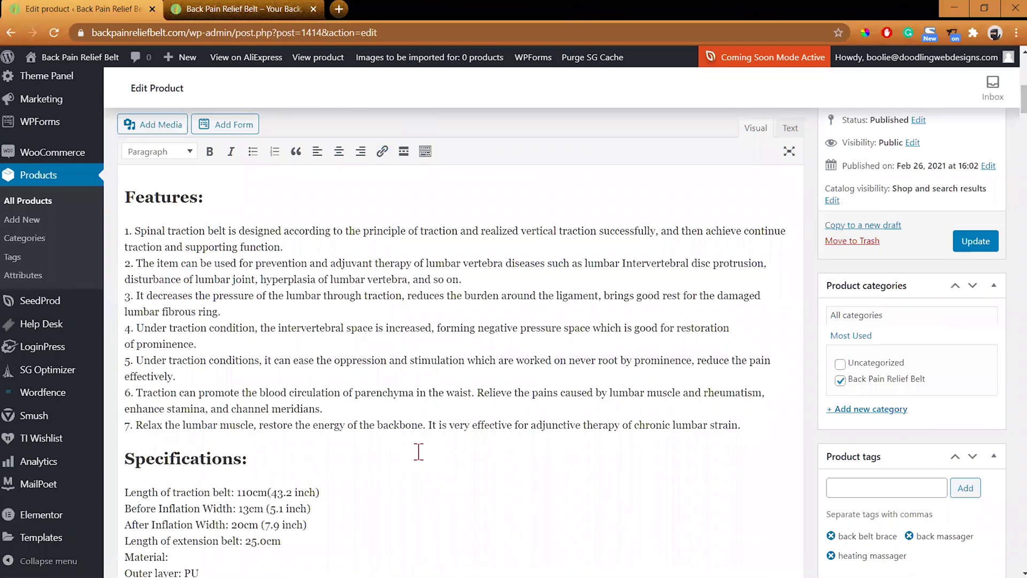
scroll(431, 483, down, 2)
scroll(333, 257, up, 4)
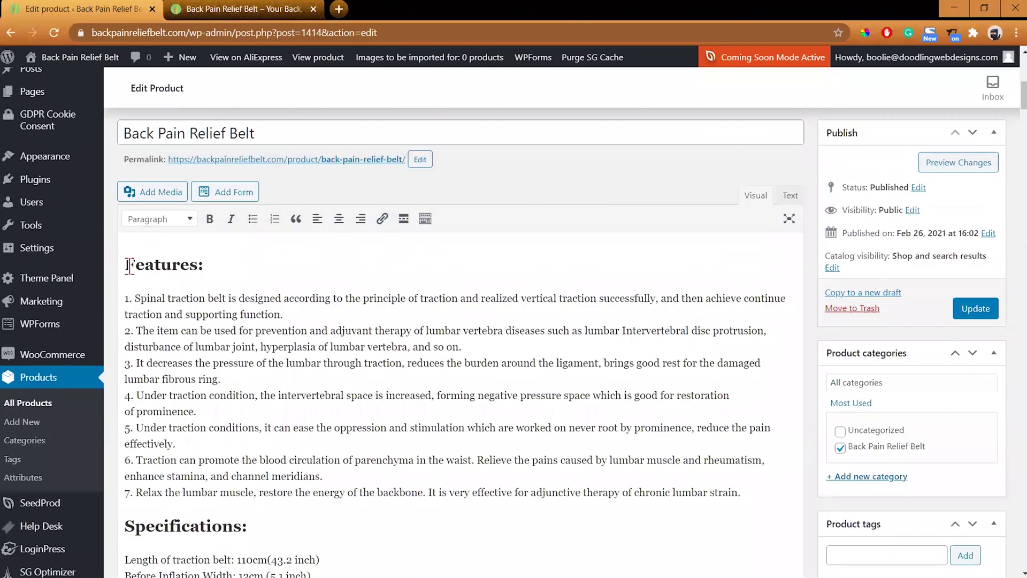
drag(137, 280, 758, 496)
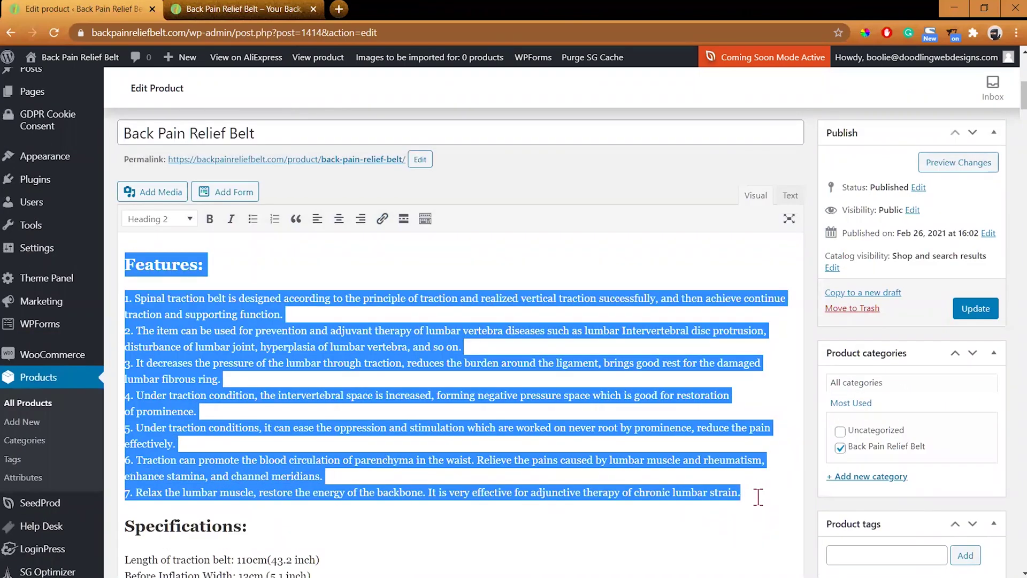
key(Delete)
key(Delete)
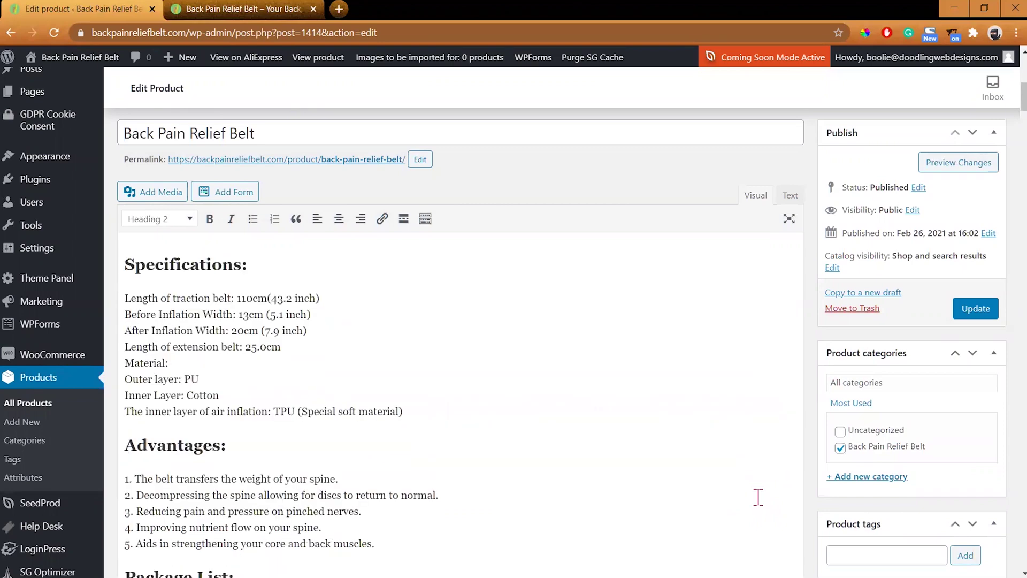
Step: Paste the cut Features section into the product short description and update the product
drag(1016, 91, 939, 551)
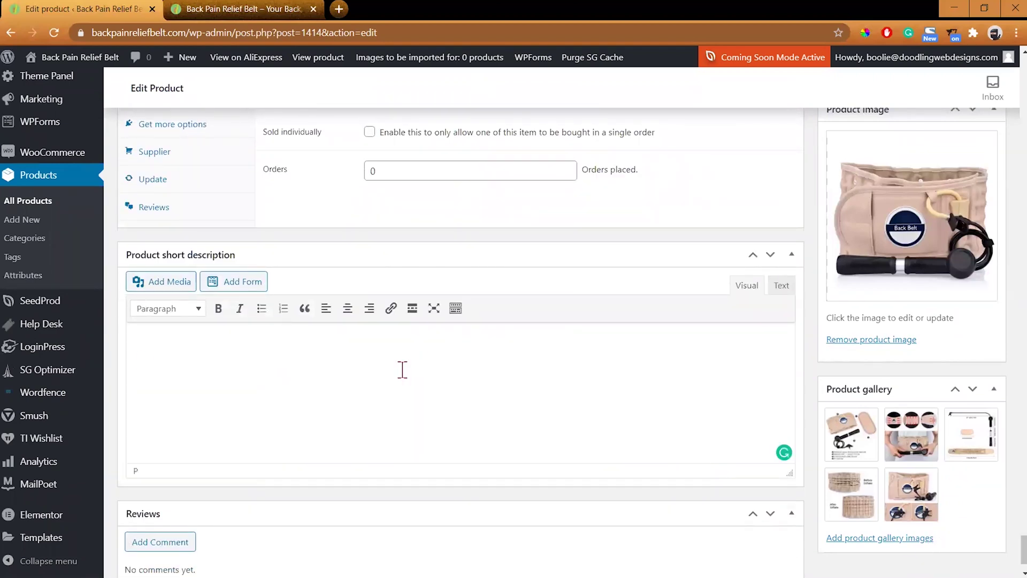
key(ctrl+v)
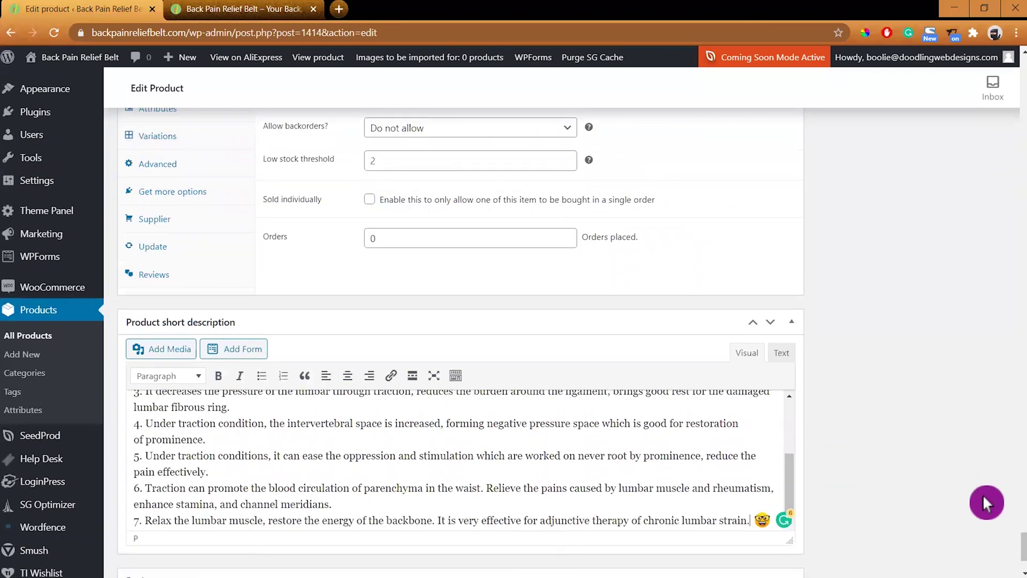
scroll(1011, 535, up, 8)
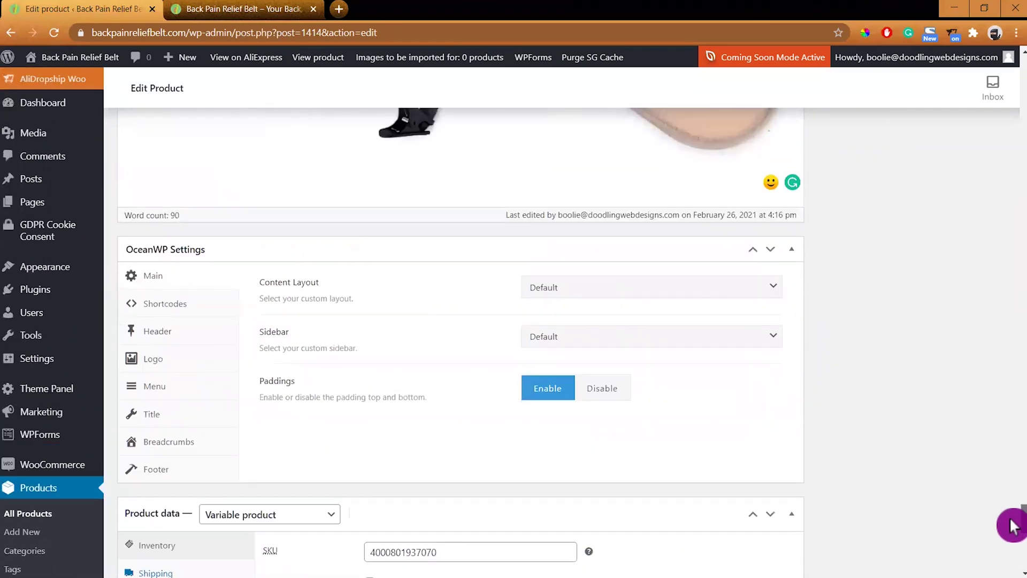
scroll(1013, 524, up, 1)
drag(1011, 518, 1005, 80)
click(974, 322)
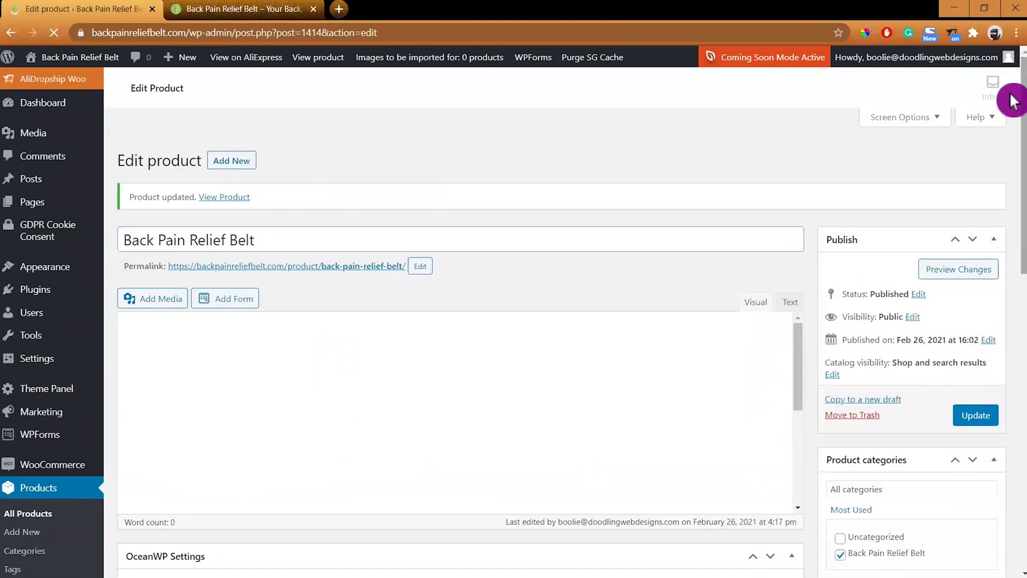
Step: In the product data's review import settings, set the translation language to English and import the reviews
drag(1009, 91, 1008, 545)
scroll(525, 438, down, 5)
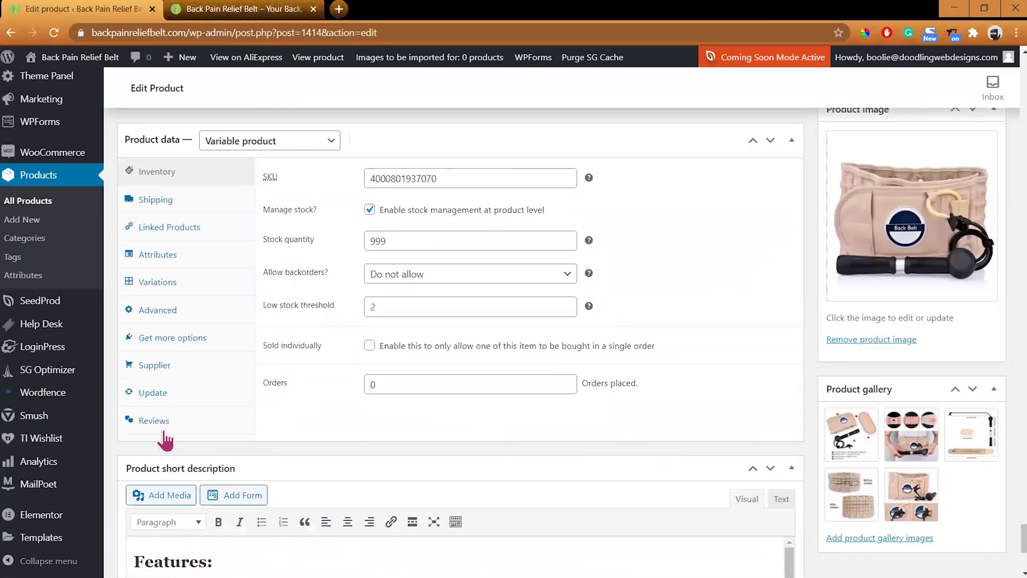
click(154, 420)
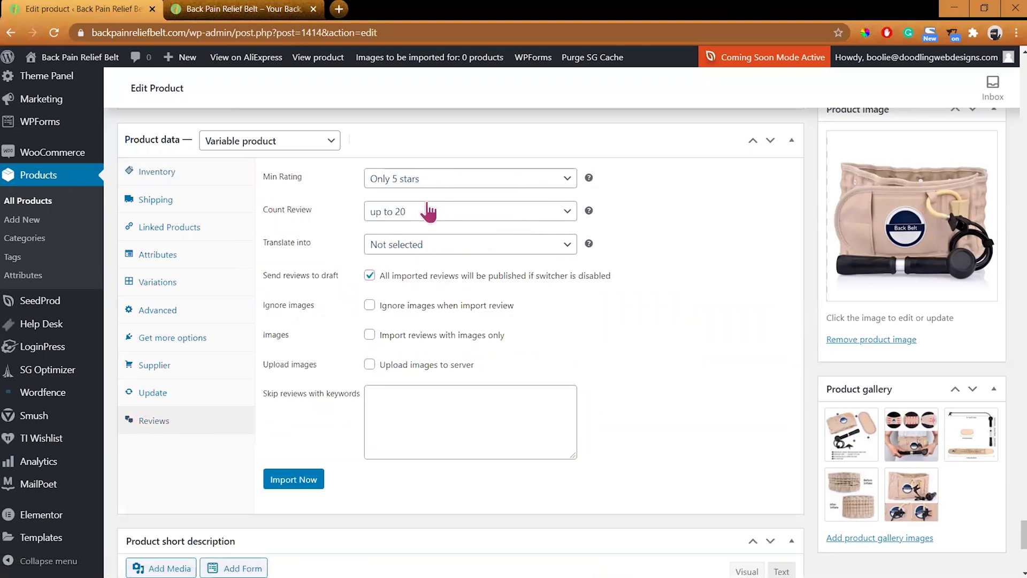
click(567, 245)
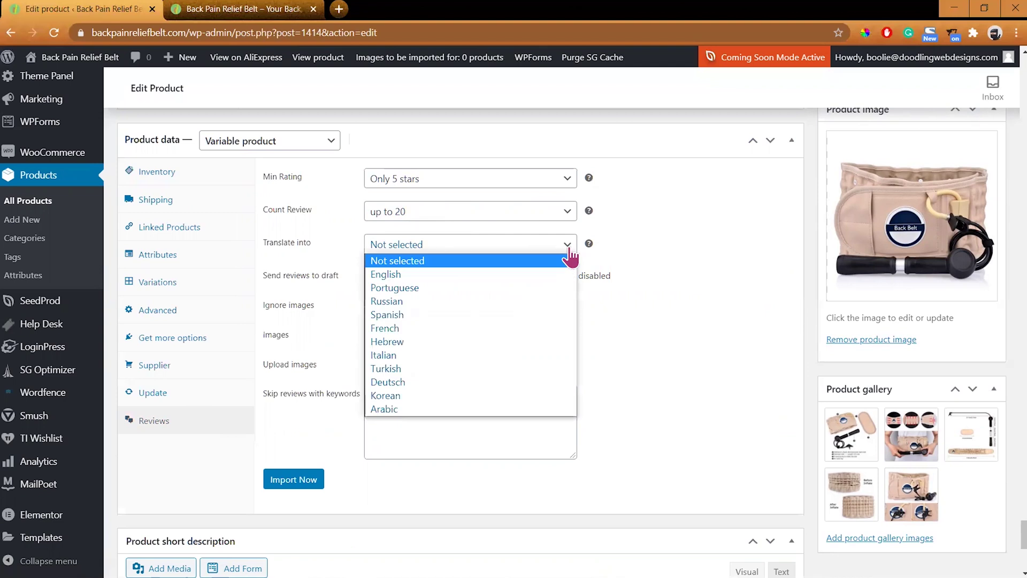
click(538, 274)
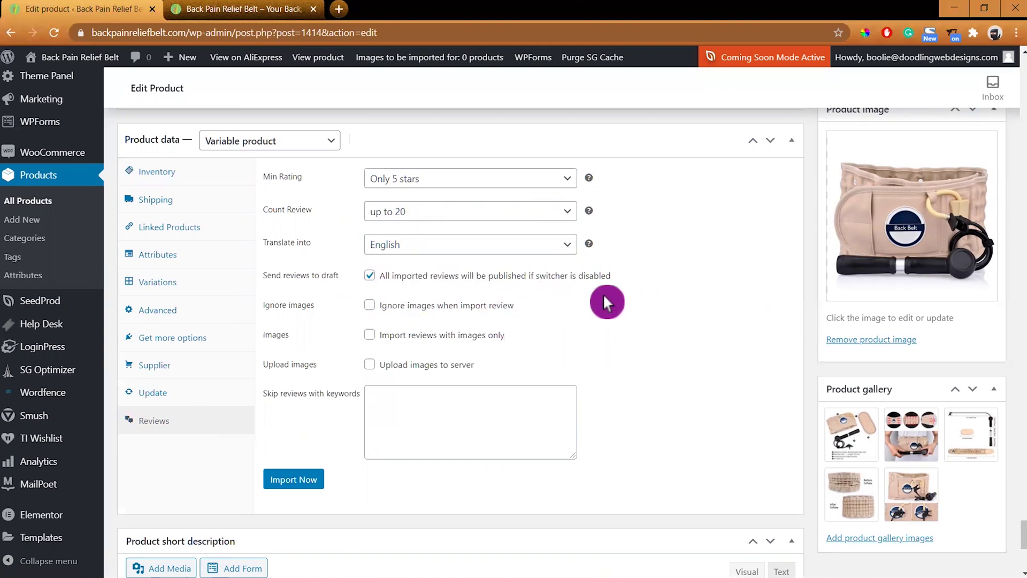
click(305, 484)
click(294, 485)
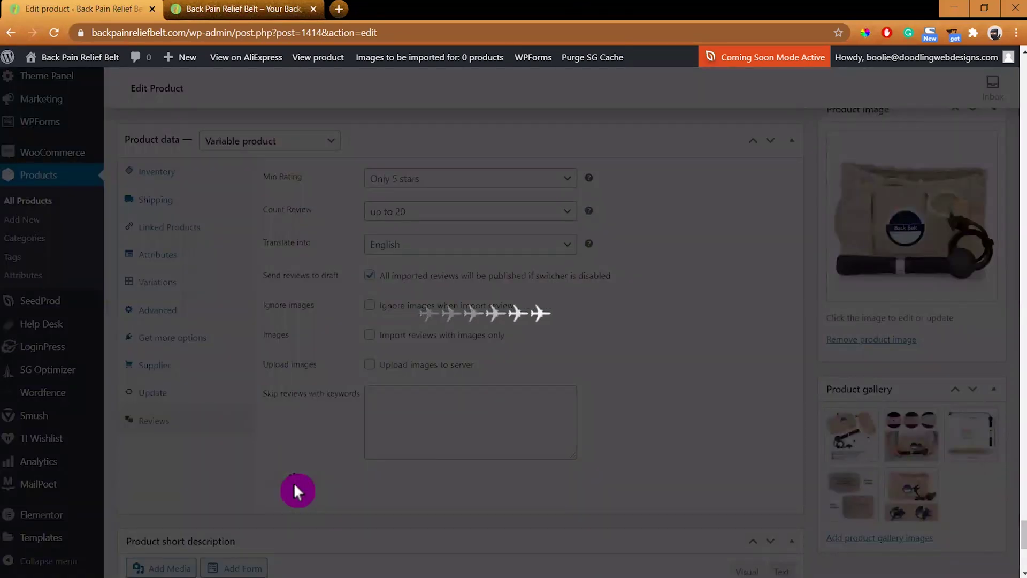
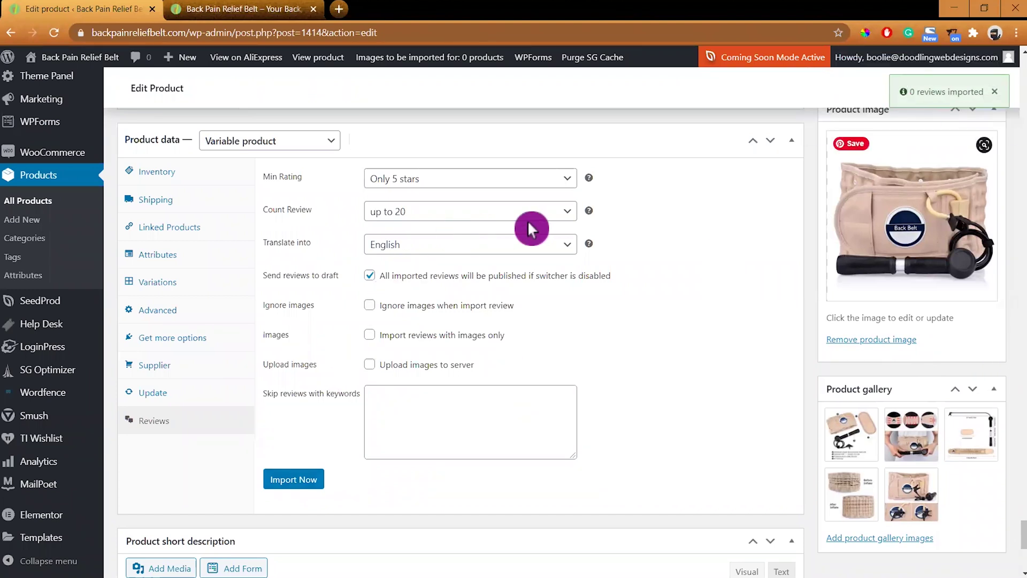
Step: Set the review count to up to 60 and try the review import again
click(567, 212)
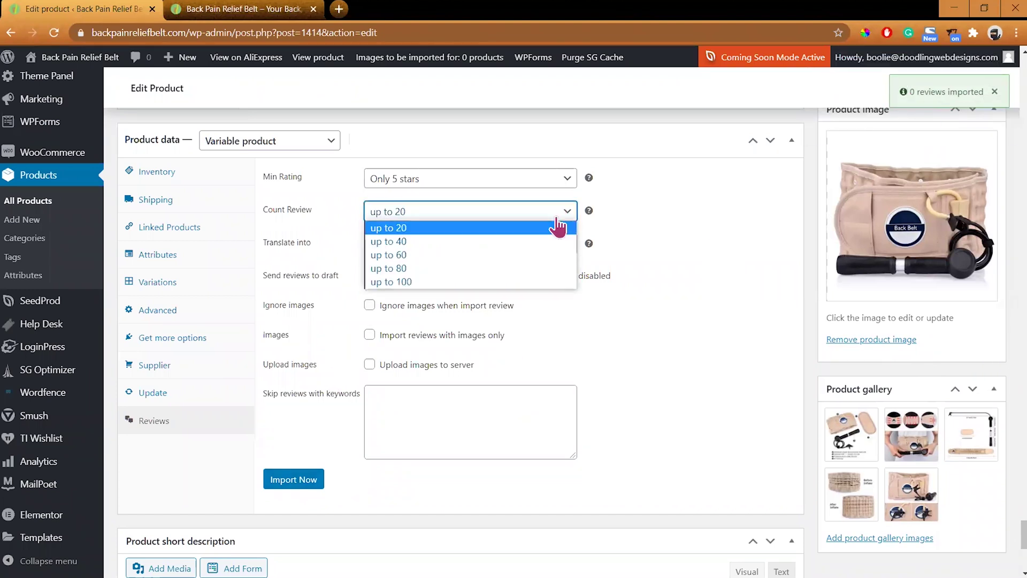
click(435, 255)
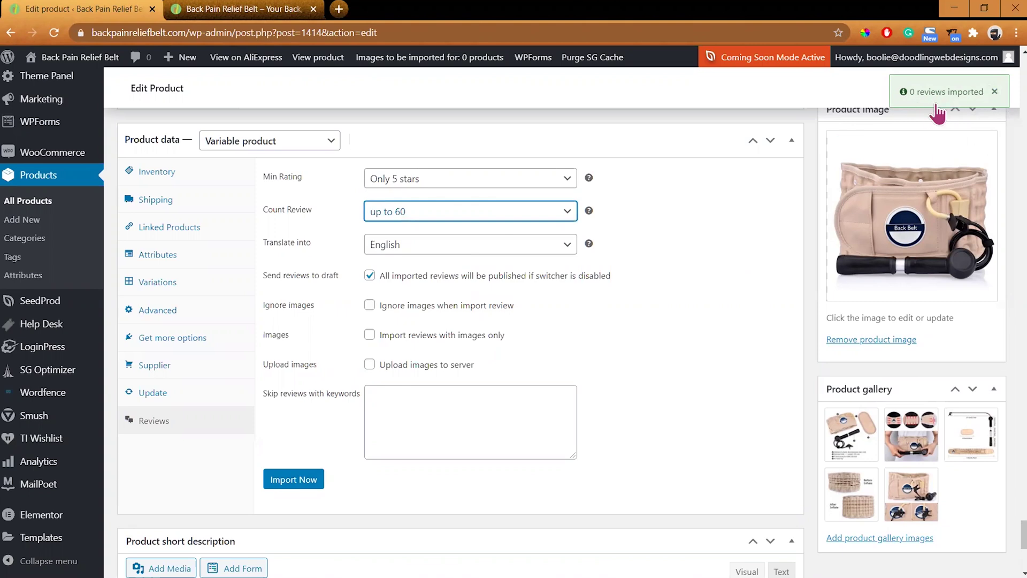
click(639, 279)
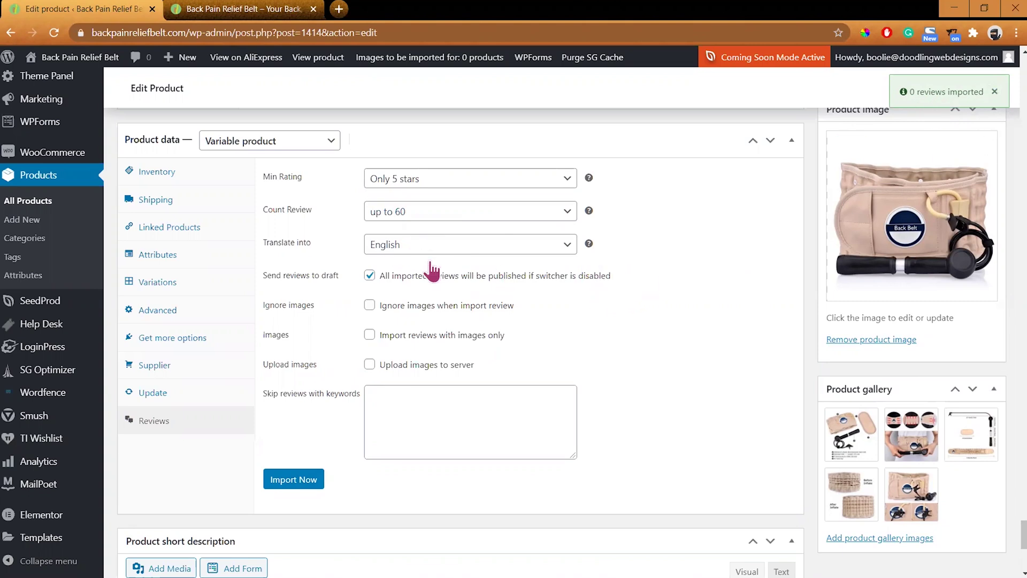
click(286, 481)
Step: Set the minimum rating to 4 stars and higher and the review count to up to 20, and retry the import
click(561, 184)
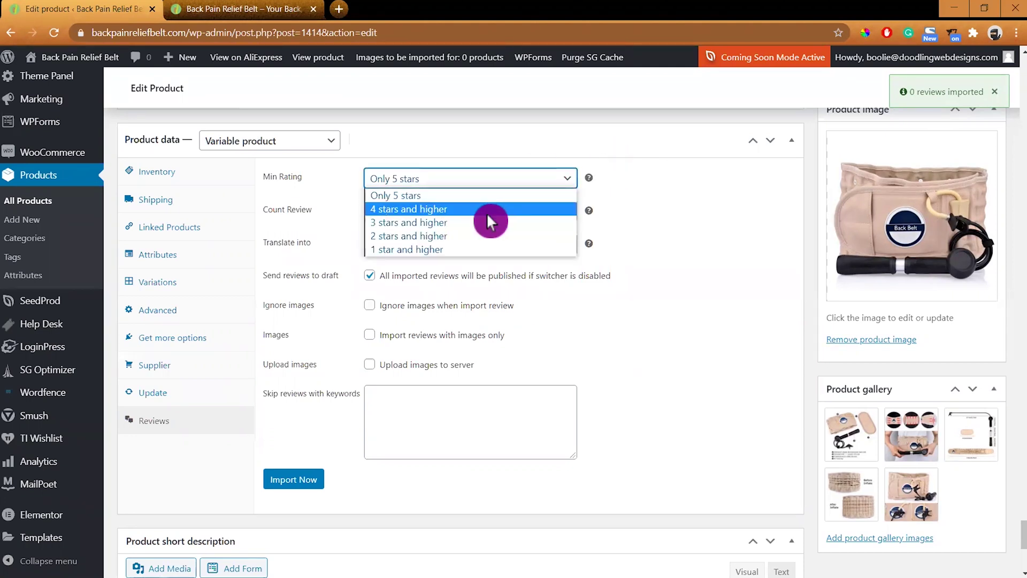
click(487, 216)
click(568, 216)
click(470, 227)
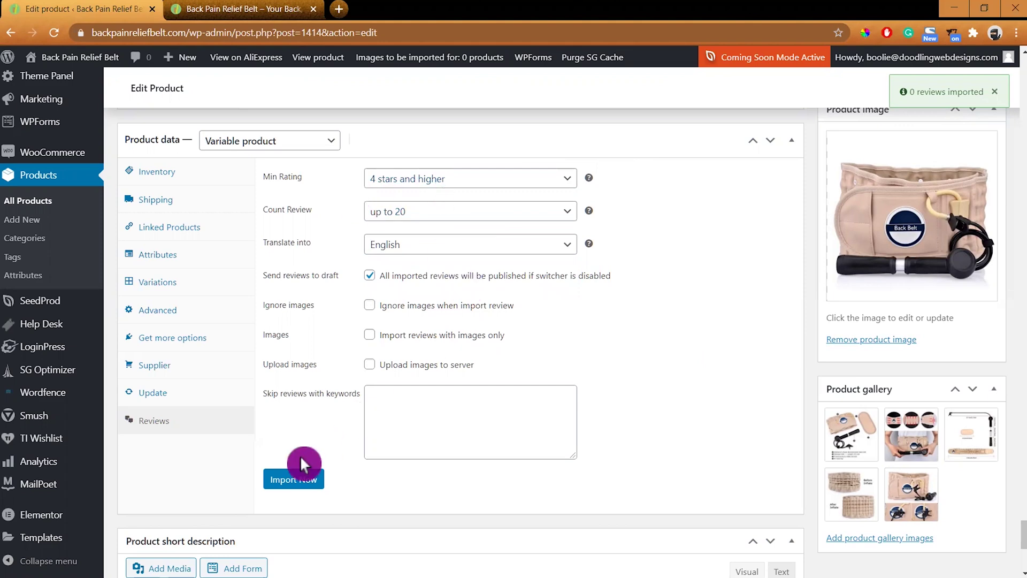
click(293, 478)
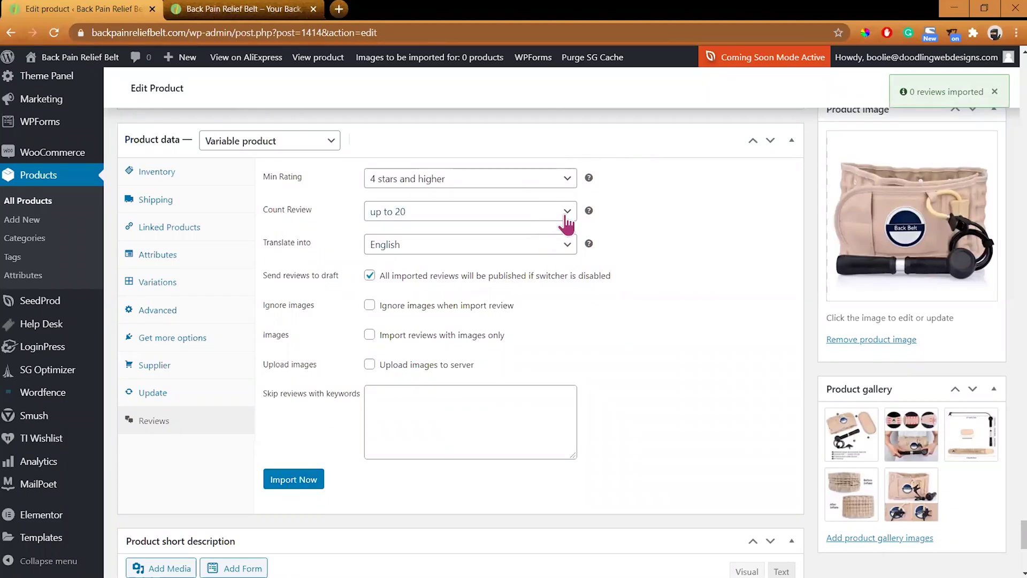
Step: Set the review count to up to 100 and run the review import once more
click(566, 214)
click(522, 286)
click(295, 479)
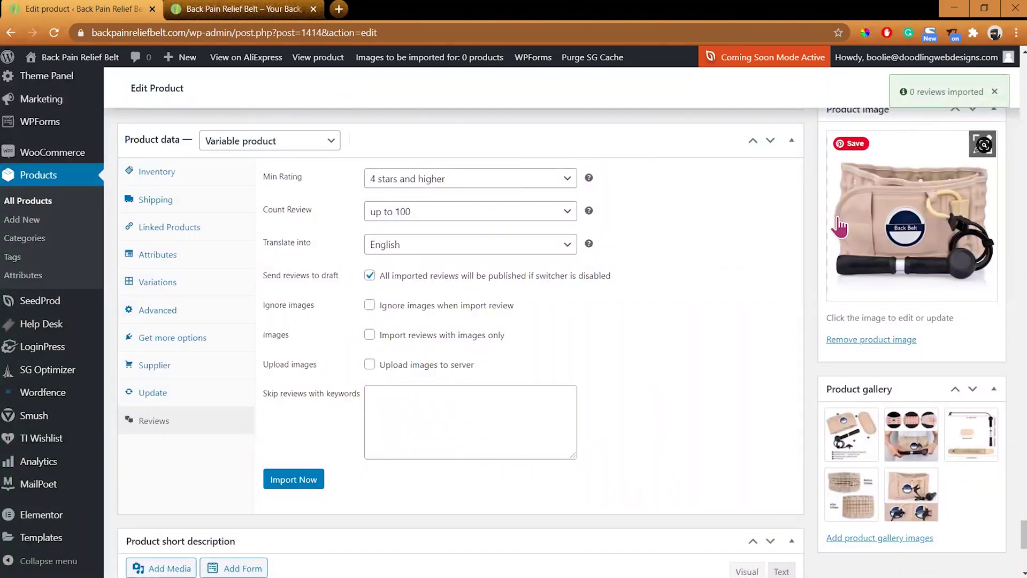
Step: Open the site's comments list and check it for imported product reviews
scroll(717, 298, up, 10)
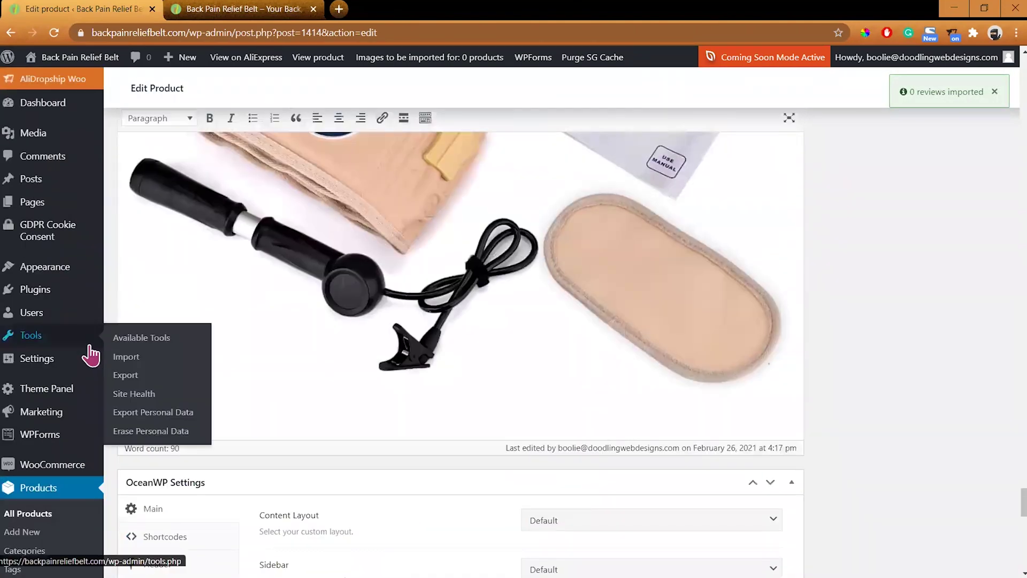
click(41, 161)
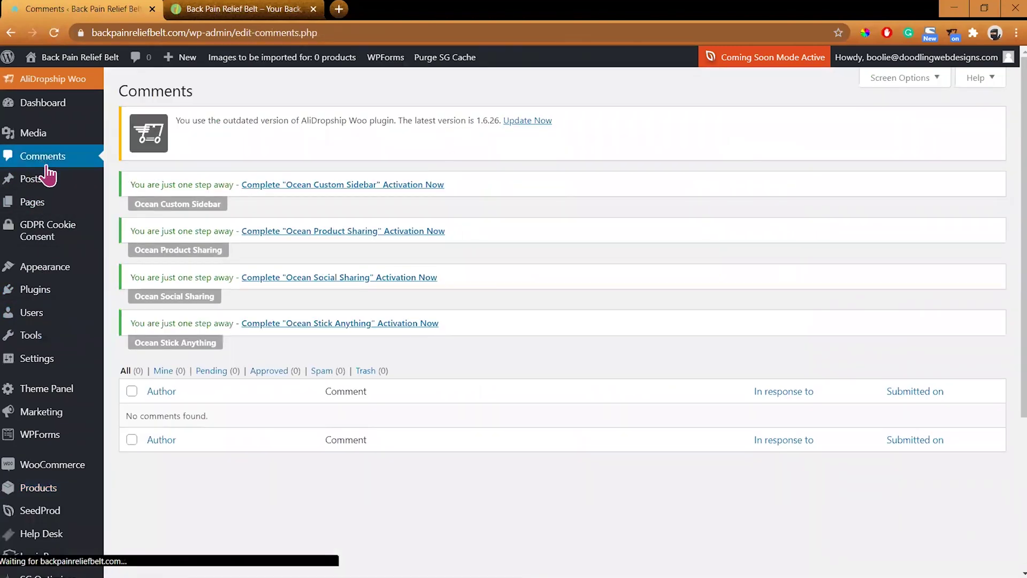
click(324, 474)
Step: Switch to the storefront and open the Back Pain Relief Belt product page from the shop
click(214, 8)
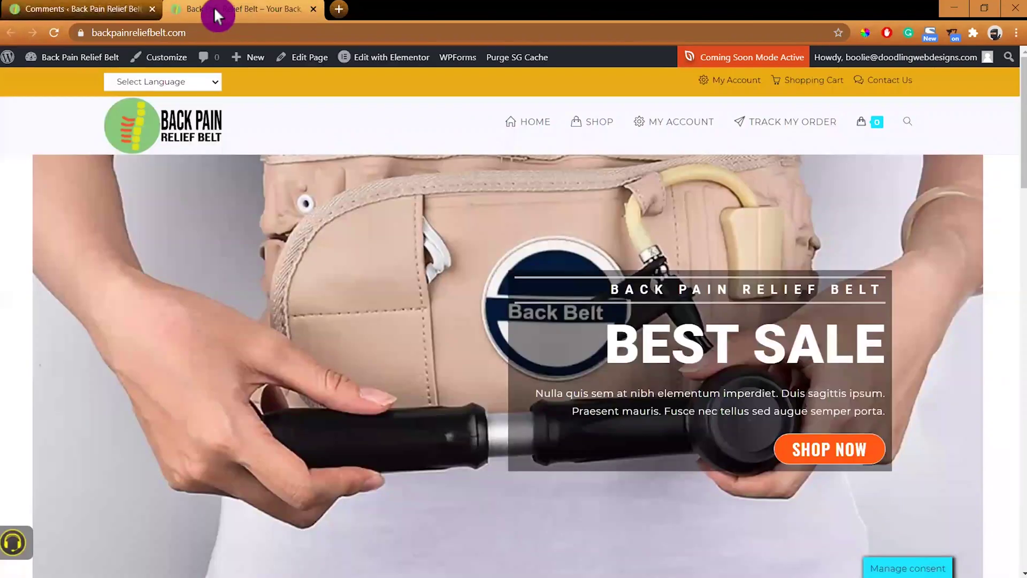
click(591, 126)
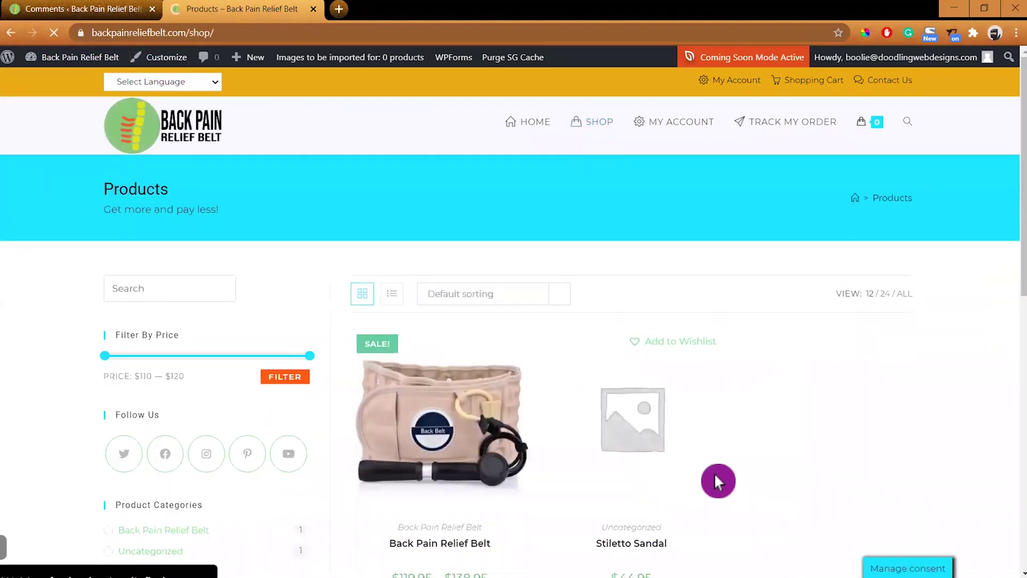
scroll(766, 467, down, 3)
mouse_move(640, 327)
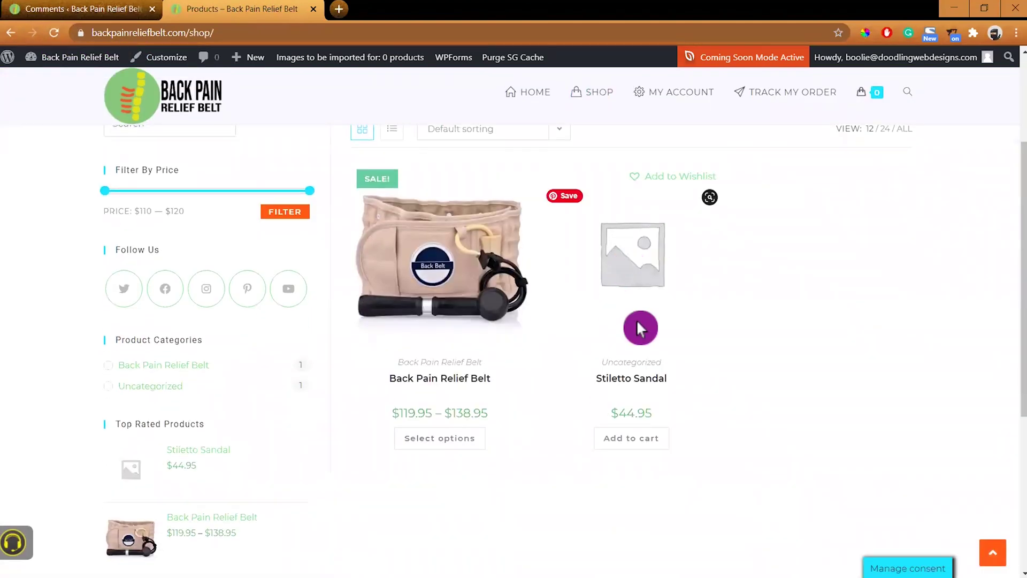
mouse_move(499, 401)
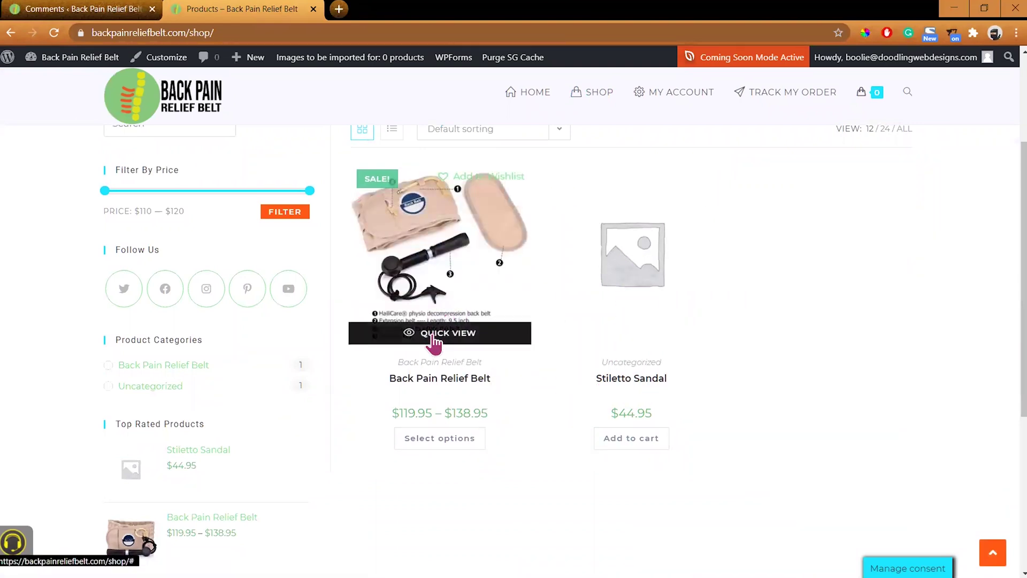
click(434, 381)
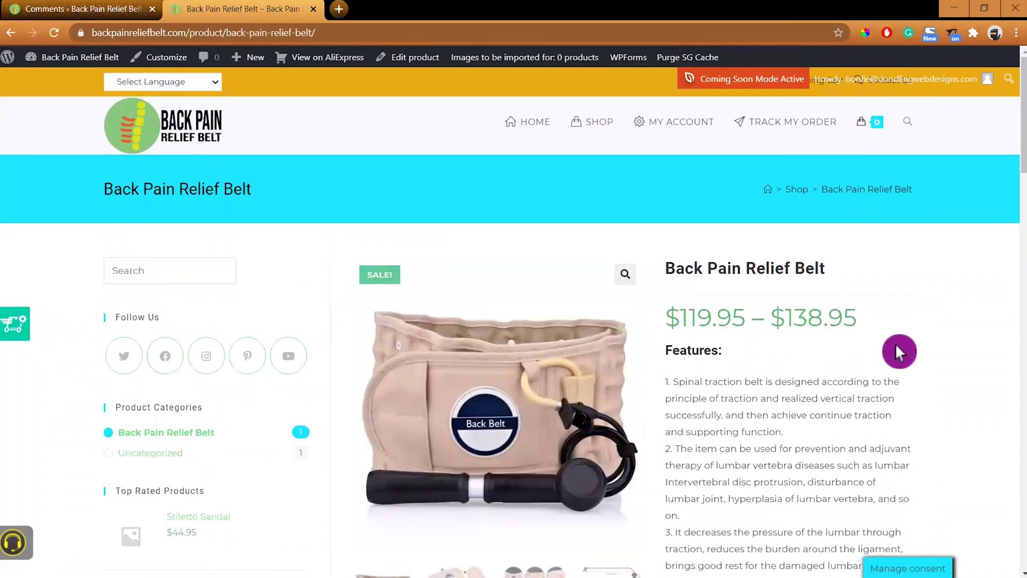
Step: Examine the Back Pain Relief Belt product page, including its features, shipping options, specifications, package list and description images
scroll(965, 369, down, 1)
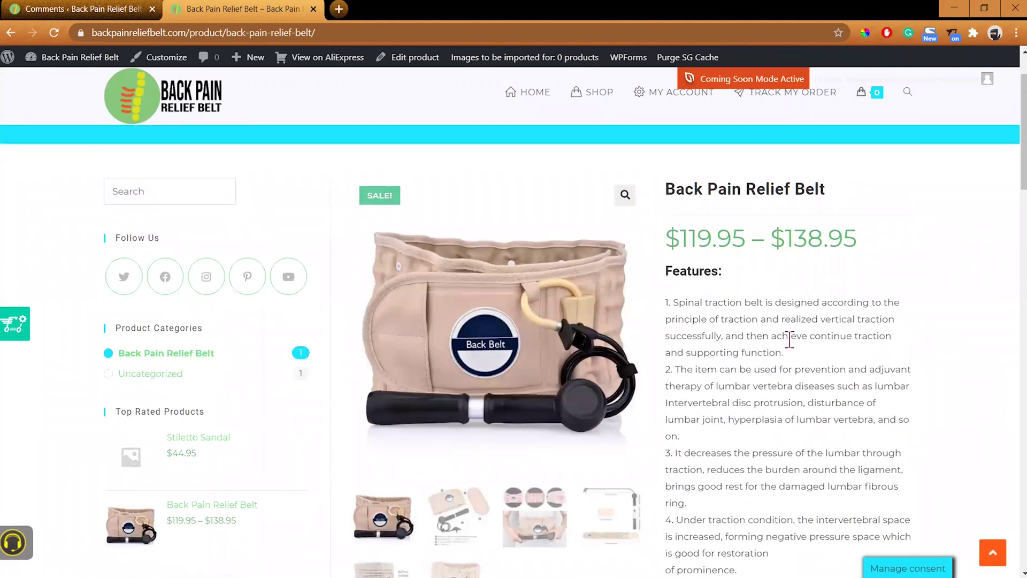
scroll(788, 463, down, 3)
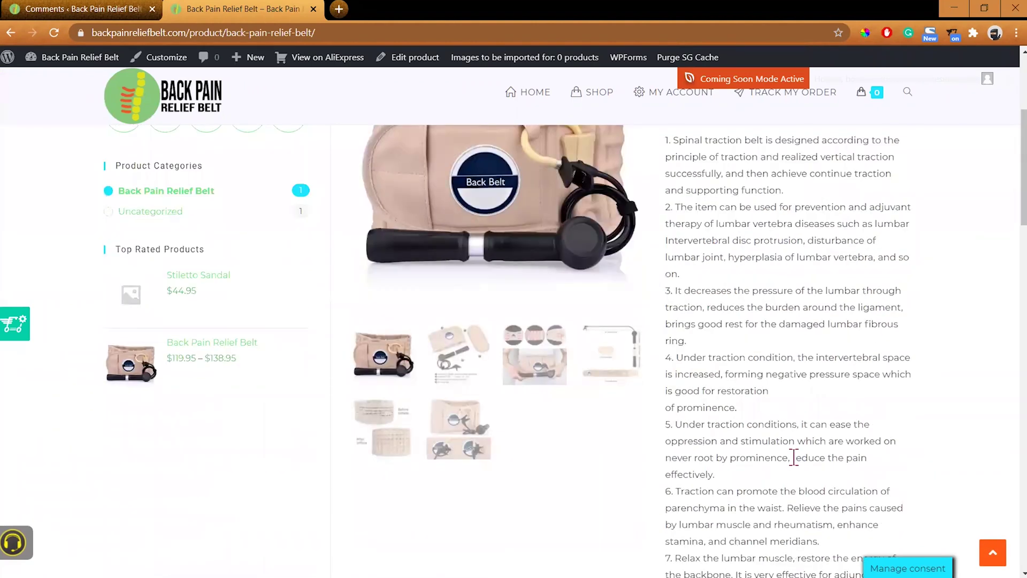
scroll(851, 409, down, 8)
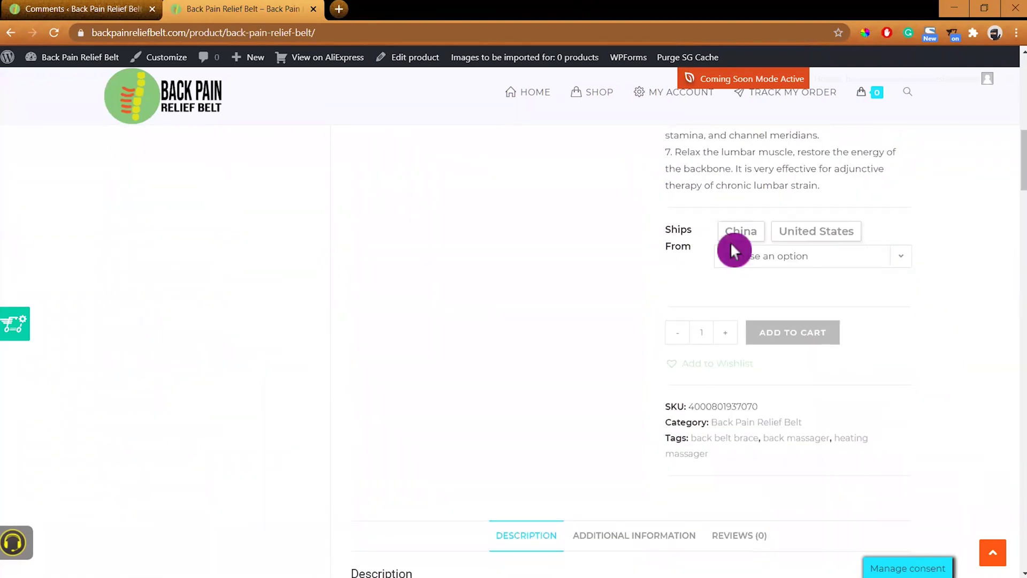
scroll(948, 368, down, 3)
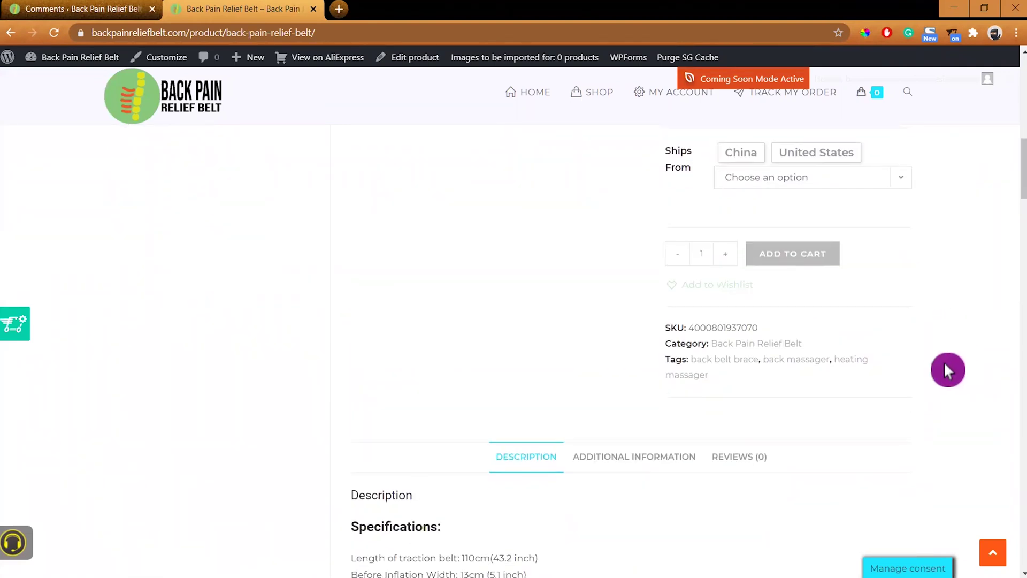
scroll(945, 364, down, 5)
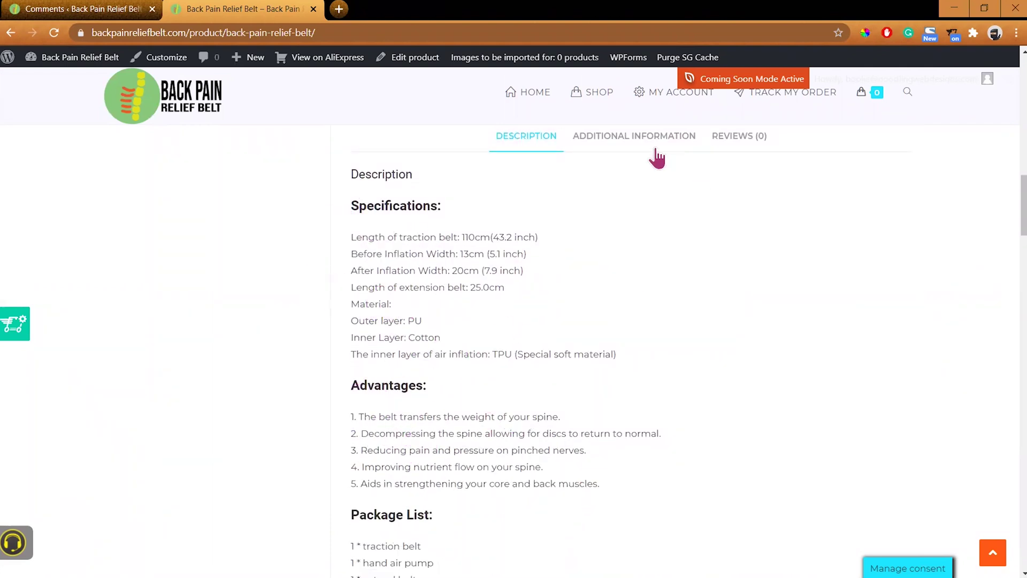
scroll(789, 265, down, 4)
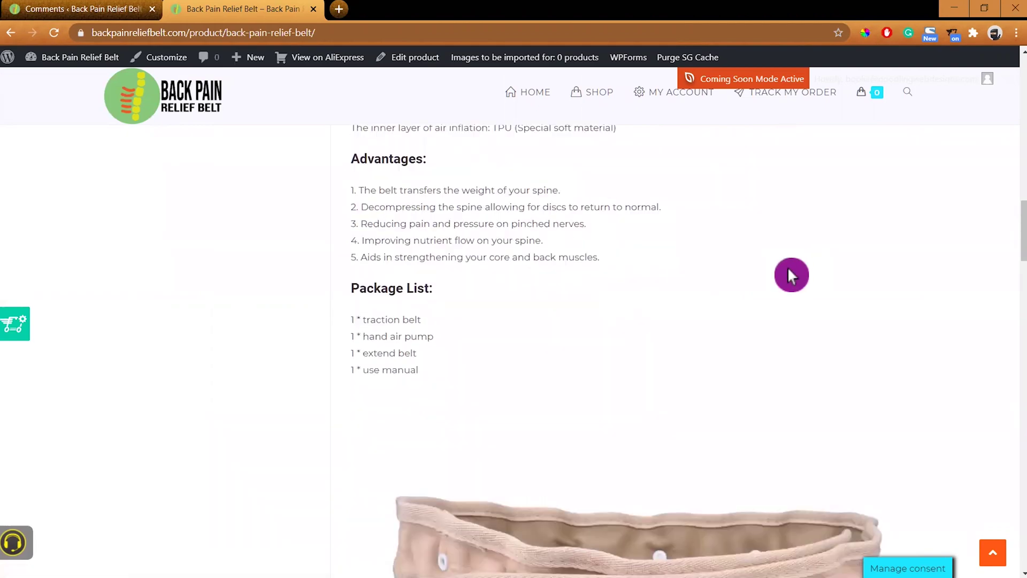
scroll(789, 270, down, 7)
drag(1010, 273, 1006, 453)
scroll(1008, 456, down, 10)
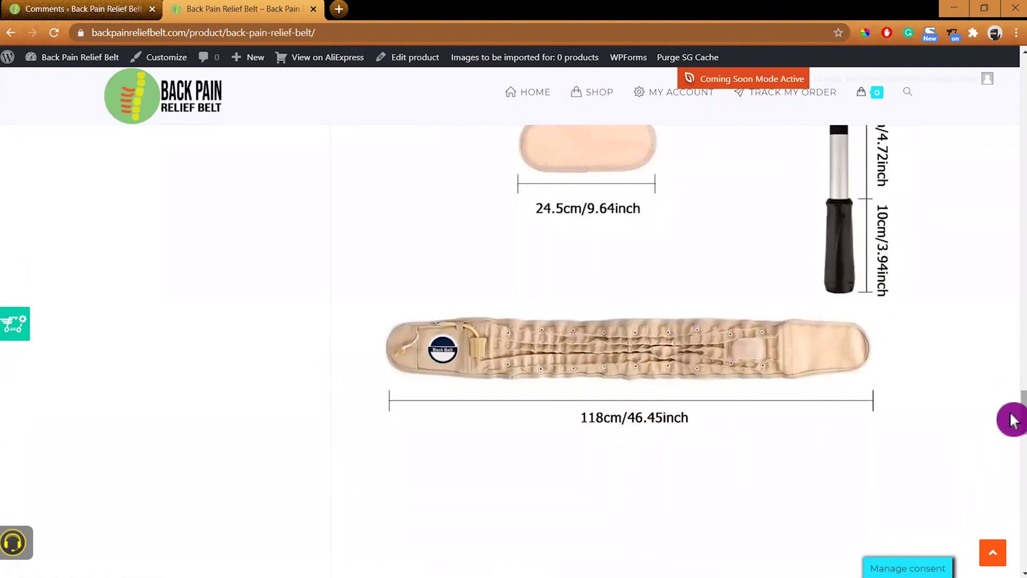
scroll(1011, 419, down, 15)
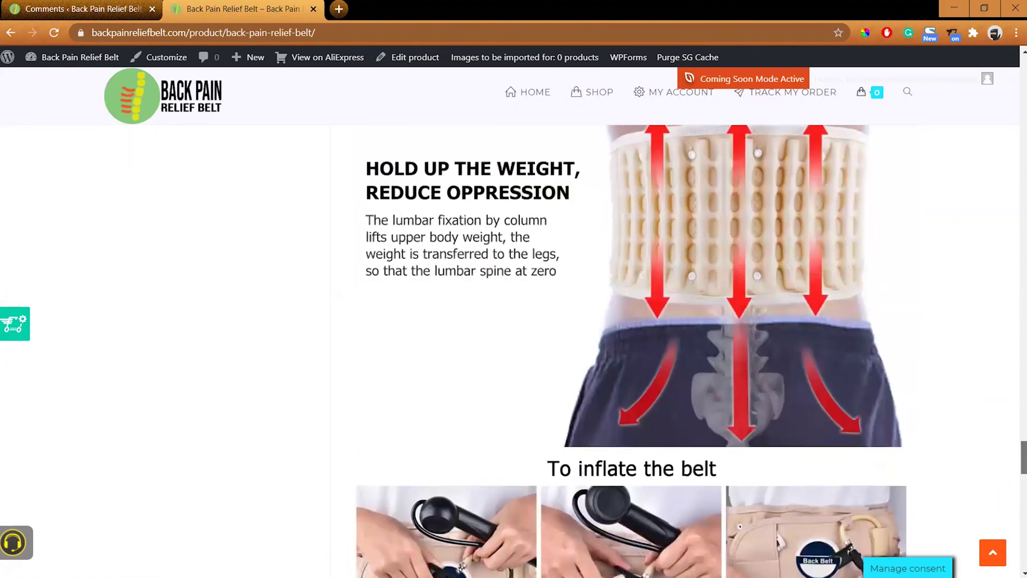
drag(1010, 457, 1012, 535)
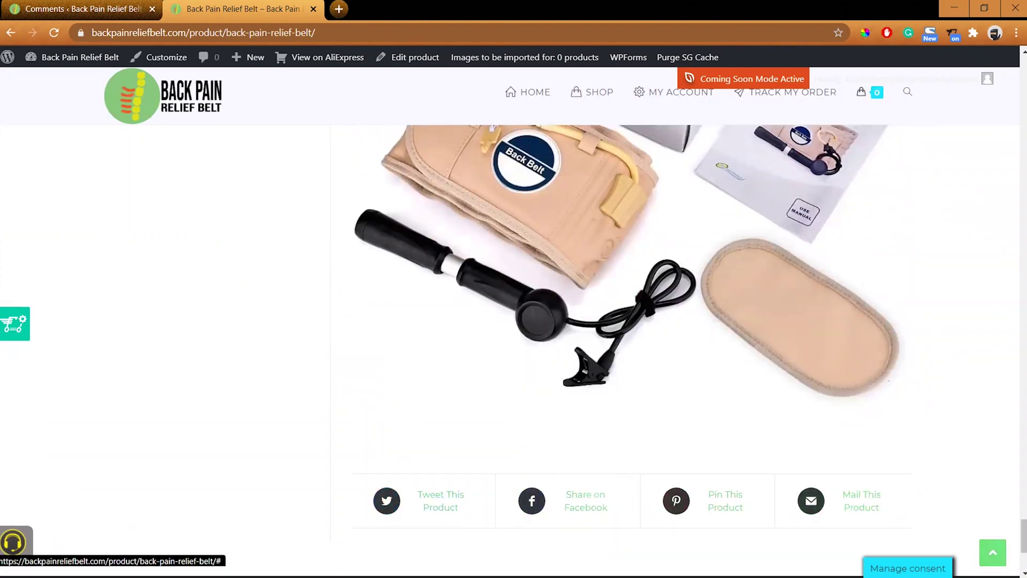
click(993, 552)
Step: Return to the site admin's product list and move the Back Pain Relief Belt product to the trash
click(89, 16)
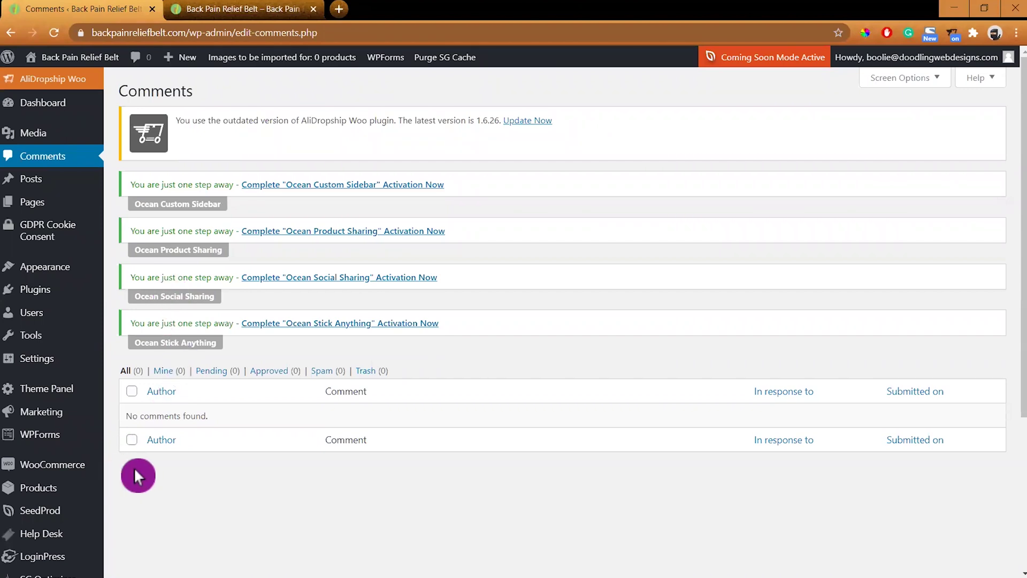
scroll(135, 467, down, 3)
mouse_move(43, 364)
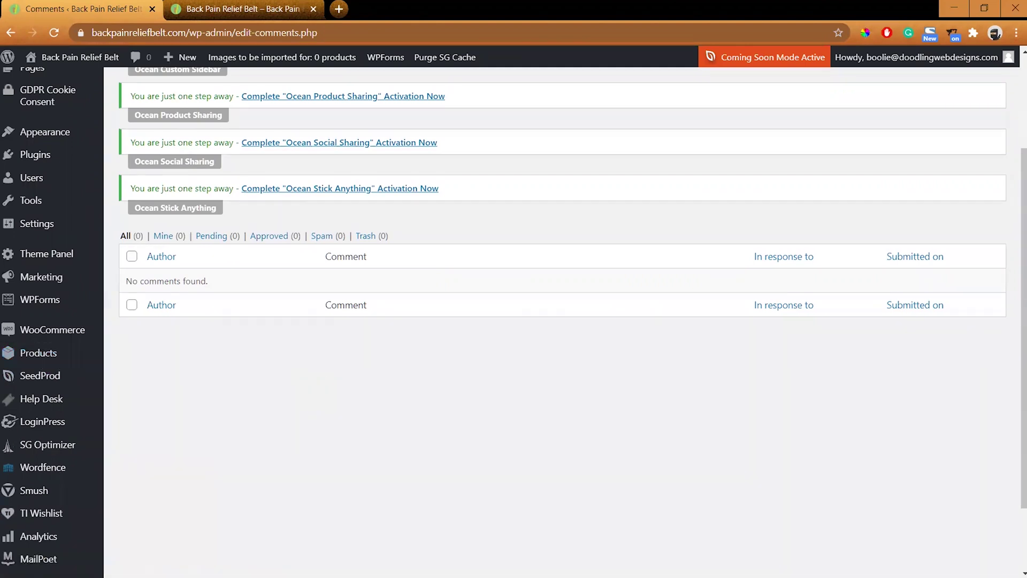
click(130, 384)
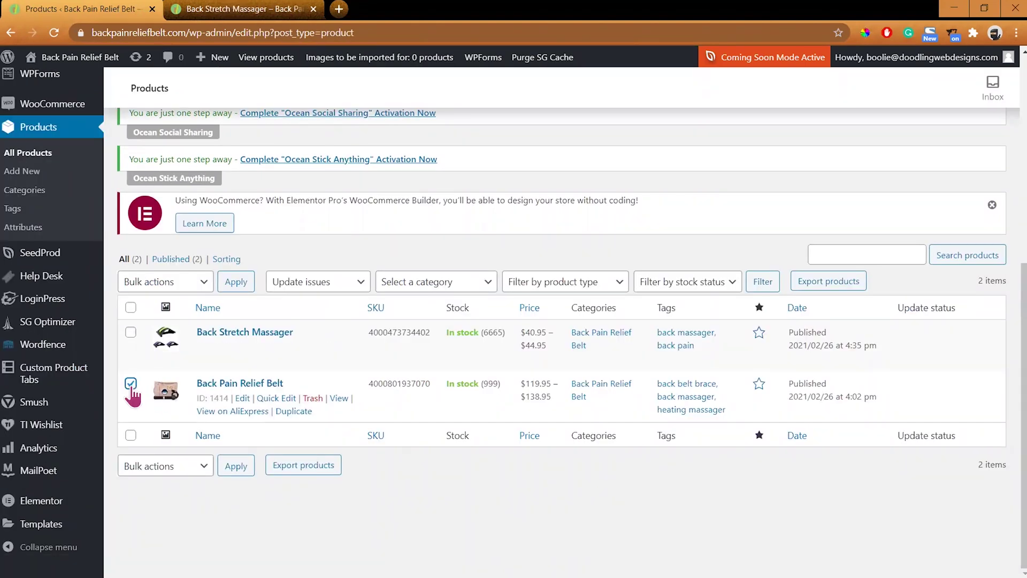
click(160, 282)
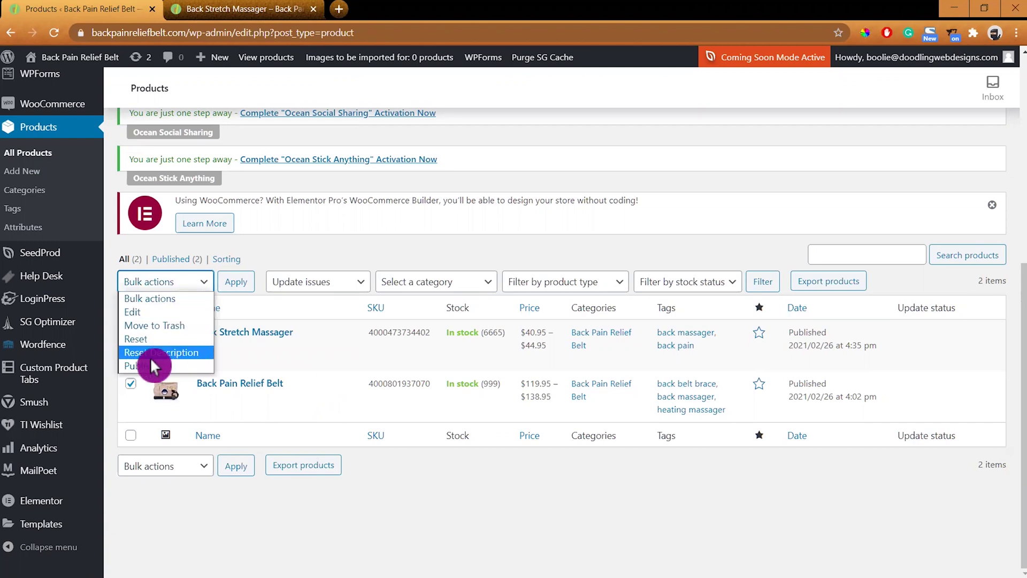
click(160, 325)
click(231, 289)
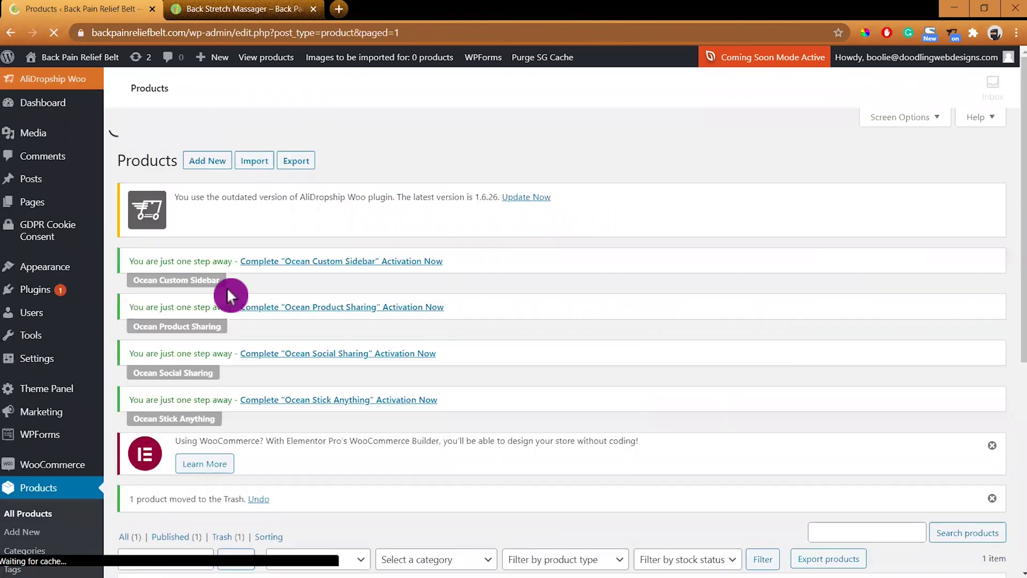
Step: Display the trashed products and empty the trash to delete the Back Pain Relief Belt permanently
scroll(304, 464, down, 6)
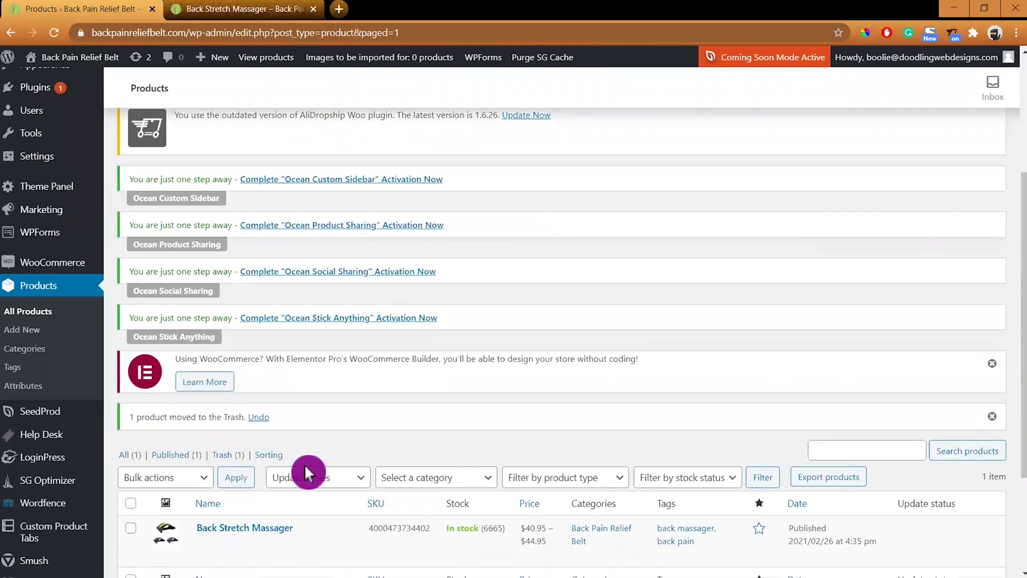
click(235, 318)
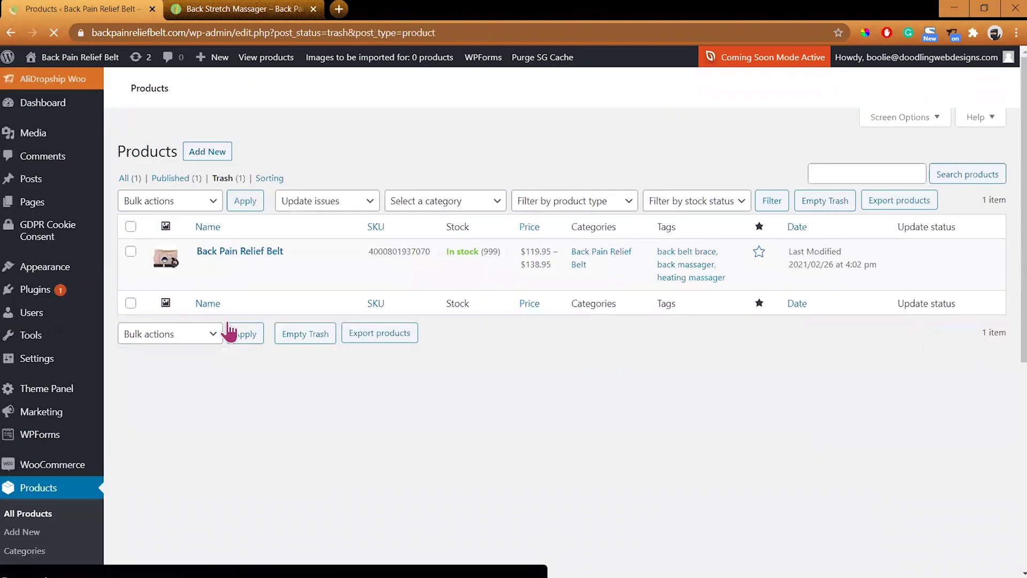
scroll(239, 417, down, 7)
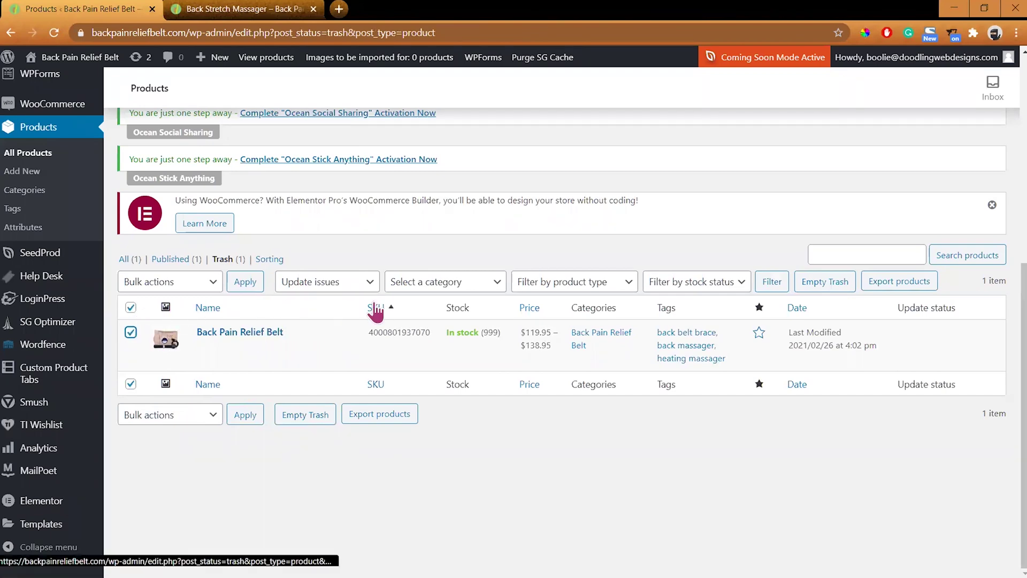
click(820, 288)
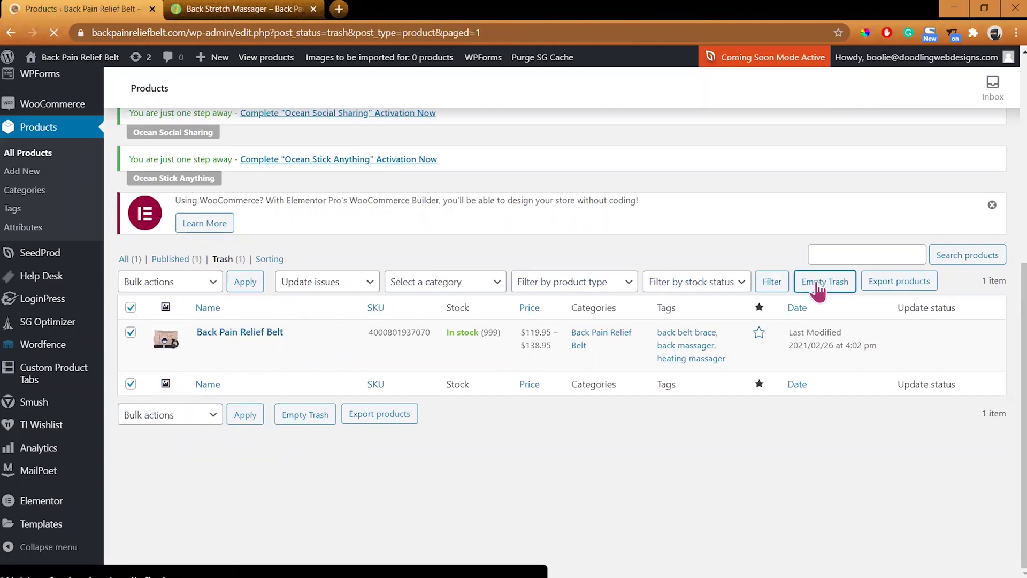
Step: Display the published products and open the Back Stretch Massager for editing
scroll(455, 369, down, 2)
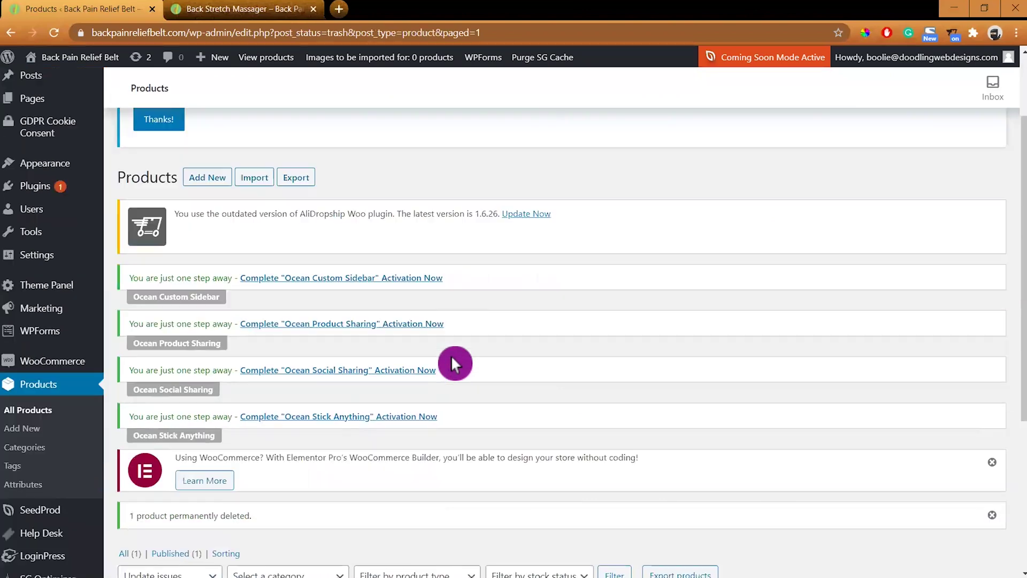
scroll(452, 364, down, 4)
click(172, 322)
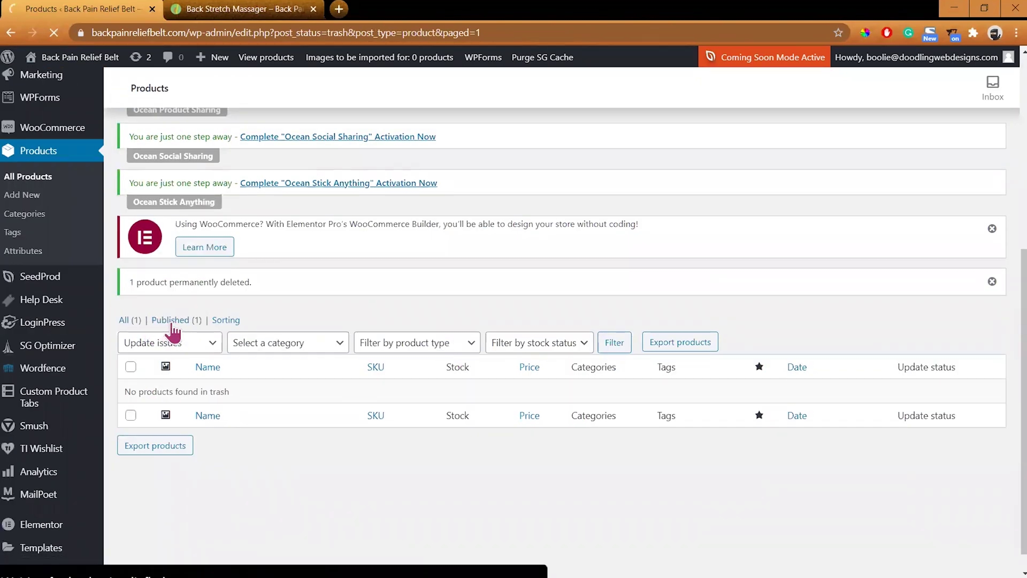
scroll(275, 476, down, 2)
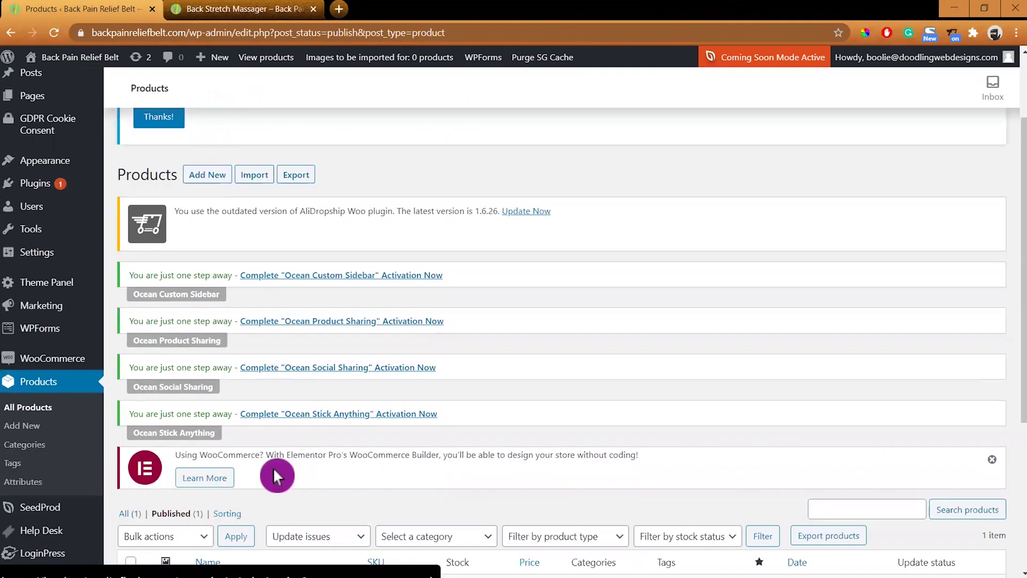
scroll(275, 476, down, 4)
click(239, 357)
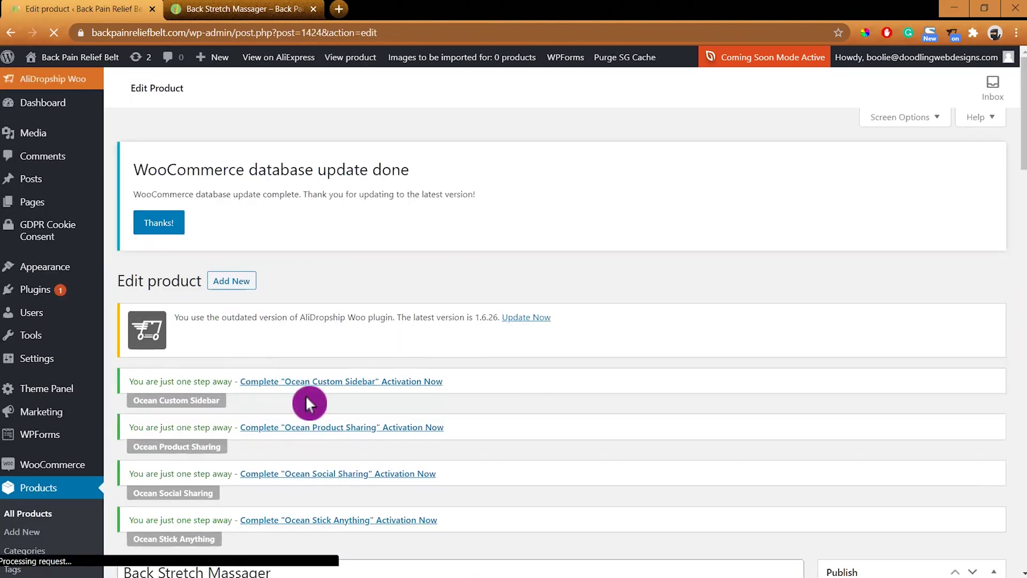
Step: Show the supplier details in the Back Stretch Massager's product data and open the supplier's AliExpress store in a new browser tab
scroll(513, 445, down, 4)
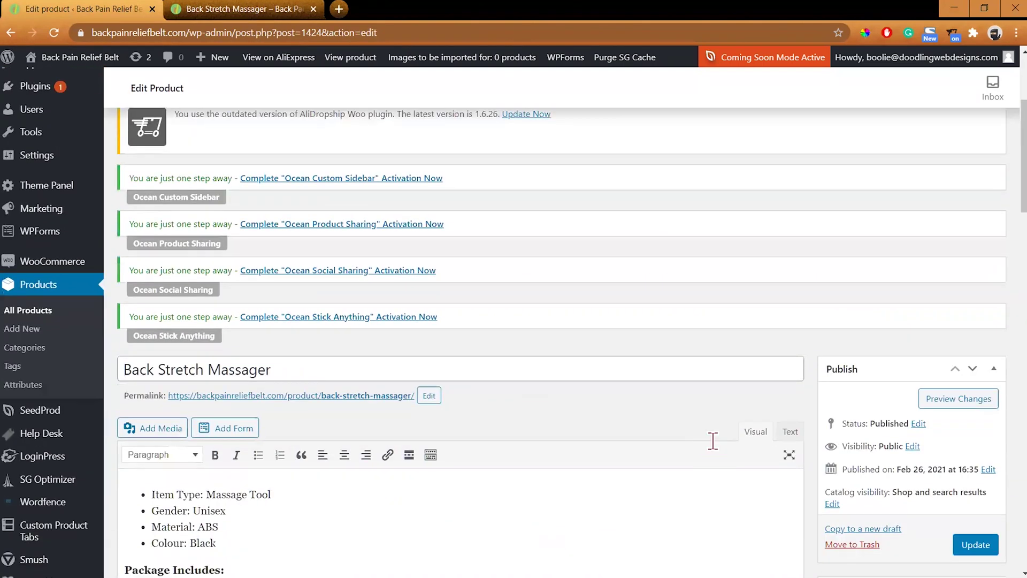
scroll(716, 443, down, 12)
scroll(736, 478, down, 3)
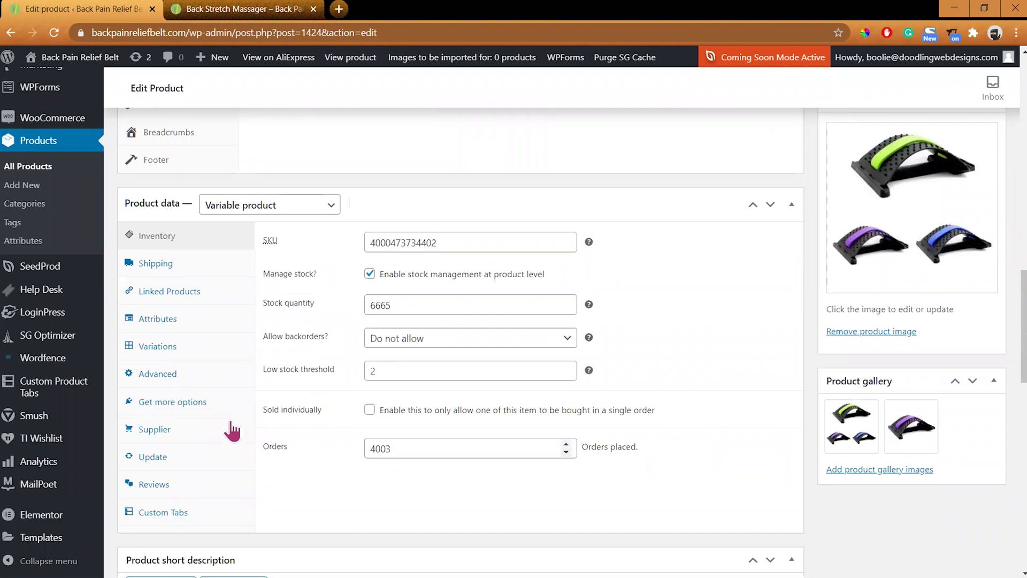
click(154, 436)
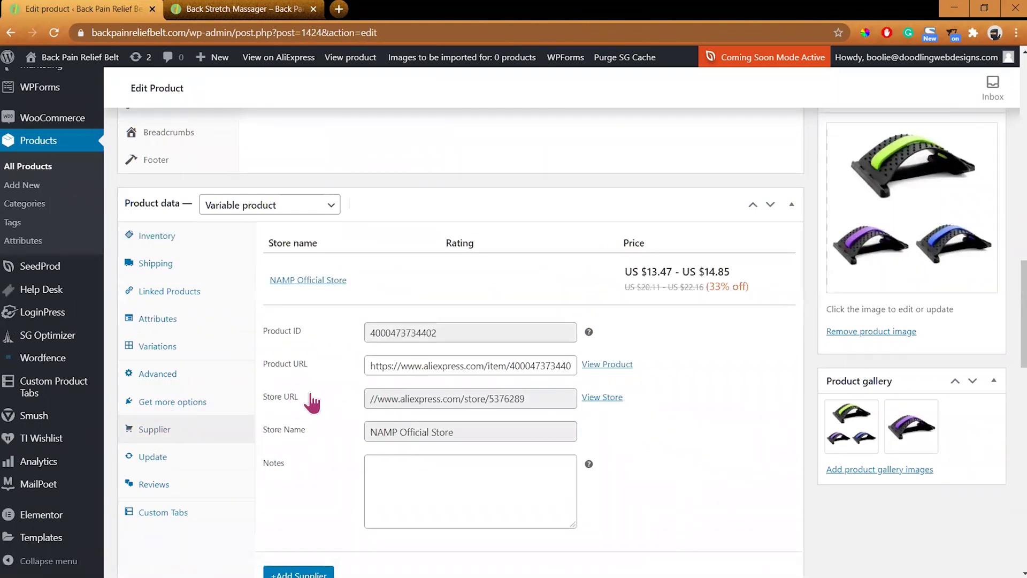
right_click(602, 397)
click(634, 409)
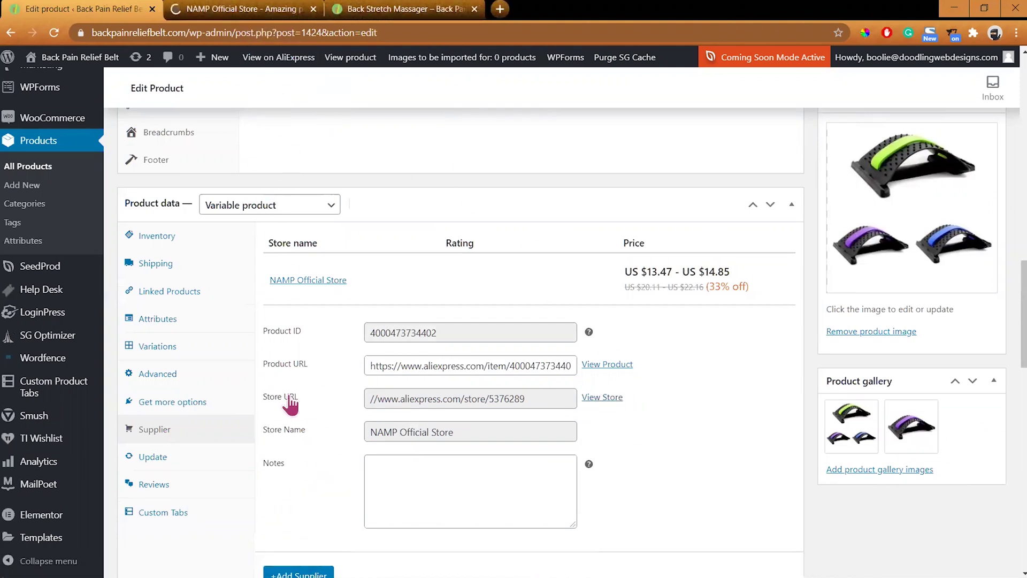
Step: Remove the Ships From attribute from the Back Stretch Massager and save the product's attributes
click(159, 351)
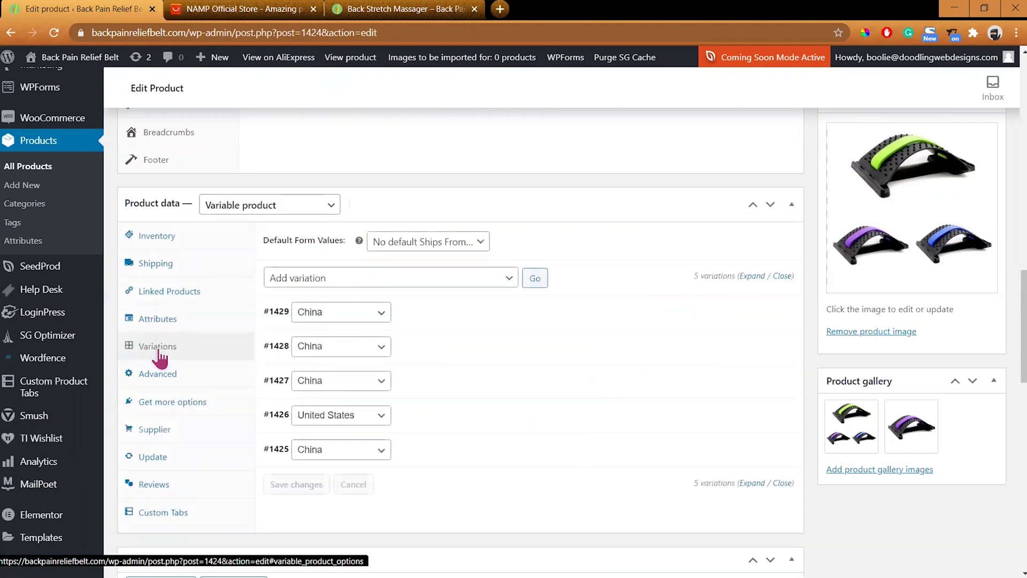
click(159, 329)
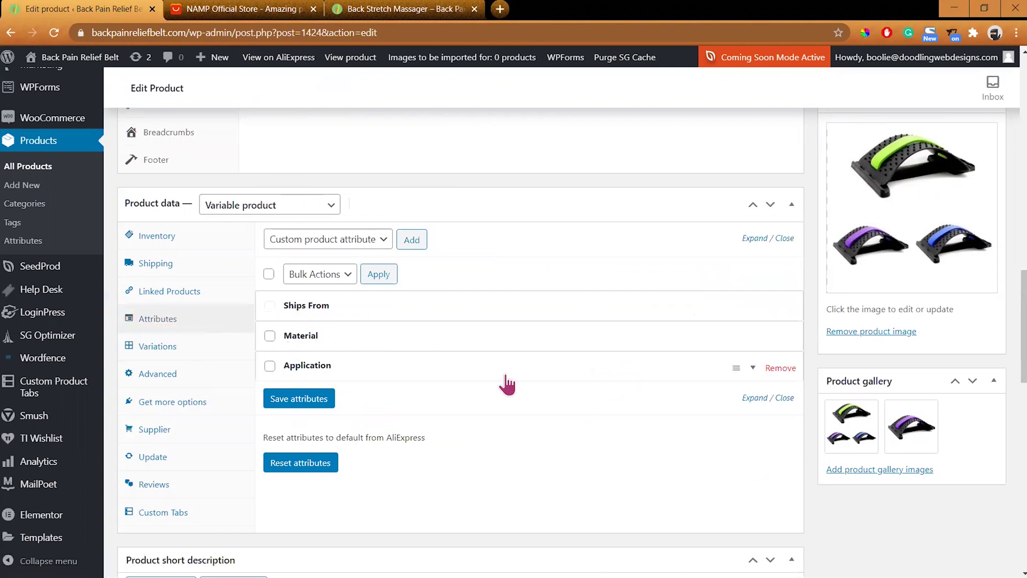
click(780, 318)
click(592, 118)
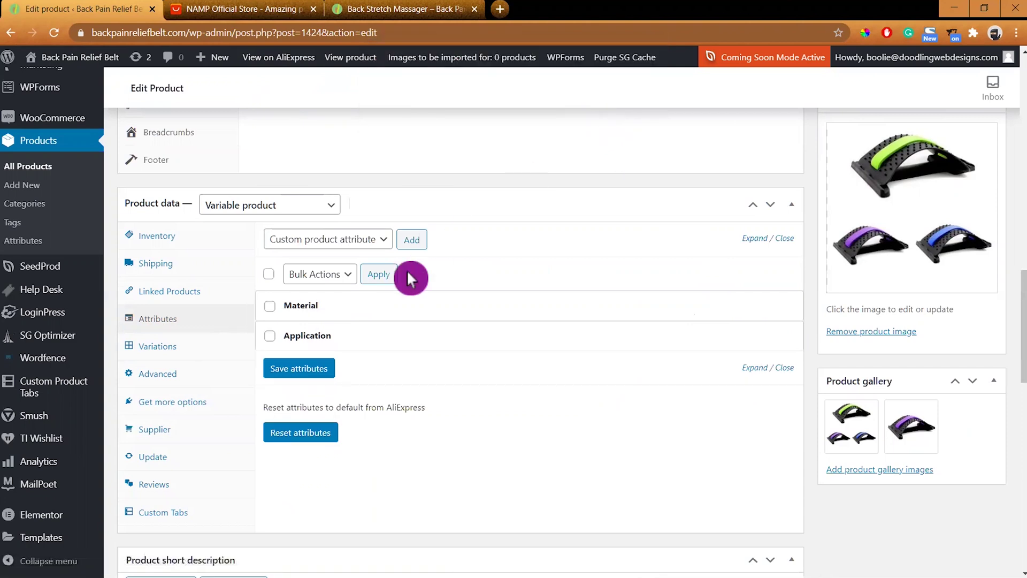
click(299, 369)
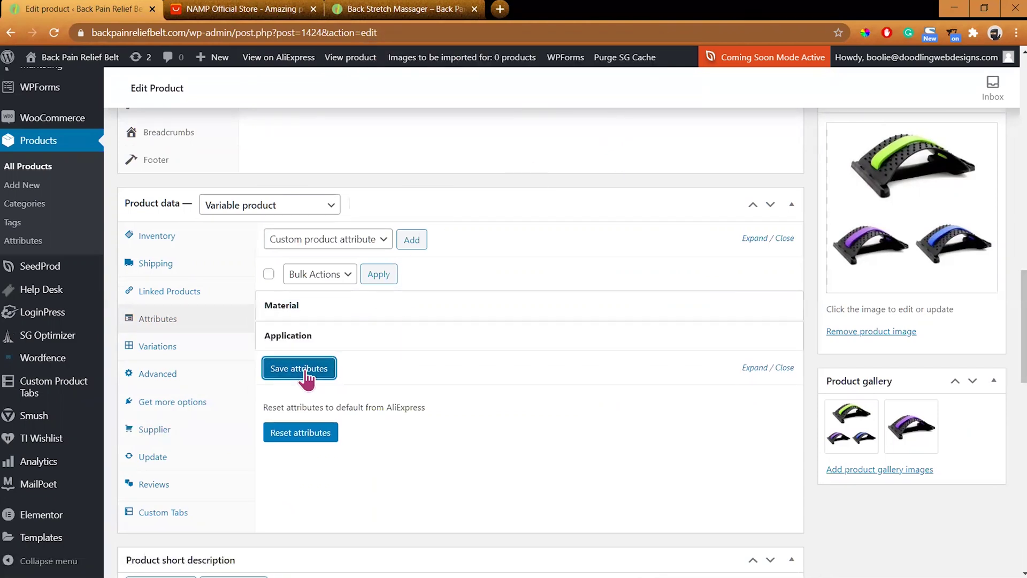
Step: Check the Back Stretch Massager's variations after the attribute removal and view which attribute types can be added
click(161, 356)
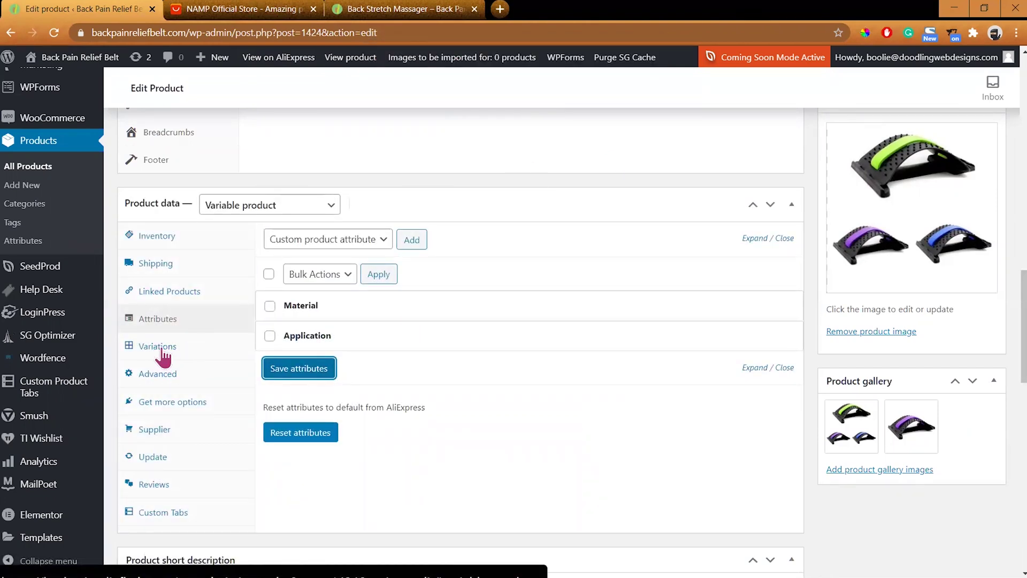
click(163, 350)
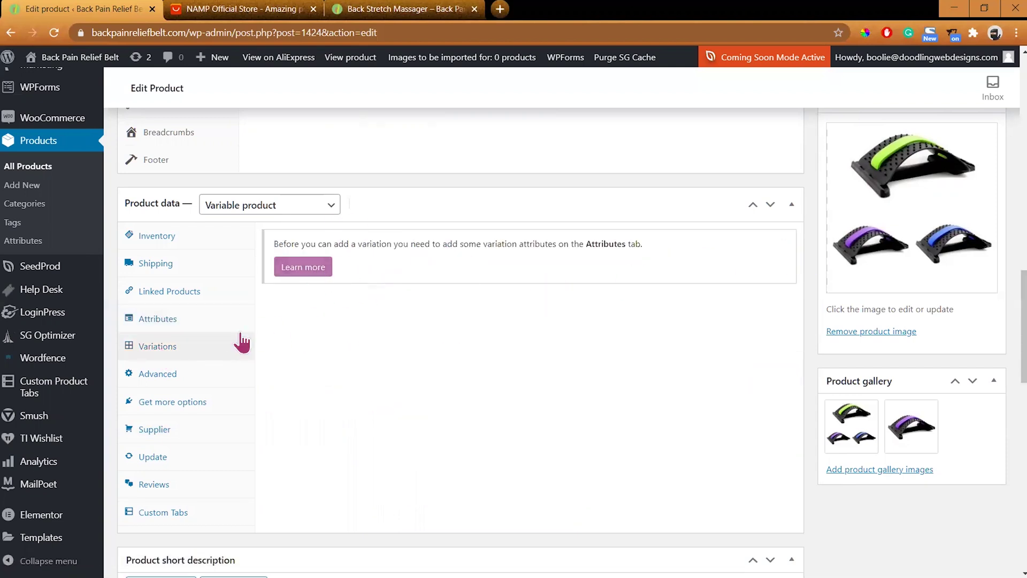
click(167, 323)
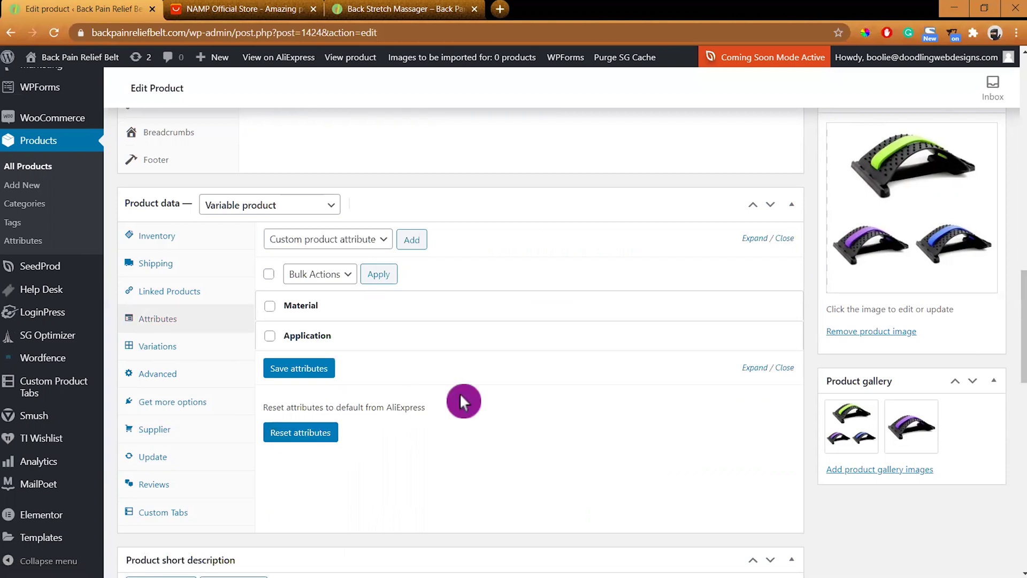
click(383, 240)
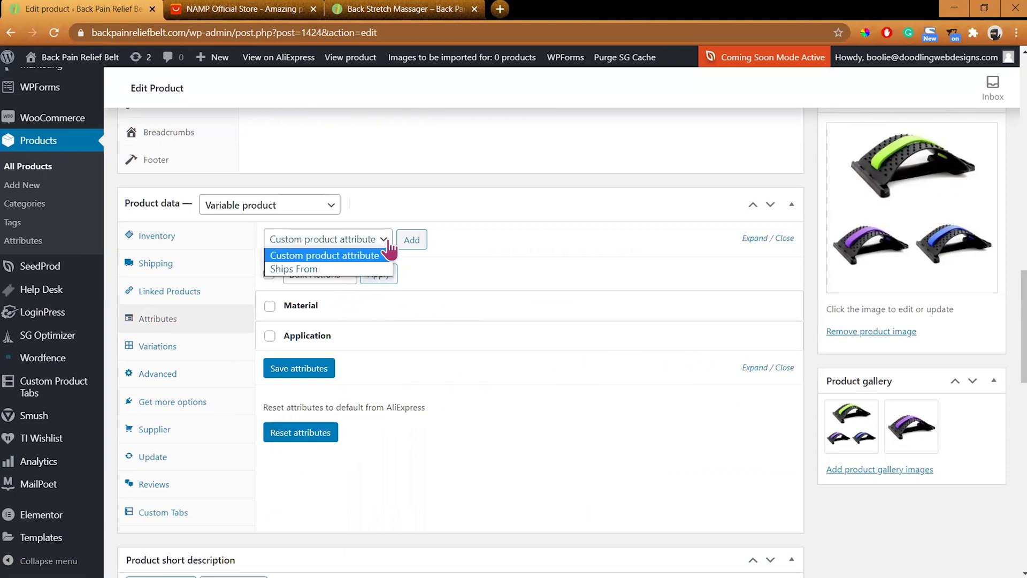
click(501, 273)
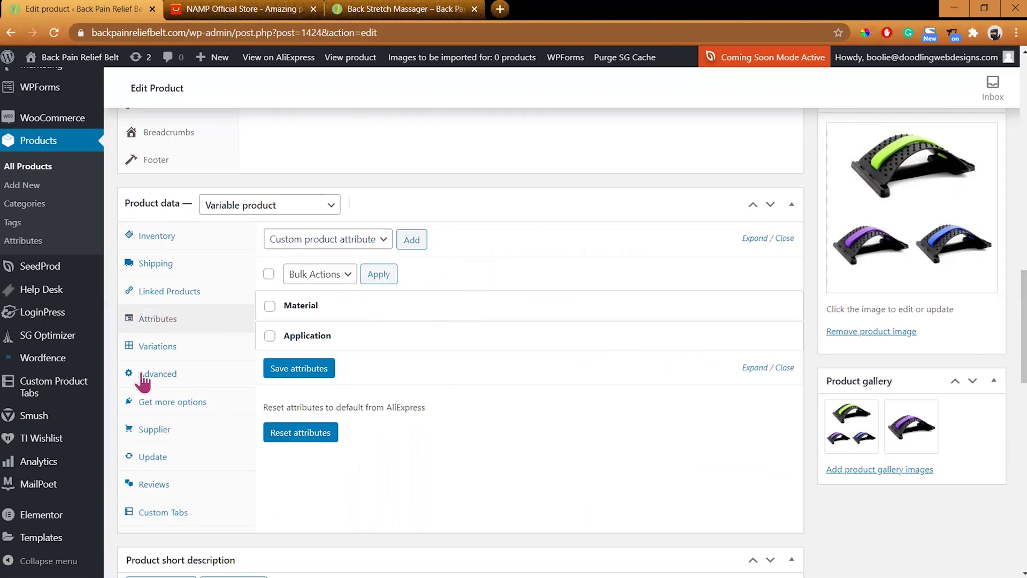
Step: Check the Back Stretch Massager's variations and inventory settings, and update the product
click(161, 348)
click(164, 245)
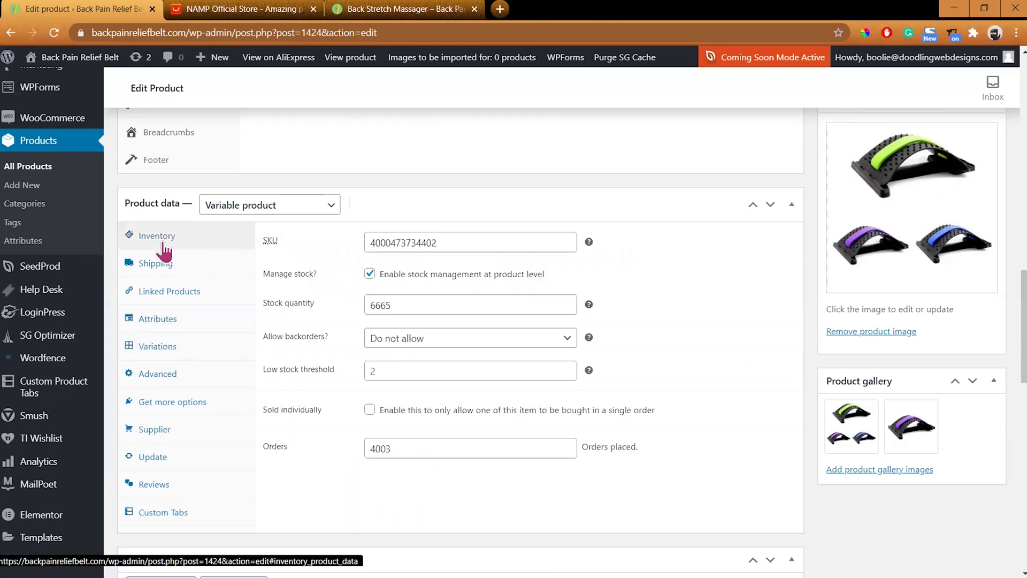
scroll(993, 299, up, 10)
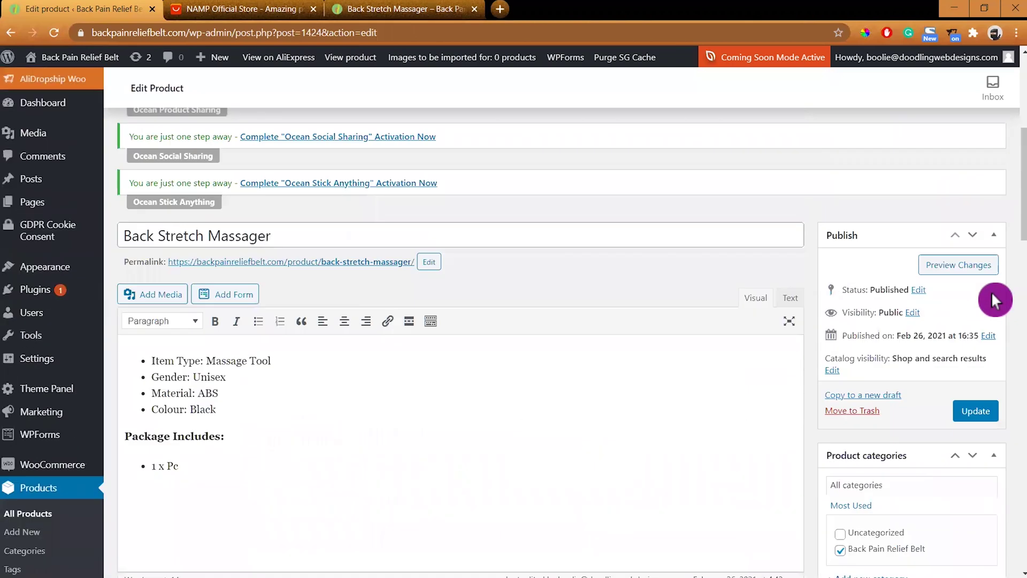
click(969, 418)
Step: Browse the NAMP Official Store on AliExpress for the back massager stretcher and open its listing from the Healthy Care section
click(265, 11)
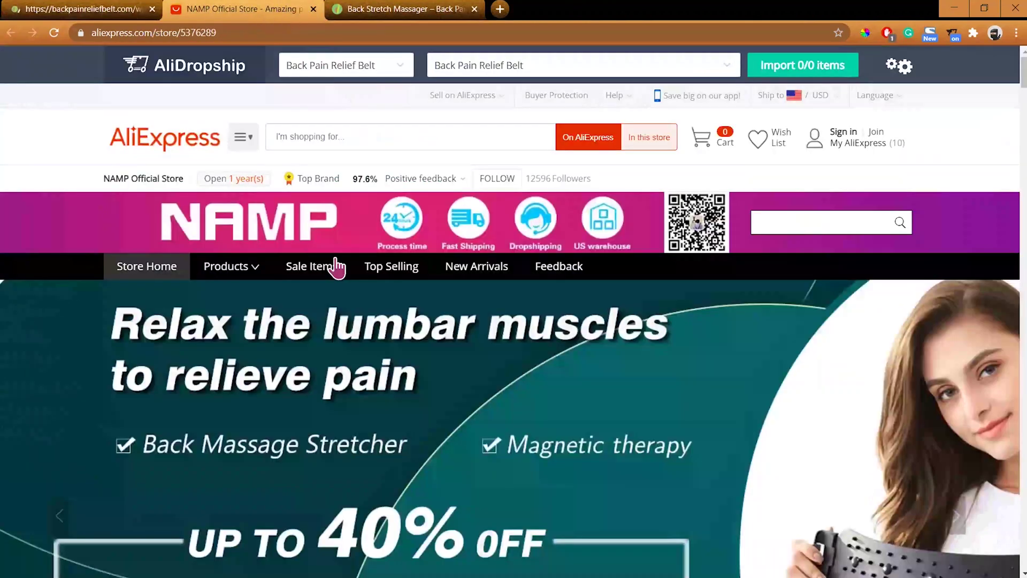
scroll(149, 273, down, 14)
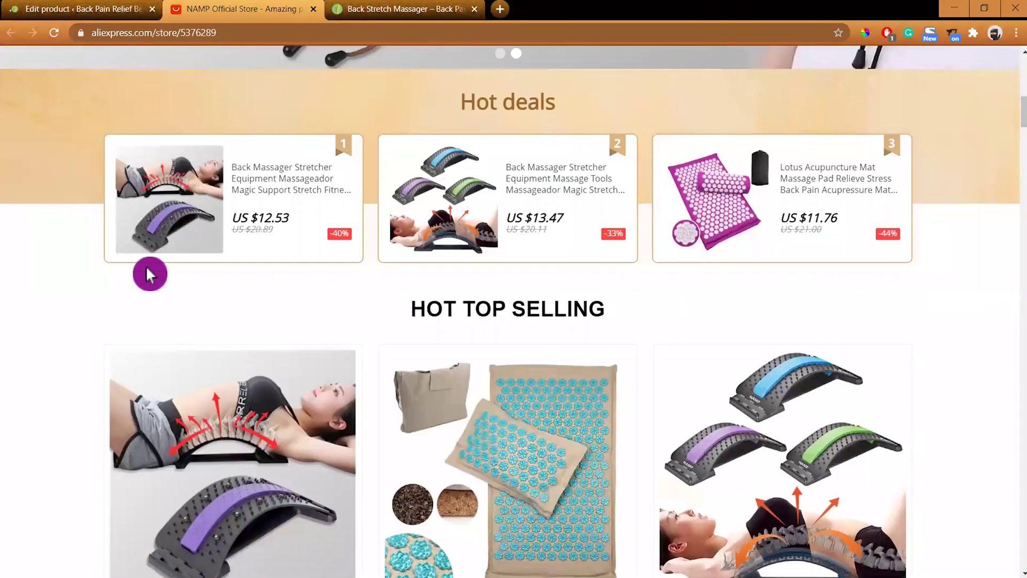
scroll(247, 348, up, 10)
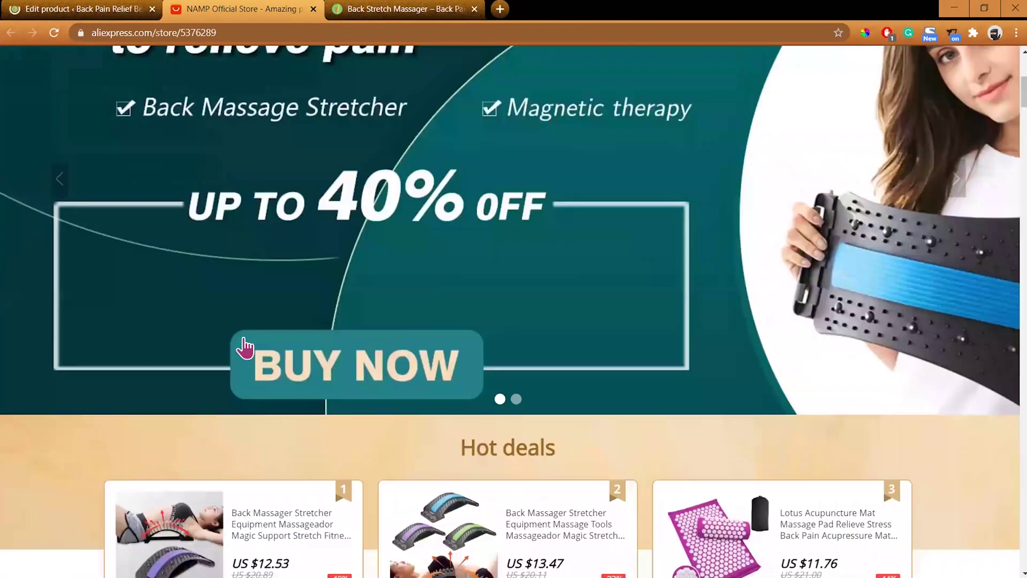
scroll(243, 348, down, 13)
scroll(241, 348, up, 8)
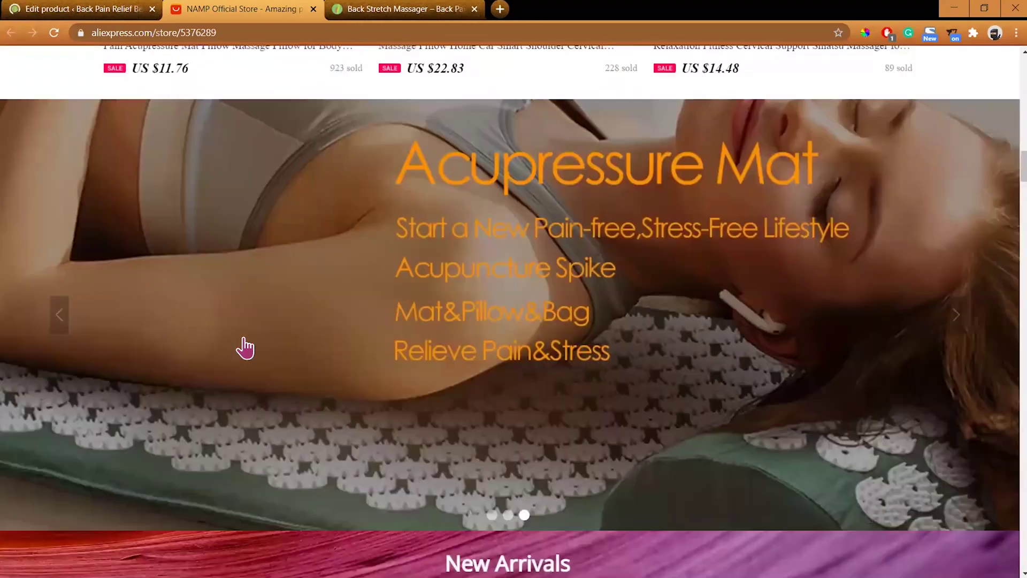
scroll(241, 348, down, 12)
scroll(267, 176, up, 7)
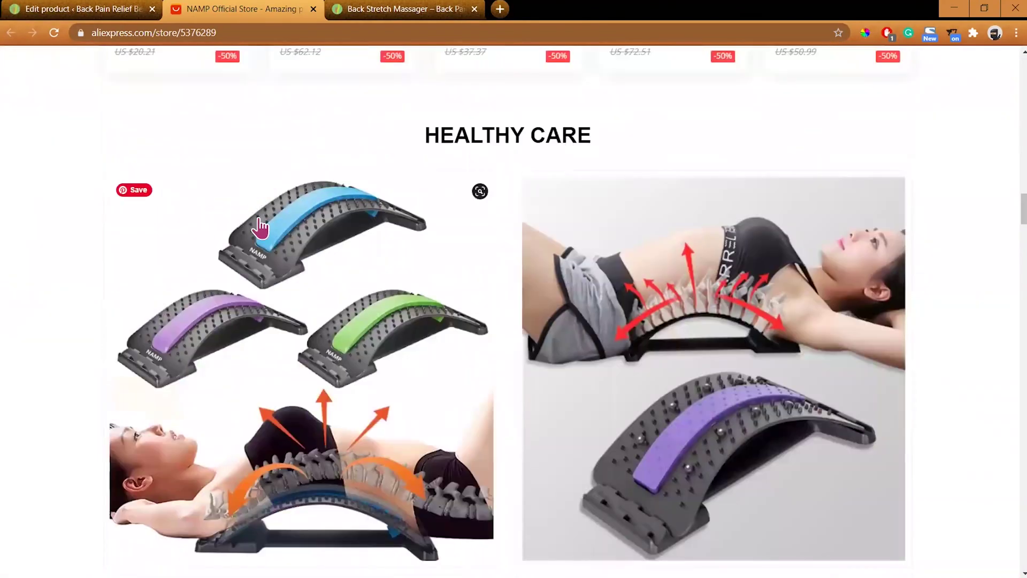
click(285, 316)
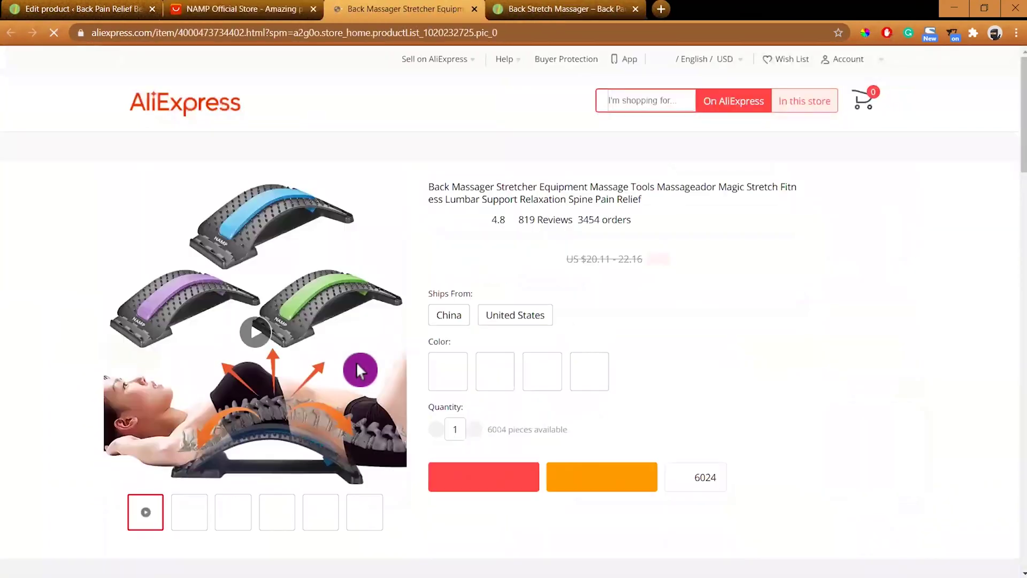
scroll(72, 388, down, 3)
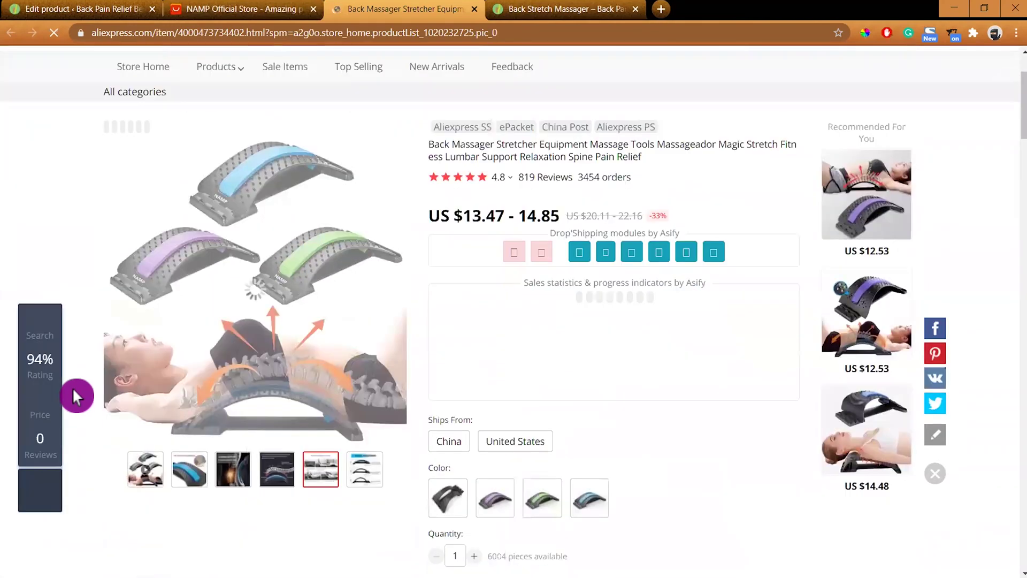
Step: Open the supplier's product page in a new browser tab from the Back Stretch Massager's supplier details, and close the two older AliExpress tabs
click(139, 11)
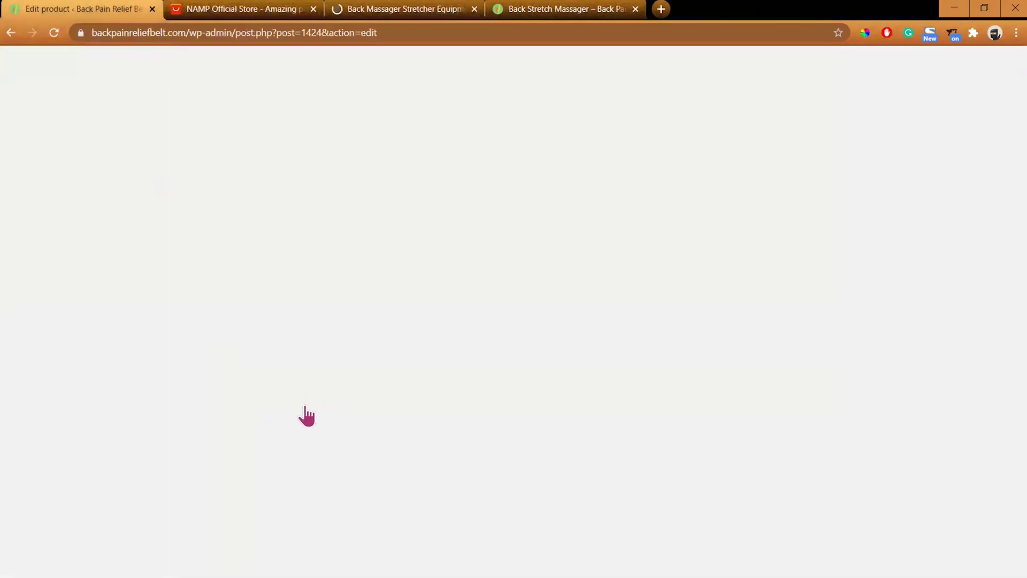
scroll(718, 496, down, 15)
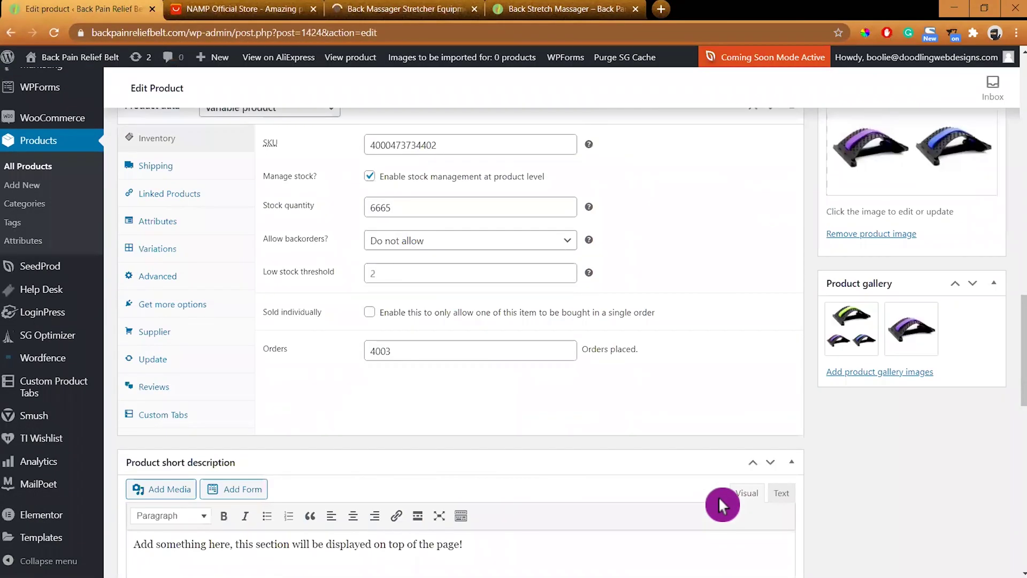
click(140, 336)
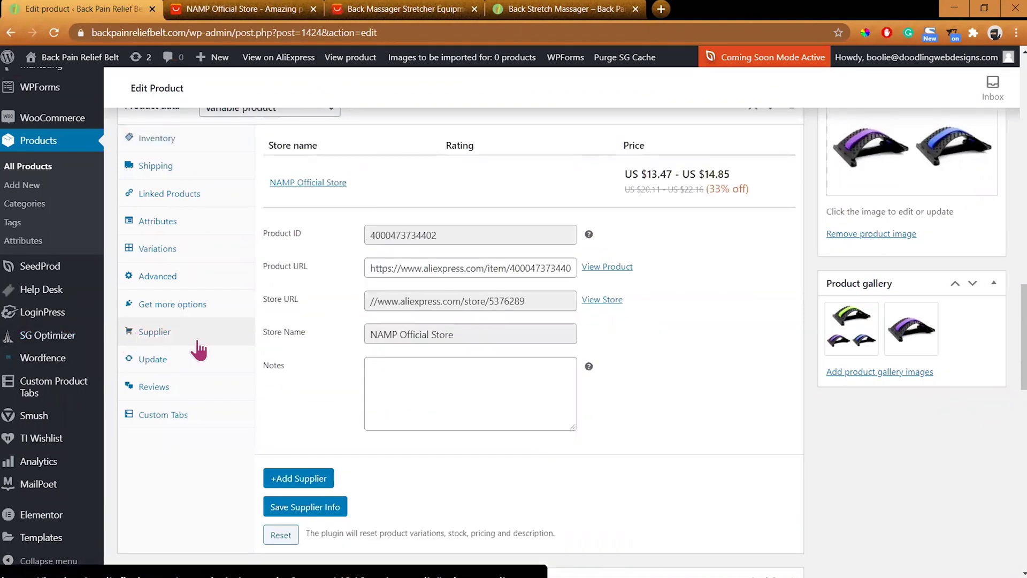
right_click(603, 266)
click(648, 276)
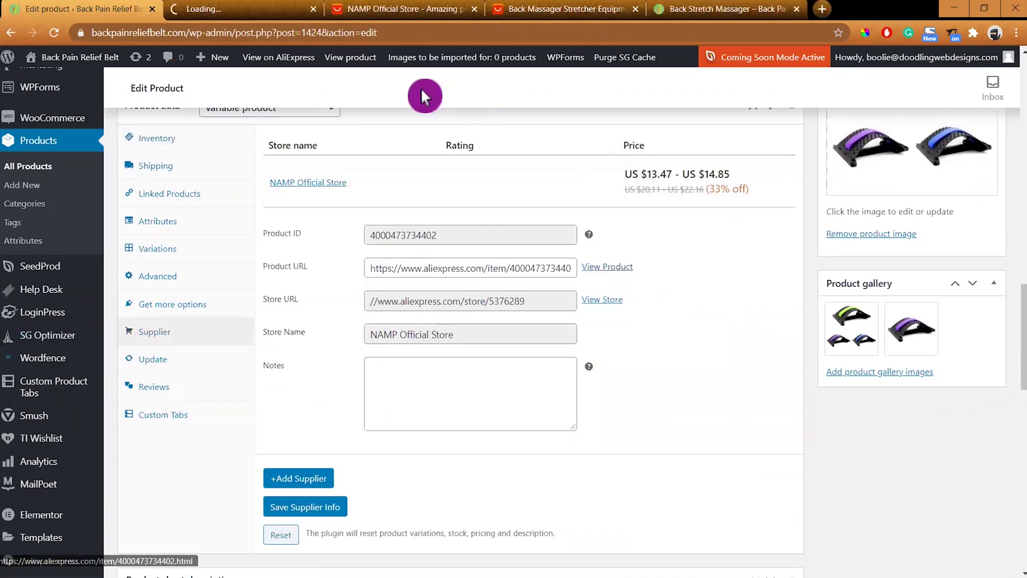
click(473, 8)
click(476, 8)
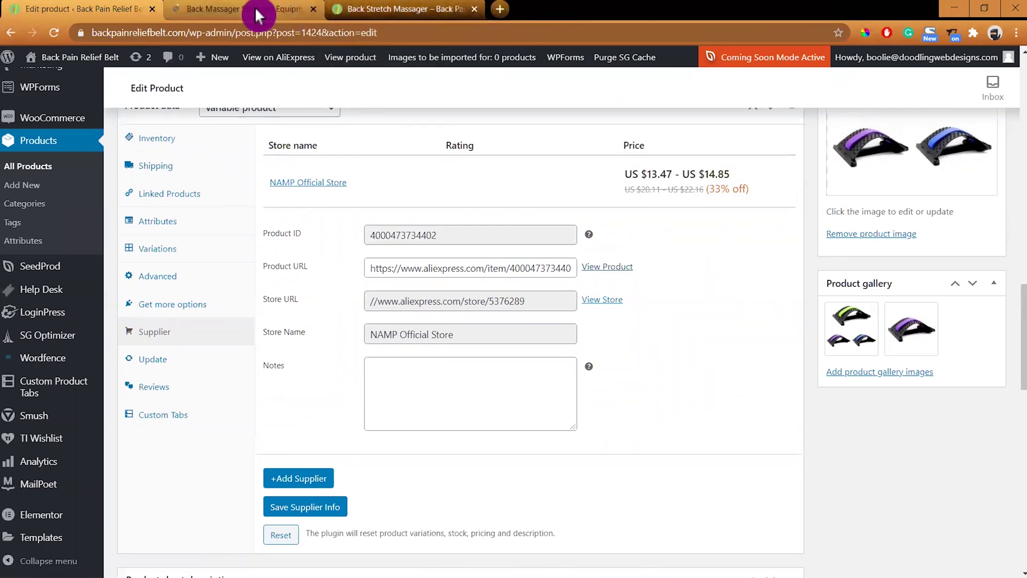
Step: Download the images from the massager's AliExpress listing as a zip with Aliexpress Image Downloader, and close the listing
click(262, 9)
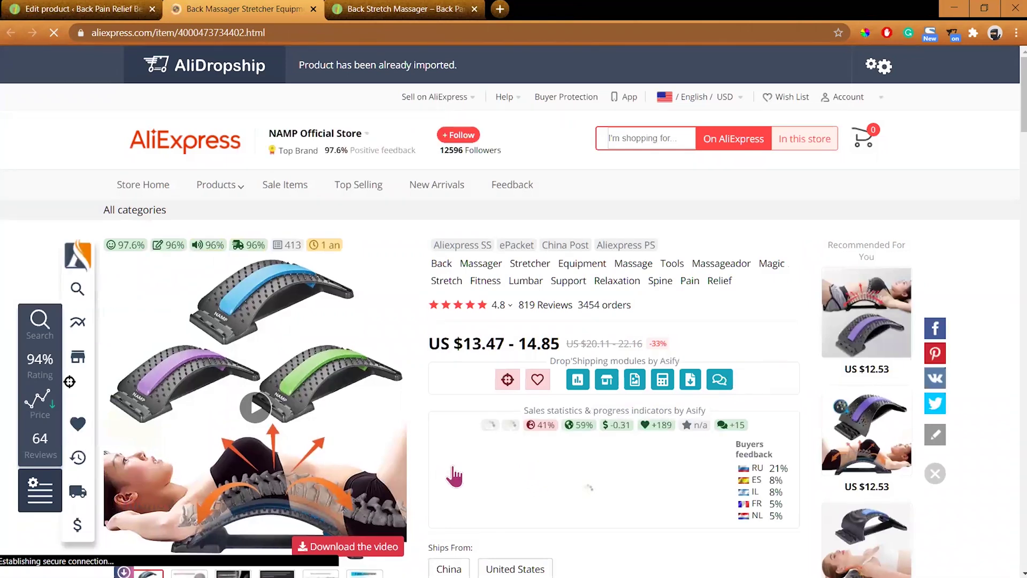
scroll(447, 470, down, 3)
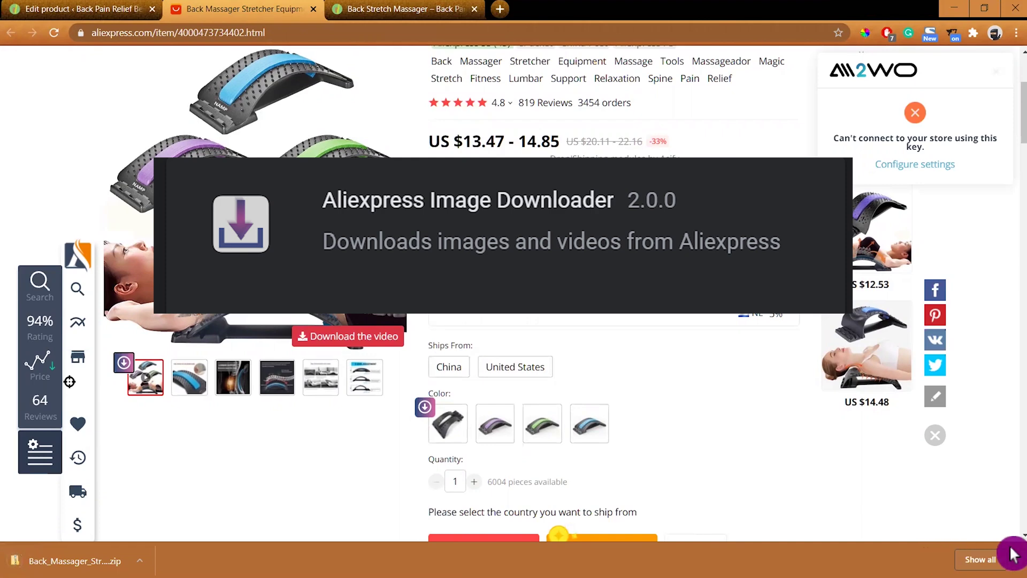
click(311, 8)
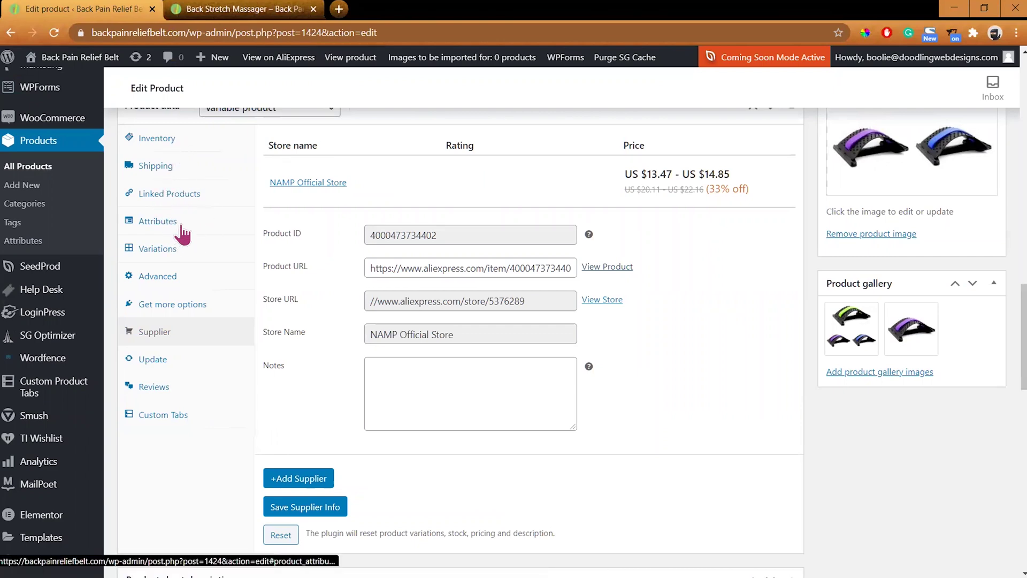
Step: Display the Back Stretch Massager's inventory settings in its product data
scroll(203, 412, down, 1)
scroll(188, 331, up, 4)
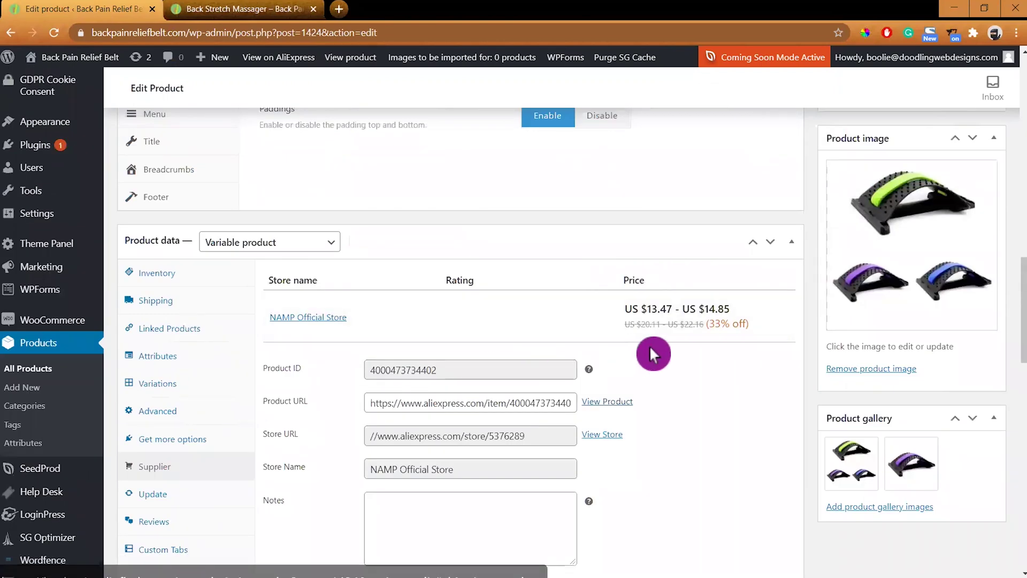
click(162, 277)
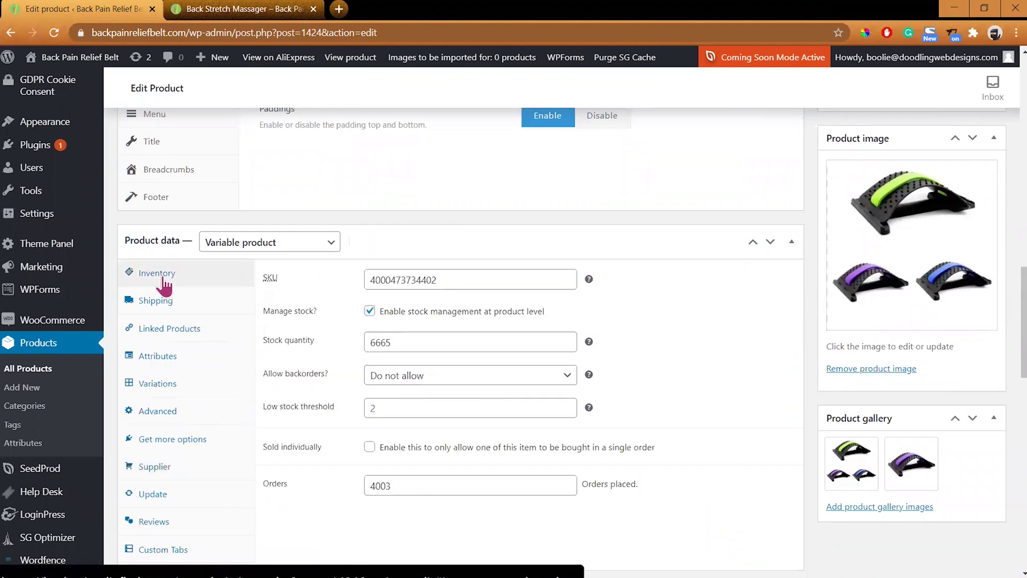
Step: Reload the Back Stretch Massager's storefront page, review its images and purchase options, and return to the product editor
click(265, 8)
click(55, 34)
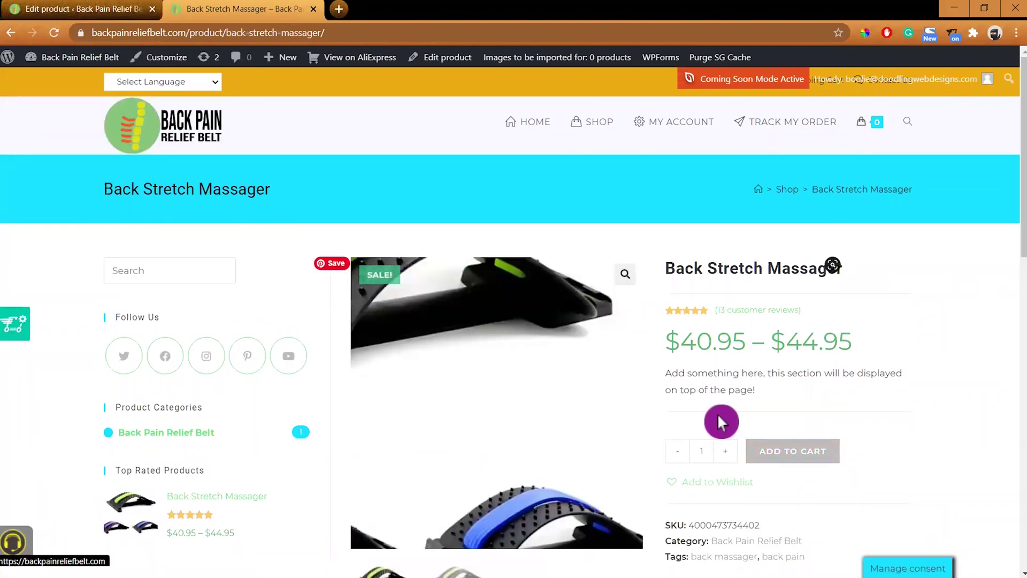
scroll(962, 466, down, 5)
scroll(883, 396, up, 3)
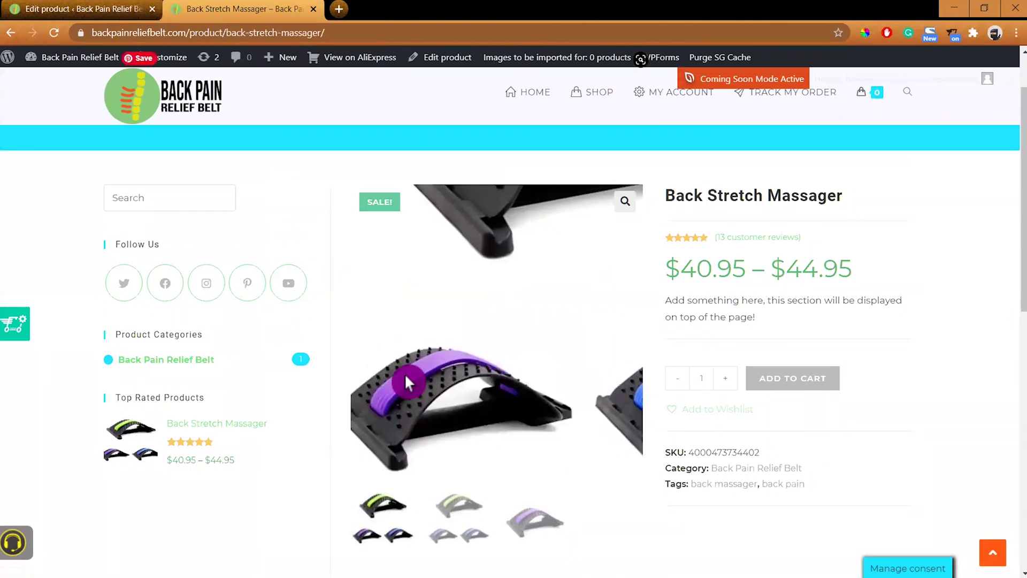
click(96, 10)
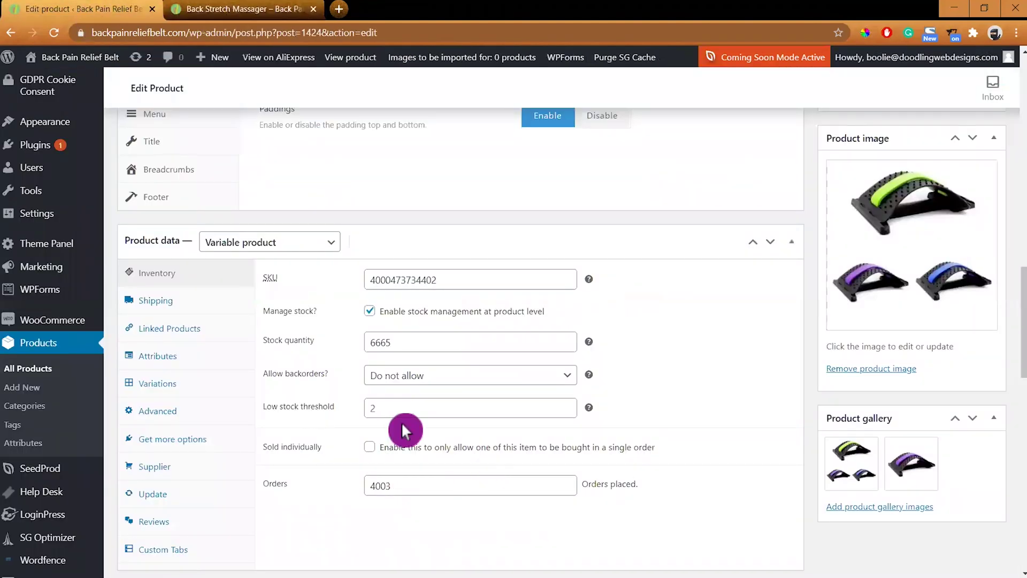
Step: Review the product's attributes and the attribute types that can be added to it
click(161, 356)
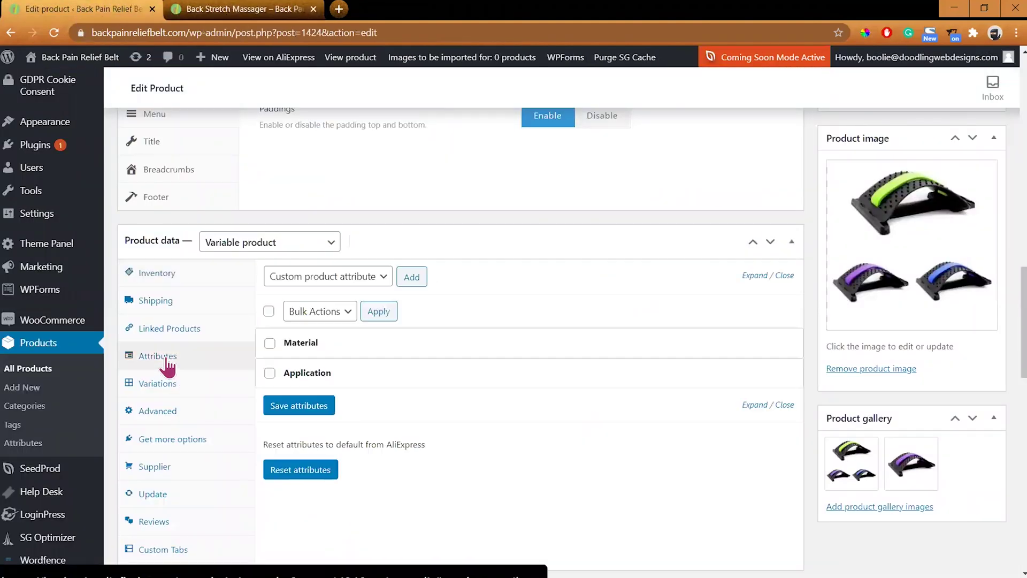
click(385, 275)
click(386, 292)
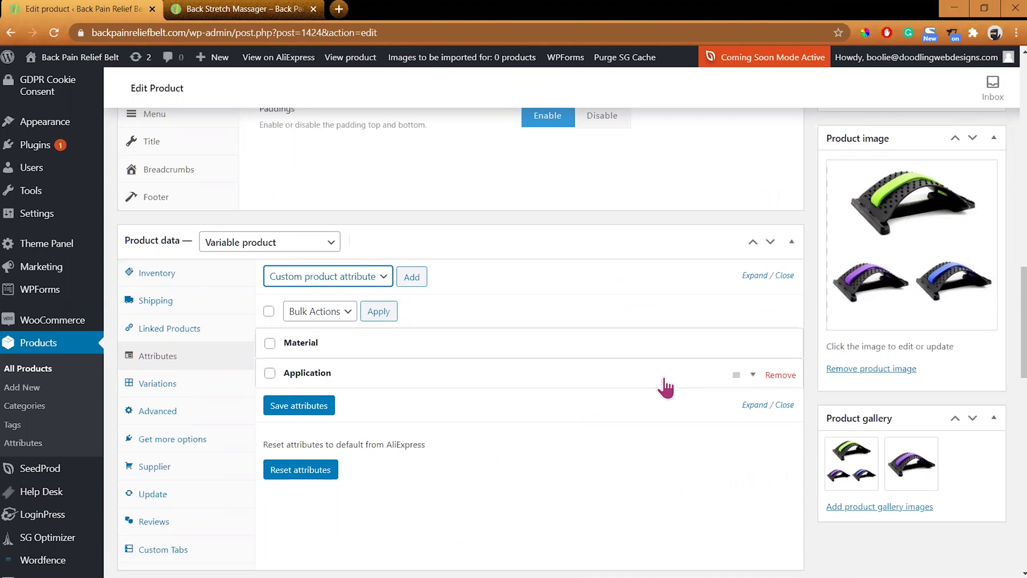
scroll(339, 422, down, 4)
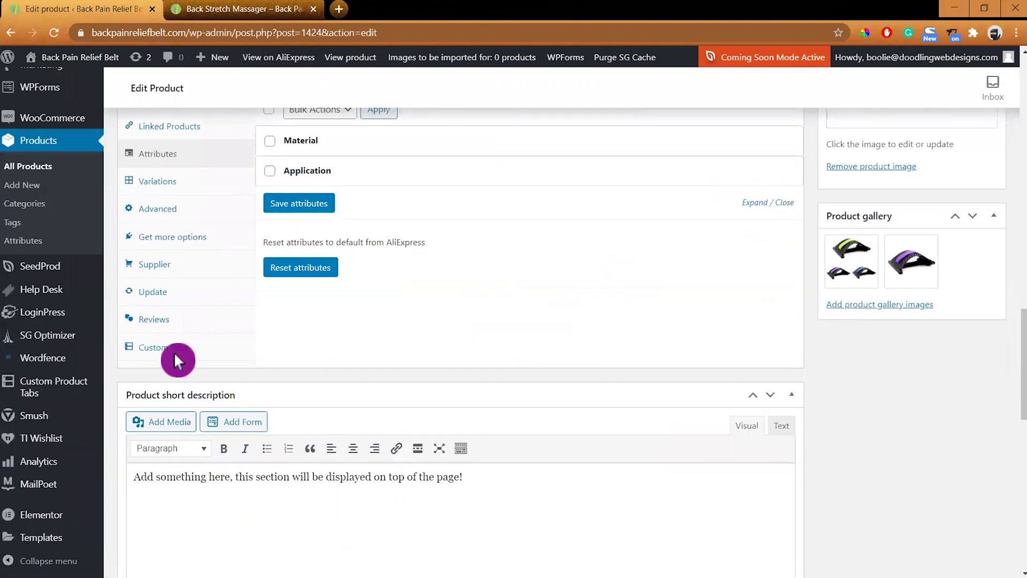
Step: Open the supplier's AliExpress listing for the product in a new tab and examine its shipping-origin and color options
click(154, 264)
right_click(596, 198)
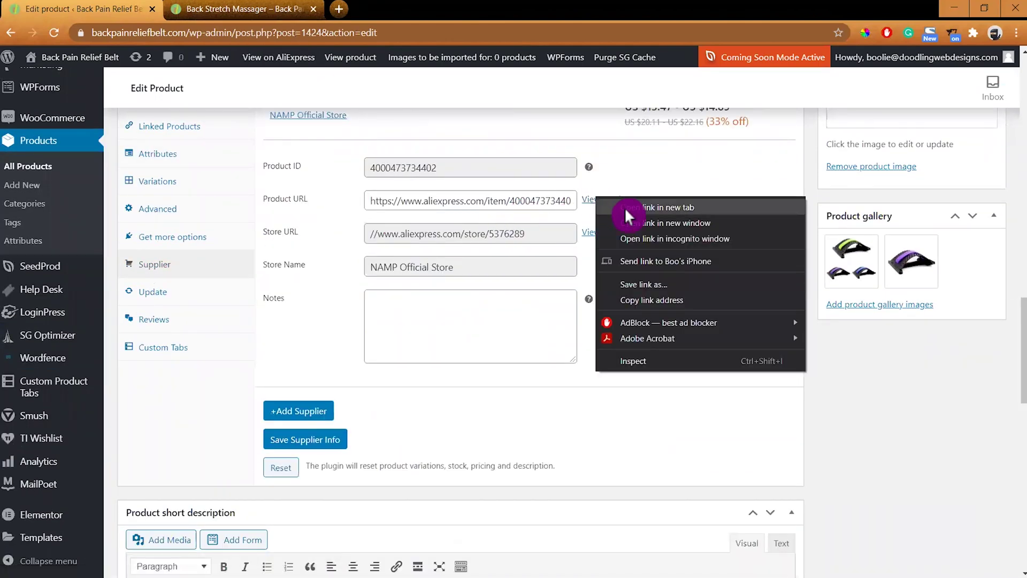
click(624, 204)
click(246, 8)
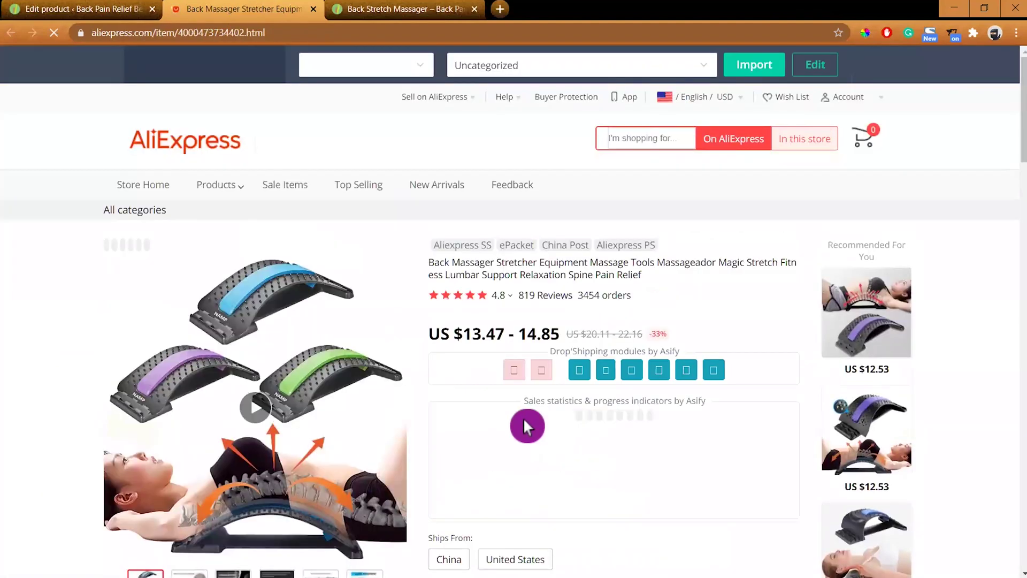
scroll(697, 493, down, 3)
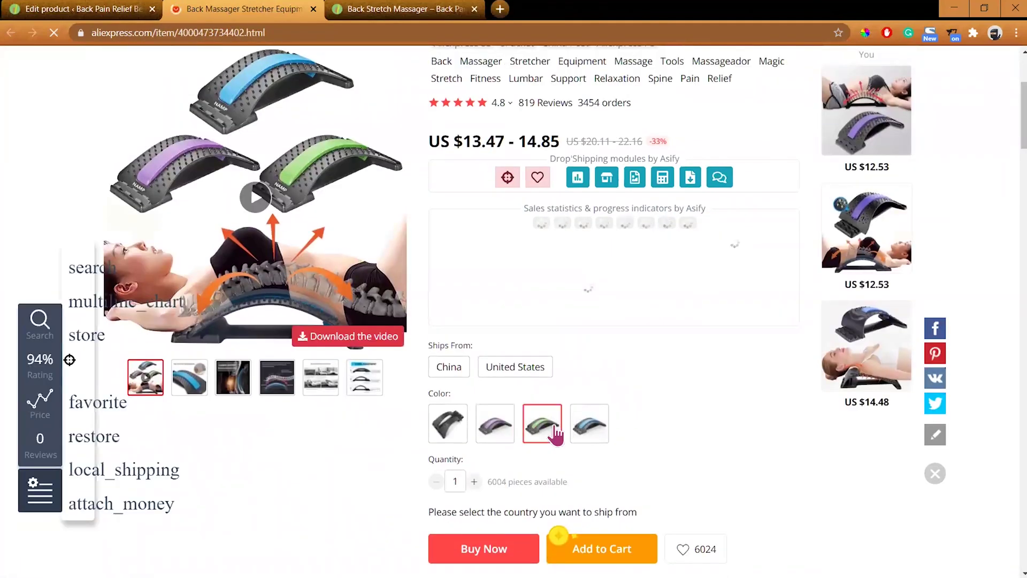
Step: Delete the Ships From attribute from the store's global product attributes and confirm the deletion
click(99, 7)
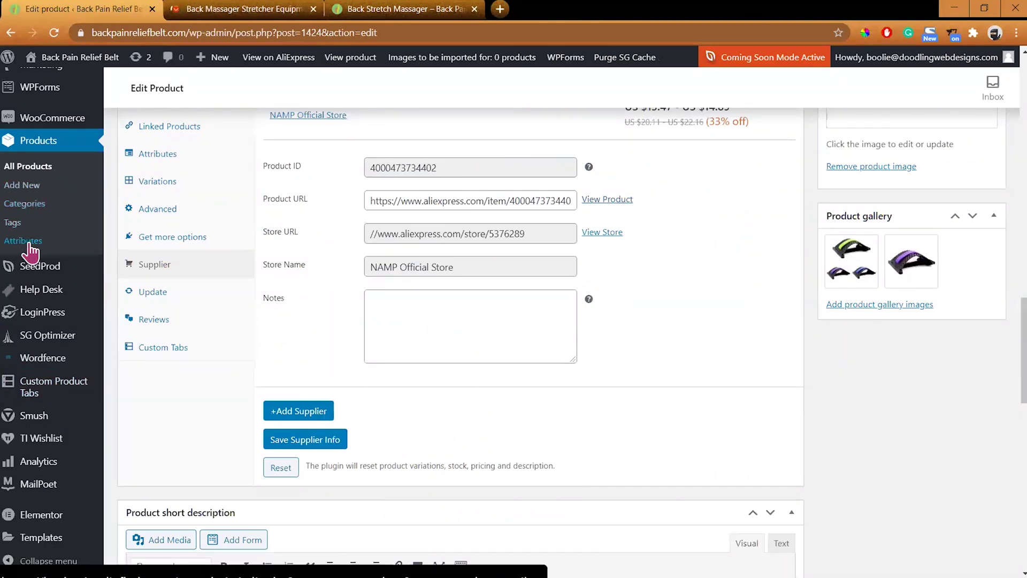
click(30, 250)
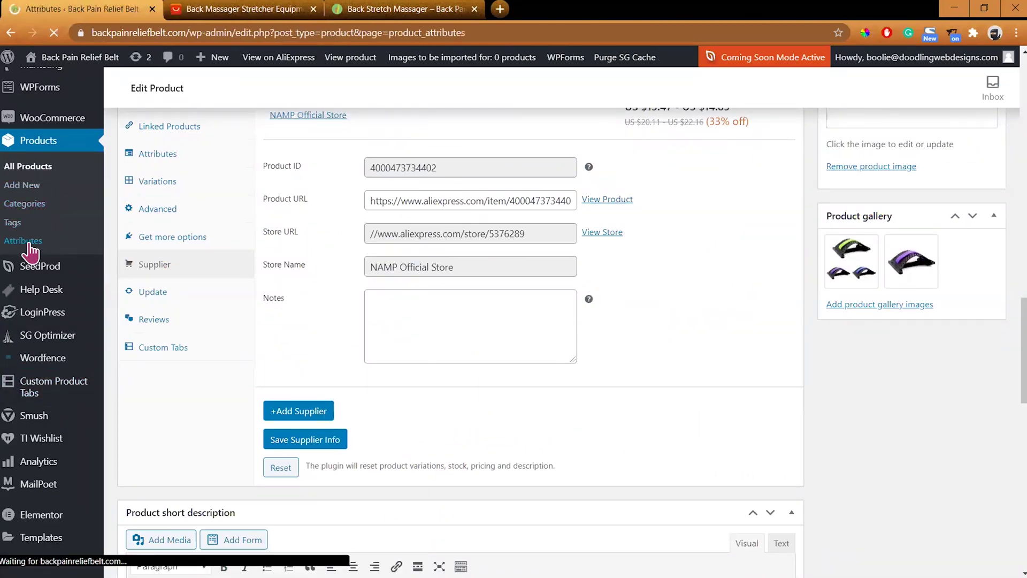
scroll(486, 533, down, 3)
scroll(487, 535, down, 2)
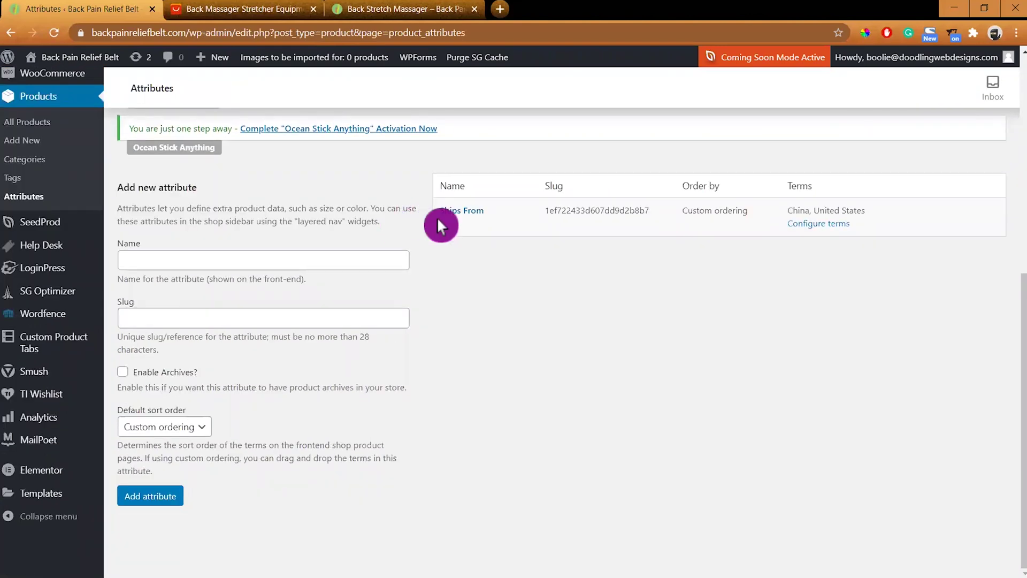
click(470, 225)
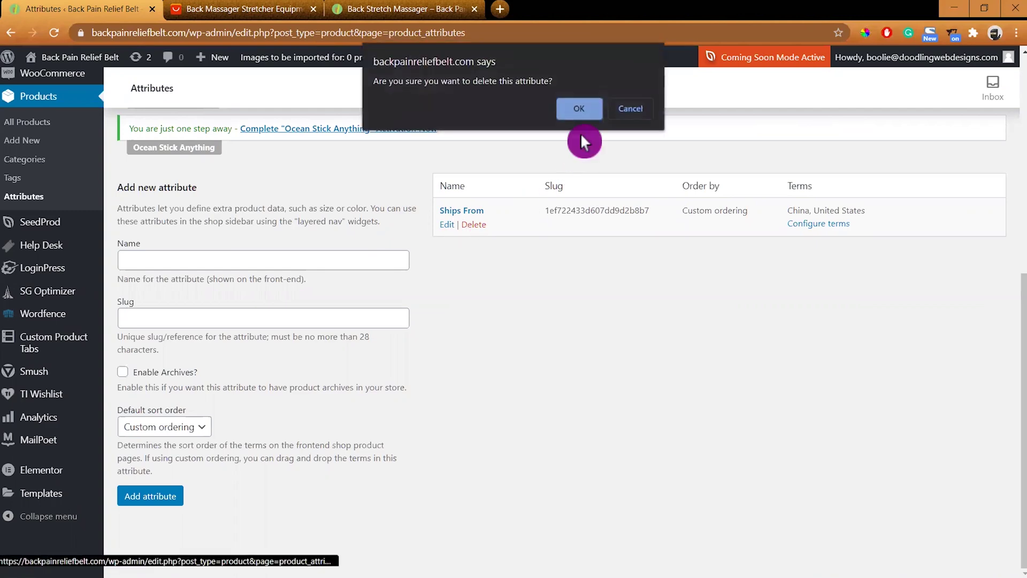
click(584, 109)
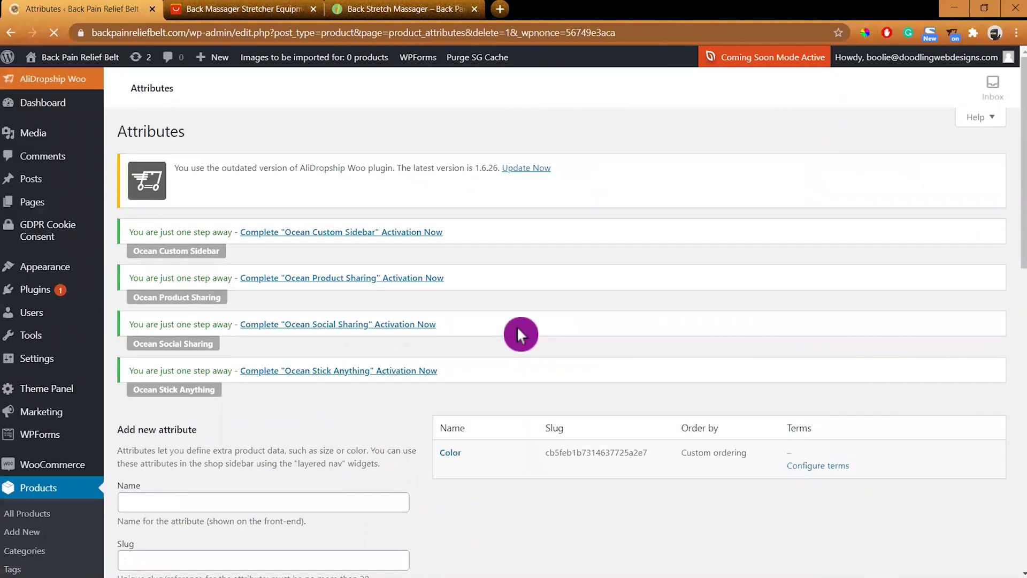
Step: Check the Back Stretch Massager's storefront page and the terms configured for the global Color attribute
scroll(485, 410, down, 6)
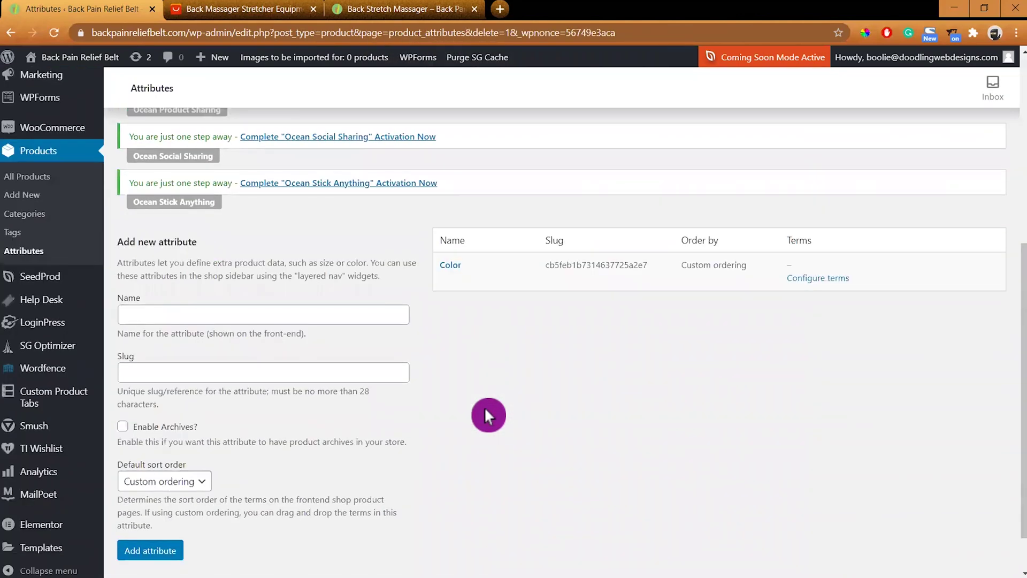
click(381, 10)
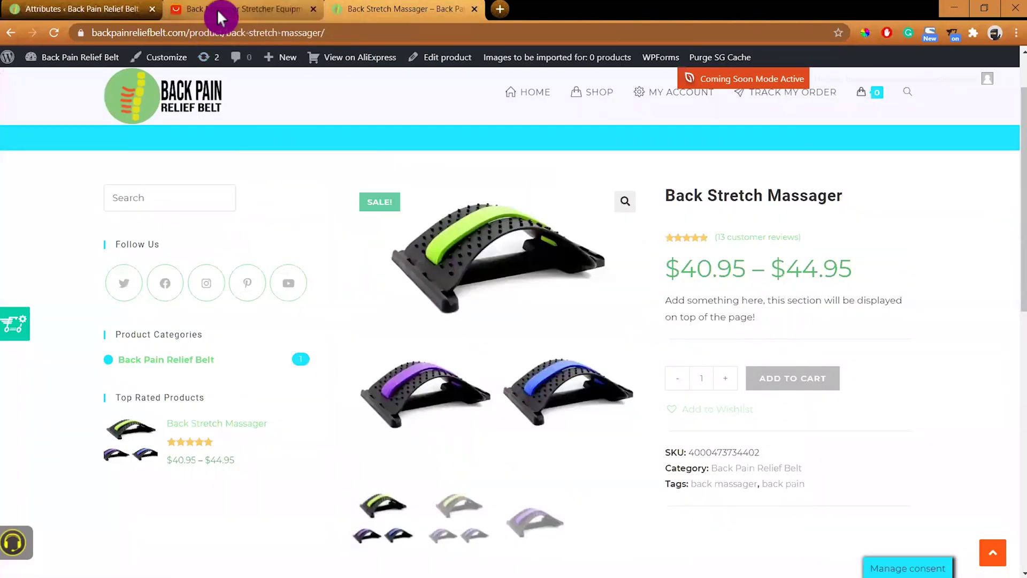
click(126, 11)
click(147, 316)
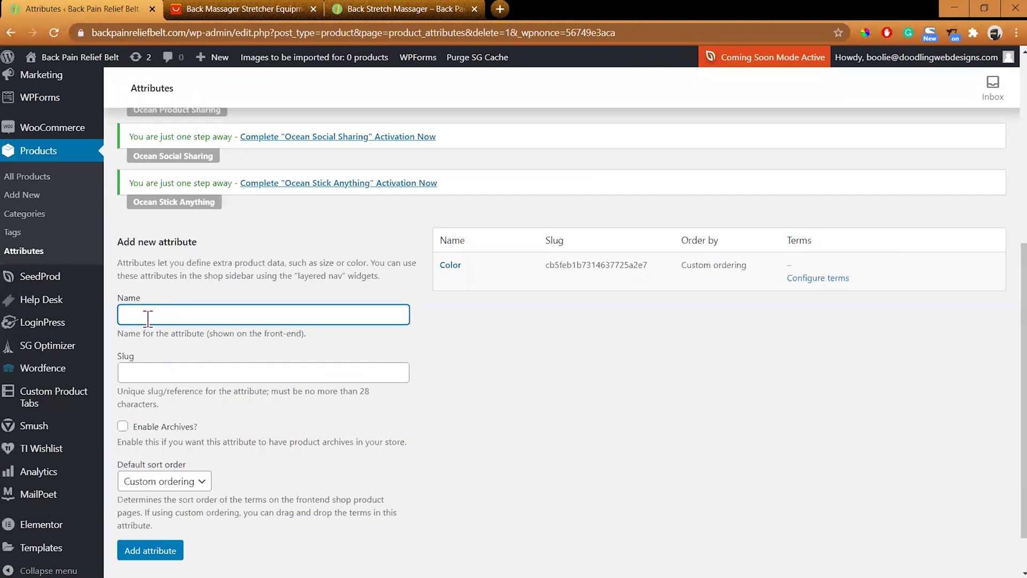
click(450, 267)
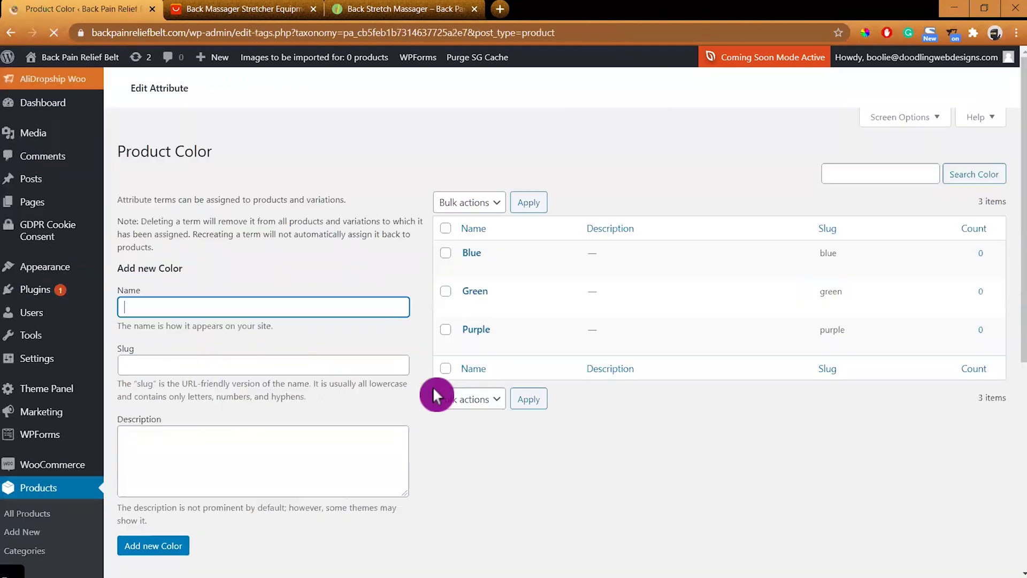
scroll(549, 467, down, 4)
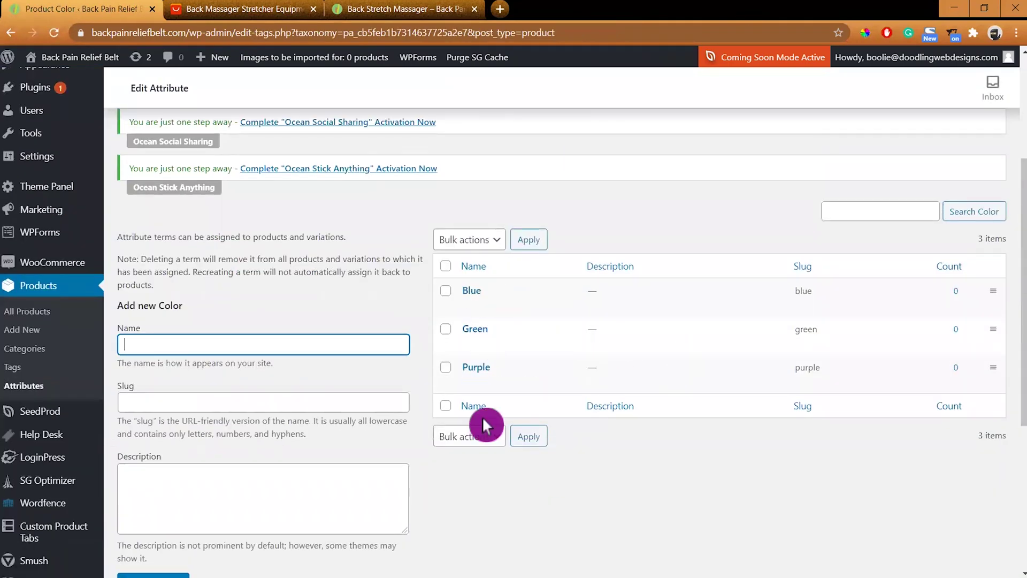
Step: Open the Back Stretch Massager product for editing and show its attributes in the product data
click(26, 316)
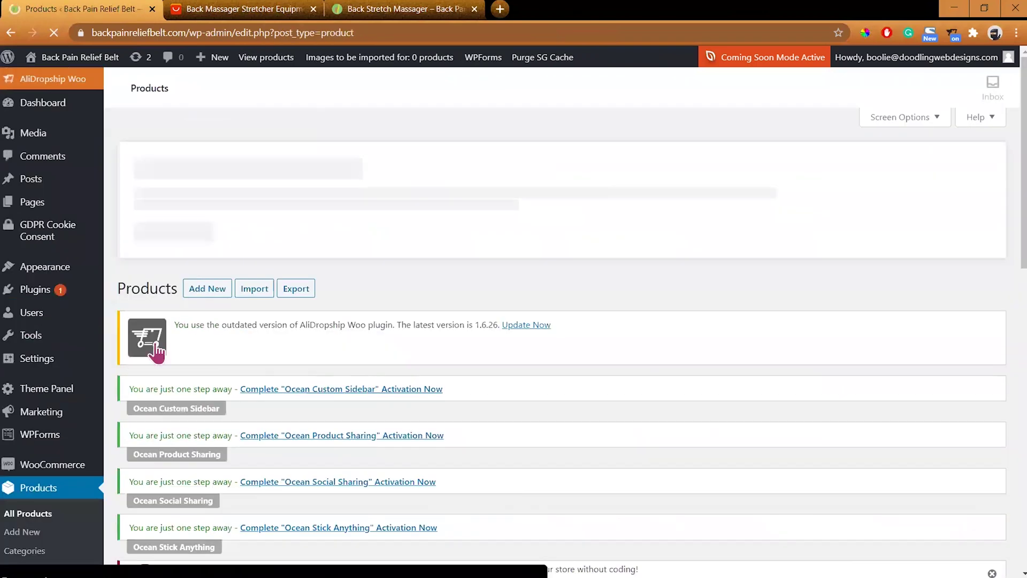
scroll(496, 426, down, 6)
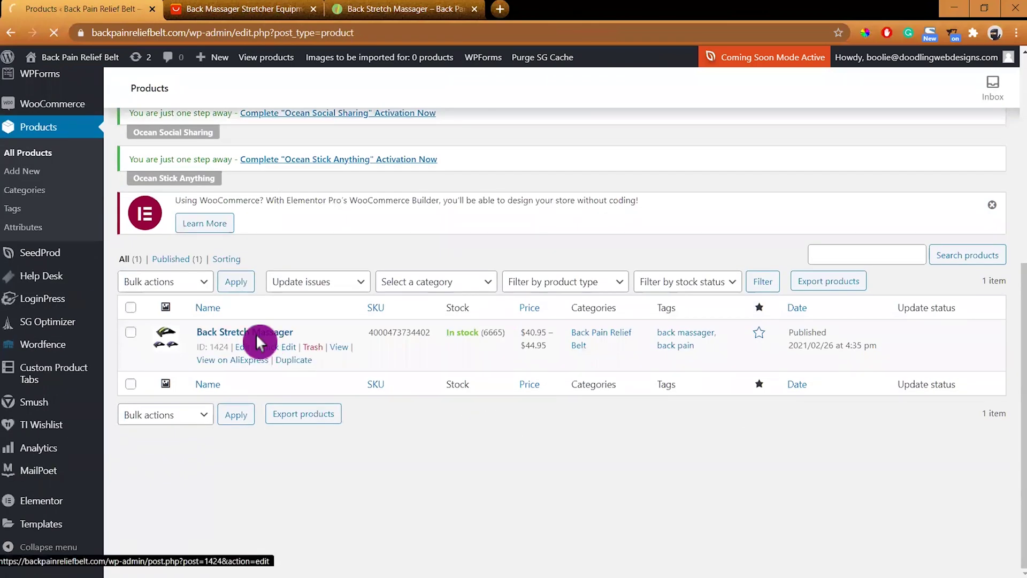
click(256, 333)
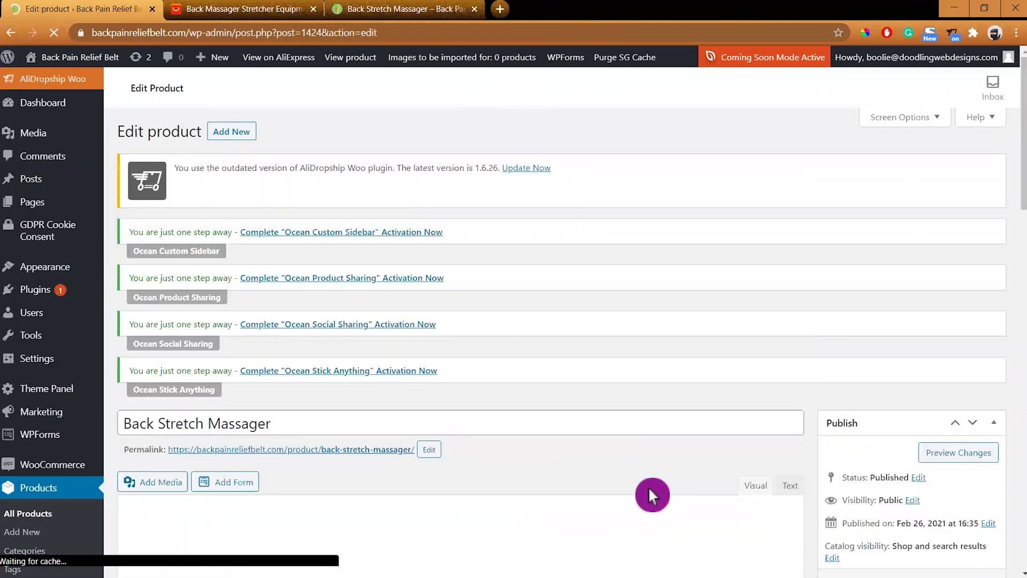
scroll(648, 495, down, 4)
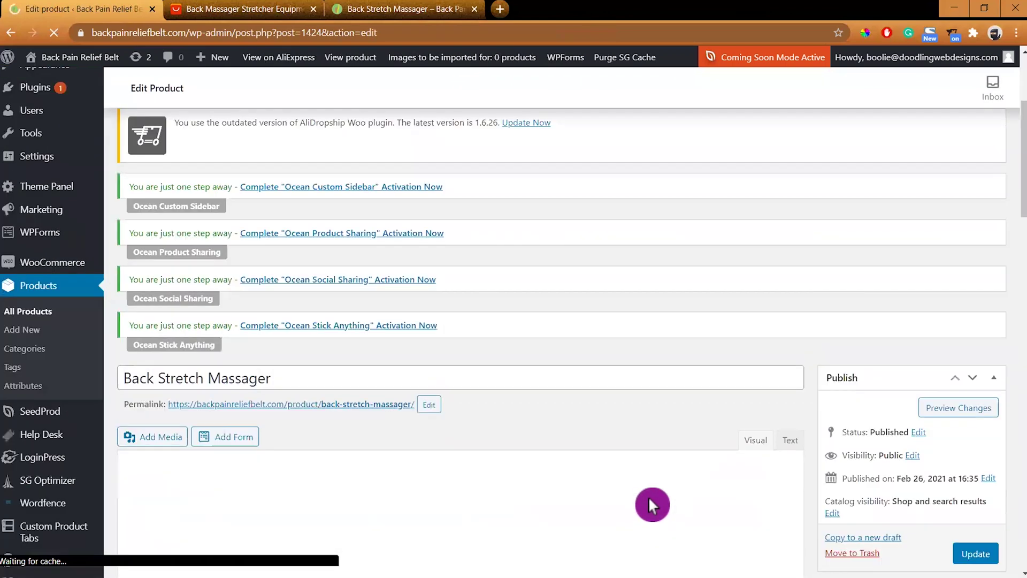
scroll(648, 496, down, 15)
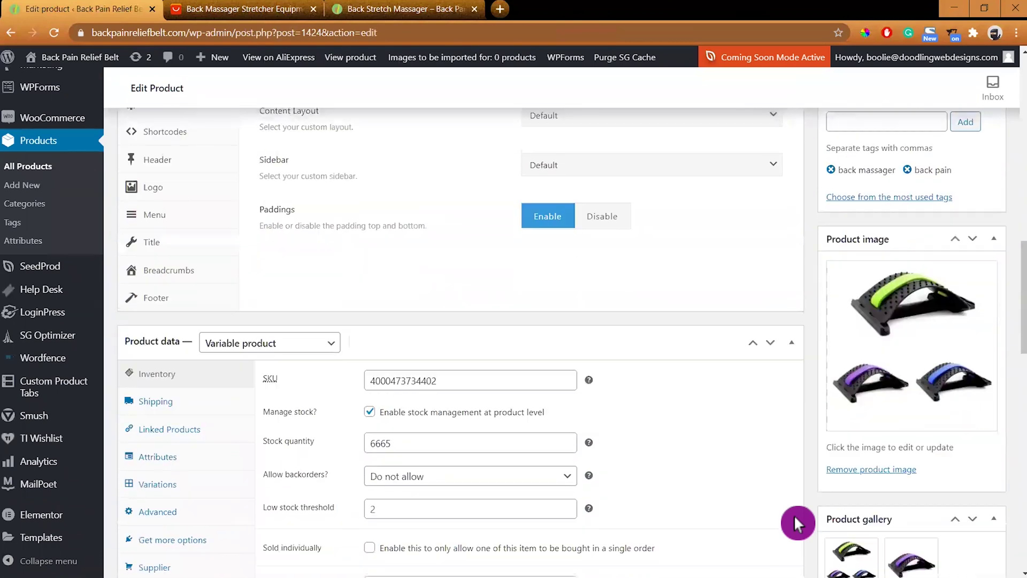
click(153, 386)
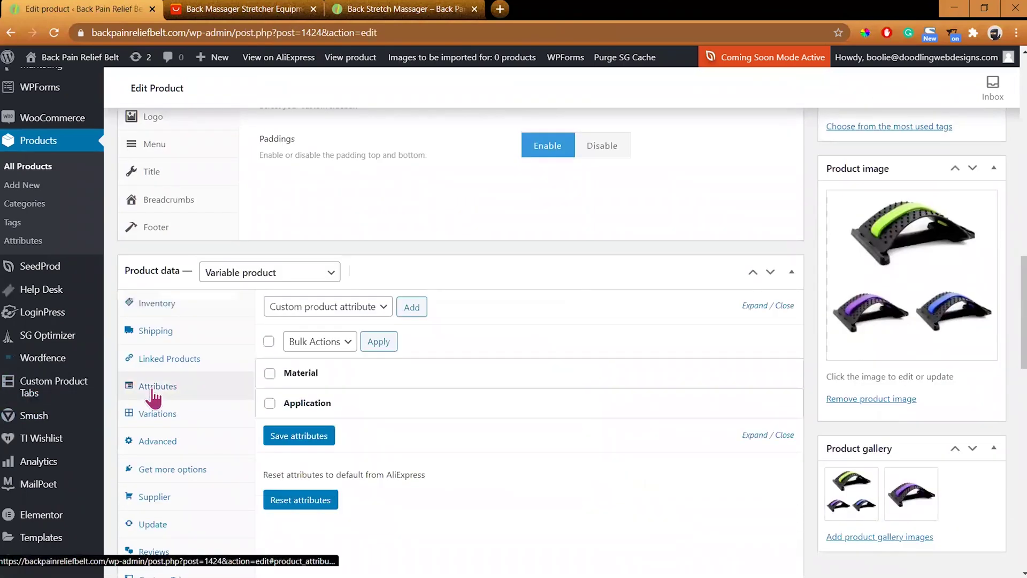
click(383, 308)
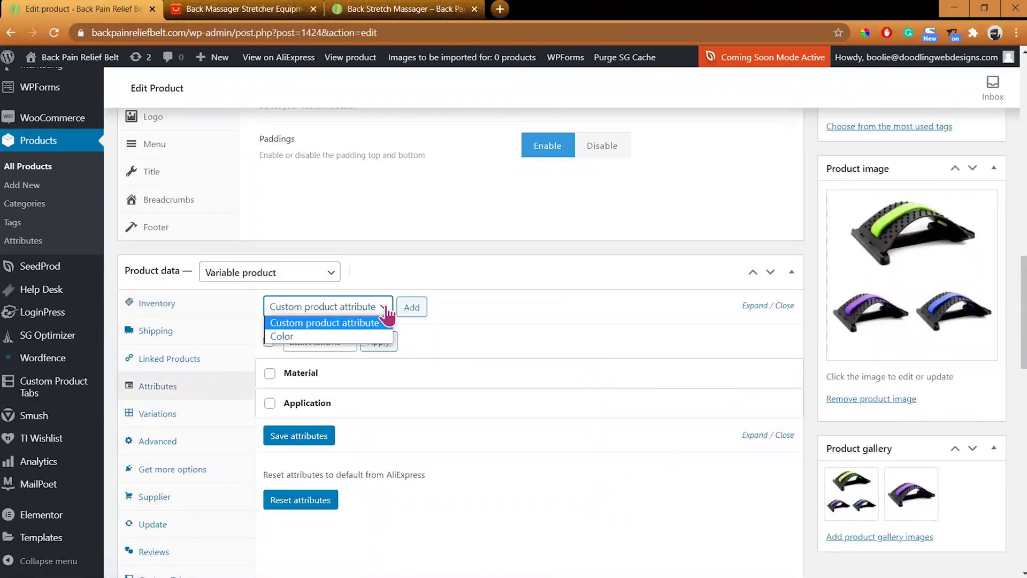
click(365, 323)
click(411, 307)
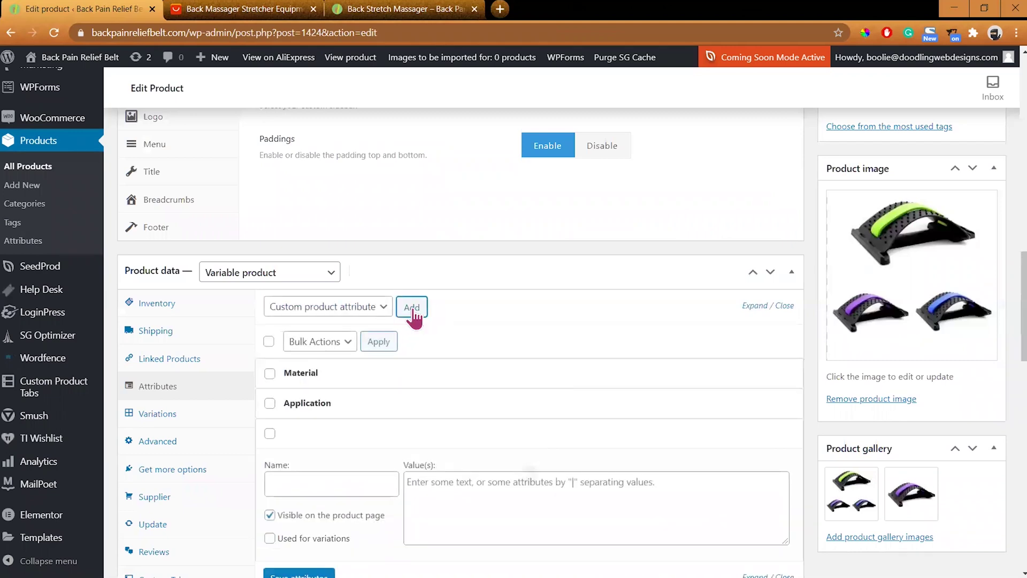
scroll(397, 390, down, 3)
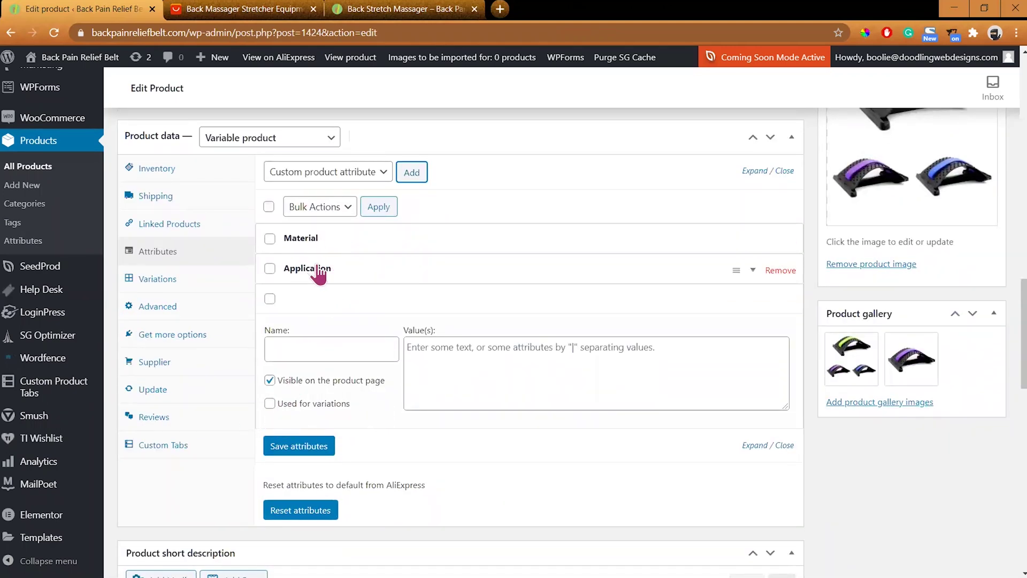
click(381, 171)
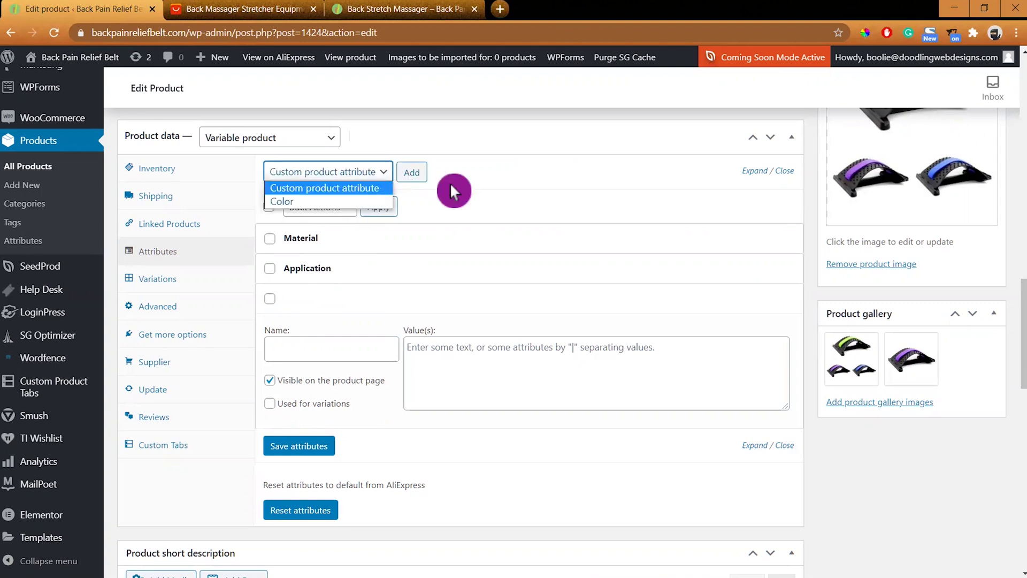
click(428, 190)
click(411, 173)
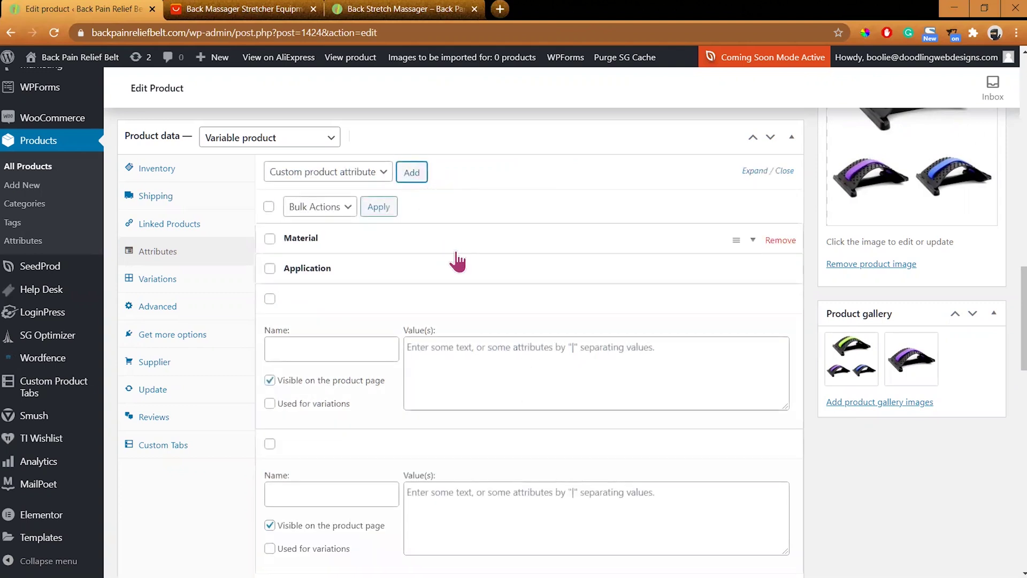
click(775, 306)
click(574, 103)
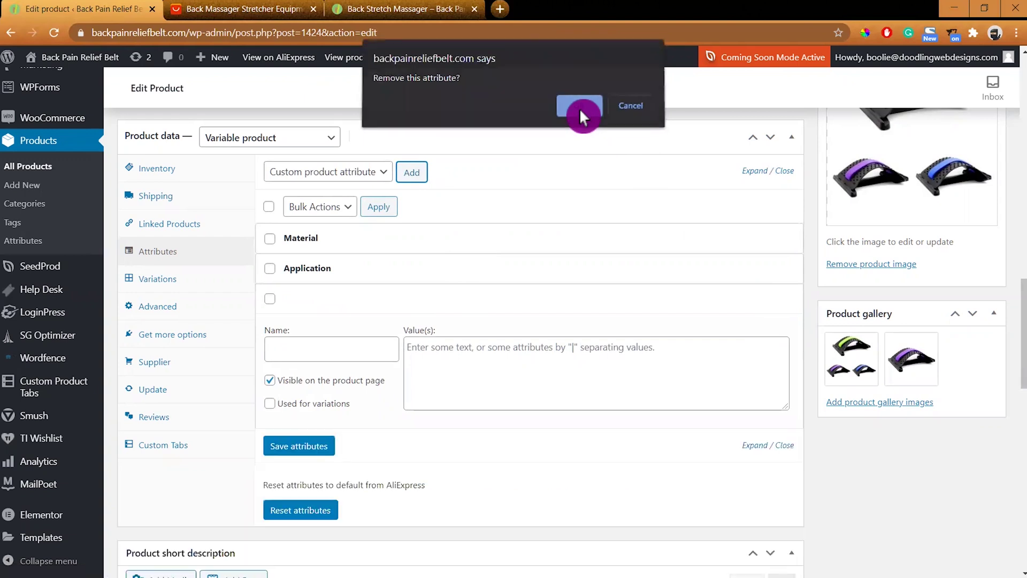
click(778, 307)
click(573, 107)
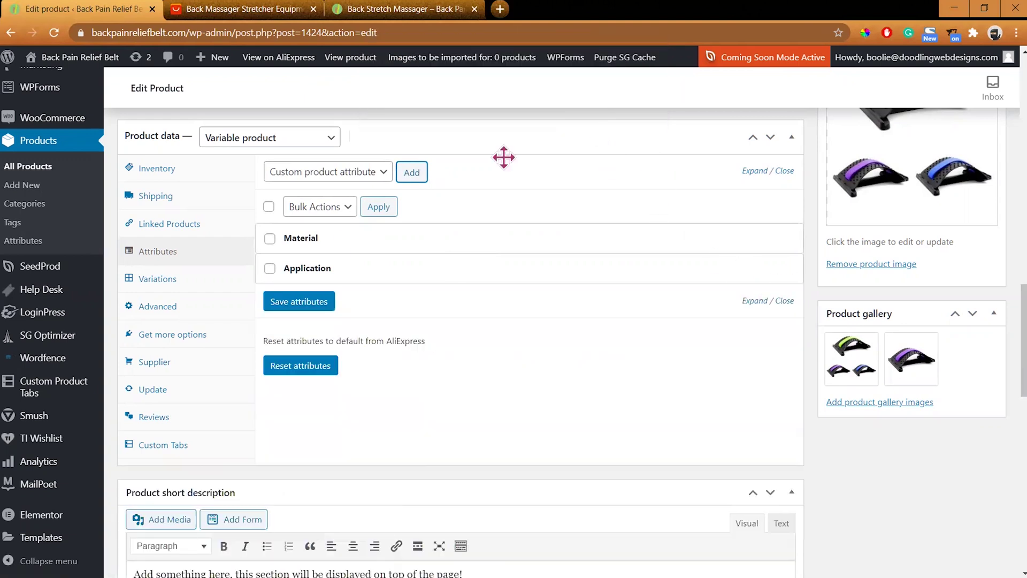
Step: Add a custom product attribute named Color to the product and remove its Material attribute
click(157, 283)
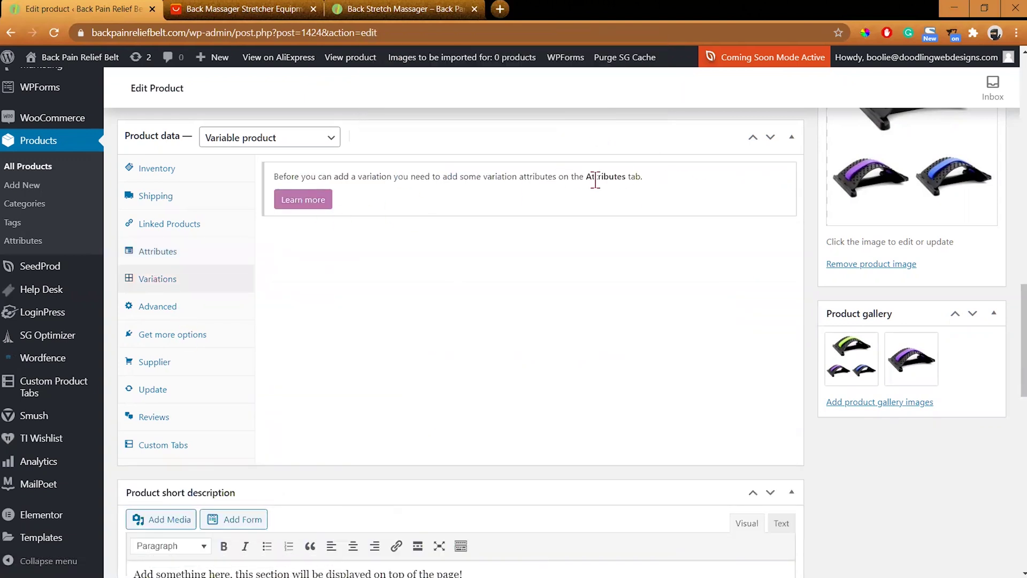
click(147, 256)
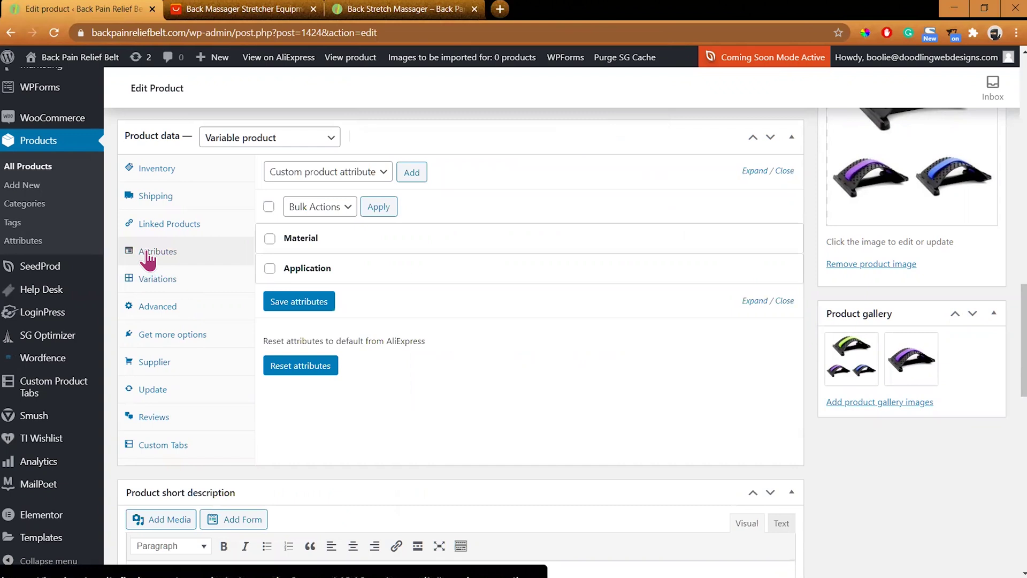
click(412, 172)
click(311, 342)
text(Color)
key(Tab)
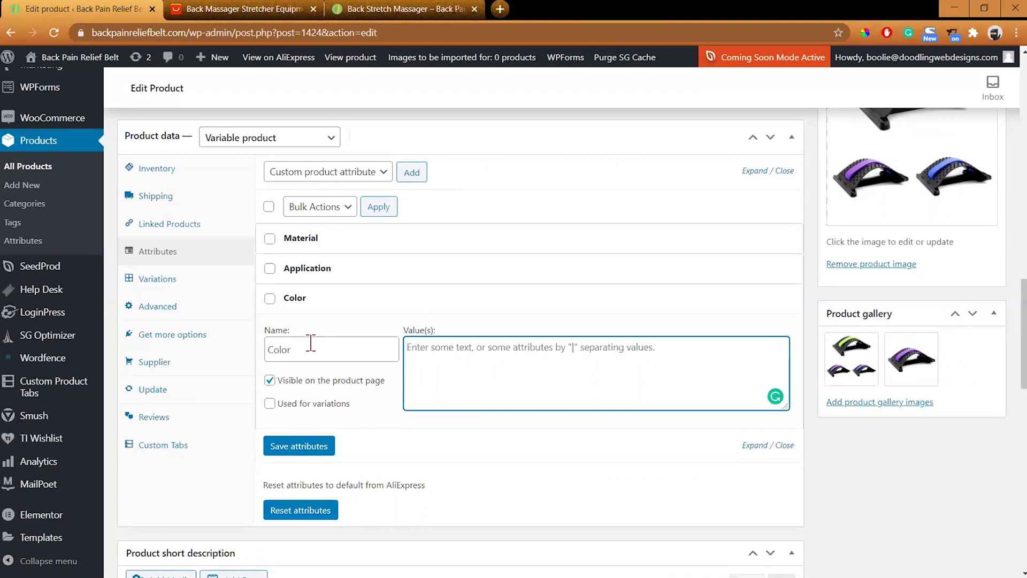
click(780, 241)
click(578, 108)
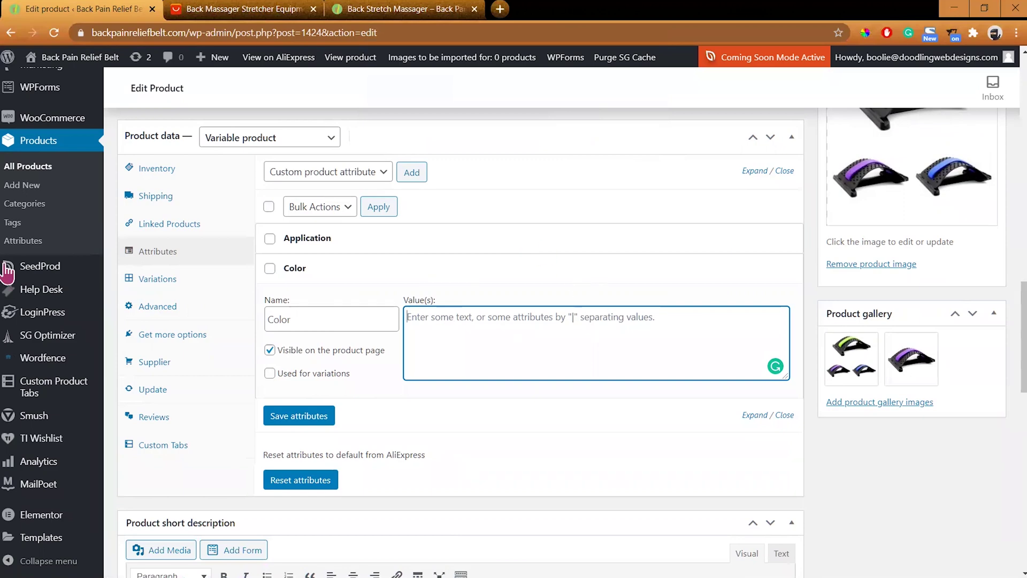
Step: Set the global Color attribute's slug to color and its default sort order to Name, and save the attribute
click(23, 240)
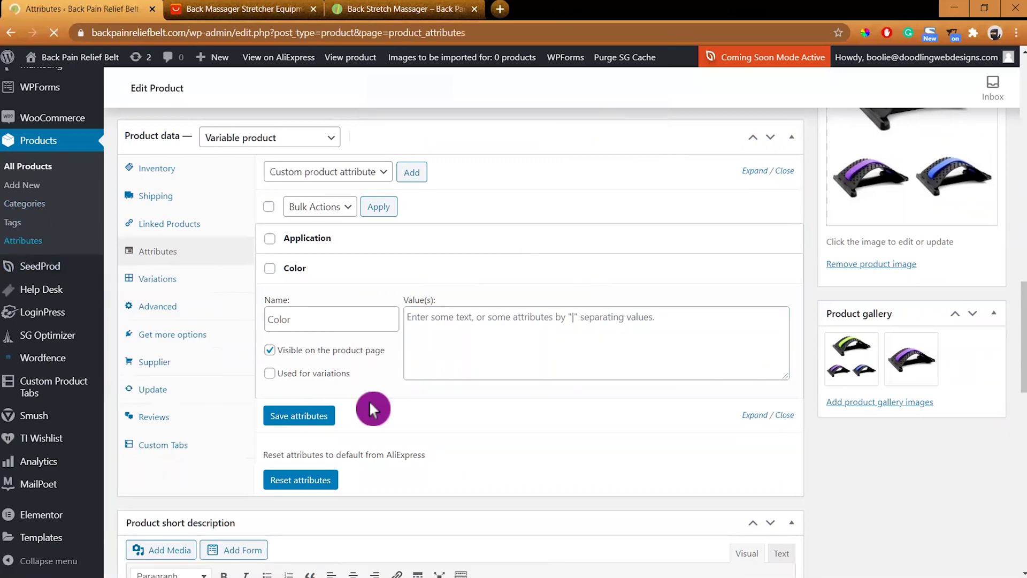
scroll(368, 422, down, 4)
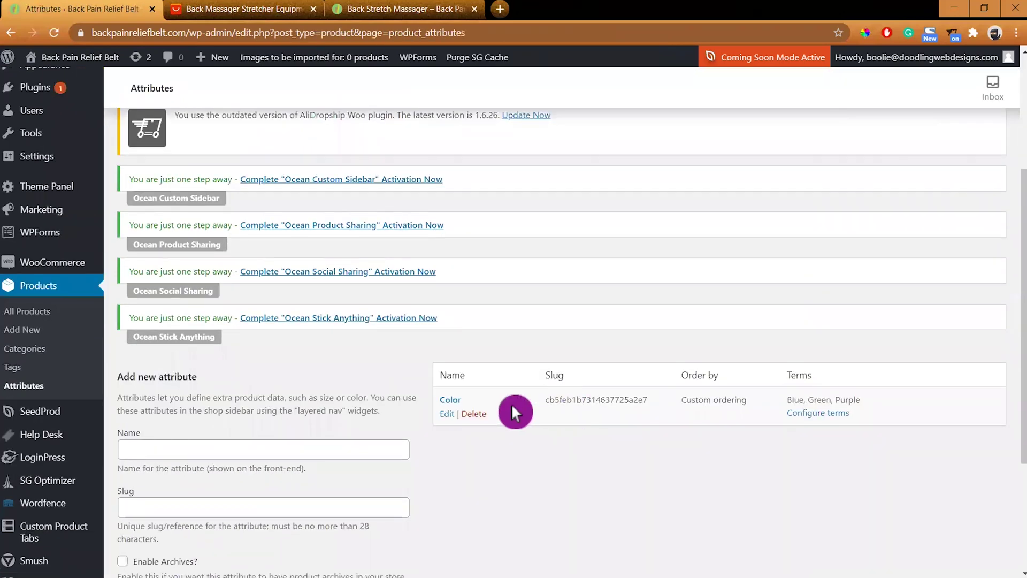
click(447, 413)
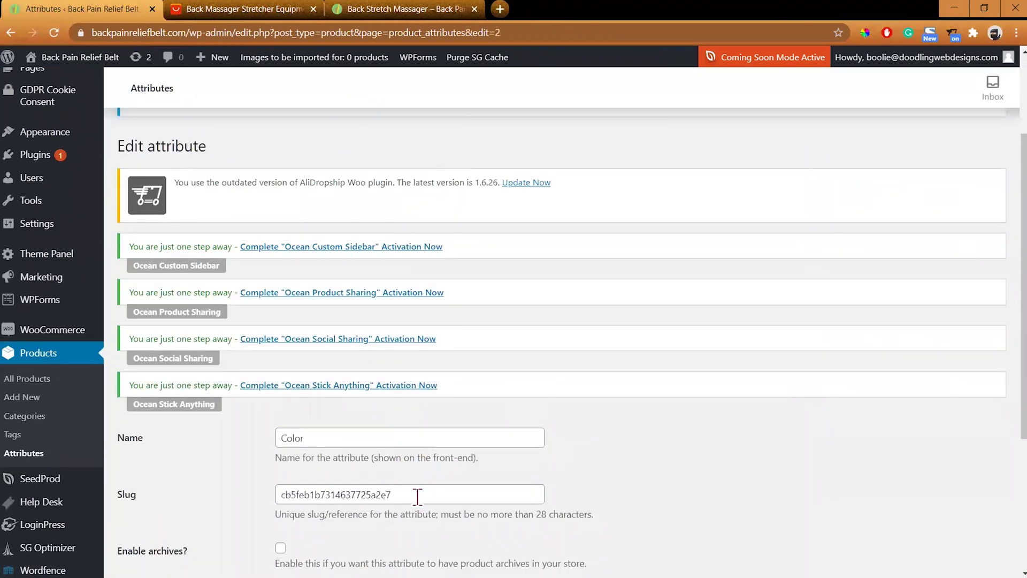
double_click(417, 493)
text(color)
scroll(610, 473, down, 4)
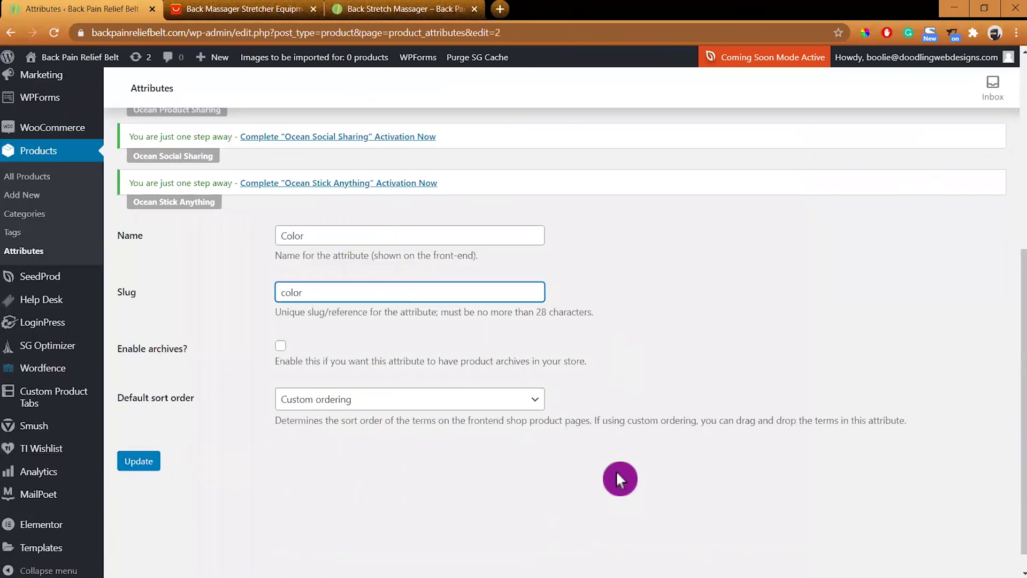
click(532, 407)
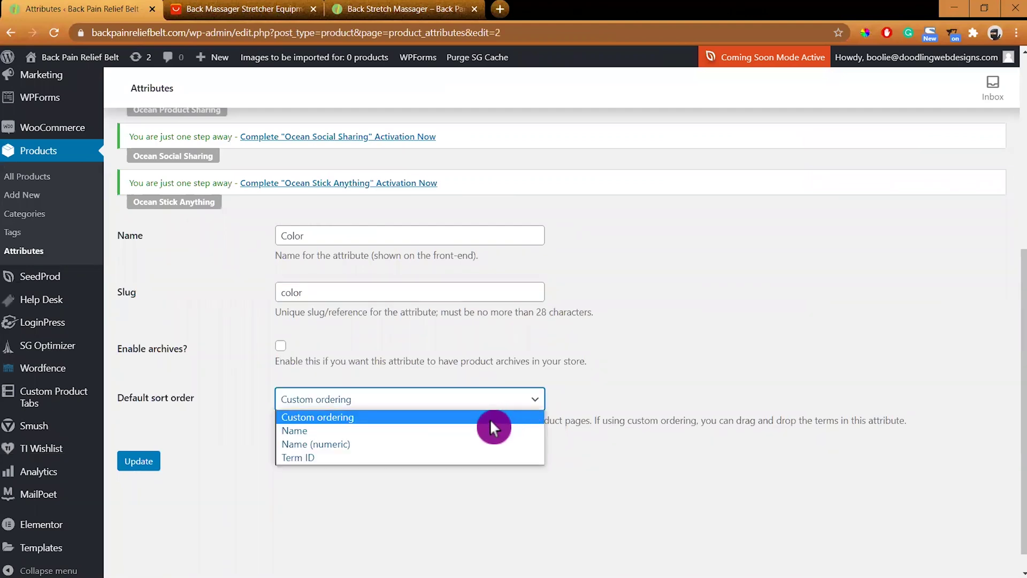
click(477, 430)
click(142, 463)
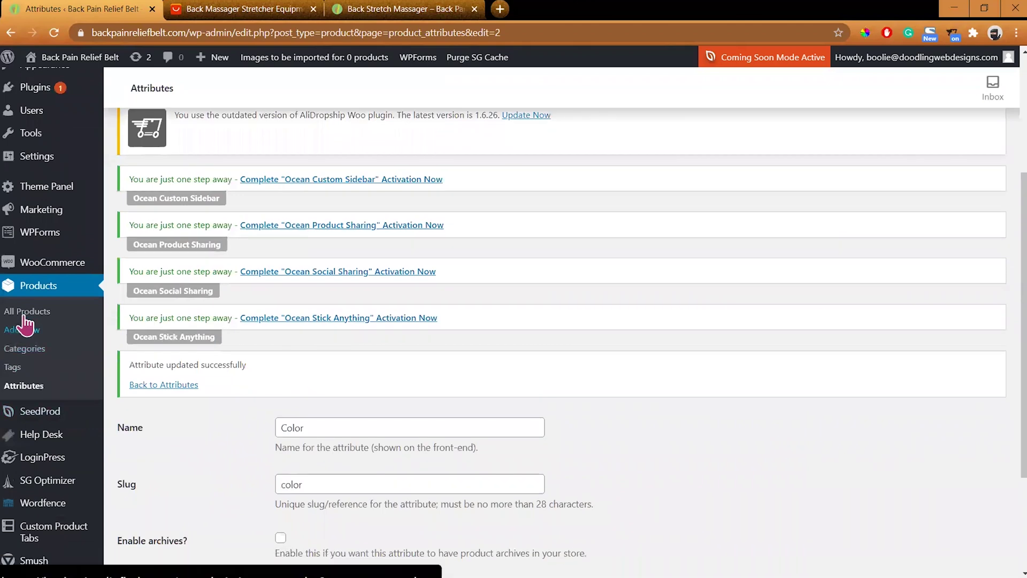
Step: Open the Back Stretch Massager product for editing from the product list and show its attributes
click(33, 314)
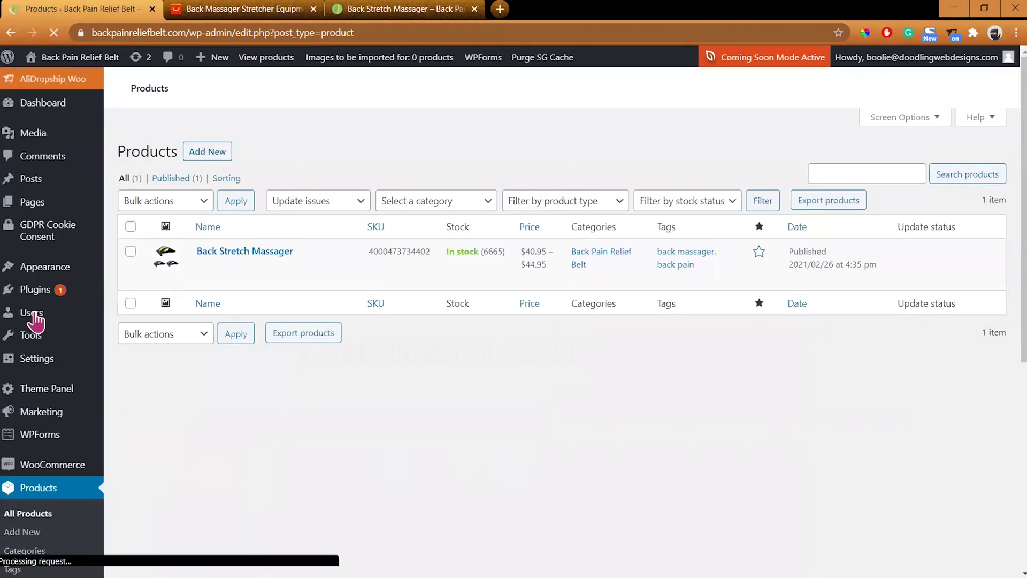
scroll(345, 448, down, 3)
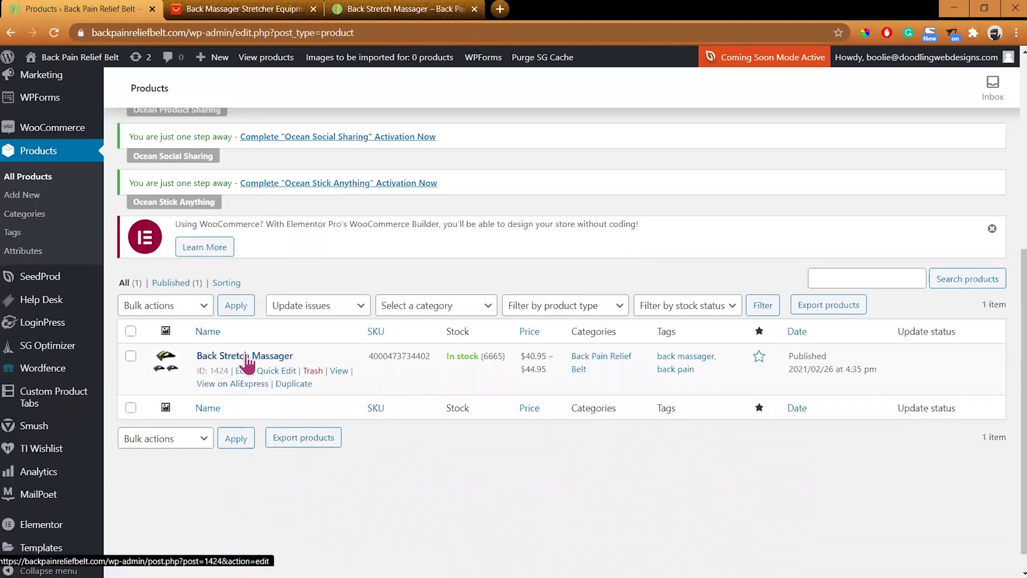
click(247, 362)
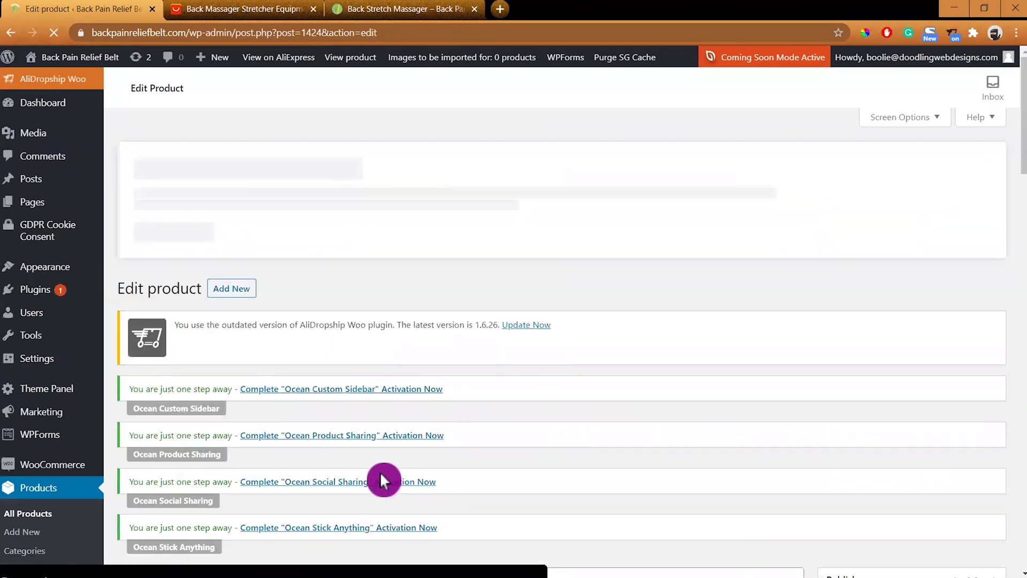
scroll(385, 482, down, 20)
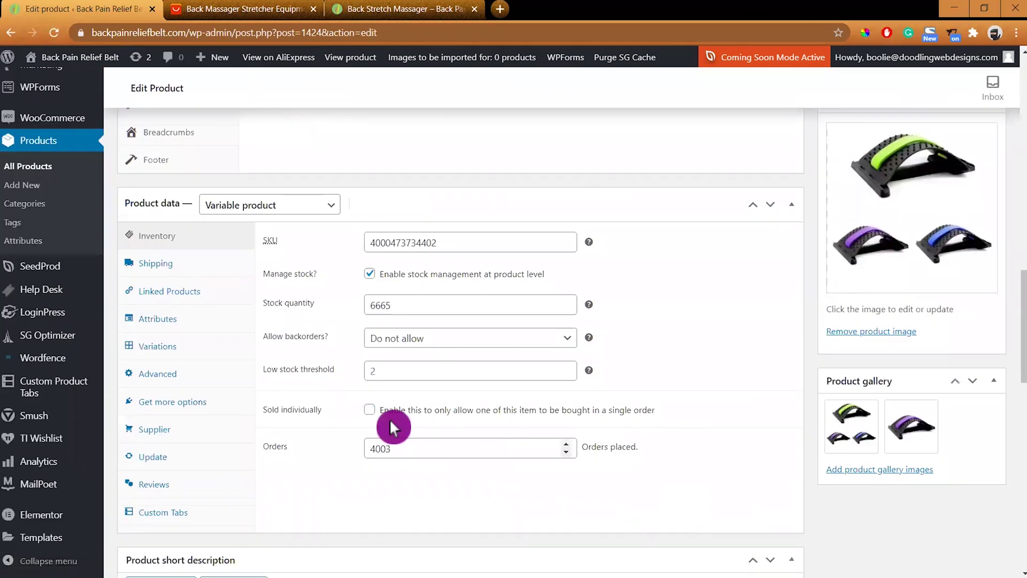
click(164, 319)
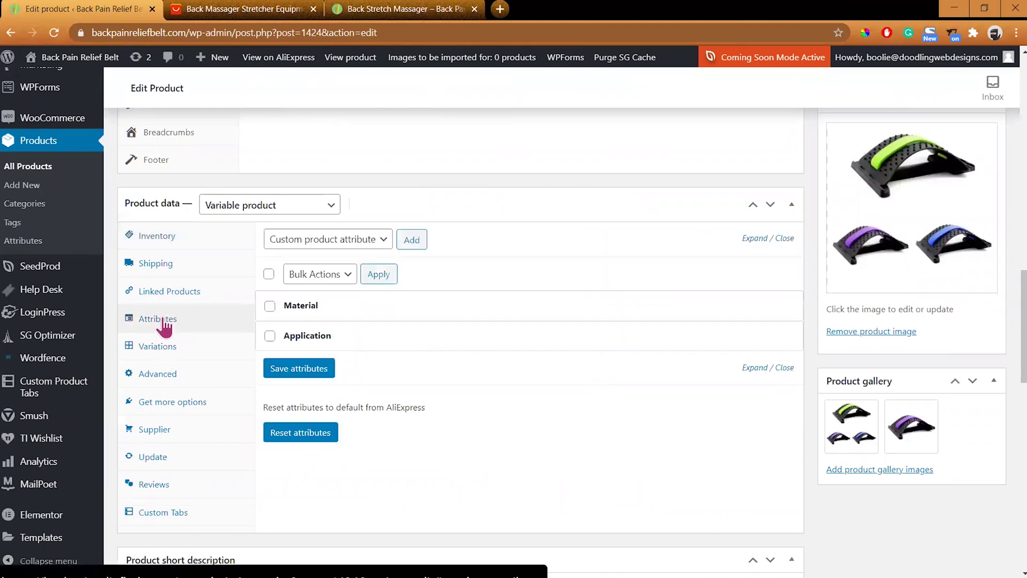
Step: Add the global Color attribute with Blue, Green and Purple to the product, enable it for variations, and save the attributes
click(385, 241)
click(354, 269)
click(413, 242)
scroll(532, 470, down, 3)
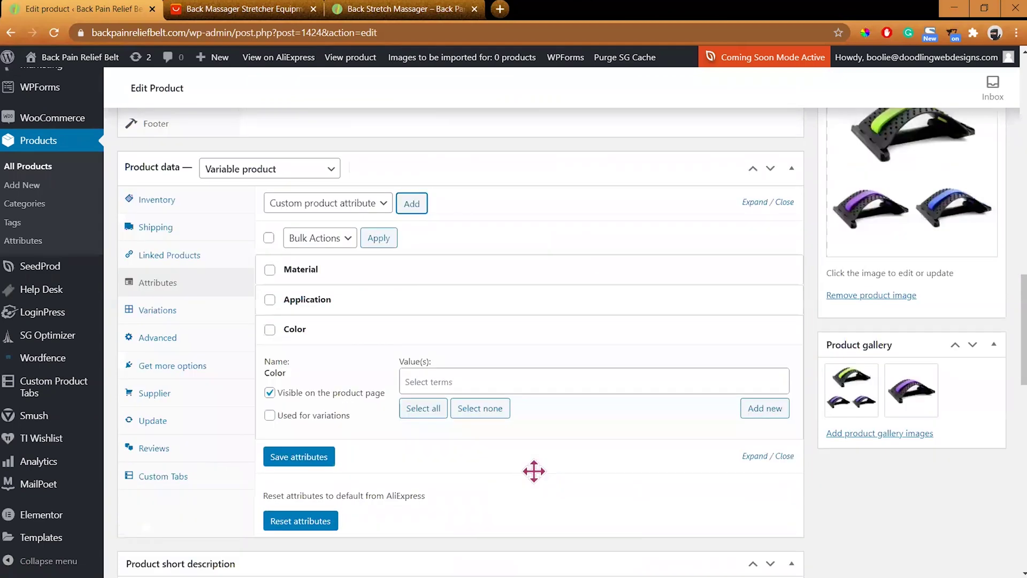
click(270, 316)
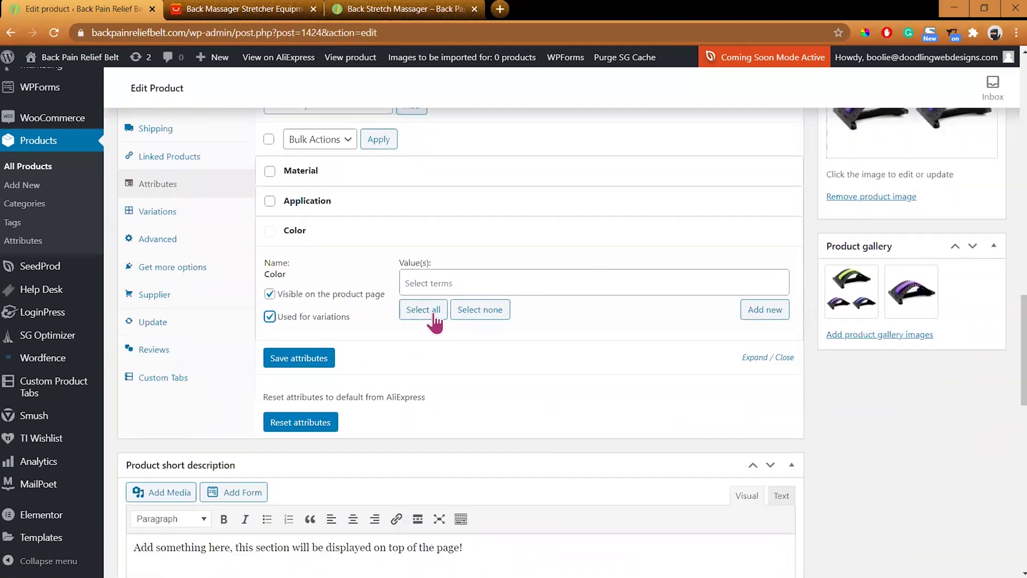
click(431, 313)
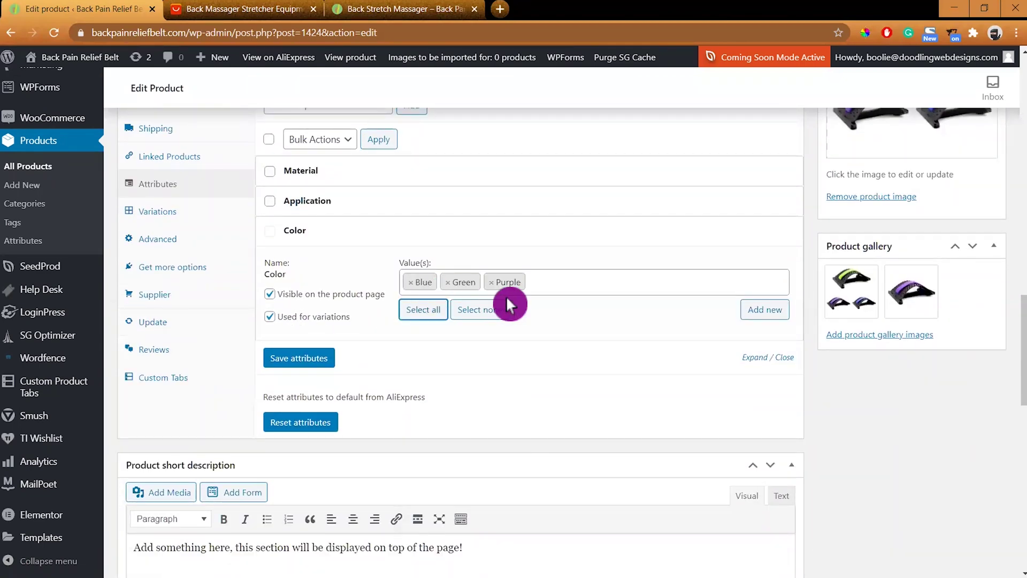
click(302, 358)
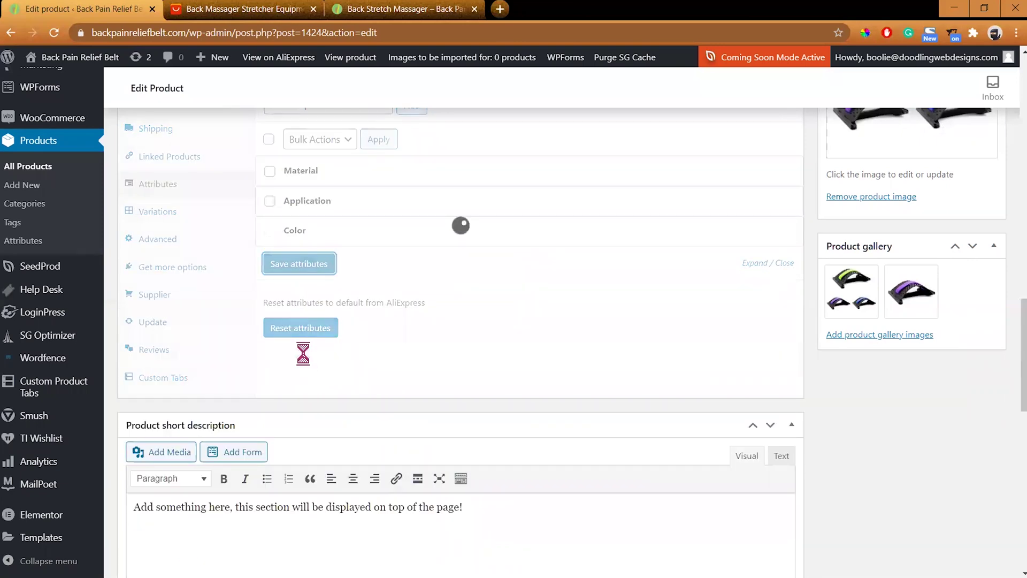
Step: Assign Blue to variation #1429, Green to variation #1428 and Purple to variation #1427
click(166, 215)
scroll(460, 257, up, 2)
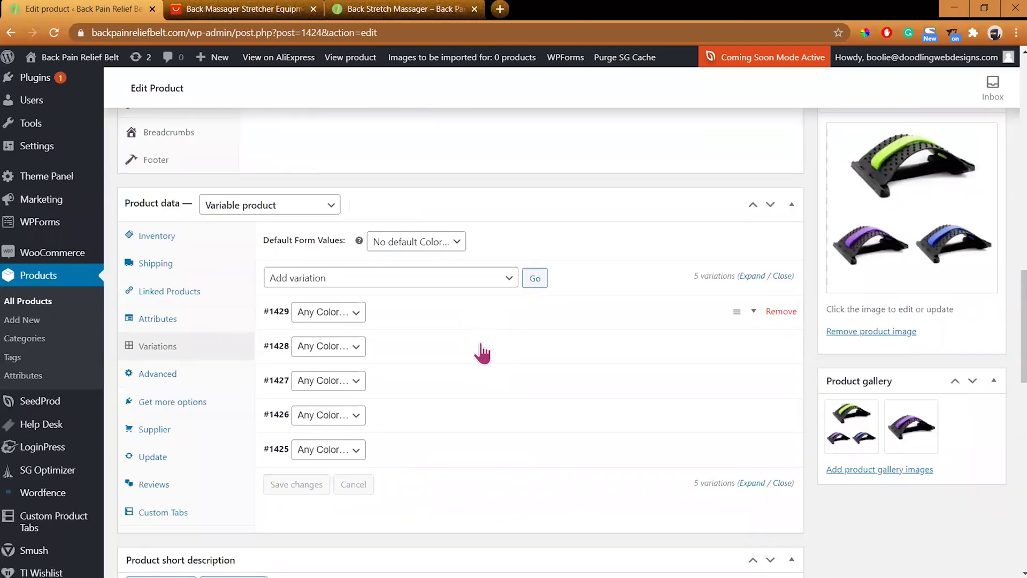
click(510, 278)
click(509, 288)
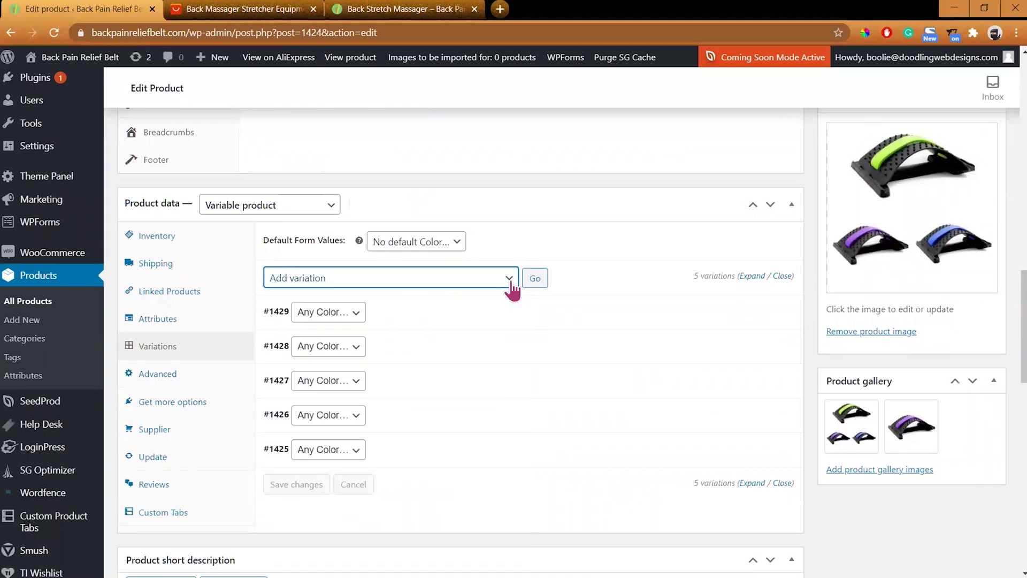
click(356, 316)
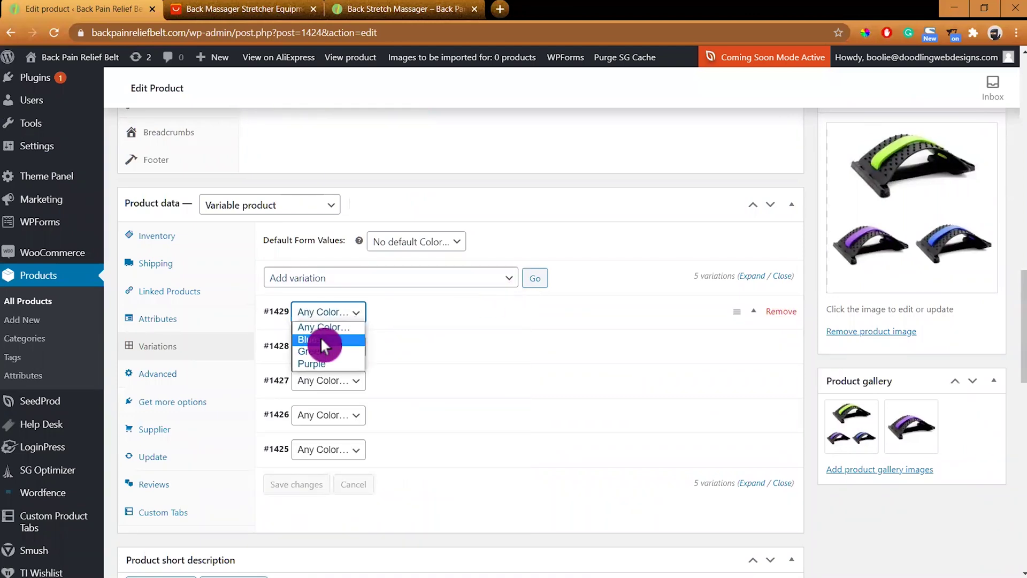
click(323, 339)
click(356, 346)
click(325, 385)
click(356, 381)
click(320, 432)
Step: Remove the unassigned variations #1426 and #1425 and update the product
click(777, 416)
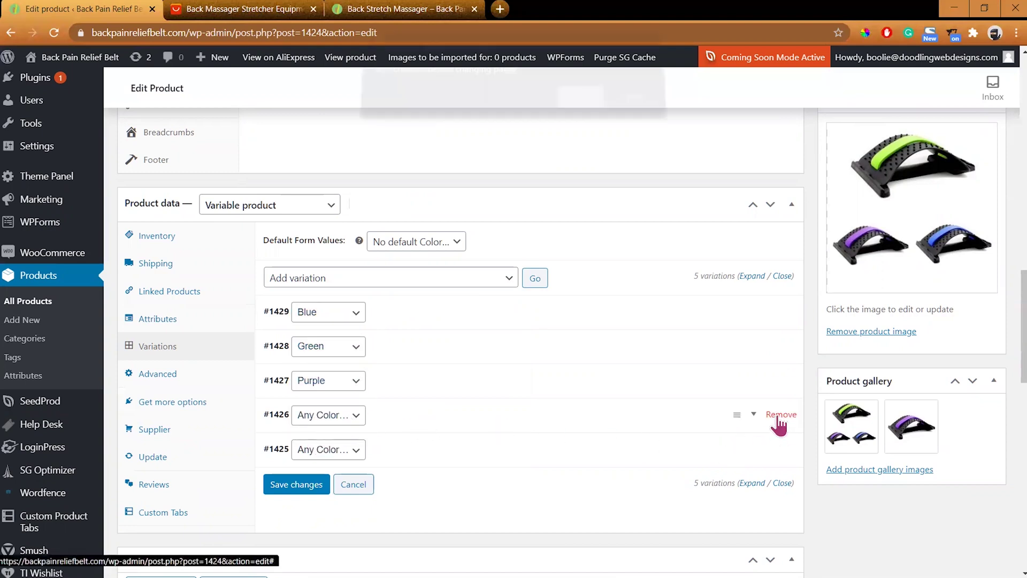
key(Return)
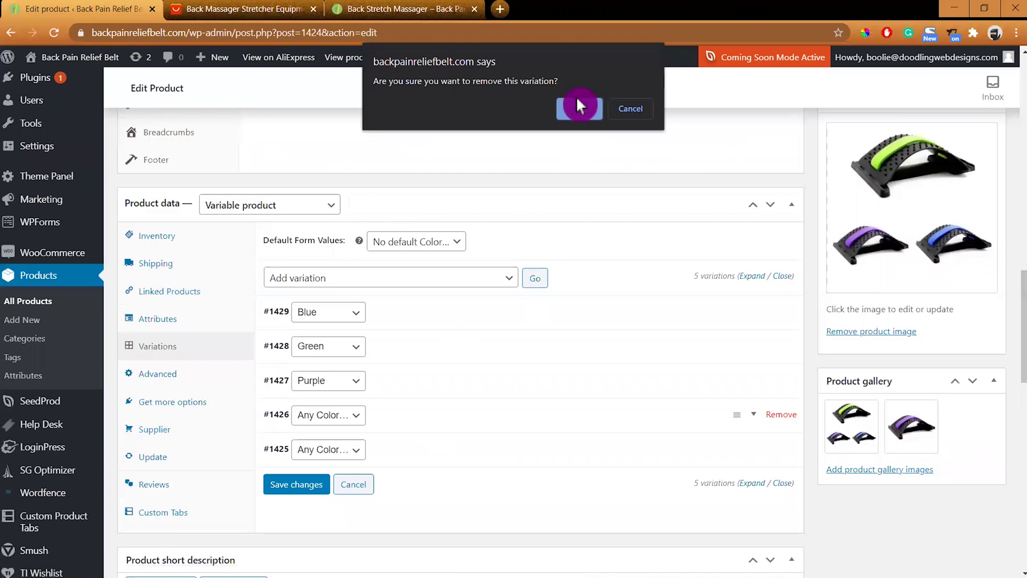
click(577, 99)
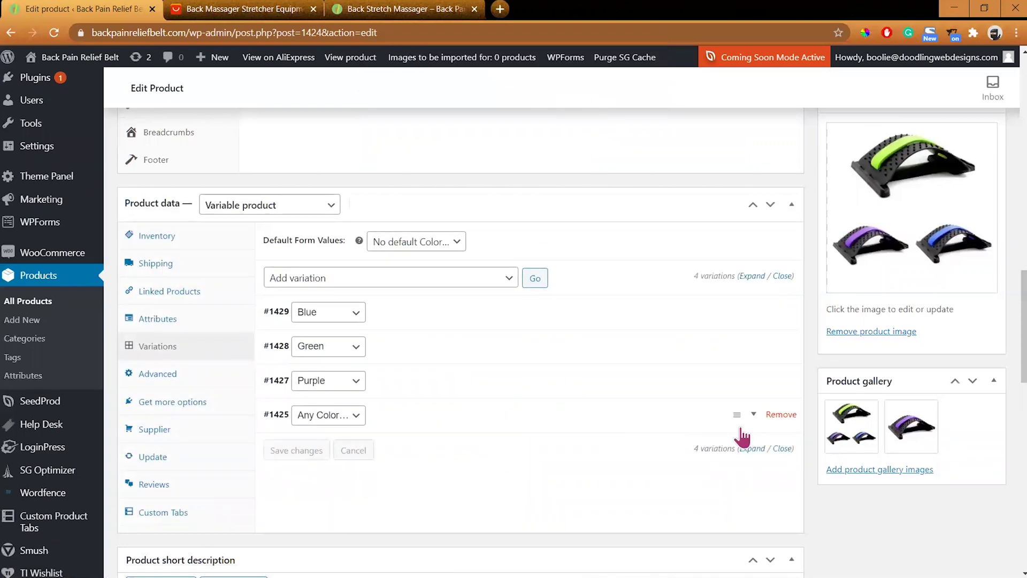
click(779, 415)
click(579, 106)
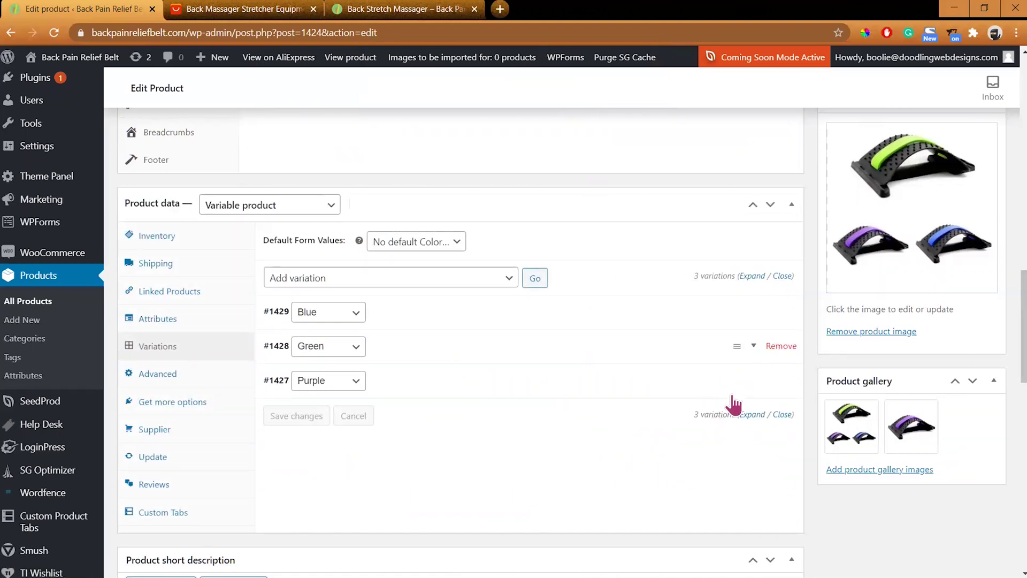
scroll(814, 325, up, 7)
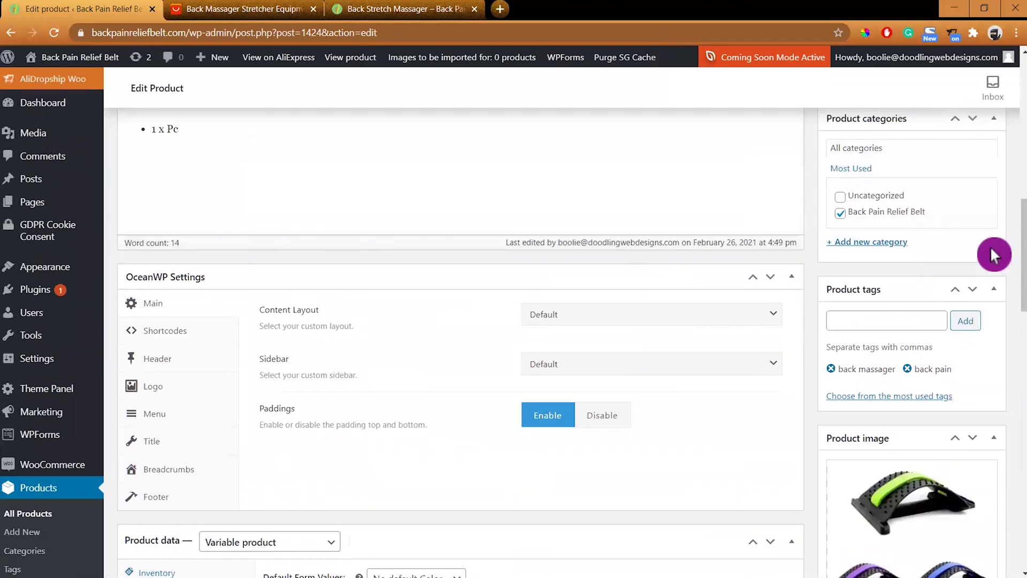
scroll(989, 260, up, 3)
click(974, 278)
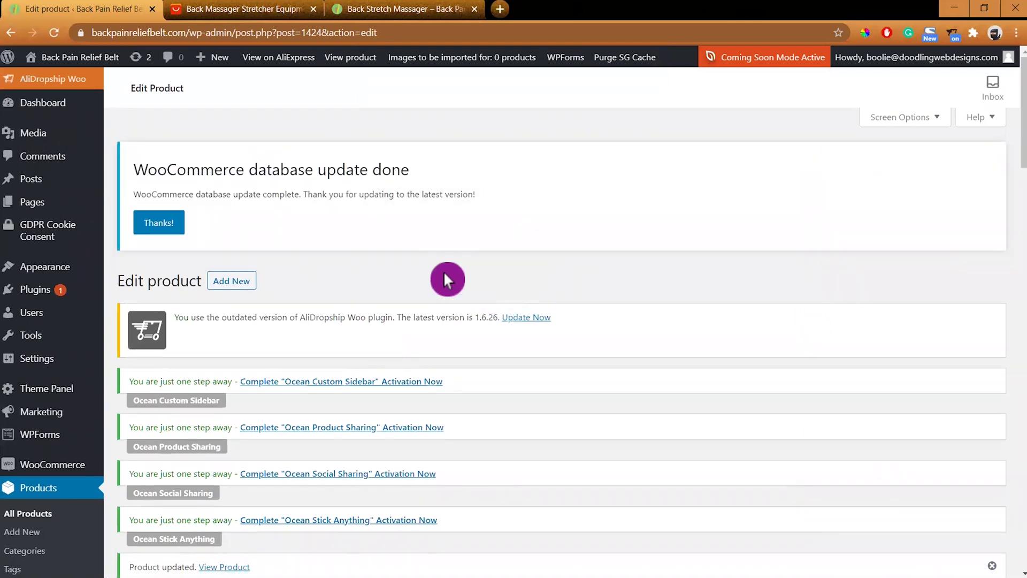
Step: Reload the product's storefront page and check its Color options by selecting the color swatches
click(363, 7)
click(54, 32)
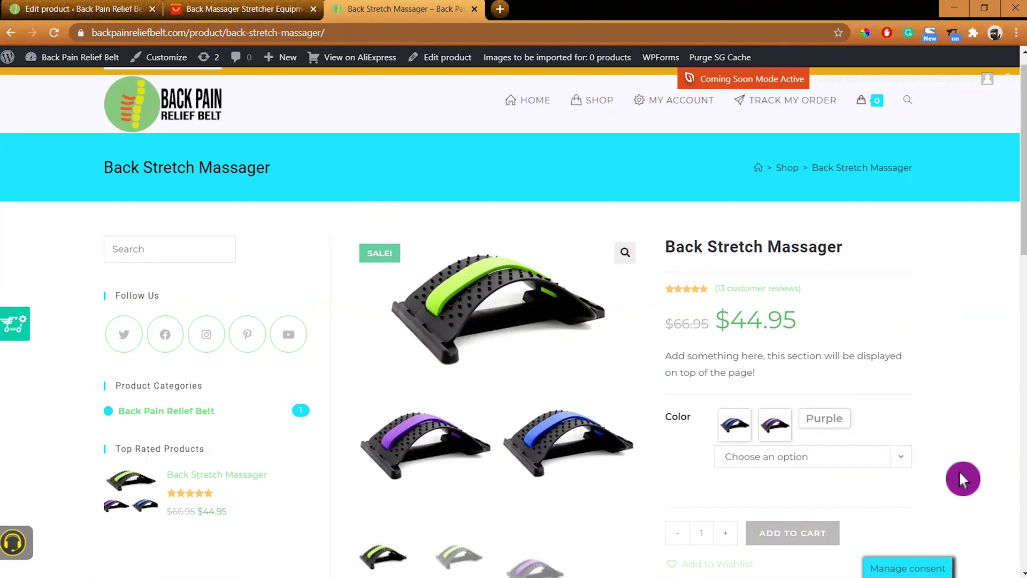
scroll(958, 469, down, 2)
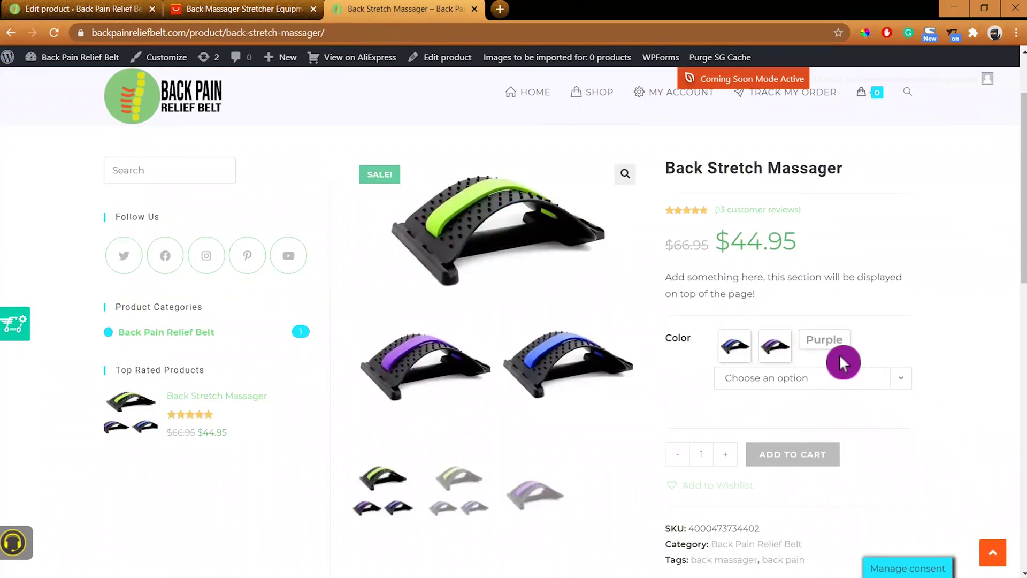
click(776, 346)
click(748, 355)
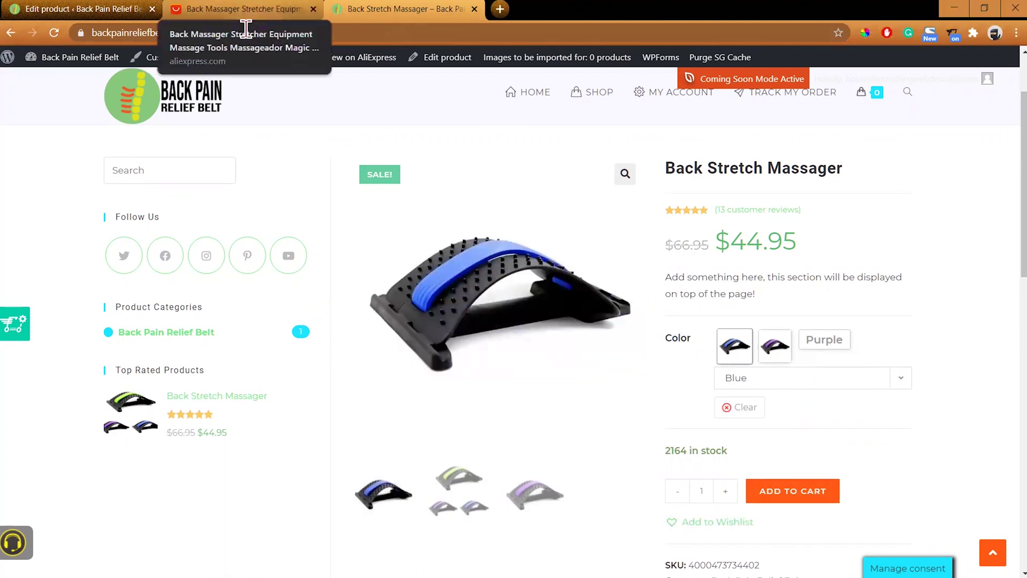
Step: Close the AliExpress page, return to the product editor and expand the details of the Blue variation
click(313, 9)
click(91, 7)
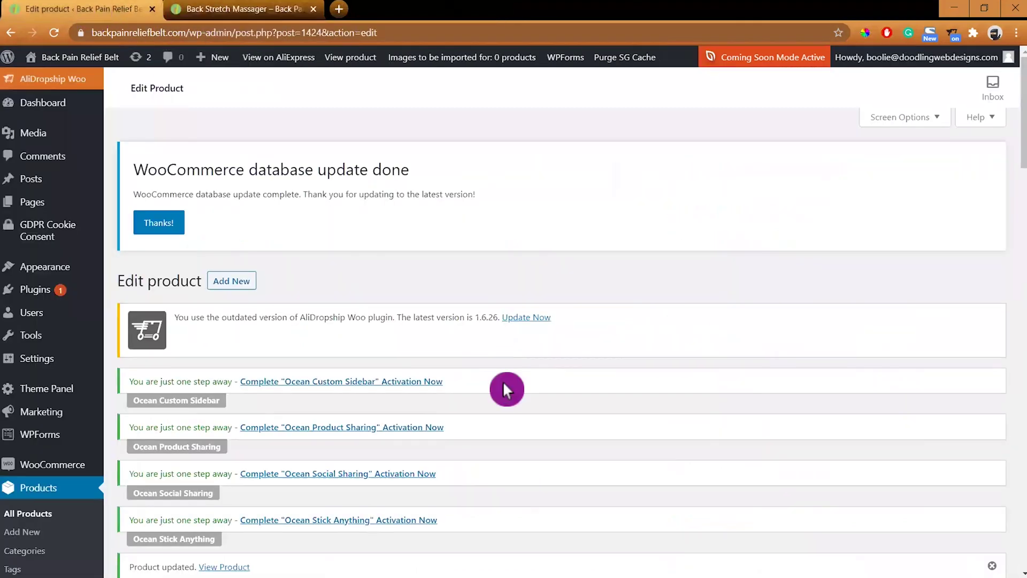
scroll(526, 410, down, 10)
scroll(567, 471, down, 15)
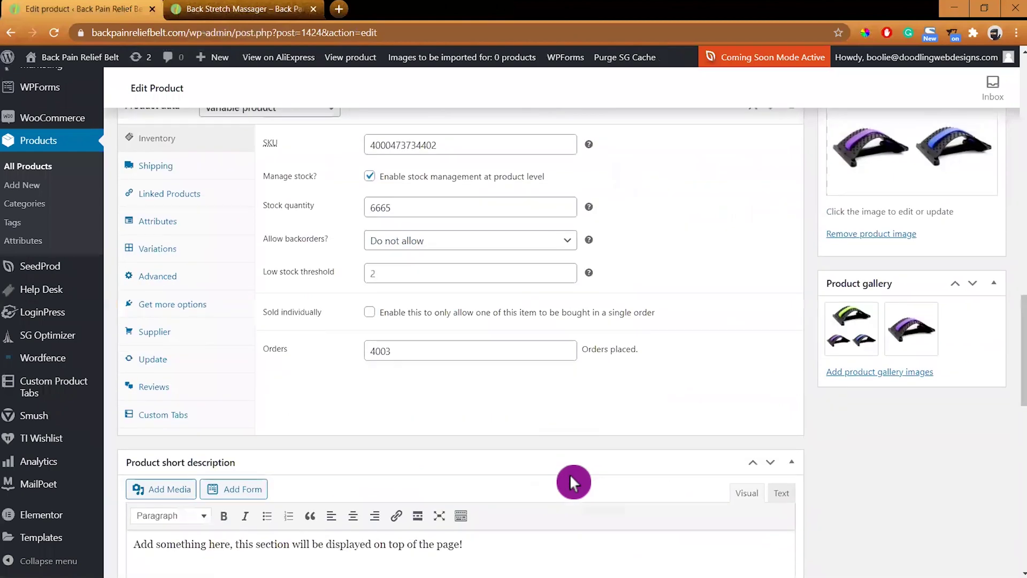
scroll(360, 405, up, 10)
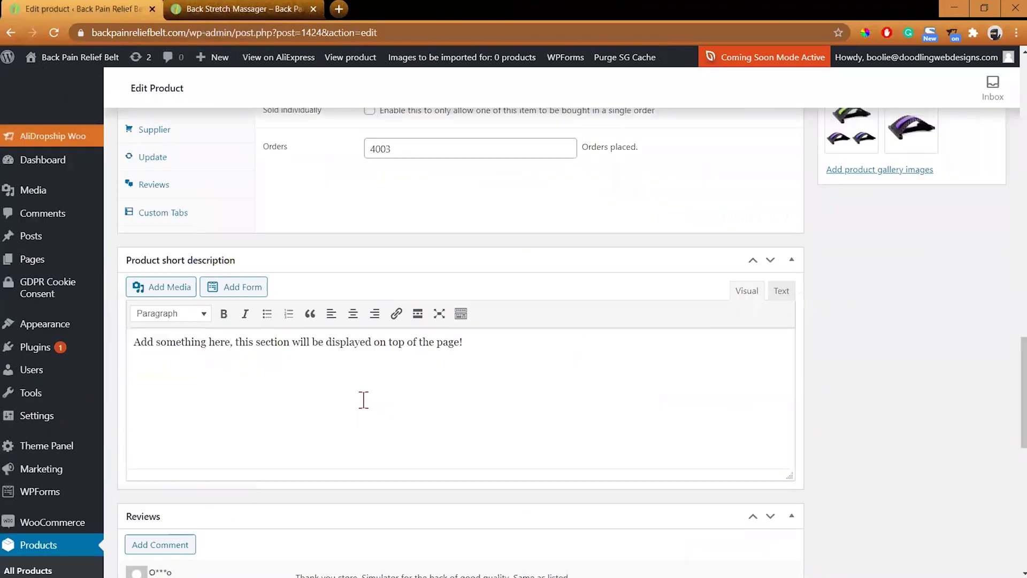
click(161, 359)
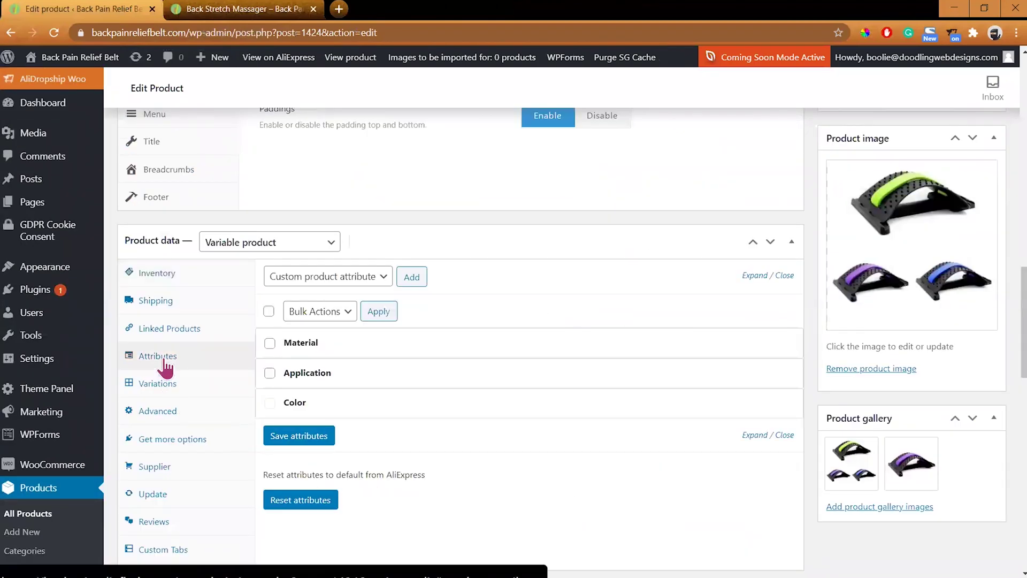
click(217, 391)
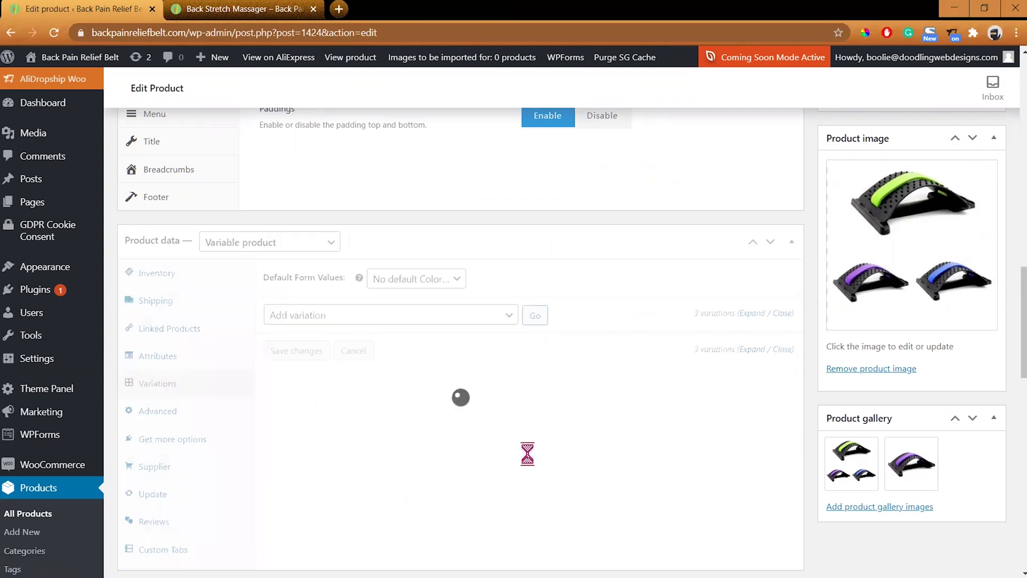
scroll(552, 464, down, 2)
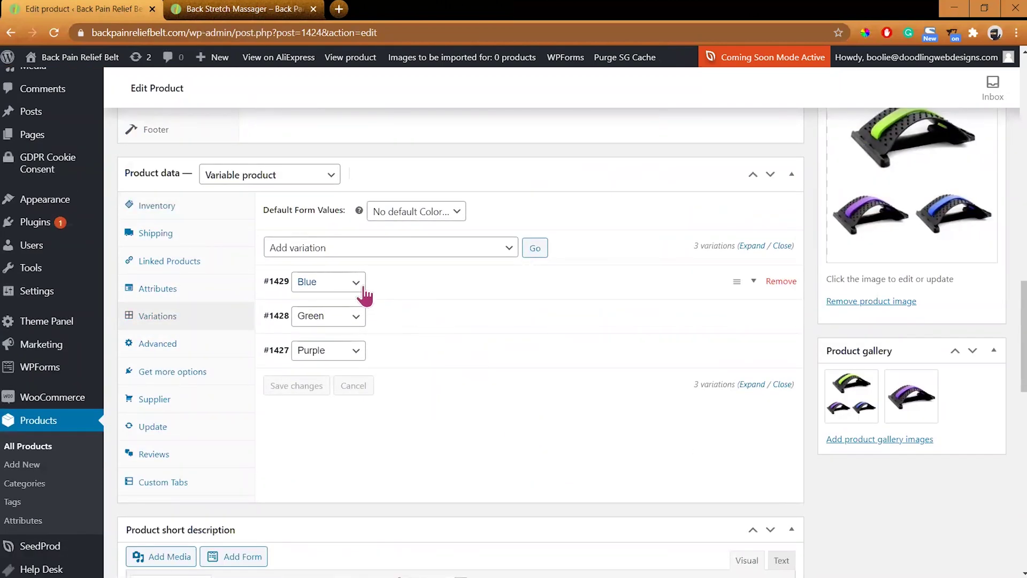
click(404, 287)
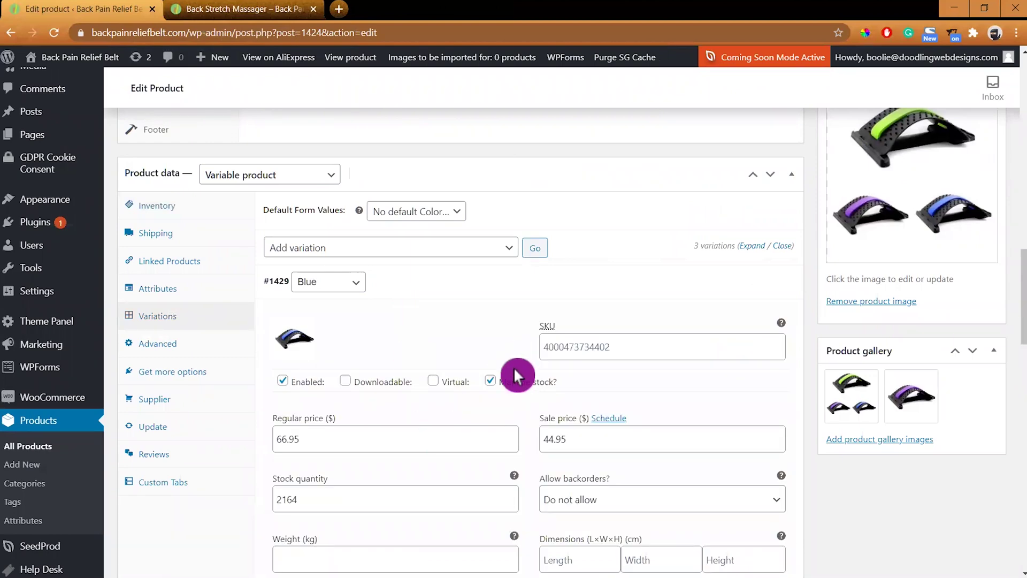
scroll(488, 412, down, 1)
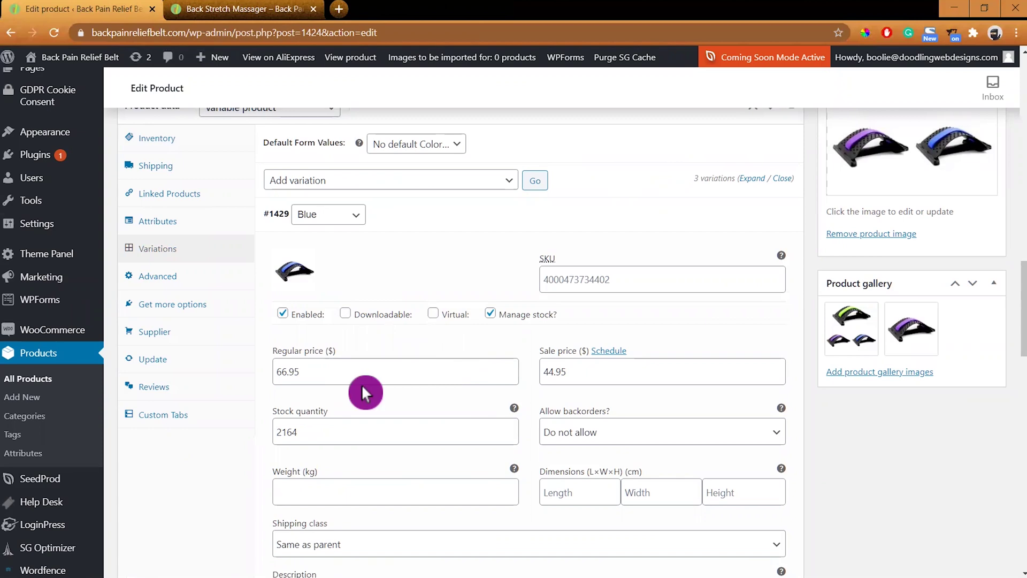
Step: Review the Blue variation's regular price, sale price and stock quantity
click(360, 378)
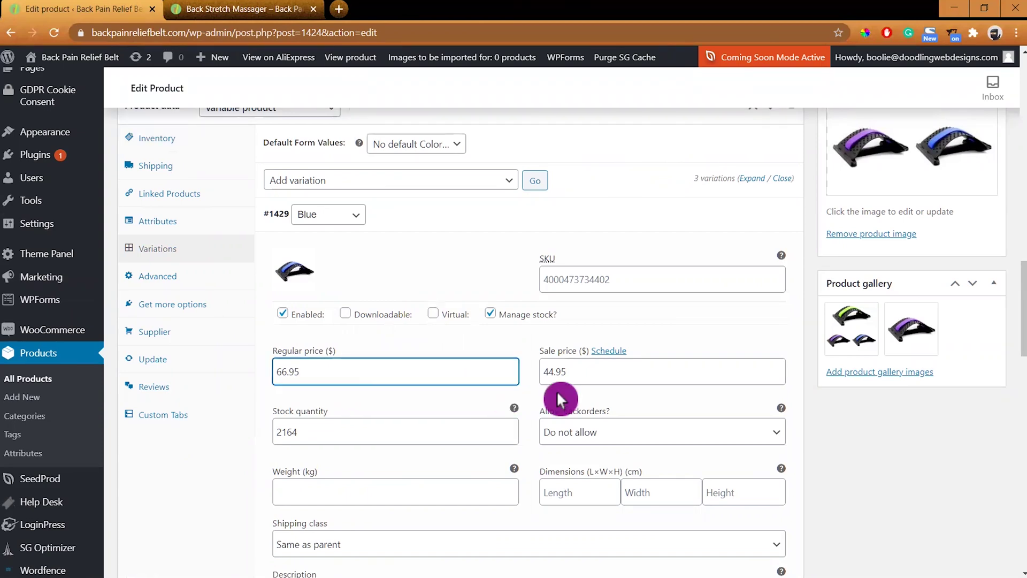
click(602, 367)
scroll(378, 401, down, 1)
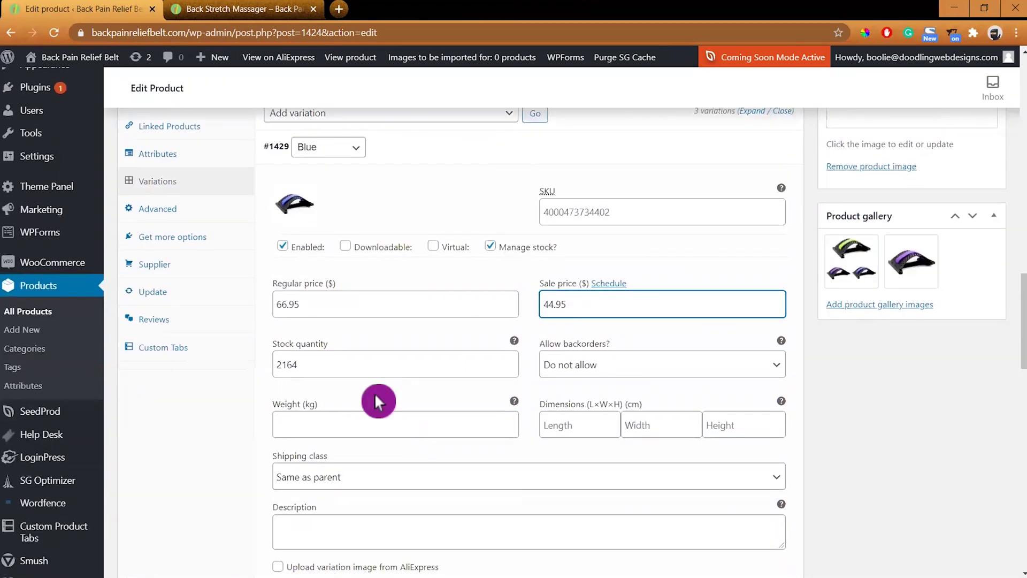
click(334, 364)
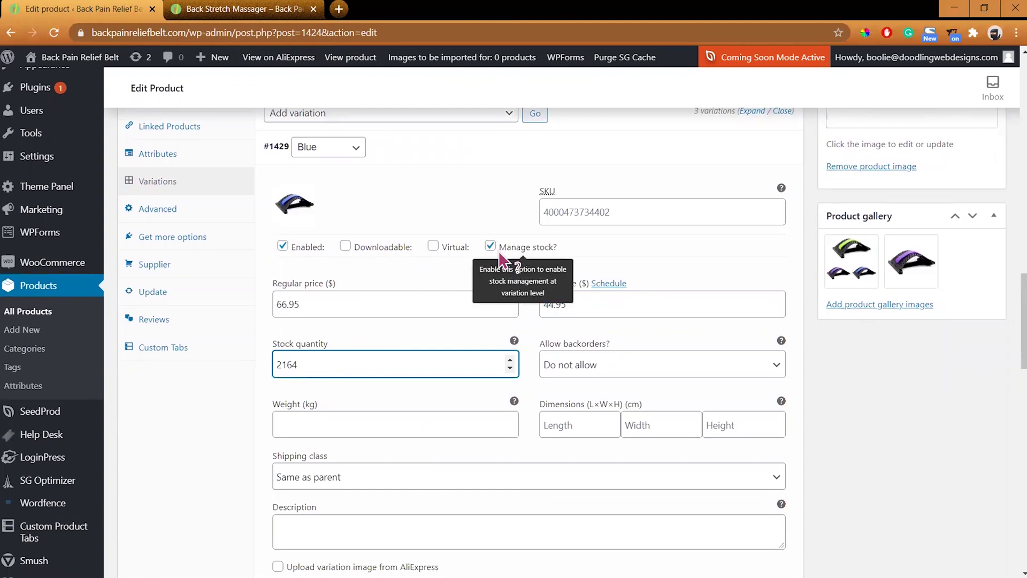
Step: Replace the Green variation's image with the media library photo of the three massagers with the green one on top
scroll(465, 374, down, 5)
click(441, 359)
scroll(375, 358, down, 1)
click(289, 349)
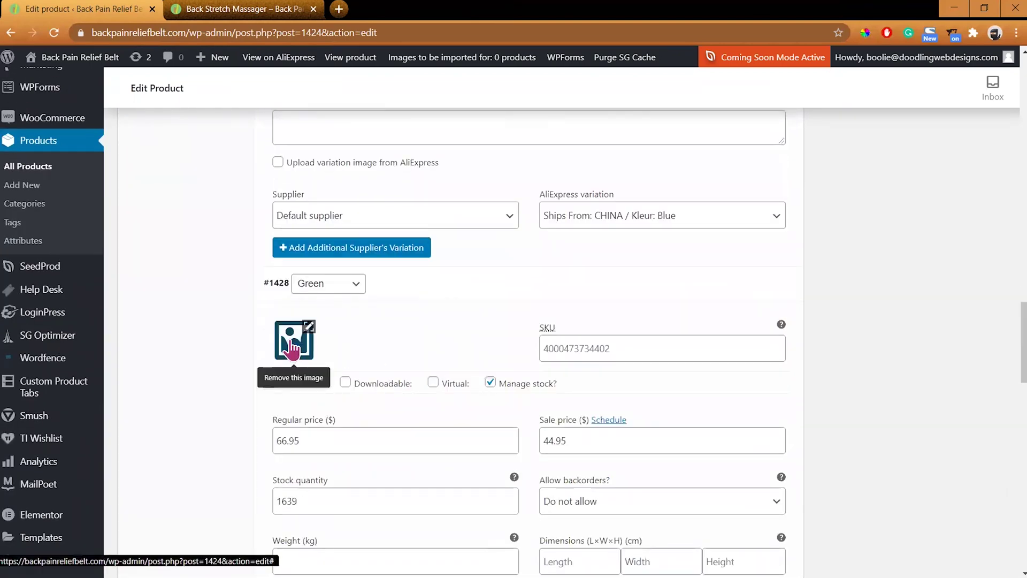
click(293, 348)
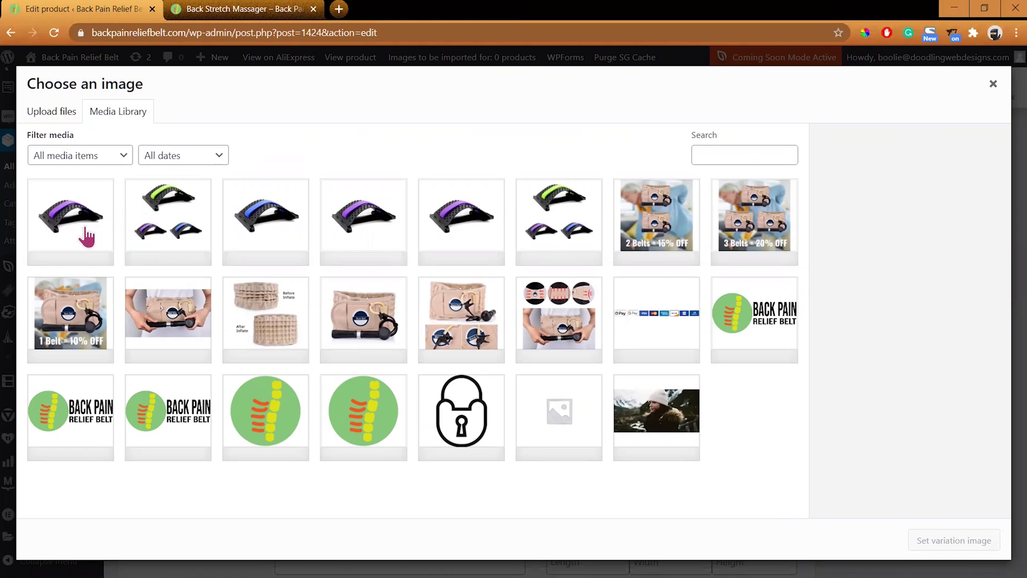
click(174, 234)
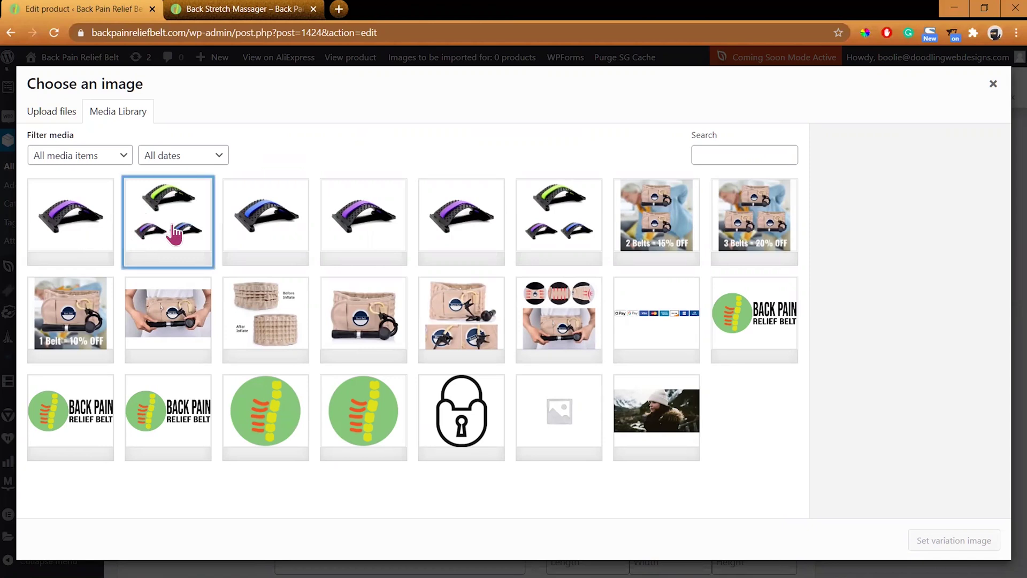
click(979, 540)
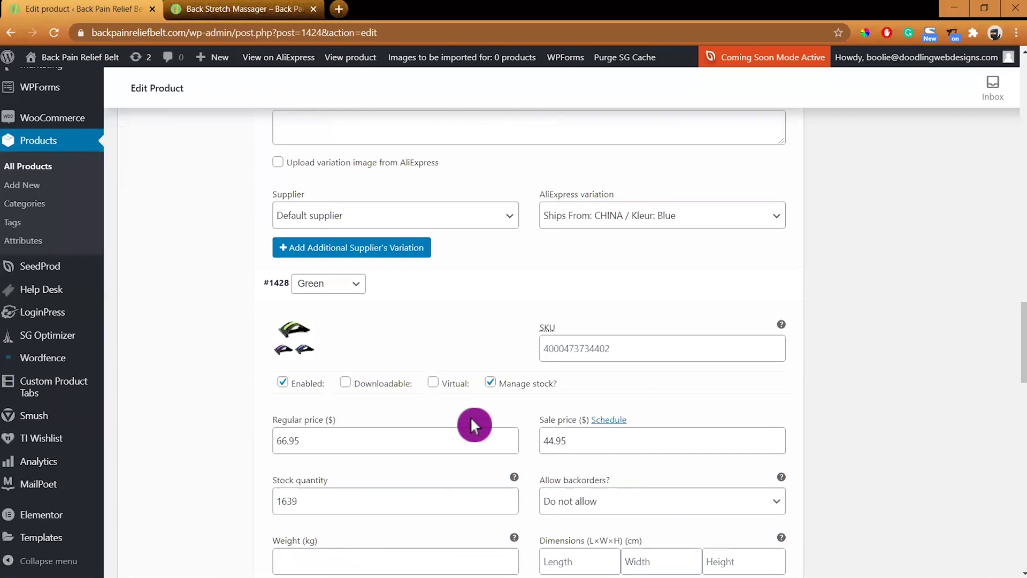
Step: Set the Purple variation's image to the first purple massager photo in the media library and update the product
scroll(472, 422, down, 8)
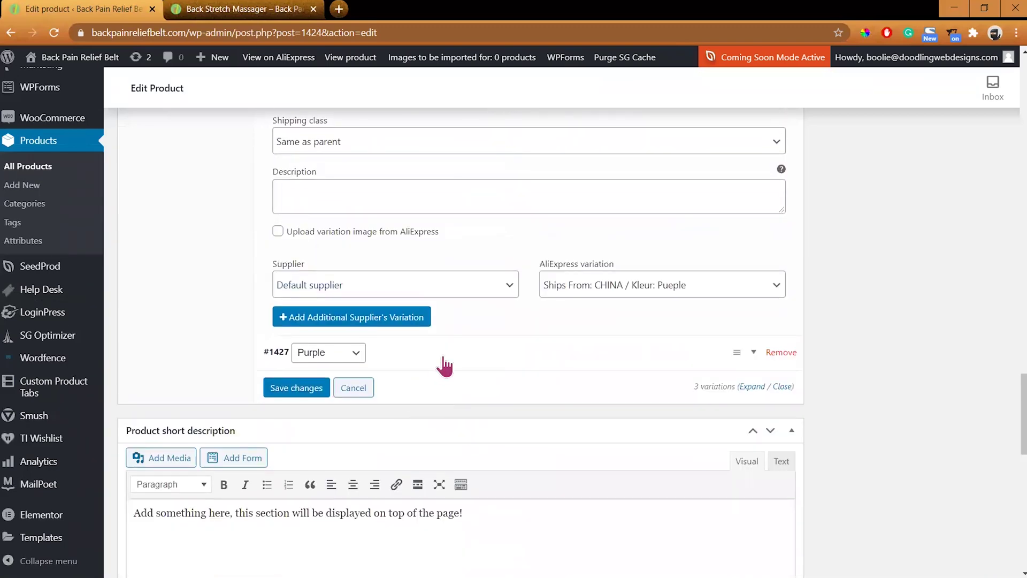
click(443, 367)
click(294, 413)
click(78, 225)
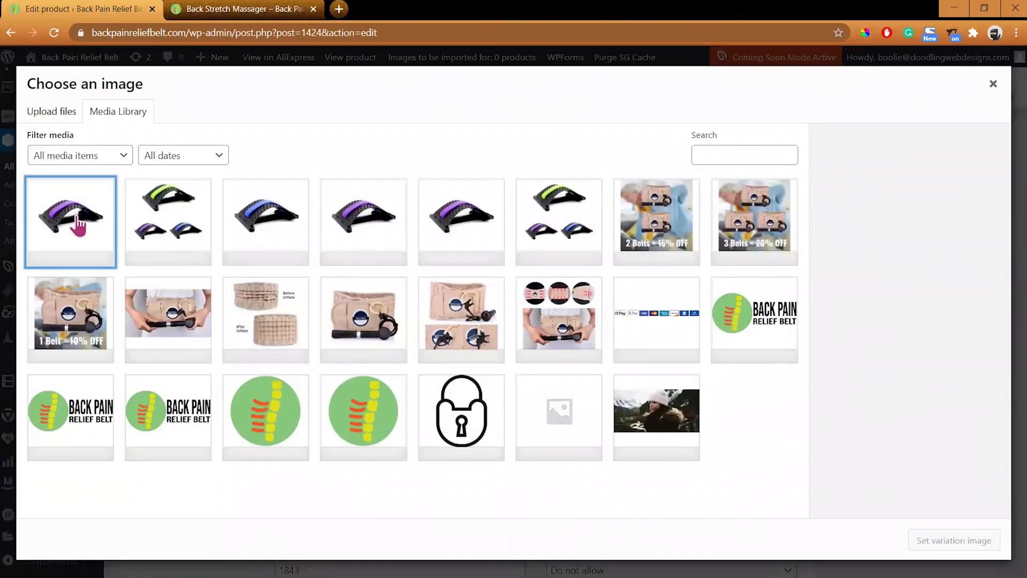
click(953, 540)
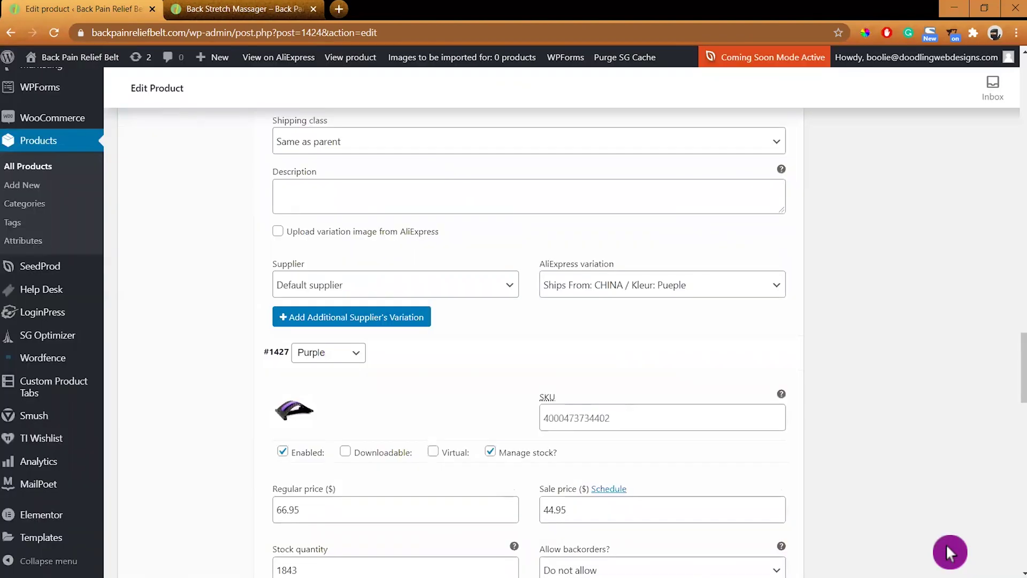
scroll(965, 345, up, 7)
scroll(963, 362, up, 15)
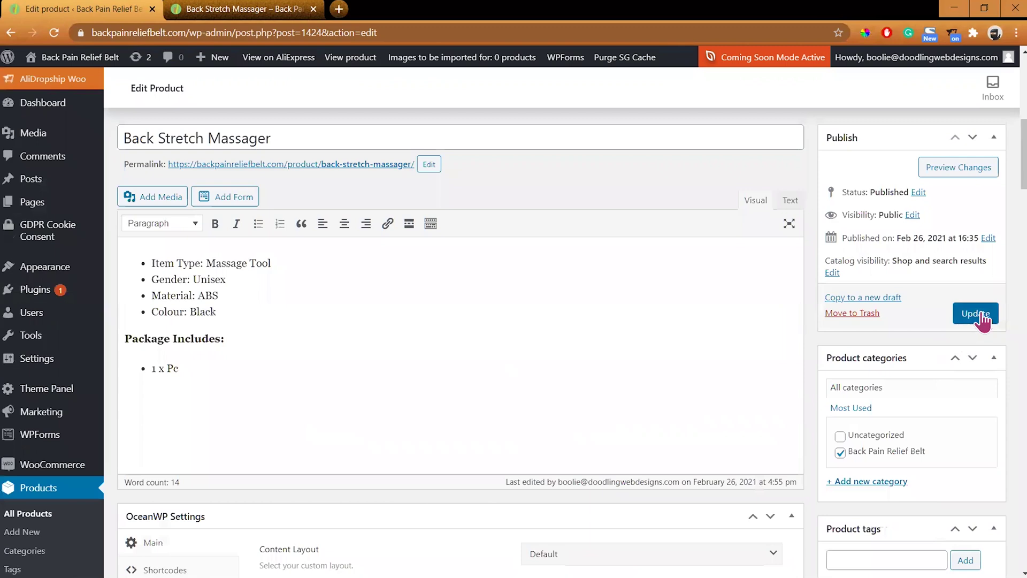
click(979, 315)
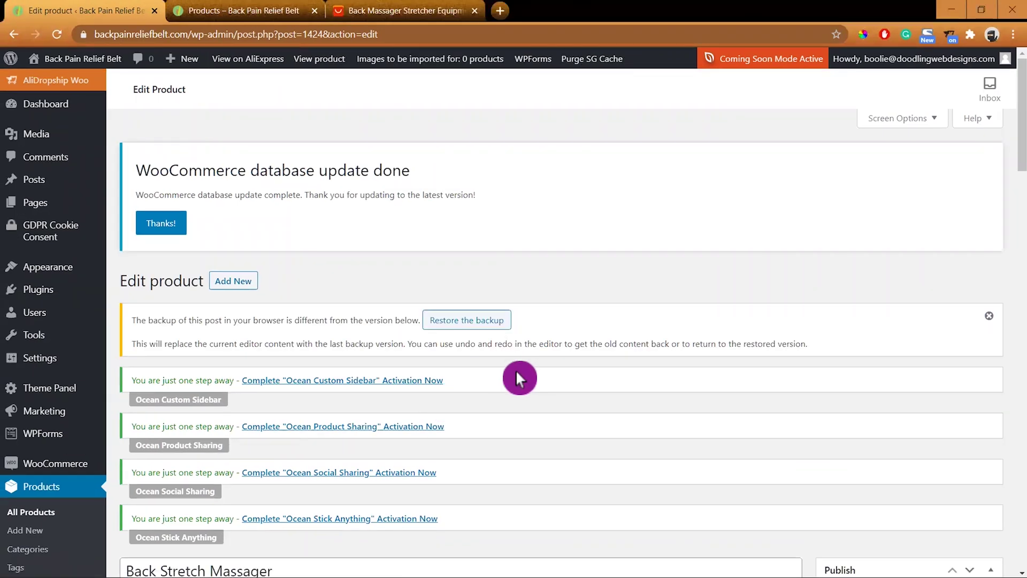
Step: Open the Variations settings in the product data of the Back Stretch Massager
scroll(517, 376, down, 1)
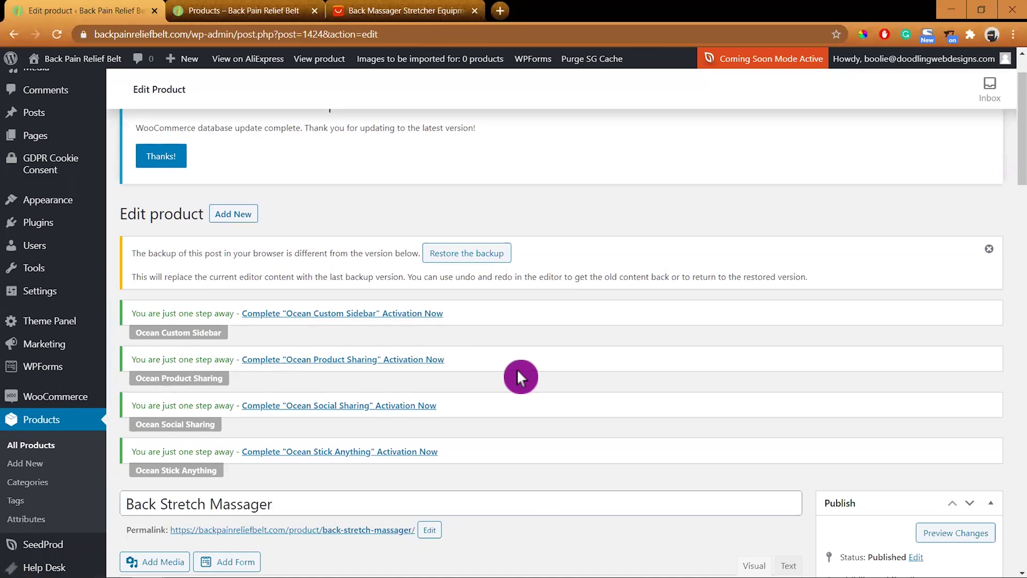
scroll(517, 368, down, 1)
scroll(528, 345, down, 1)
scroll(746, 339, down, 6)
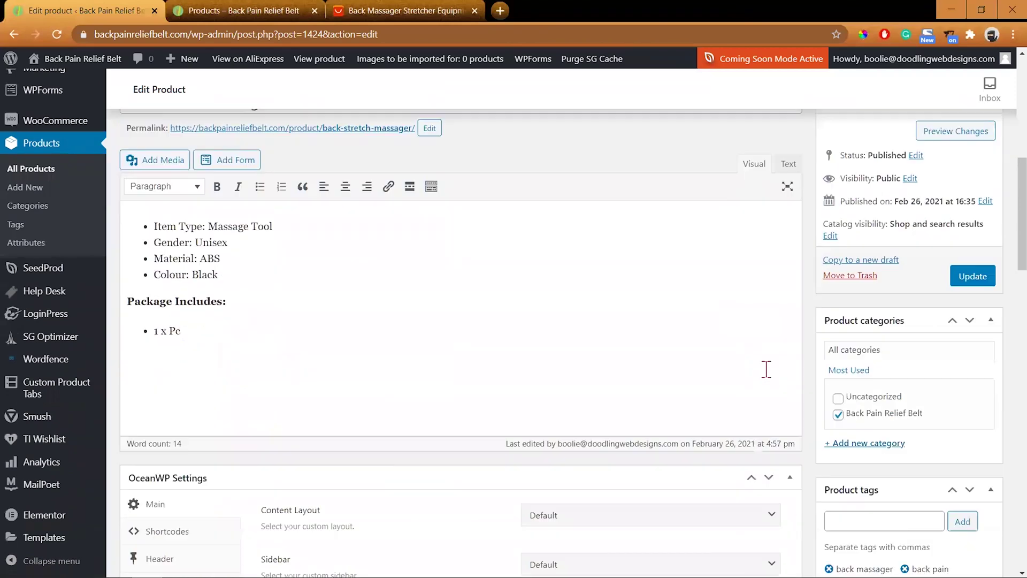
scroll(777, 449, down, 1)
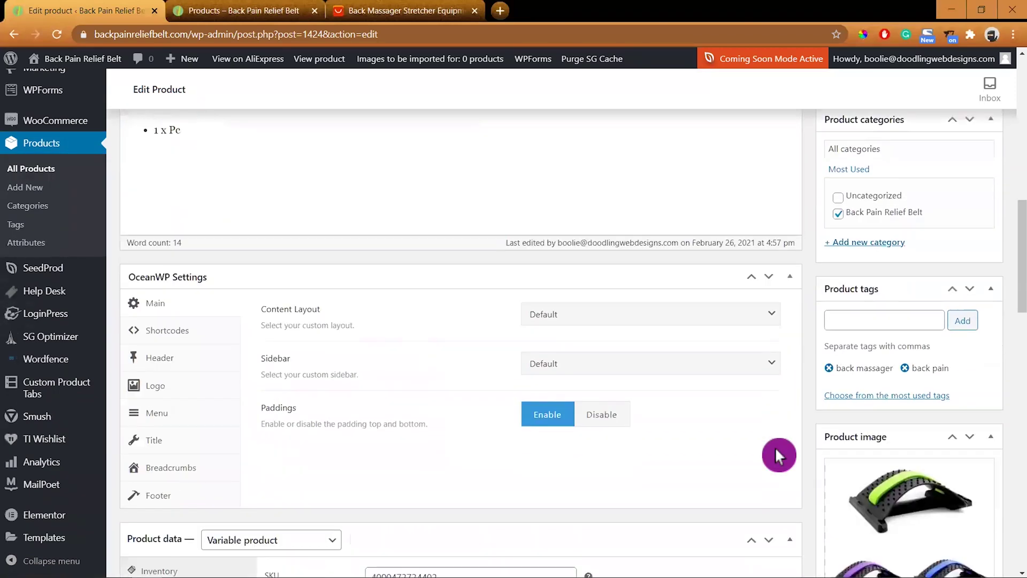
scroll(777, 453, down, 5)
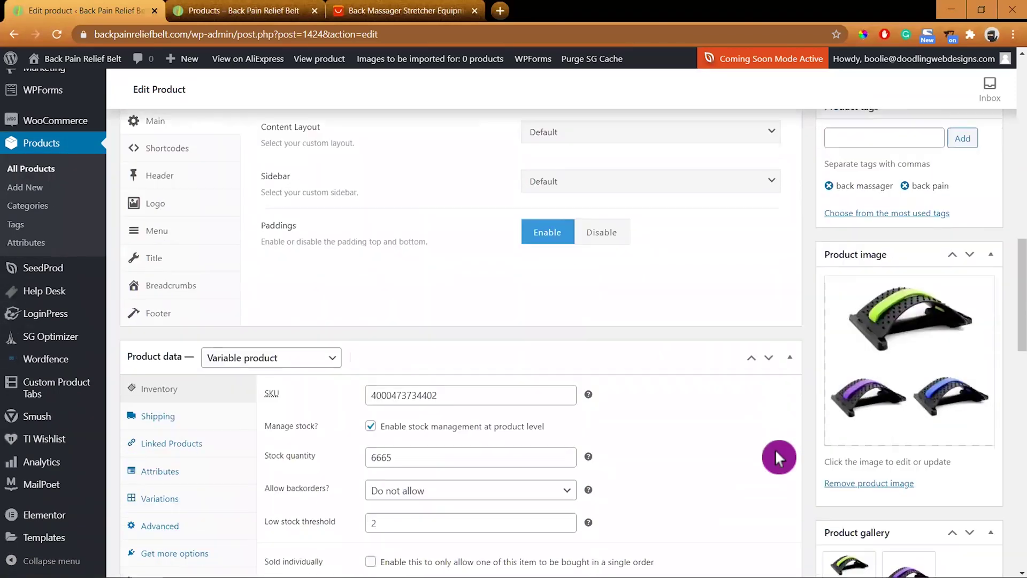
scroll(768, 459, down, 1)
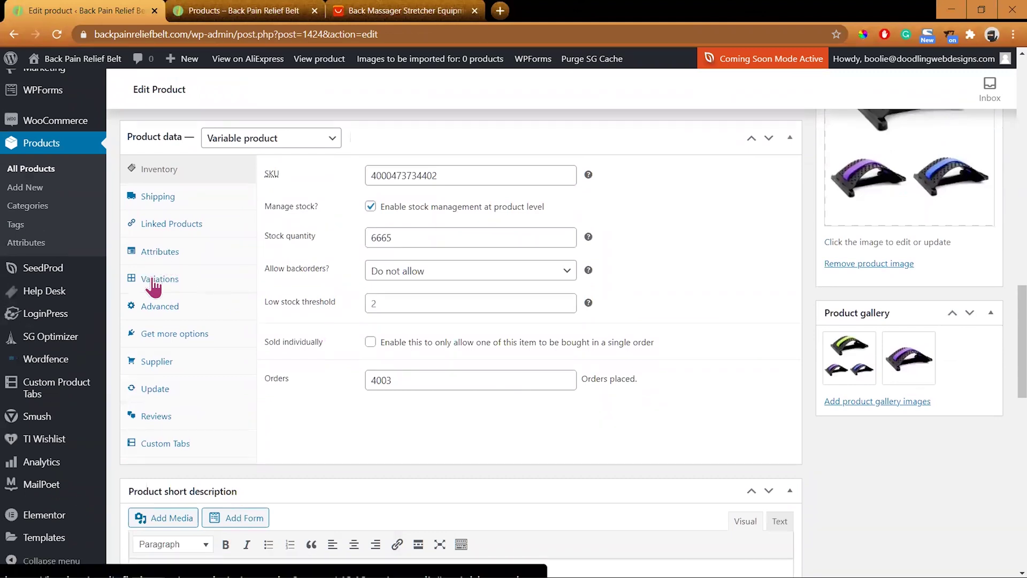
click(153, 281)
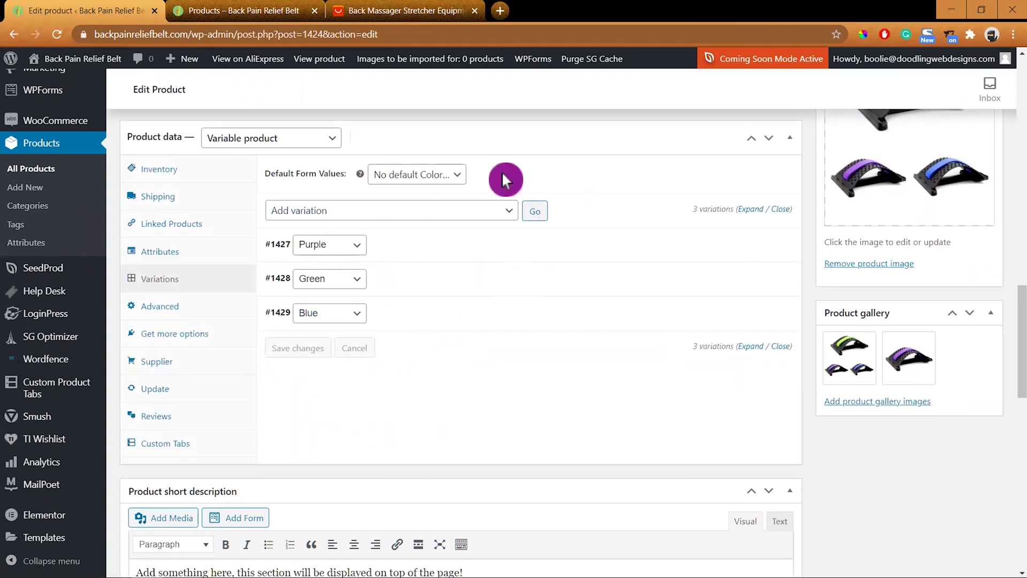
Step: Check the color choices on the massager's AliExpress listing and return to the product editor
click(389, 11)
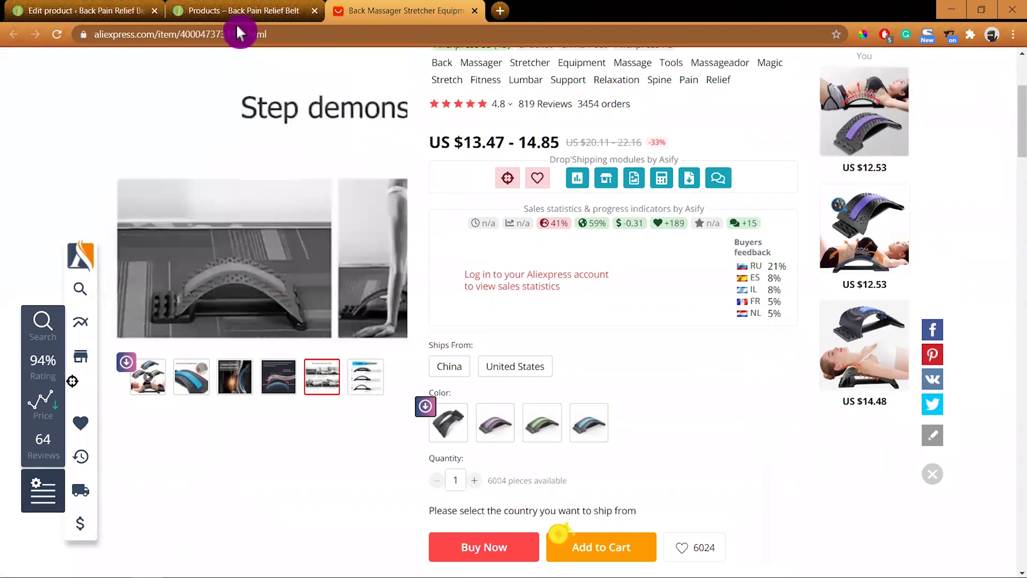
click(210, 8)
click(126, 17)
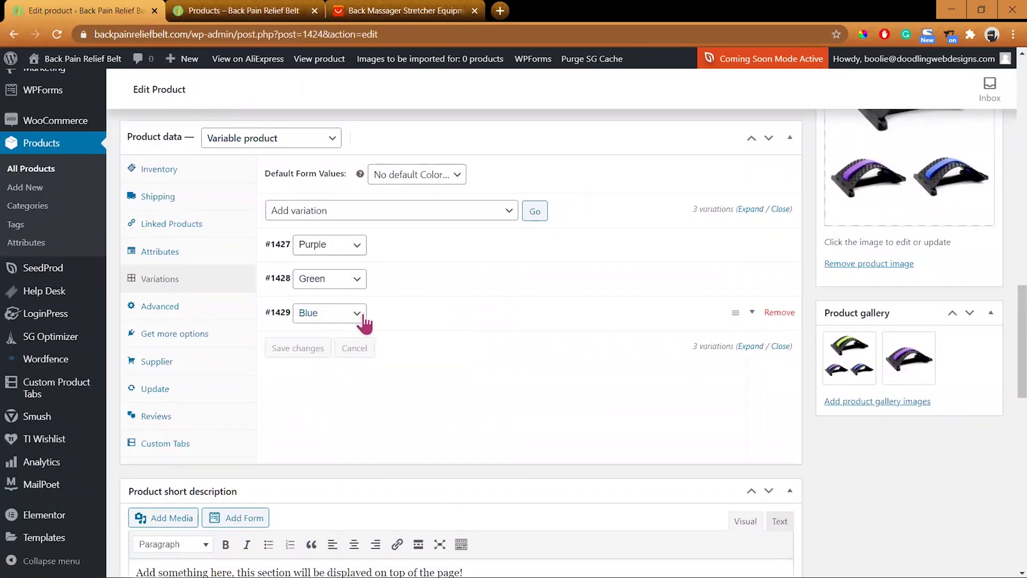
Step: Add a new variation to the product and set its image to the plain black massager photo
click(535, 212)
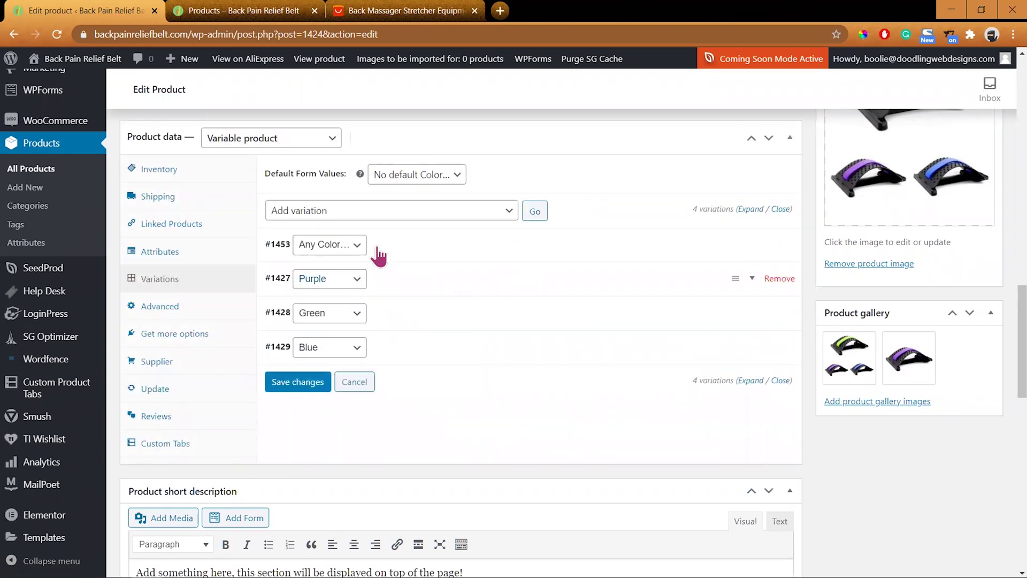
click(473, 259)
click(294, 301)
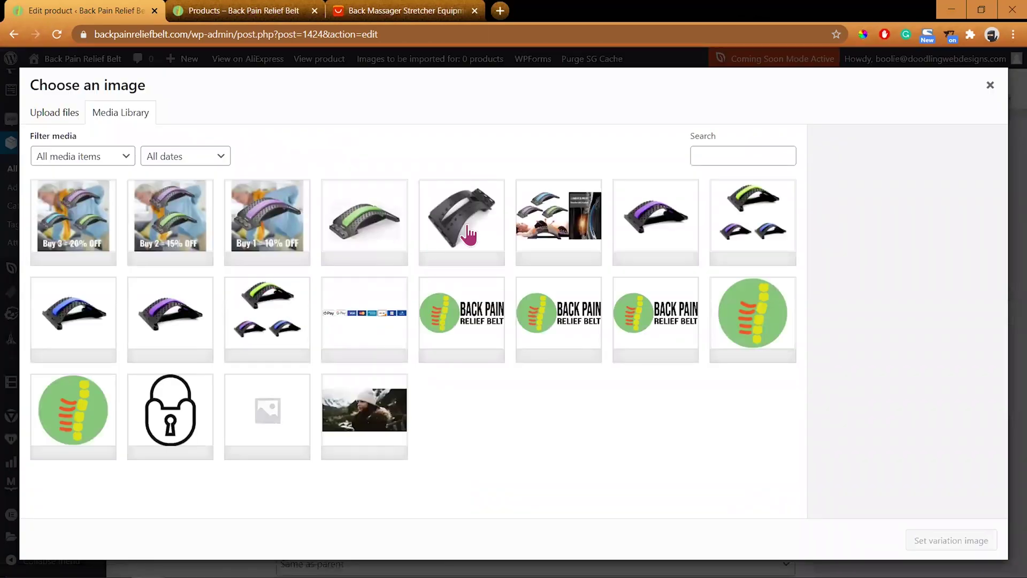
click(468, 234)
click(950, 539)
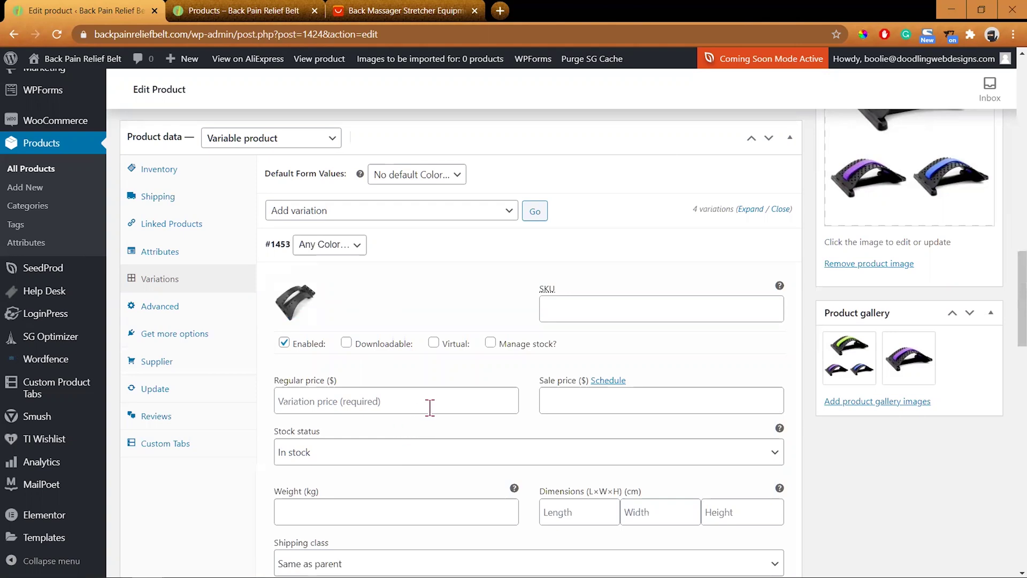
Step: Set the new variation's regular price to 46.95, its sale price to 36.95 and its SKU to xx101
scroll(429, 405, down, 1)
scroll(412, 402, down, 5)
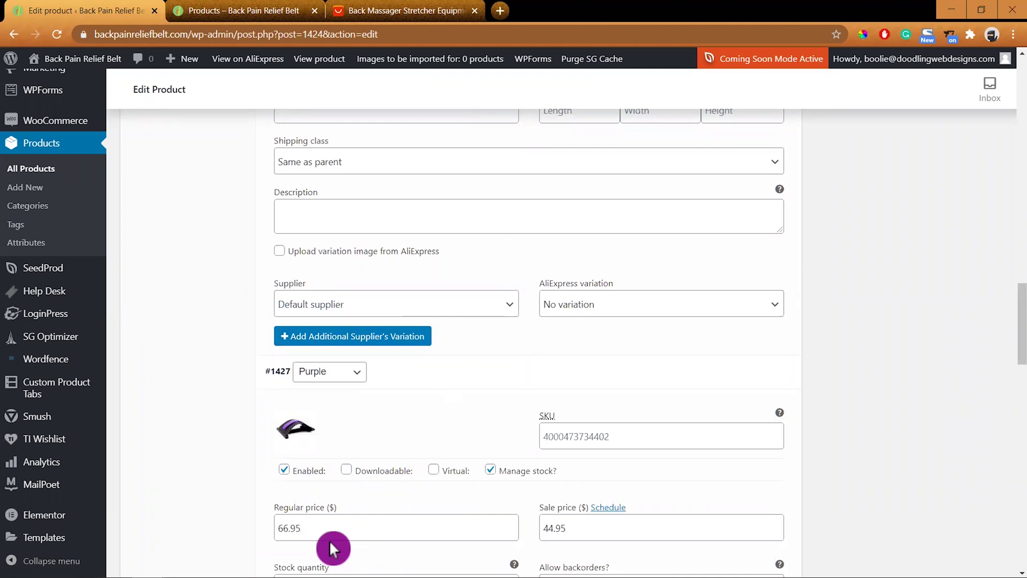
scroll(449, 393, up, 4)
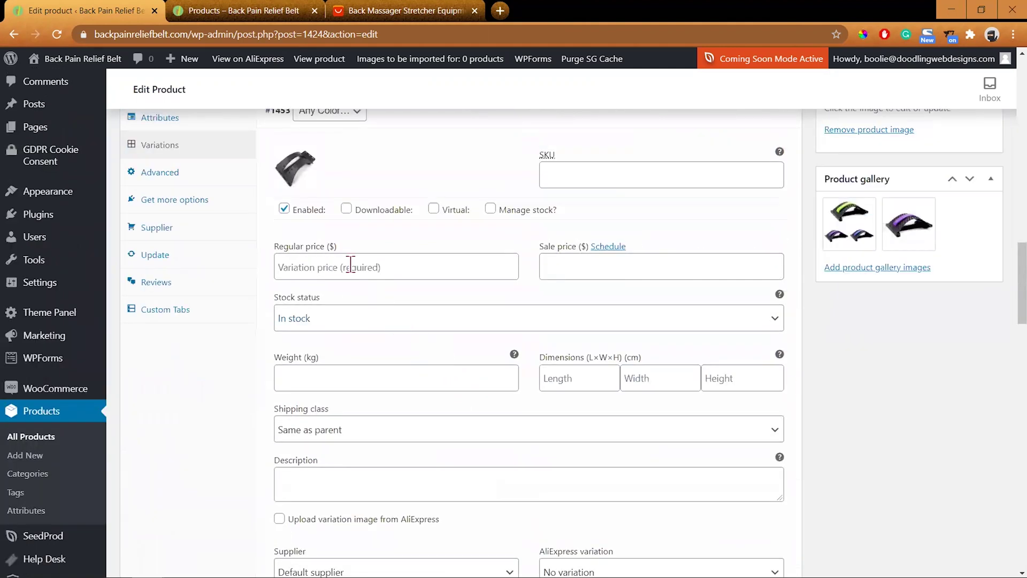
click(374, 270)
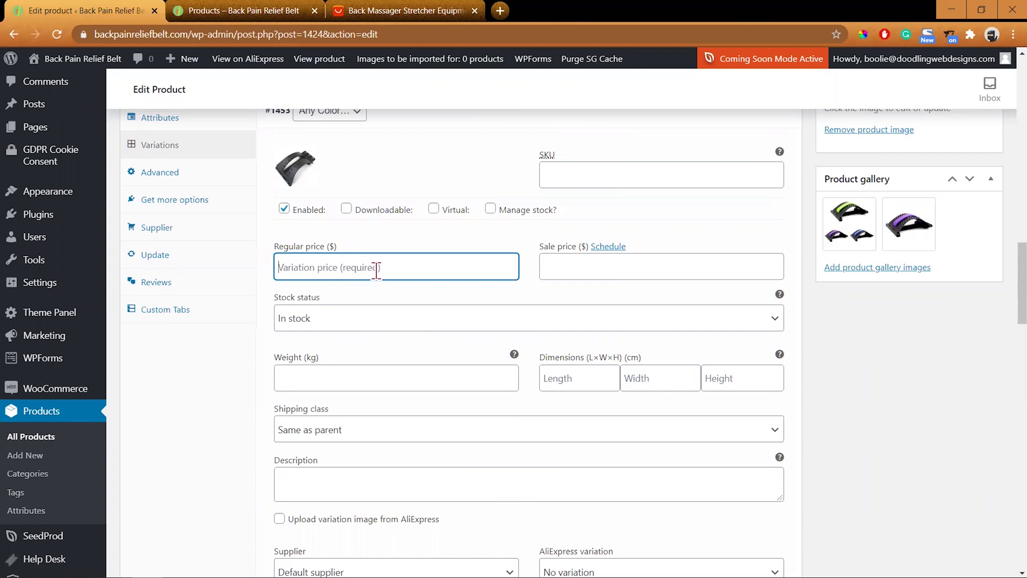
text(46.95)
click(572, 262)
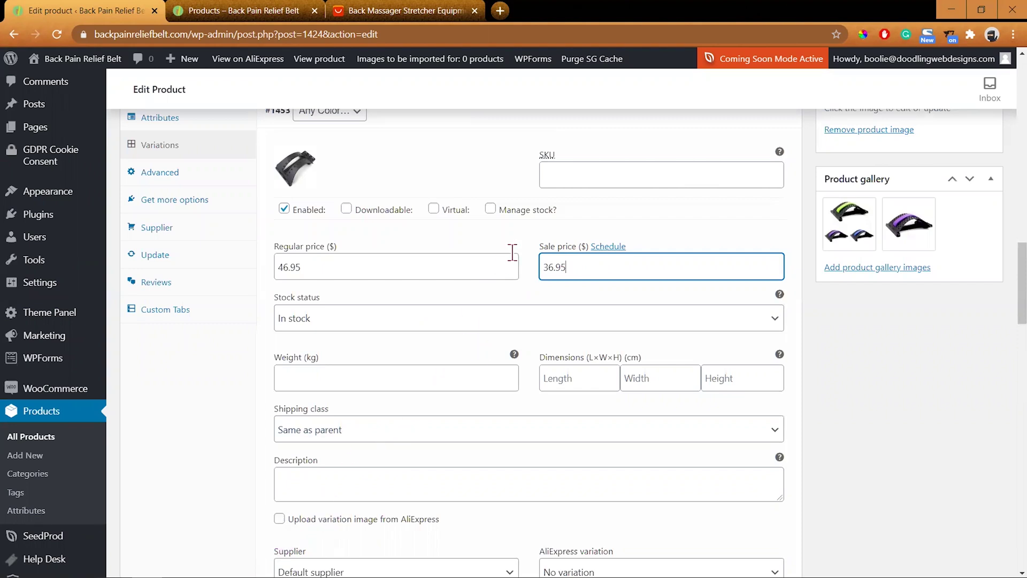
click(566, 174)
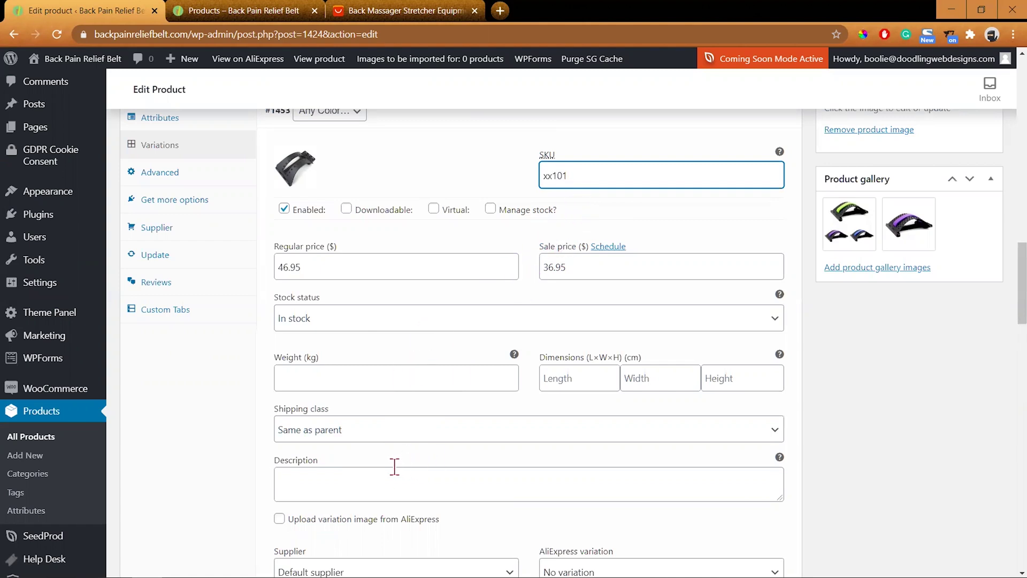
Step: Enable stock management for the new variation and open its stock quantity for editing
scroll(395, 466, down, 1)
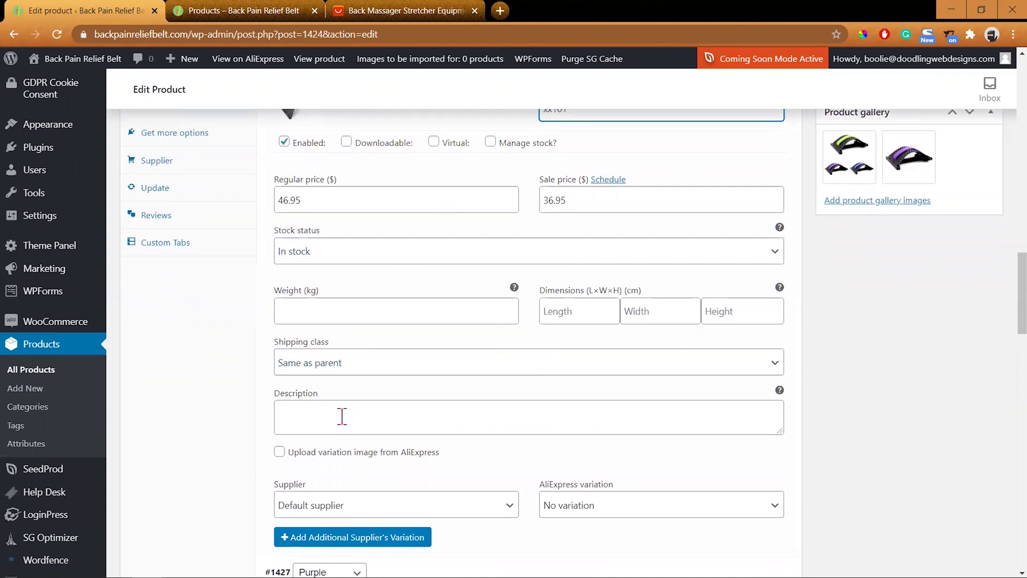
click(490, 142)
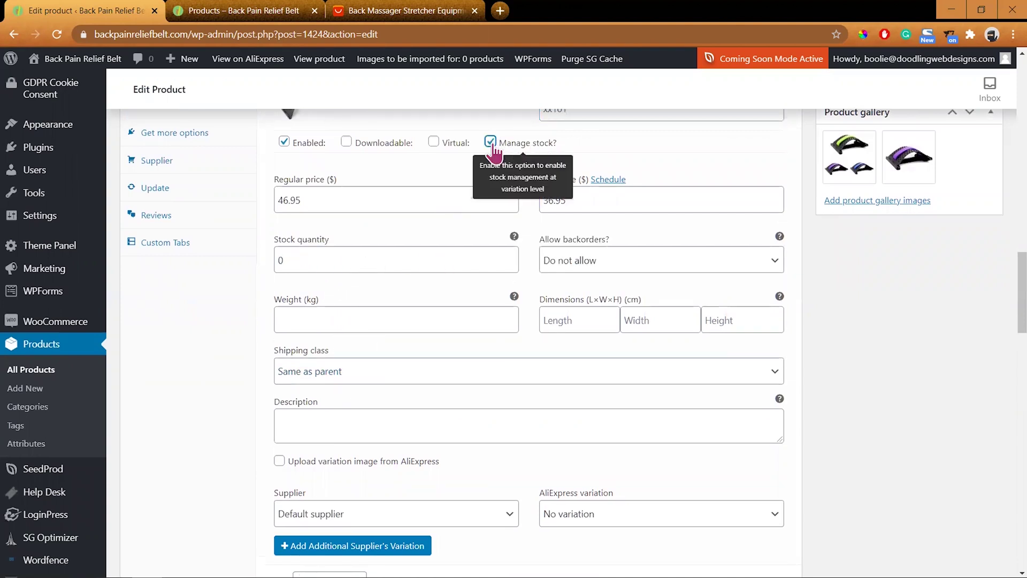
click(278, 259)
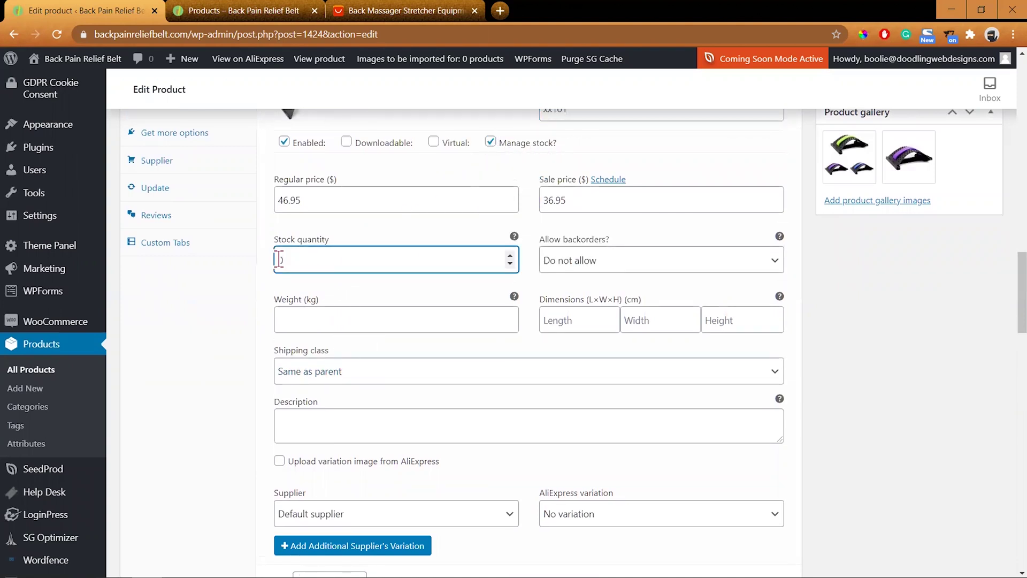
Step: Set the new variation's stock quantity to 99990 and open the image selection for the Green variation
scroll(236, 493, down, 3)
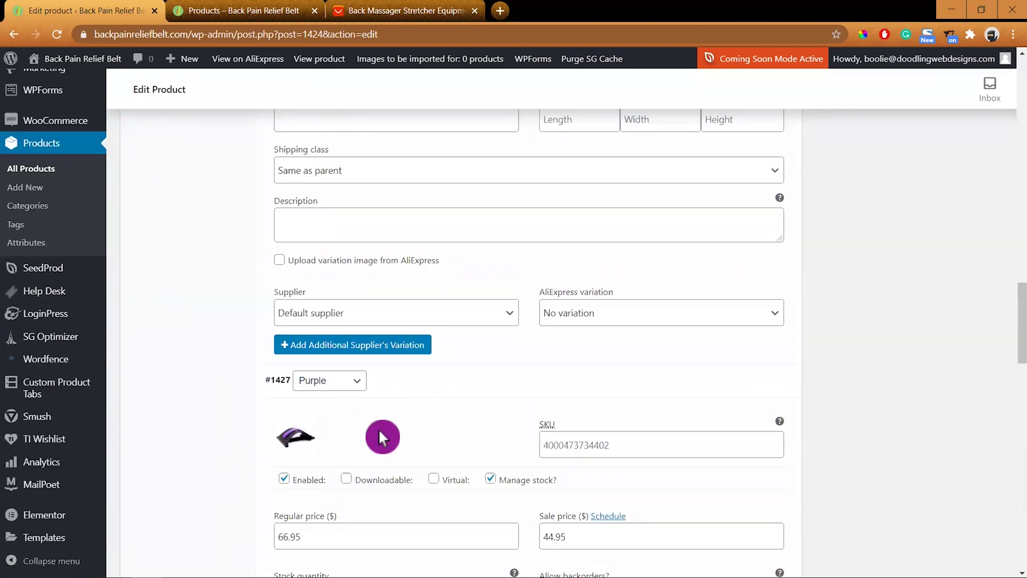
scroll(378, 405, down, 7)
click(382, 395)
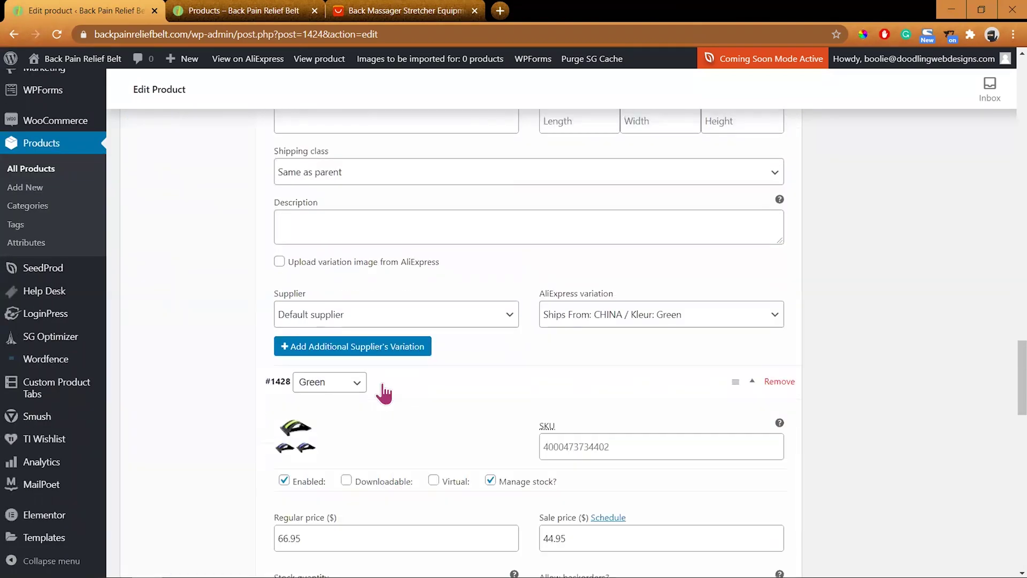
click(295, 452)
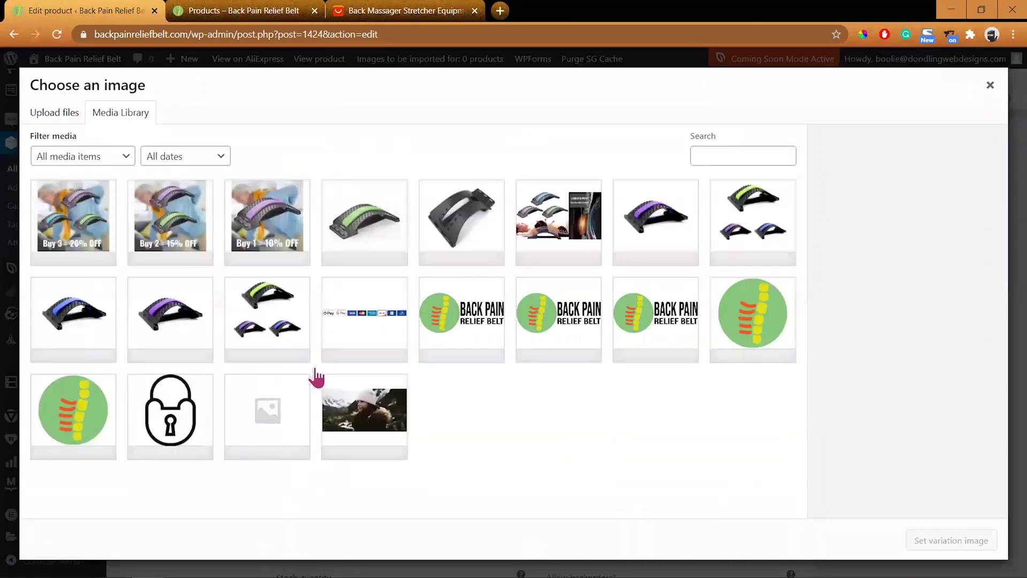
Step: Set the alt text and title of the single green massager photo to "Green back strecther for back pain relief"
click(351, 235)
click(895, 362)
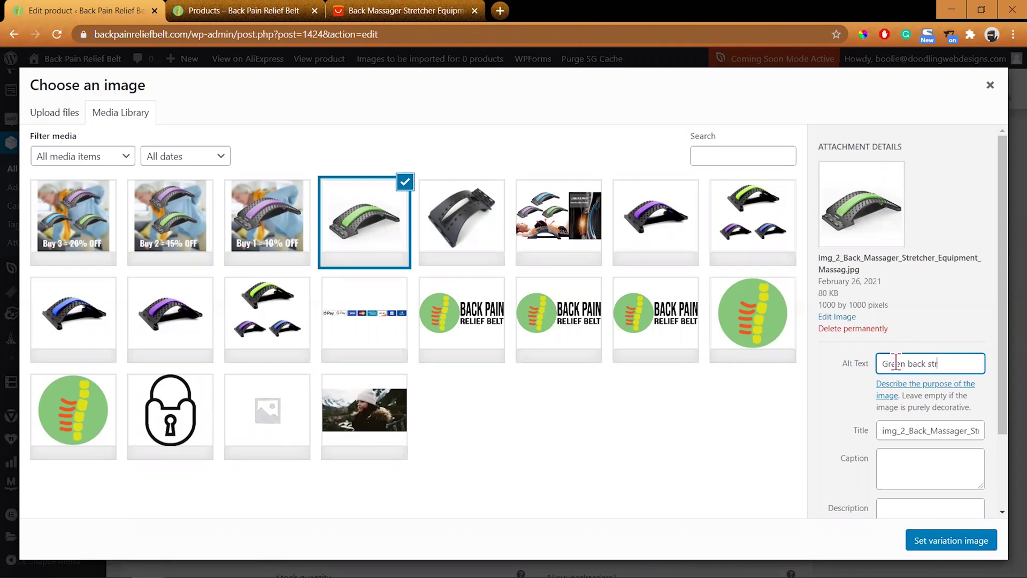
text(Green back strecther for back pain relief)
key(ctrl+a)
key(ctrl+c)
click(920, 431)
key(ctrl+a)
key(ctrl+v)
Step: Set the alt text and title of the plain black massager photo to "Back strecther for back pain relief"
click(461, 219)
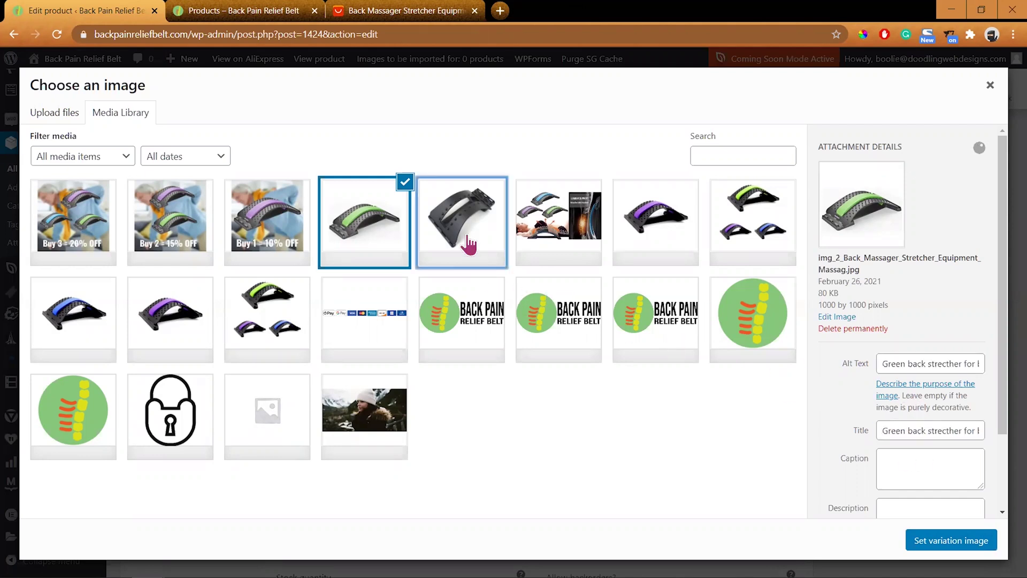
click(921, 365)
key(ctrl+v)
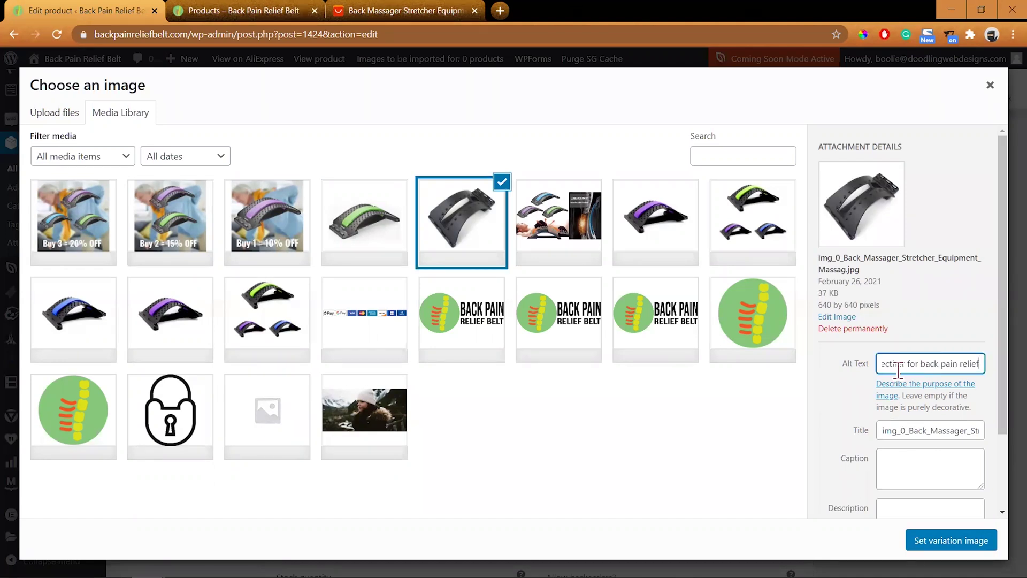
key(Home)
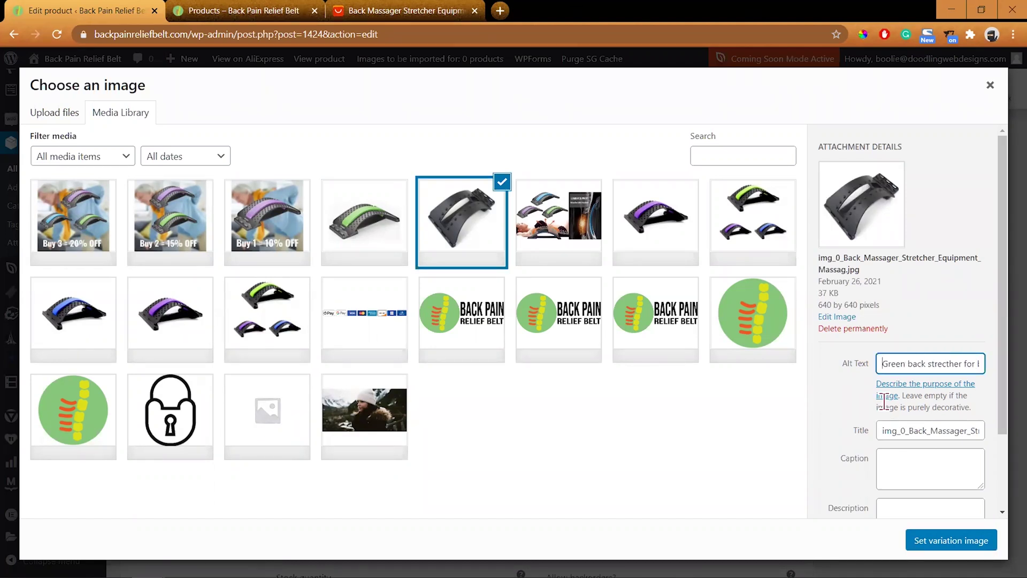
key(Delete)
key(Delete)
key(Delete)
key(Delete)
key(Delete)
key(Delete)
key(Delete)
text(B)
key(ctrl+a)
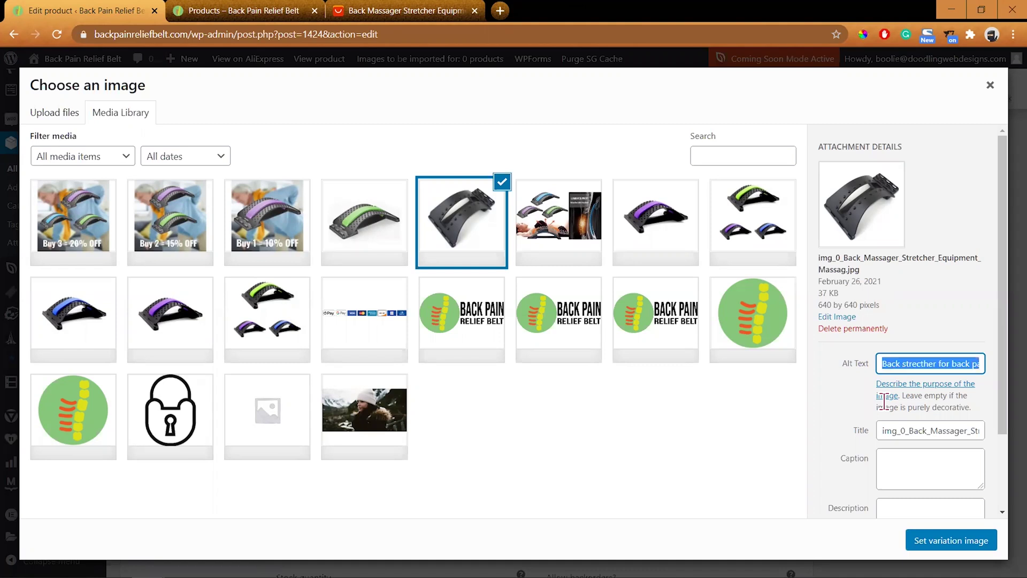
click(946, 432)
key(ctrl+a)
key(ctrl+v)
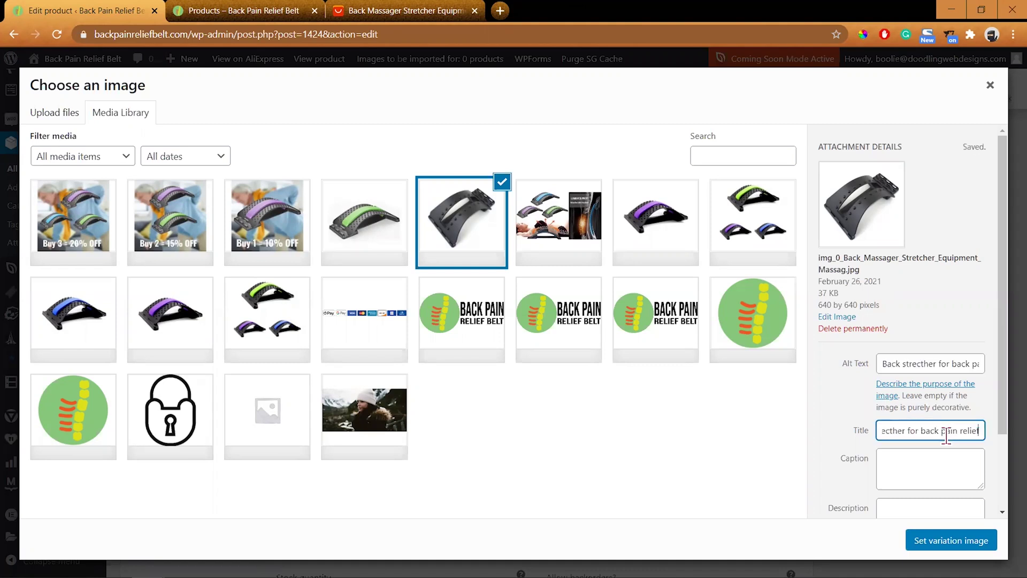
Step: Set the alt text and title of the purple massager photo 1424-pg1csm.jpg to "Purple back strecther for back pain relief"
click(651, 231)
click(884, 279)
key(ctrl+v)
key(Left)
key(Left)
key(Left)
key(Left)
key(Left)
key(Left)
key(Left)
key(Left)
key(Left)
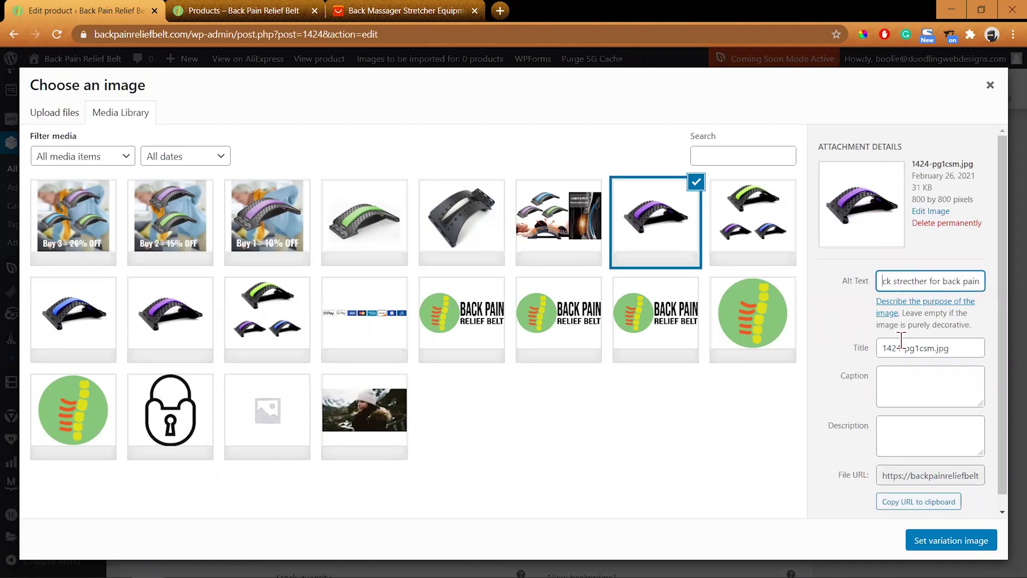
text(Purple ba)
key(ctrl+a)
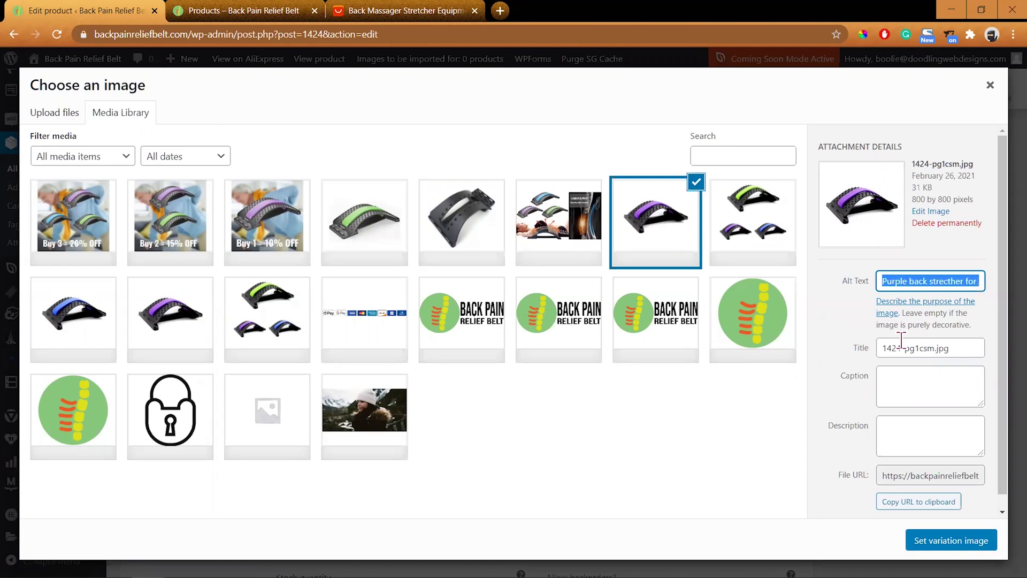
click(961, 351)
key(ctrl+a)
key(ctrl+v)
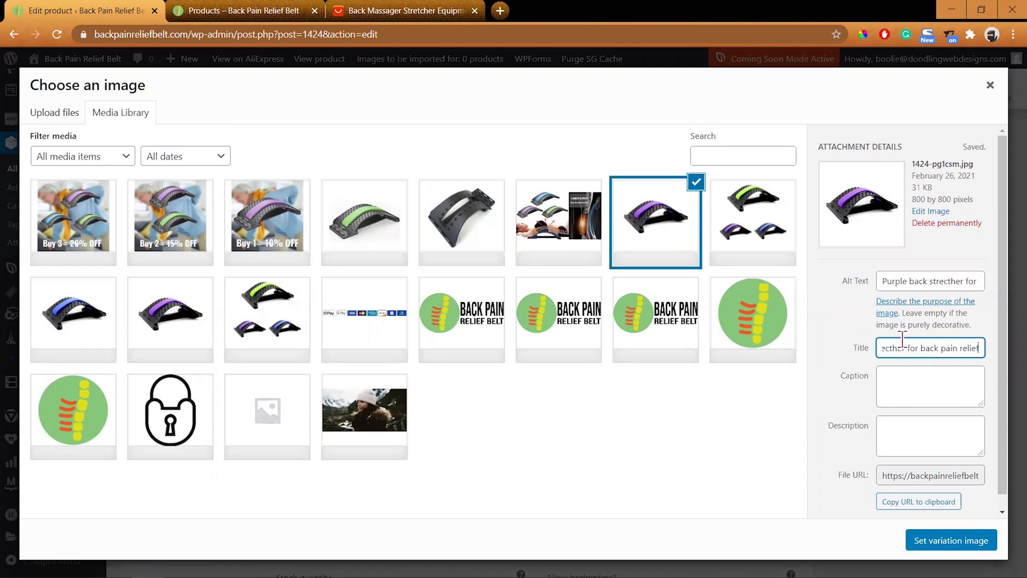
Step: Set the alt text and title of the blue massager photo to "Blue back strecther for back pain relief"
click(104, 346)
click(909, 282)
key(Home)
key(Right)
key(Right)
key(Right)
text(Blu)
key(ctrl+a)
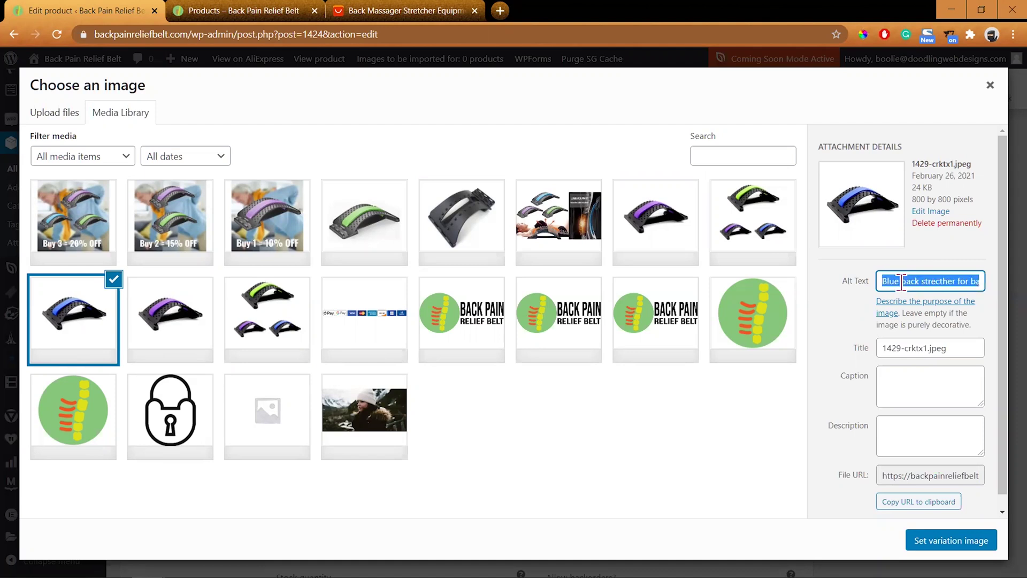
key(ctrl+c)
drag(967, 351, 850, 367)
key(ctrl+v)
Step: Assign the single green massager photo as the Green variation's image
click(748, 427)
click(369, 235)
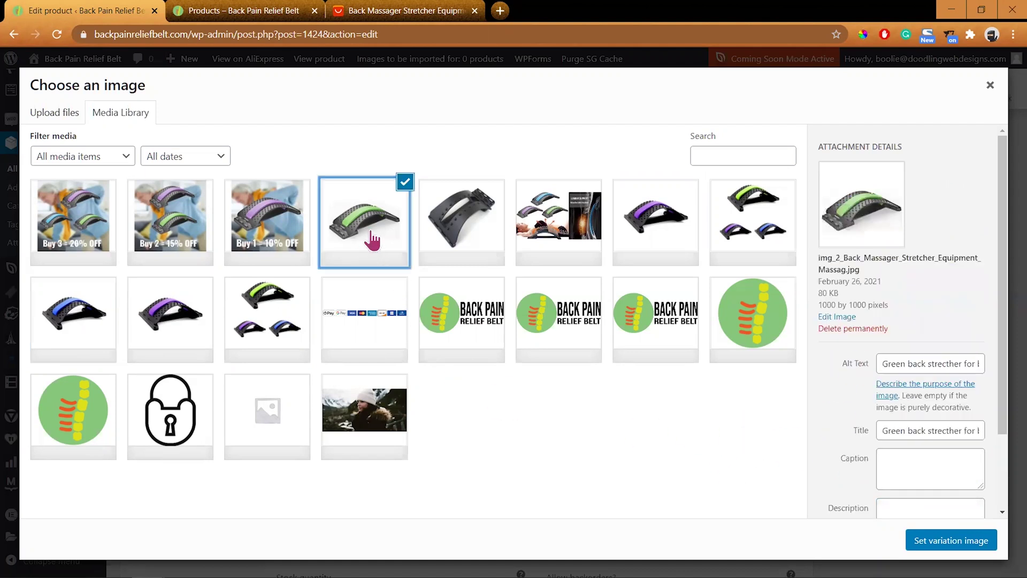
click(931, 540)
Step: Review the variations, including the Purple variation's SKU field, and save the variation changes
scroll(548, 573, down, 4)
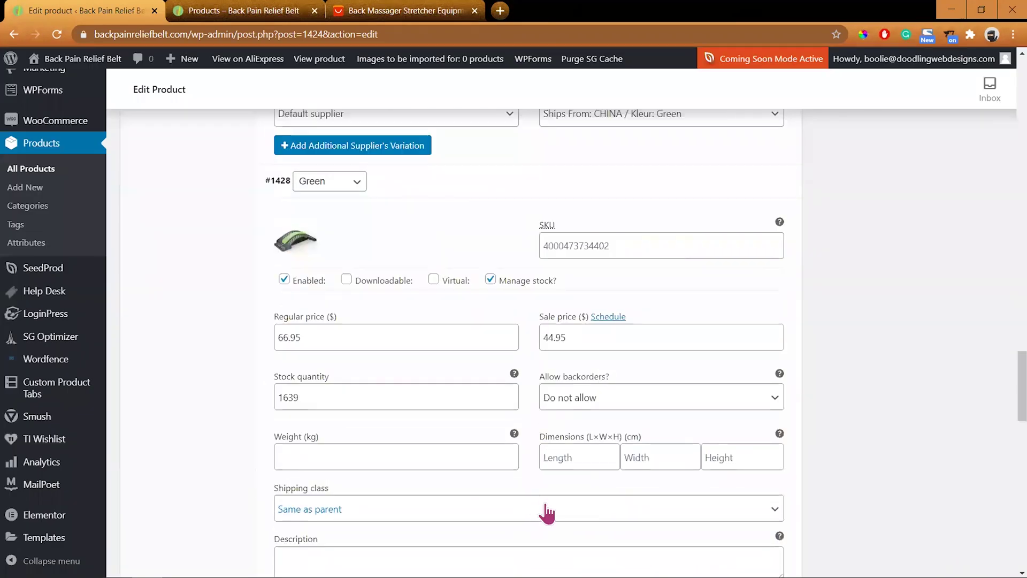
scroll(642, 401, down, 13)
scroll(637, 409, up, 4)
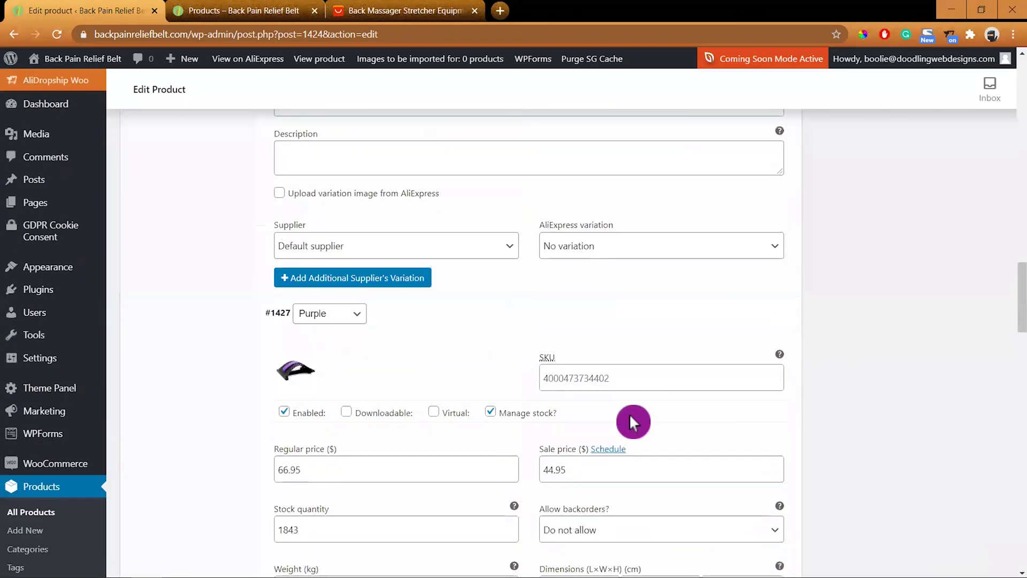
scroll(627, 449, up, 1)
click(541, 512)
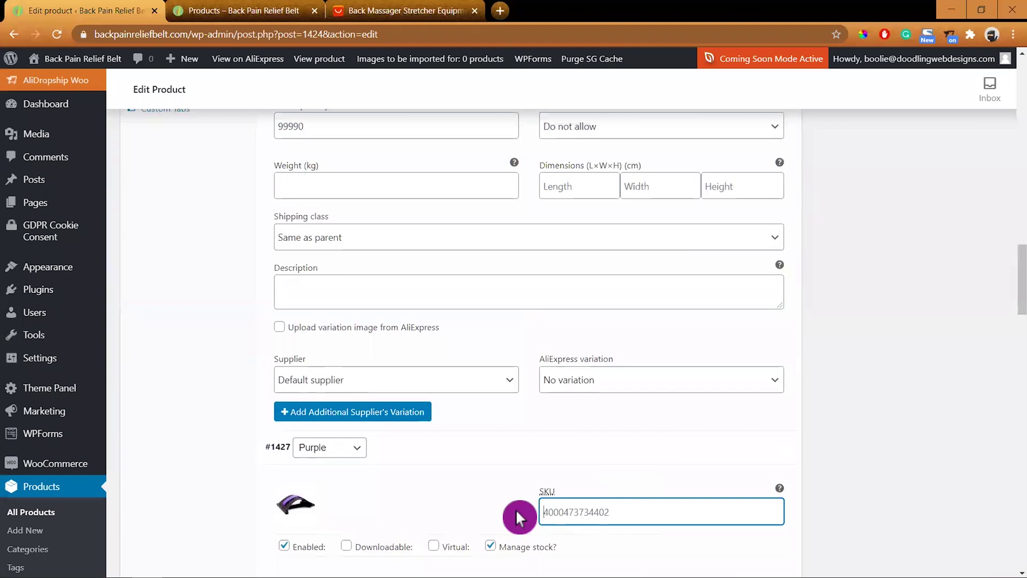
mouse_move(781, 492)
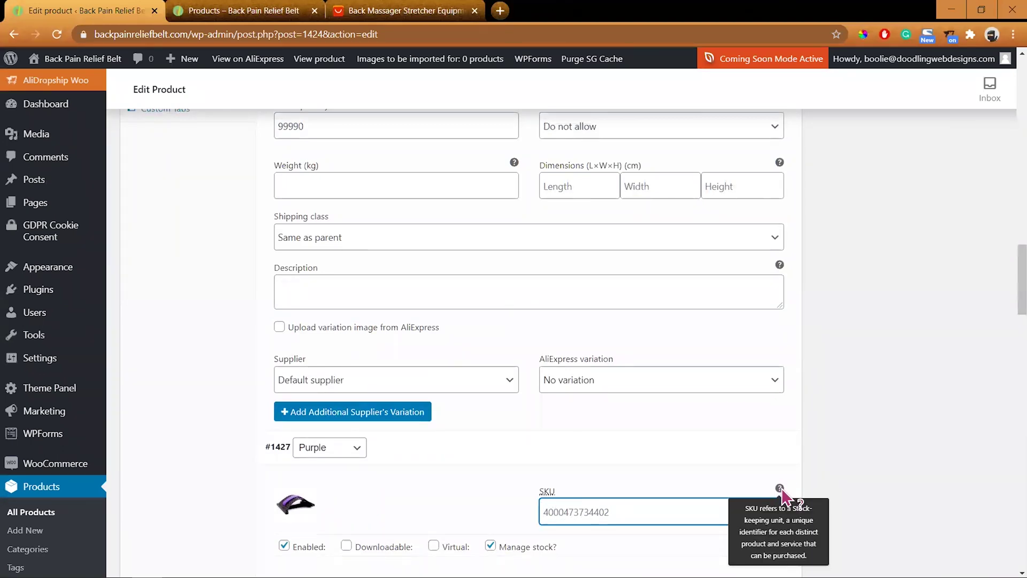
scroll(913, 505, down, 15)
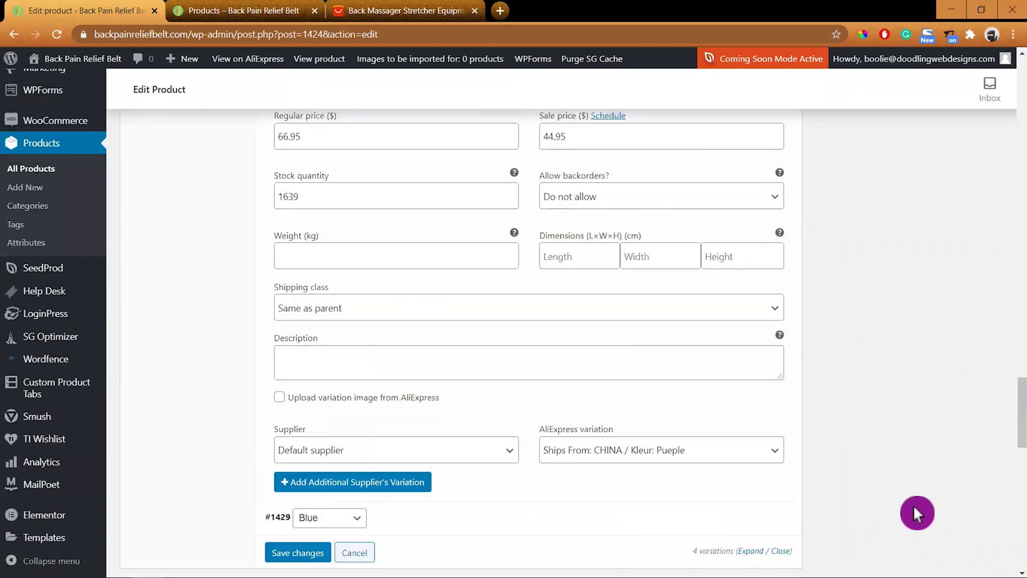
click(282, 223)
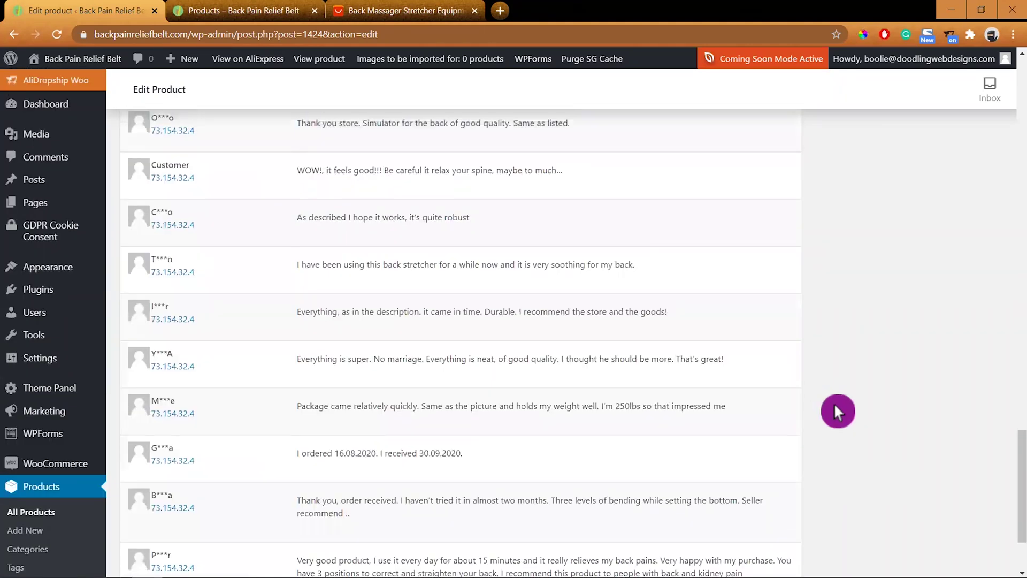
Step: Check which colors can be assigned to the new variation and update the product
scroll(845, 412, up, 10)
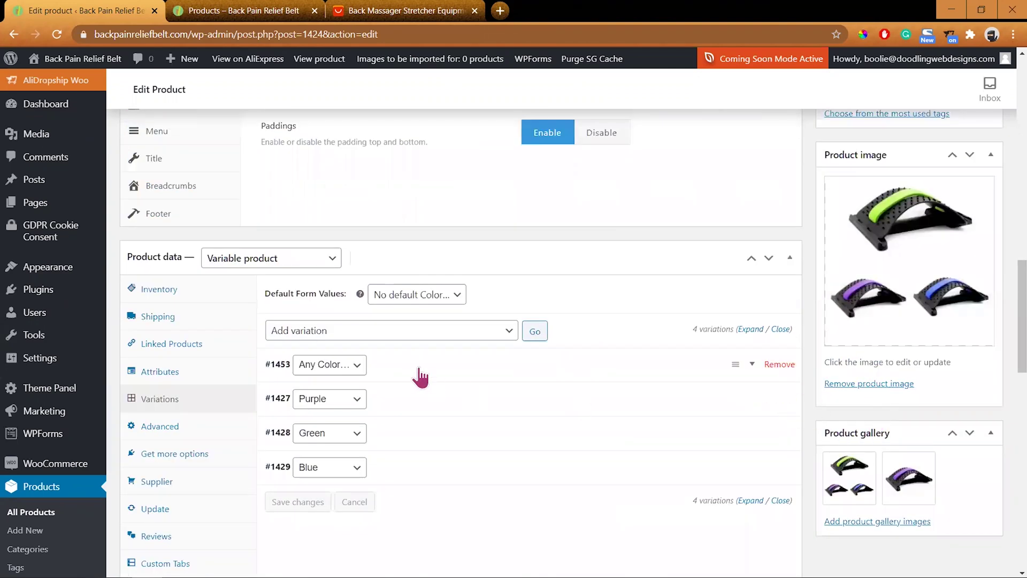
click(354, 369)
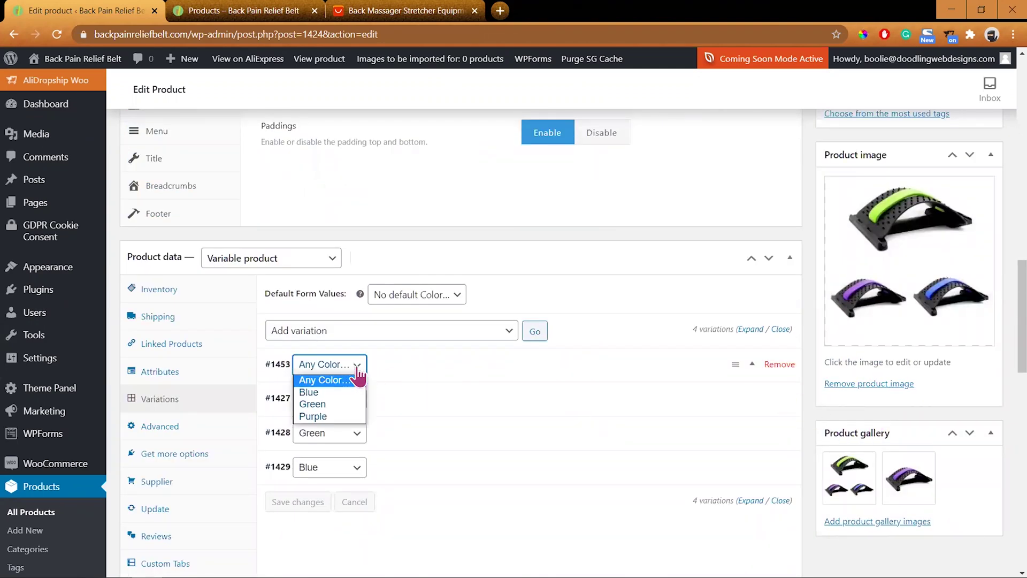
click(381, 377)
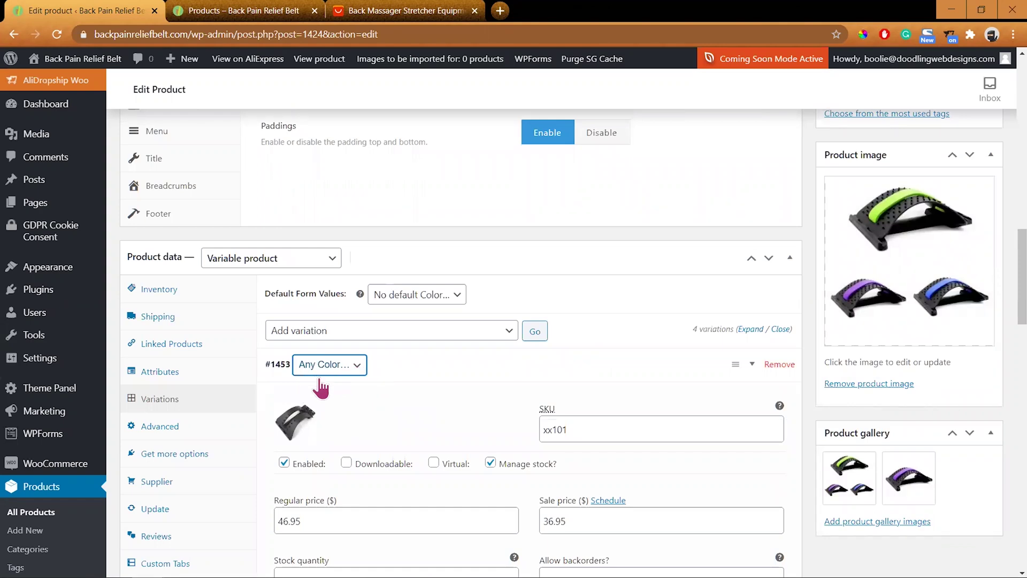
drag(1013, 303, 1011, 168)
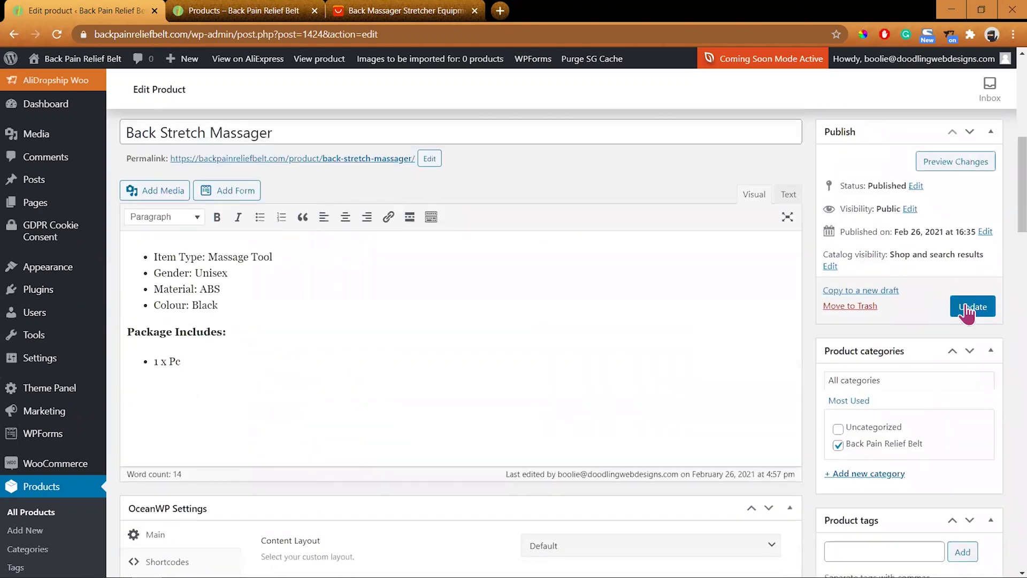
click(966, 308)
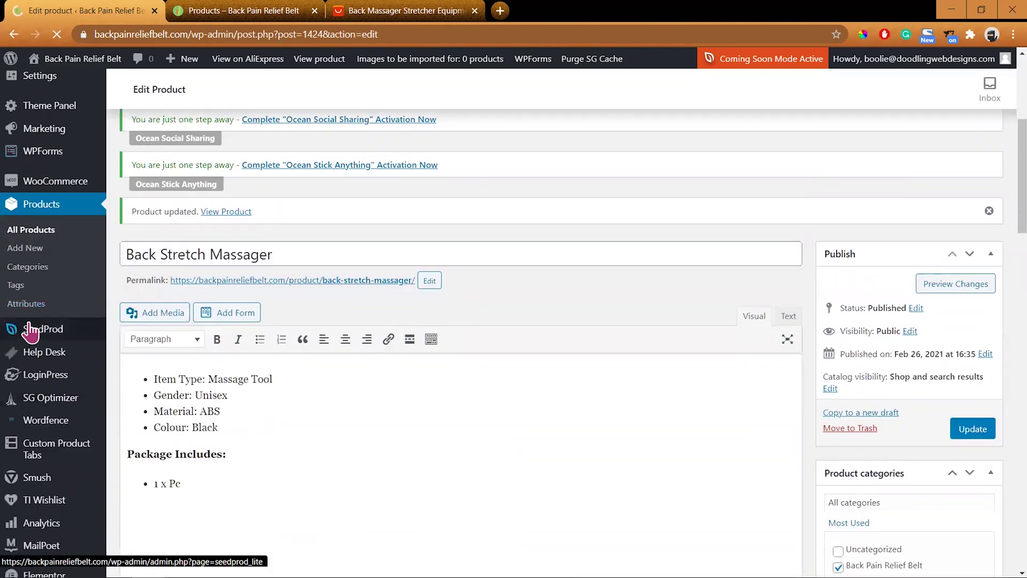
Step: Add Black as a new term of the store's Color product attribute
click(36, 304)
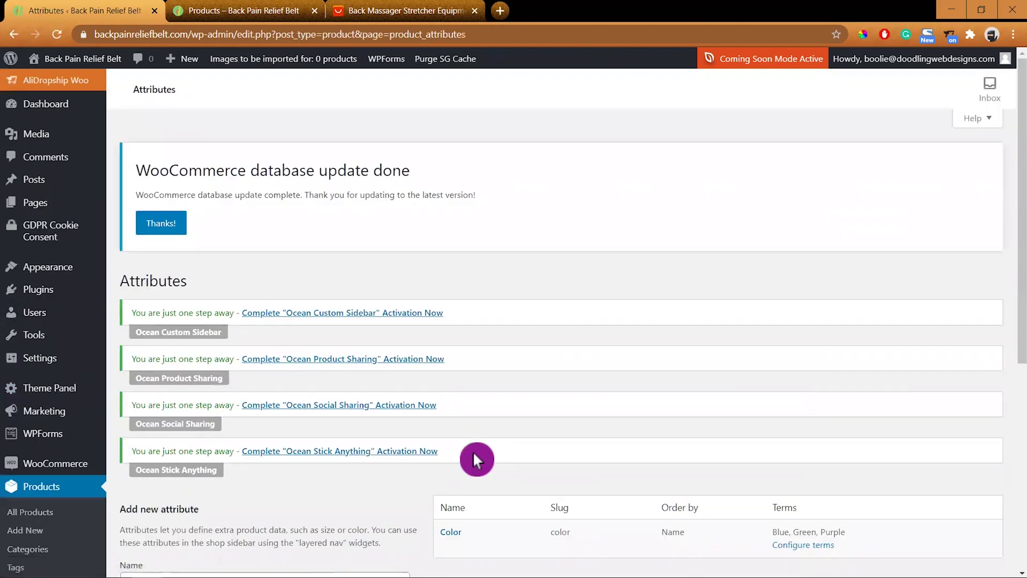
scroll(460, 455, down, 3)
click(453, 332)
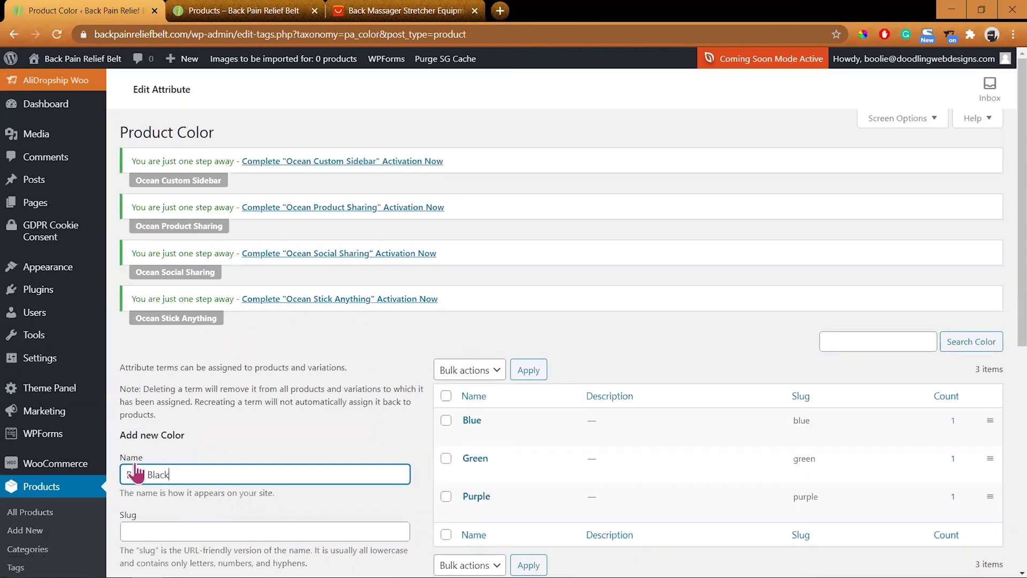
scroll(136, 474, down, 2)
key(BackSpace)
click(407, 516)
scroll(240, 537, down, 2)
scroll(241, 538, down, 2)
click(168, 378)
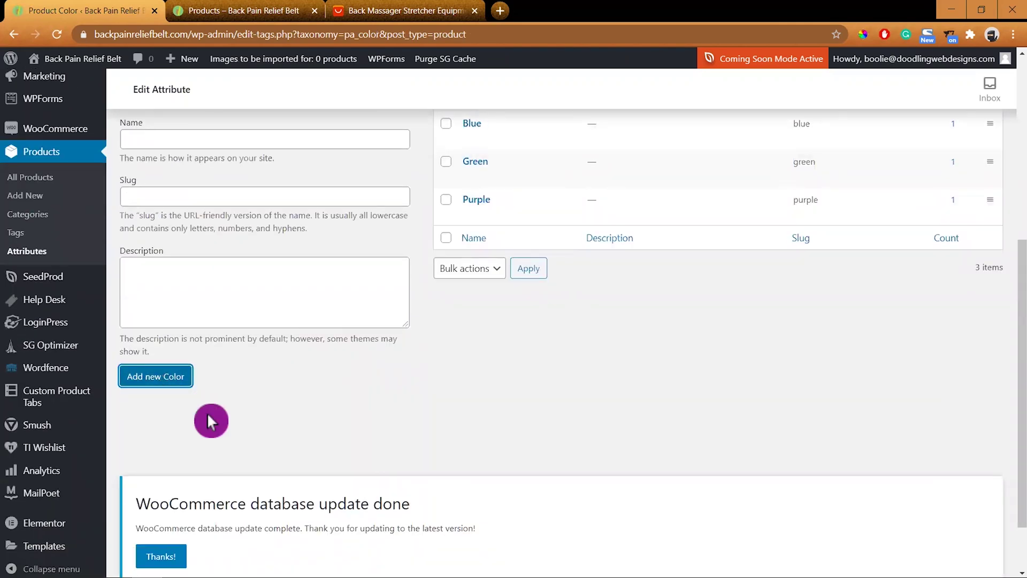
scroll(493, 367, up, 4)
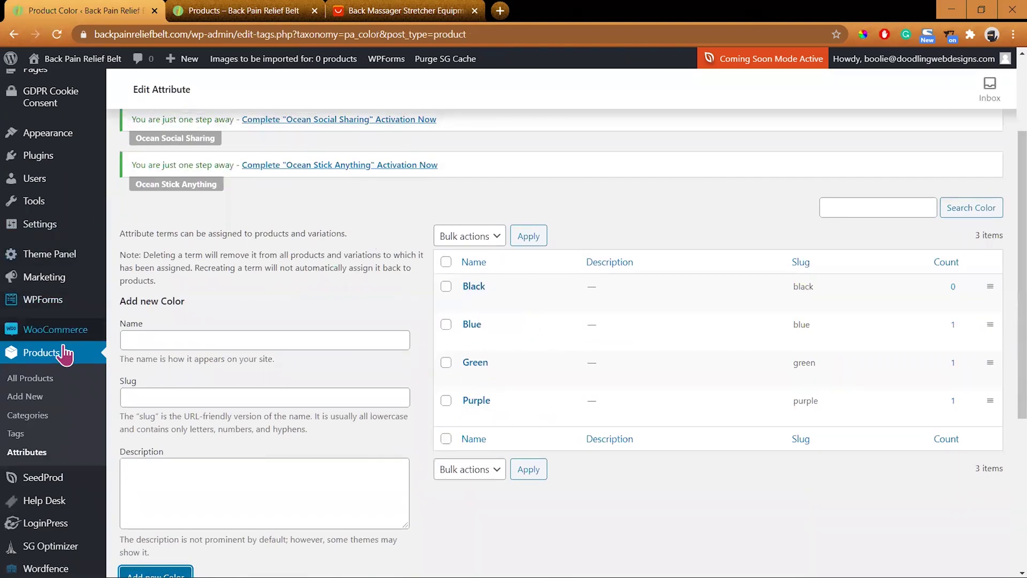
Step: Reopen the Back Stretch Massager for editing and check the color options of the added variation
click(28, 381)
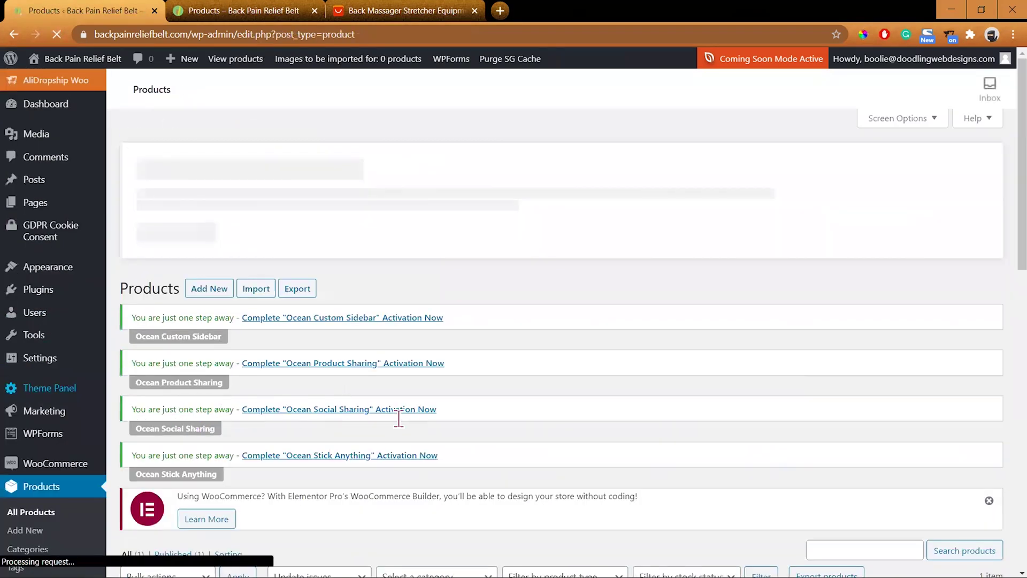
scroll(396, 427, down, 3)
click(277, 419)
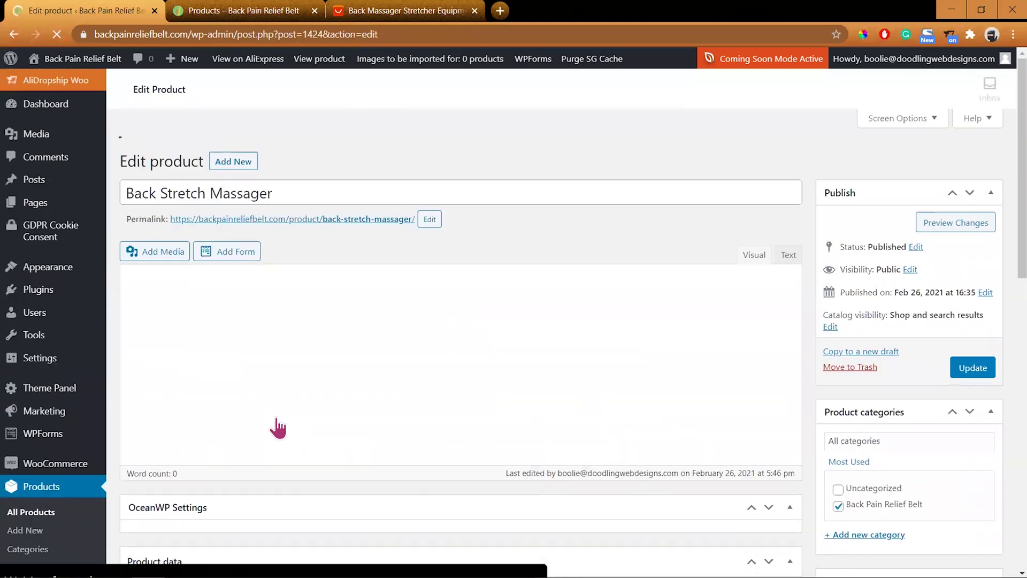
scroll(277, 425, down, 15)
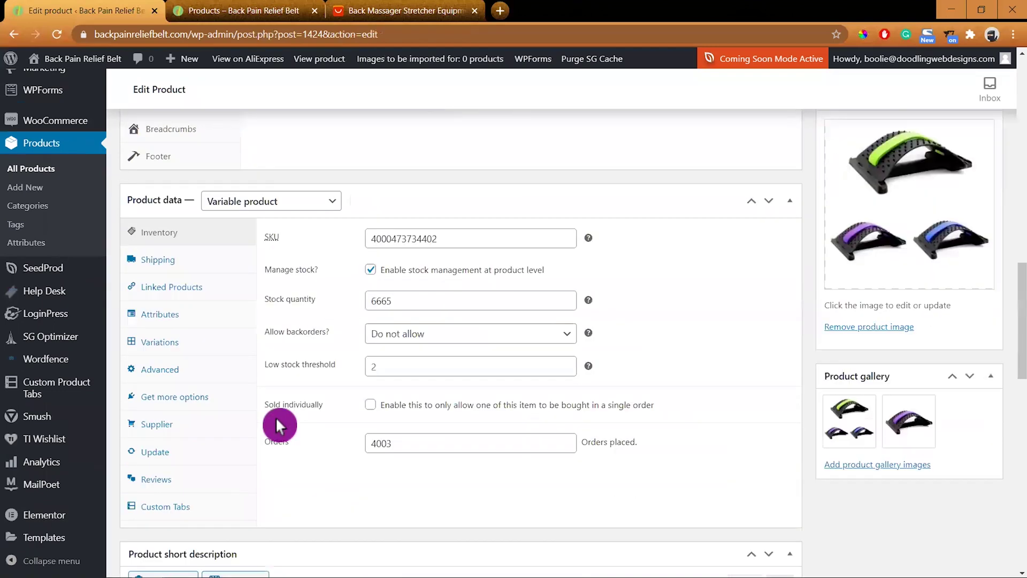
scroll(277, 425, down, 3)
click(163, 209)
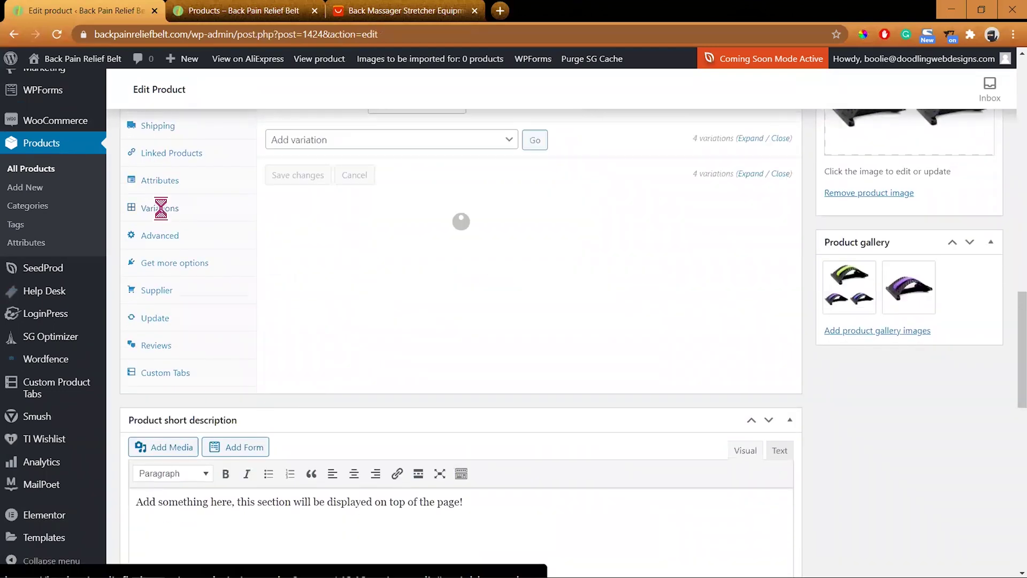
click(363, 182)
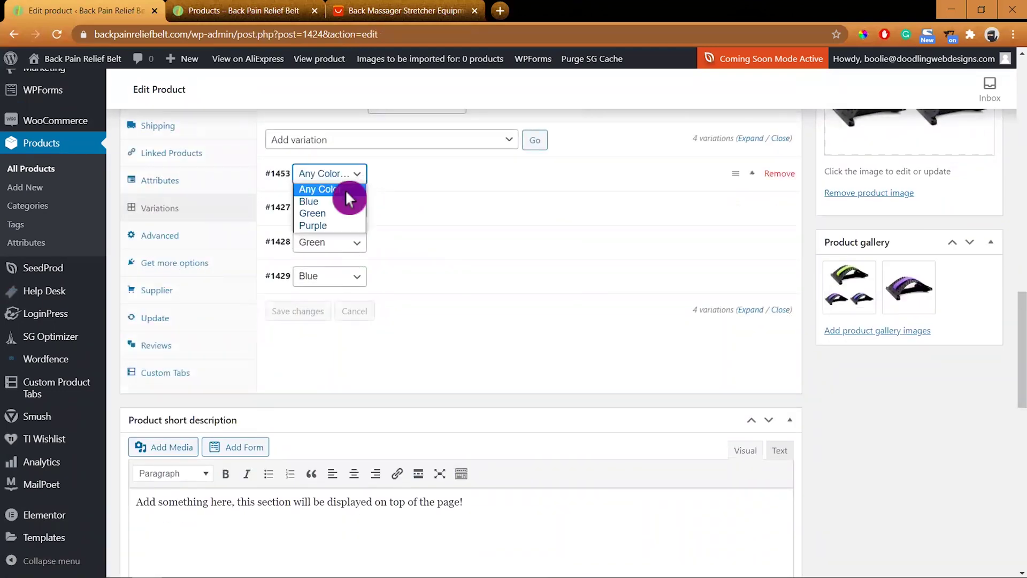
scroll(428, 280, up, 2)
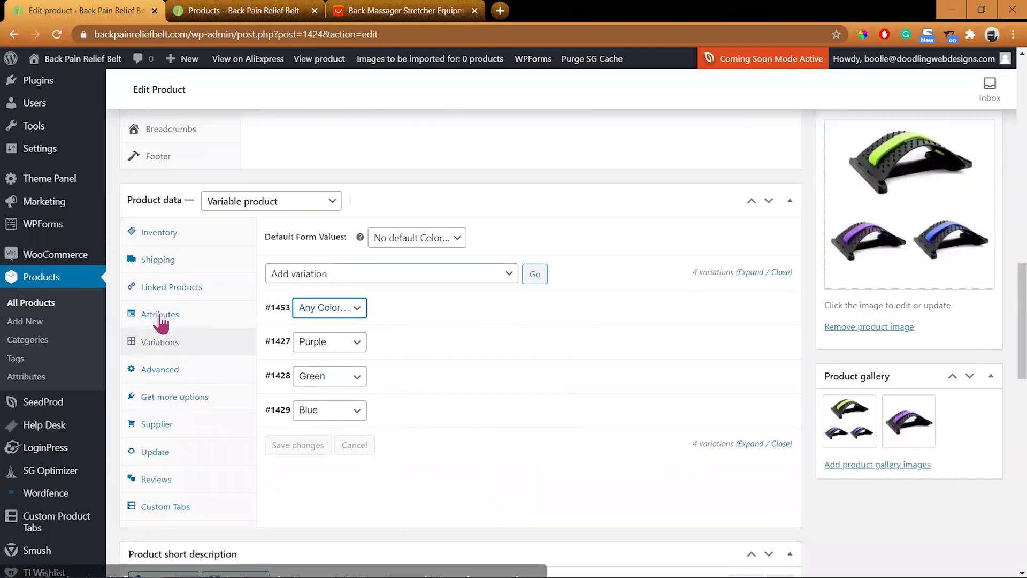
Step: Assign all Color terms, including Black, to the product's Color attribute and save the attributes
click(157, 315)
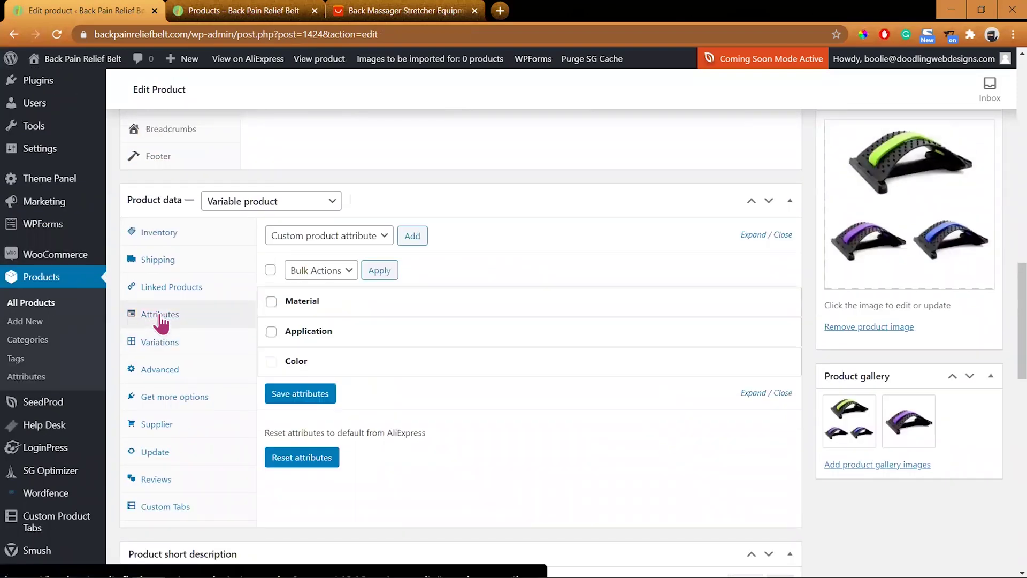
click(328, 363)
scroll(431, 314, down, 2)
click(429, 310)
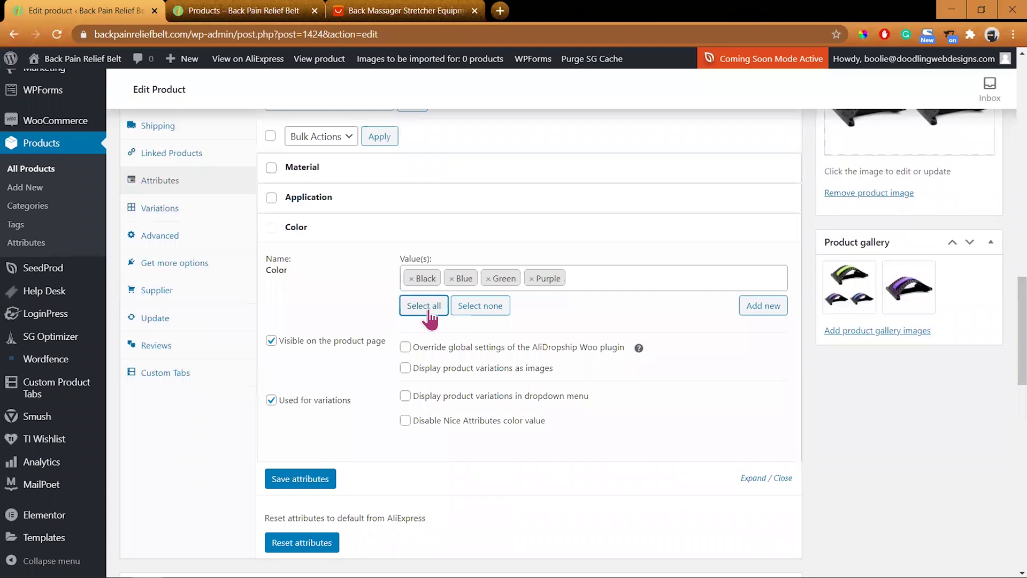
click(301, 484)
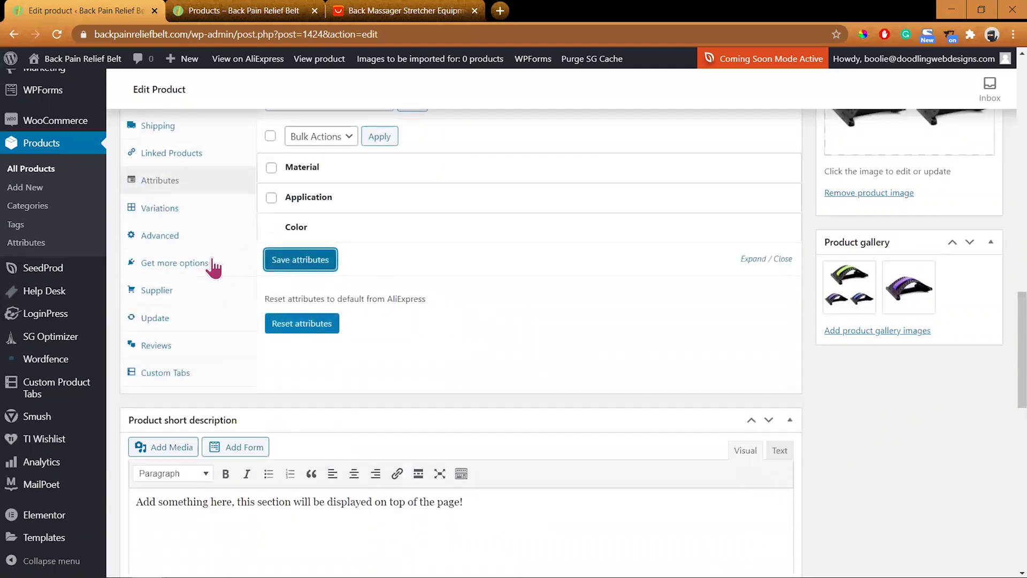
Step: Set the added variation's color to Black, save the variation changes and update the product
click(161, 211)
click(358, 174)
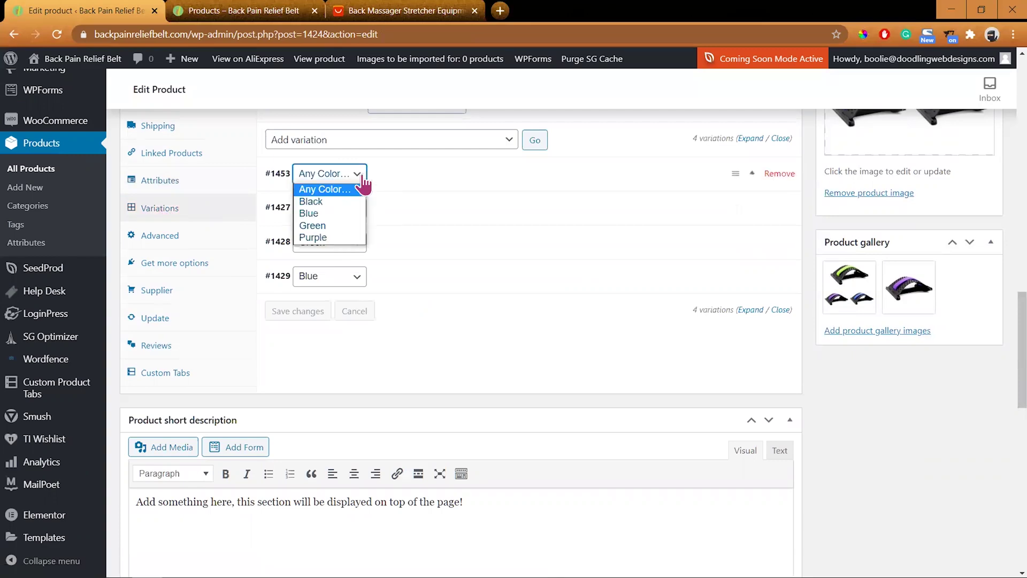
click(323, 200)
click(294, 313)
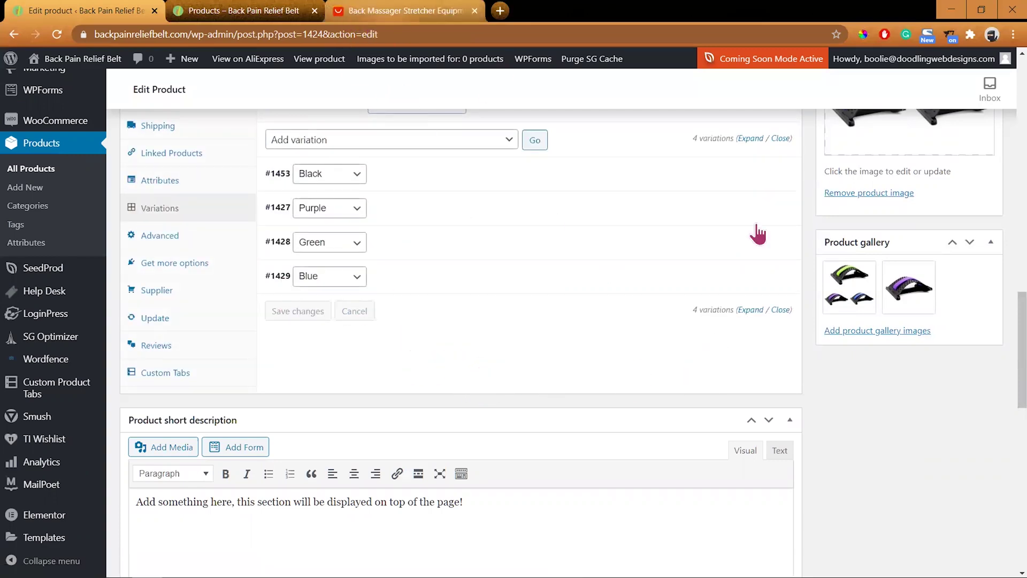
scroll(995, 331, up, 15)
click(972, 339)
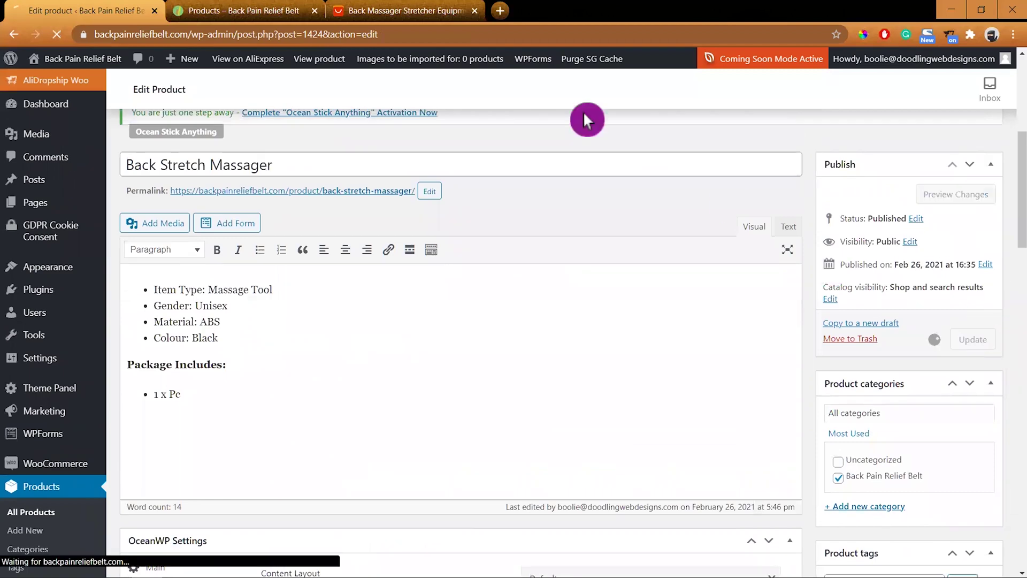
Step: Review the Black option on the AliExpress supplier listing and try adding it to the cart
click(417, 14)
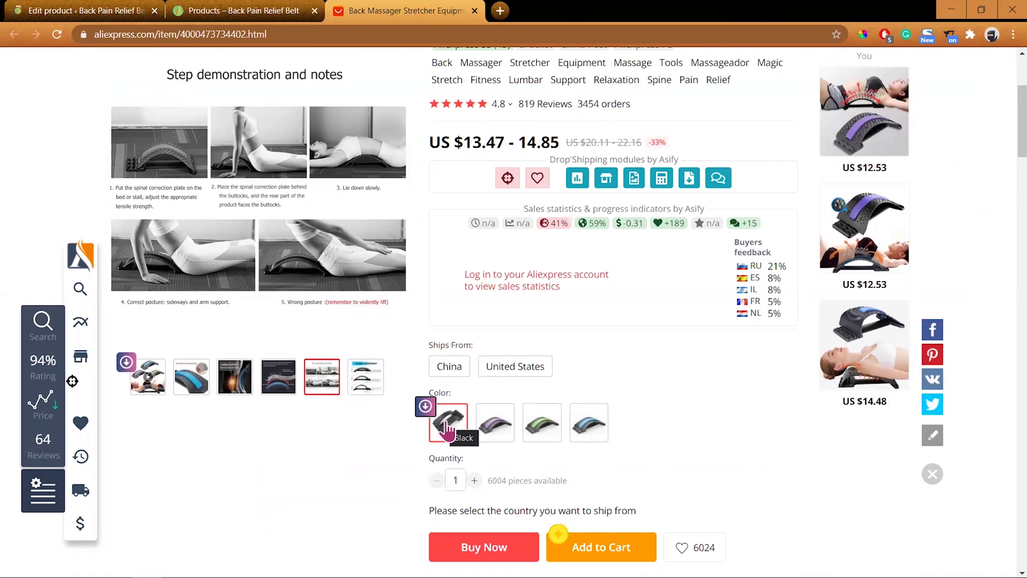
scroll(398, 428, down, 6)
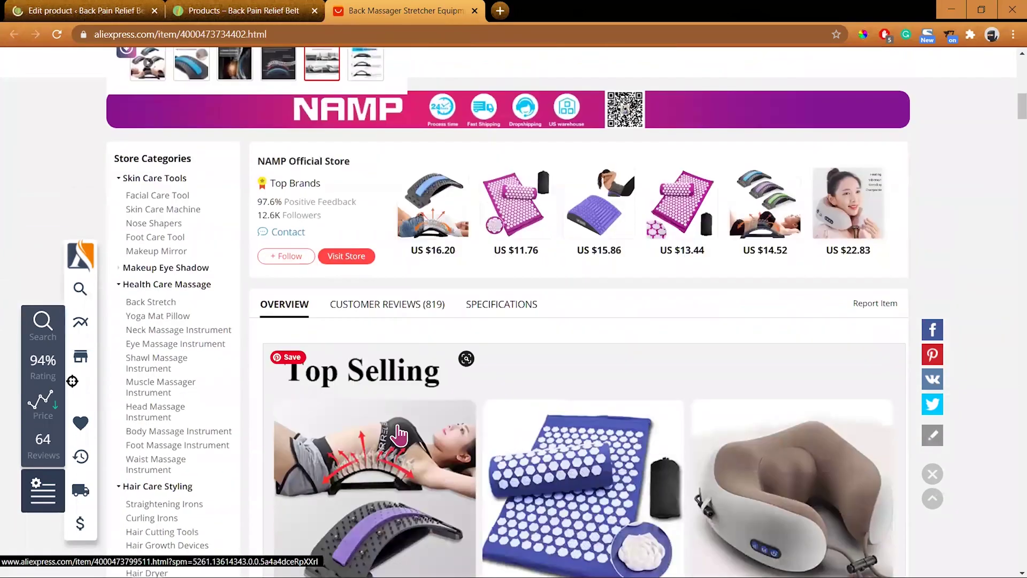
scroll(398, 434, up, 6)
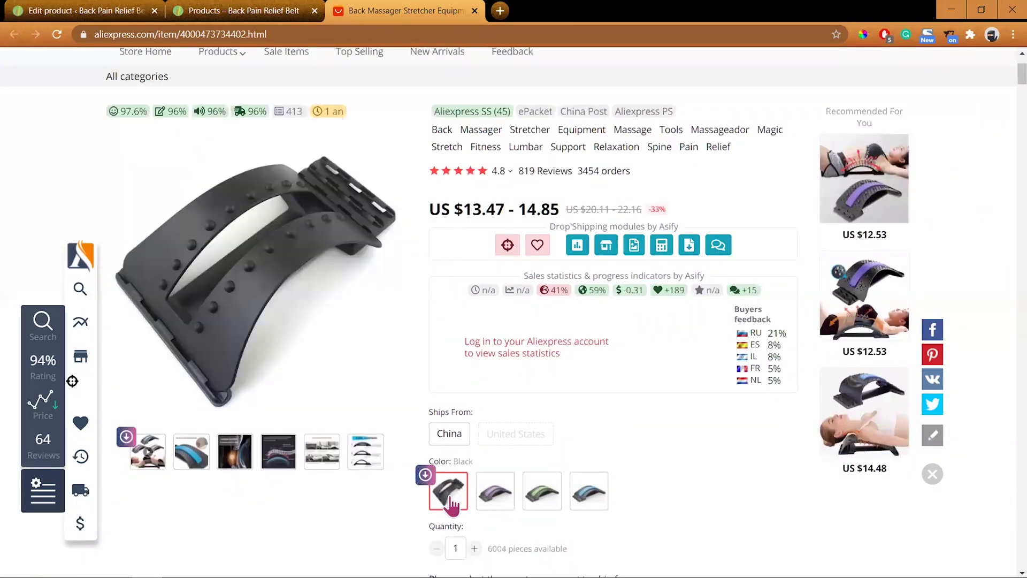
scroll(452, 503, down, 2)
click(470, 488)
click(606, 484)
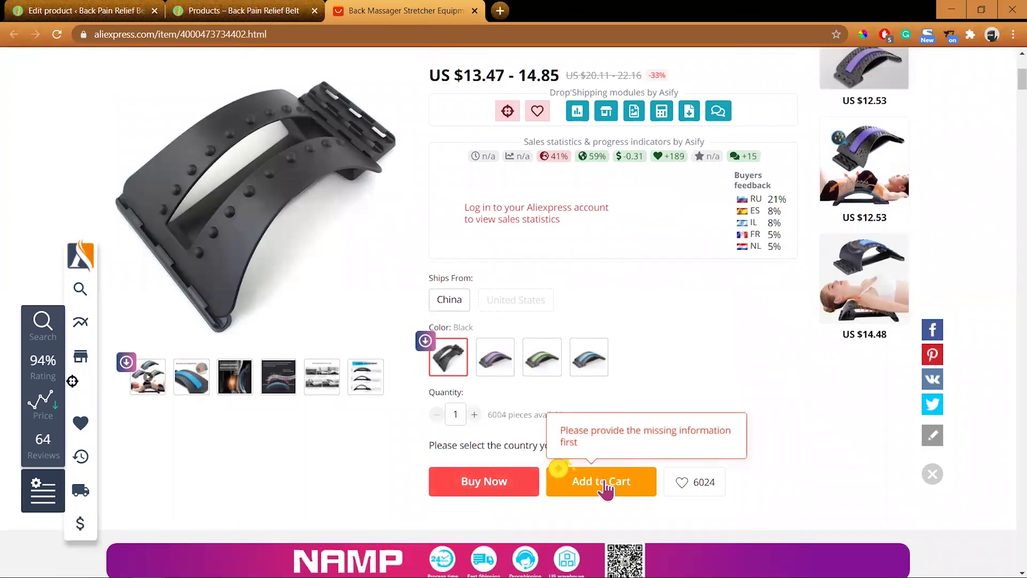
Step: Refresh the store's shop page and open the Back Stretch Massager's product page
click(118, 17)
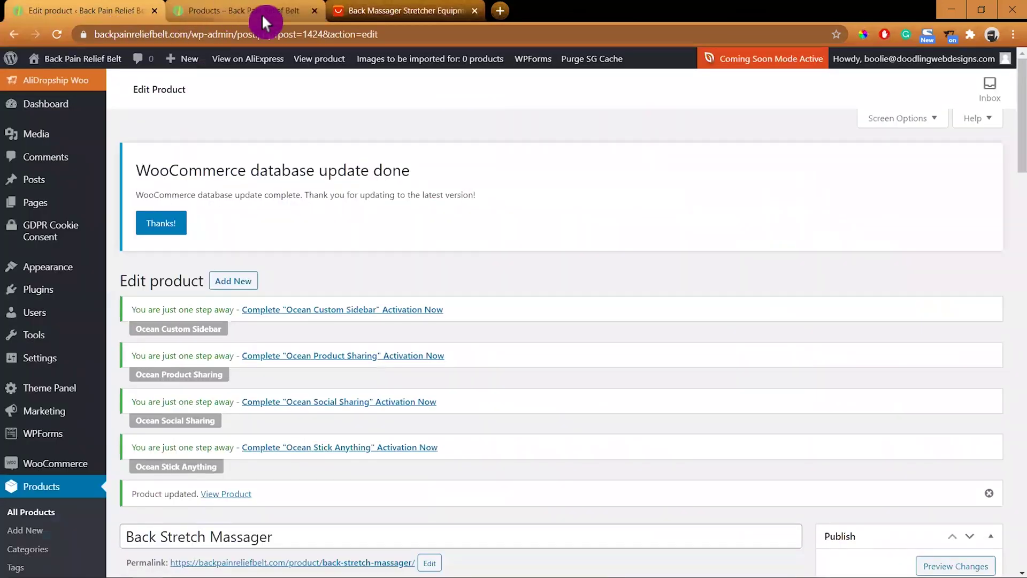
scroll(336, 184, down, 6)
scroll(300, 107, up, 5)
click(230, 12)
click(56, 34)
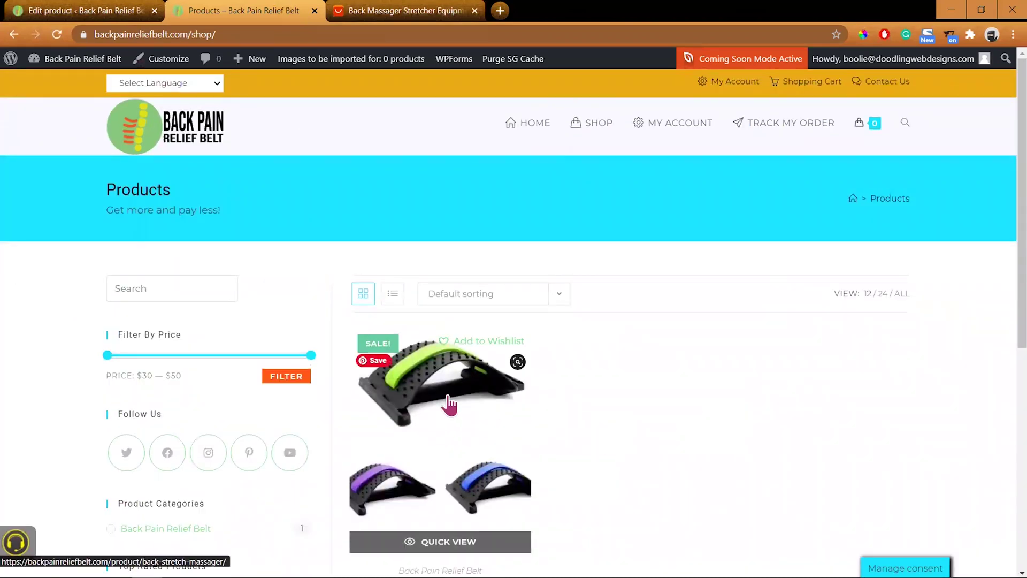
click(449, 404)
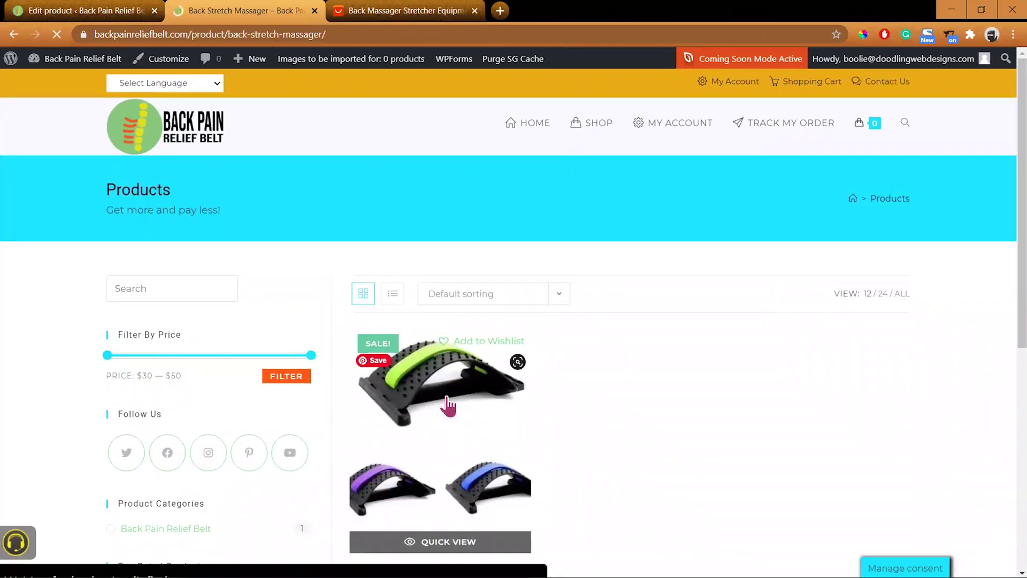
Step: Preview the Black, Blue, Green and Purple variations of the massager on its storefront page
scroll(747, 305, down, 3)
click(731, 285)
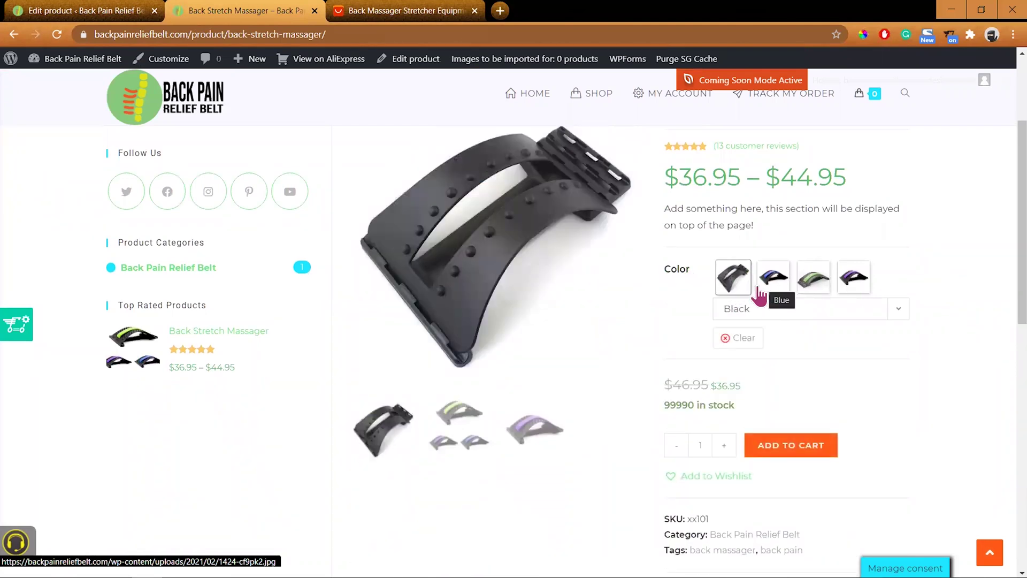
click(771, 291)
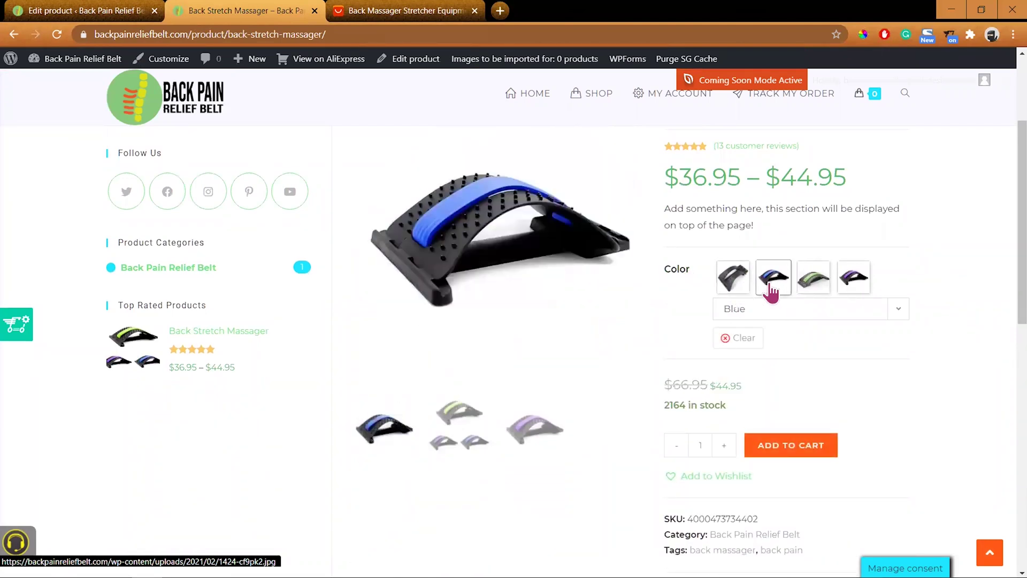
click(814, 292)
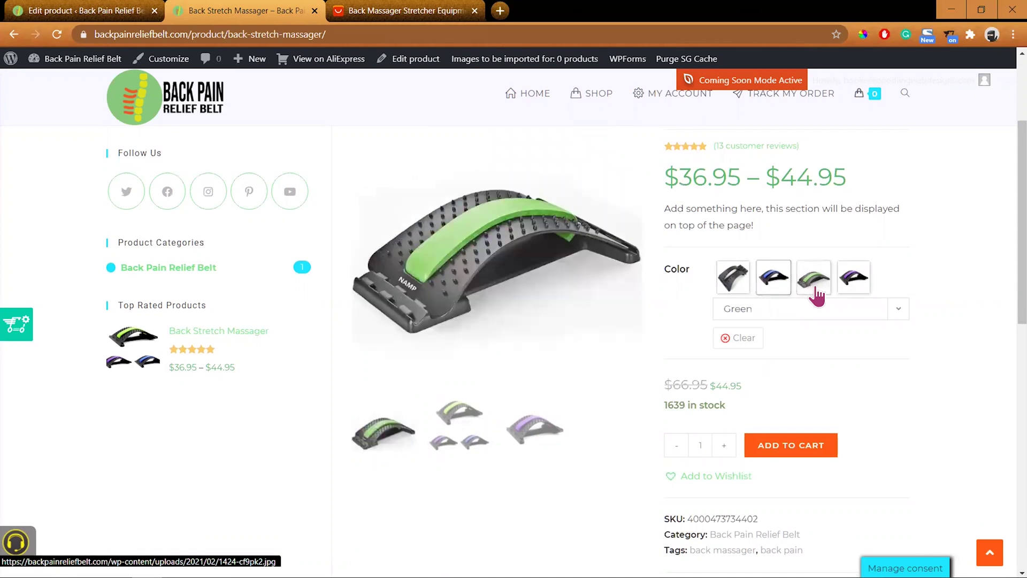
click(849, 287)
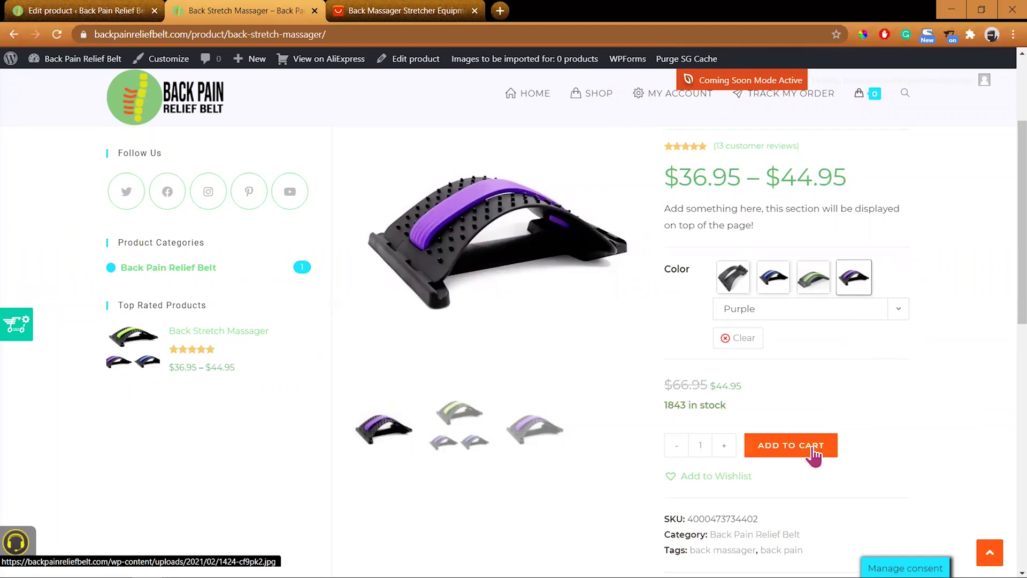
Step: Examine the additional information, size and customer reviews on the massager's storefront page
scroll(811, 371, down, 1)
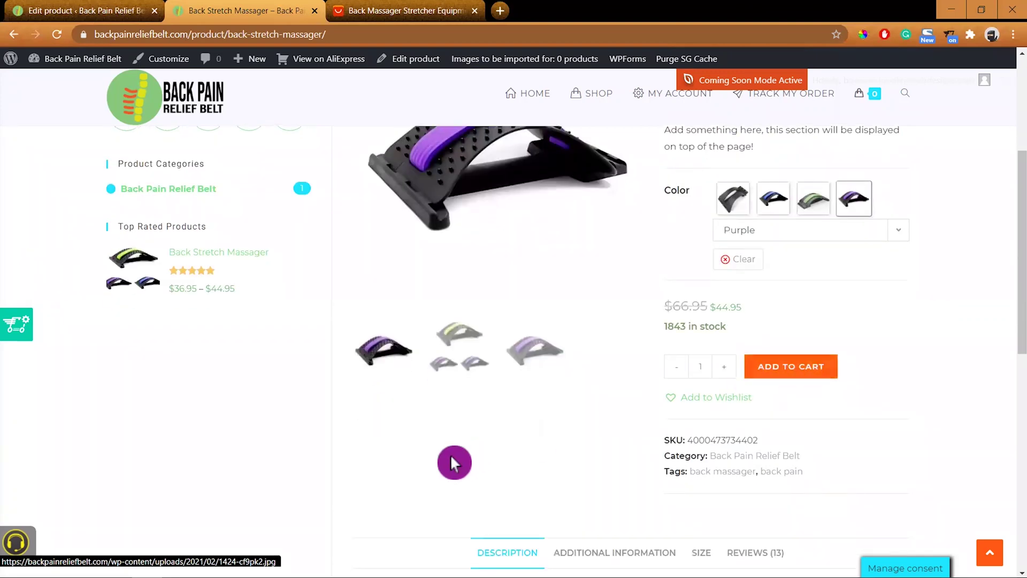
scroll(668, 436, down, 3)
scroll(669, 440, down, 1)
click(637, 235)
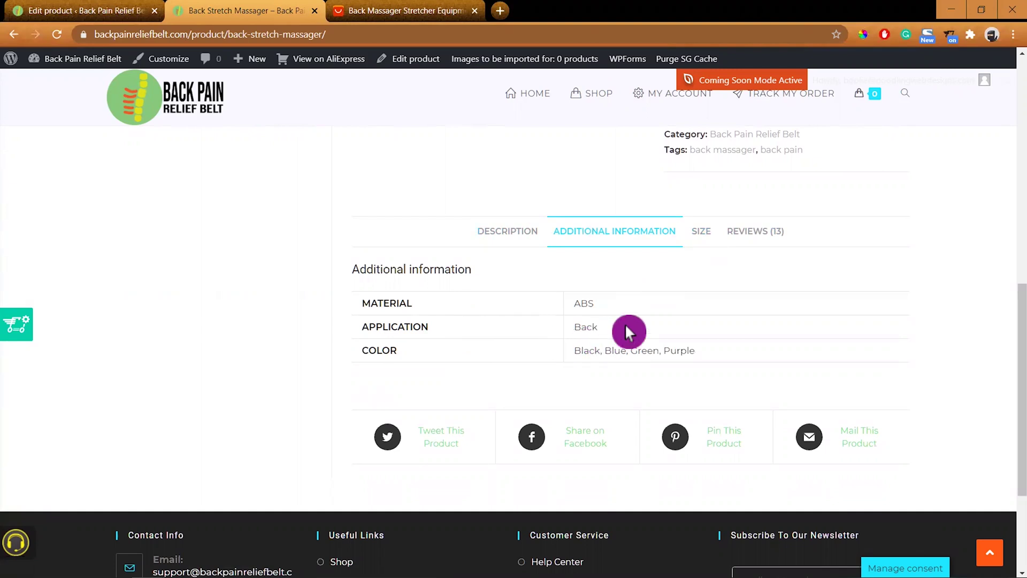
click(701, 236)
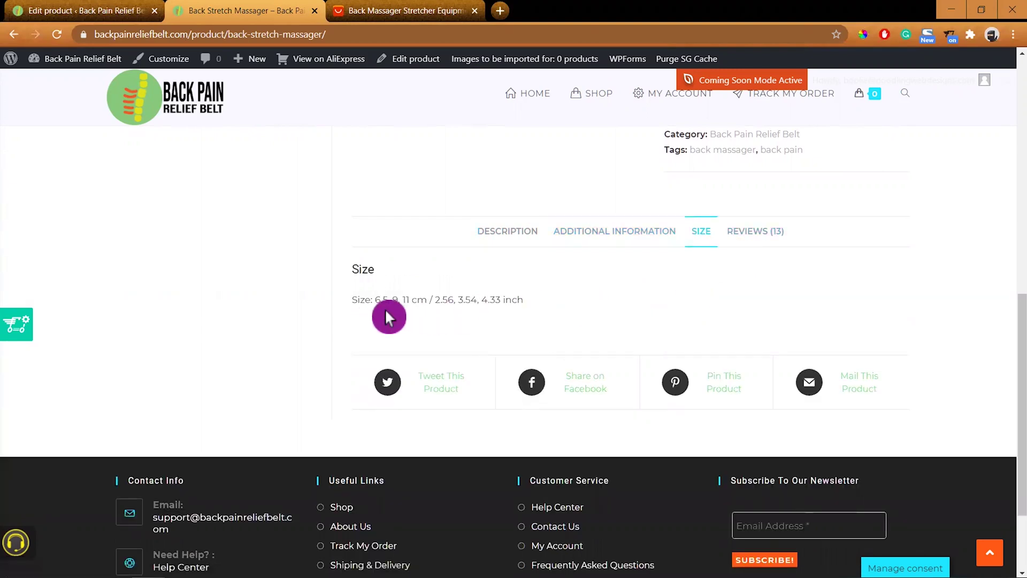
click(770, 233)
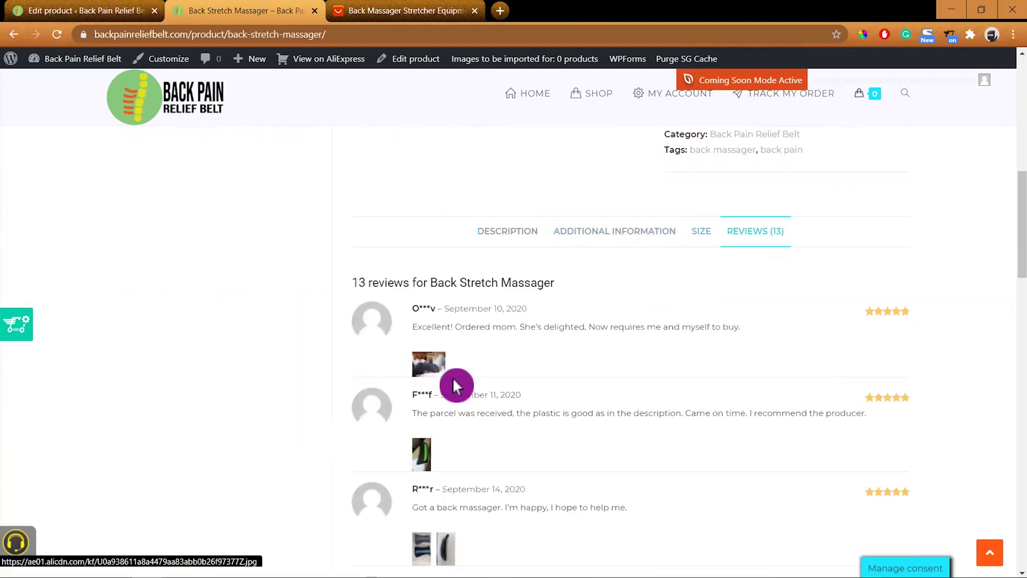
scroll(511, 452, down, 1)
scroll(511, 450, down, 2)
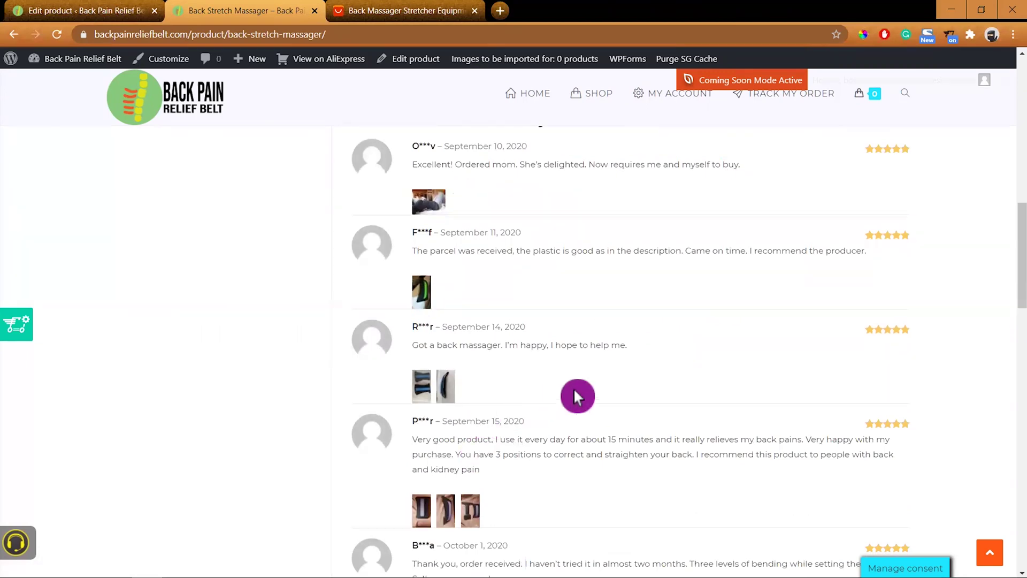
scroll(572, 428, down, 3)
scroll(518, 463, down, 3)
scroll(690, 434, up, 10)
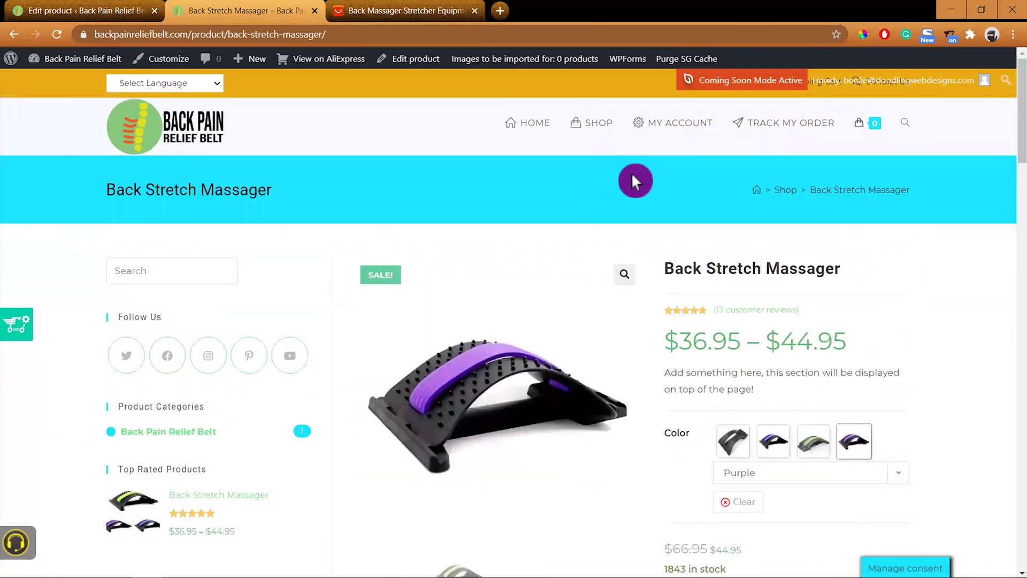
Step: Check the massager's listing on the shop page and return to the product editor
click(601, 134)
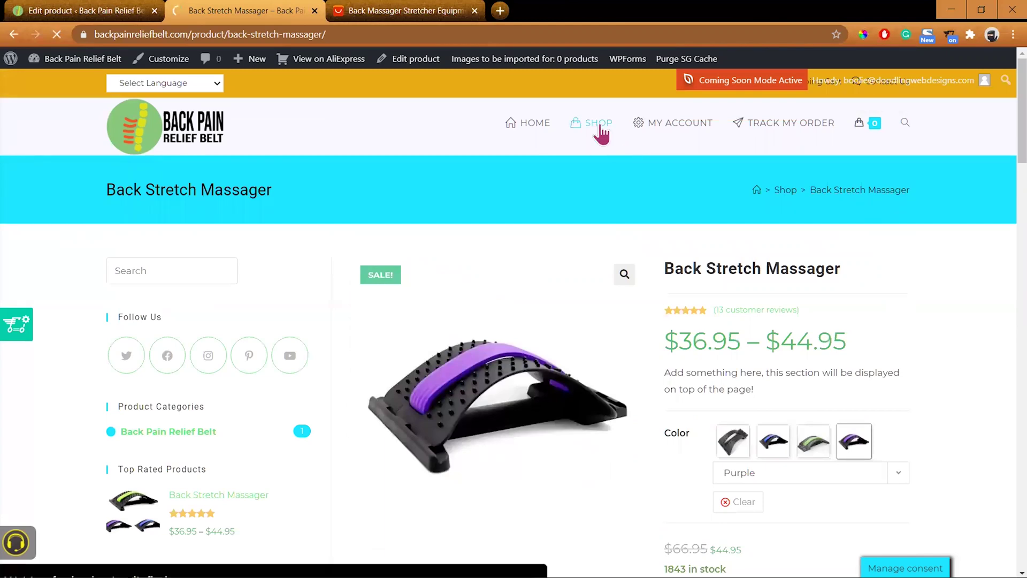
scroll(720, 453, down, 4)
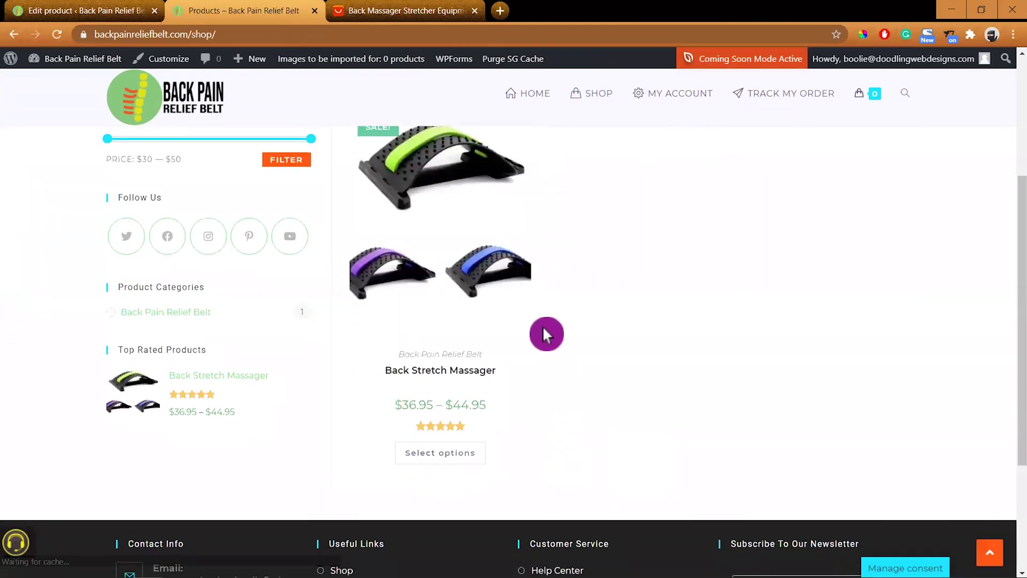
scroll(543, 325, up, 4)
click(113, 12)
scroll(495, 307, down, 20)
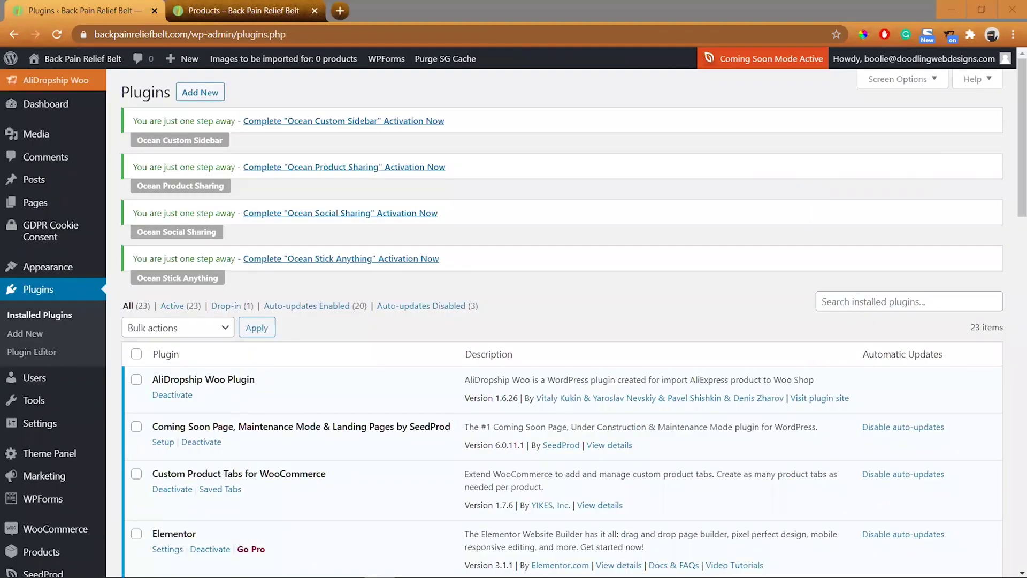
Step: Search the new plugins for "seo", then install and activate Yoast SEO
click(198, 94)
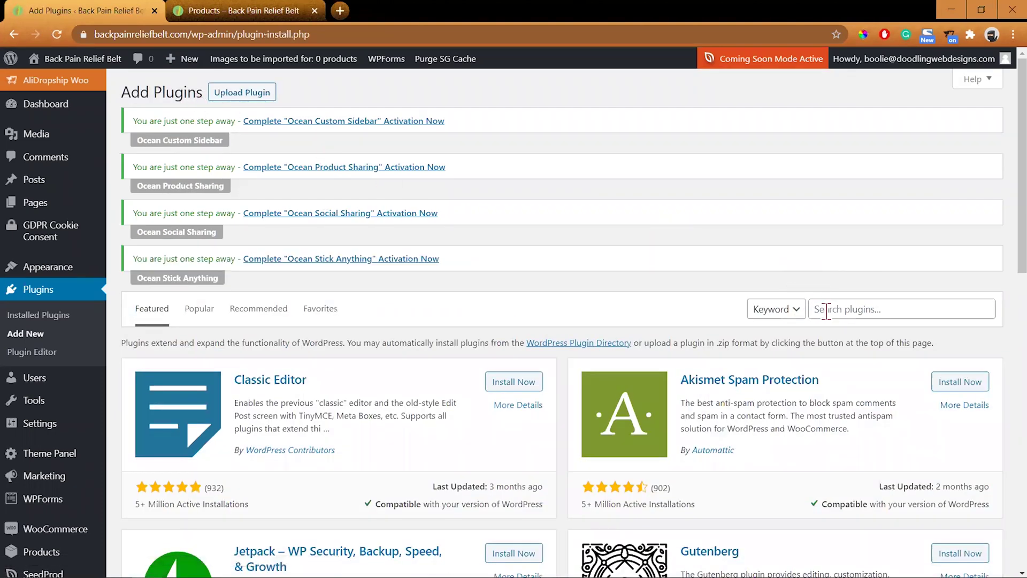
click(826, 310)
text(seo)
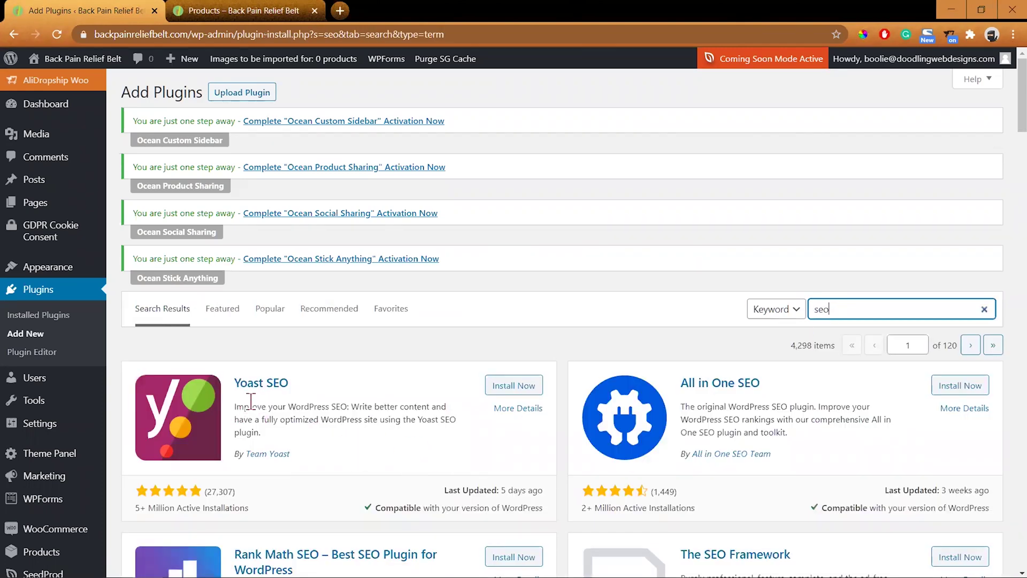
click(517, 390)
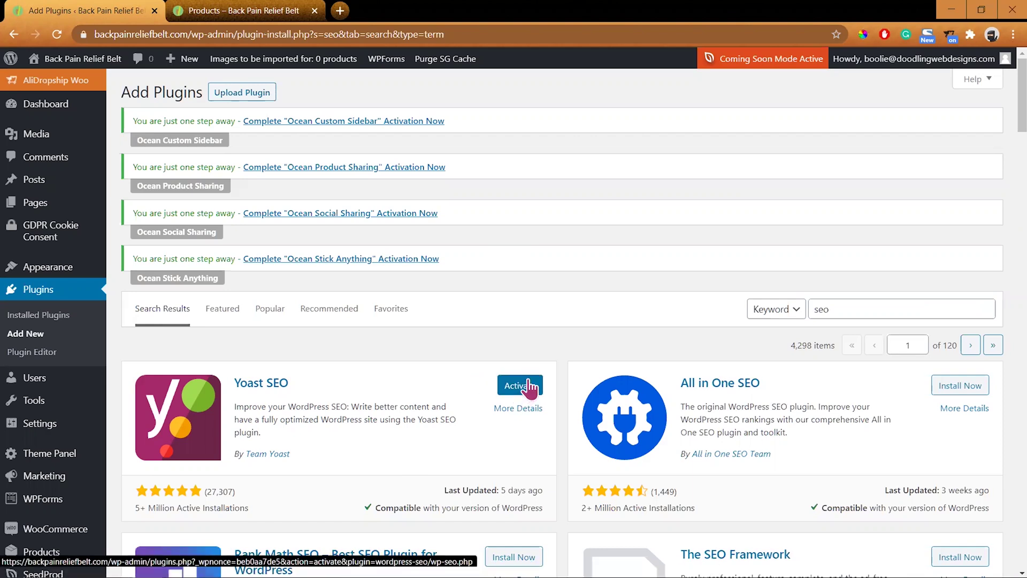
click(524, 389)
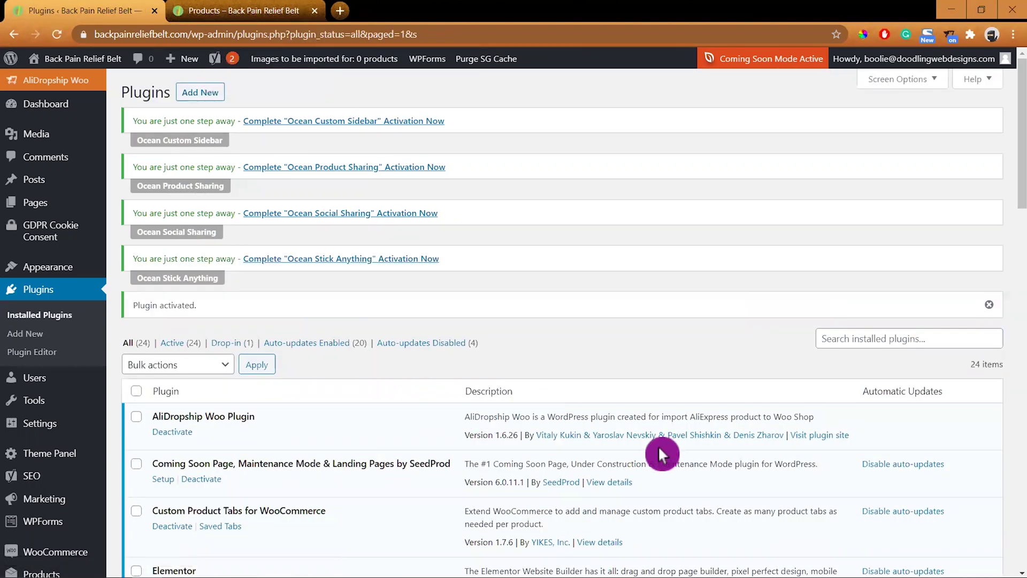
Step: Enable automatic updates for the Yoast SEO plugin
scroll(659, 452, down, 8)
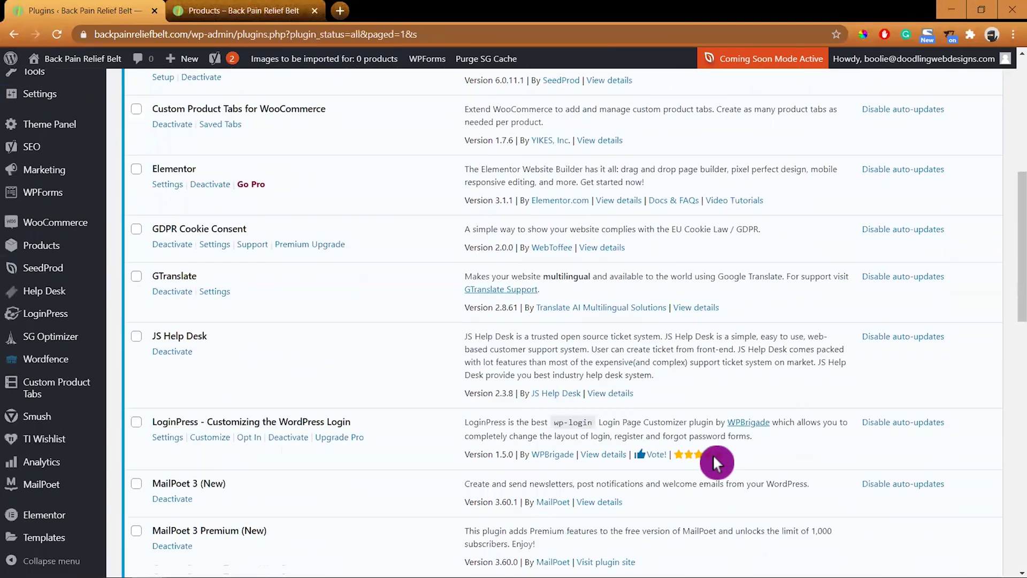
scroll(713, 455, down, 15)
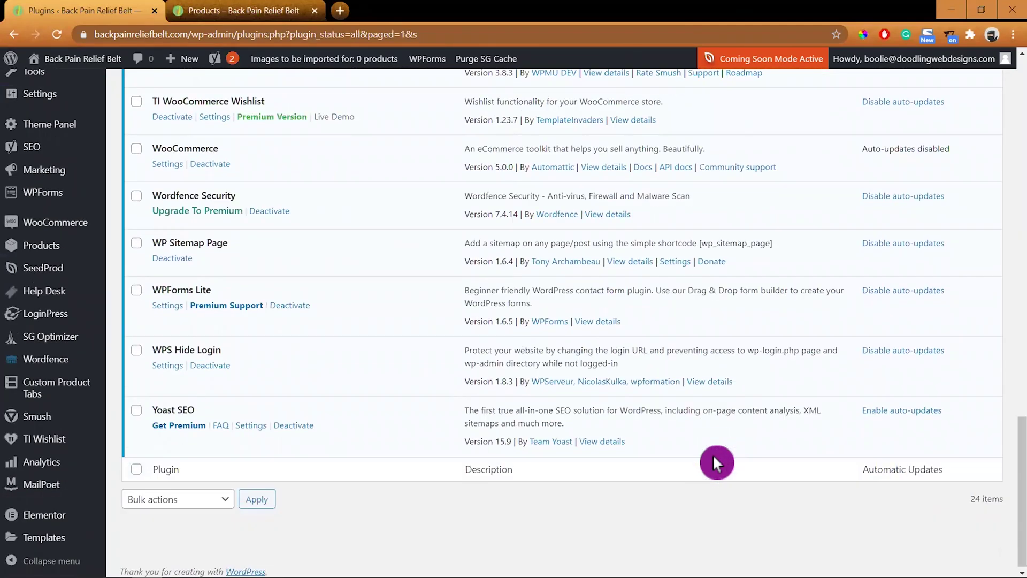
click(924, 407)
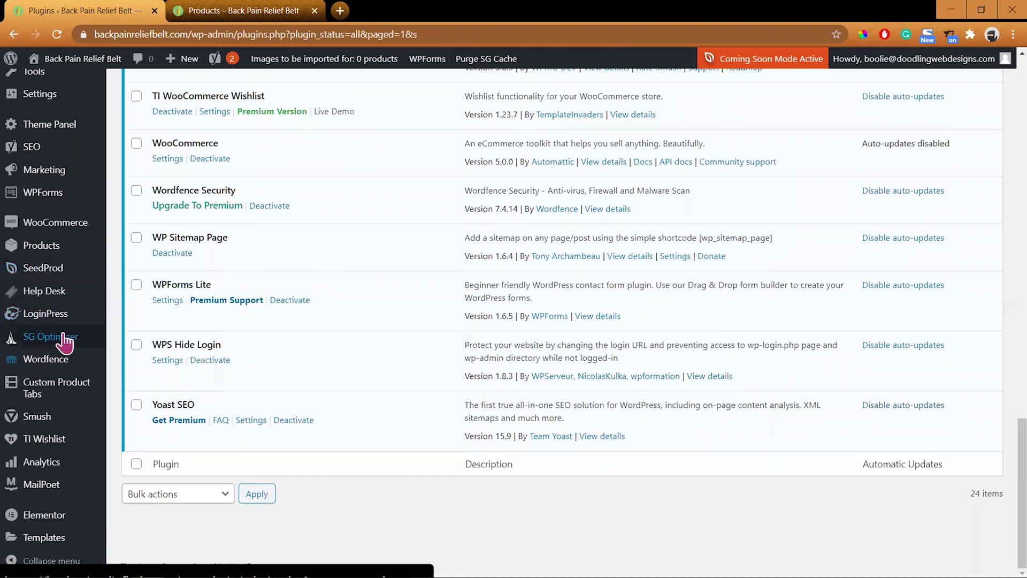
Step: Open the Back Stretch Massager from the product list for editing
click(50, 249)
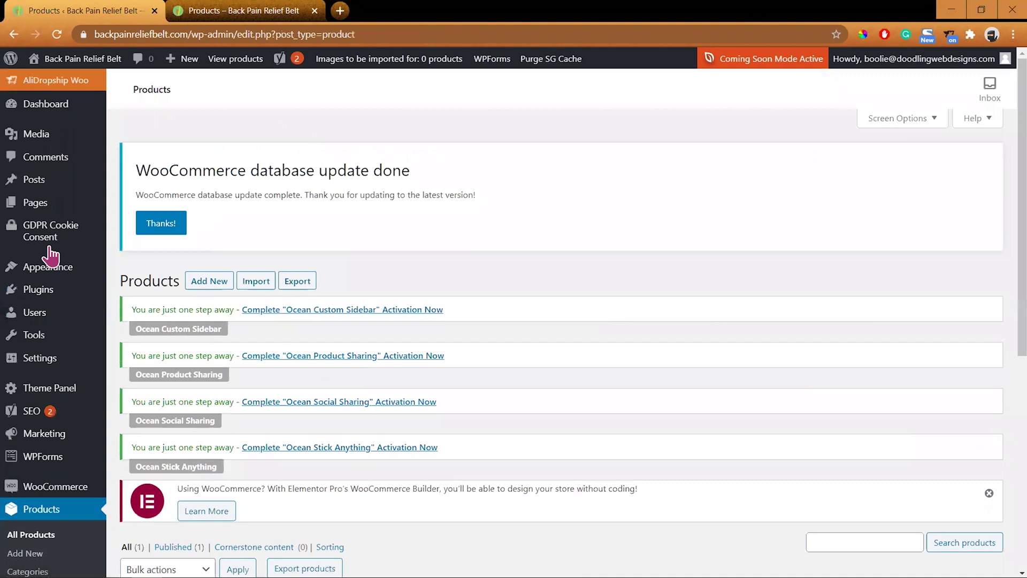
mouse_move(54, 256)
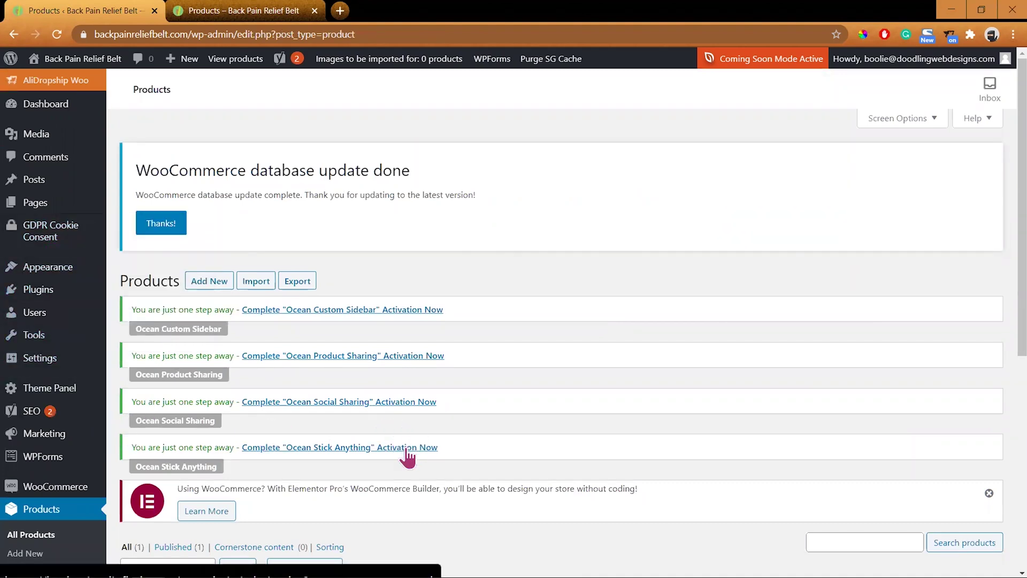
scroll(406, 444, down, 1)
scroll(406, 448, down, 3)
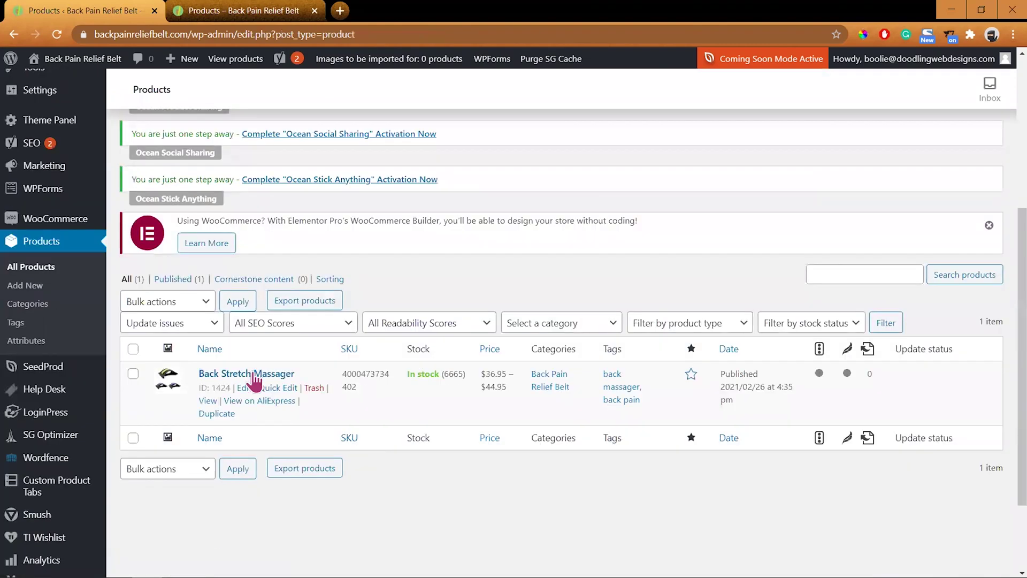
click(252, 375)
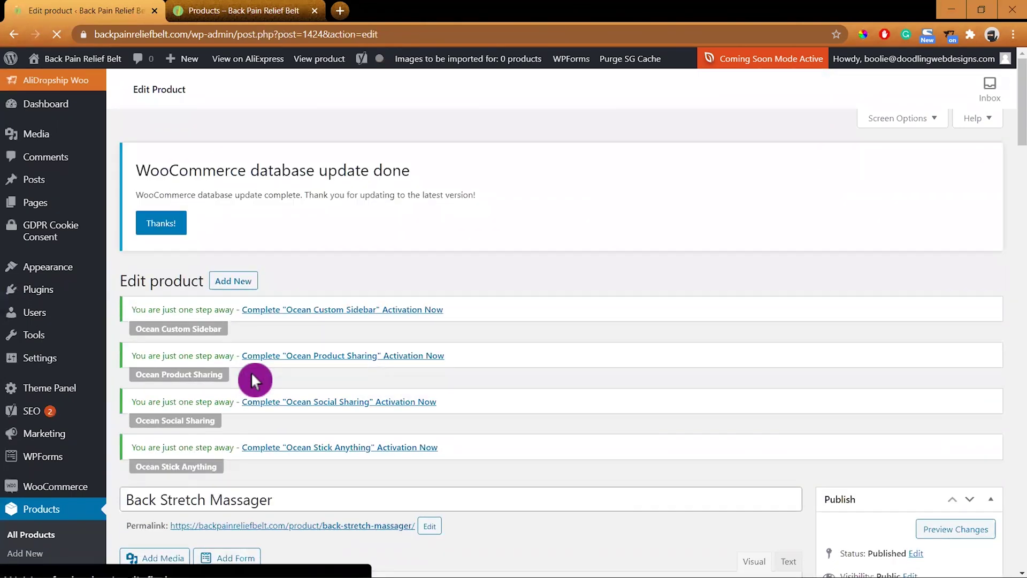
Step: Start the massager's Yoast SEO meta description with "You need to a description here."
scroll(553, 418, down, 10)
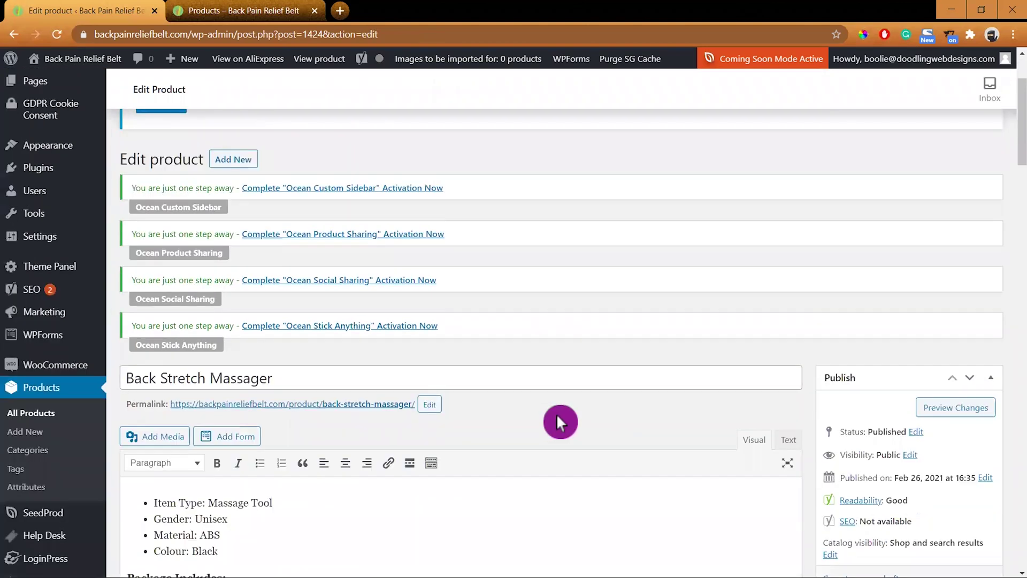
scroll(795, 458, up, 3)
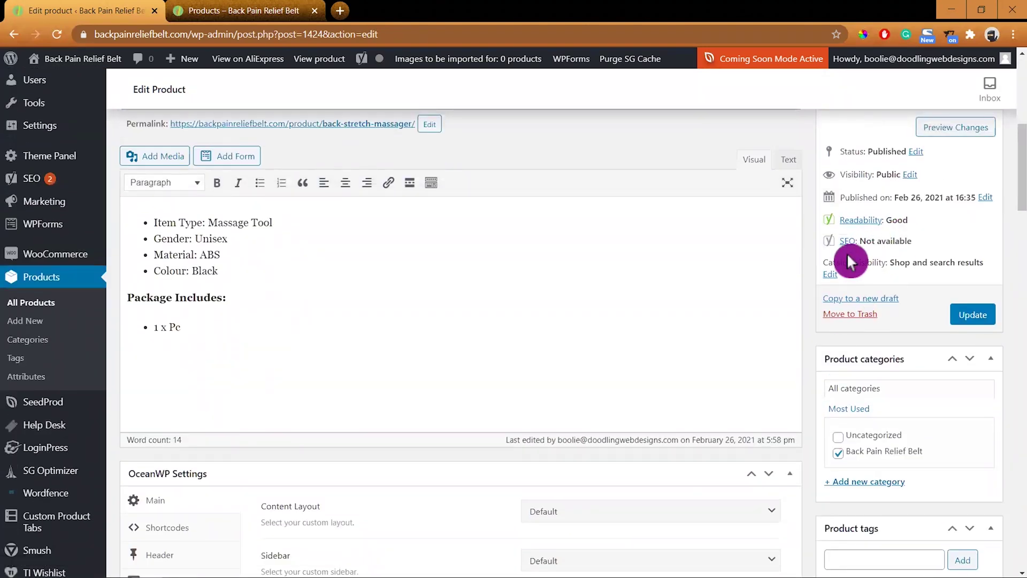
scroll(733, 412, down, 5)
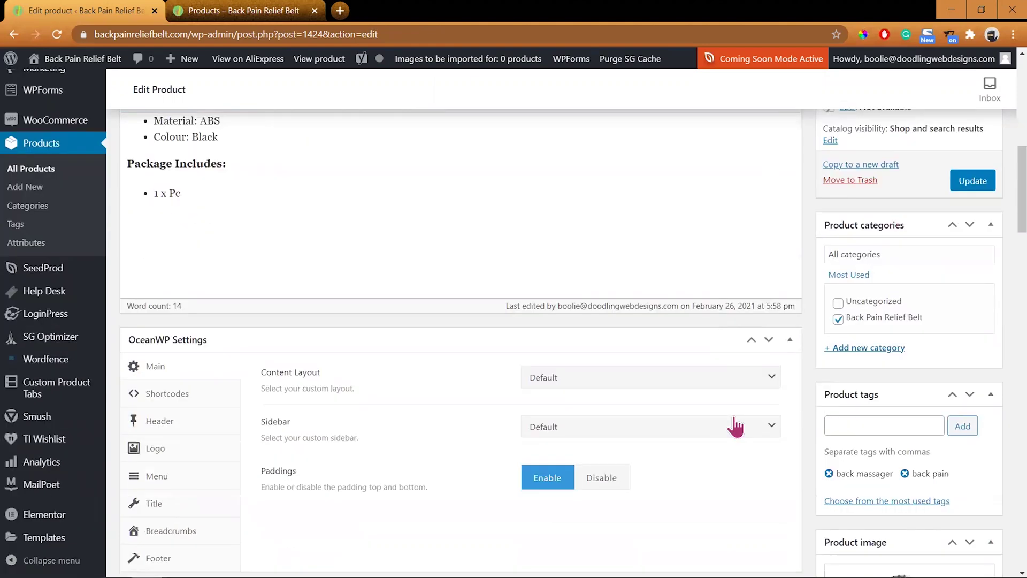
scroll(733, 417, down, 5)
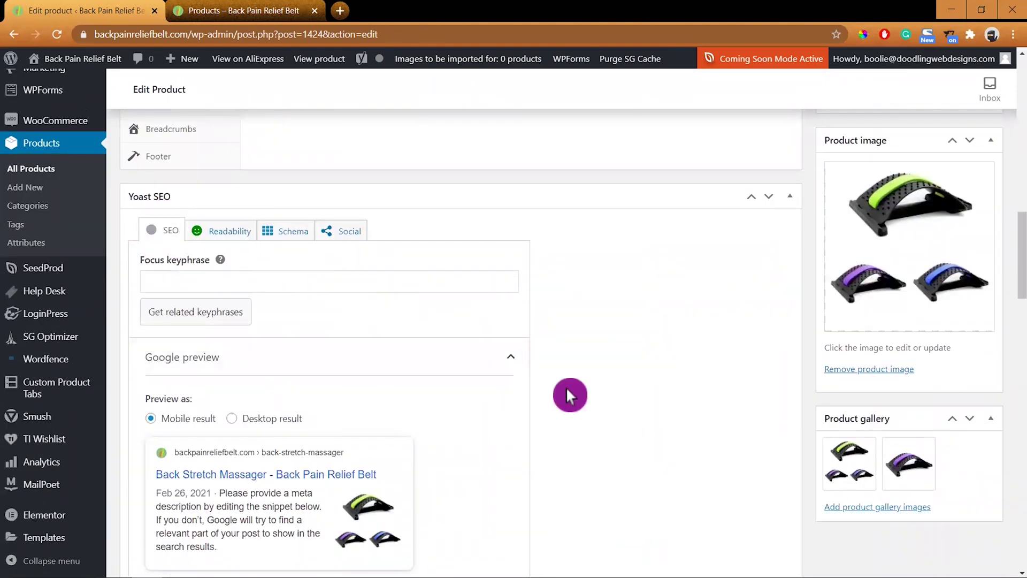
scroll(566, 394, down, 1)
scroll(566, 390, down, 1)
scroll(524, 382, down, 1)
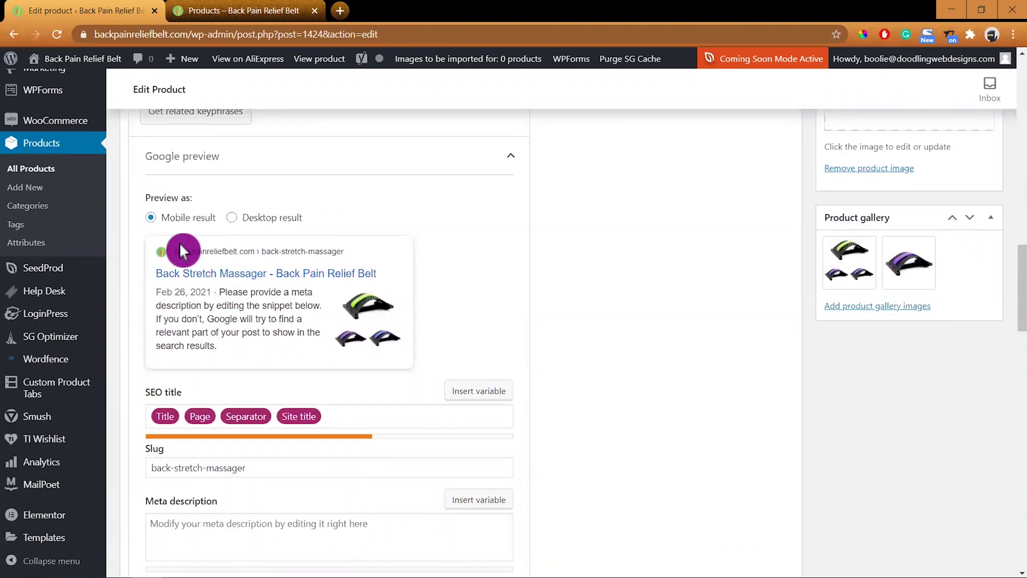
scroll(311, 339, down, 1)
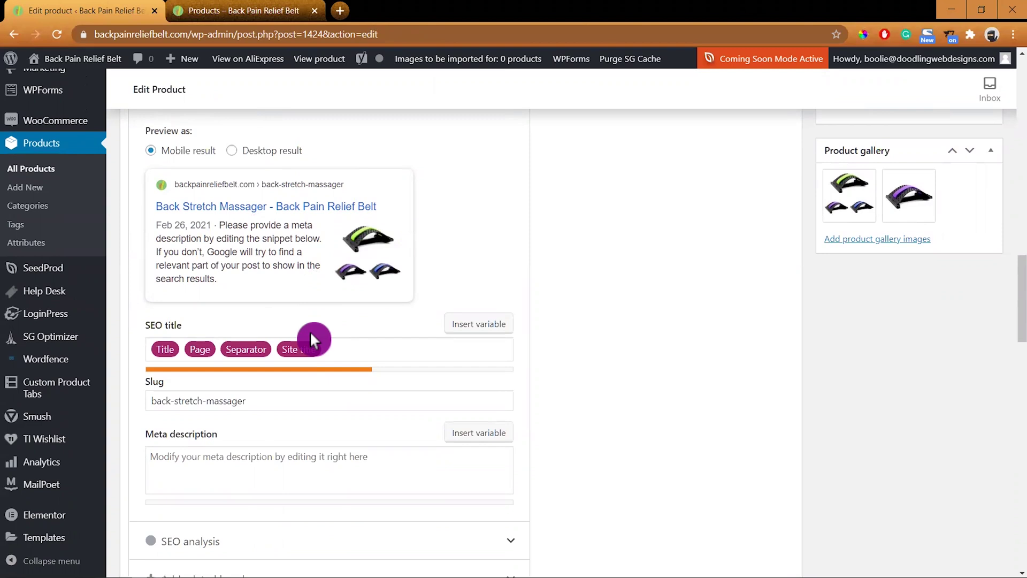
click(340, 457)
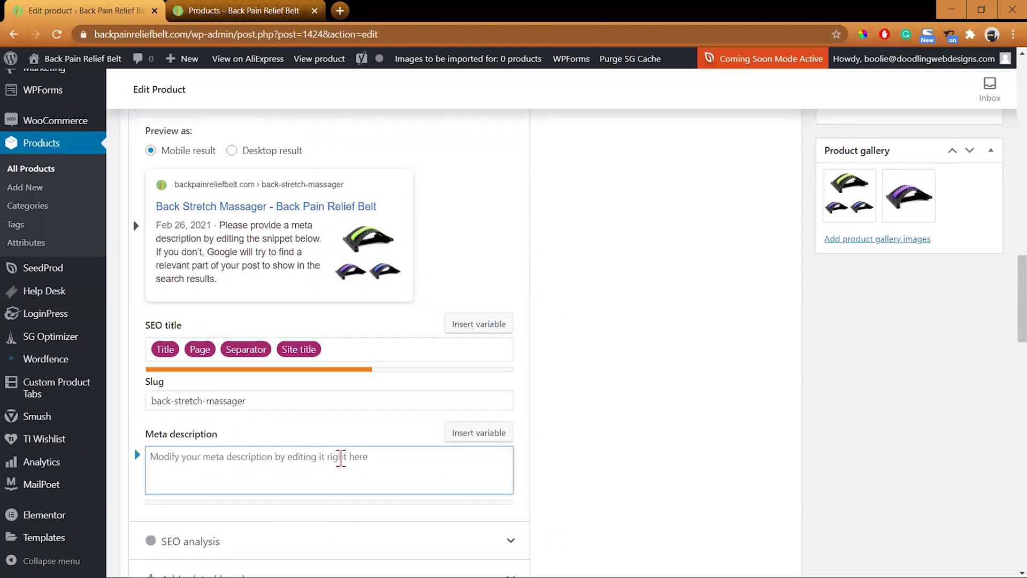
text(You need to a)
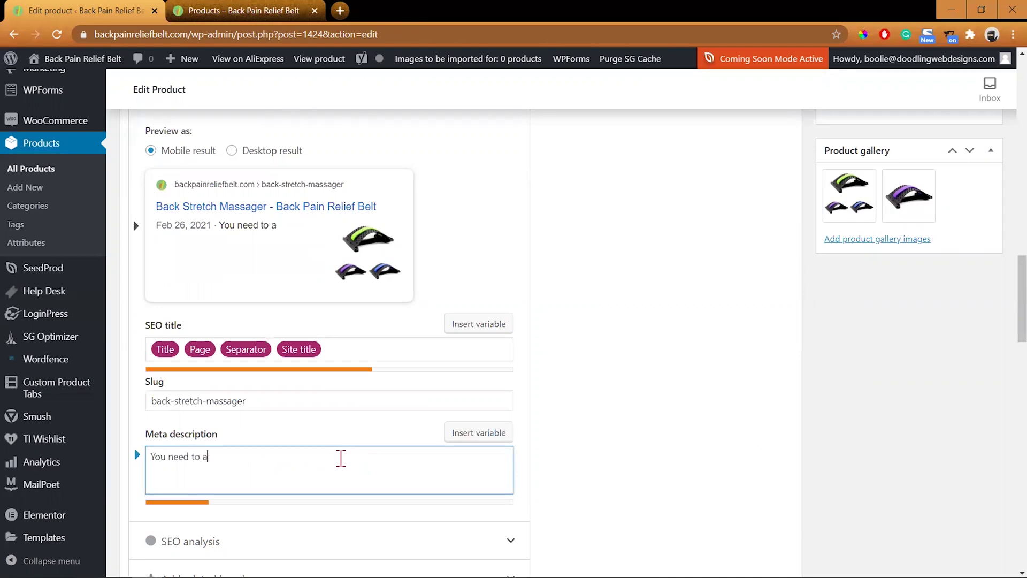
text( description here)
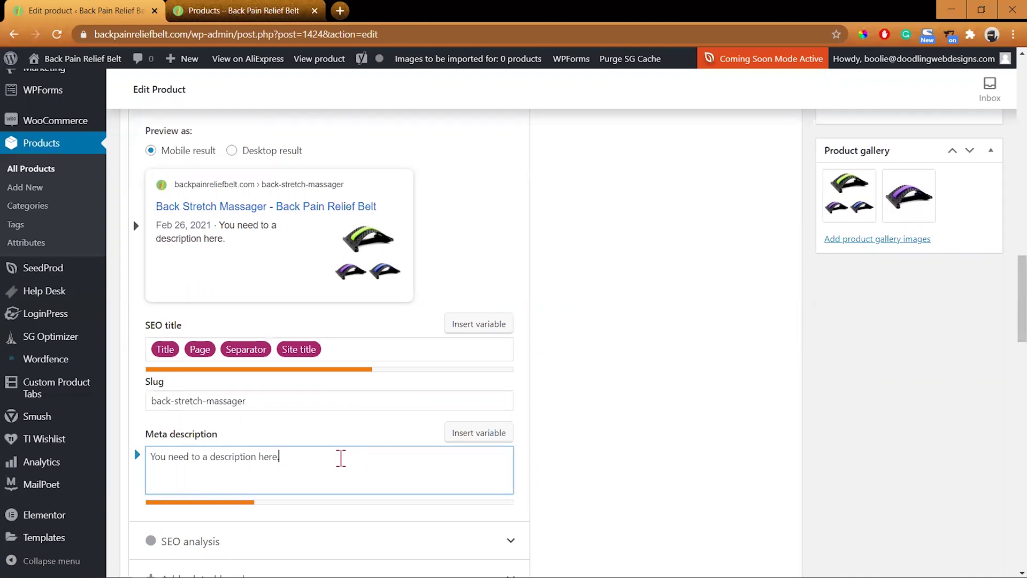
Step: Continue the meta description with "Back stretch massager provide back pain relief at affordable price. Buy one as a gift for your family today."
text(. Back)
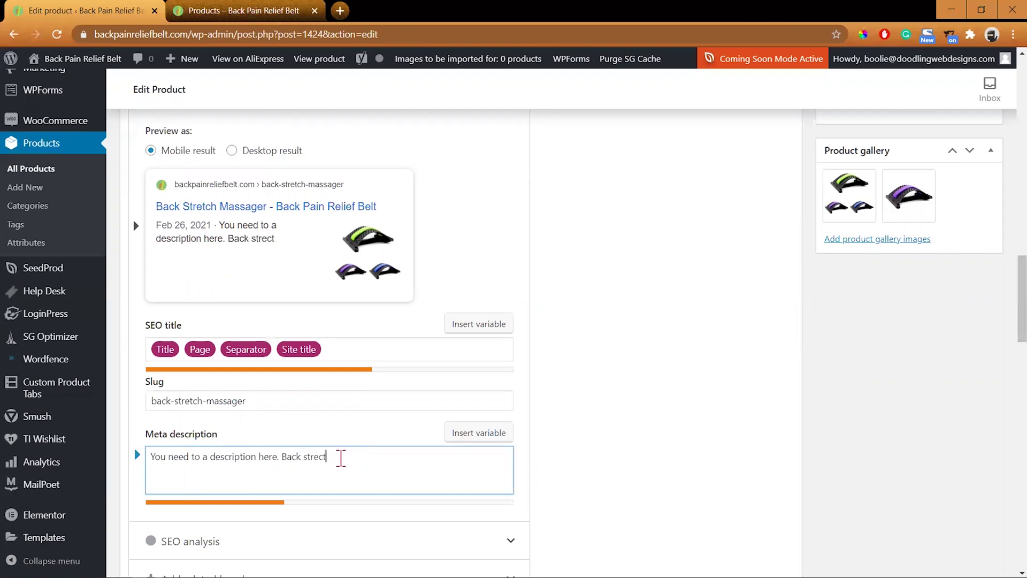
text(stretch massager provid)
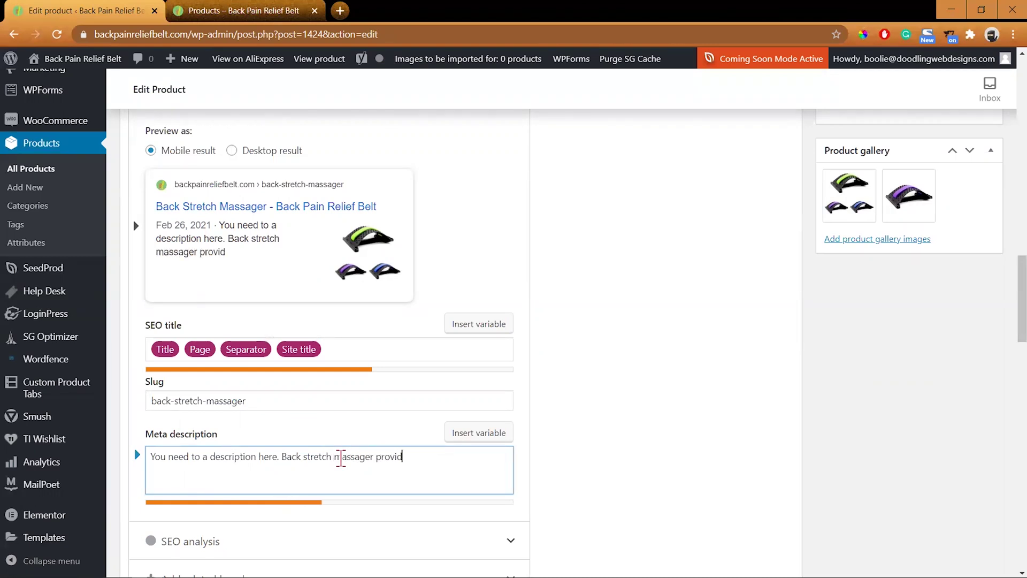
text(e back pain relief)
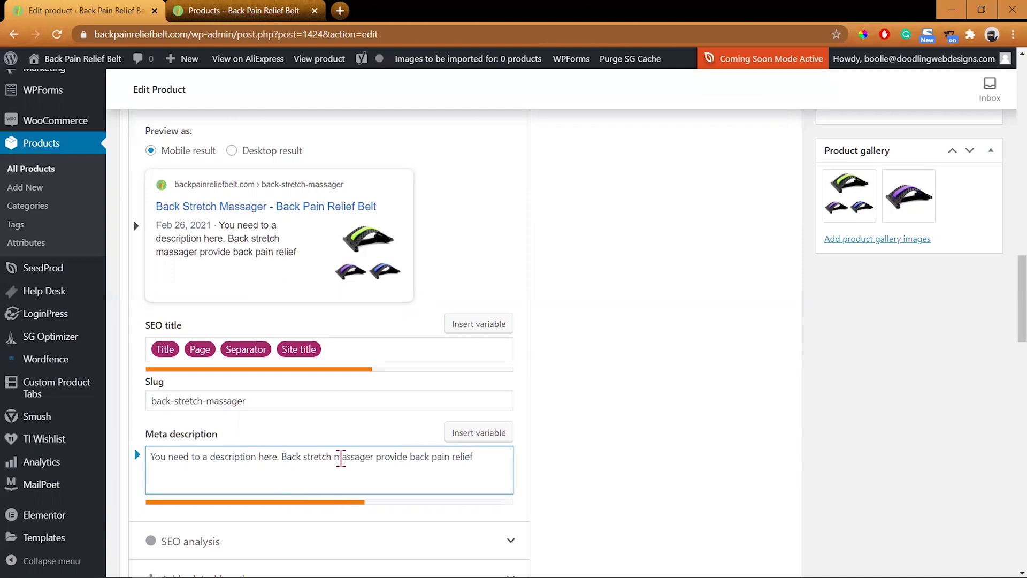
text(at afforda)
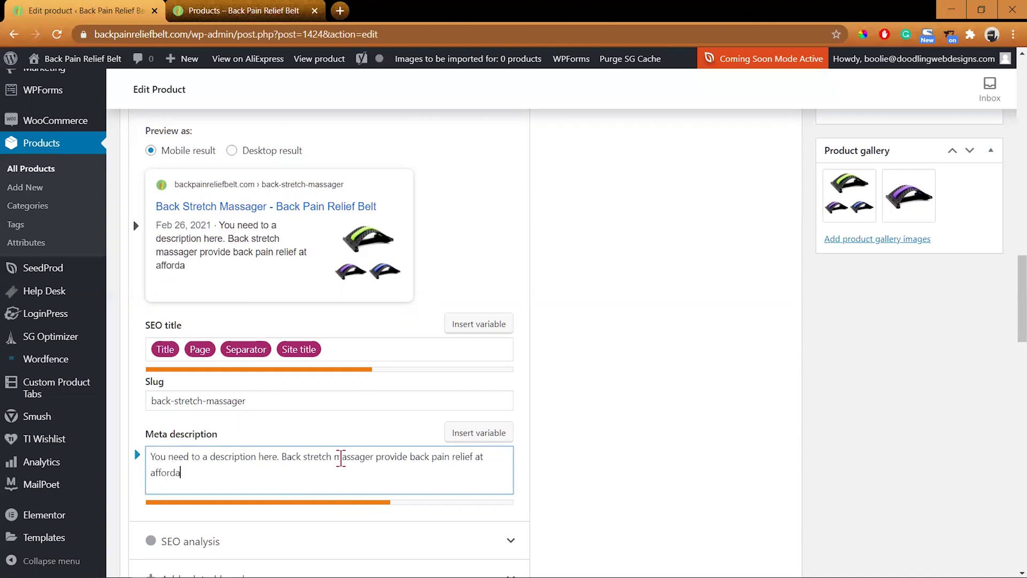
text(ble price. Buy one as )
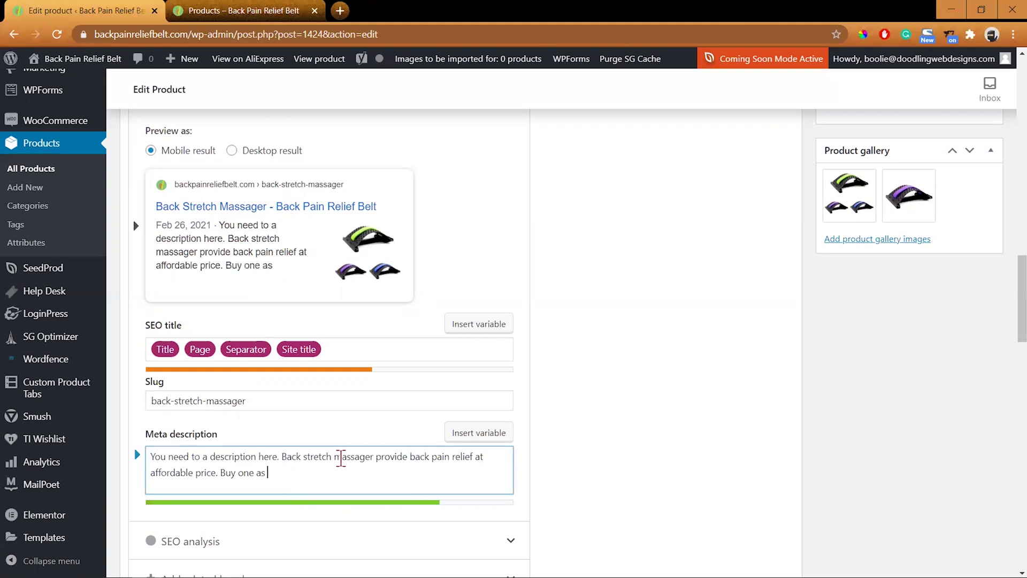
text(a gift for)
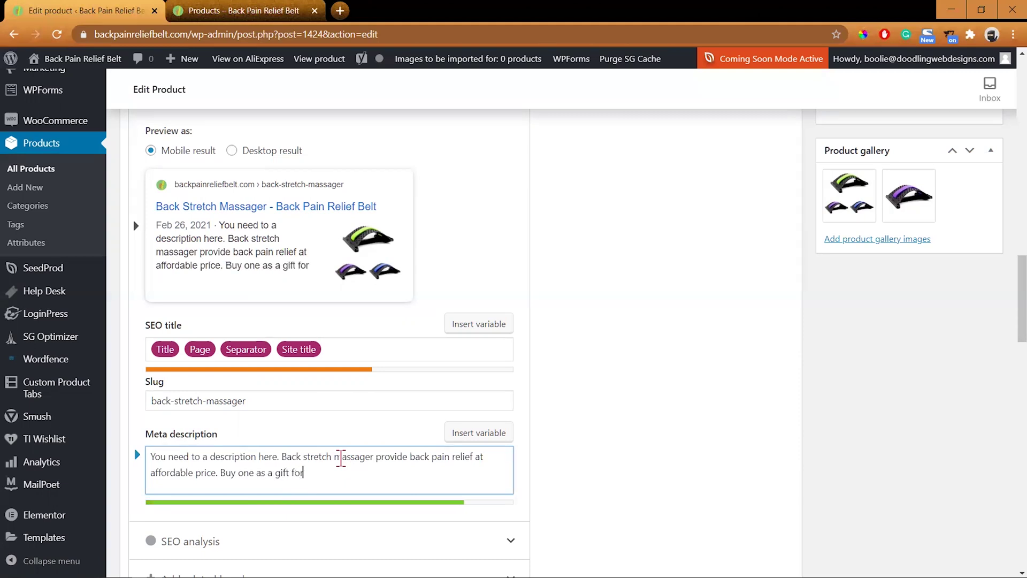
text( your family)
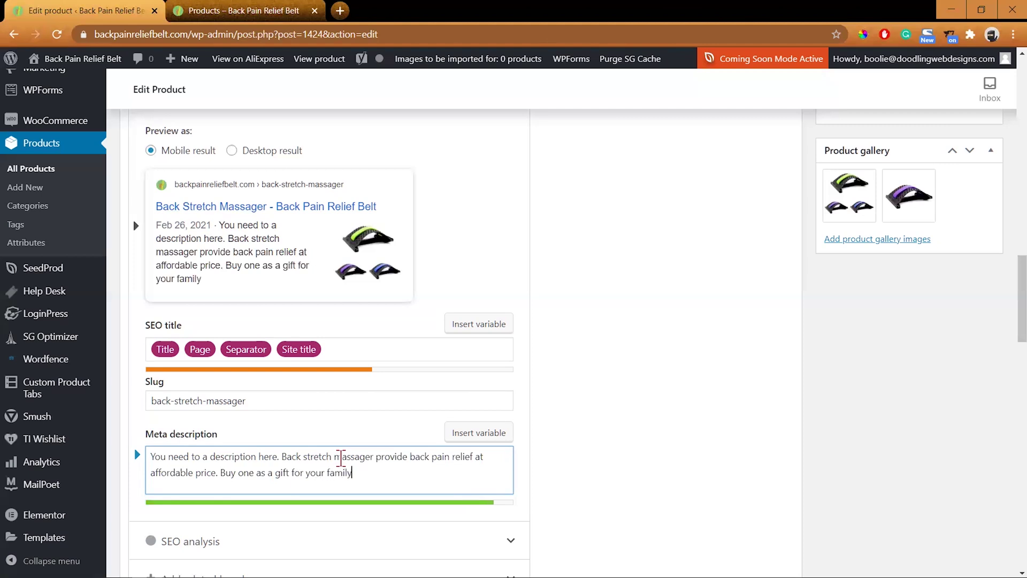
text( today.)
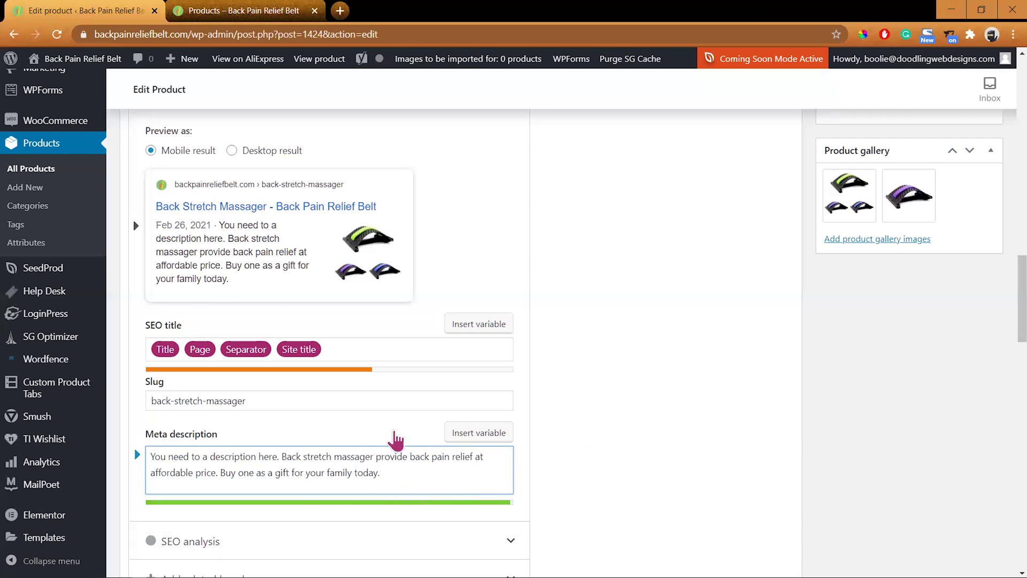
Step: Update the Back Stretch Massager product to save its meta description
scroll(706, 379, up, 15)
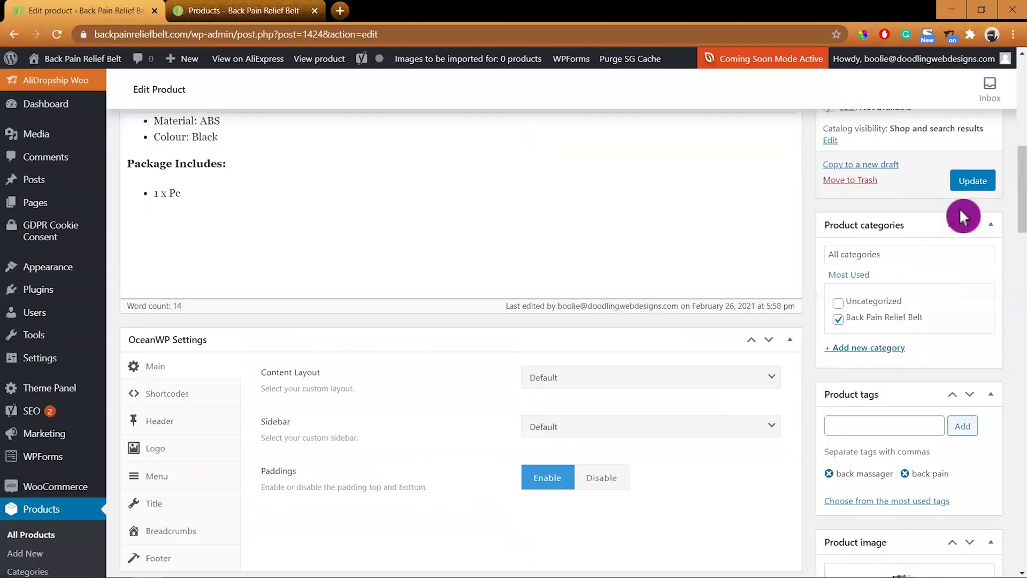
click(979, 181)
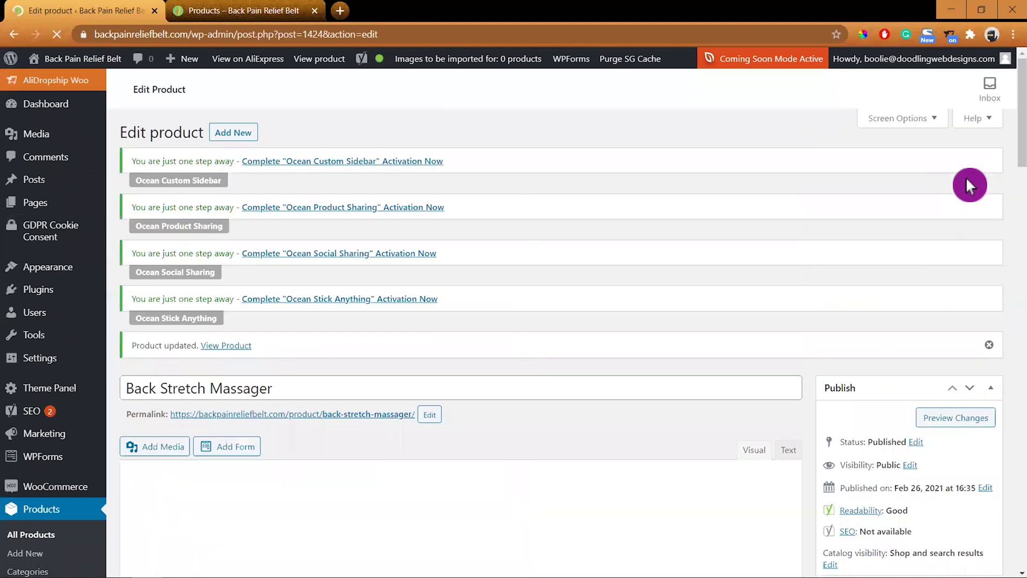
scroll(884, 275, down, 2)
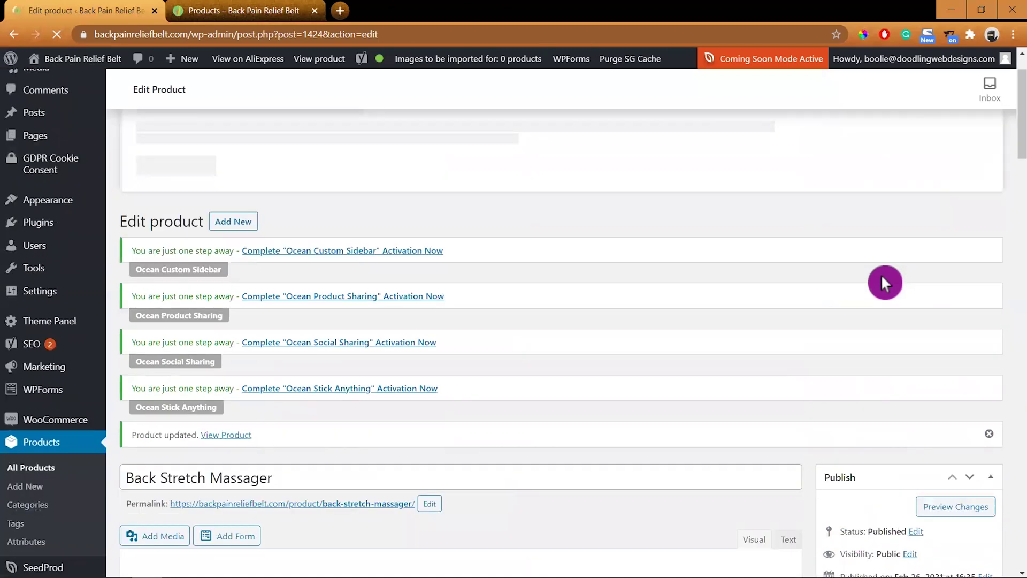
scroll(878, 278, up, 2)
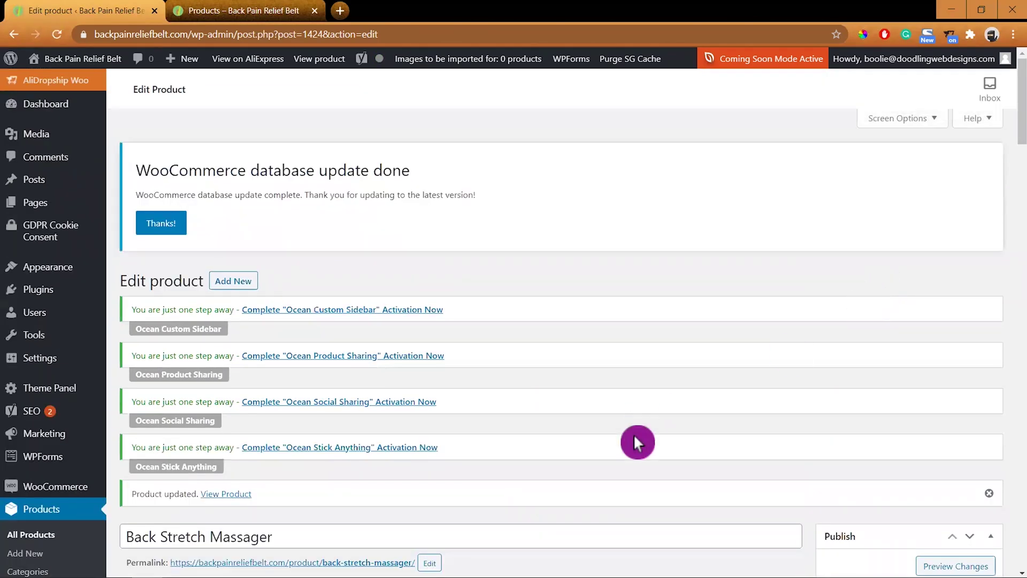
Step: Open the Yoast SEO general dashboard and review its configuration, problems and notifications
scroll(685, 435, down, 3)
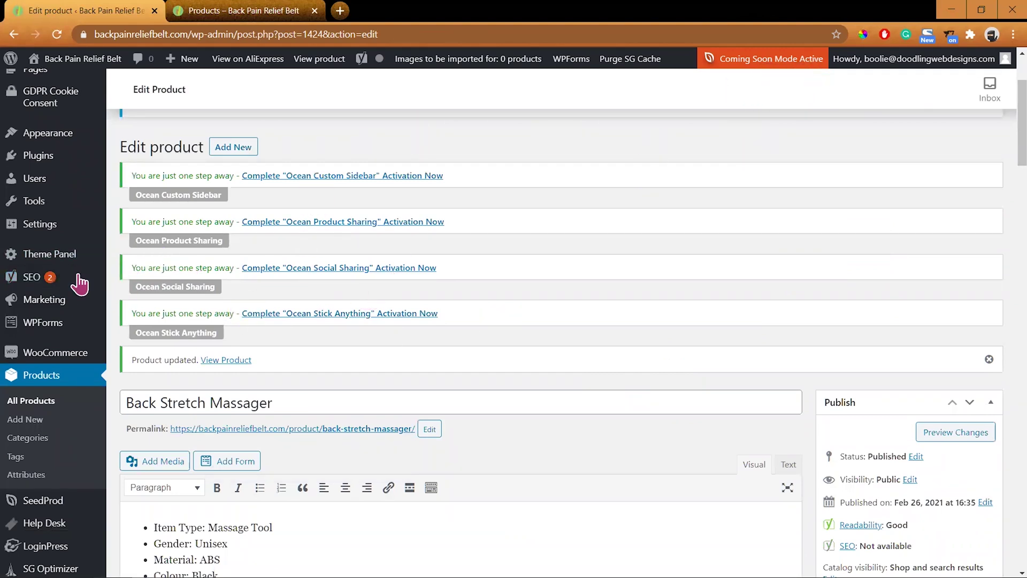
click(35, 286)
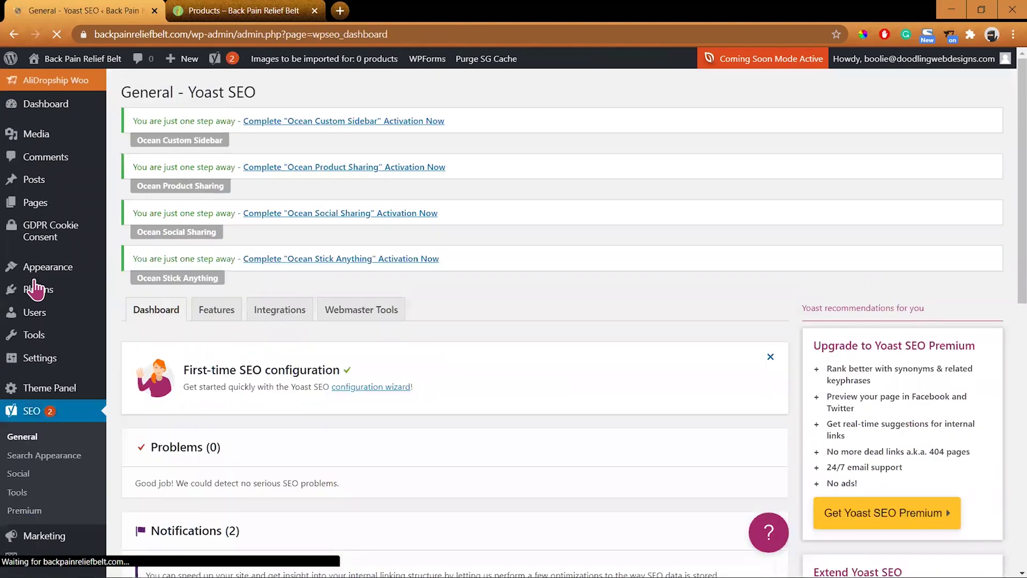
scroll(447, 453, down, 4)
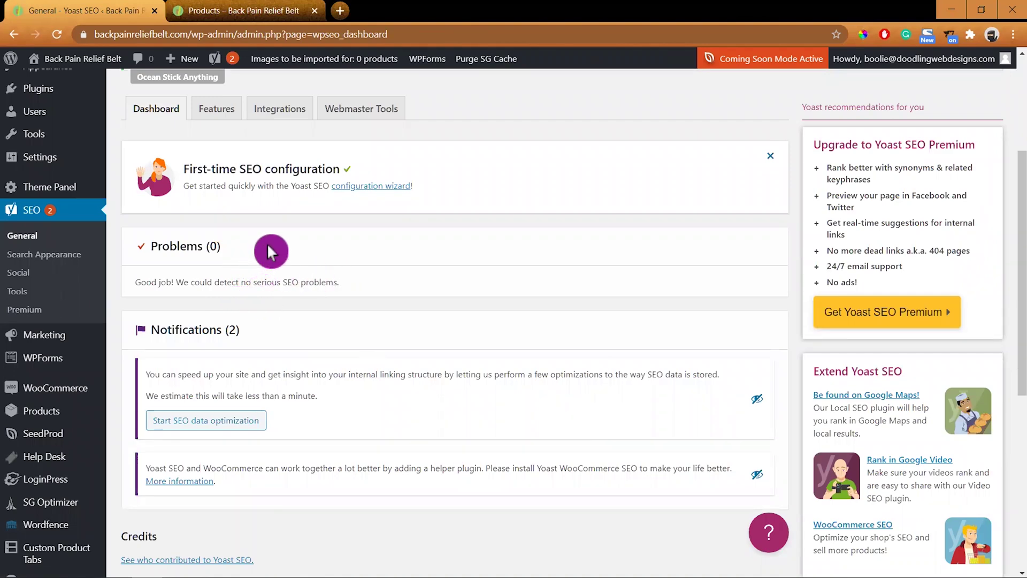
scroll(294, 258, up, 3)
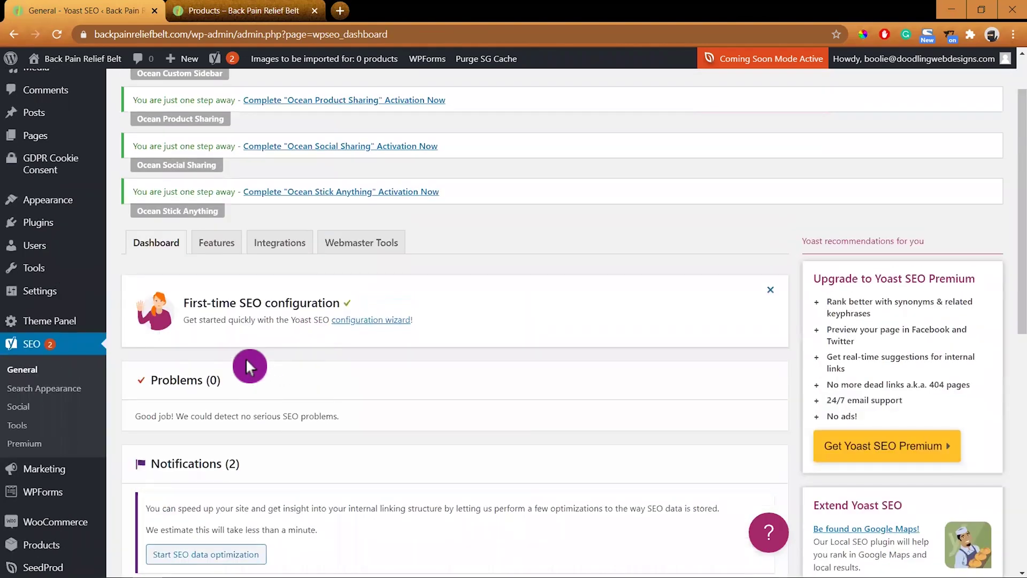
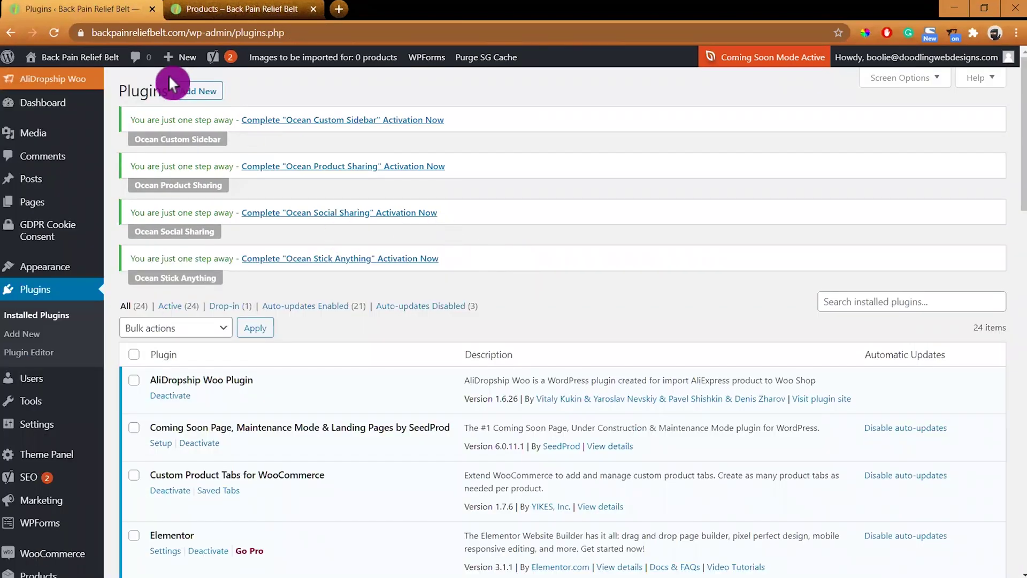
Step: Search the new plugins for "eu/uk vat compliance"
click(192, 96)
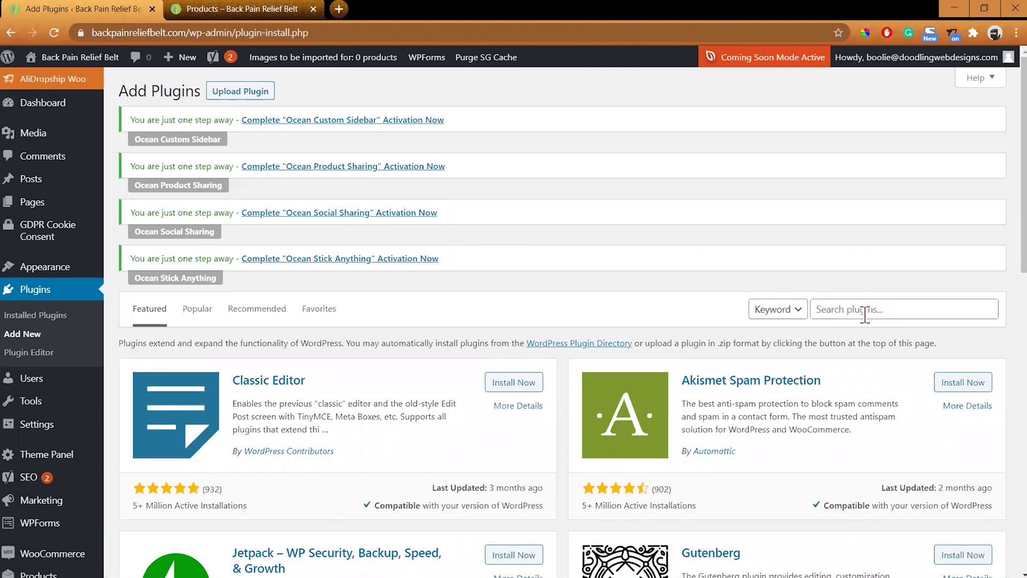
click(864, 315)
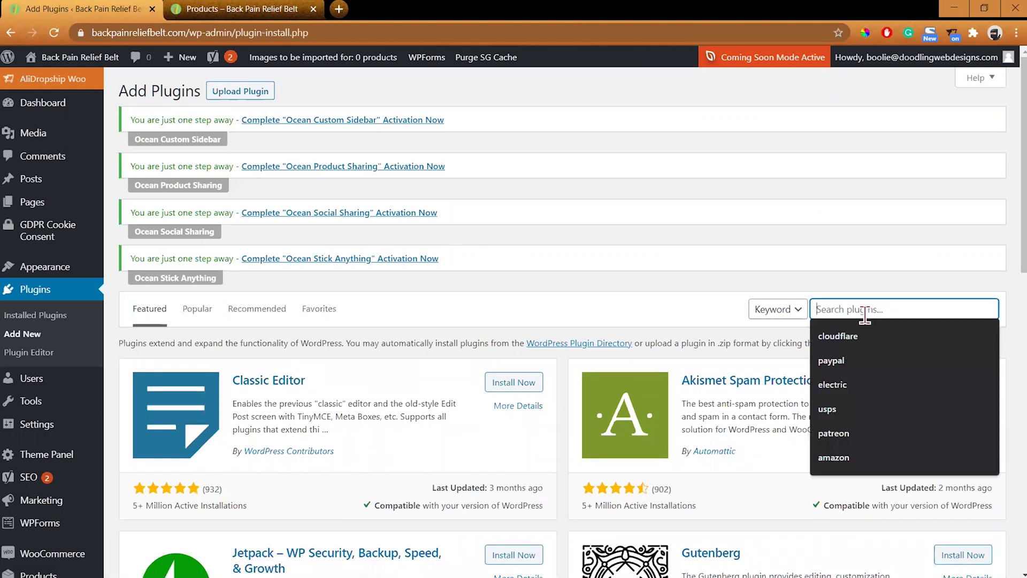
text(eu)
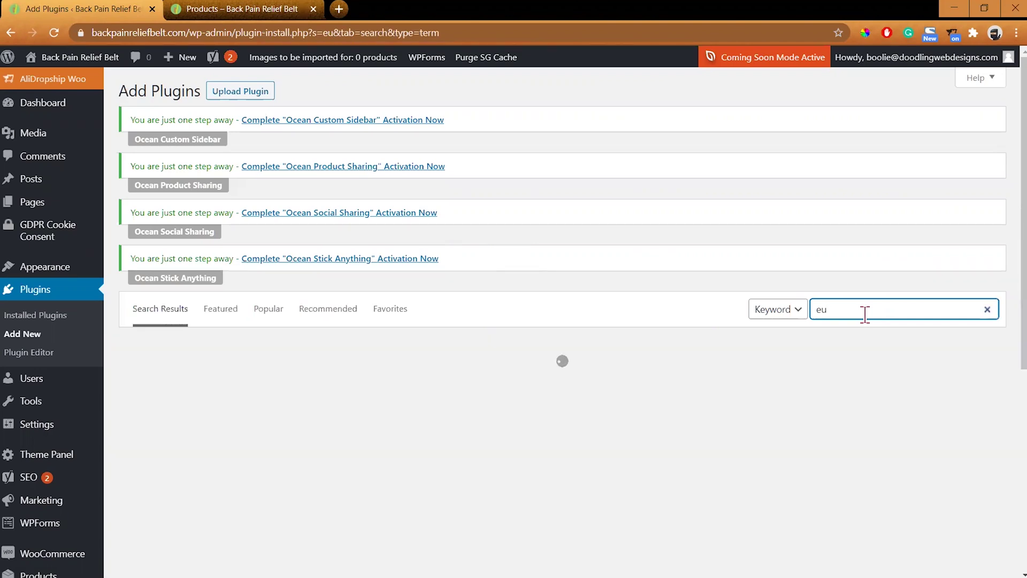
text(/uk vat)
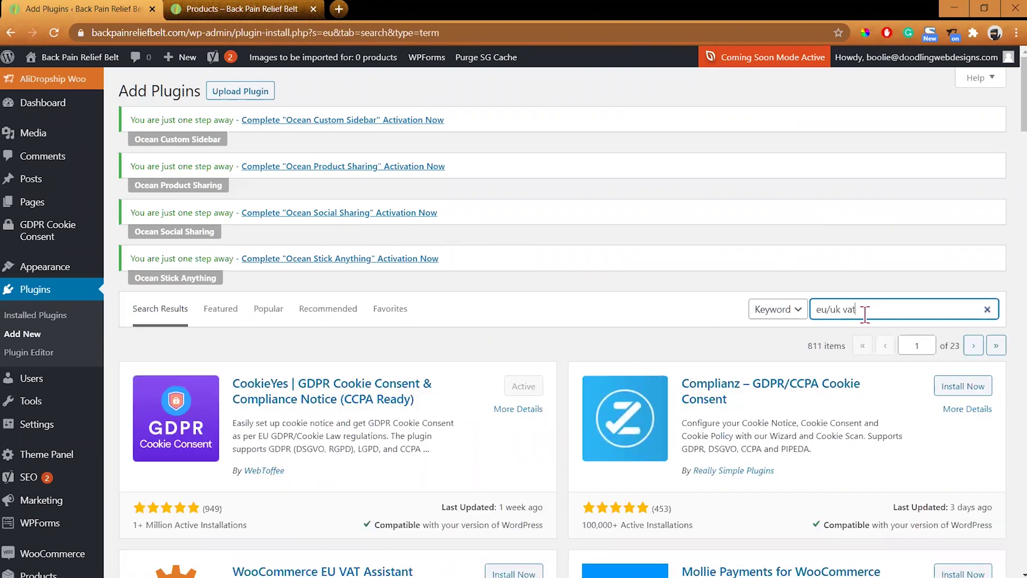
text( compliance)
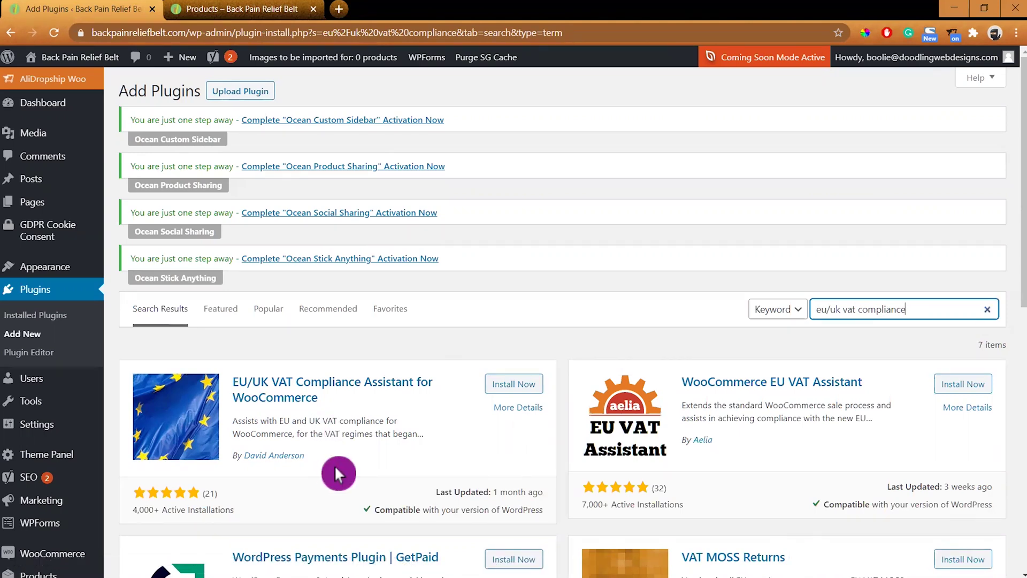
Step: Install and activate the EU/UK VAT Compliance Assistant for WooCommerce plugin
click(513, 386)
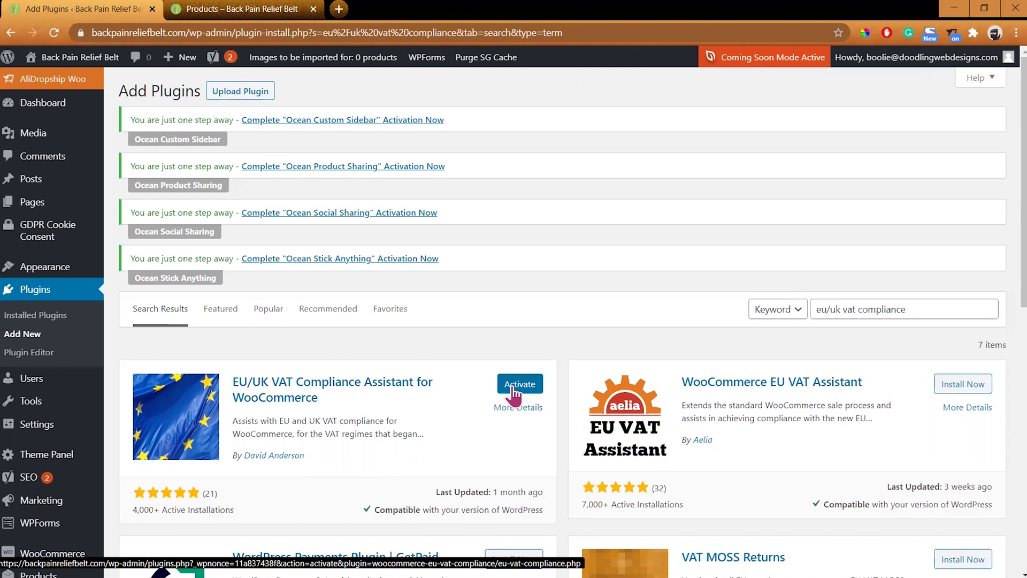
click(514, 395)
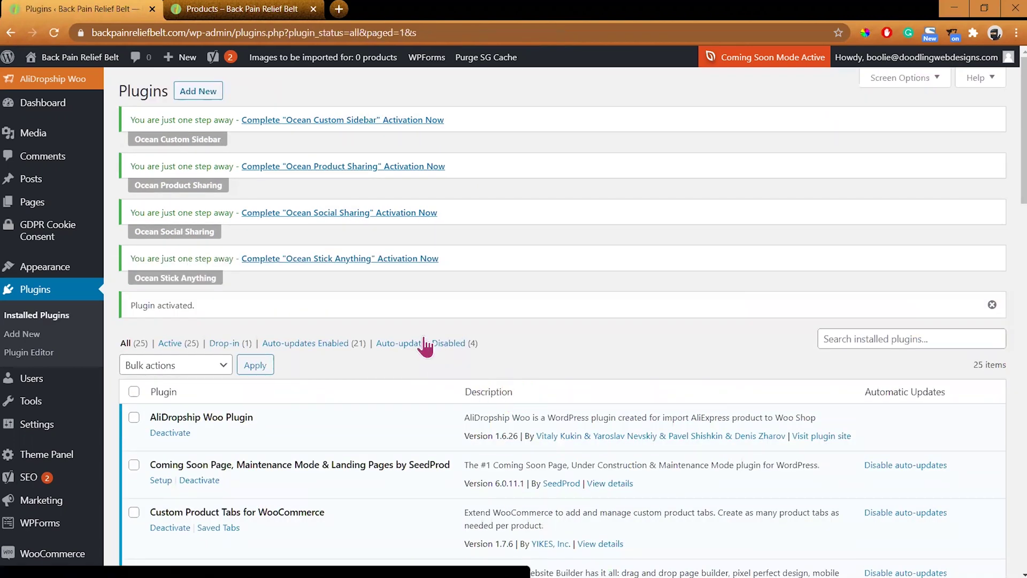
Step: Enable auto-updates for the EU/UK VAT Compliance for WooCommerce (Free) plugin among the installed plugins
scroll(765, 406, down, 3)
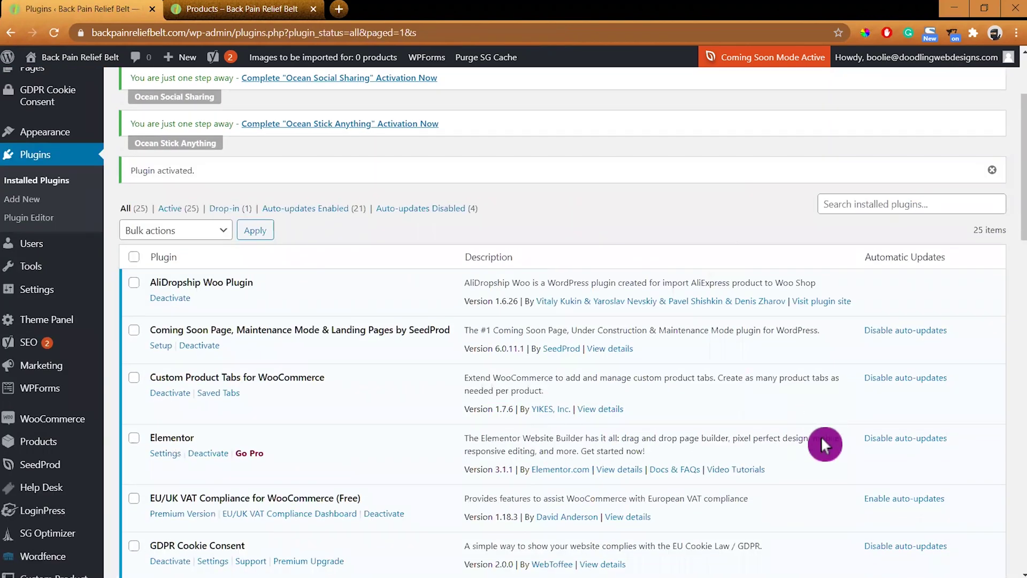
scroll(824, 444, down, 3)
click(907, 371)
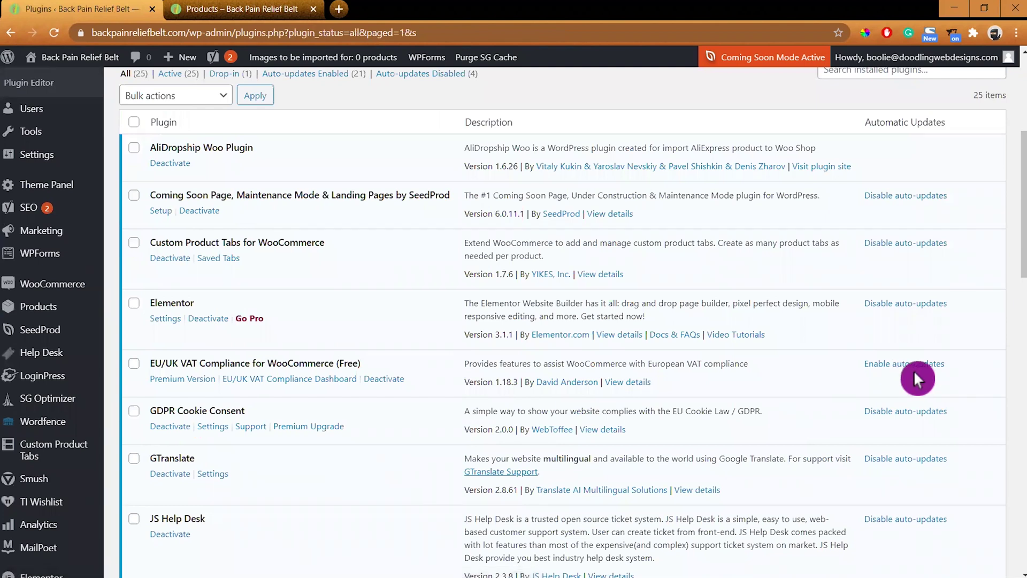
click(919, 367)
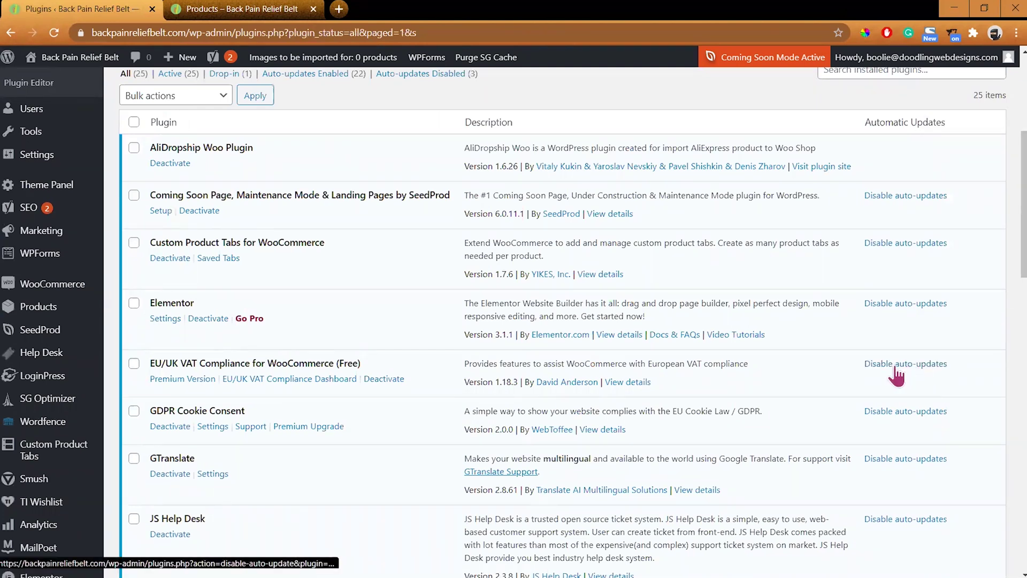
scroll(871, 367, up, 6)
click(868, 364)
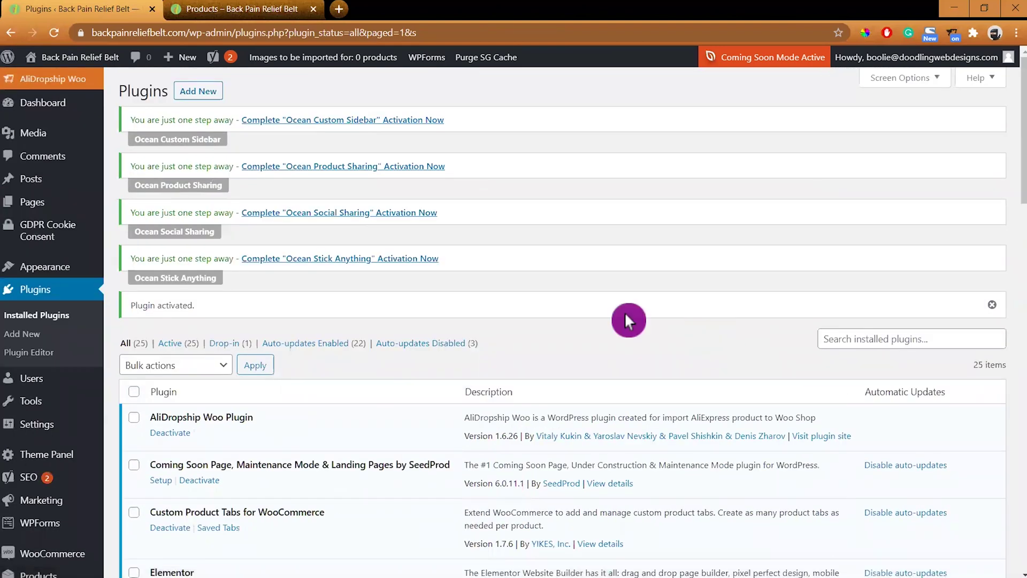
scroll(476, 318, down, 1)
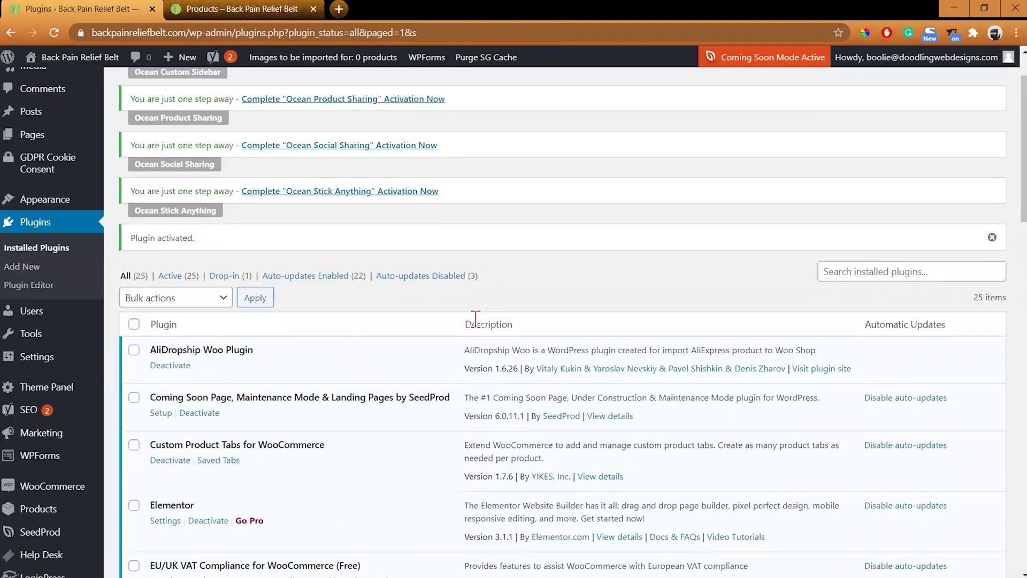
scroll(476, 319, up, 1)
click(480, 321)
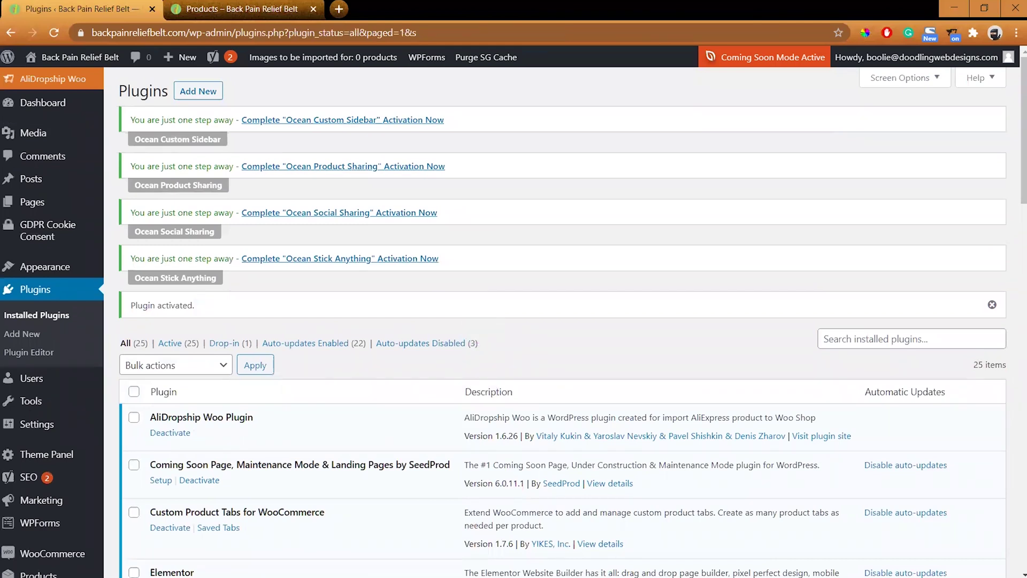
click(735, 264)
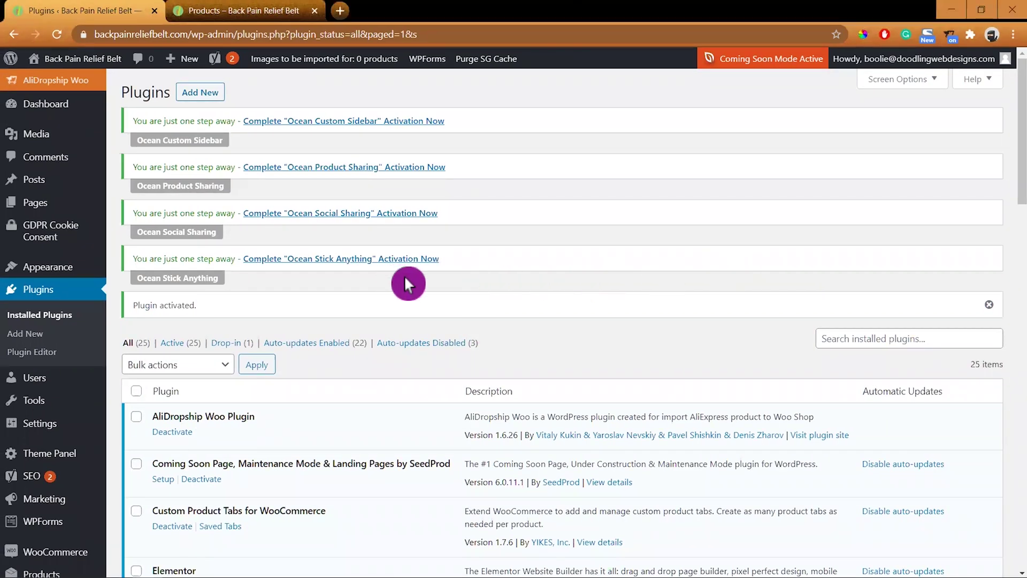
Step: Open the WooCommerce general settings and dismiss the Elementor Pro WooCommerce Builder notice
scroll(457, 270, down, 4)
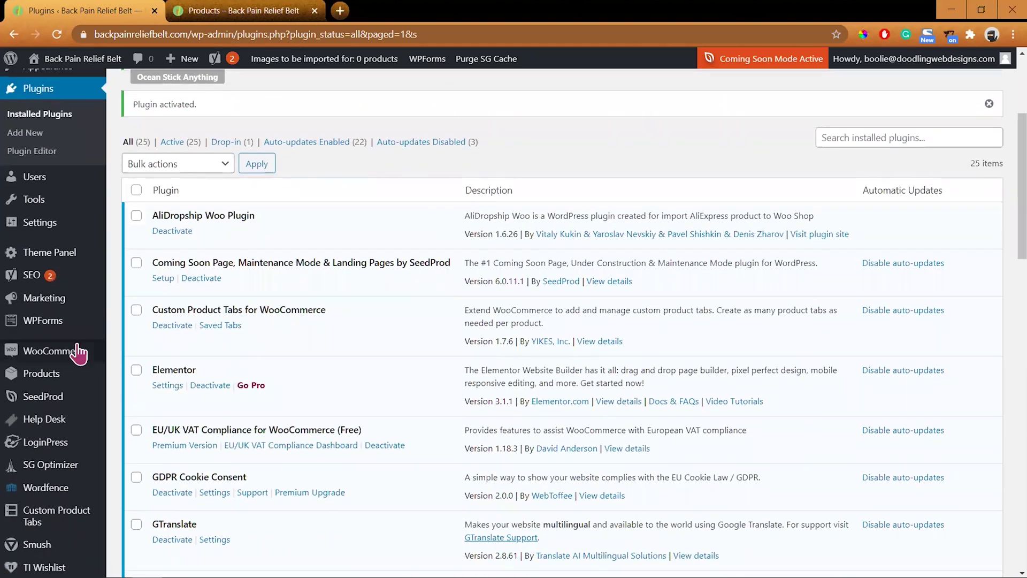
mouse_move(79, 353)
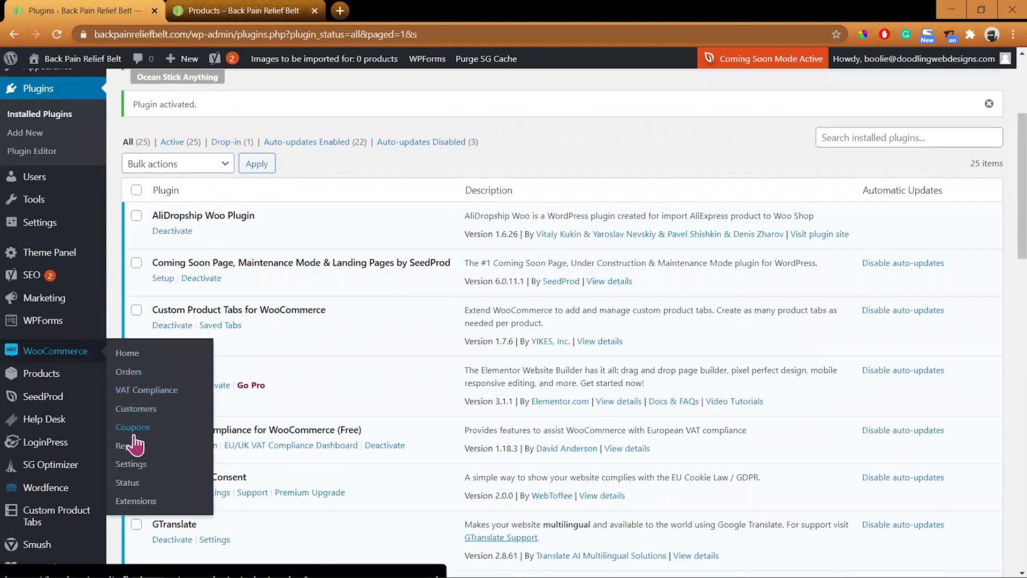
click(130, 464)
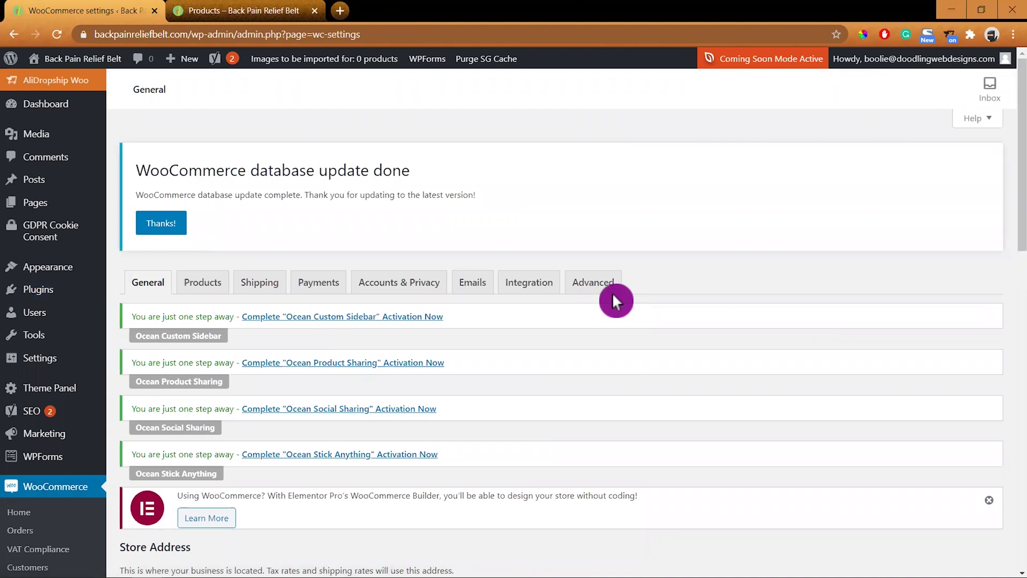
scroll(612, 292, down, 4)
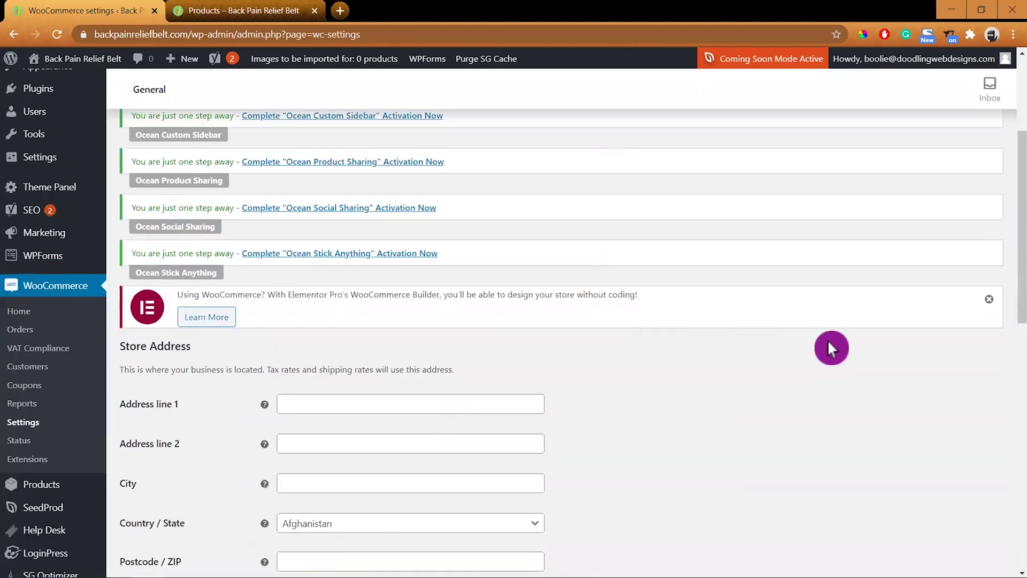
click(988, 300)
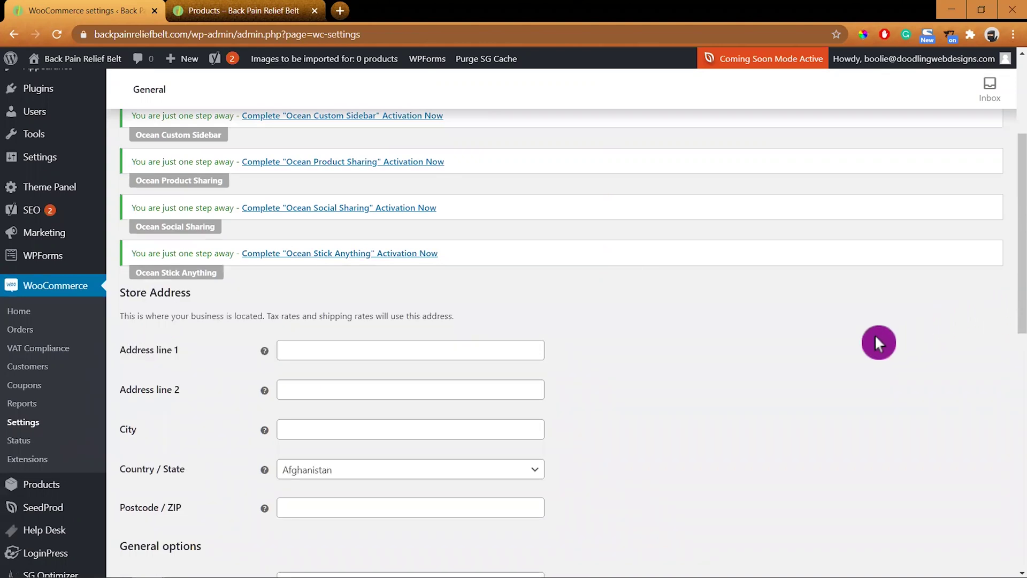
Step: Set the store address's country and state to United States (US) — Pennsylvania
scroll(860, 345, down, 3)
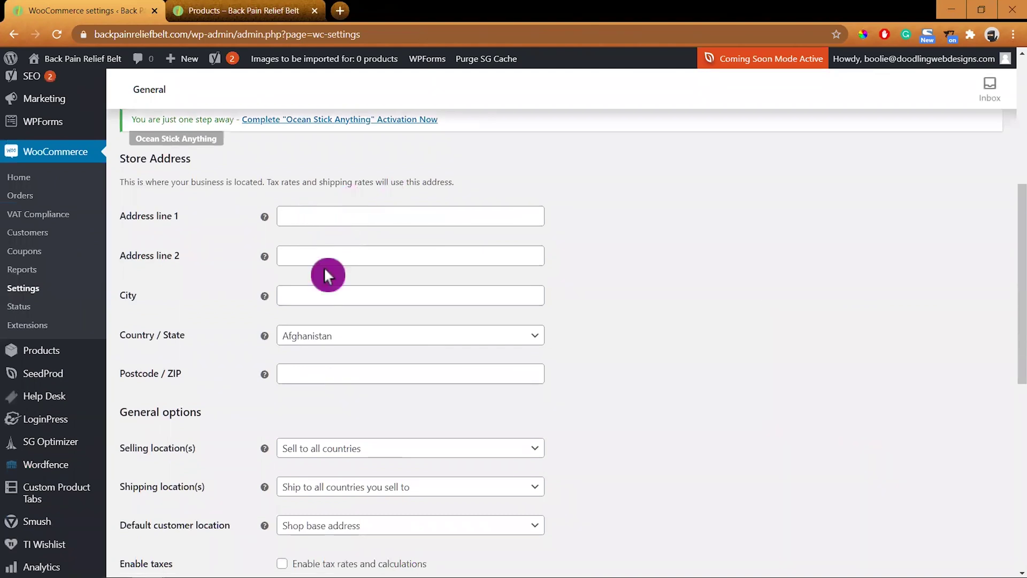
click(534, 335)
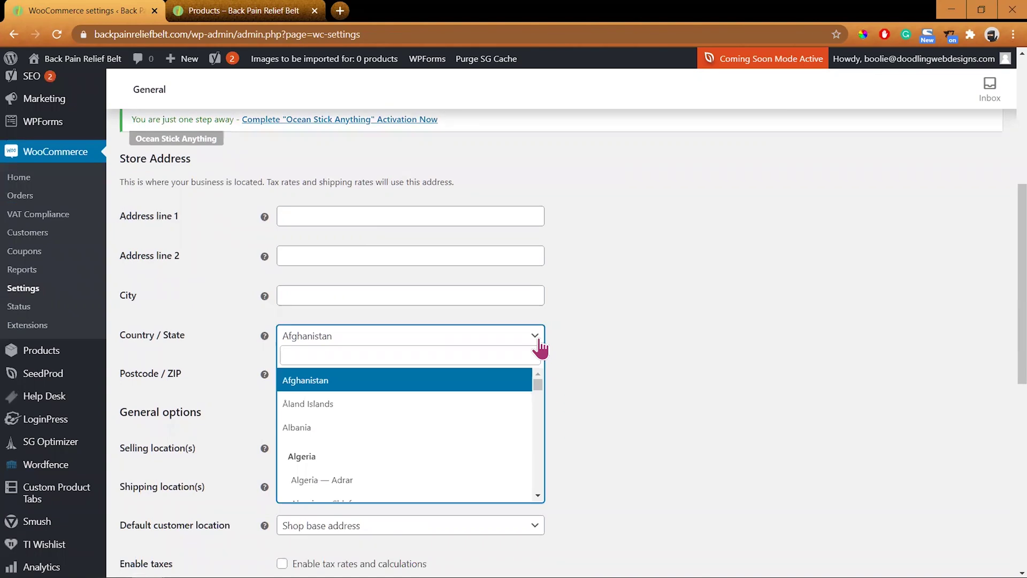
text(u)
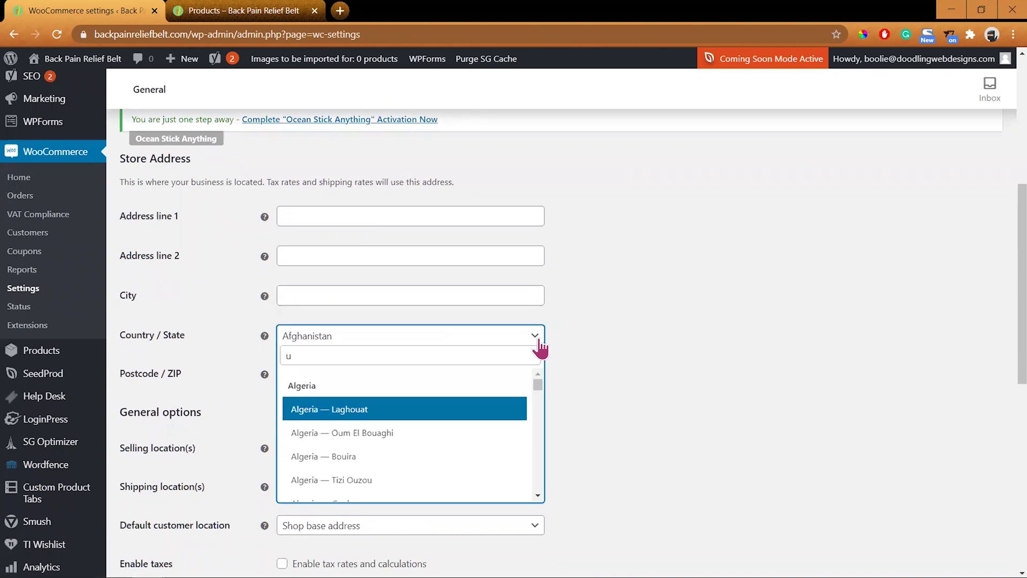
text(nited)
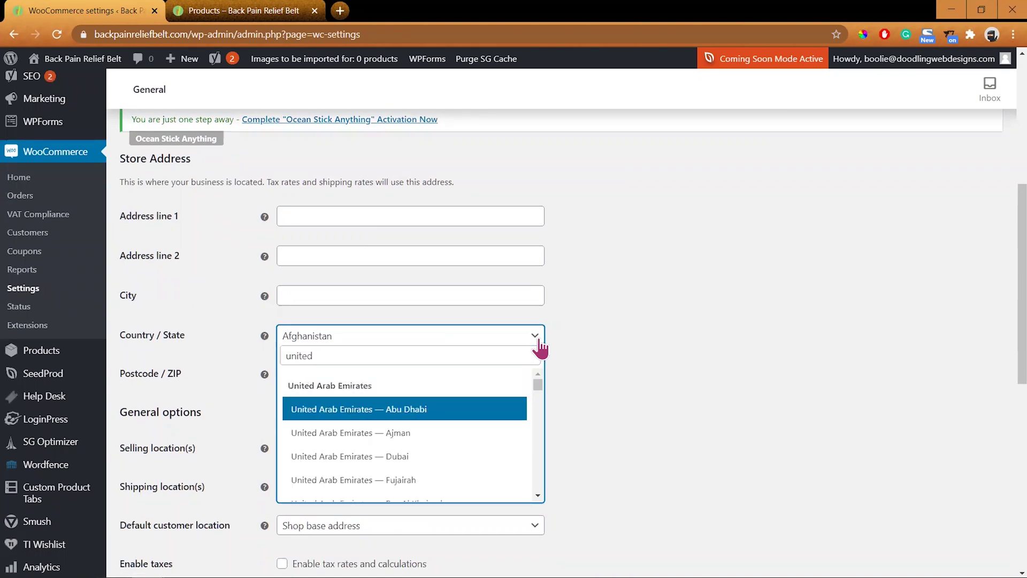
scroll(481, 449, down, 3)
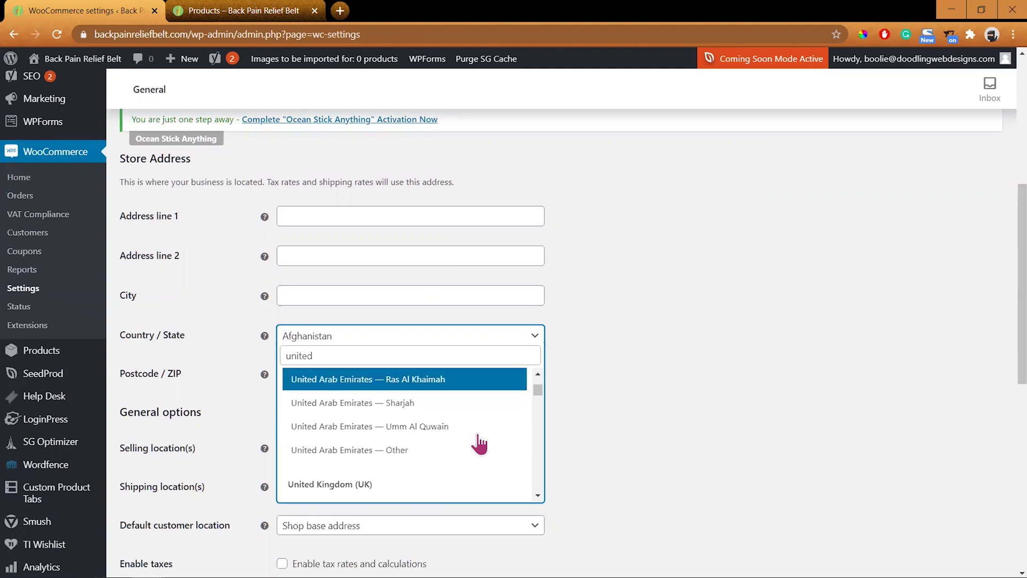
scroll(479, 444, down, 2)
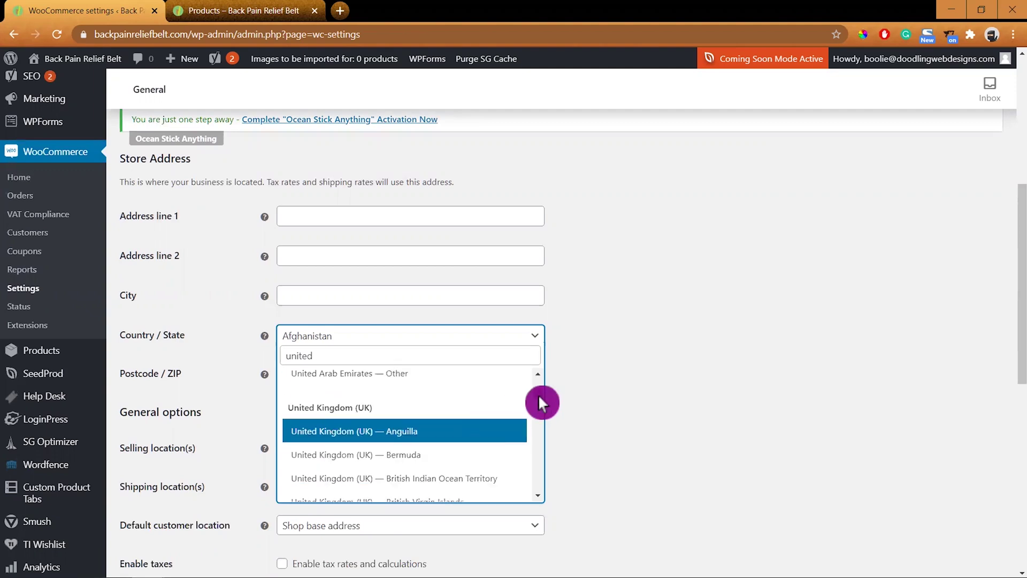
scroll(538, 396, down, 5)
scroll(542, 410, down, 5)
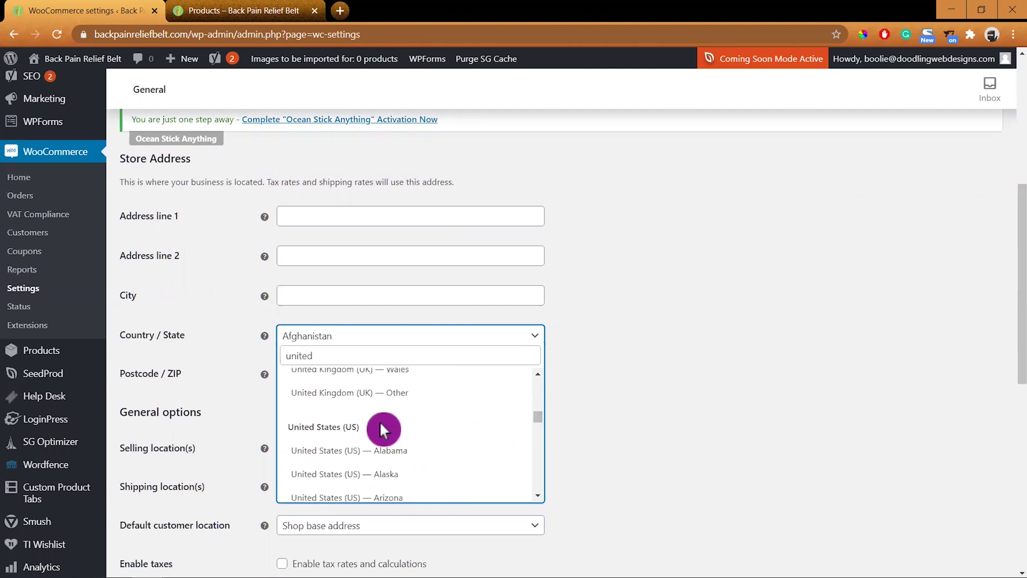
scroll(378, 446, down, 3)
scroll(420, 484, down, 10)
scroll(430, 457, up, 1)
scroll(442, 449, up, 2)
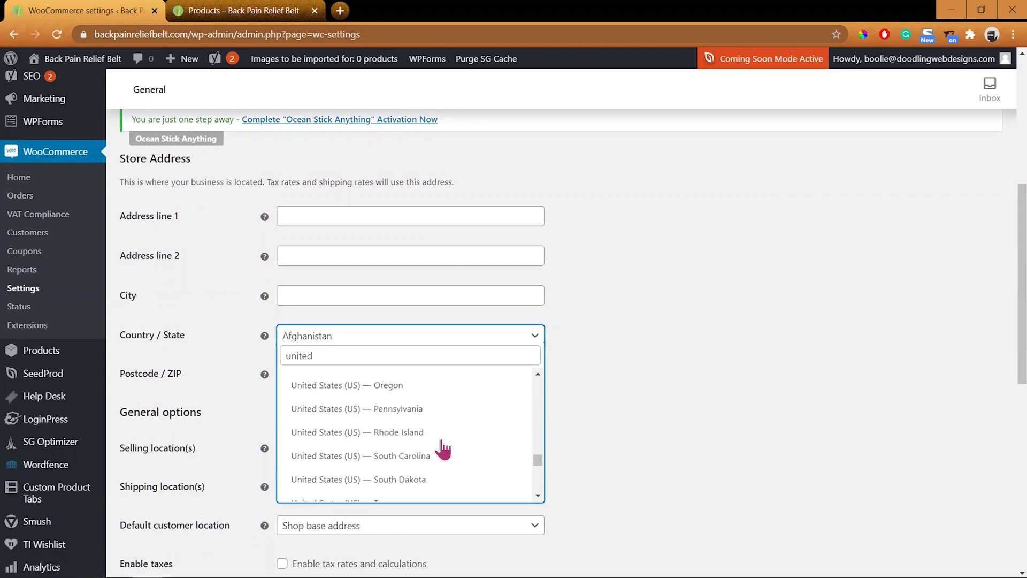
click(422, 422)
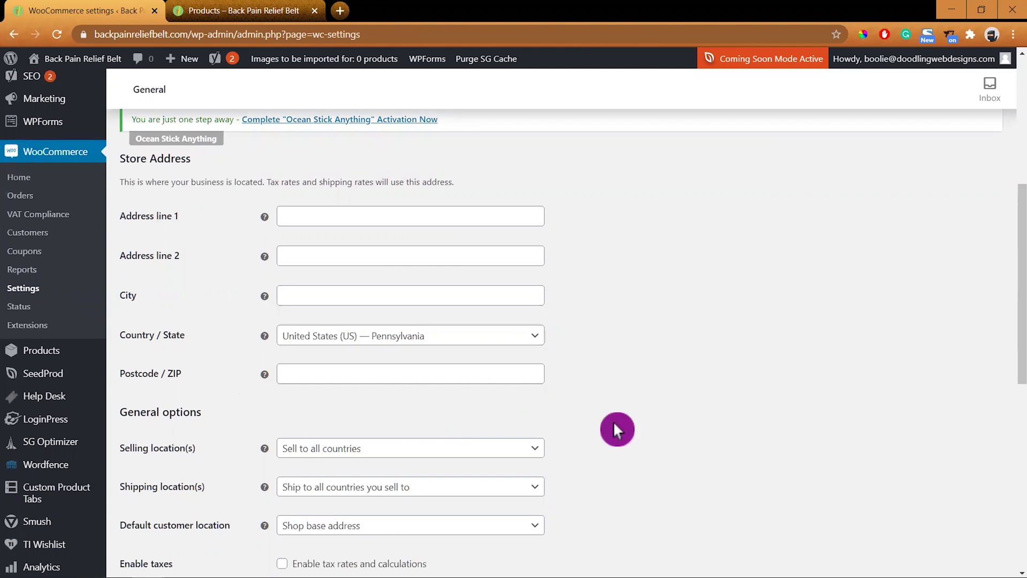
Step: Set the default customer location in the general options to Geolocate
scroll(613, 425, down, 2)
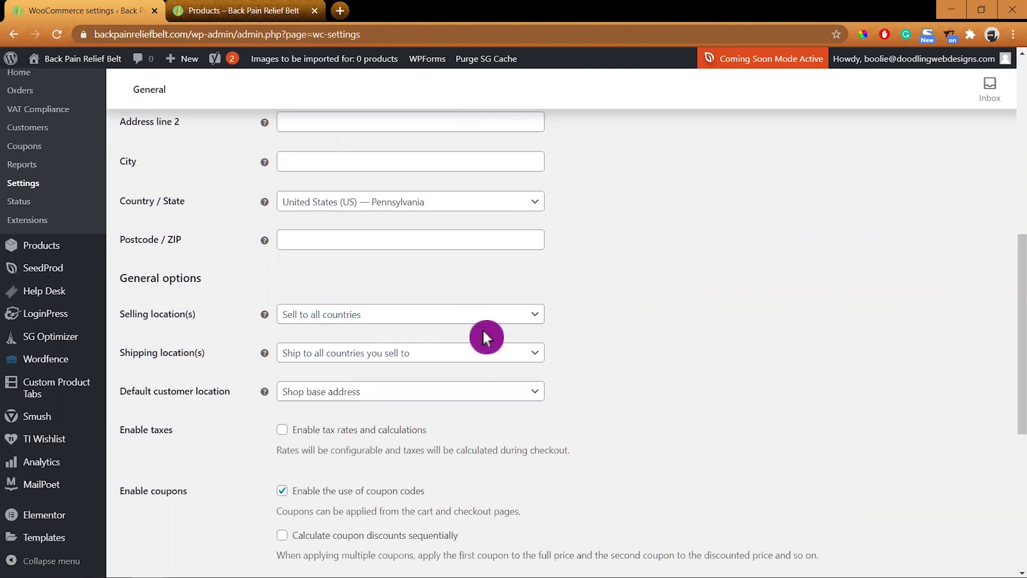
scroll(596, 352, down, 1)
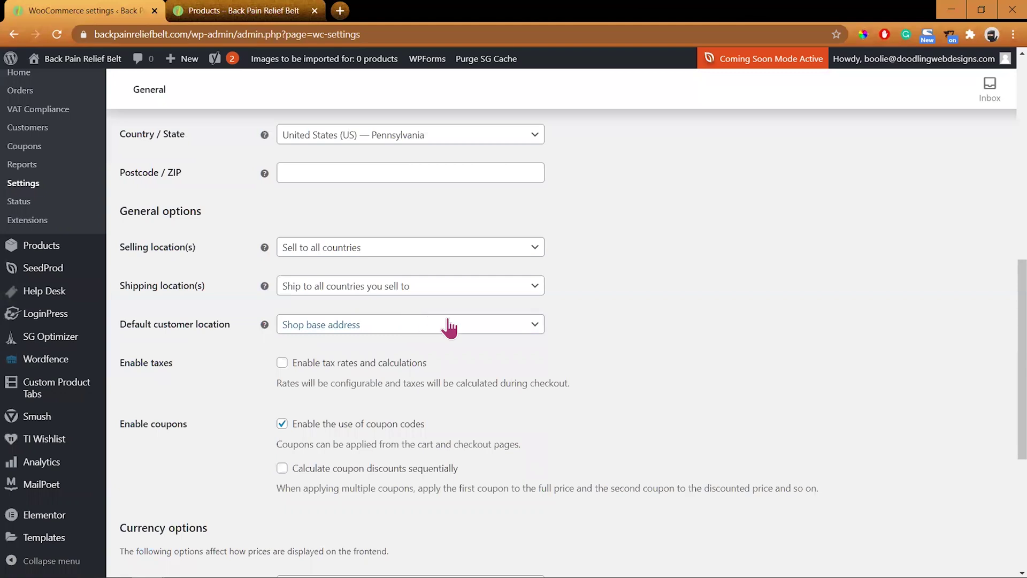
click(607, 330)
scroll(594, 346, down, 1)
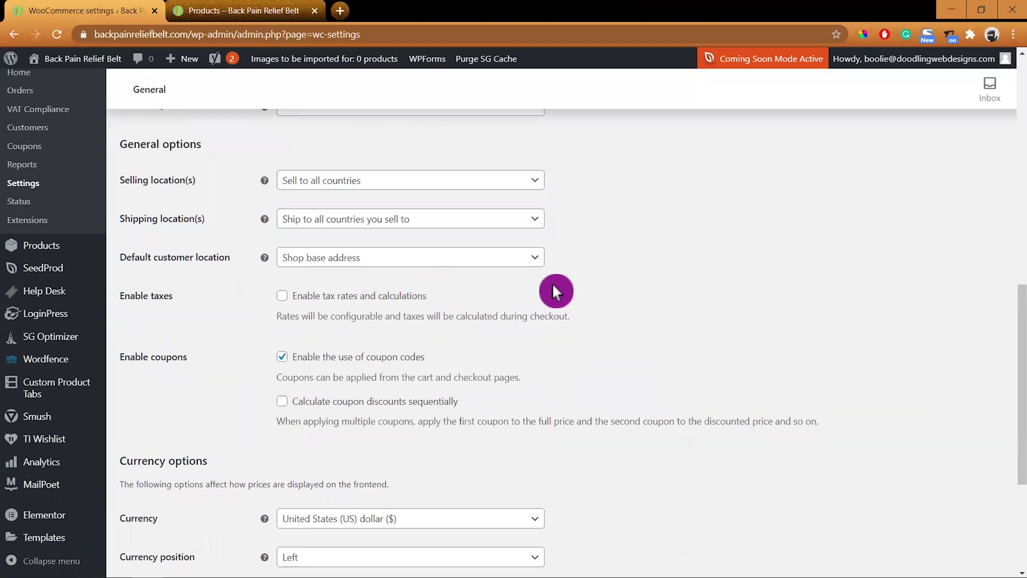
click(535, 259)
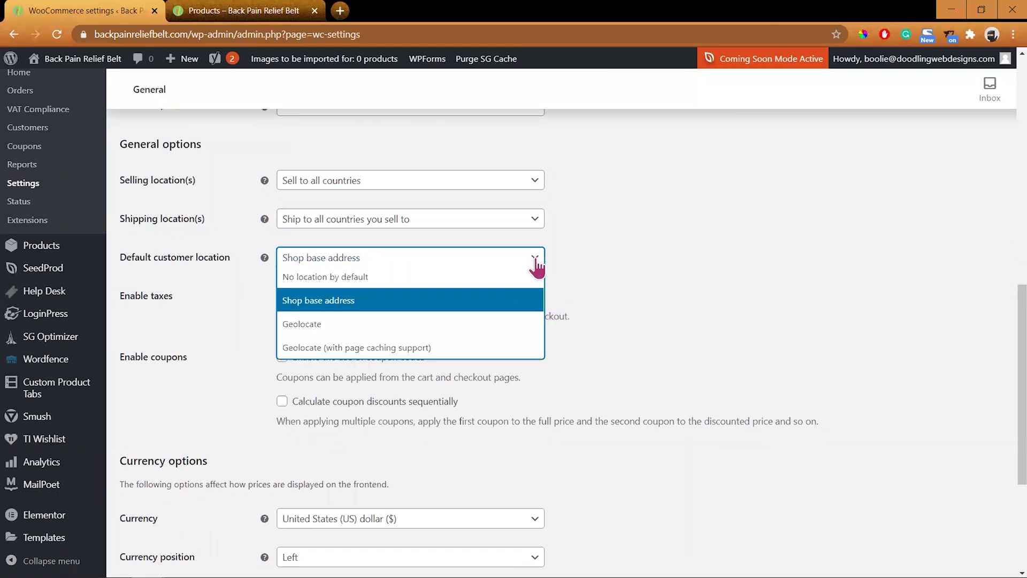
click(360, 324)
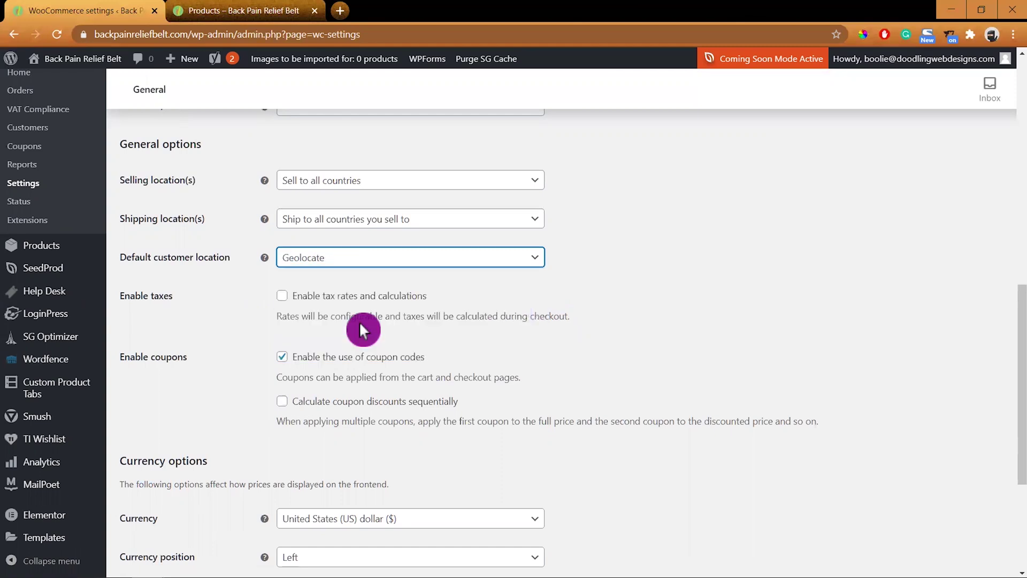
click(551, 304)
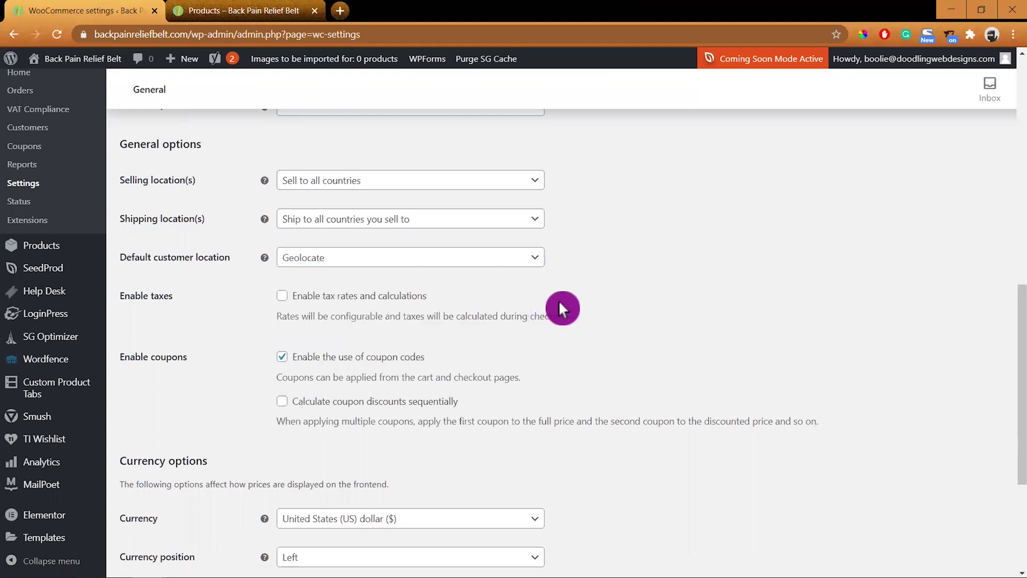
Step: Enable tax rates and calculations for the store and save the general settings
click(283, 297)
scroll(690, 418, down, 1)
scroll(679, 428, down, 3)
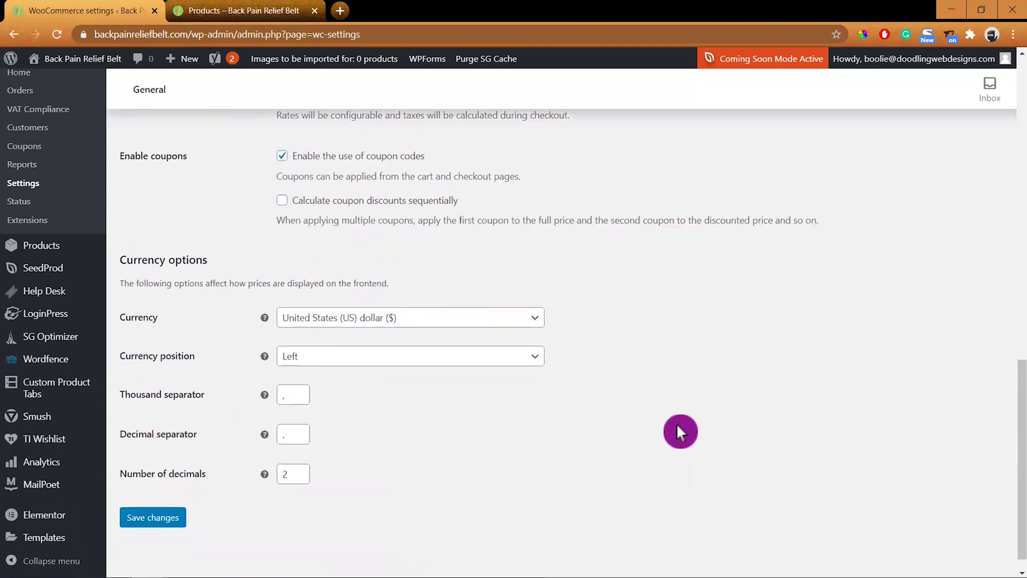
click(160, 504)
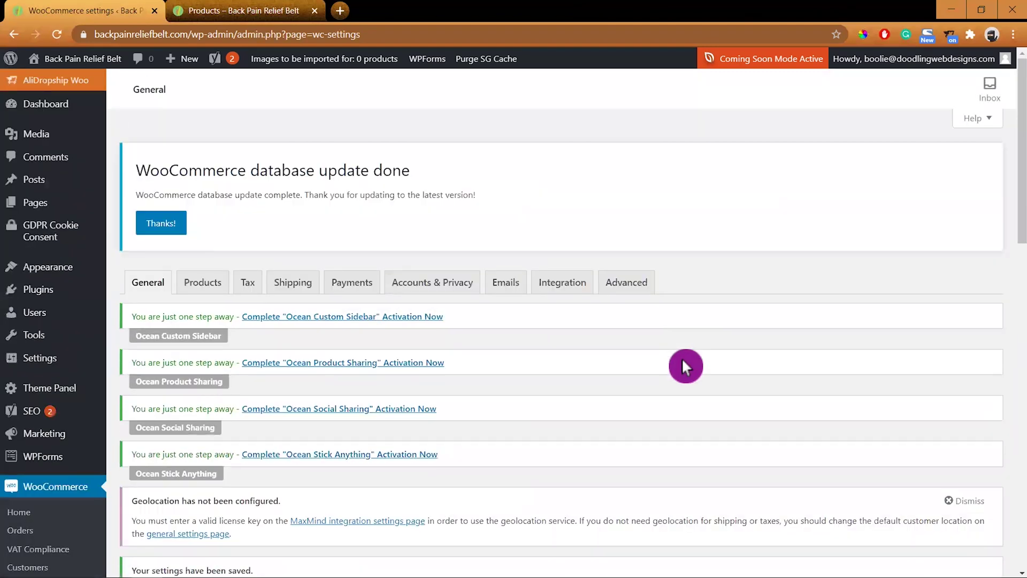
Step: Open the MaxMind Geolocation integration settings, then view the linked MaxMind Geolocation Integration documentation in a new browser tab
scroll(683, 363, down, 2)
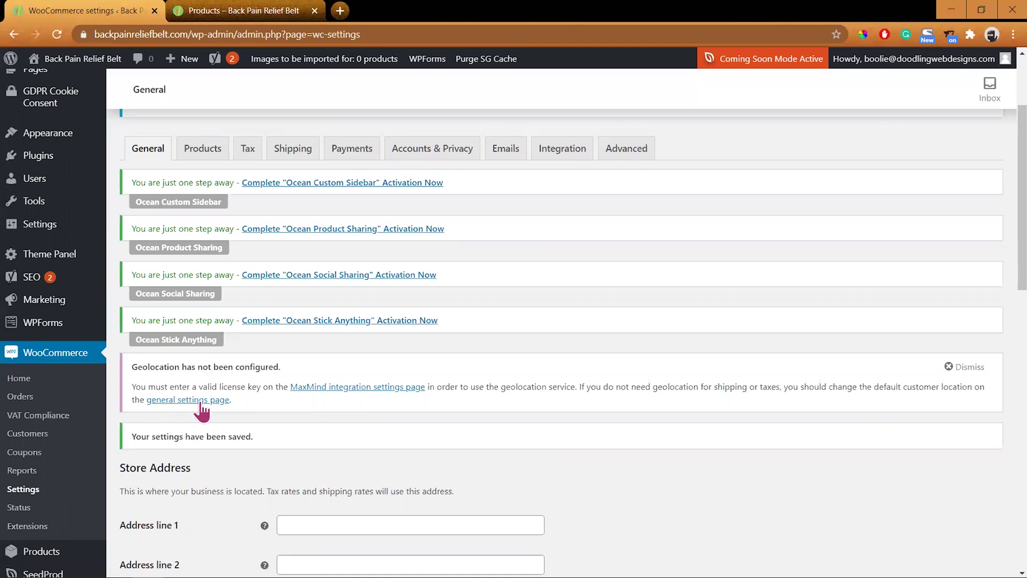
click(385, 387)
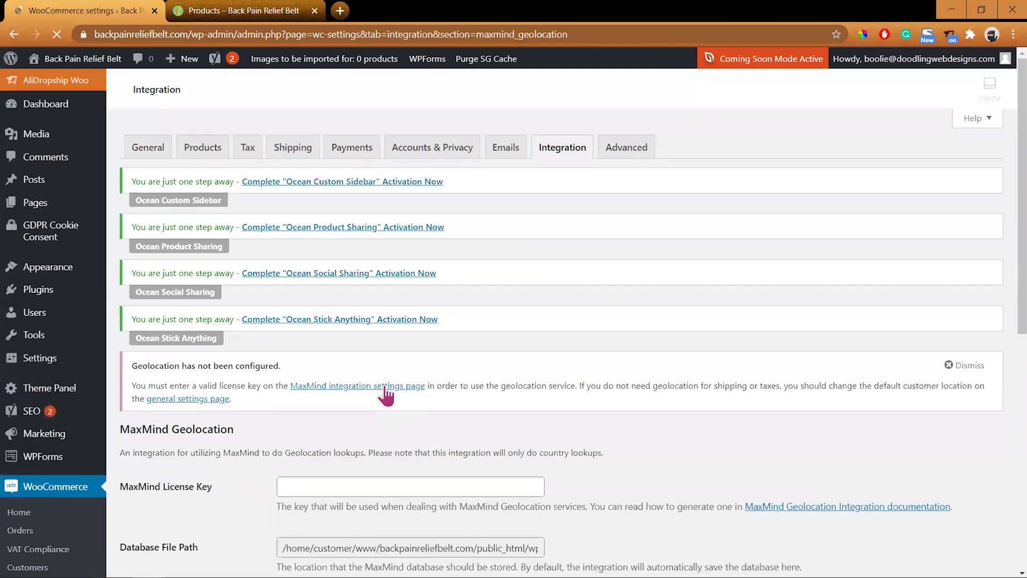
scroll(553, 426, down, 5)
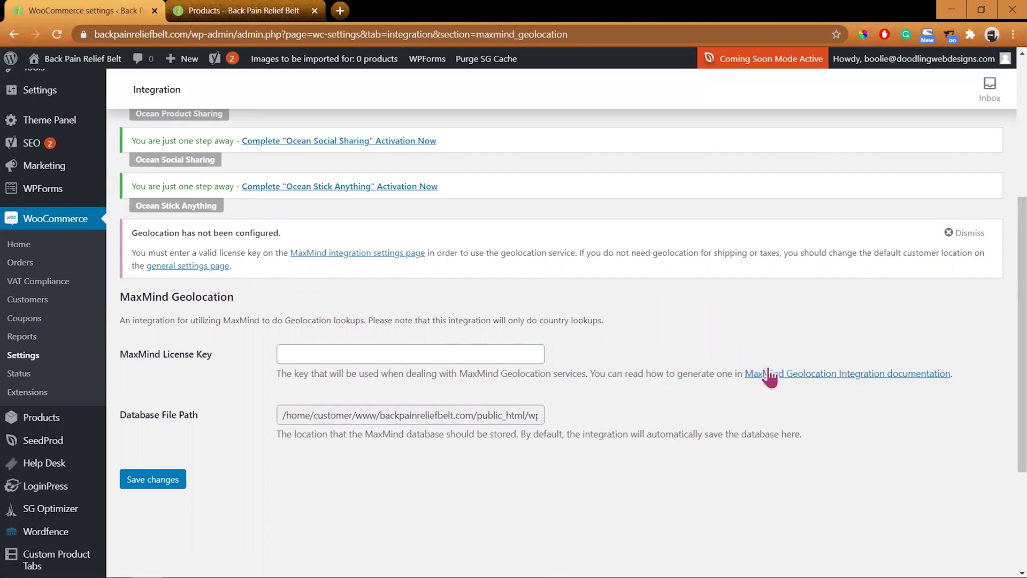
right_click(777, 376)
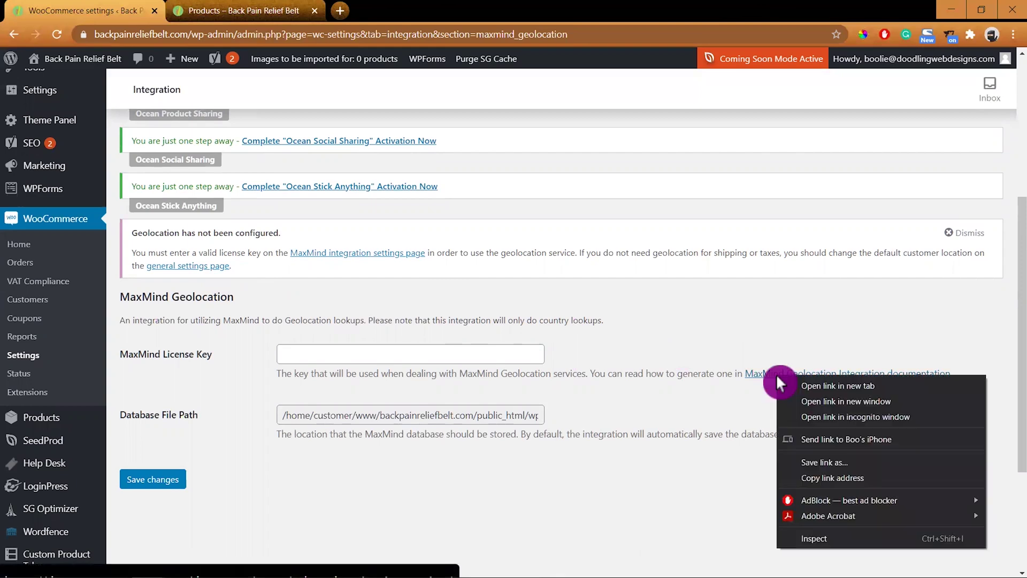
click(814, 391)
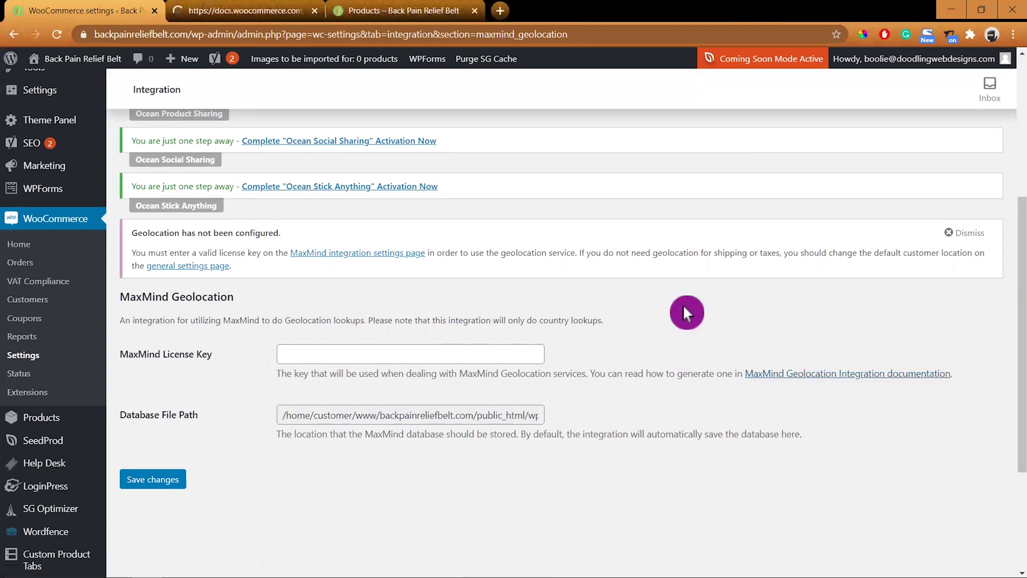
click(257, 11)
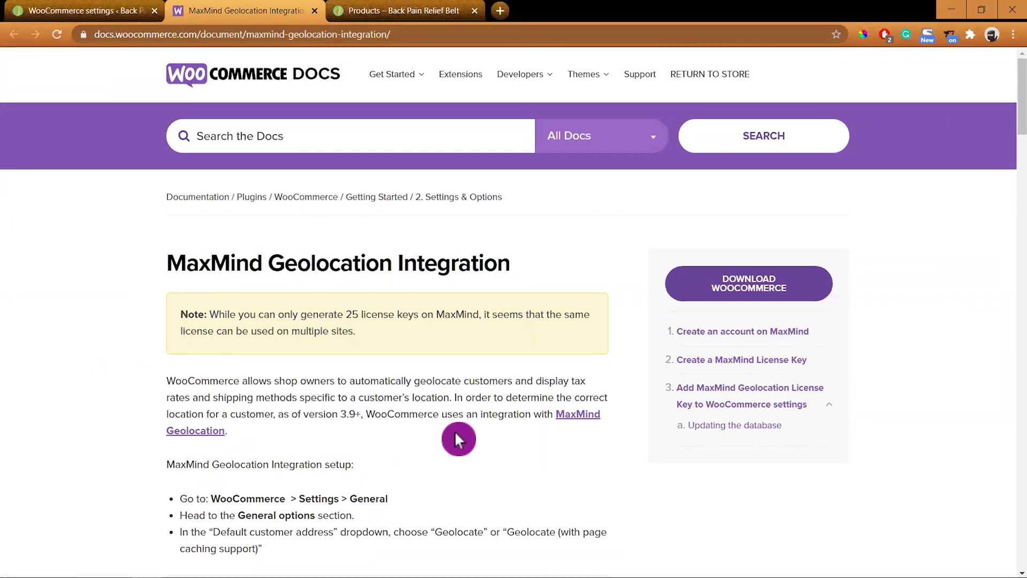
Step: Read the MaxMind integration setup instructions and open the linked GeoLite2 sign-up page in a new browser tab
scroll(485, 432, down, 2)
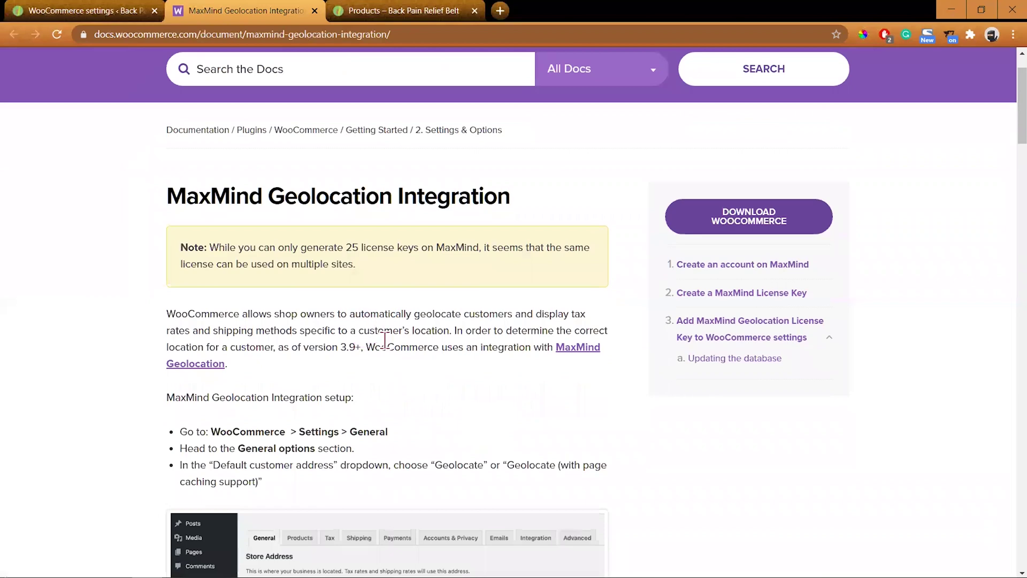
click(487, 340)
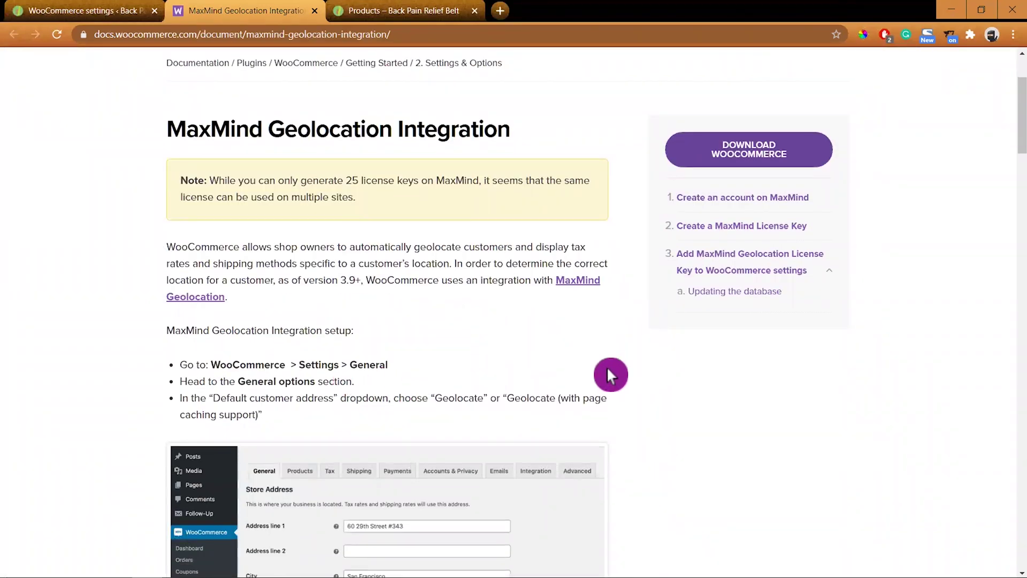
scroll(648, 386, down, 2)
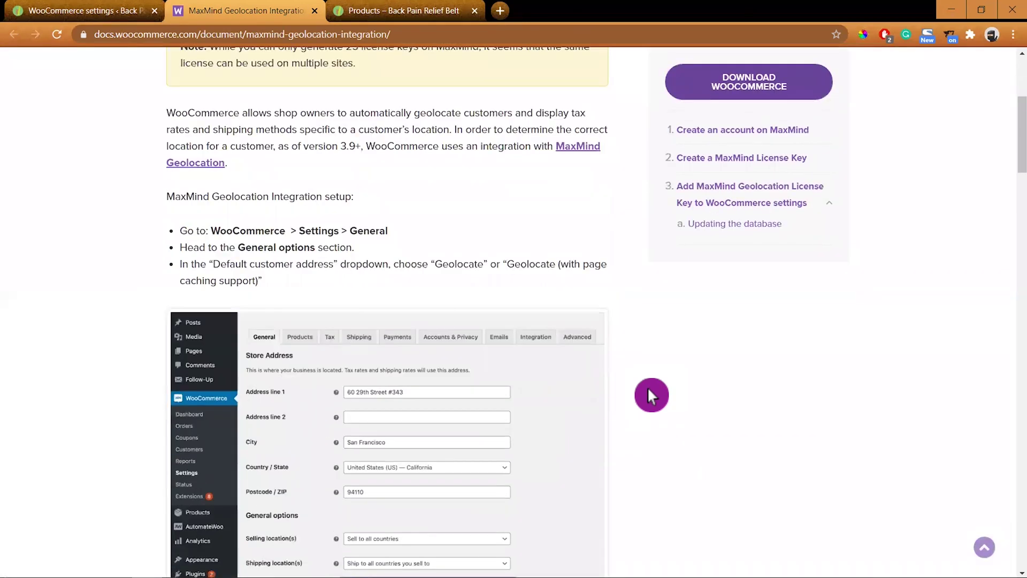
scroll(649, 389, down, 2)
scroll(647, 390, down, 4)
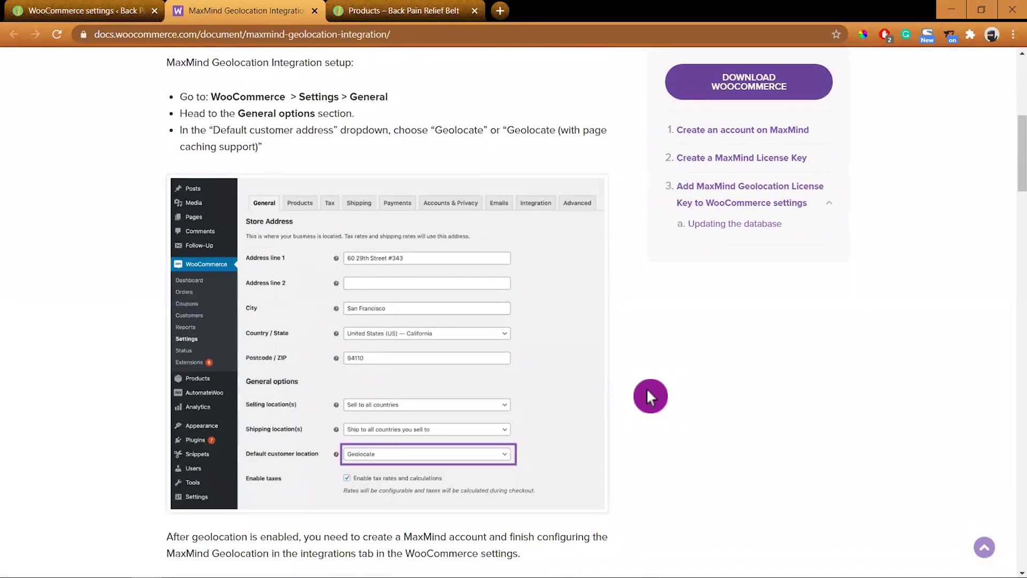
scroll(648, 394, down, 8)
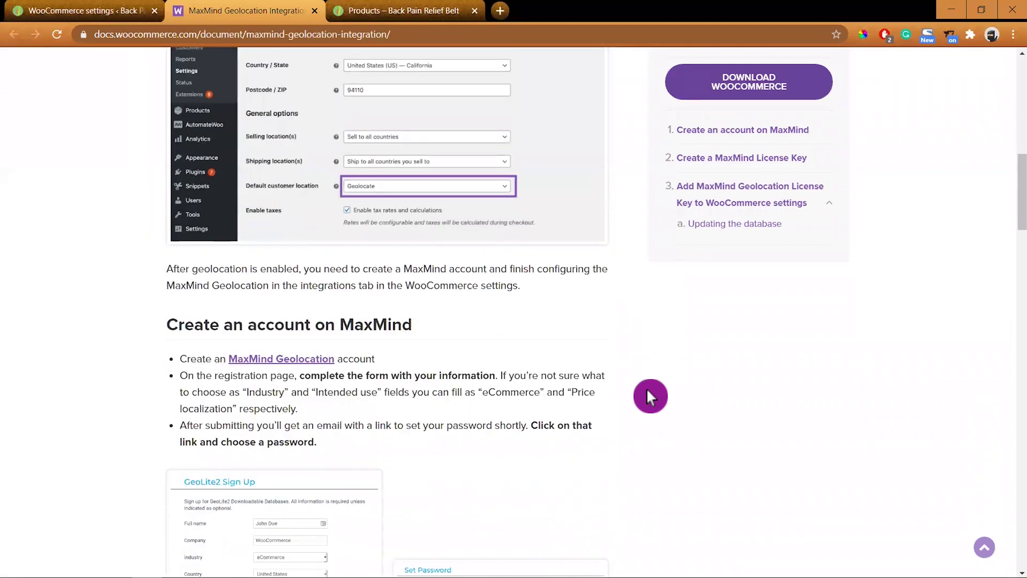
scroll(648, 390, down, 4)
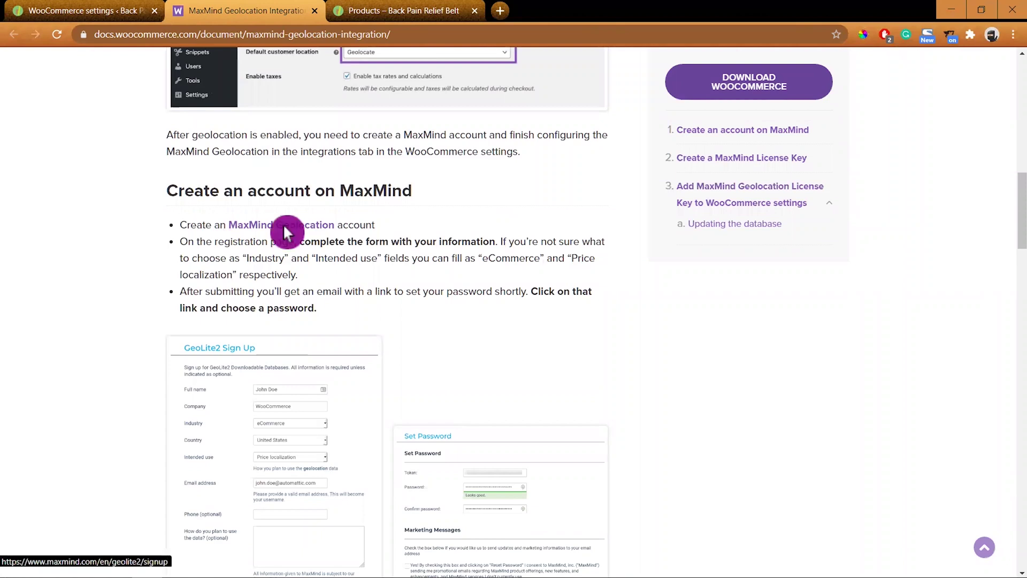
right_click(284, 224)
click(330, 233)
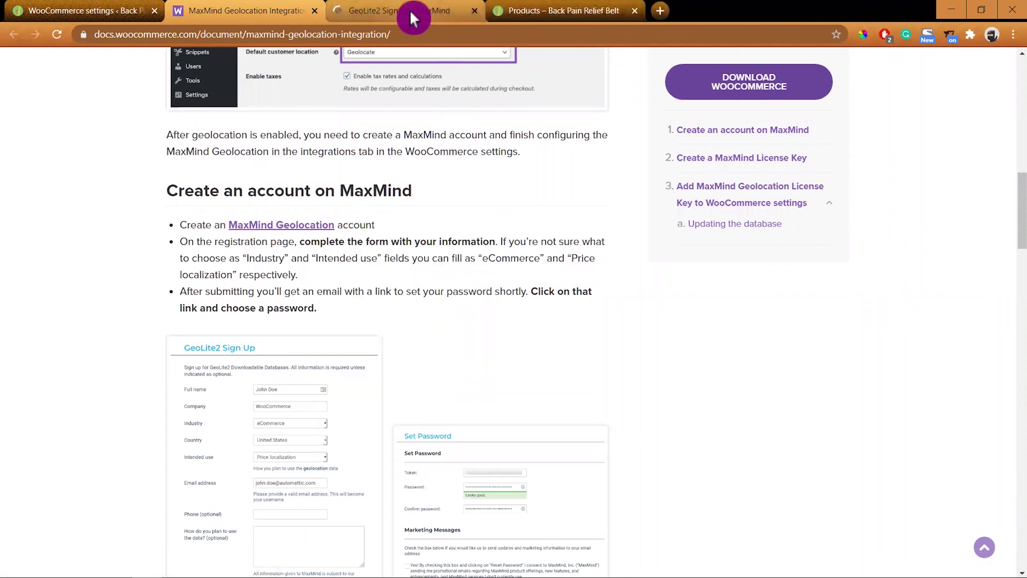
click(409, 8)
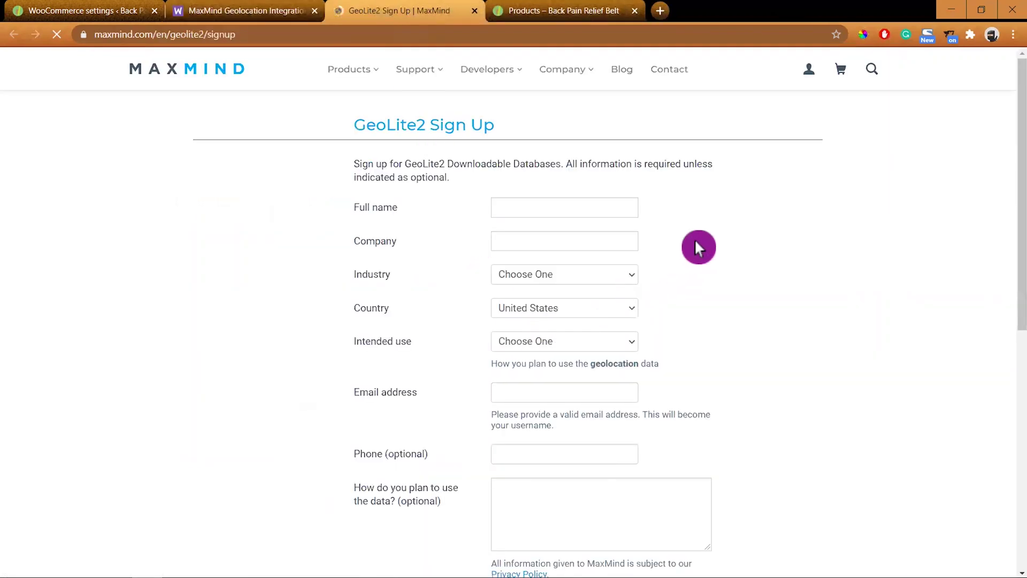
Step: Look over the GeoLite2 sign-up form, then open the existing MaxMind account and its license key management page
scroll(762, 327, down, 4)
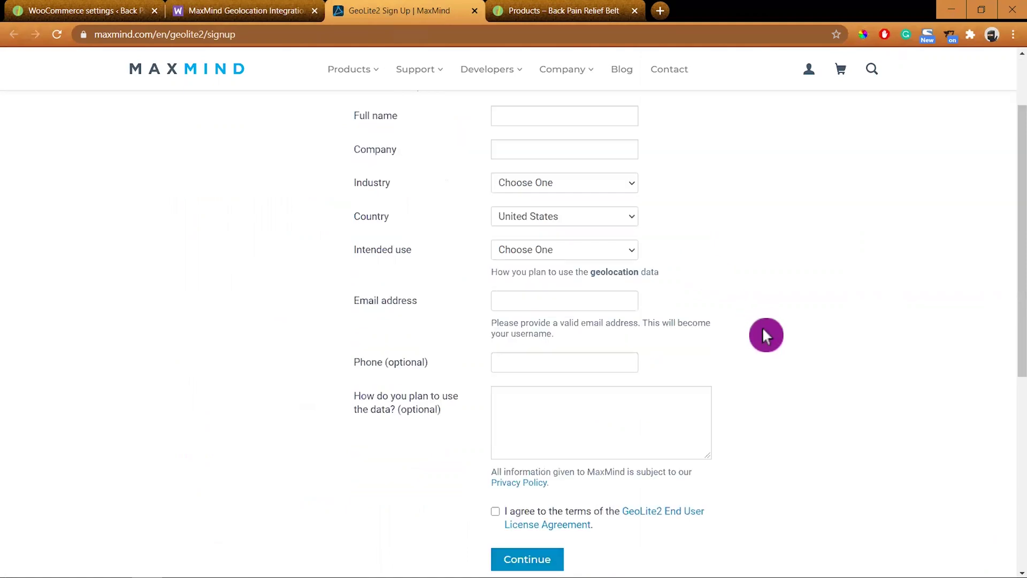
scroll(762, 327, up, 4)
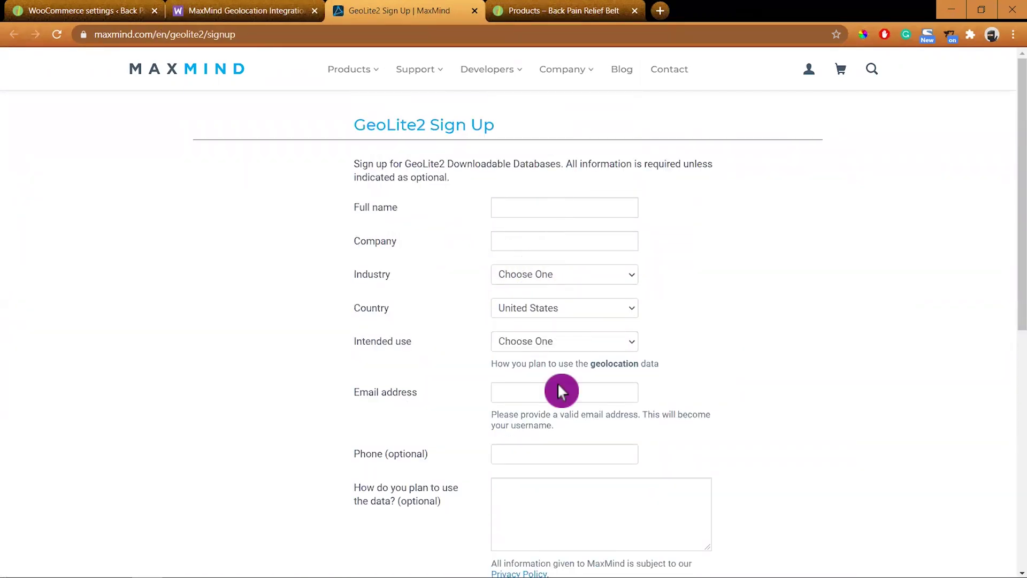
scroll(548, 490, down, 3)
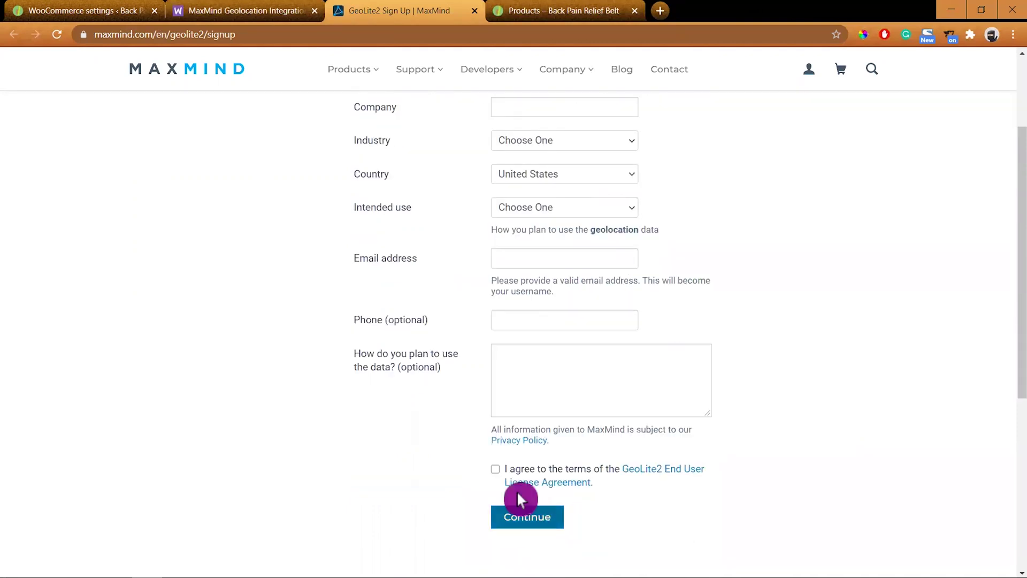
scroll(850, 412, up, 3)
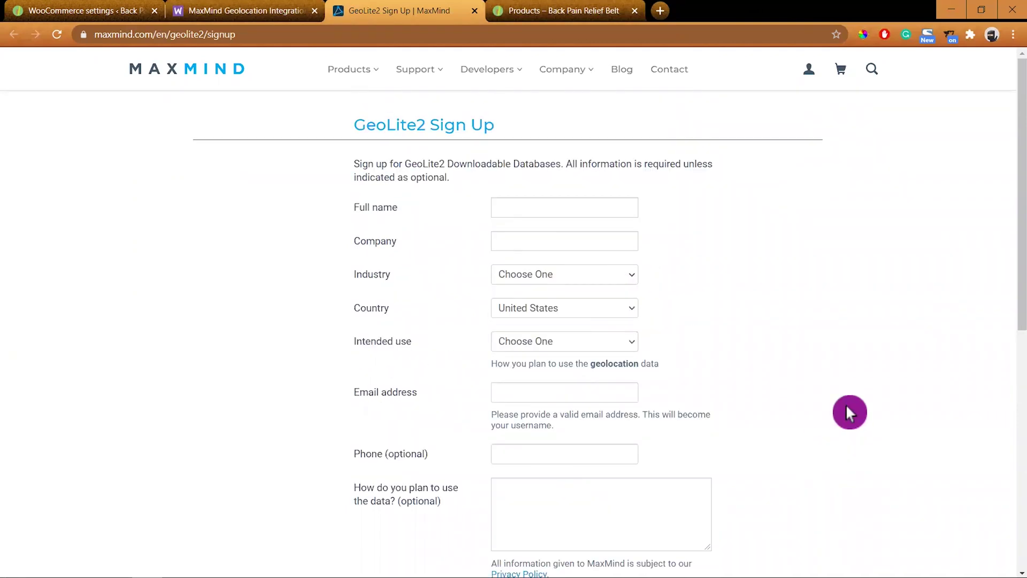
click(801, 73)
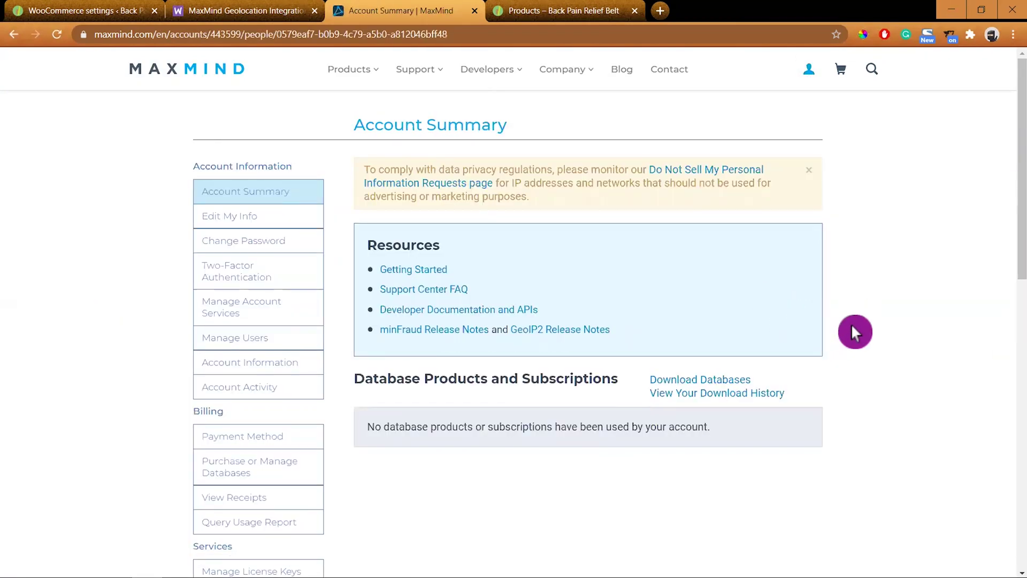
scroll(909, 226, down, 1)
scroll(909, 226, up, 1)
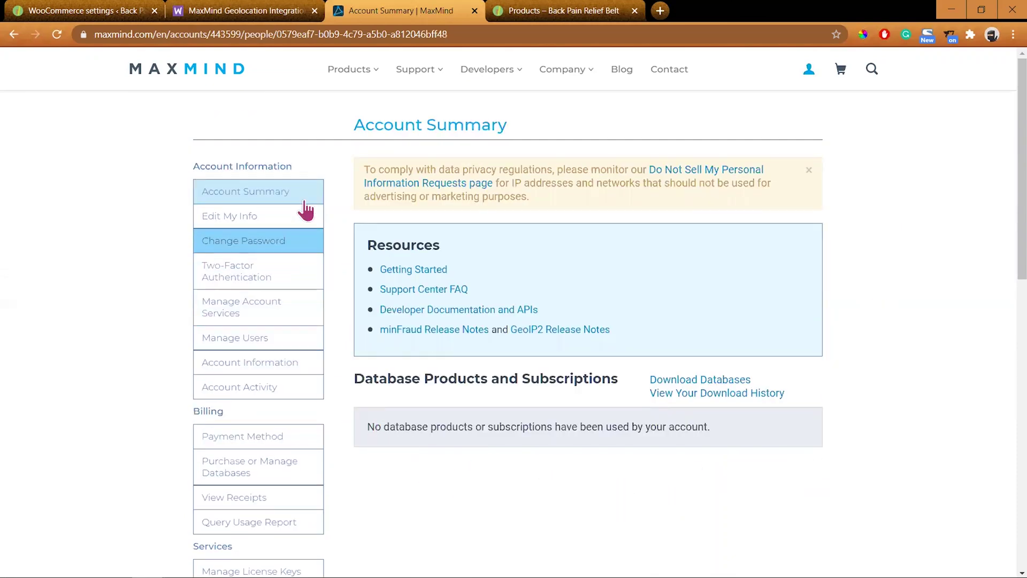
scroll(381, 485, down, 1)
scroll(382, 488, down, 1)
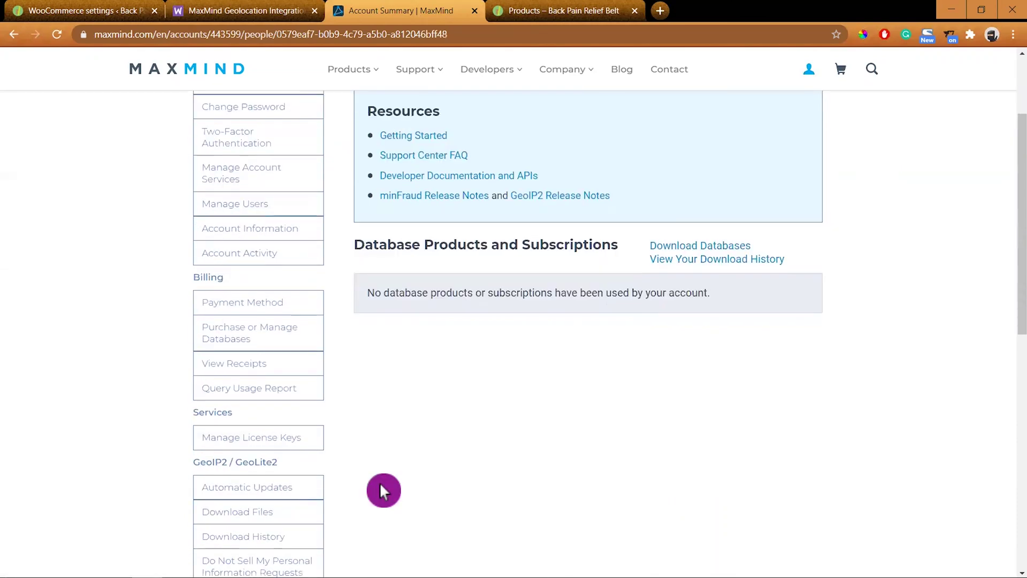
scroll(382, 487, down, 1)
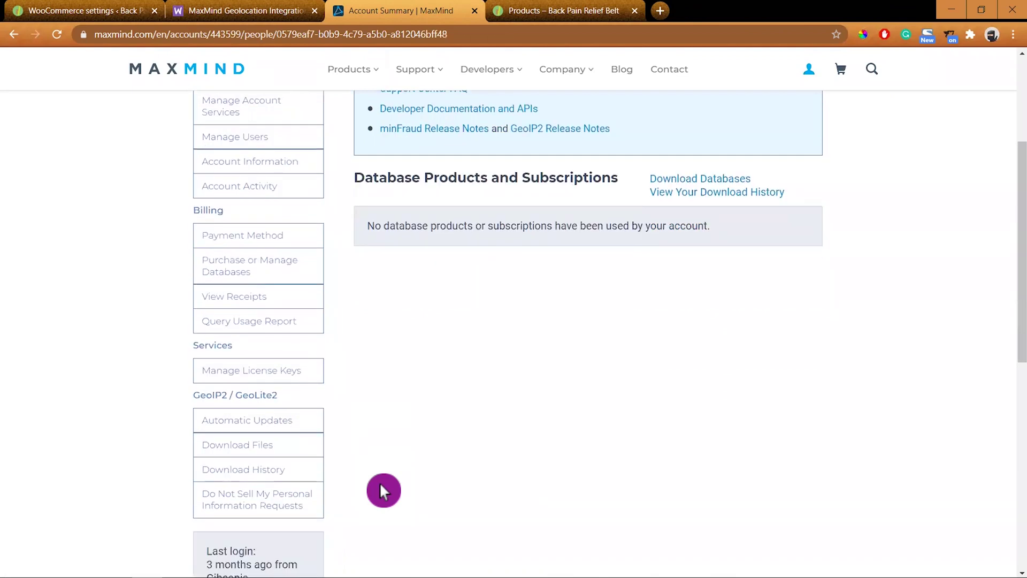
click(303, 378)
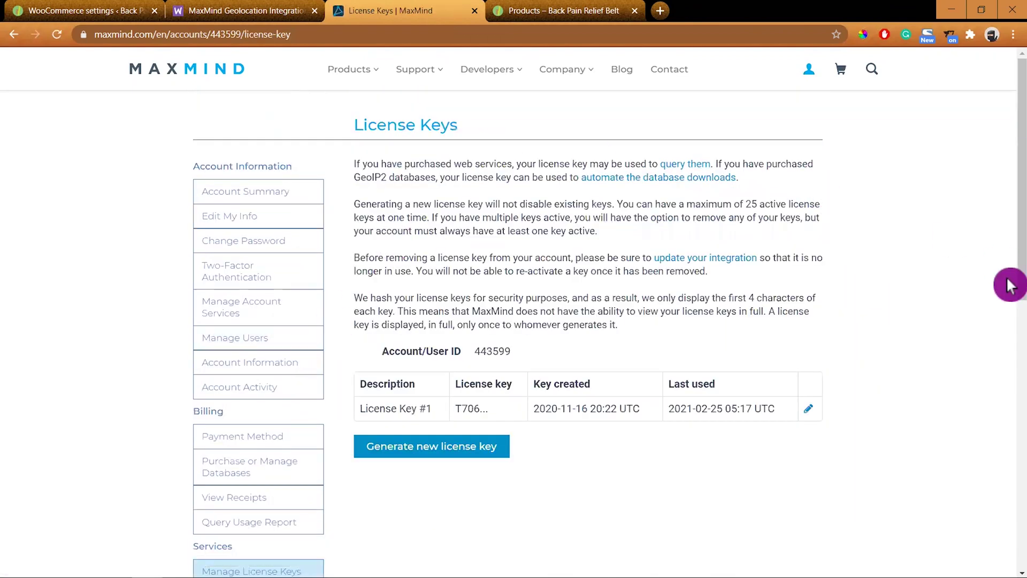
Step: Generate a new MaxMind license key described as License Key #2, answering No for GeoIP Update use, and copy the key
click(455, 452)
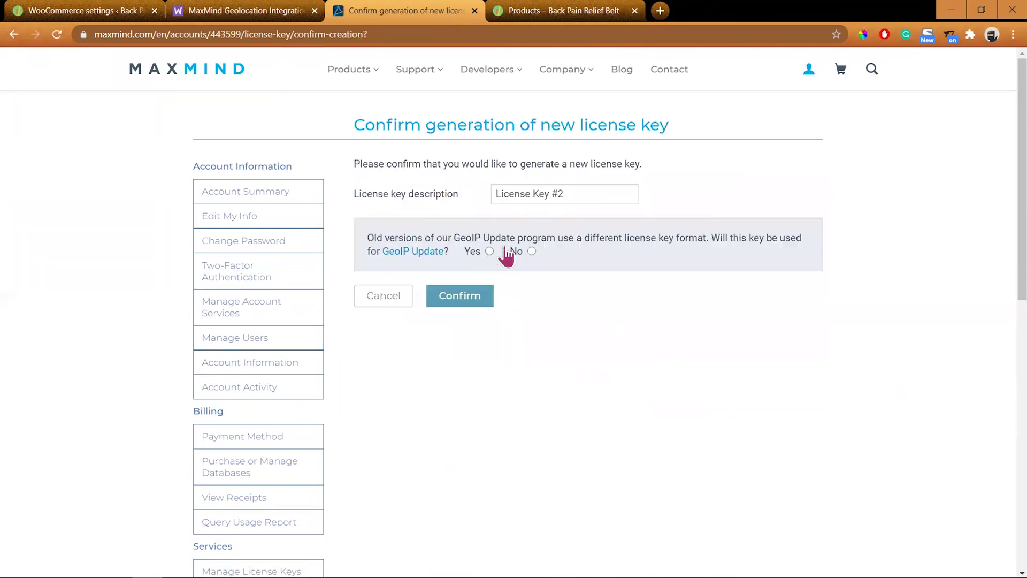
click(531, 251)
click(461, 300)
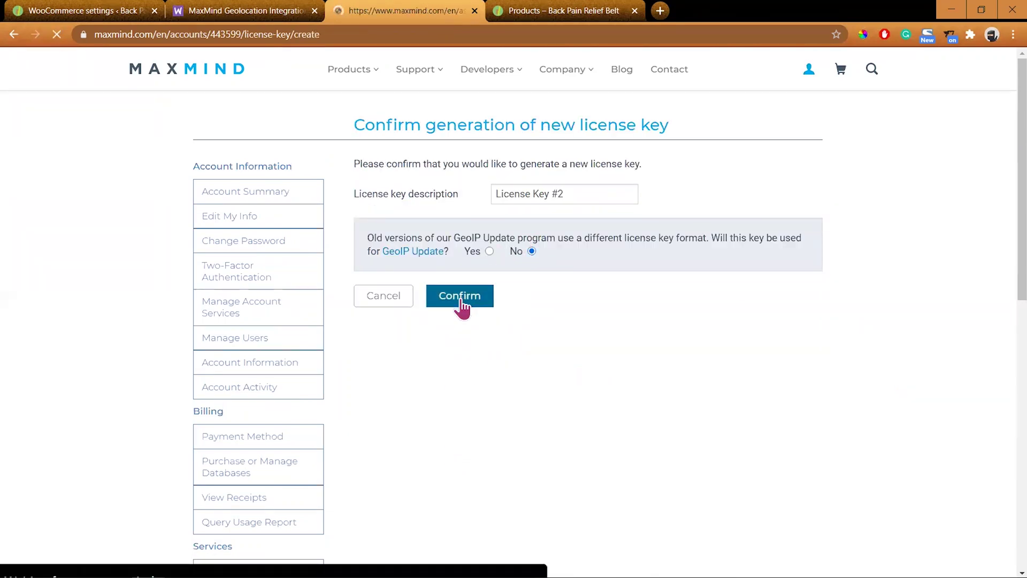
click(571, 309)
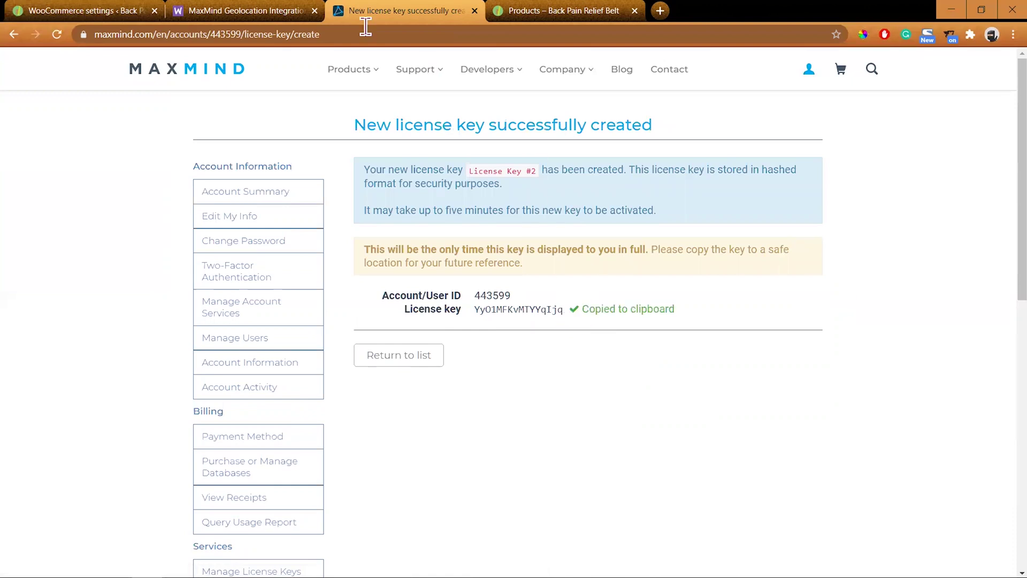
Step: Back in the WooCommerce integration settings, try to save the copied license key in the MaxMind License Key field
click(96, 11)
click(416, 353)
key(ctrl+v)
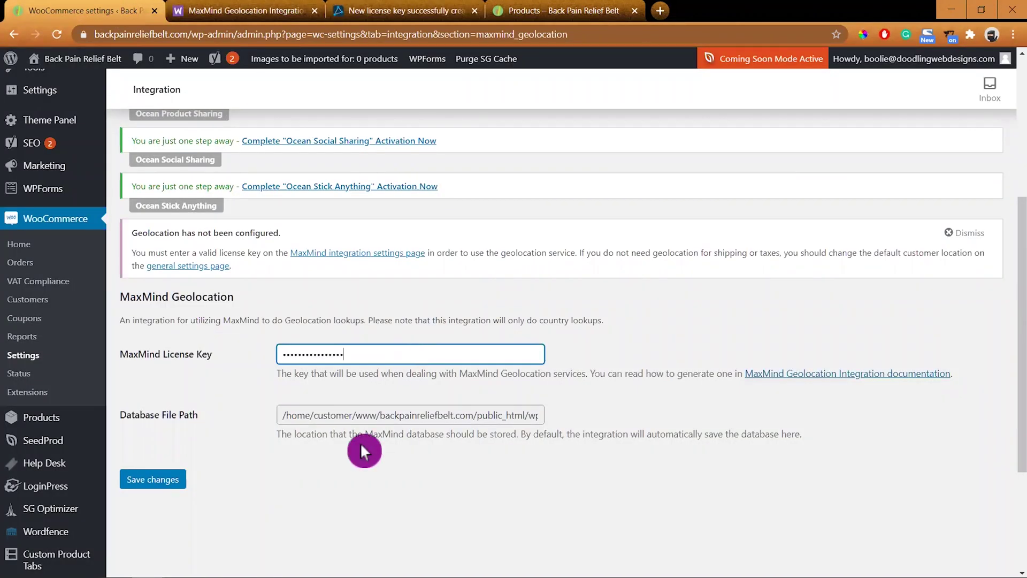
click(160, 480)
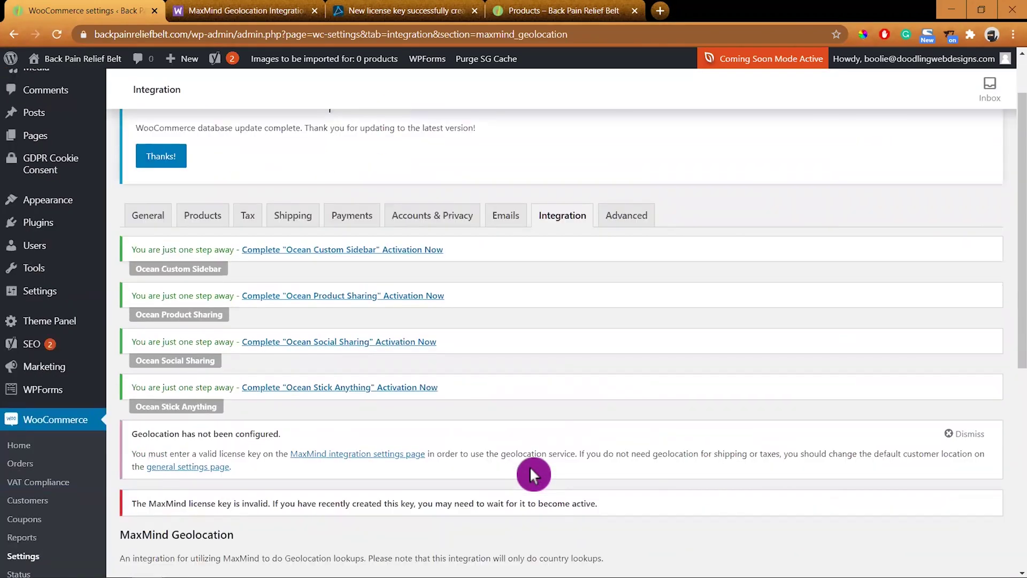
scroll(533, 474, down, 2)
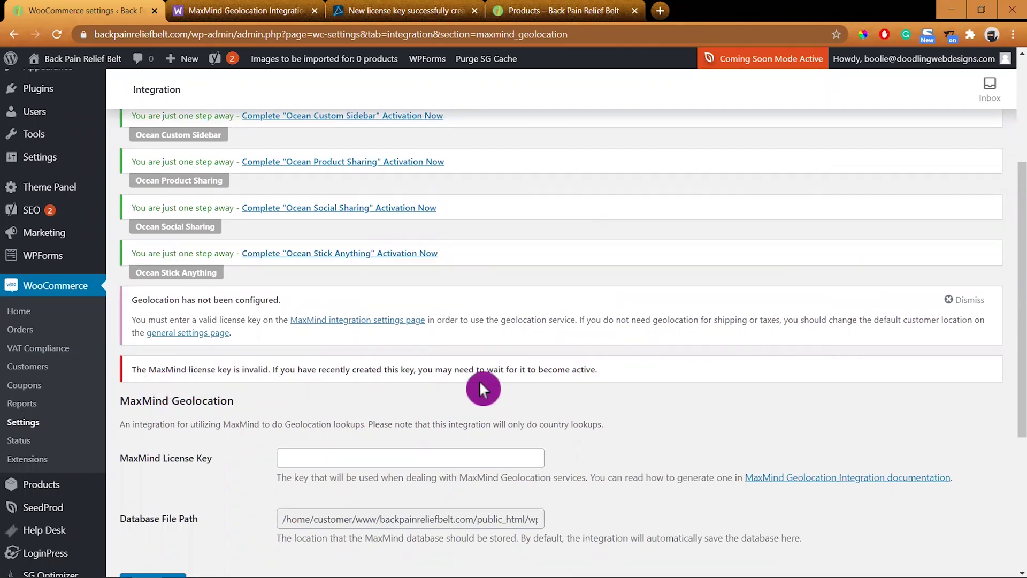
scroll(479, 380, down, 3)
scroll(479, 380, up, 5)
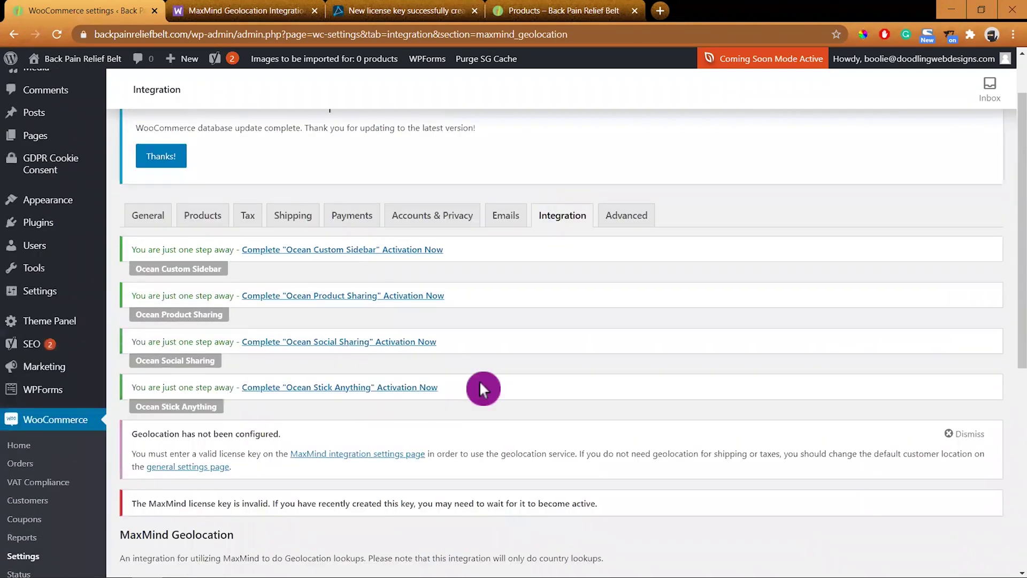
Step: Open the WooCommerce product settings and review the shop page, cart, measurement and review options
click(203, 216)
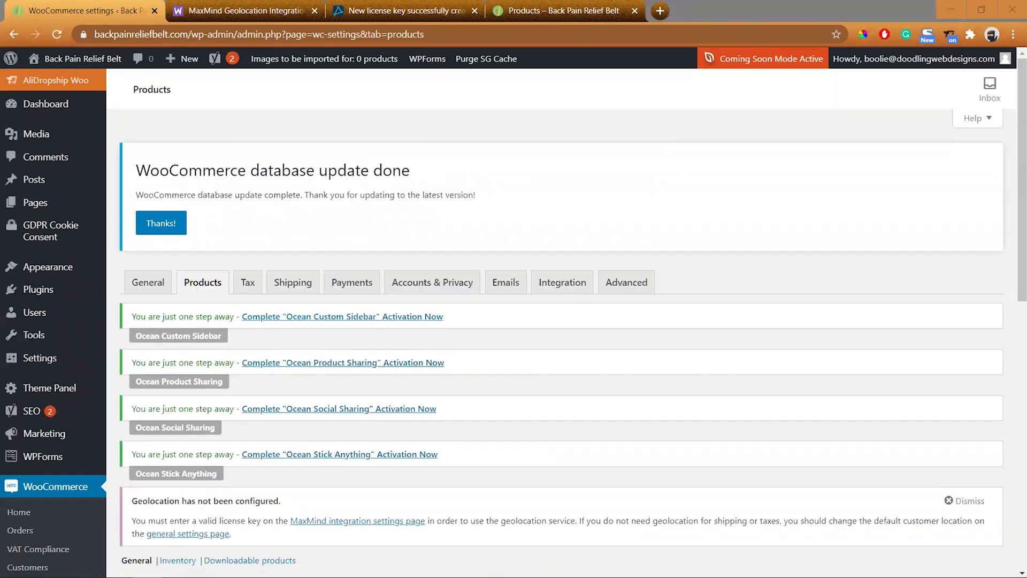
scroll(624, 300, down, 5)
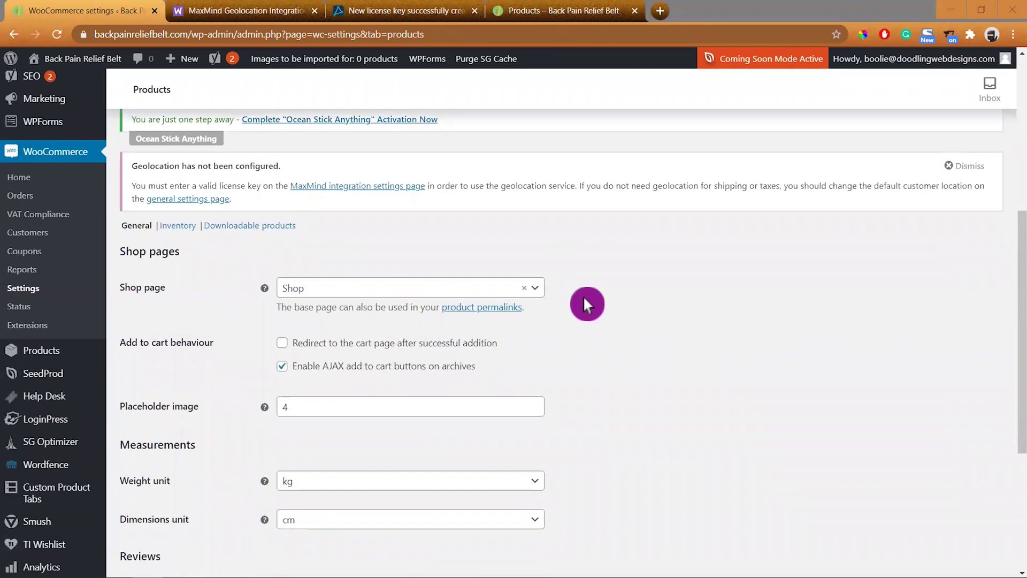
scroll(583, 300, down, 1)
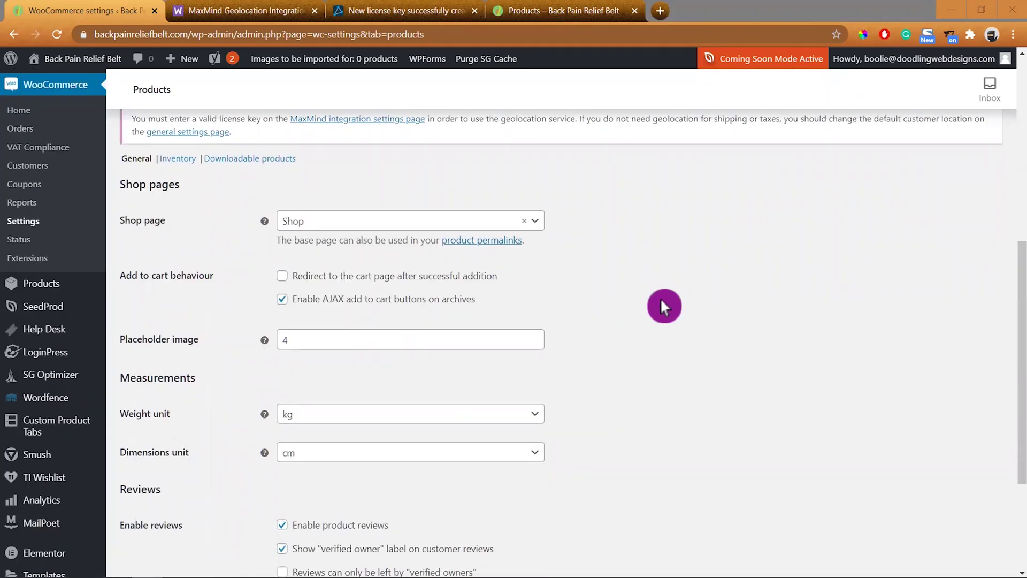
scroll(661, 303, down, 2)
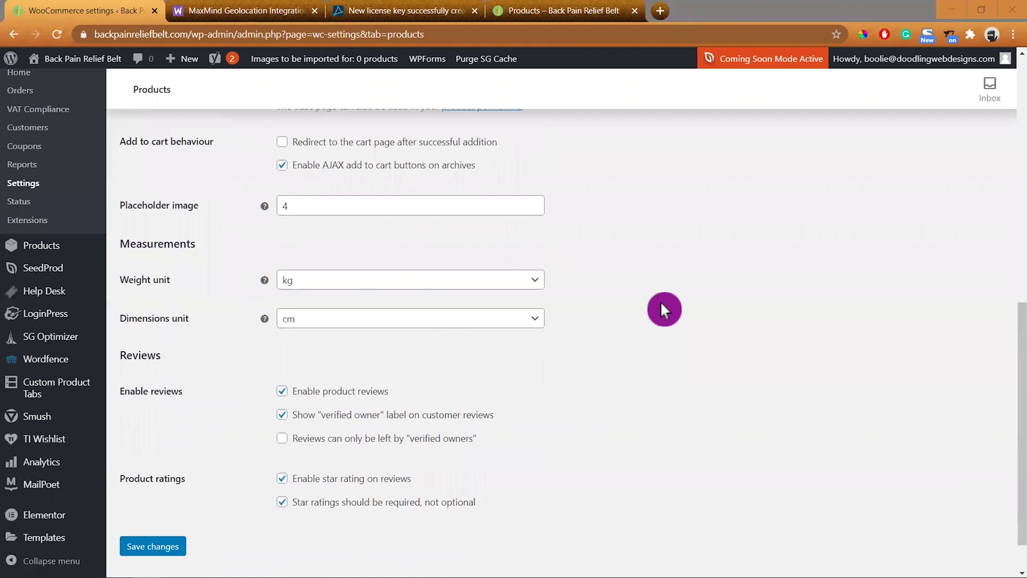
scroll(612, 319, down, 1)
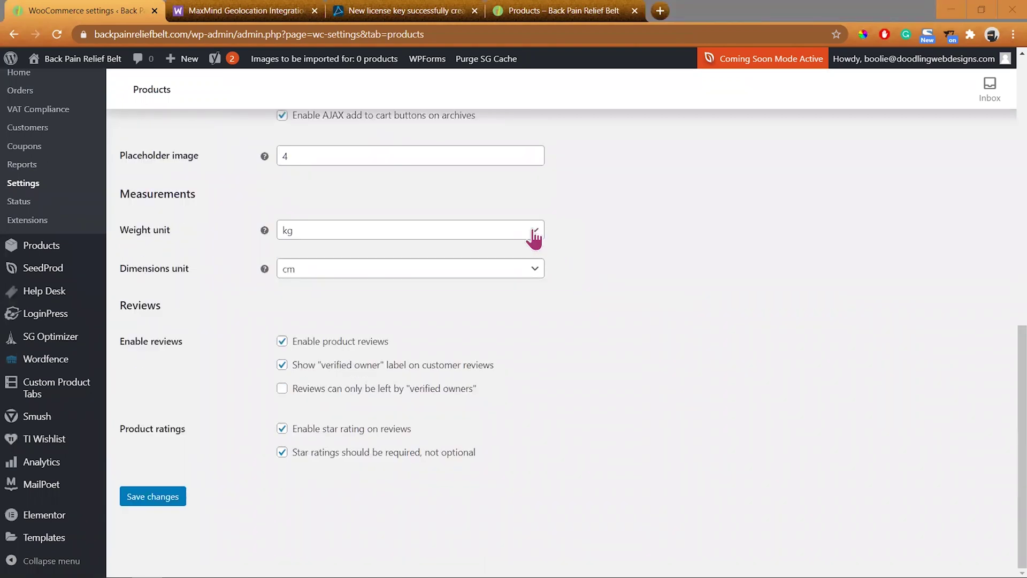
Step: Set the product weight unit to lbs and the dimensions unit to in, restrict reviews to verified owners, and save the product settings
click(529, 231)
click(447, 295)
click(535, 268)
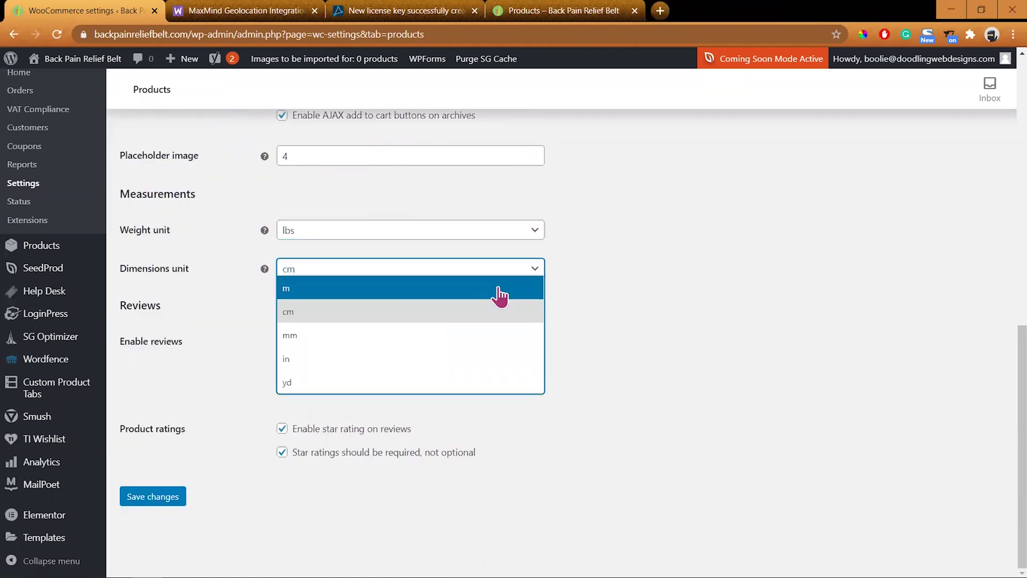
click(430, 360)
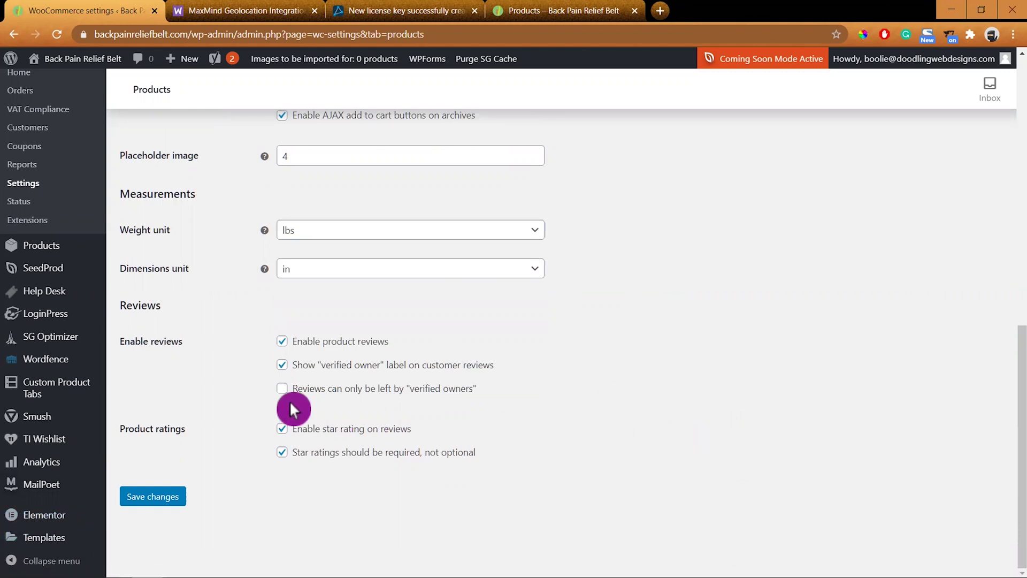
click(281, 389)
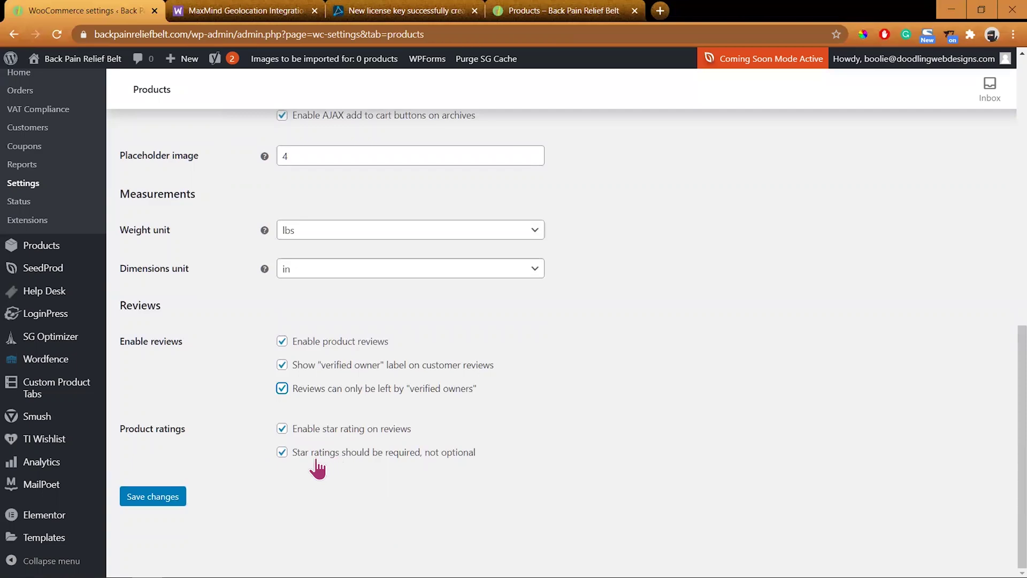
click(147, 498)
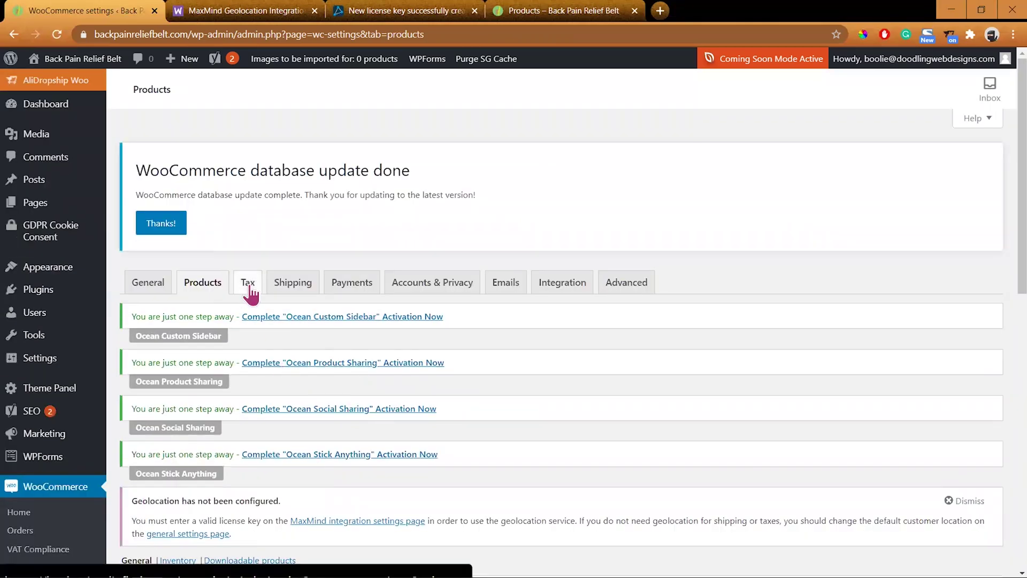
Step: In the WooCommerce tax settings, set the shipping tax class to Standard
click(249, 293)
scroll(690, 479, down, 2)
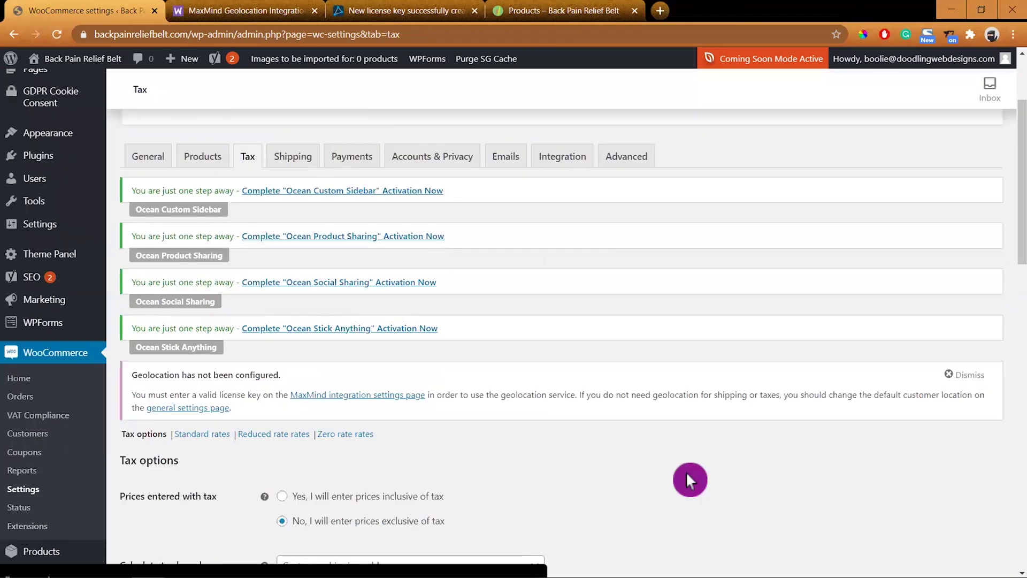
scroll(767, 480, down, 4)
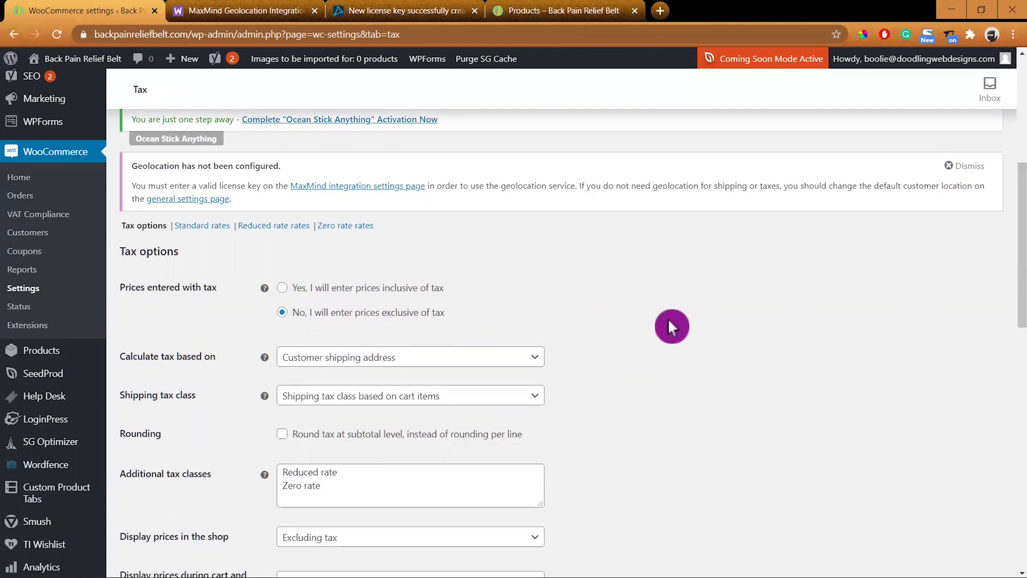
scroll(672, 324, down, 1)
click(534, 328)
click(473, 376)
Step: Display tax totals as a single total and save the tax settings
scroll(706, 367, down, 4)
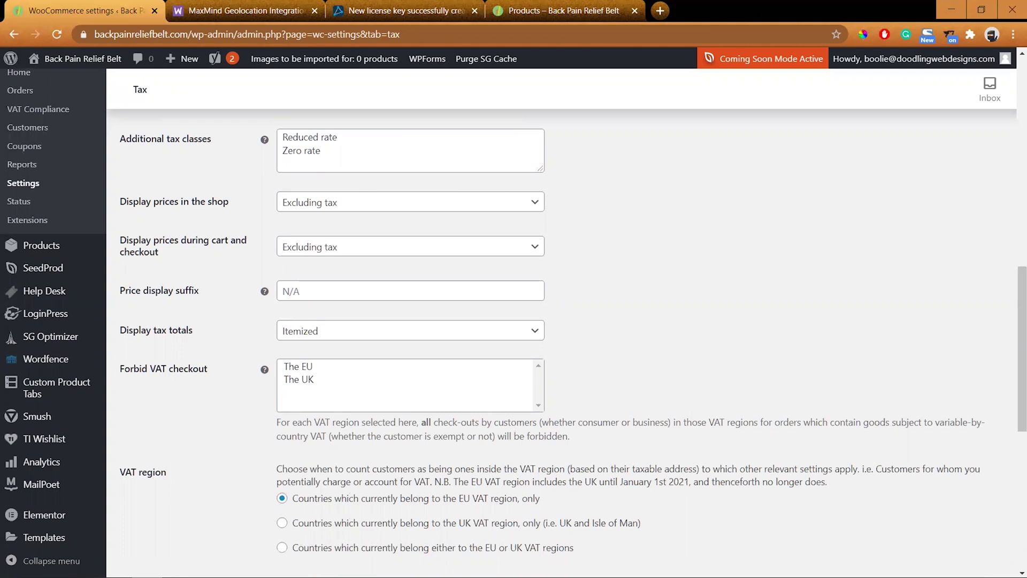
click(534, 335)
click(488, 348)
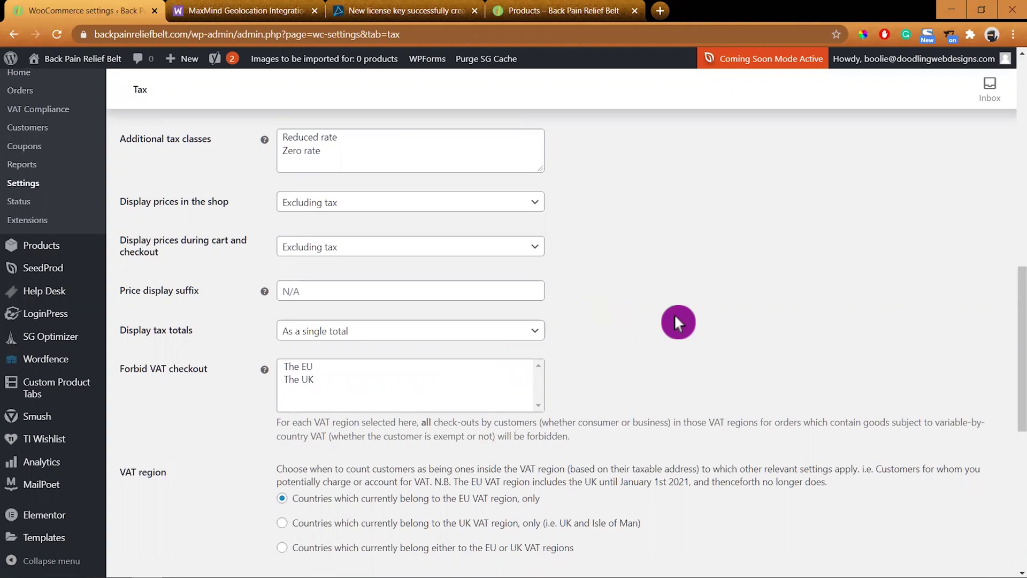
scroll(675, 321, down, 5)
scroll(679, 321, down, 3)
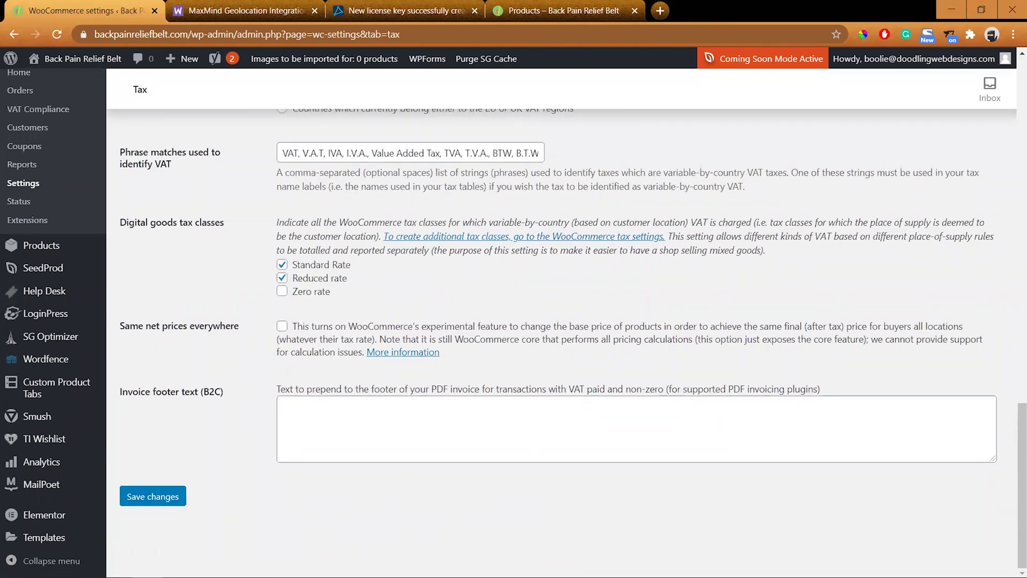
click(158, 498)
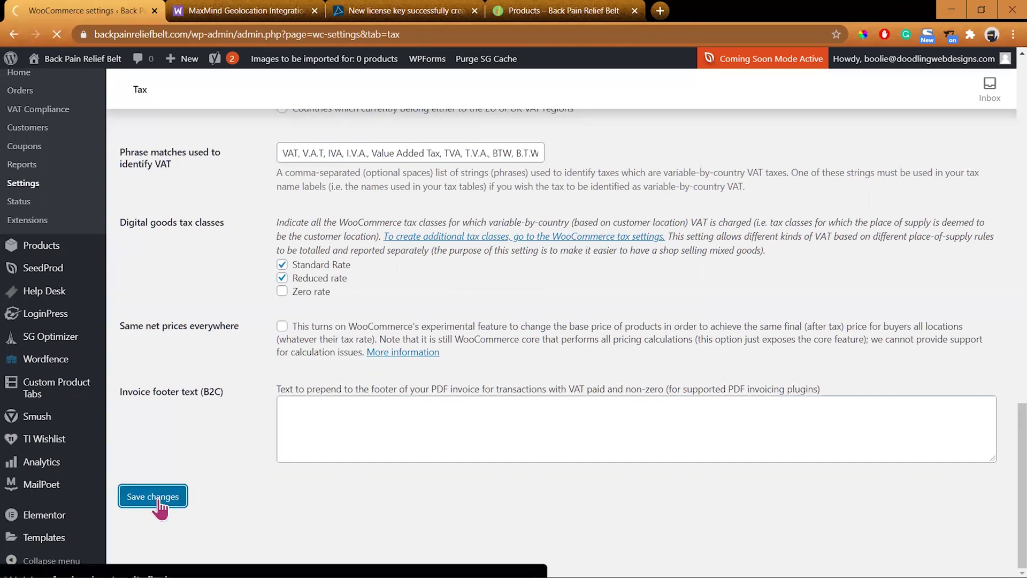
Step: Look over the saved tax options, then search for "woocommerce tax" among the plugins available to add
scroll(588, 362, down, 5)
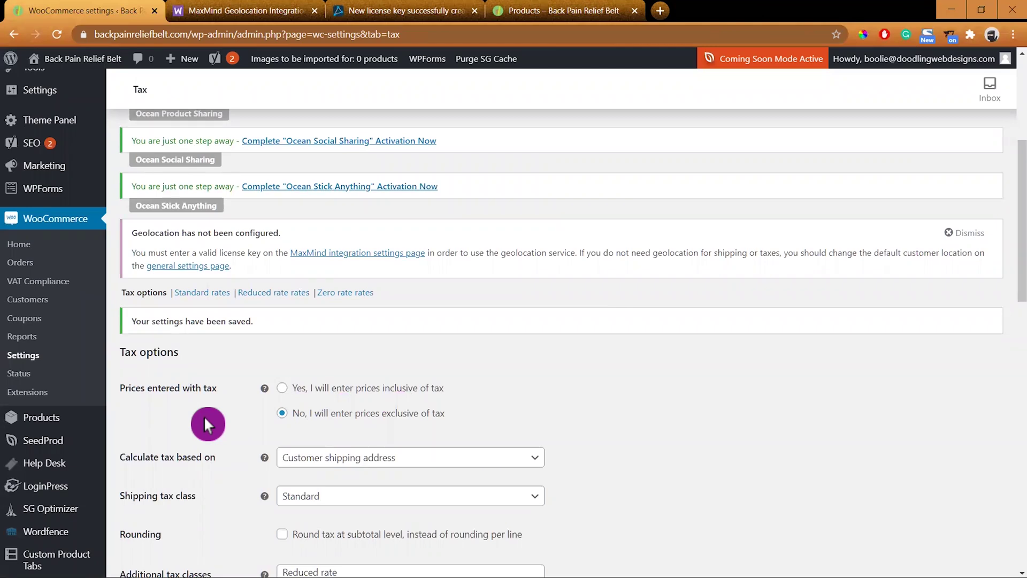
scroll(114, 469, down, 9)
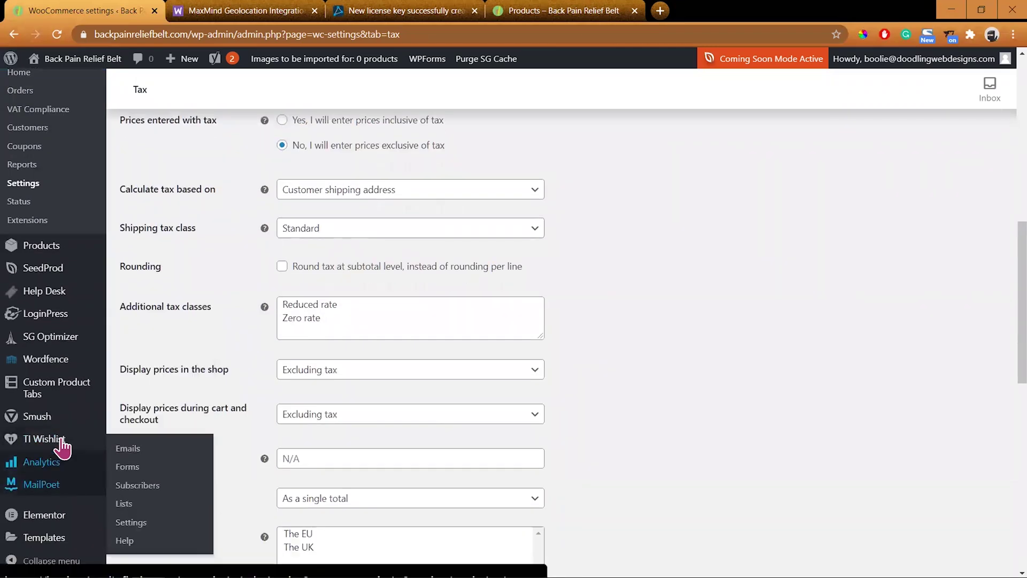
mouse_move(66, 420)
scroll(64, 419, up, 12)
click(38, 289)
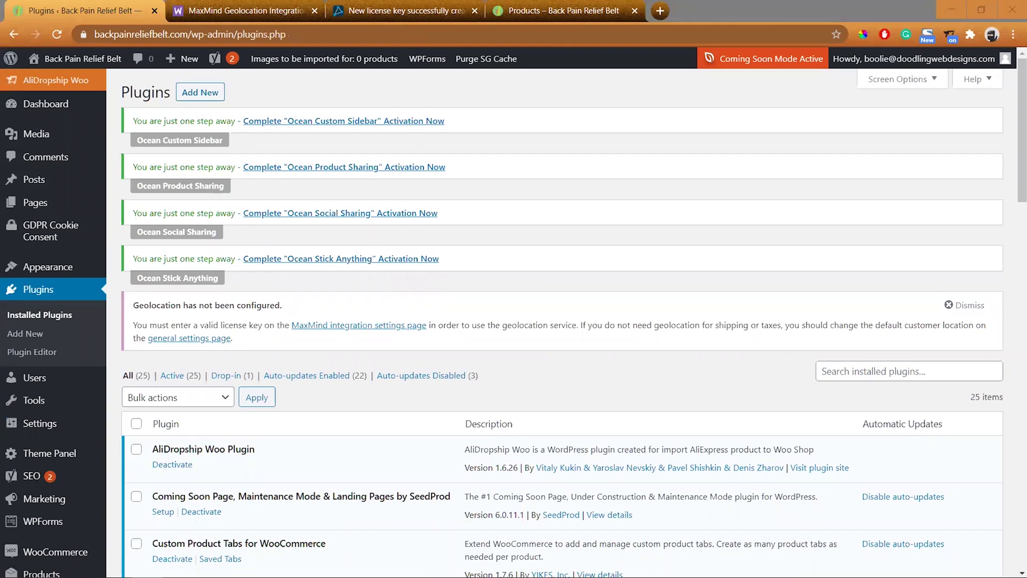
click(202, 94)
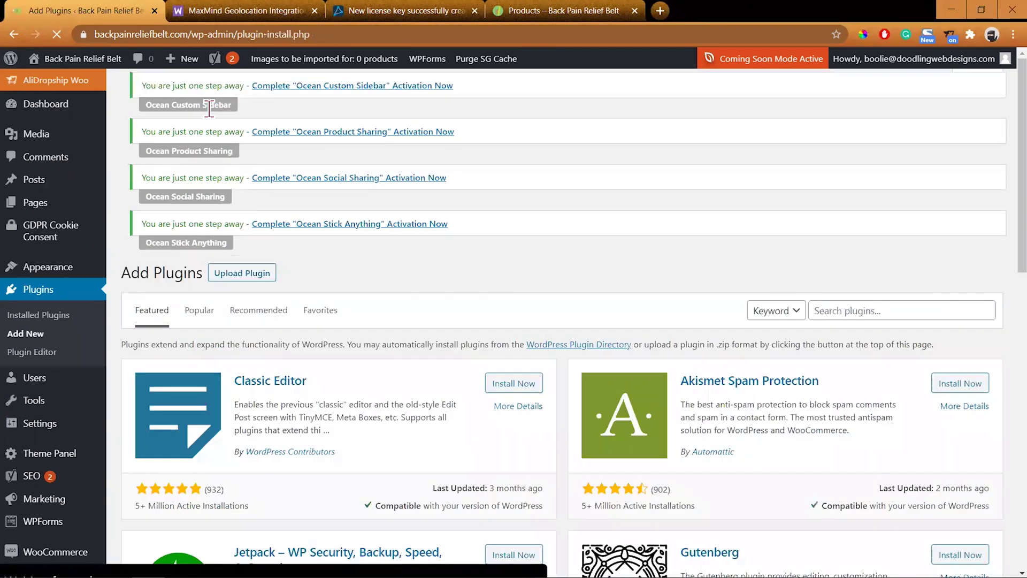
click(829, 308)
text(woocommerce tax)
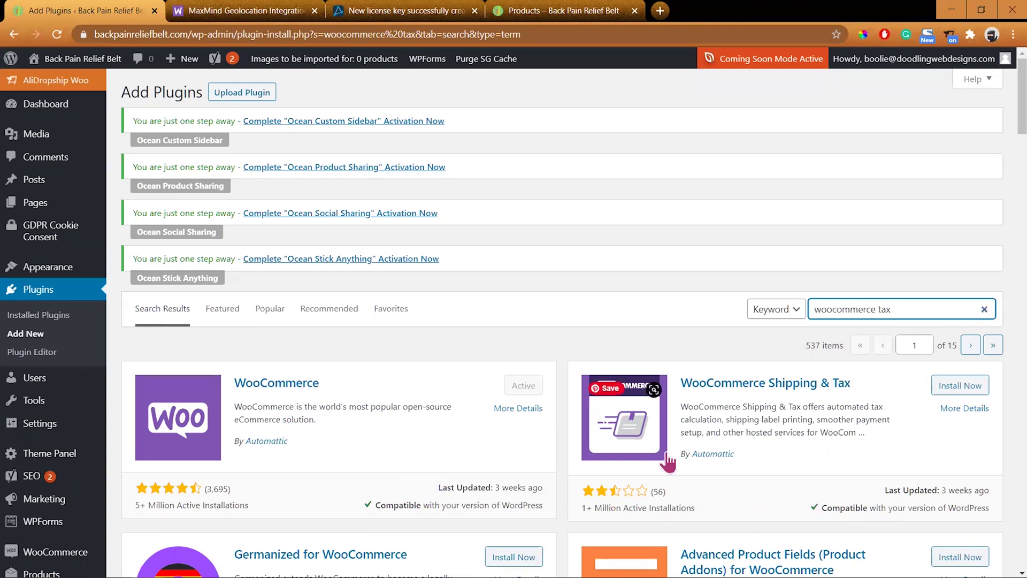
Step: Install and activate the WooCommerce Shipping & Tax plugin
scroll(744, 408, down, 1)
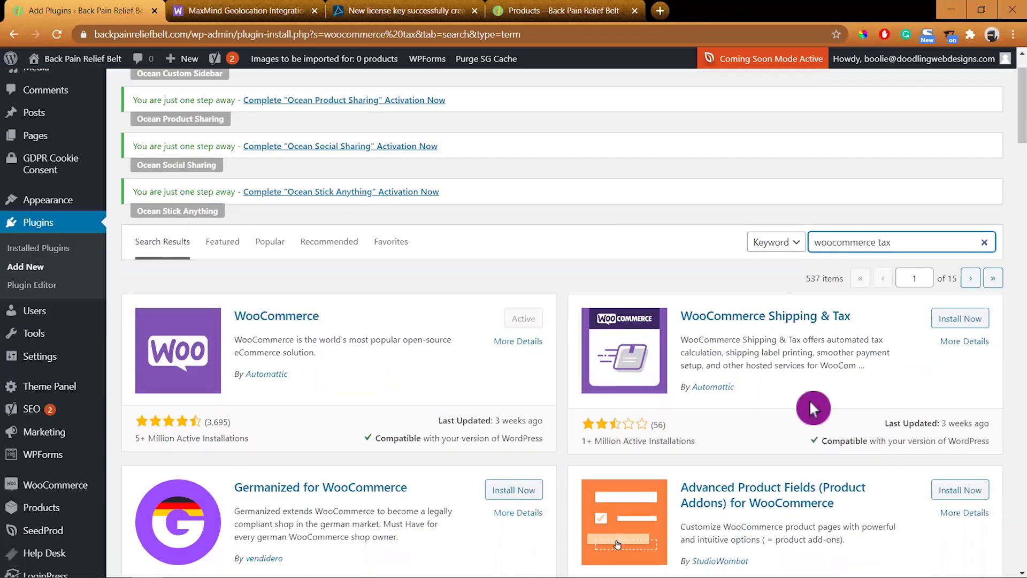
click(966, 323)
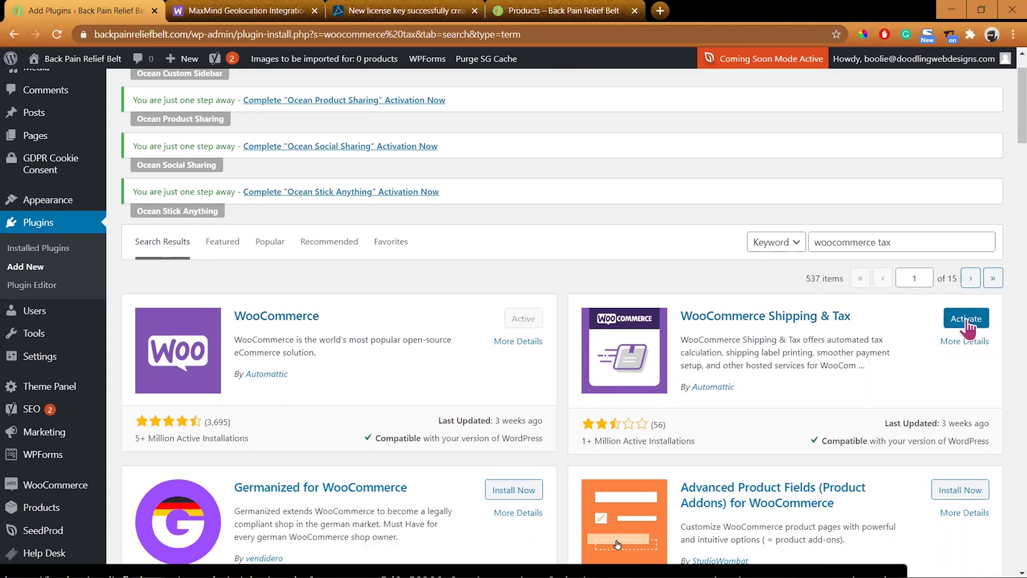
click(963, 328)
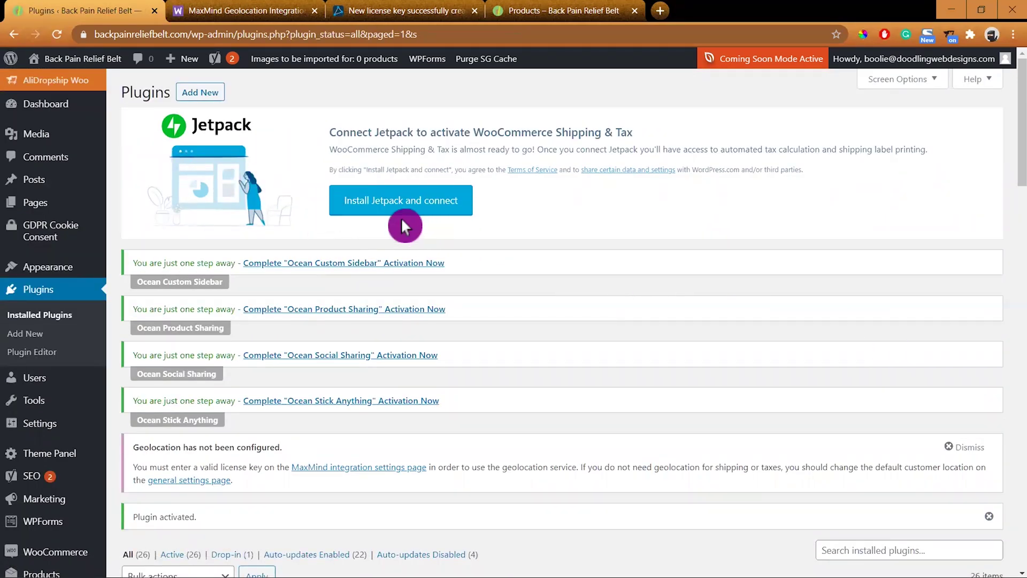
Step: Install and connect Jetpack by logging in to WordPress.com with the account e-mail and password, then dismiss the setup notice
click(426, 206)
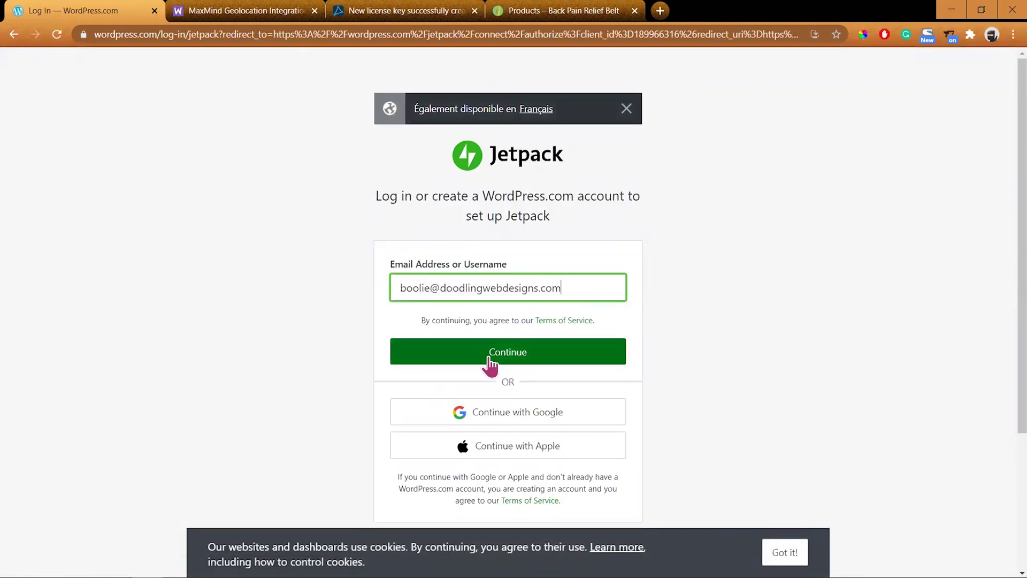
click(488, 357)
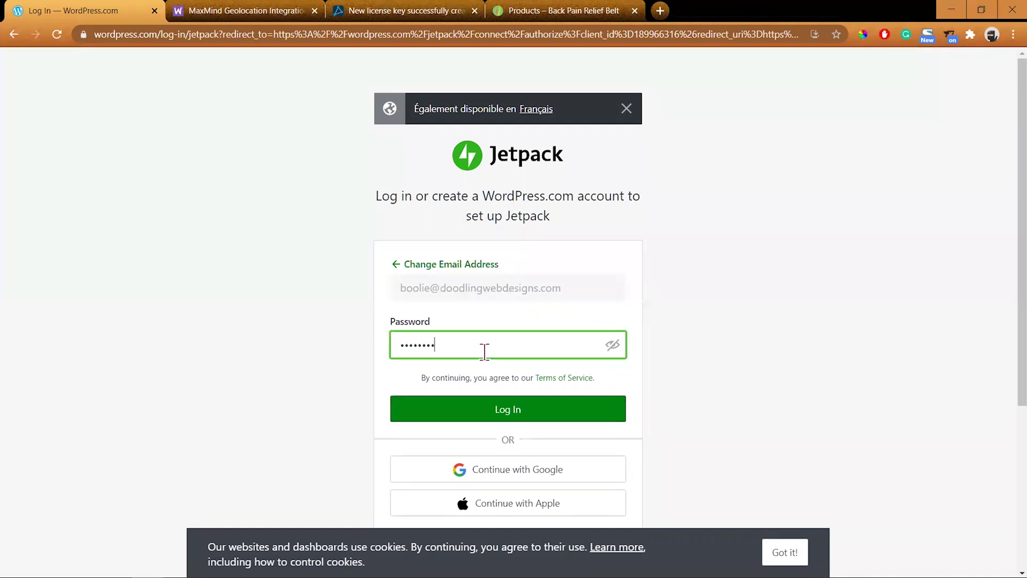
click(511, 413)
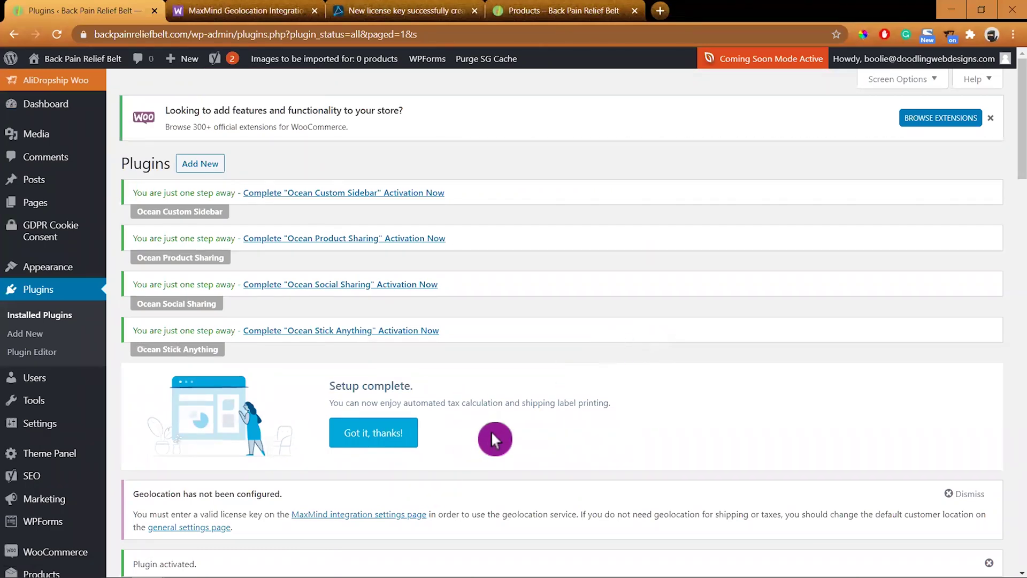
click(386, 437)
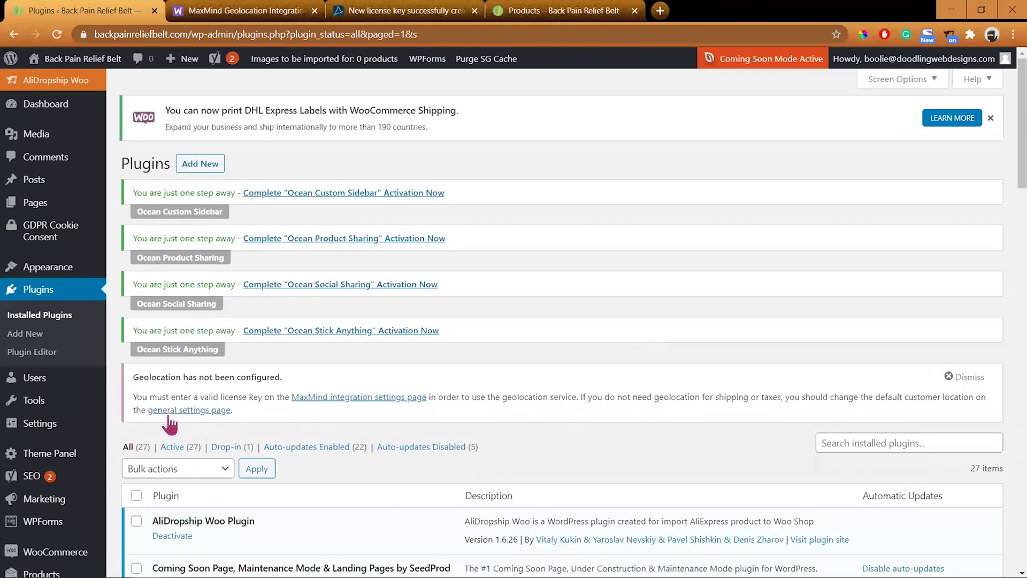
Step: Return to the WooCommerce tax settings, enable automated taxes, and save the changes
click(130, 505)
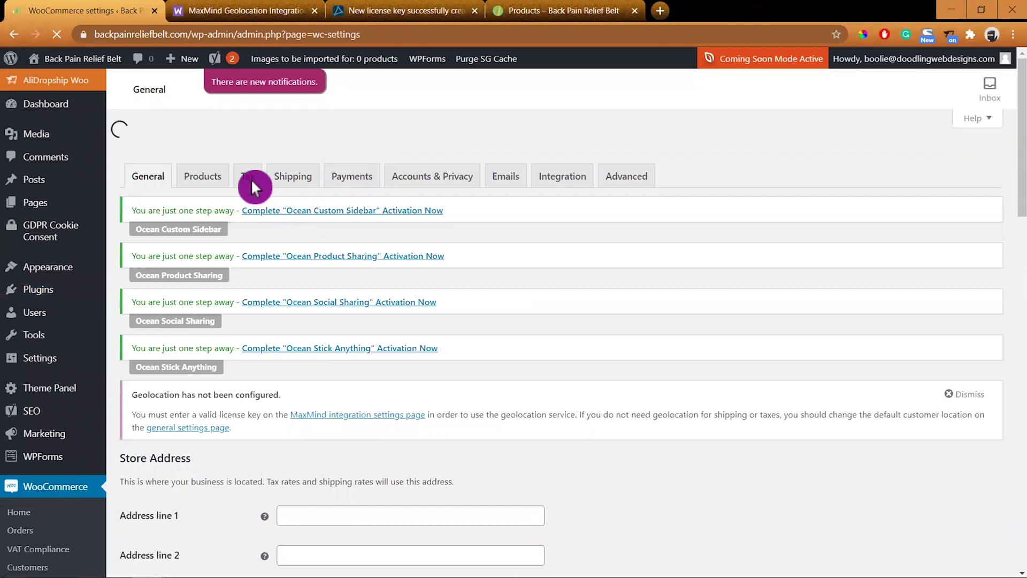
scroll(248, 182, down, 3)
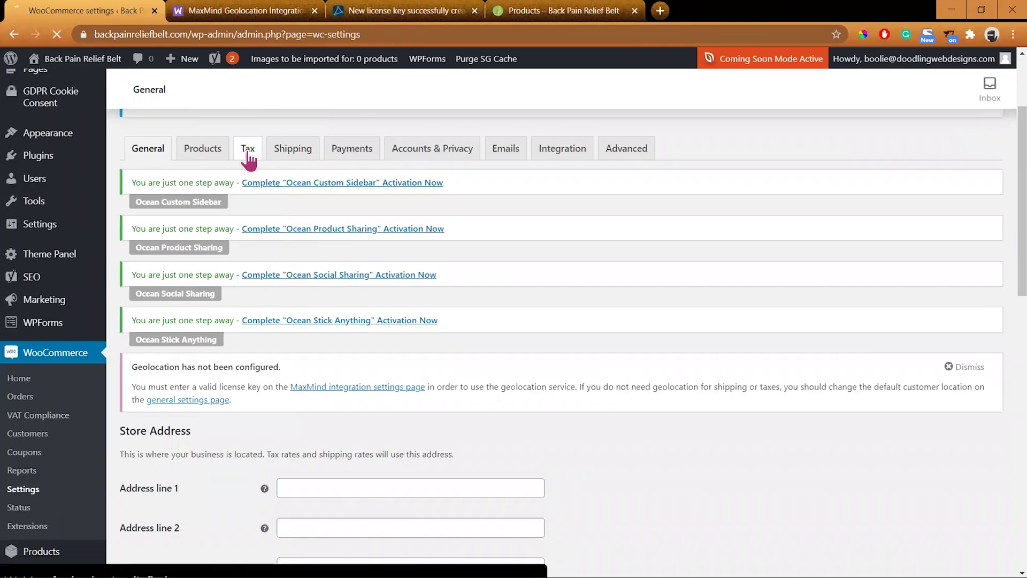
scroll(615, 398, down, 3)
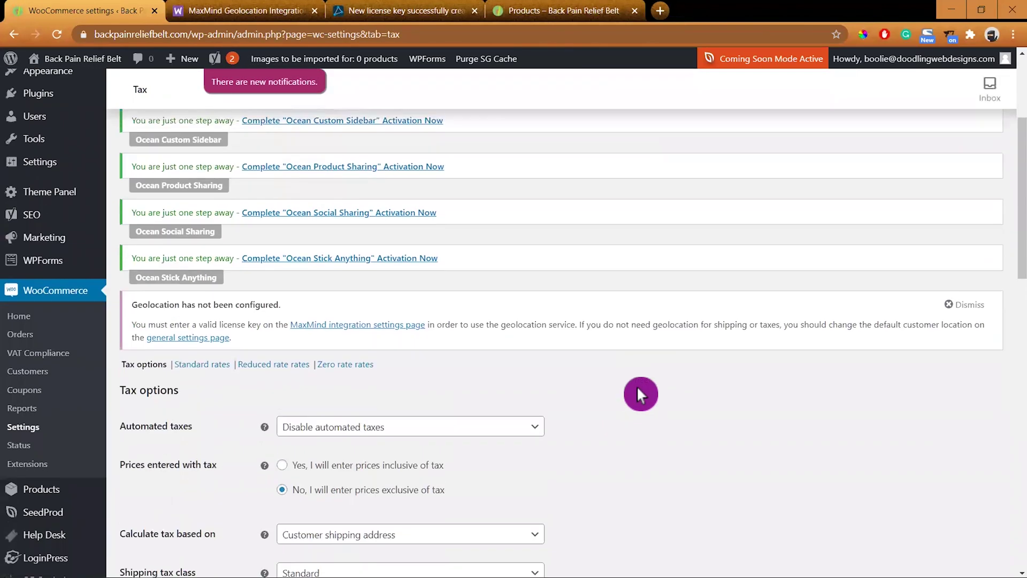
scroll(640, 395, down, 5)
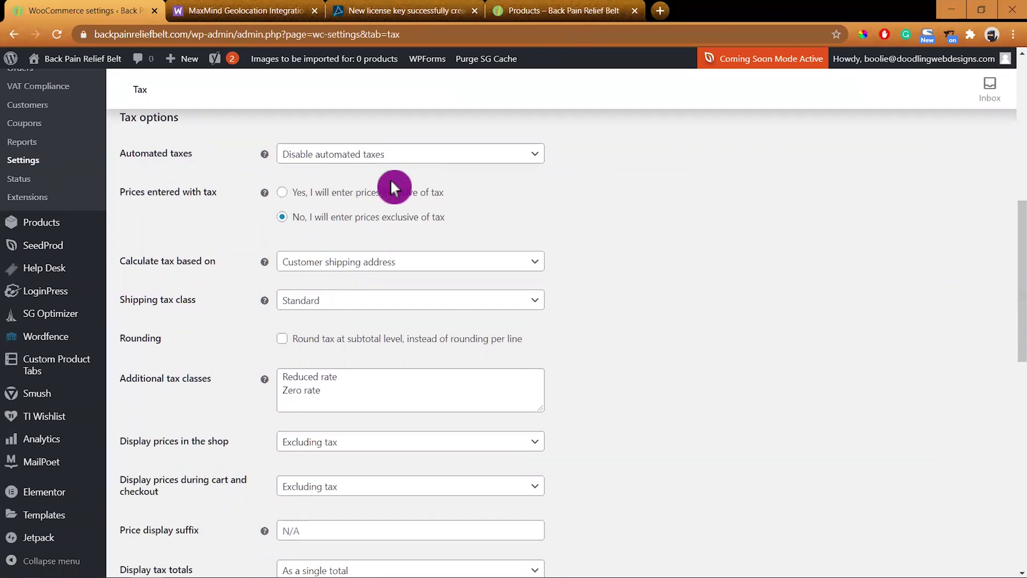
click(531, 155)
click(429, 195)
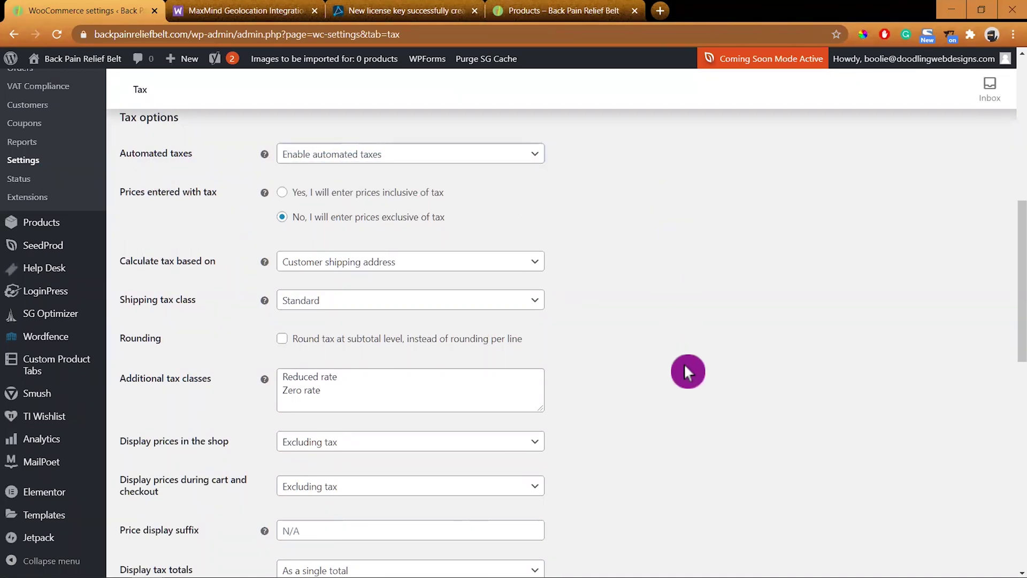
scroll(685, 366, down, 15)
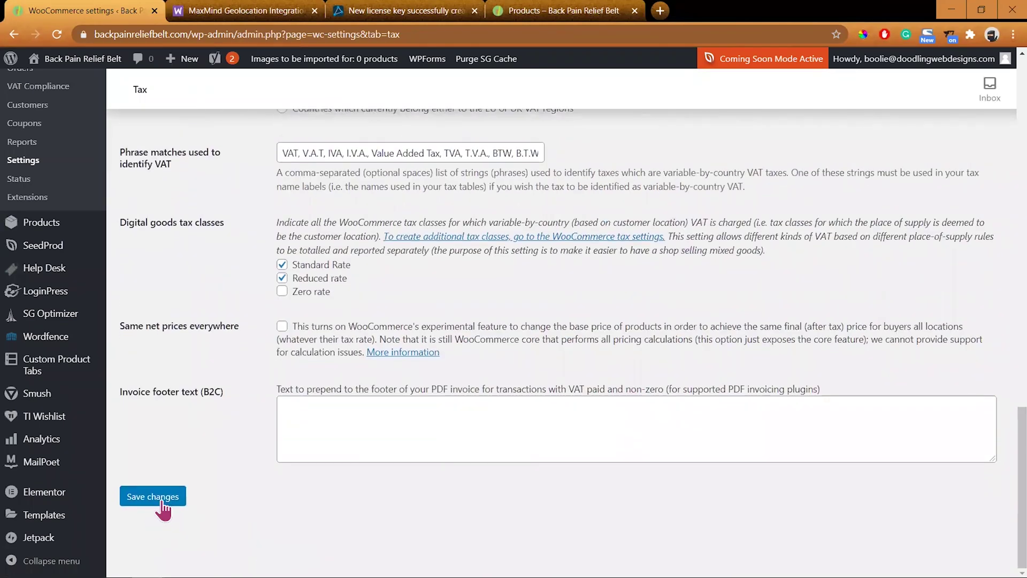
click(155, 497)
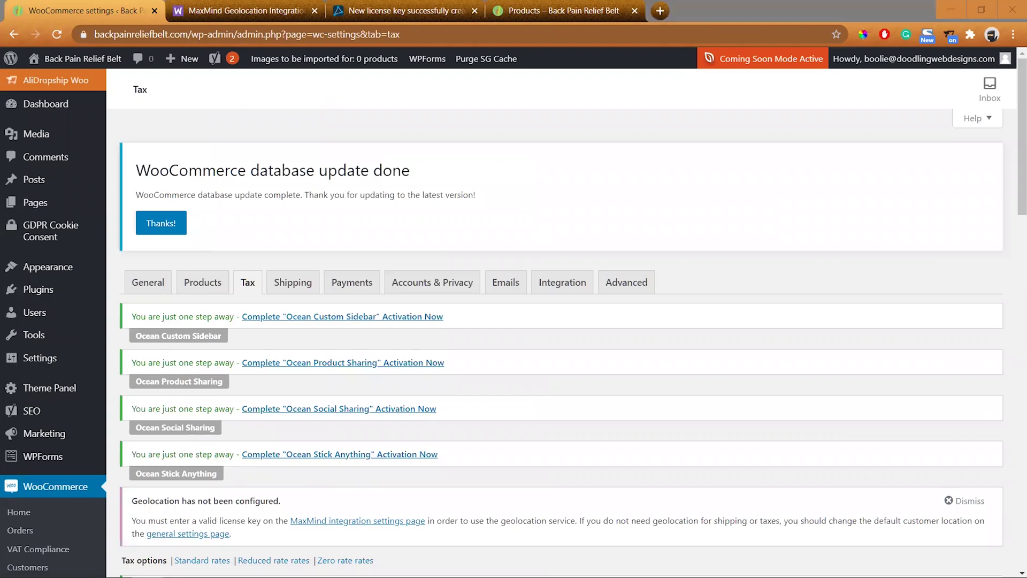
Step: In the shipping settings, add a shipping zone named "US Zone" with United States (US) as its region
click(294, 284)
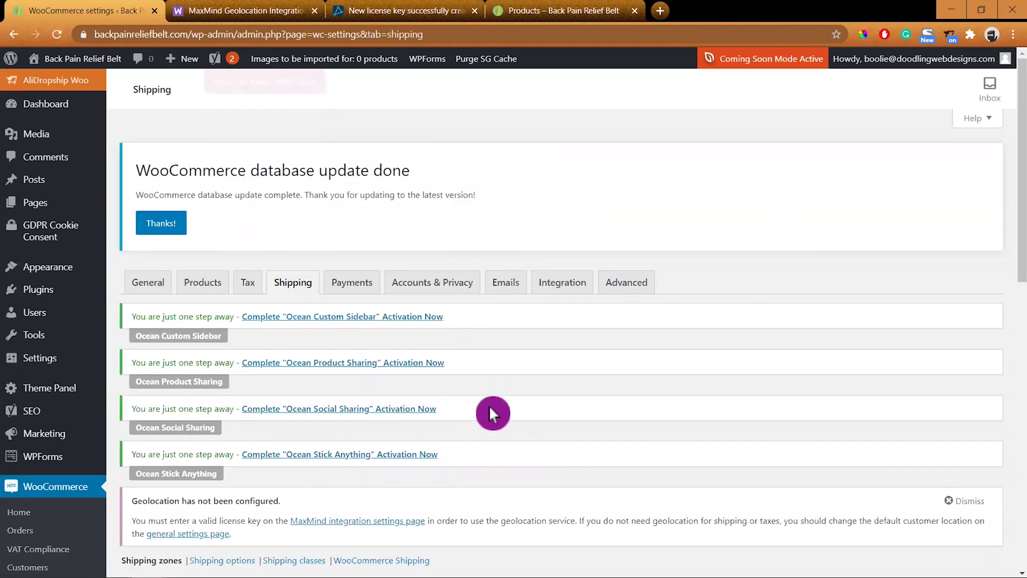
scroll(489, 409, down, 7)
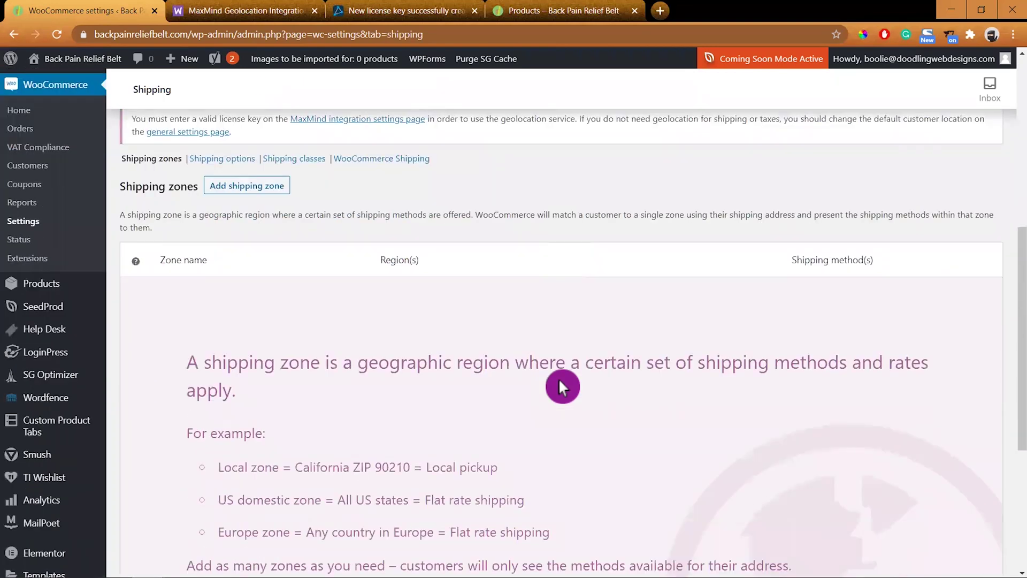
scroll(559, 385, down, 5)
click(258, 350)
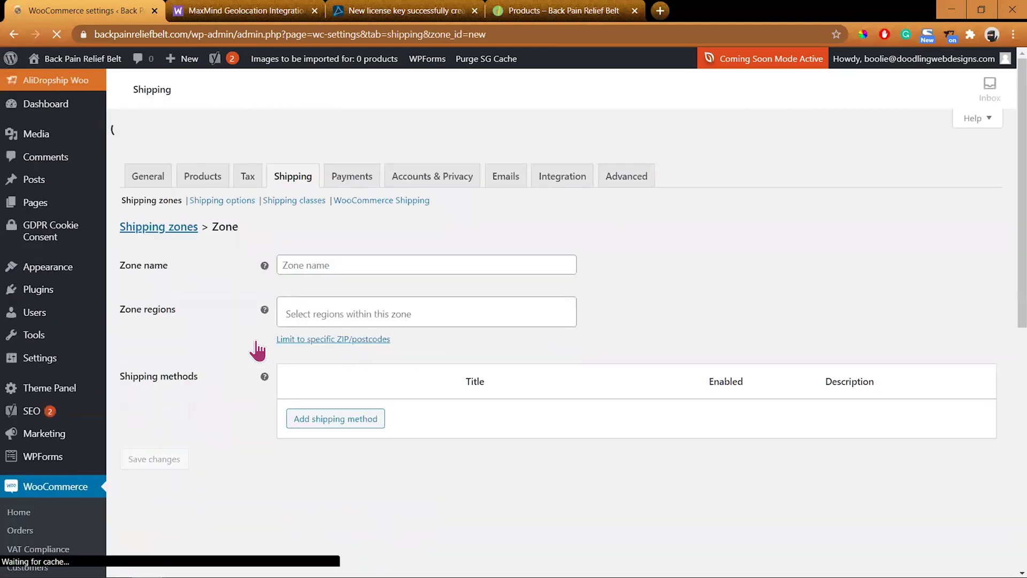
scroll(551, 391, down, 4)
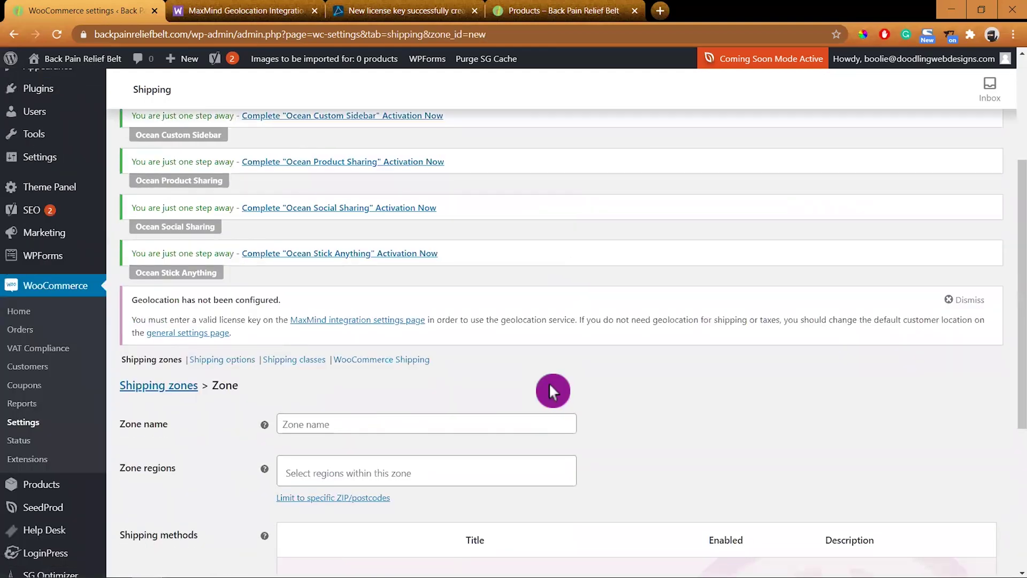
scroll(551, 383, down, 4)
click(391, 223)
text(US)
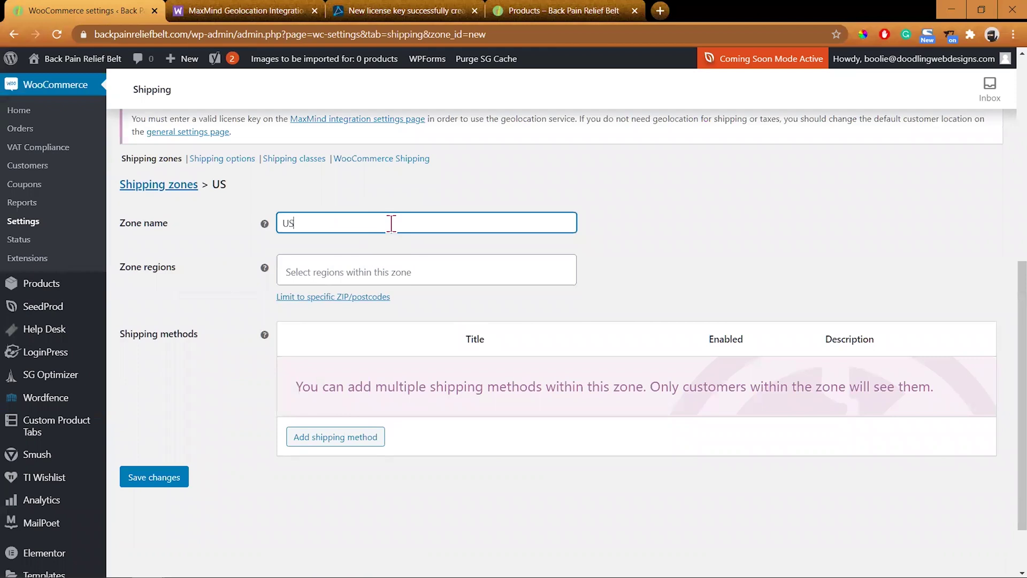
text( Zone)
click(358, 271)
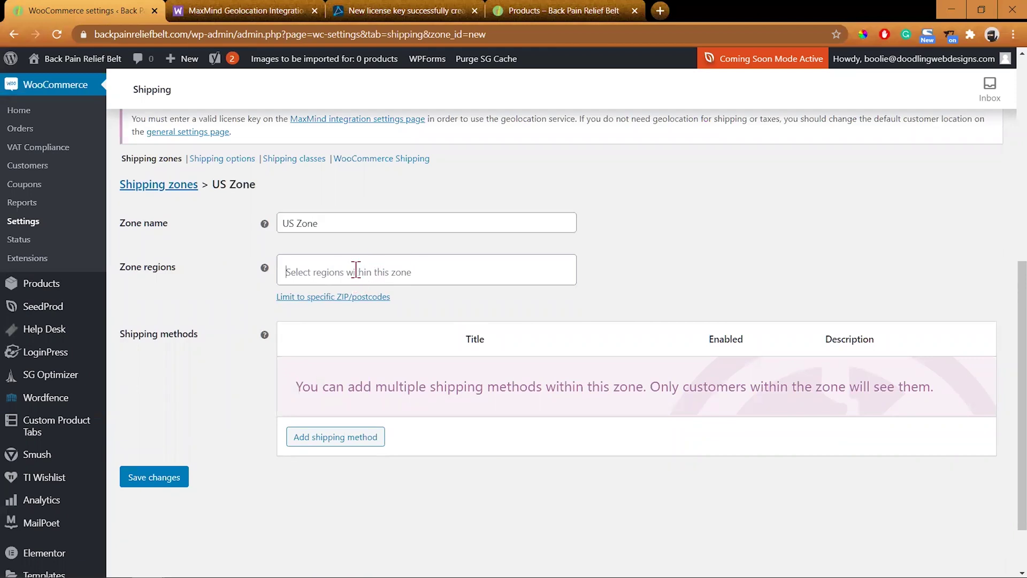
text(United States)
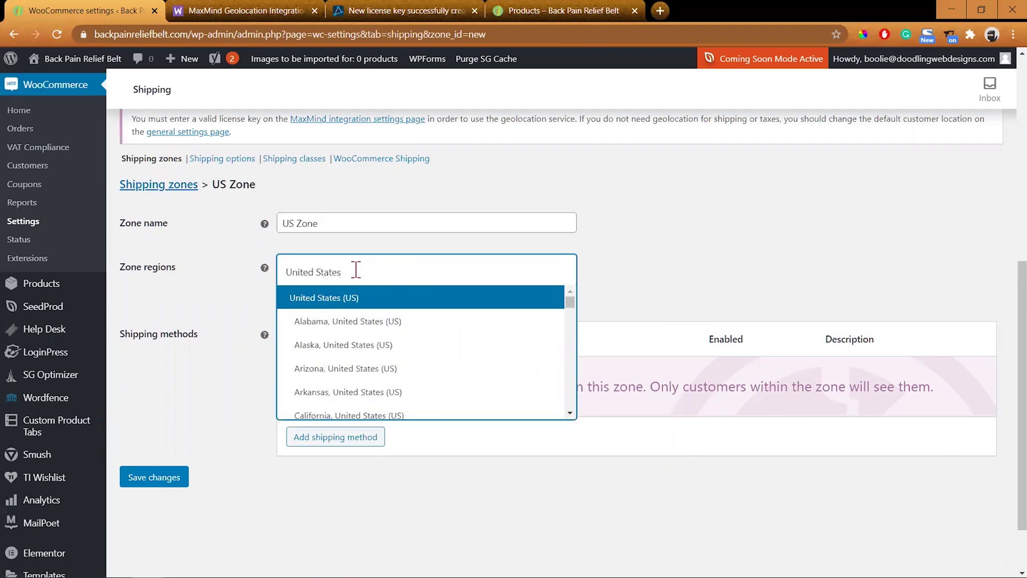
click(333, 300)
Step: Add the Free shipping method to the US Zone and return to the shipping zones list
click(342, 437)
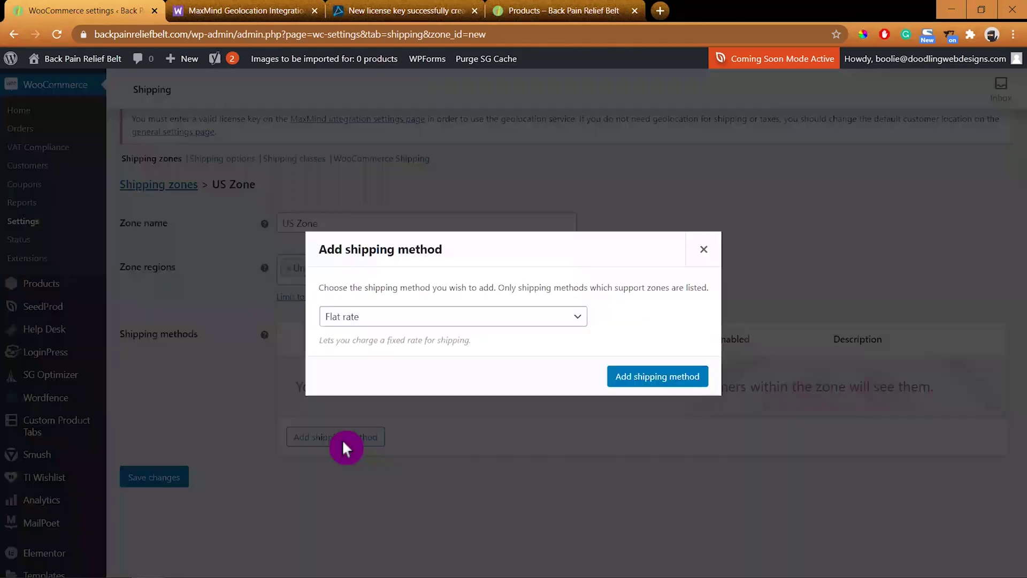
click(575, 316)
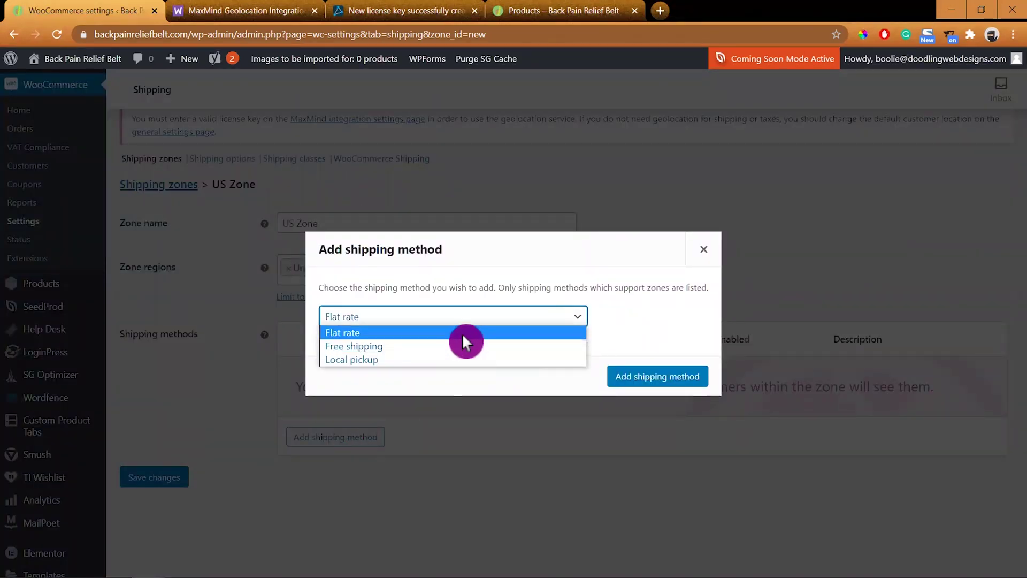
click(454, 347)
click(647, 377)
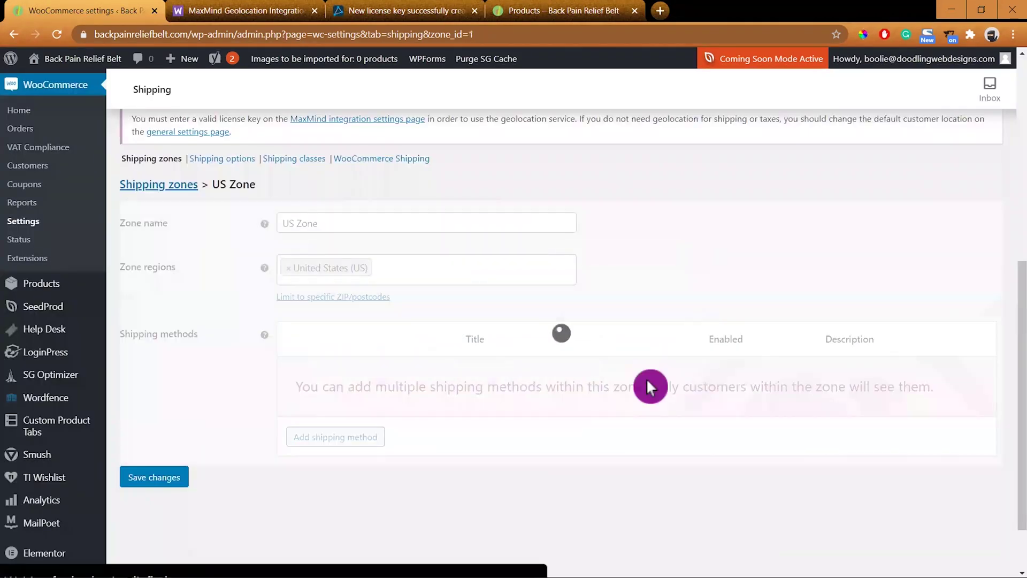
click(426, 271)
click(413, 187)
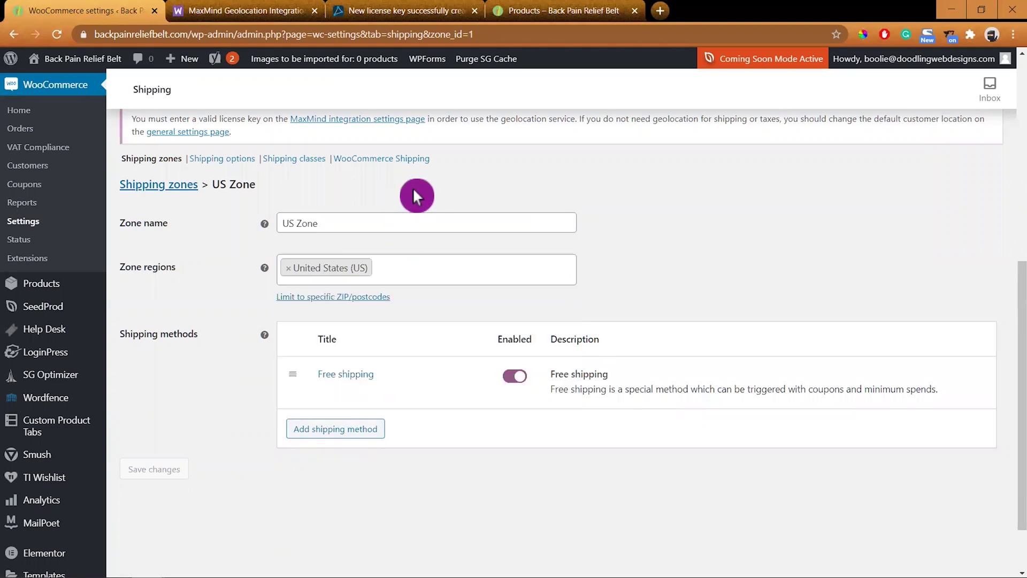
click(173, 188)
click(572, 110)
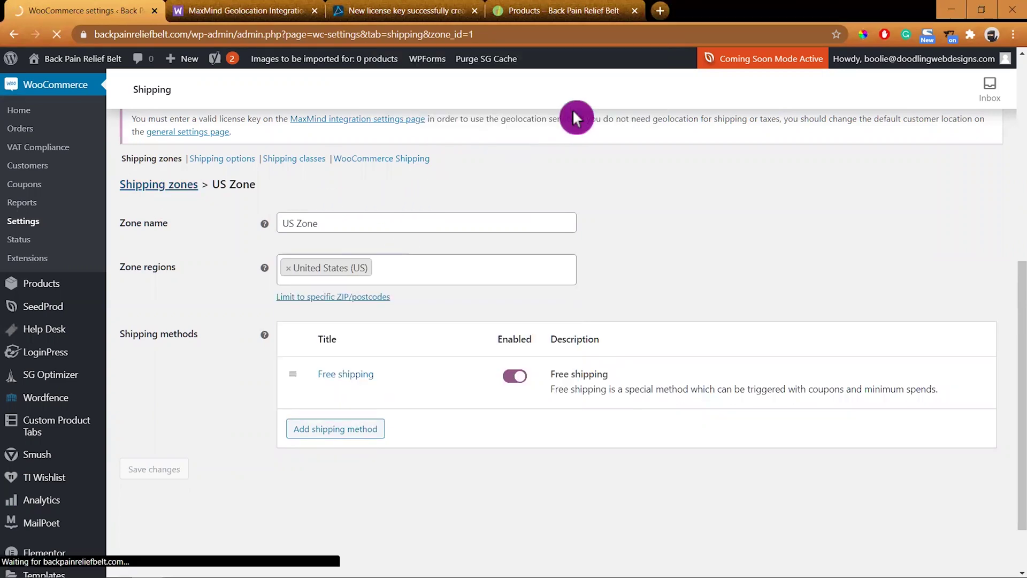
Step: Add a shipping zone named "Canada Zone" with Canada as its region
scroll(513, 374, down, 6)
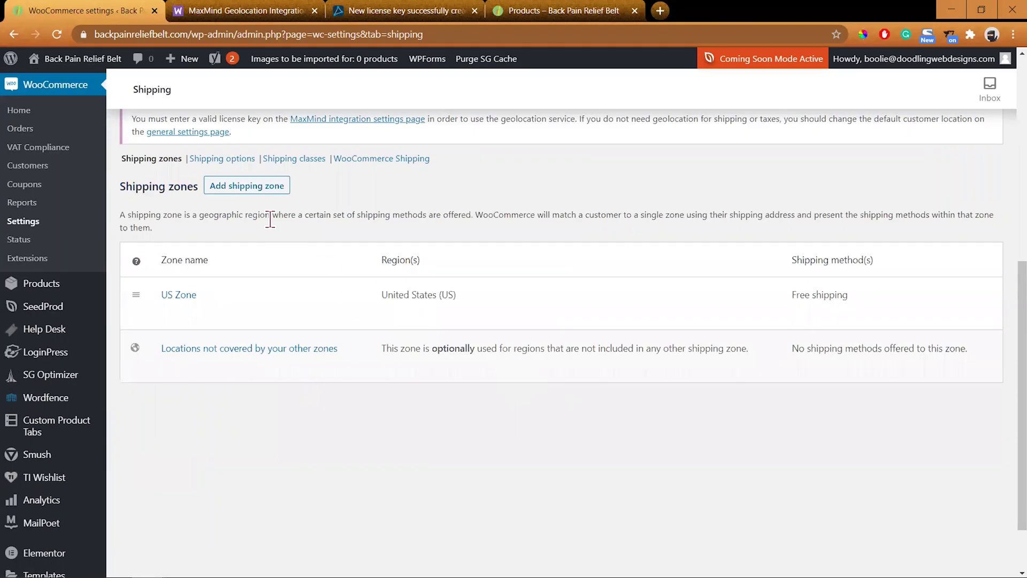
click(264, 193)
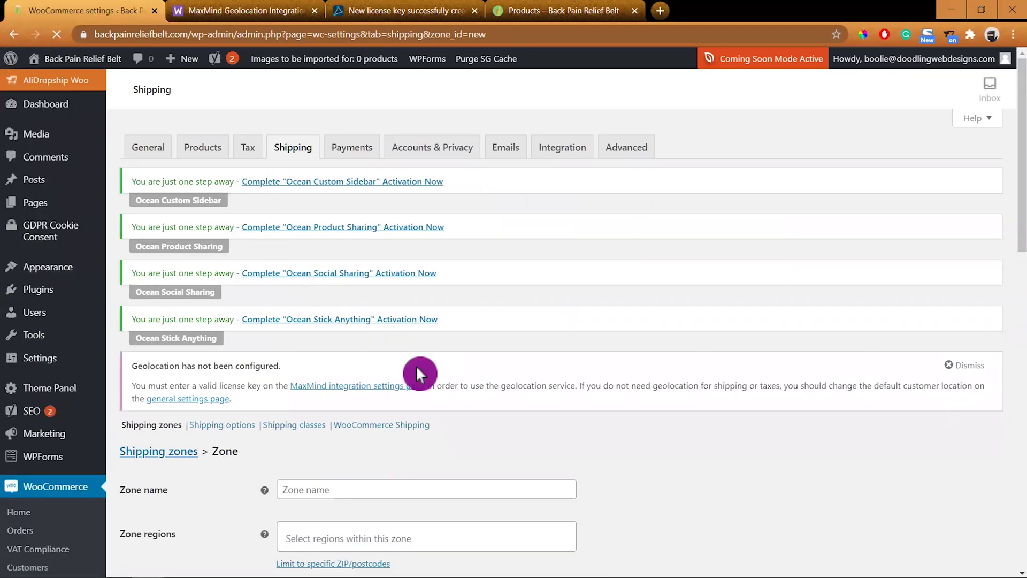
scroll(577, 399, down, 6)
click(353, 223)
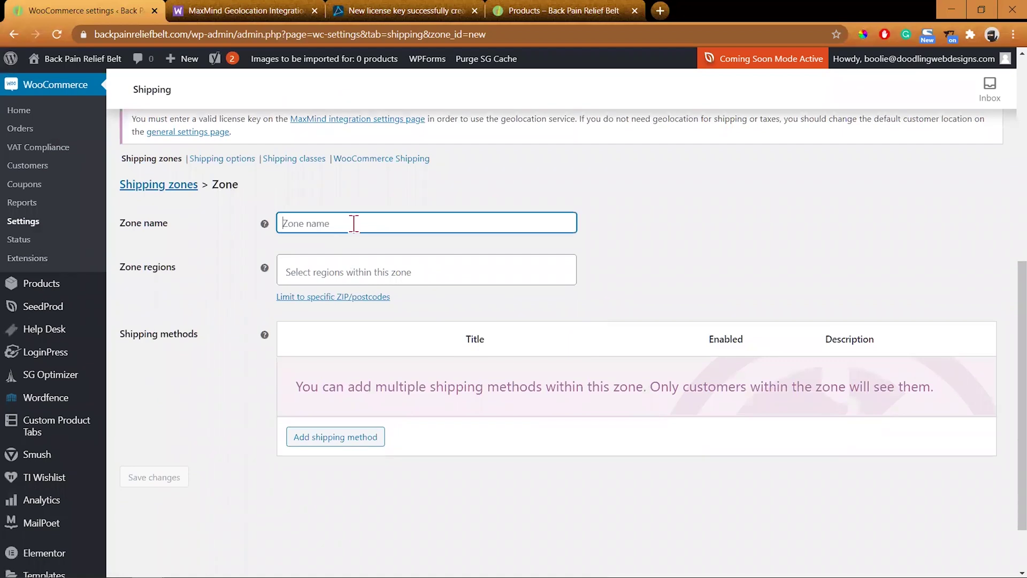
text(Canada Zone)
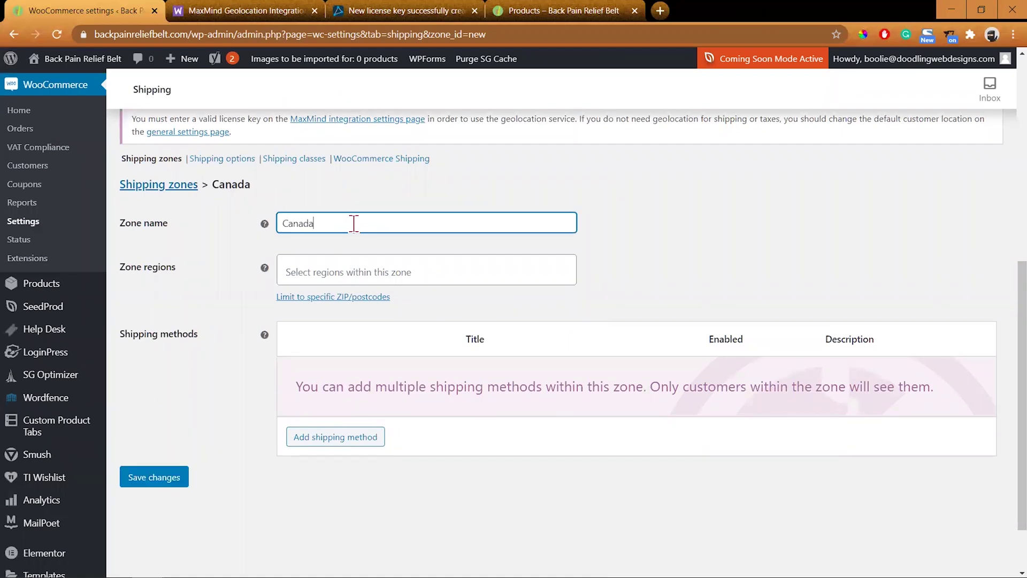
click(348, 273)
text(Canada)
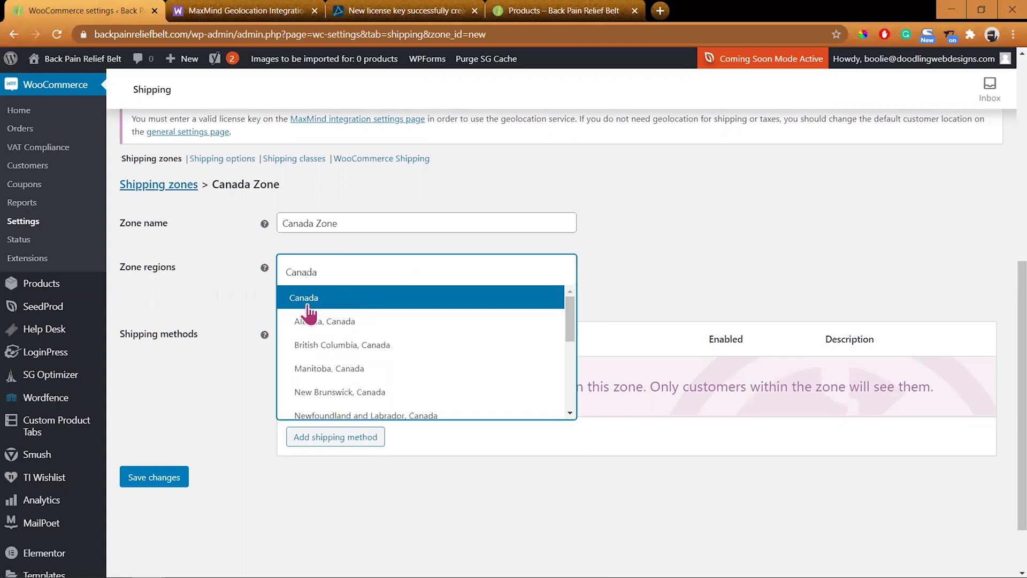
click(306, 304)
Step: Add the Free shipping method to the Canada Zone and return to the shipping zones list
click(335, 437)
click(578, 316)
click(500, 348)
click(660, 378)
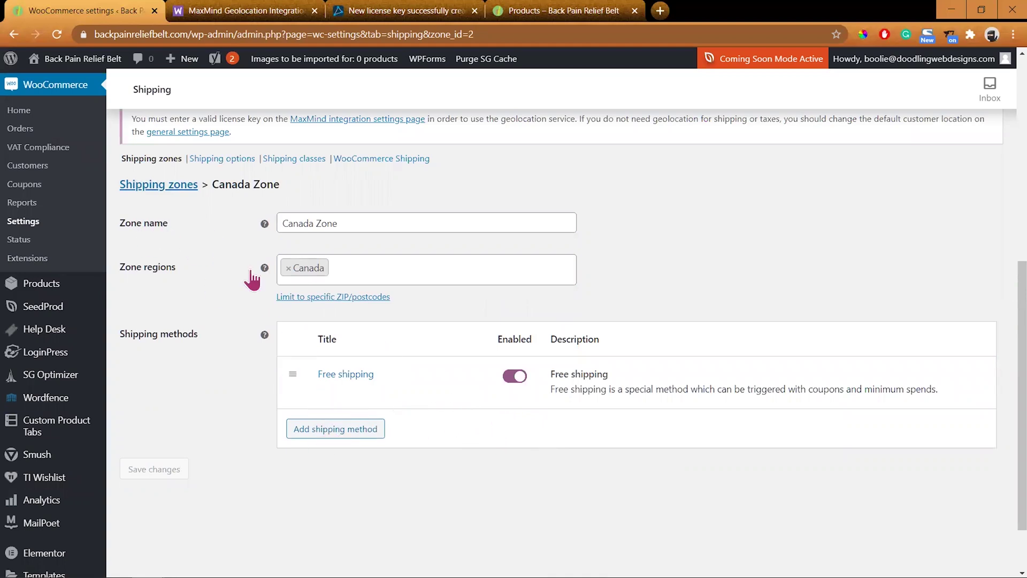
scroll(201, 242, up, 1)
click(173, 256)
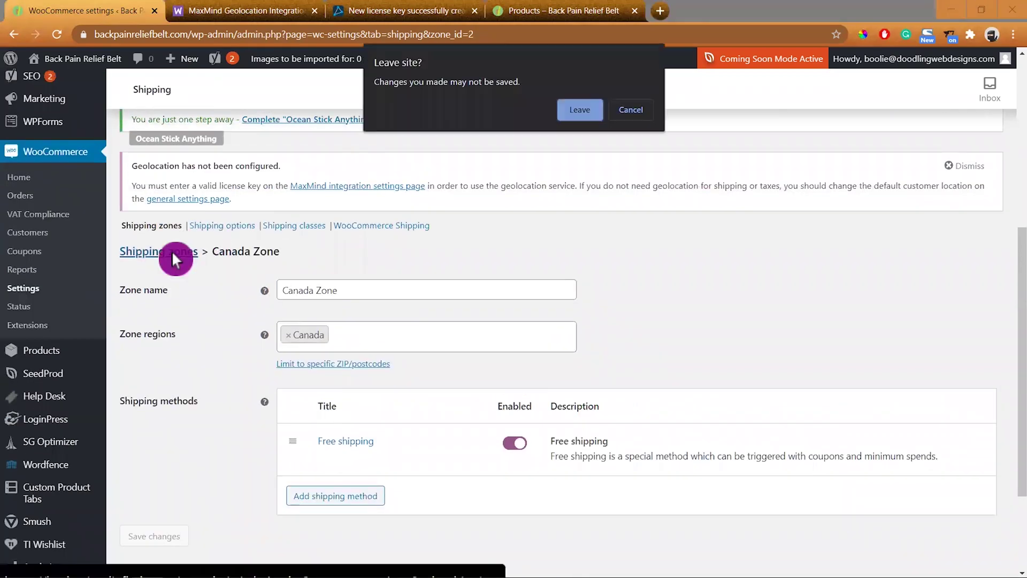
click(586, 109)
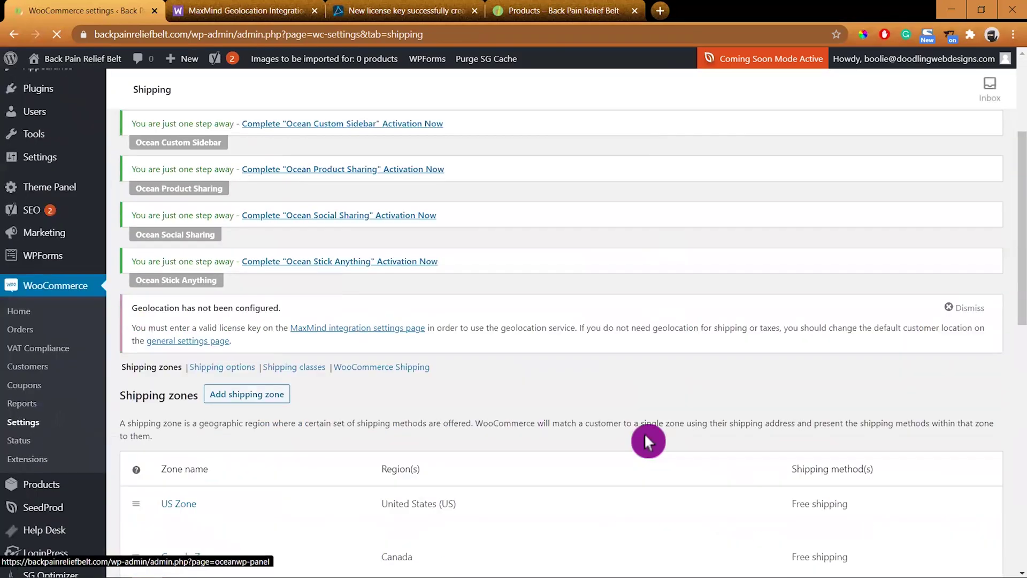
Step: Add a shipping zone named "UK Zone" with United Kingdom (UK) as its region
scroll(643, 432, down, 2)
click(244, 255)
scroll(495, 423, down, 2)
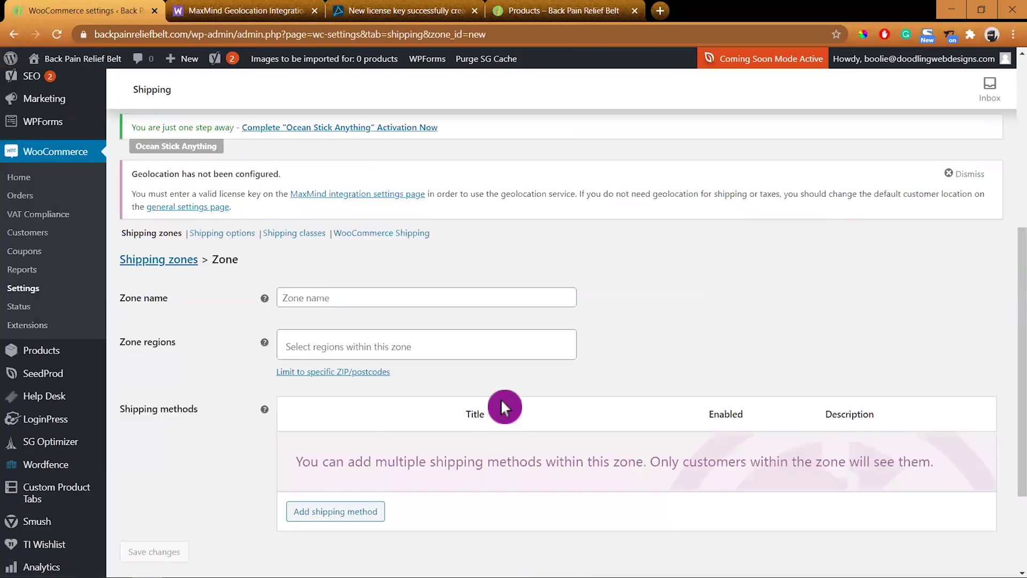
click(385, 289)
text(UK Zone)
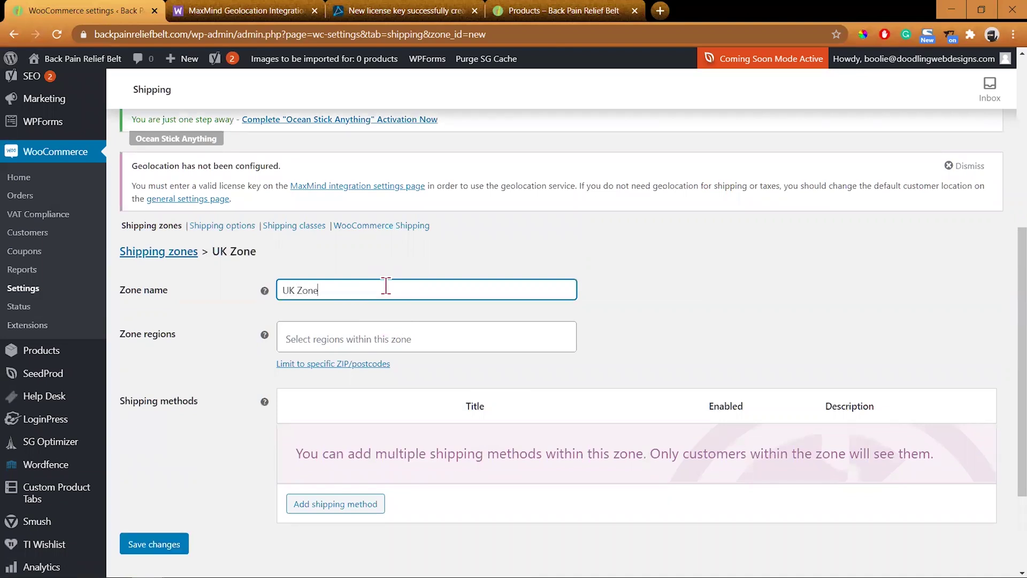
click(343, 336)
text(united kingd)
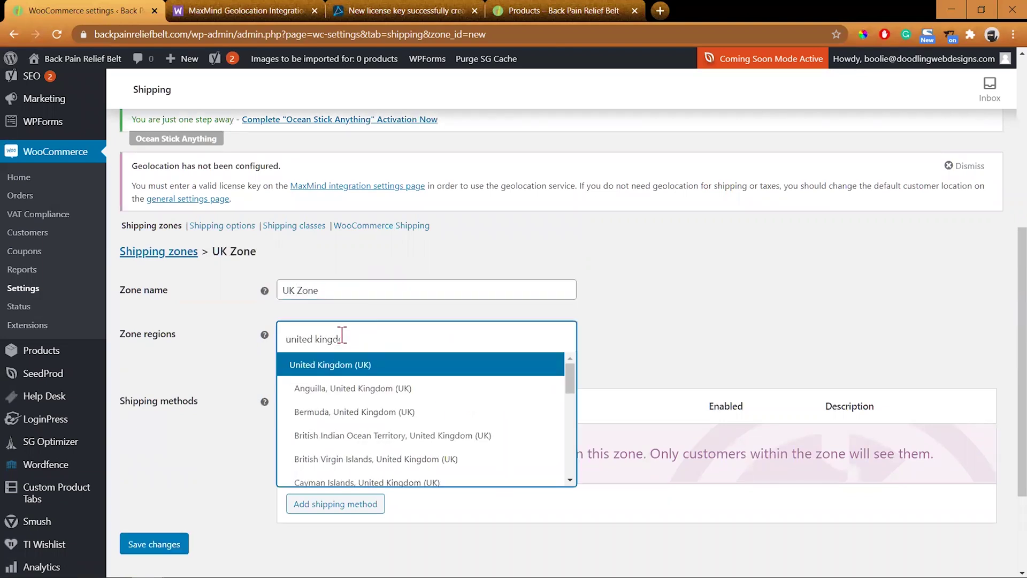
click(377, 366)
Step: Add the Free shipping method to the UK Zone and return to the shipping zones list
click(324, 505)
click(537, 325)
click(556, 347)
click(666, 378)
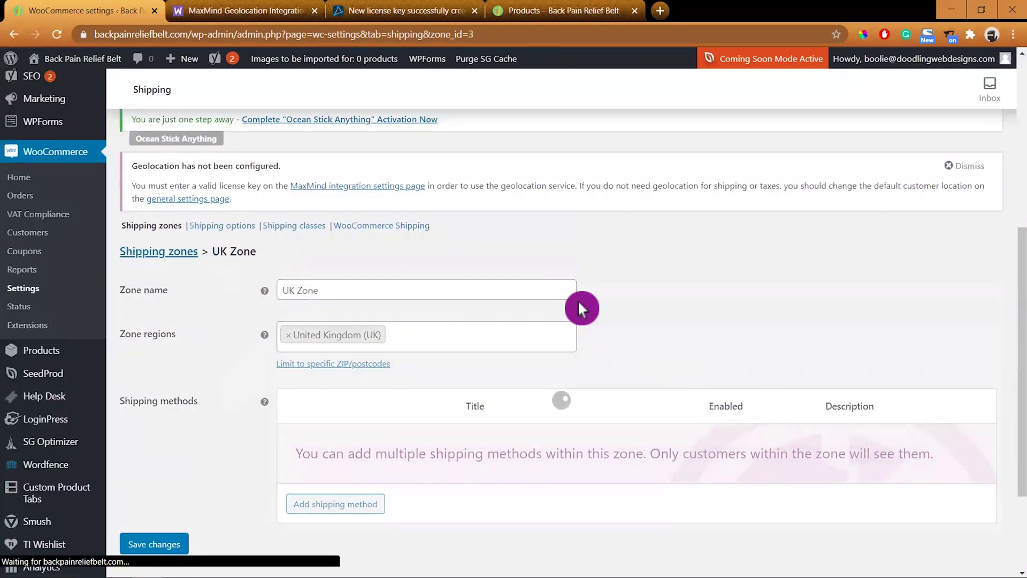
scroll(562, 324, down, 1)
scroll(229, 248, up, 1)
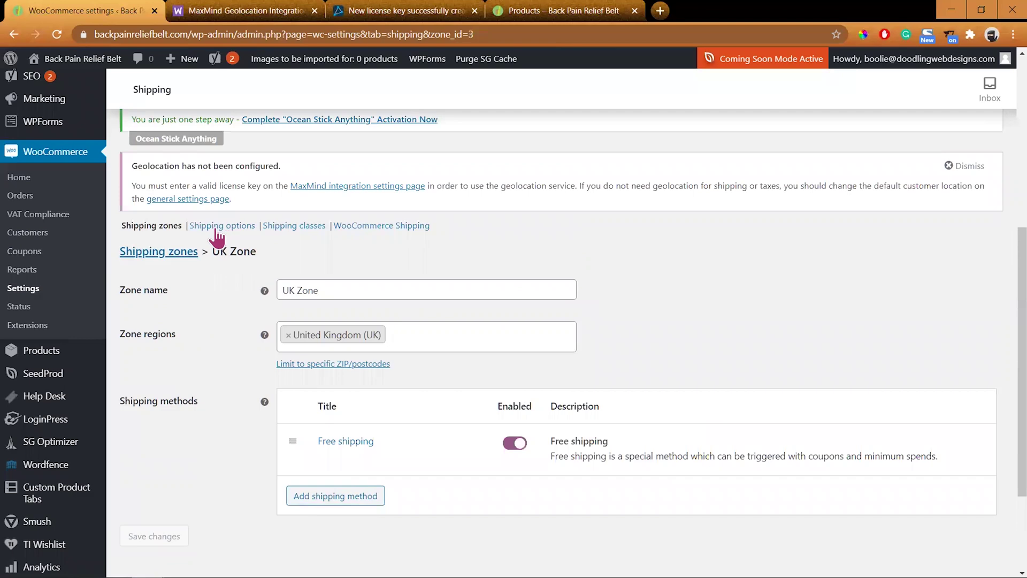
click(181, 253)
click(579, 123)
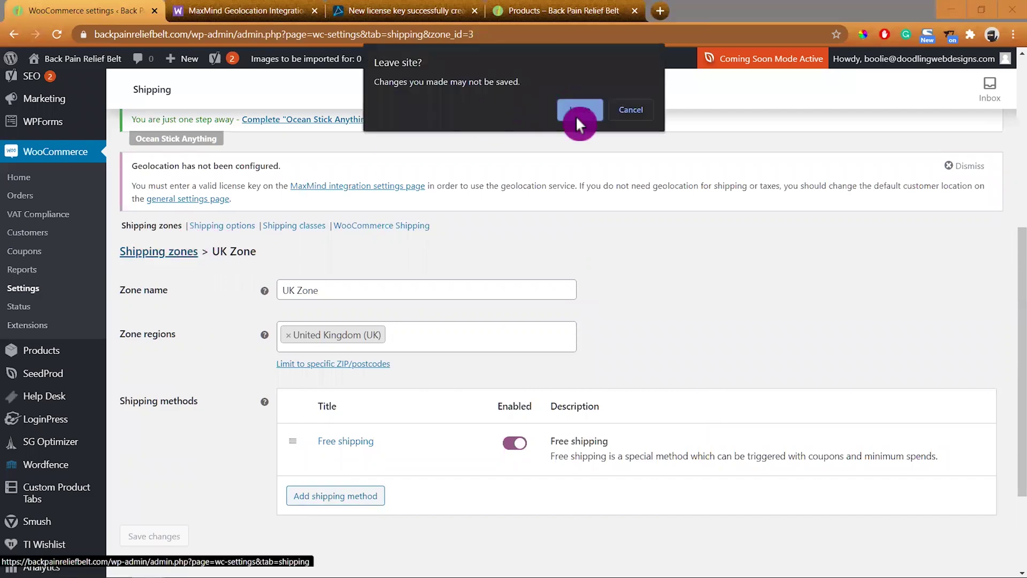
Step: Start another new shipping zone from the shipping zones list
scroll(519, 393, down, 6)
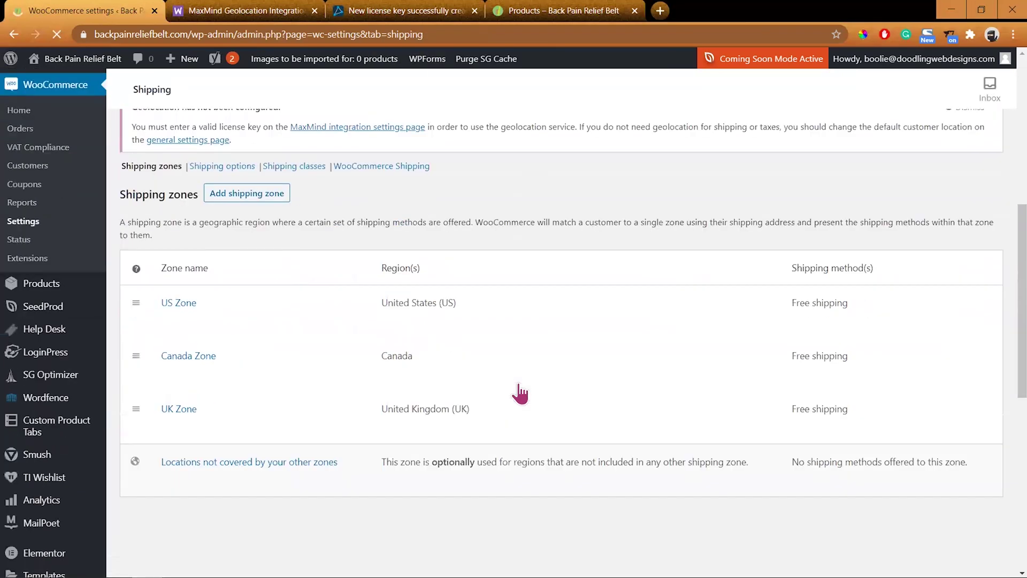
click(241, 193)
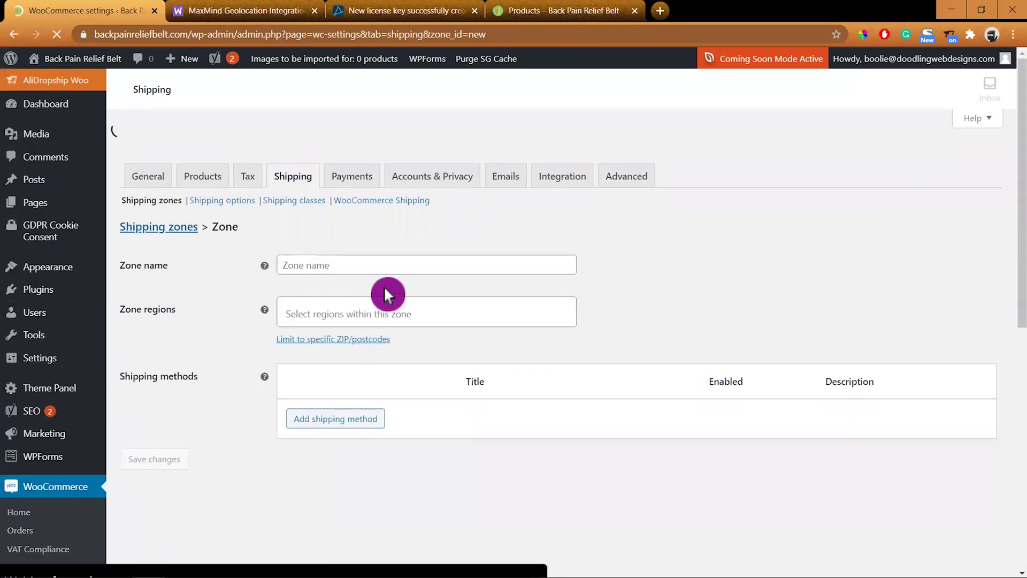
scroll(434, 303, down, 4)
click(406, 289)
text(Wordwide)
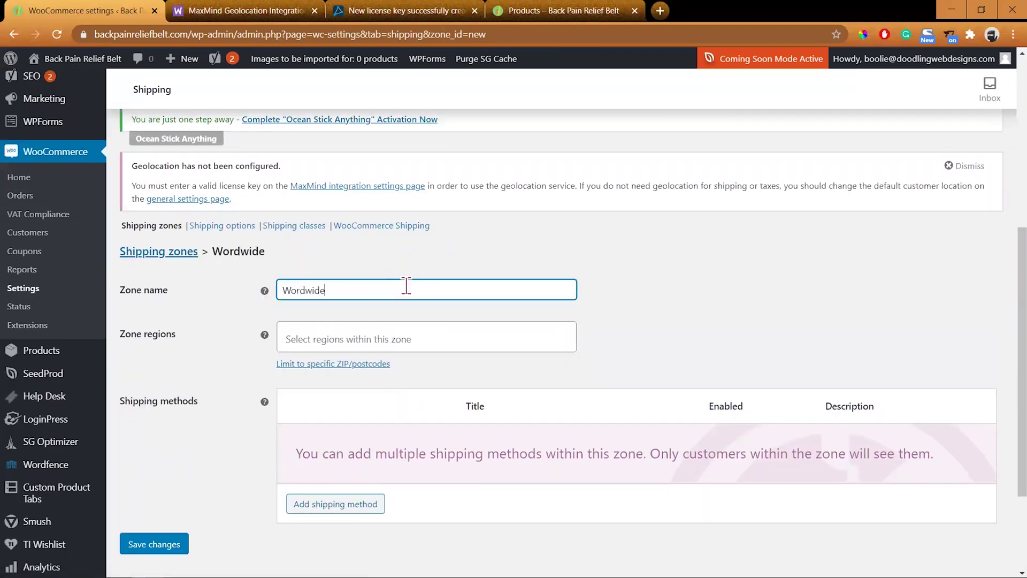
click(301, 290)
text(l)
click(337, 342)
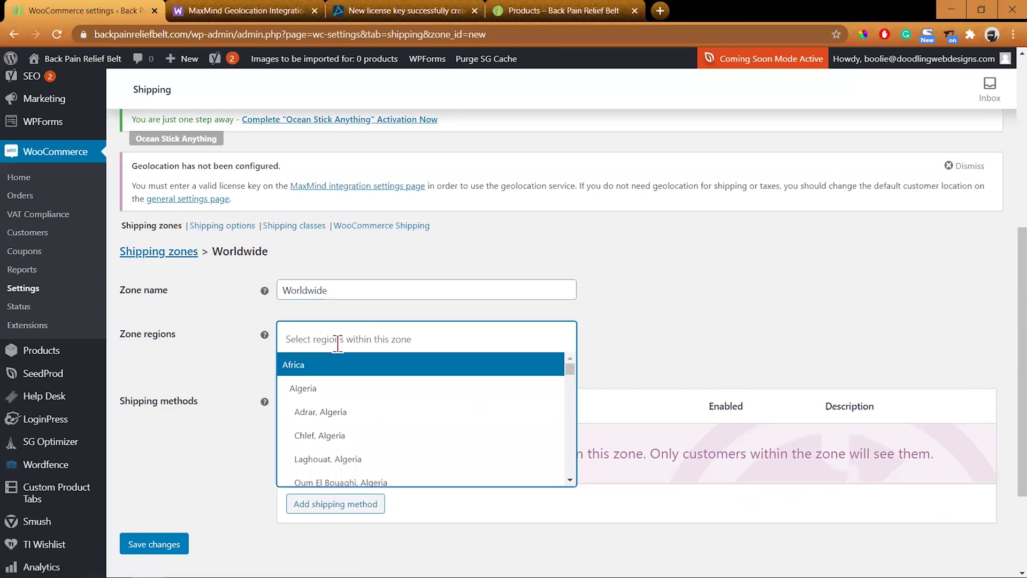
text(wo)
key(BackSpace)
key(BackSpace)
Step: Name the new shipping zone "Australia Zone" and choose Australia as its region
drag(337, 291, 266, 296)
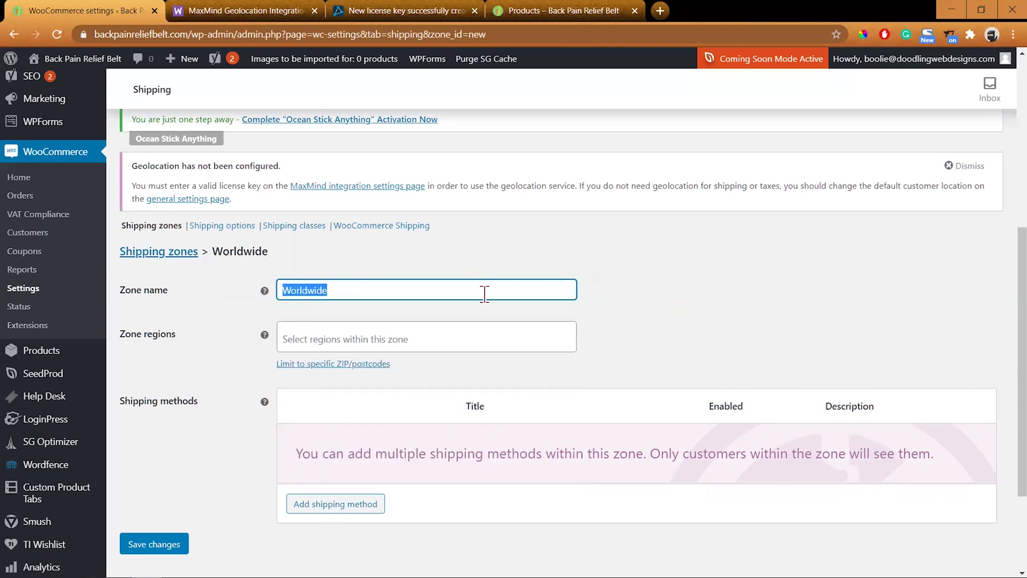
text(Aust)
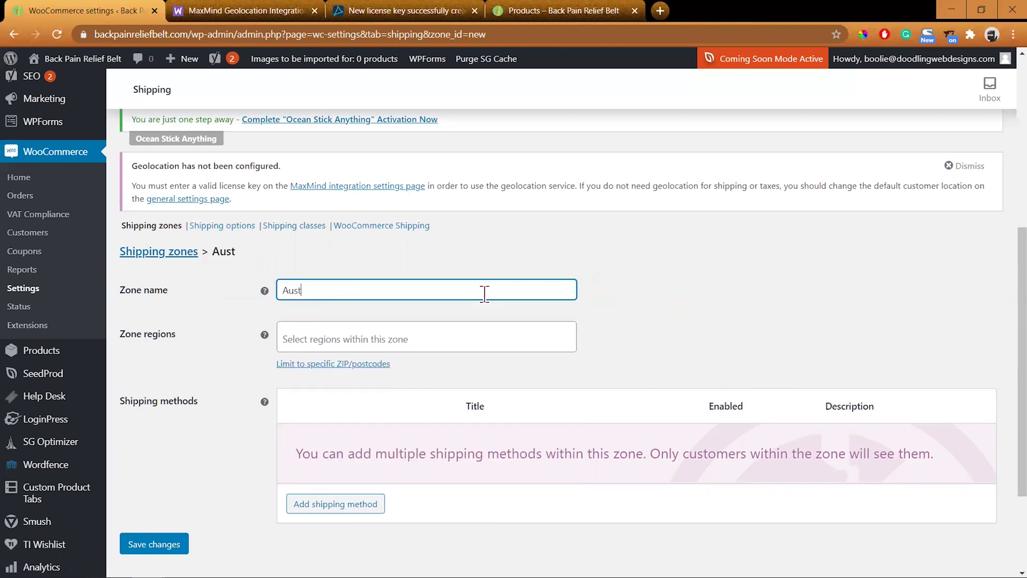
text(ralia Zone)
click(461, 337)
text(Austra)
click(312, 369)
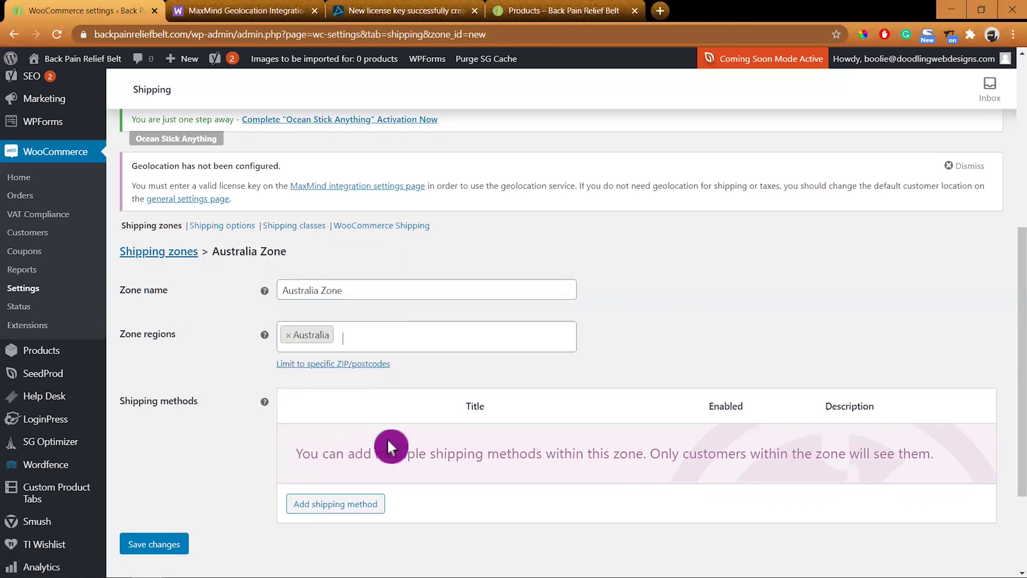
Step: Add the Flat rate shipping method to the Australia Zone
click(331, 514)
click(559, 320)
click(518, 334)
click(657, 377)
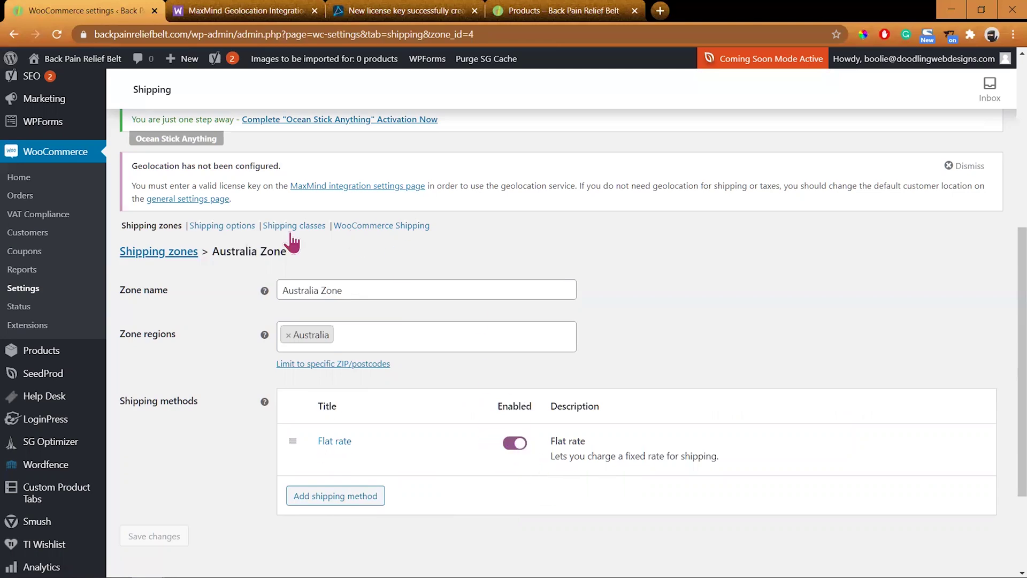
Step: Leave the Australia Zone for the shipping options and review the calculation, shipping destination and debug mode settings
click(241, 229)
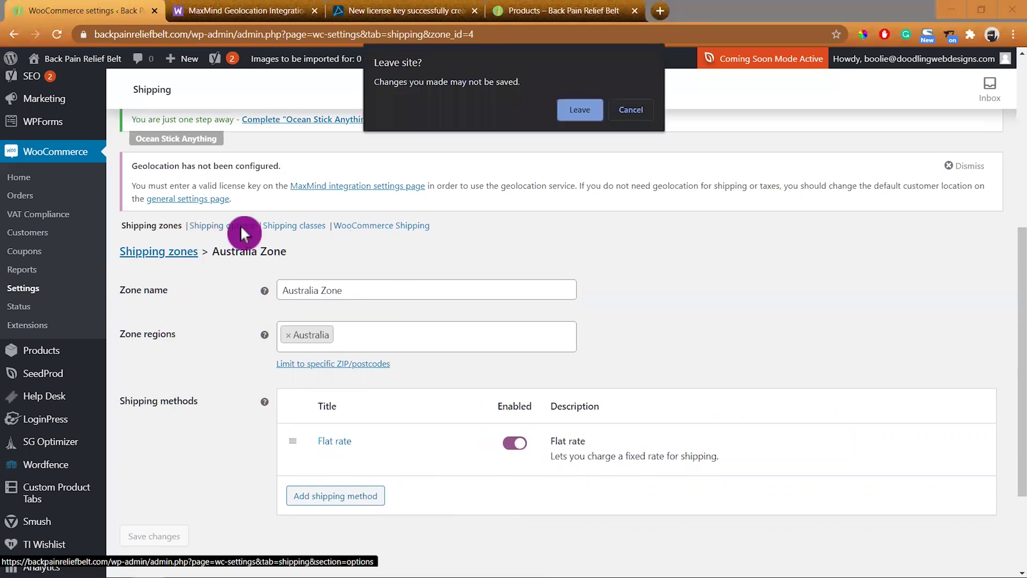
click(580, 111)
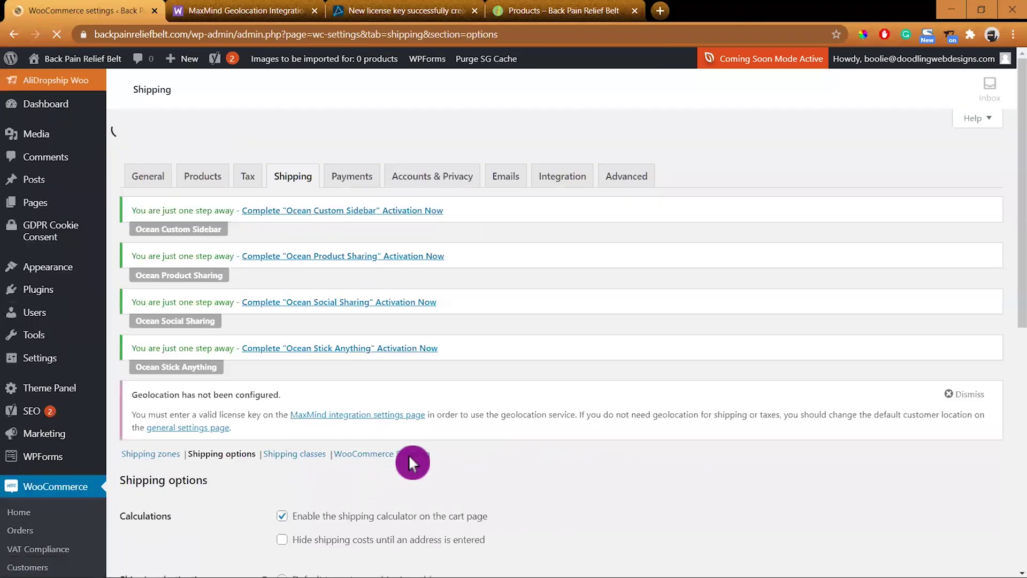
scroll(597, 480, down, 4)
scroll(608, 480, down, 1)
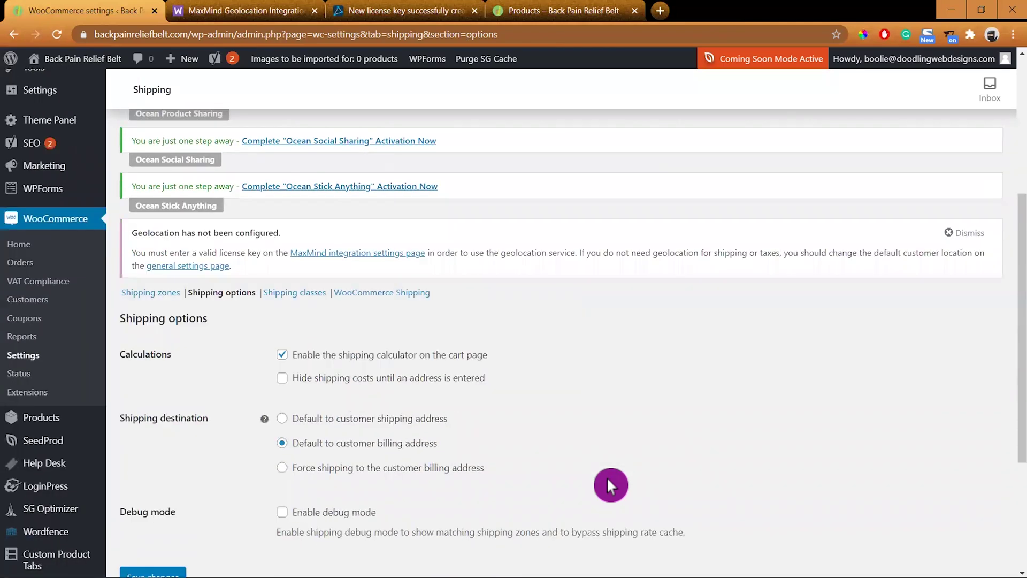
Step: Set the shipping destination to default to the customer shipping address and save the shipping options
scroll(609, 481, down, 1)
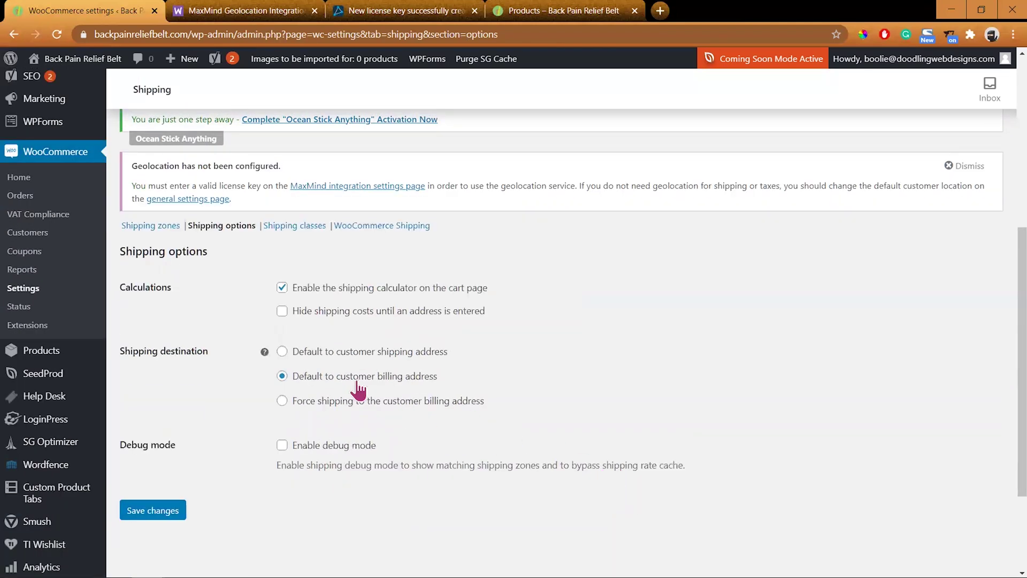
click(281, 352)
click(163, 511)
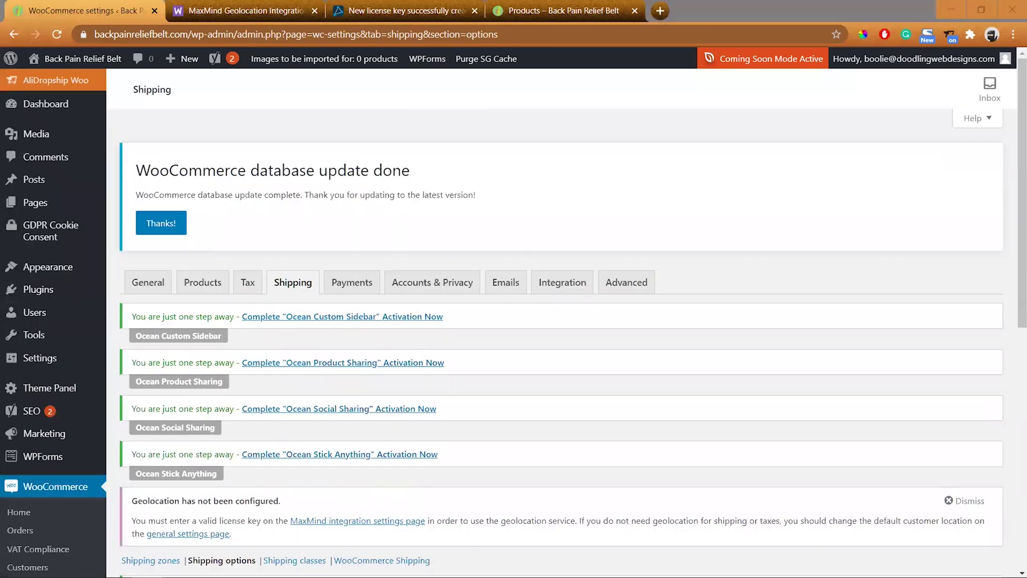
Step: Enable hiding shipping costs until an address is entered and save the shipping options
scroll(540, 407, down, 6)
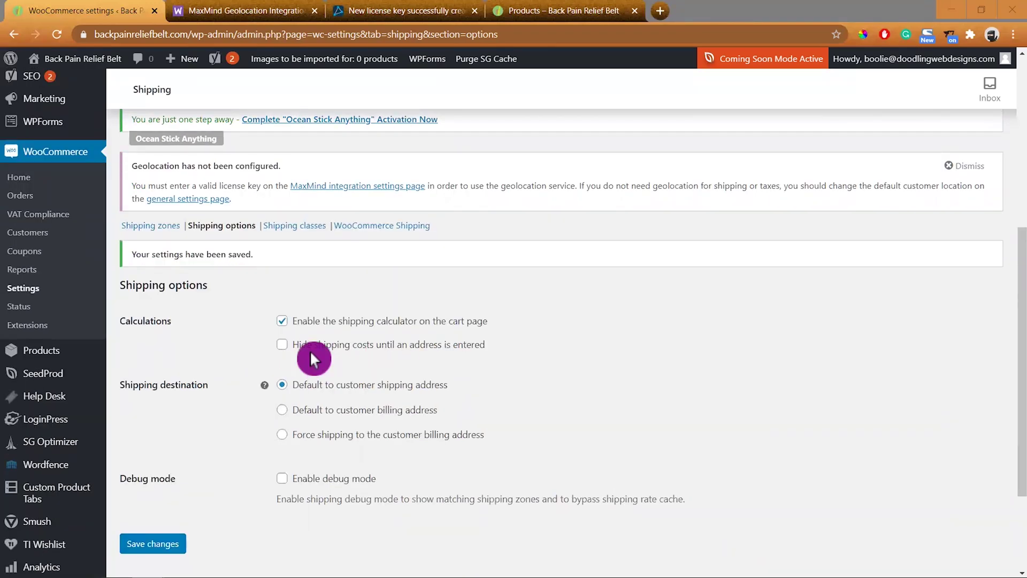
click(282, 344)
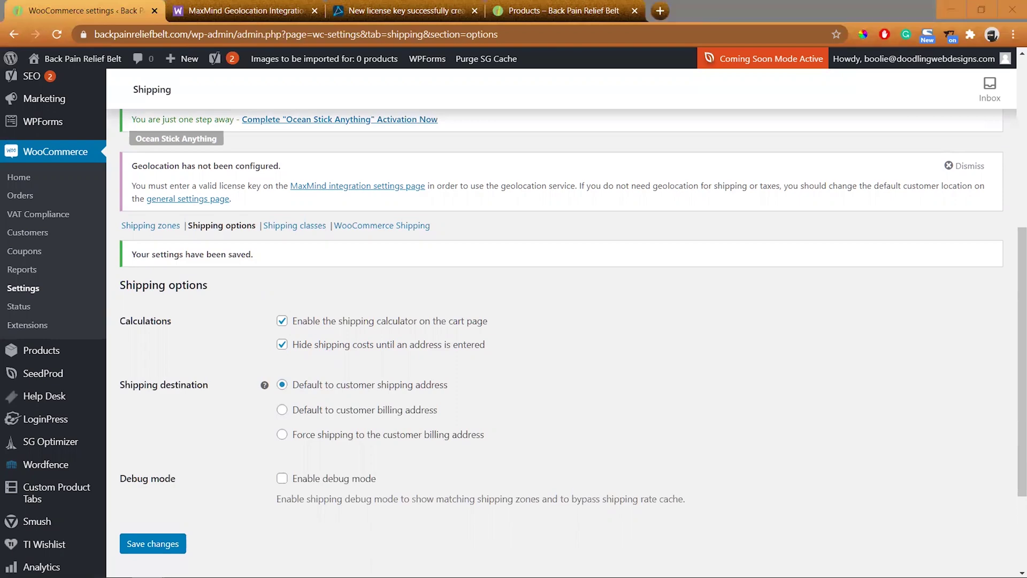
click(153, 544)
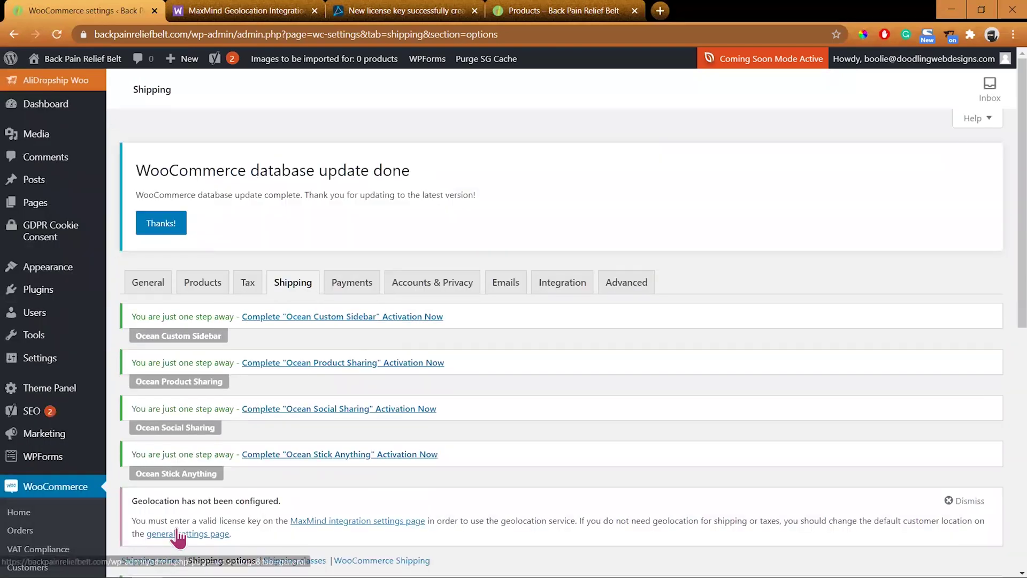
Step: Review the shipping classes and the WooCommerce Shipping label, payment and packaging settings, returning to the shipping classes
scroll(545, 478, down, 5)
scroll(546, 481, down, 1)
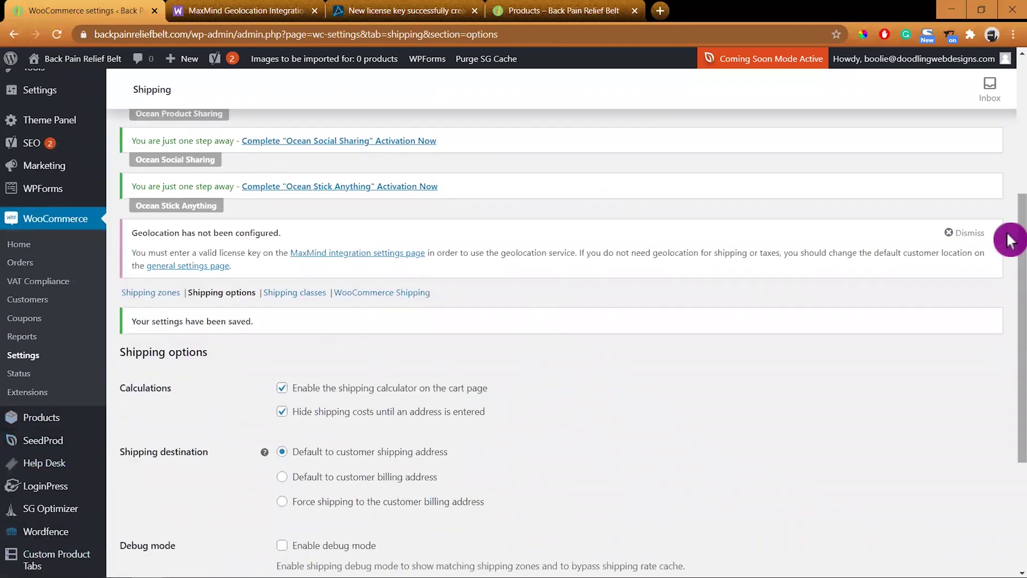
click(313, 297)
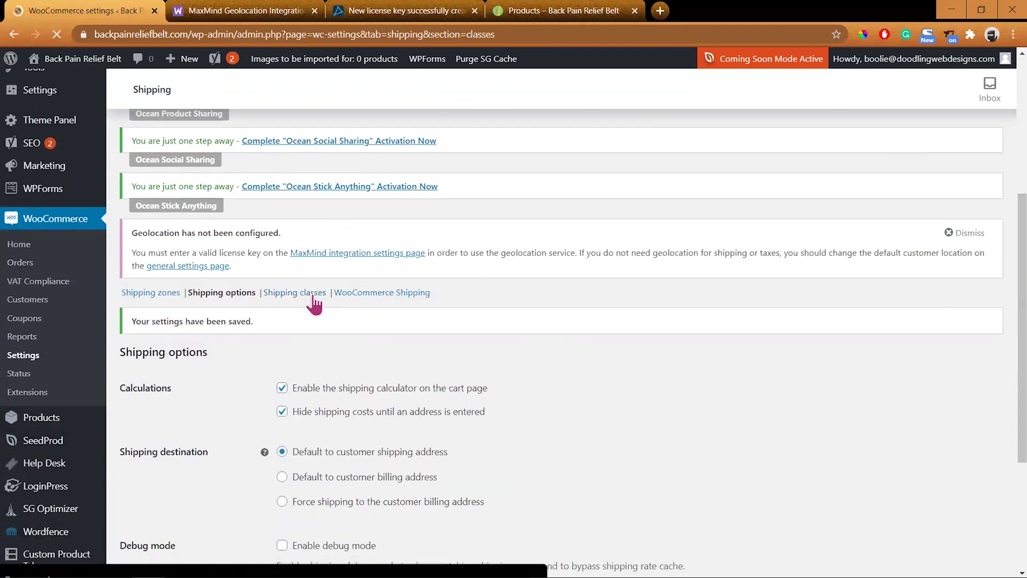
scroll(685, 450, down, 3)
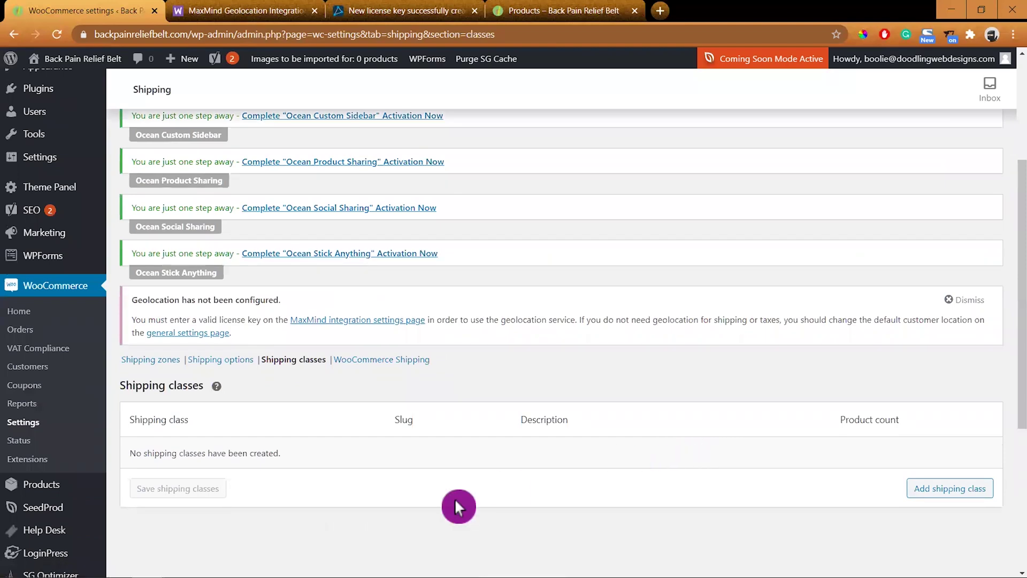
click(411, 362)
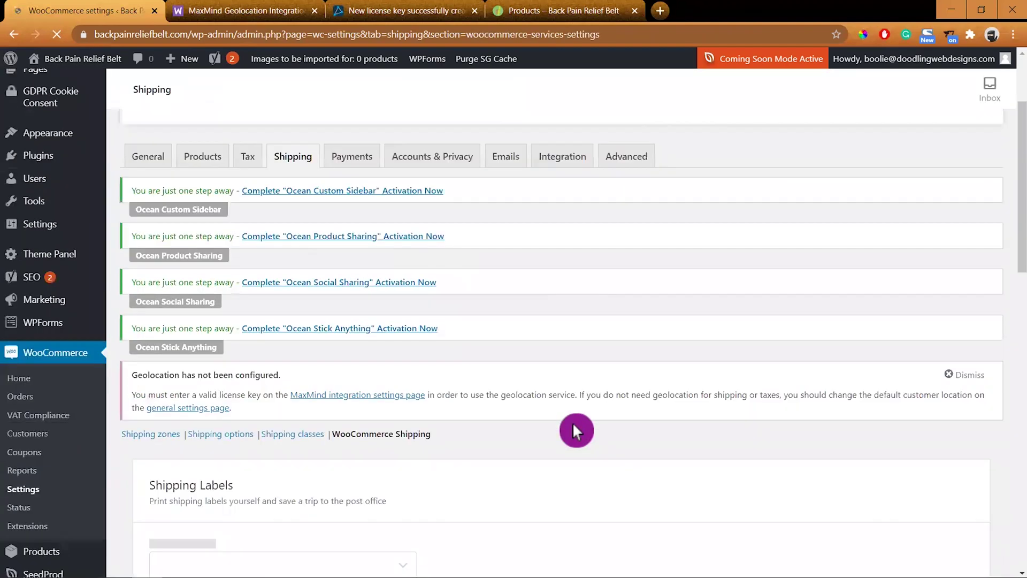
scroll(431, 407, down, 3)
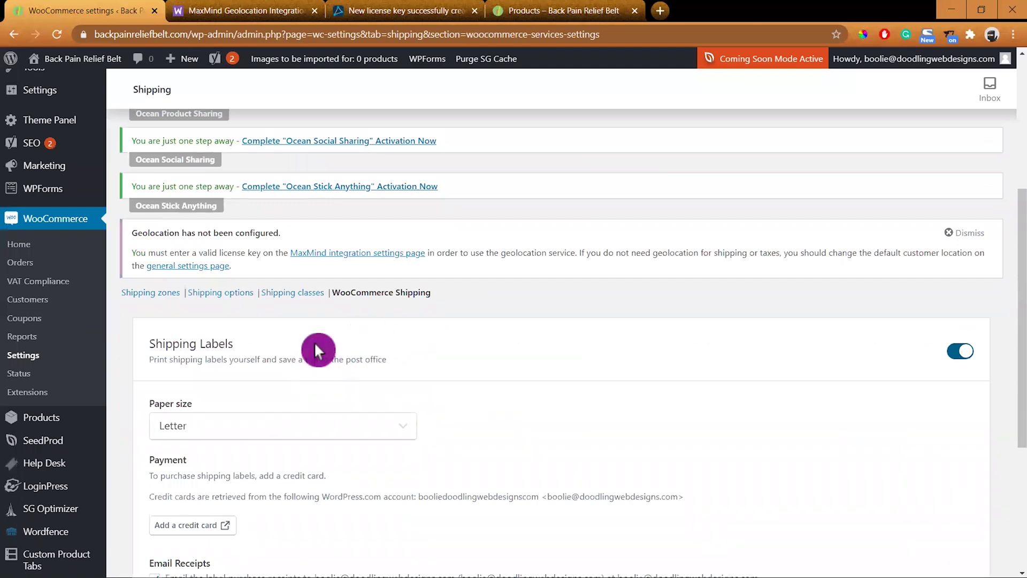
scroll(451, 355, down, 3)
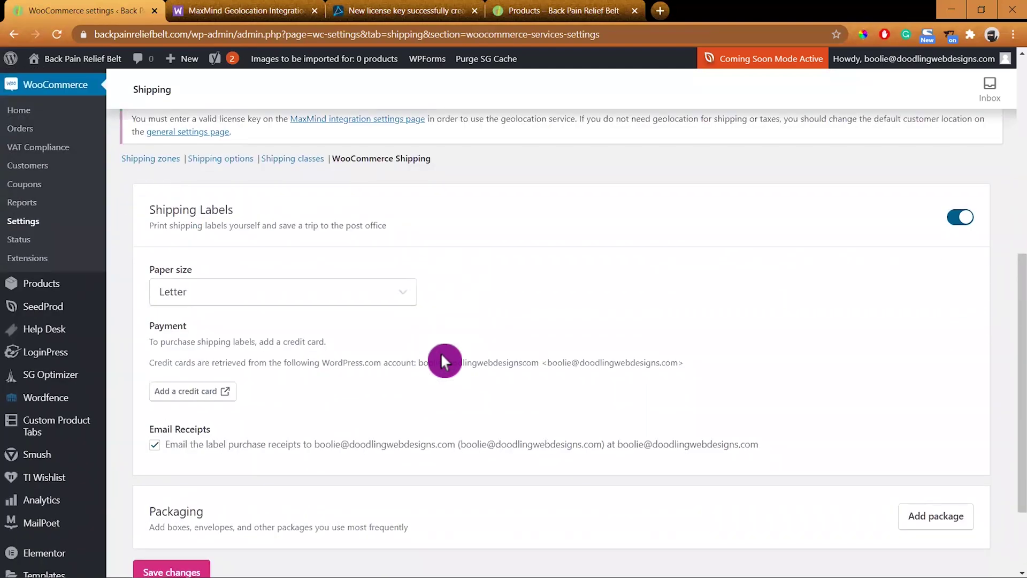
scroll(442, 356, down, 3)
scroll(442, 355, up, 10)
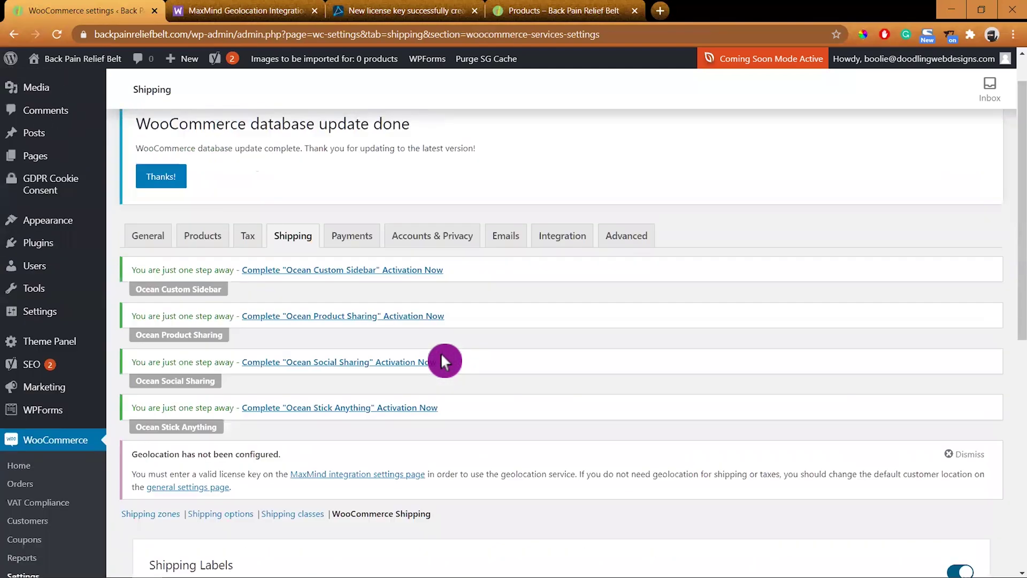
scroll(442, 355, down, 3)
scroll(442, 355, down, 1)
click(282, 316)
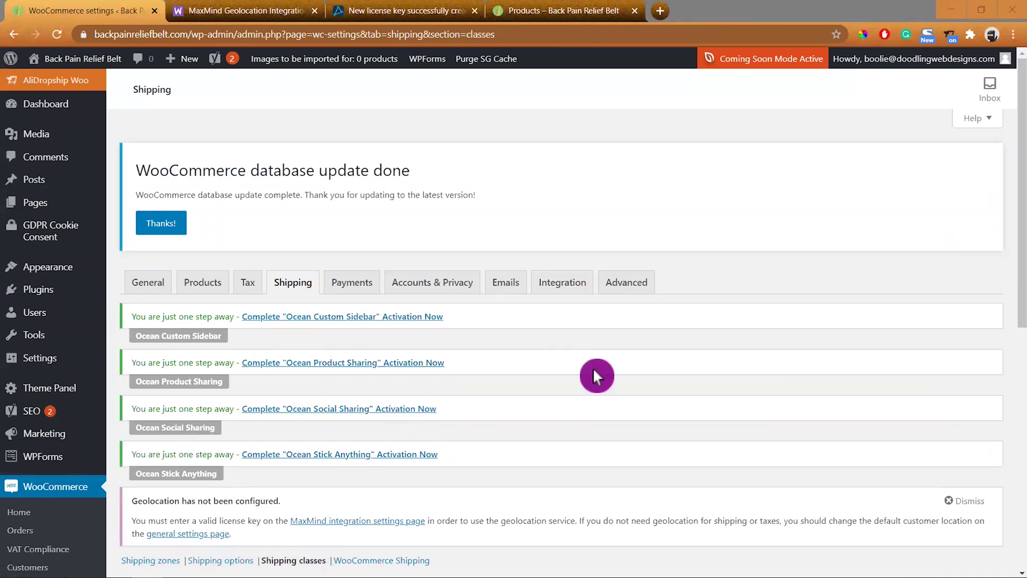
scroll(621, 412, down, 5)
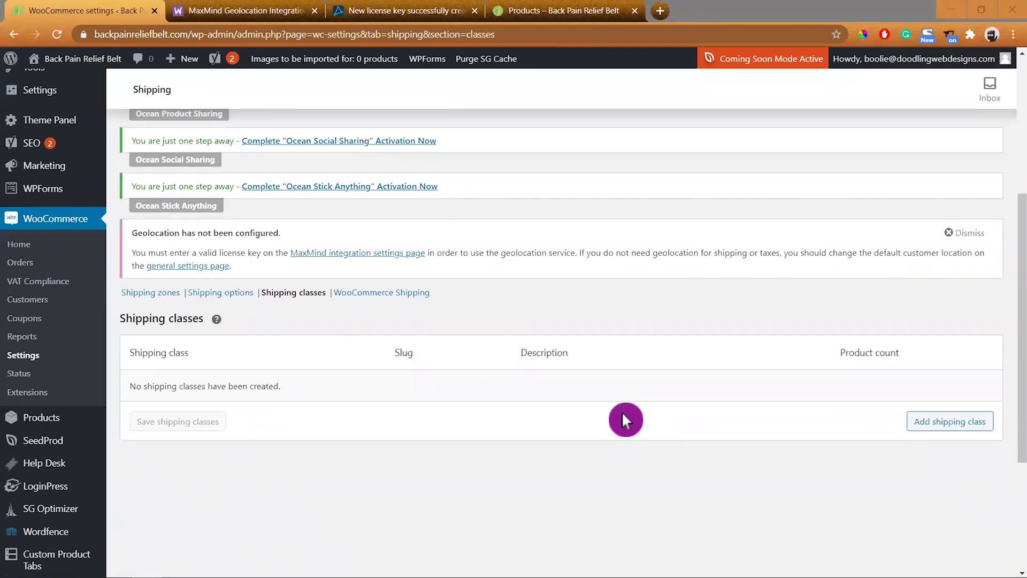
Step: Add a blank shipping class row and dismiss the geolocation notice, leaving the page without saving the row
click(931, 421)
click(355, 390)
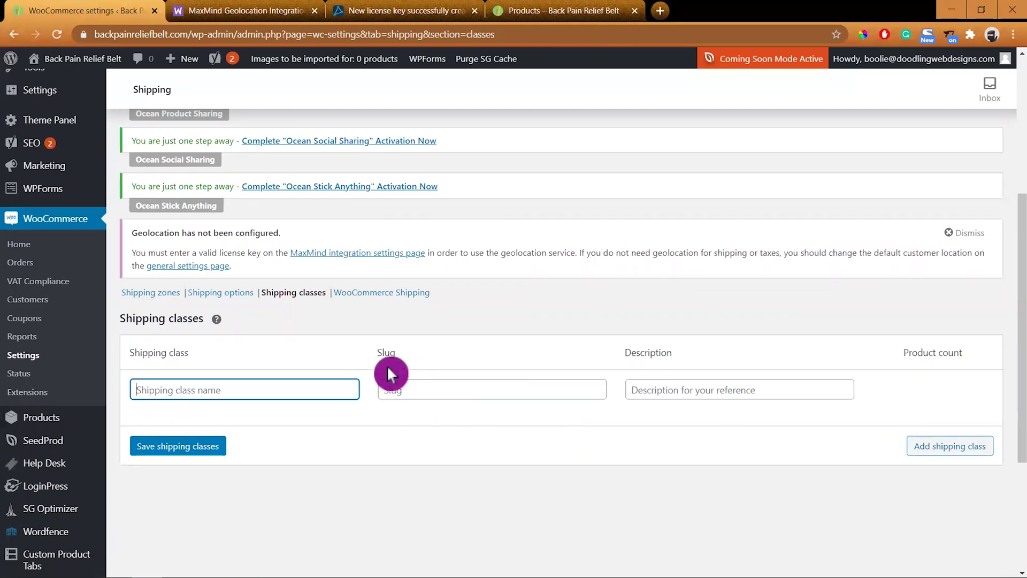
scroll(389, 369, up, 3)
click(963, 368)
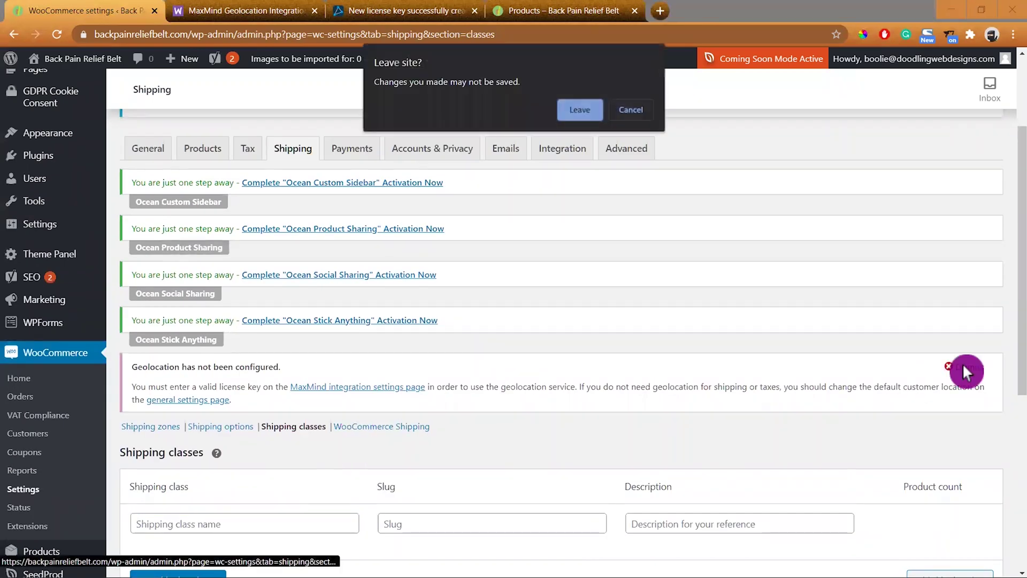
click(588, 111)
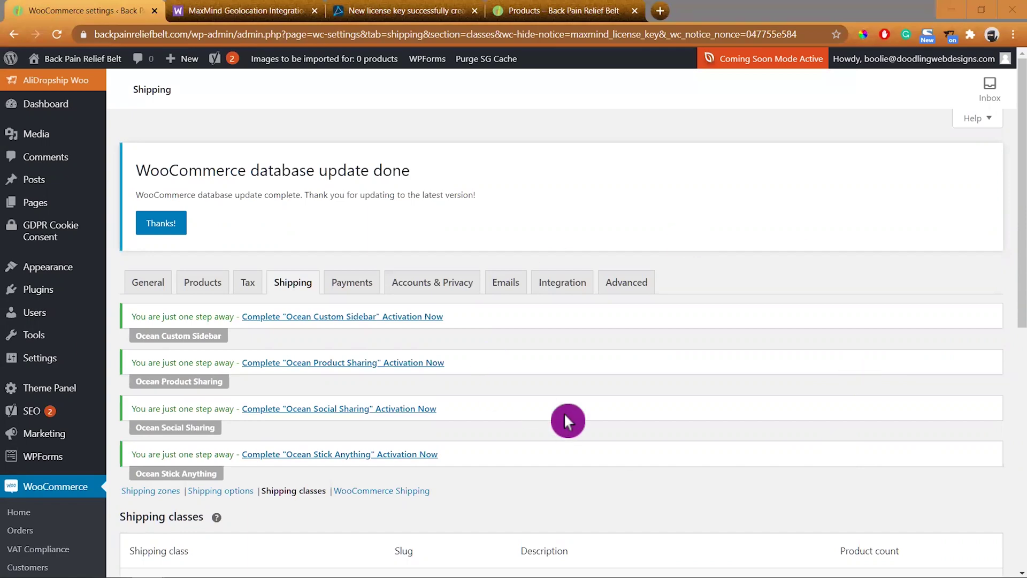
Step: Review the store's general settings, including the store address, selling and customer locations, taxes, coupons and currency options
scroll(512, 374, down, 5)
scroll(504, 374, up, 4)
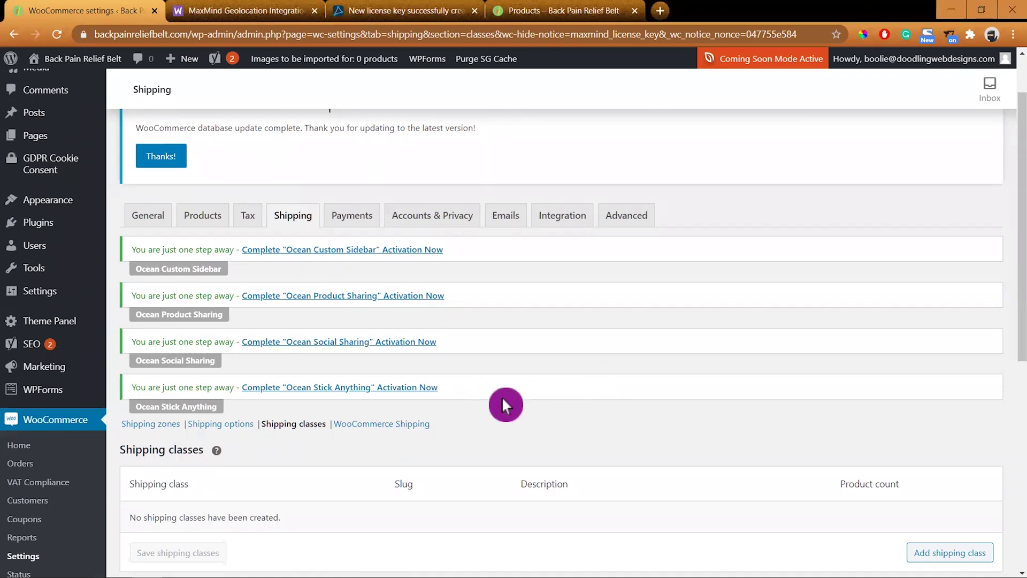
scroll(501, 399, down, 1)
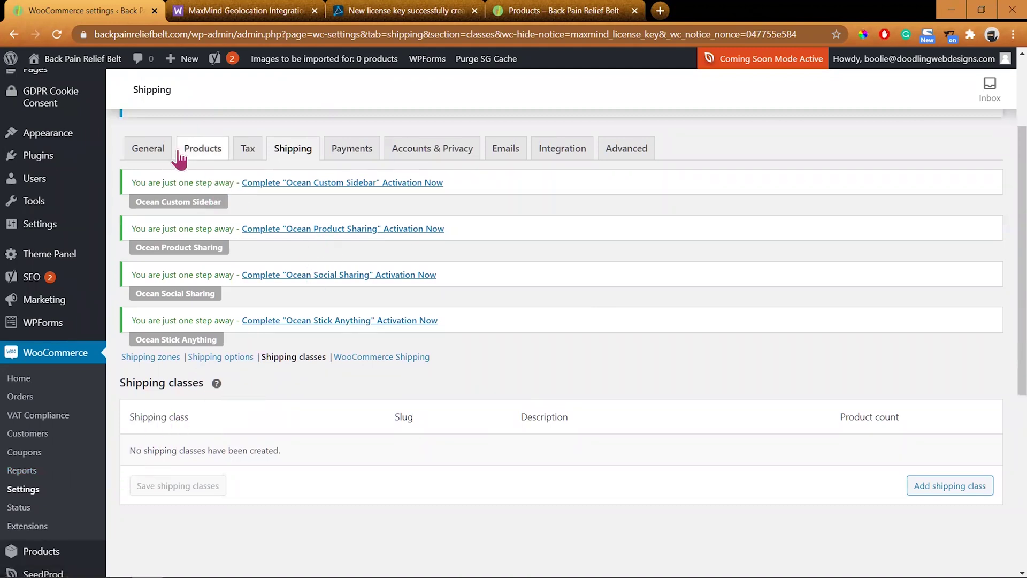
click(151, 154)
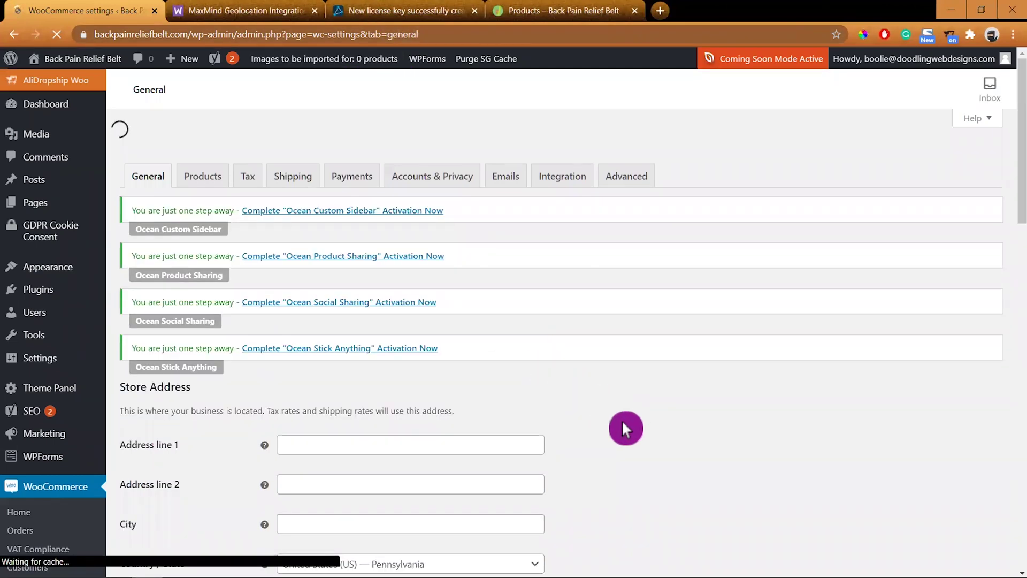
scroll(621, 428, down, 3)
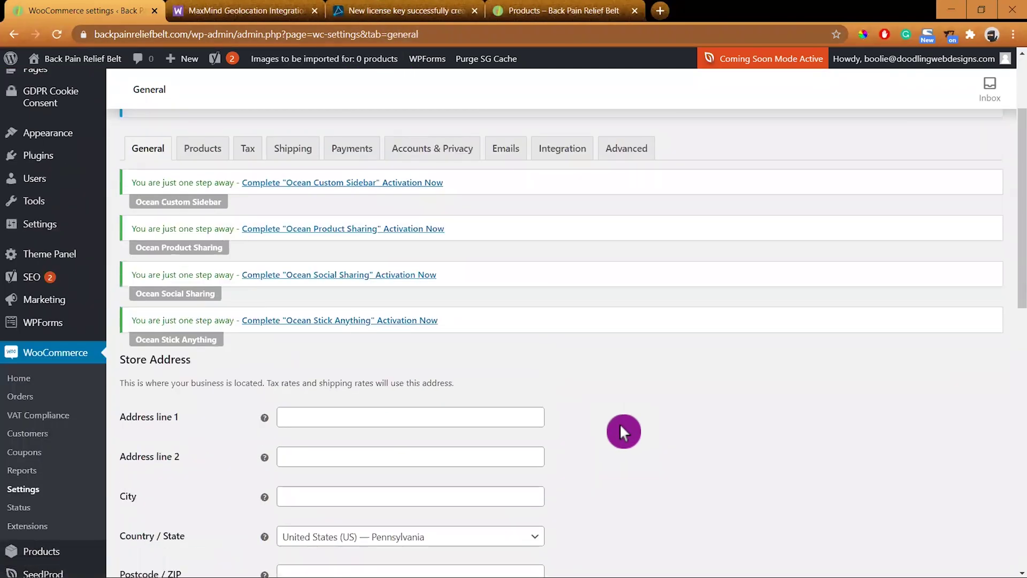
scroll(620, 425, down, 6)
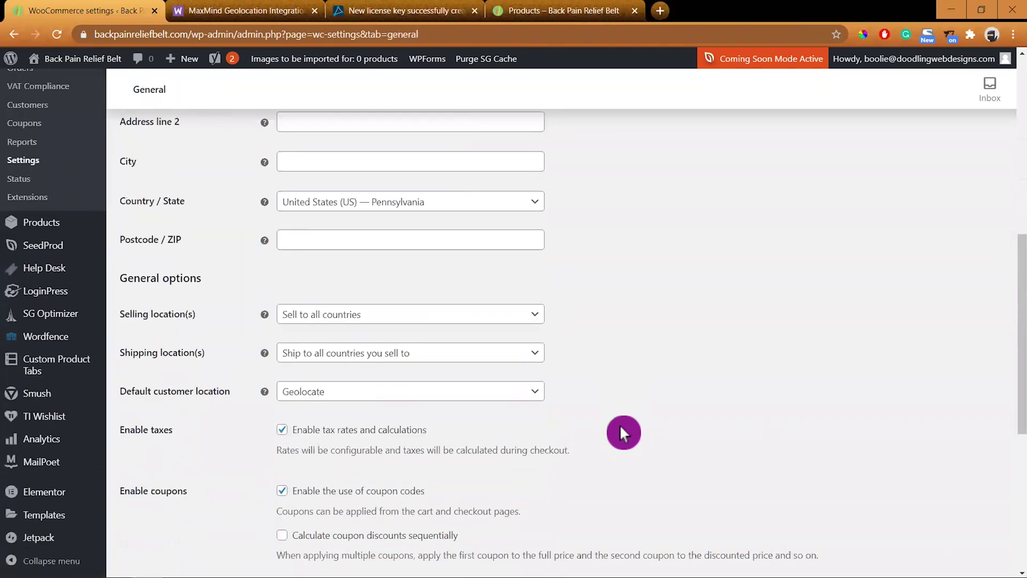
scroll(620, 428, down, 5)
click(620, 427)
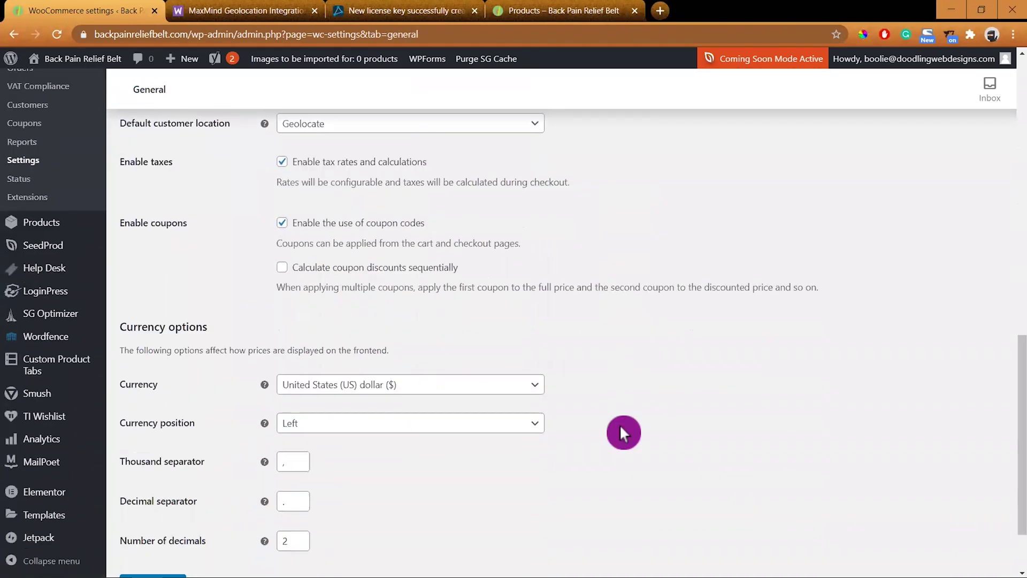
scroll(620, 425, up, 10)
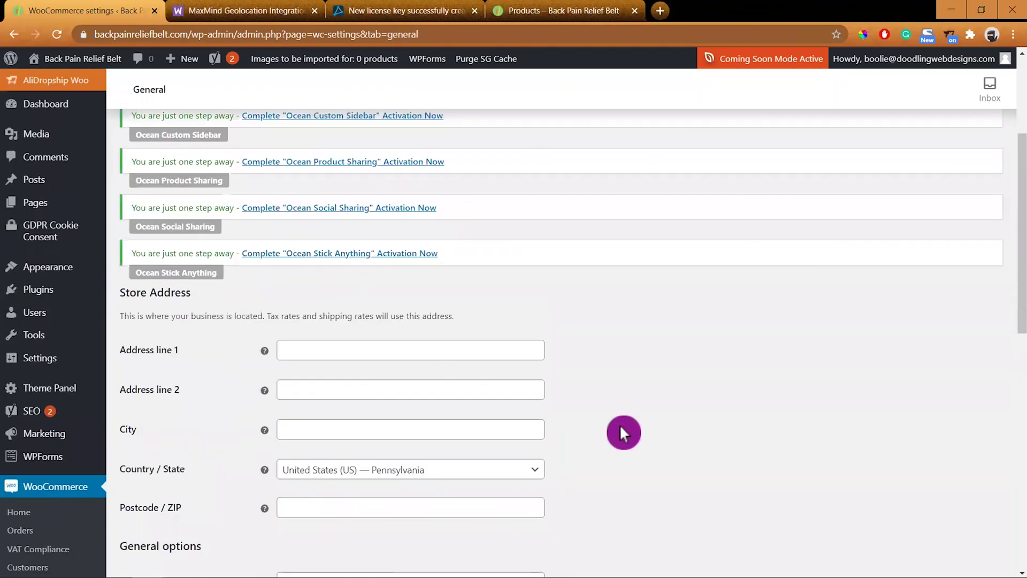
scroll(619, 424, up, 3)
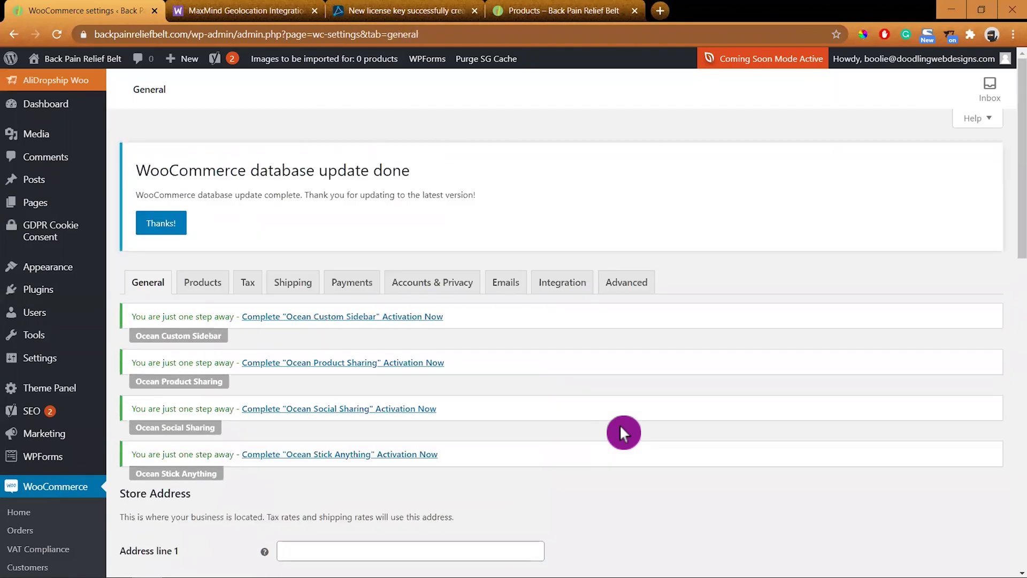
Step: Open the integration settings and make the empty MaxMind License Key field ready for entry
click(568, 288)
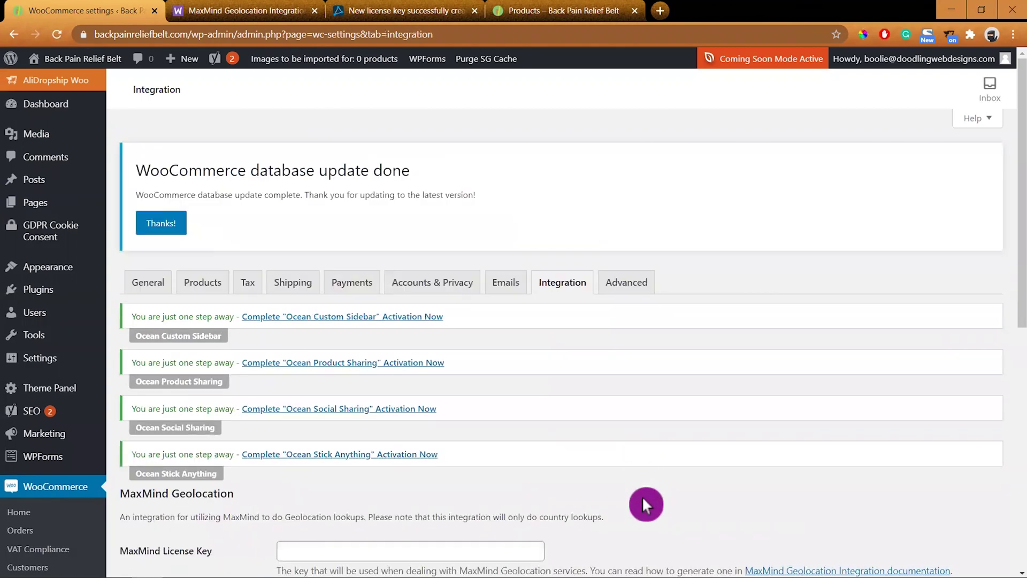
scroll(642, 497, down, 4)
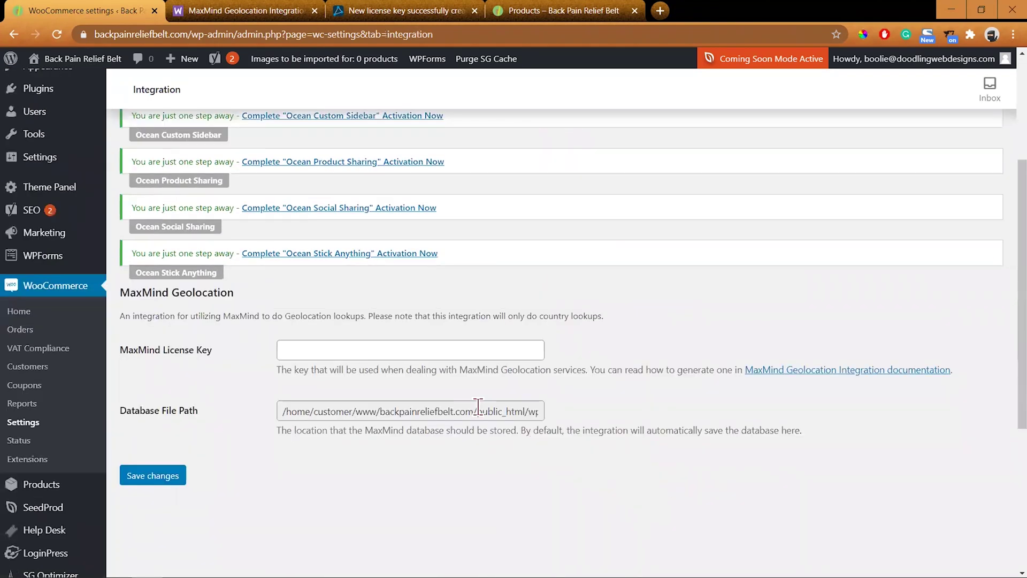
click(374, 350)
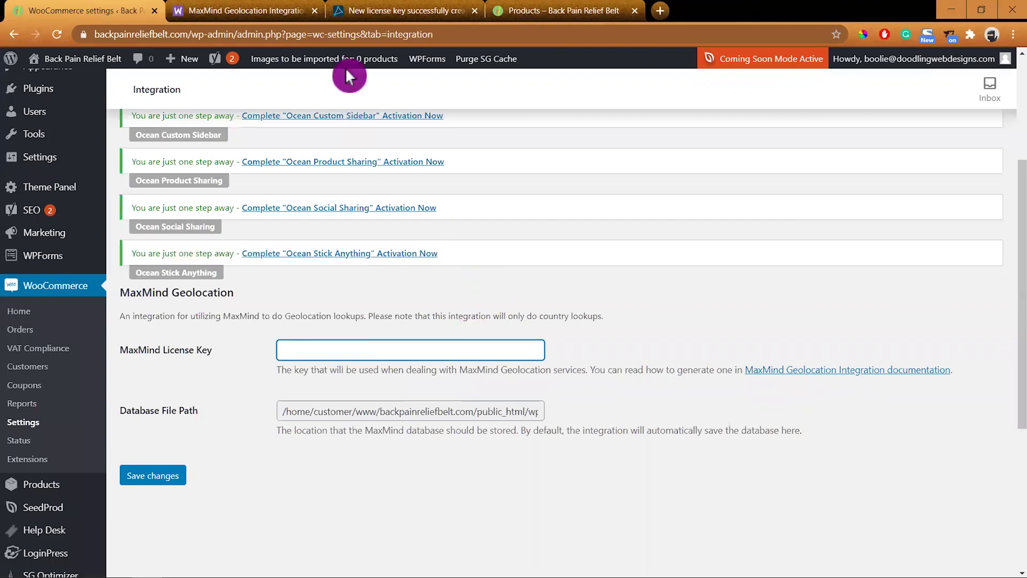
Step: Copy the newly created license key from the MaxMind account page
click(374, 11)
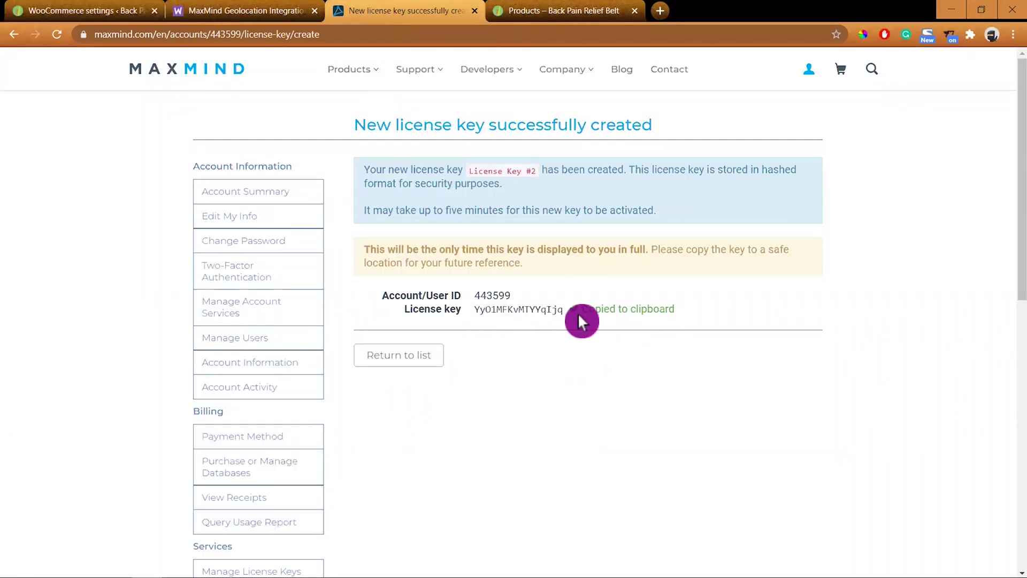
drag(563, 309, 473, 313)
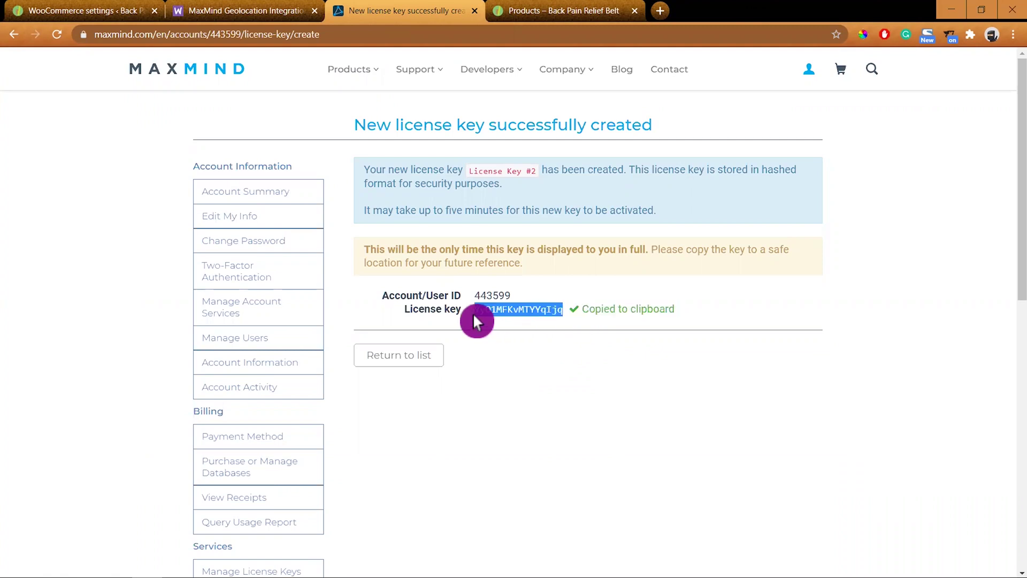
right_click(484, 308)
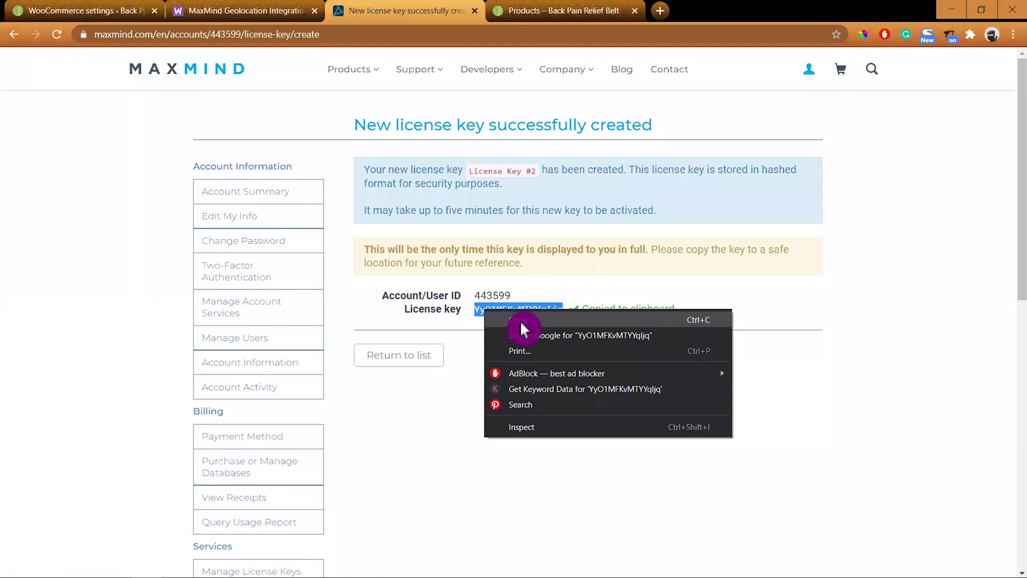
click(520, 320)
Step: Return to the WooCommerce integration settings, paste the license key as the MaxMind License Key and save the changes
click(258, 11)
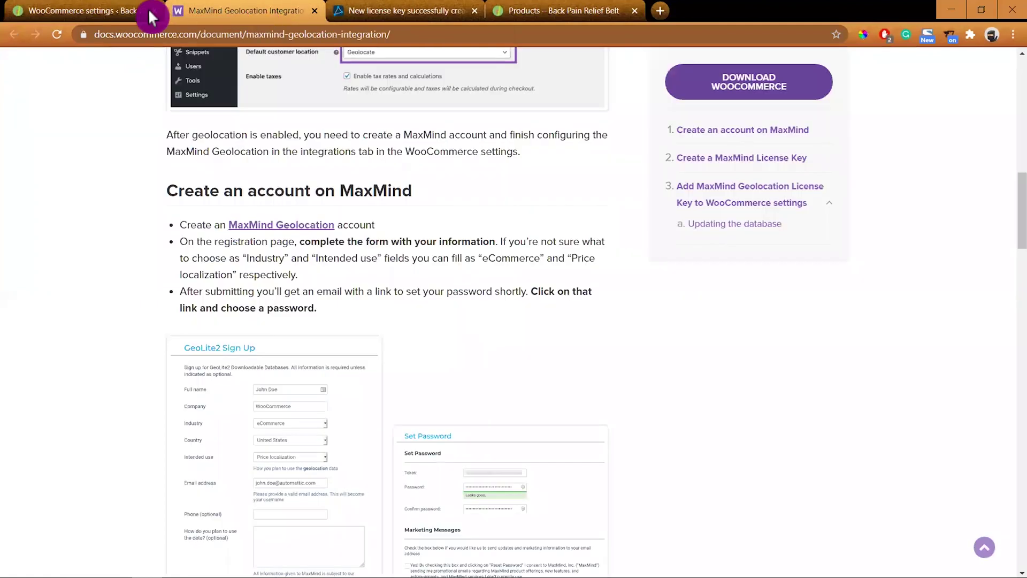
click(94, 12)
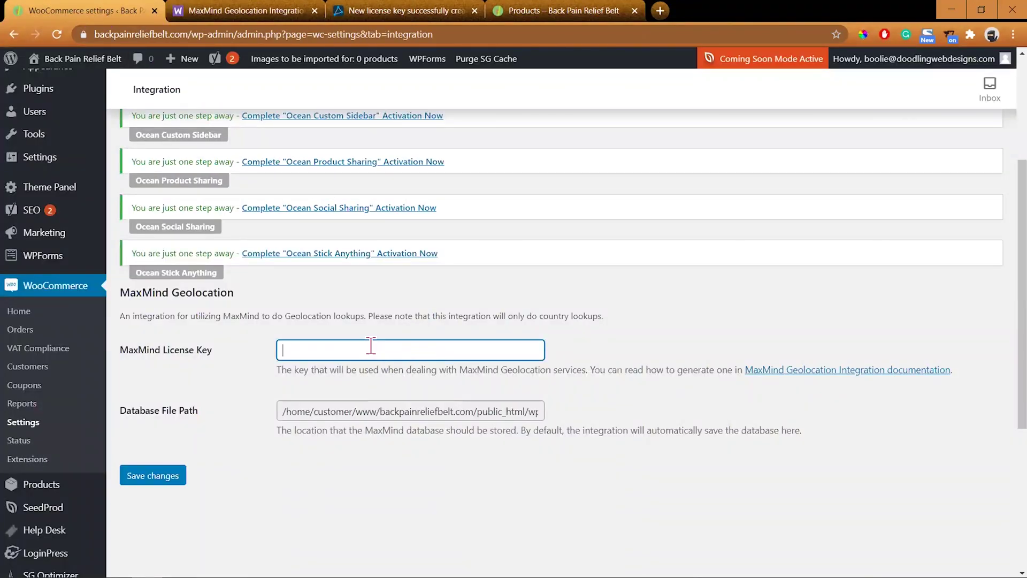
key(ctrl+v)
click(149, 479)
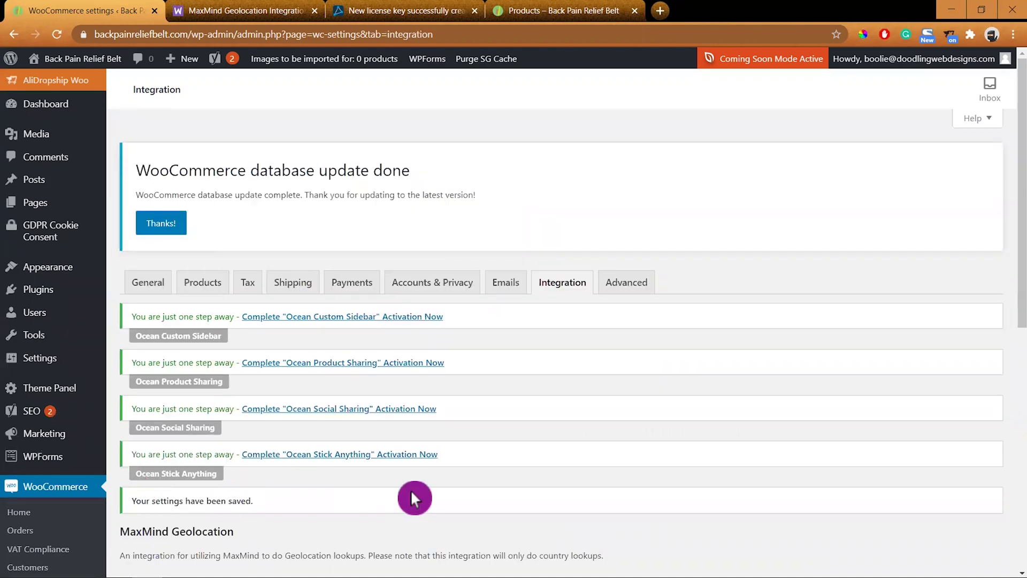
scroll(515, 503, down, 3)
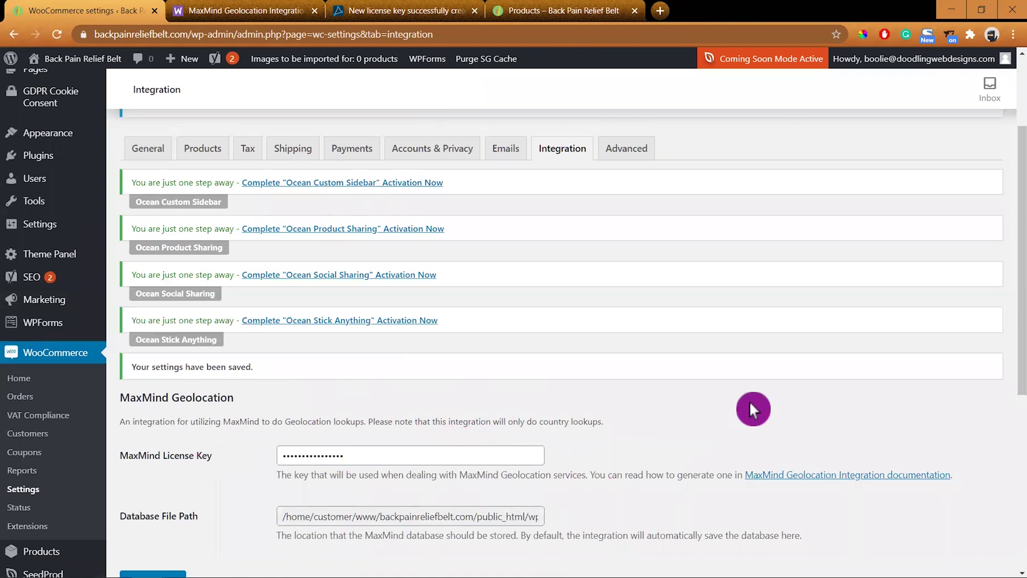
Step: Open the store's payment settings, enable the PayPal Standard payment method and save the changes
scroll(750, 405, down, 3)
scroll(752, 409, up, 6)
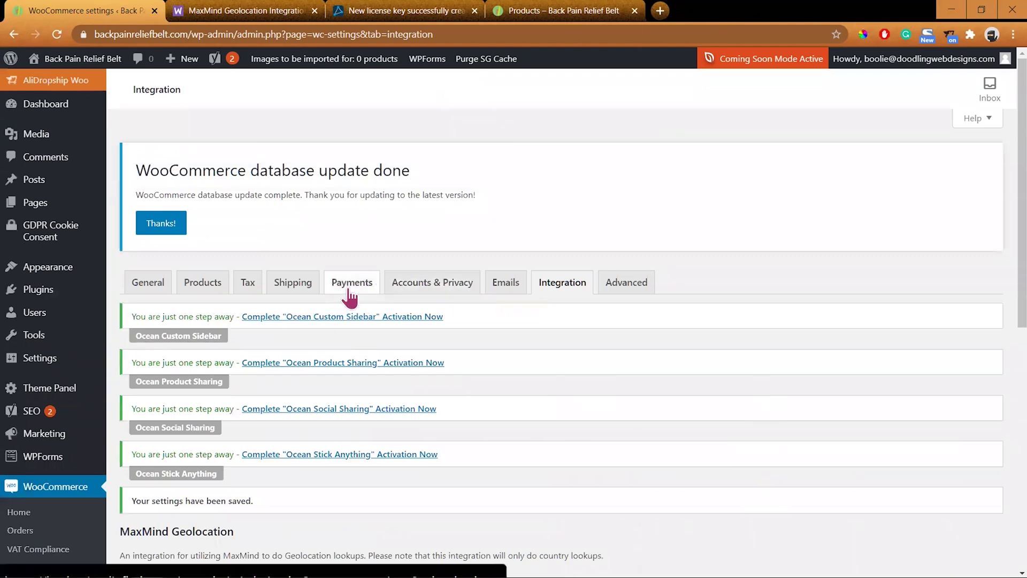
click(349, 292)
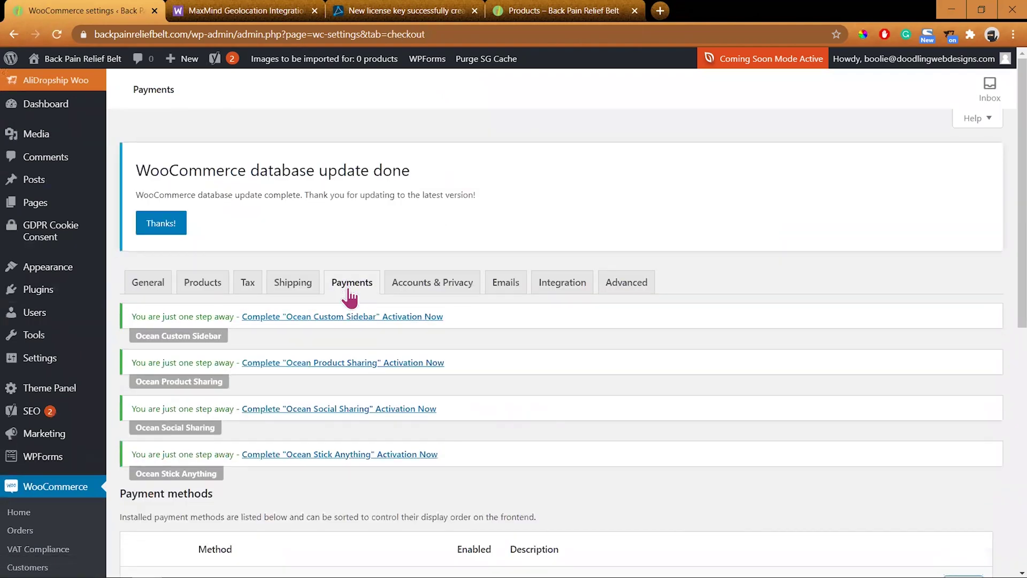
scroll(512, 374, down, 4)
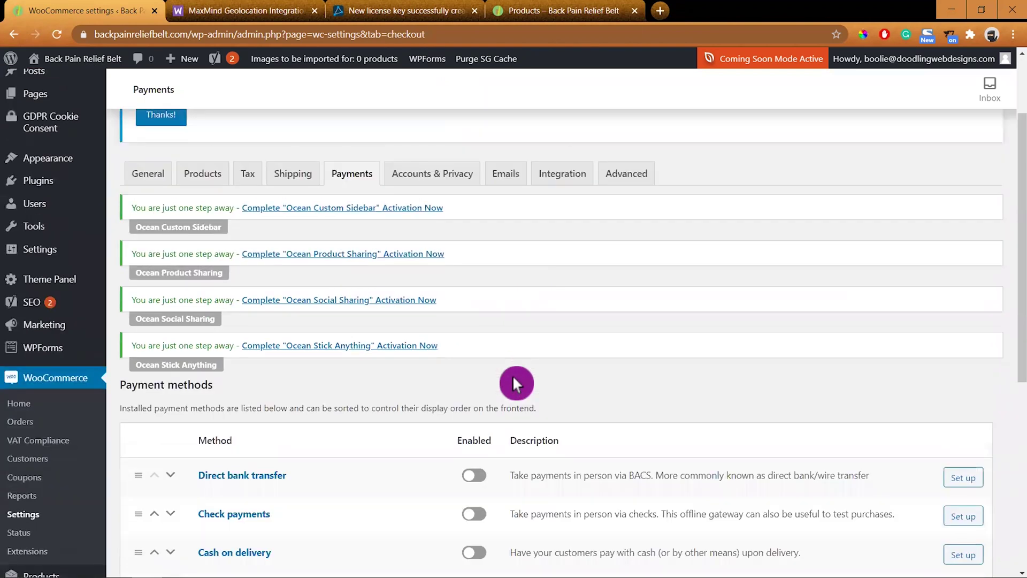
scroll(499, 390, down, 1)
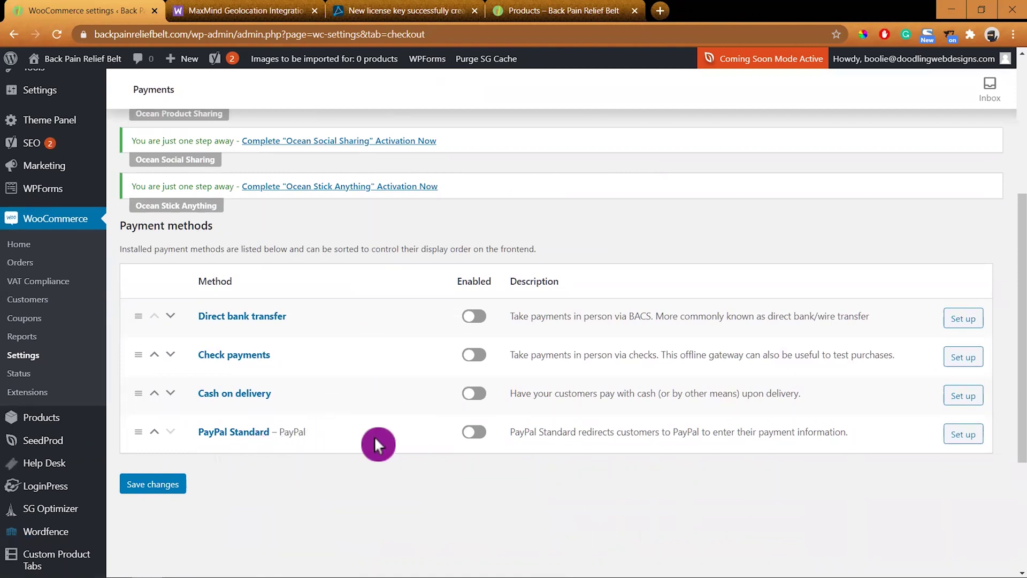
click(474, 432)
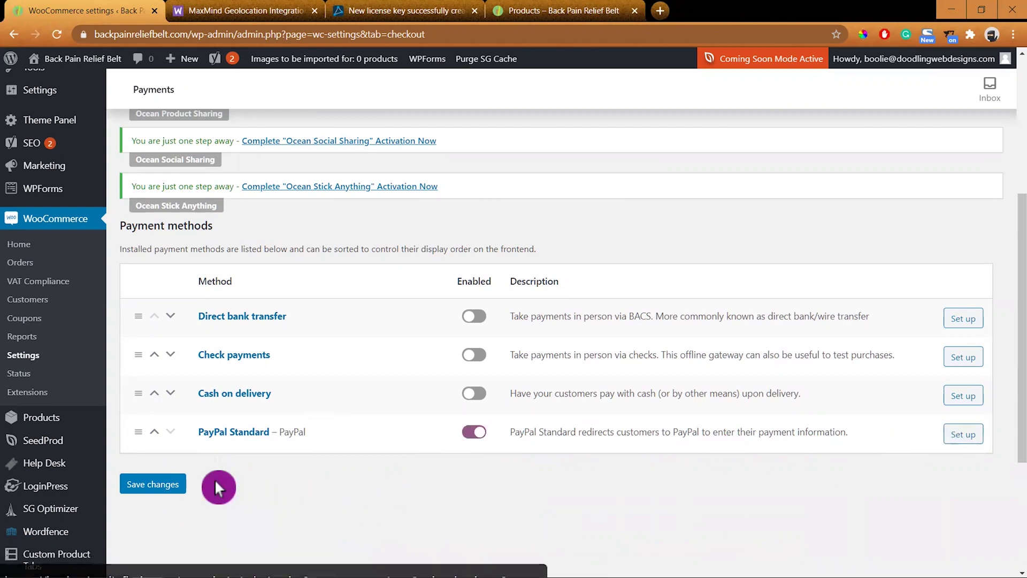
click(175, 488)
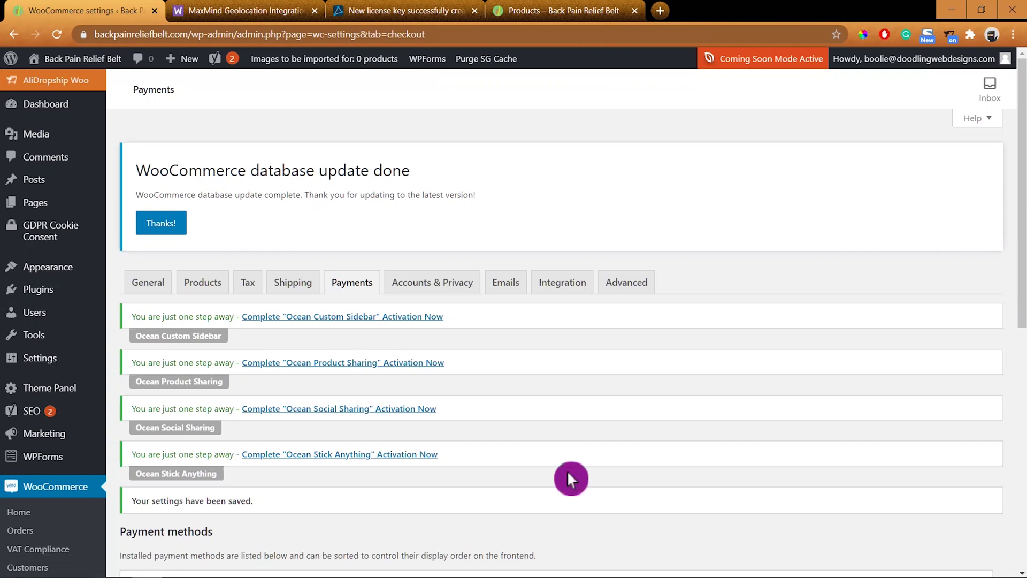
Step: Open the management page for PayPal Standard and set the invoice prefix to BP-
scroll(590, 461, down, 6)
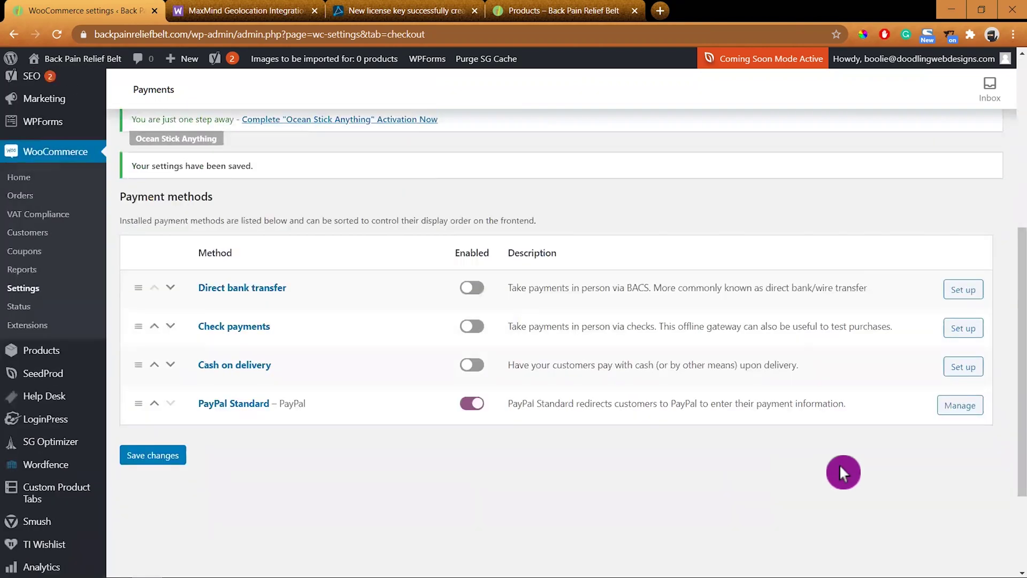
click(960, 409)
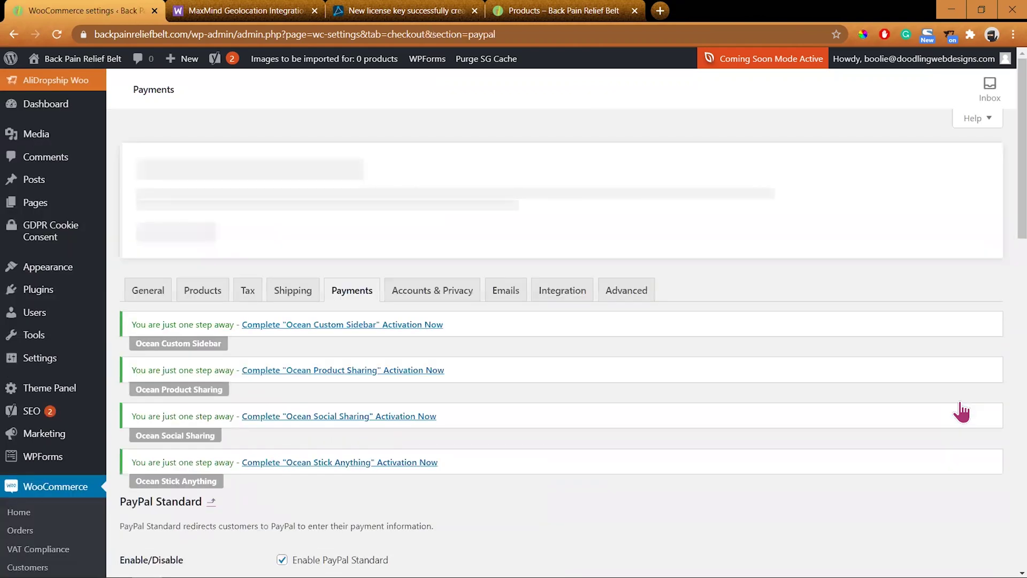
scroll(705, 464, down, 4)
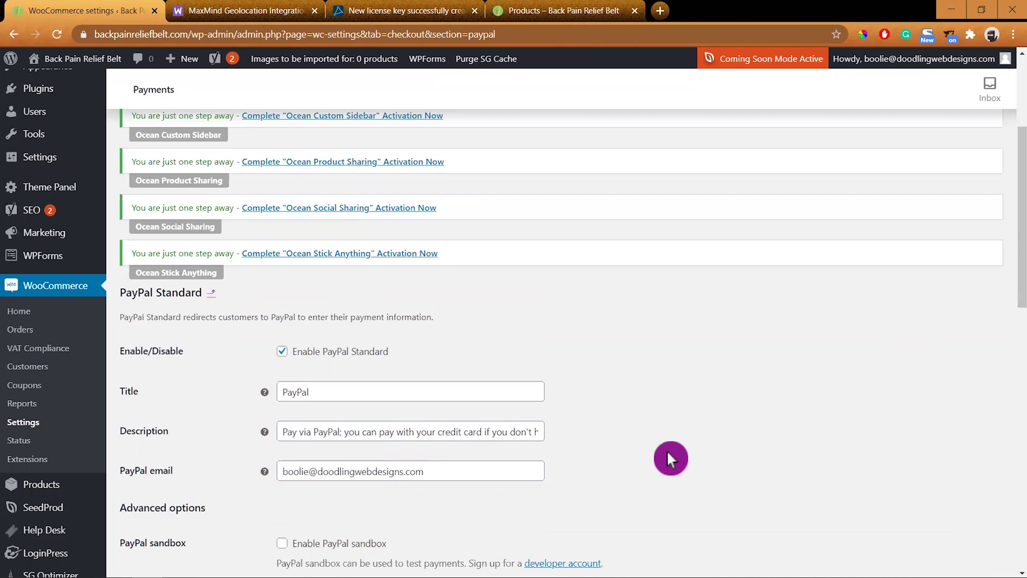
scroll(639, 445, down, 1)
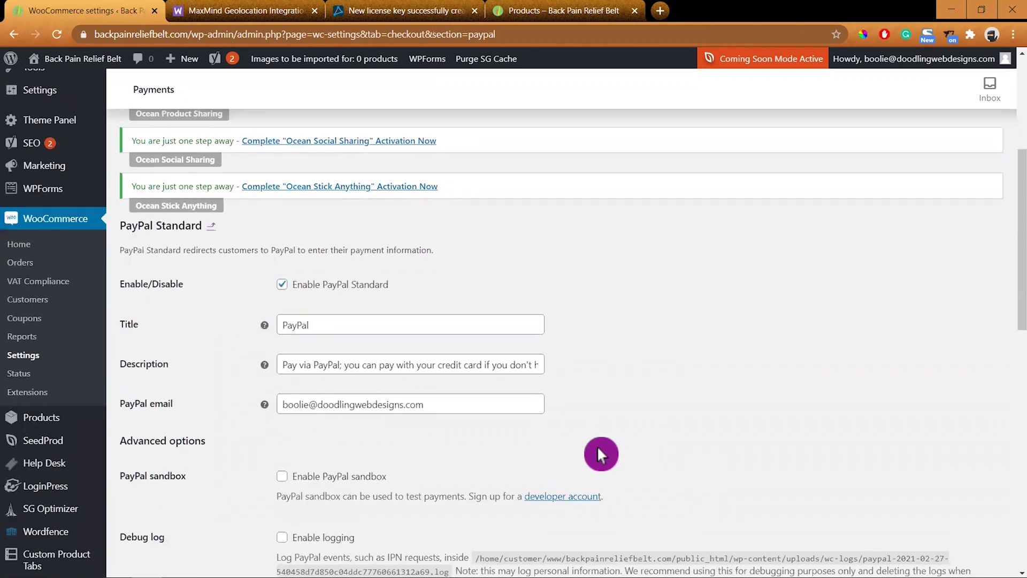
scroll(597, 447, down, 1)
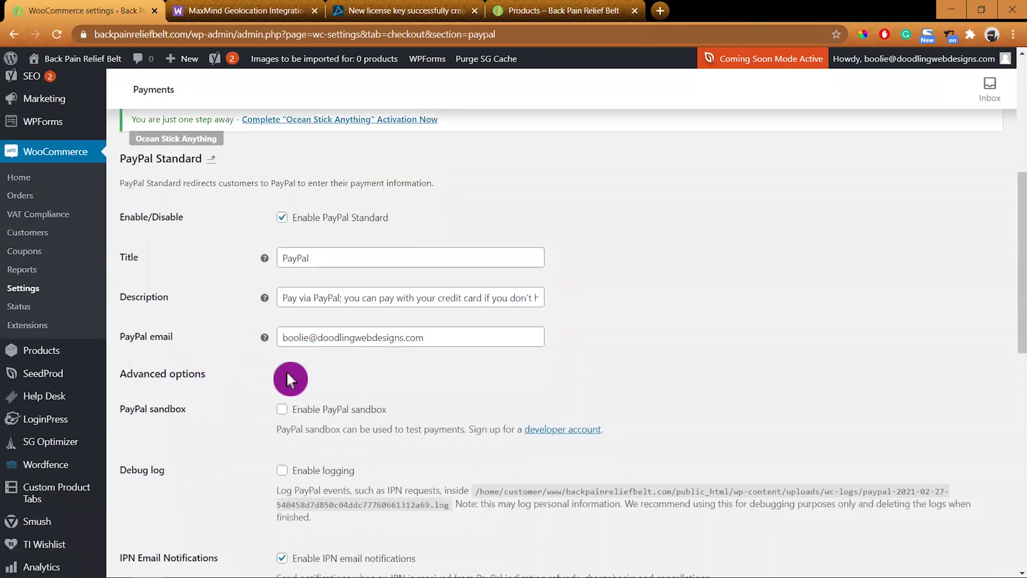
scroll(455, 369, down, 1)
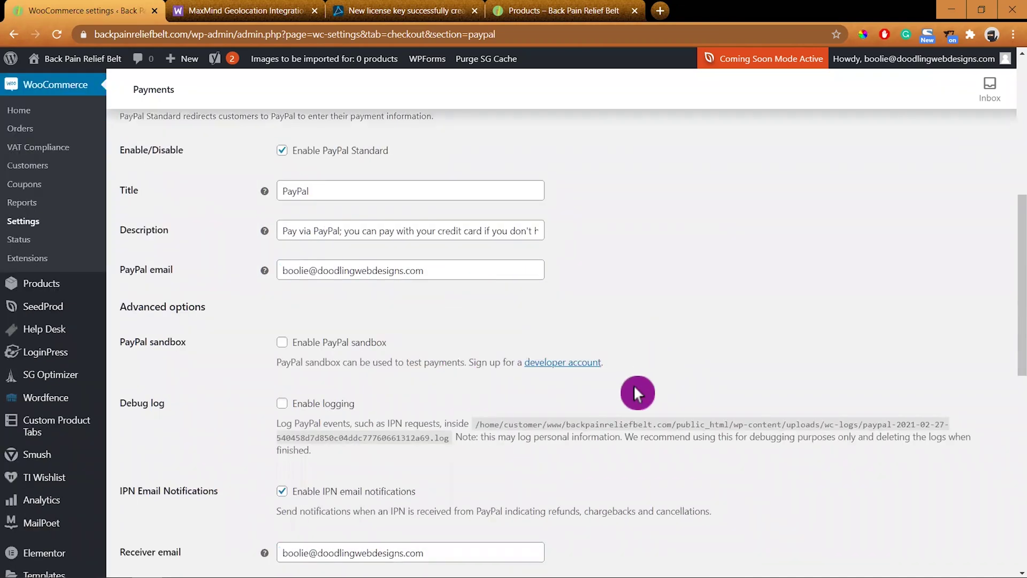
scroll(639, 394, down, 1)
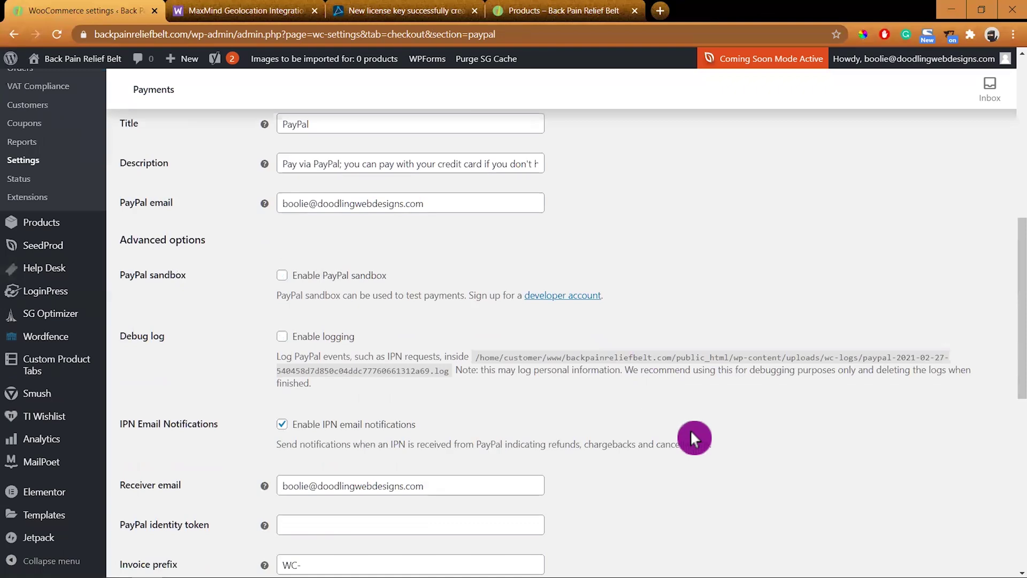
scroll(690, 434, down, 1)
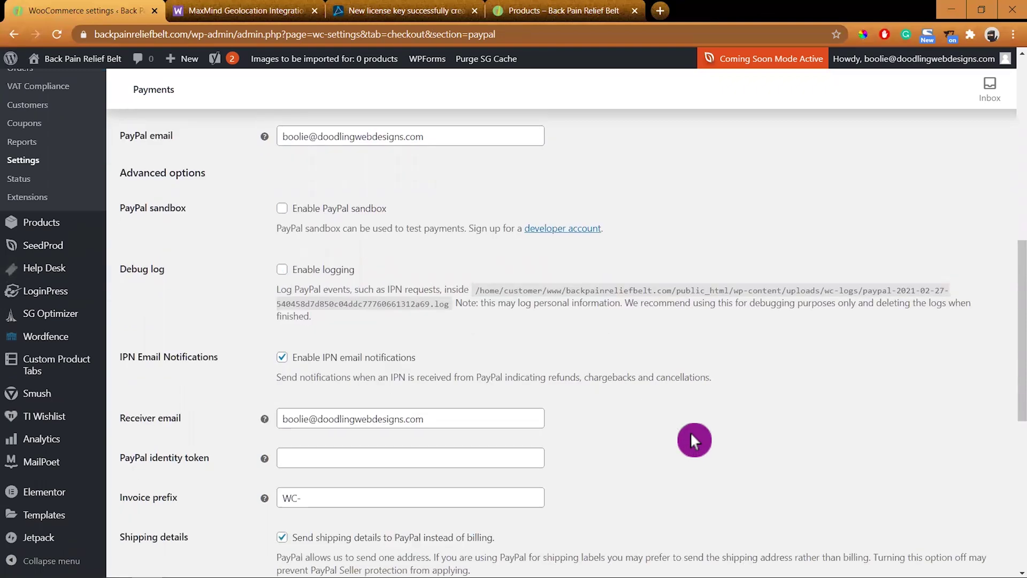
scroll(691, 435, down, 2)
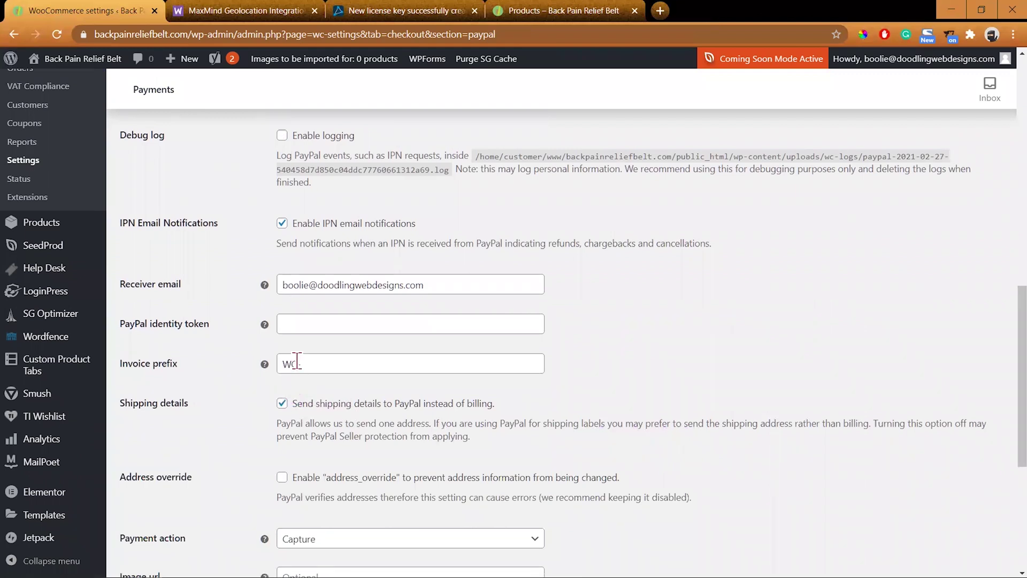
drag(299, 363, 259, 369)
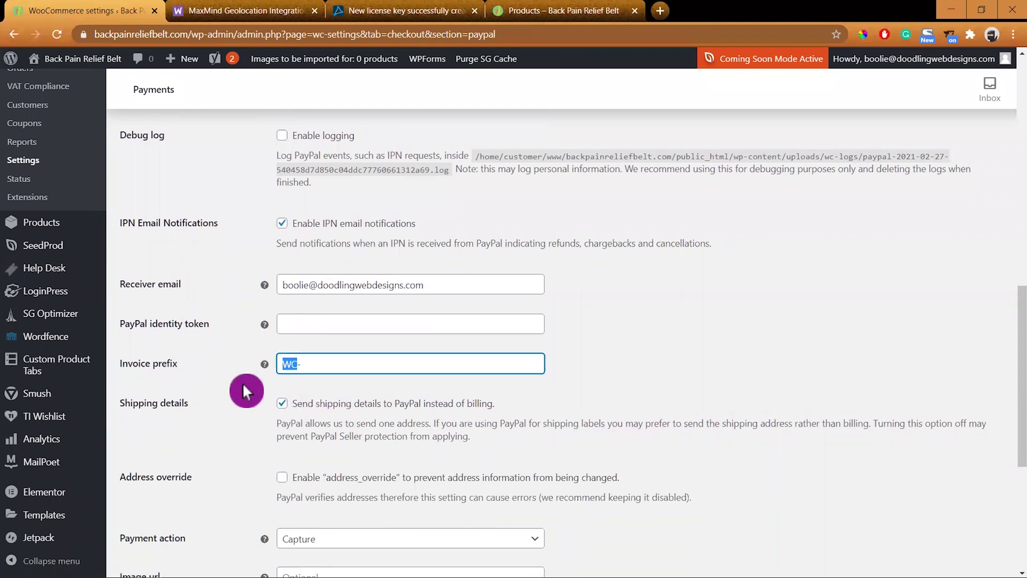
text(BP-)
Step: Turn off sending shipping details to PayPal instead of billing and save the PayPal Standard settings
click(241, 405)
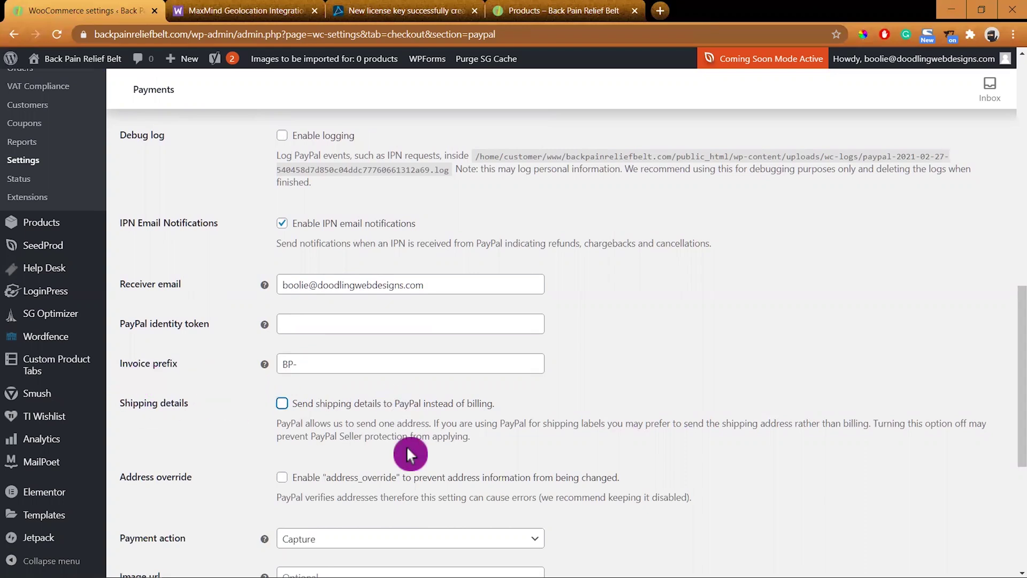
scroll(406, 445, down, 1)
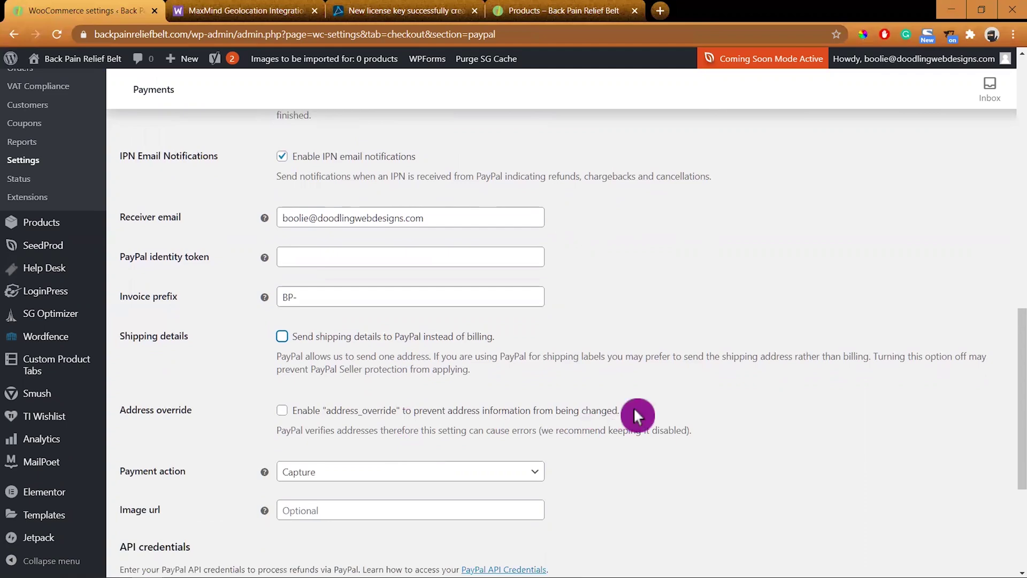
scroll(634, 408, down, 1)
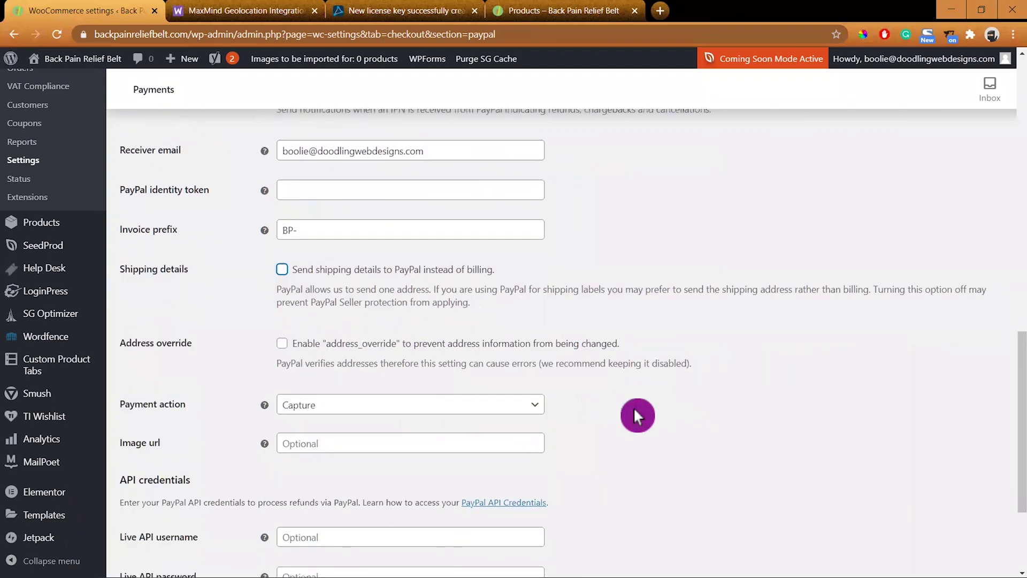
scroll(685, 473, down, 2)
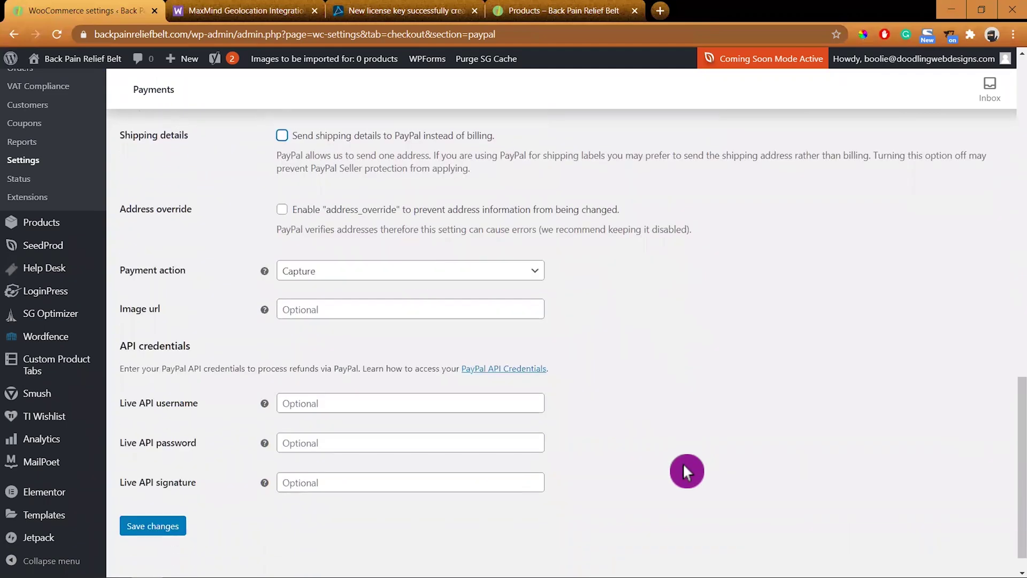
click(150, 528)
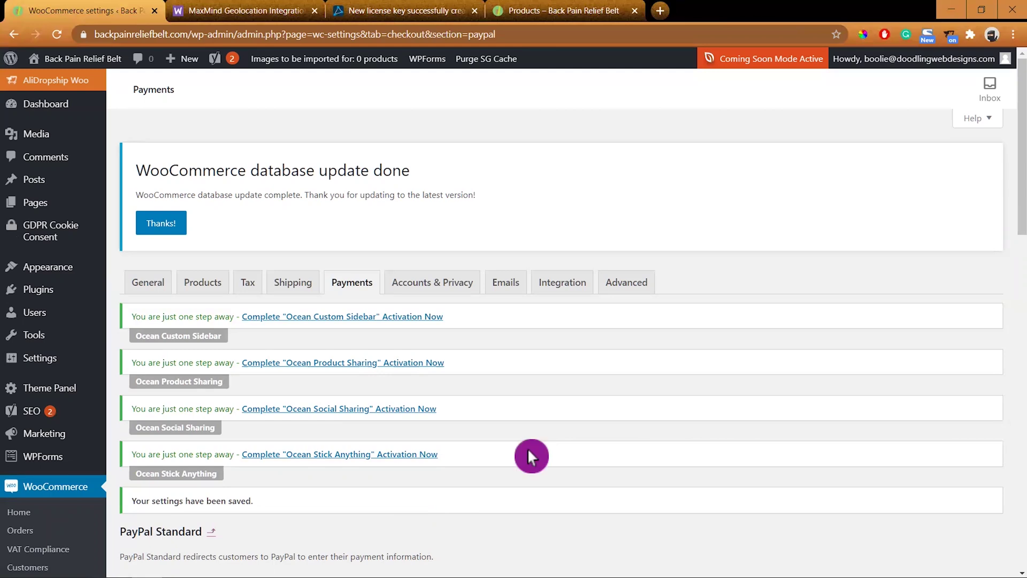
Step: Open the PayPal API Credentials link from the PayPal Standard settings in a new tab
scroll(557, 425, down, 3)
scroll(696, 417, down, 4)
scroll(720, 419, down, 8)
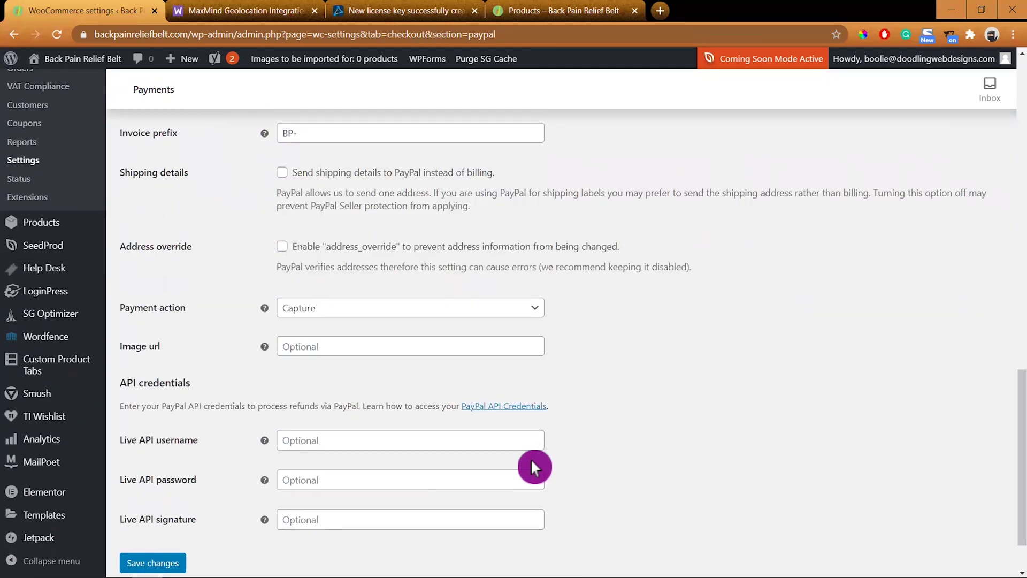
scroll(534, 466, down, 2)
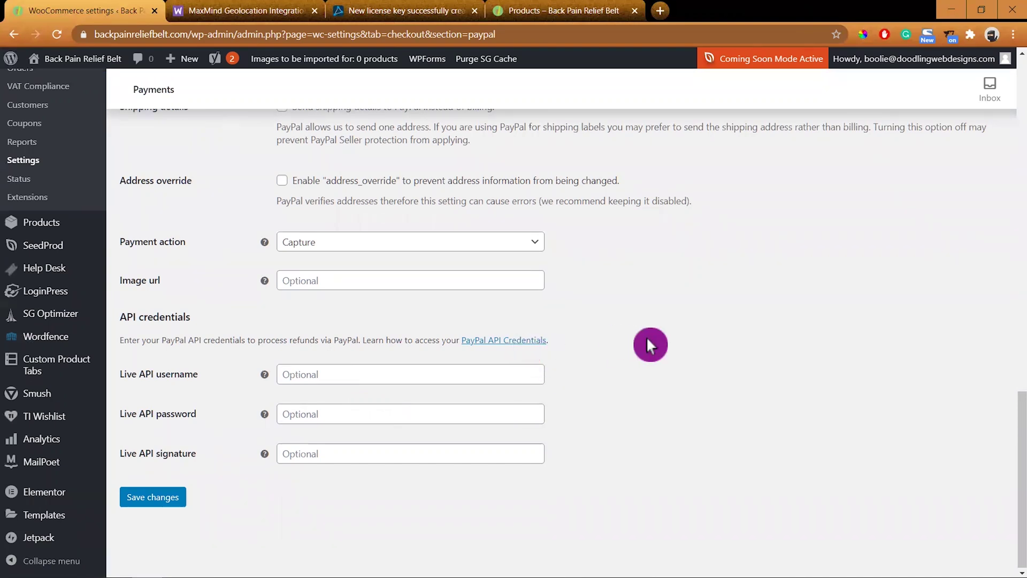
right_click(524, 340)
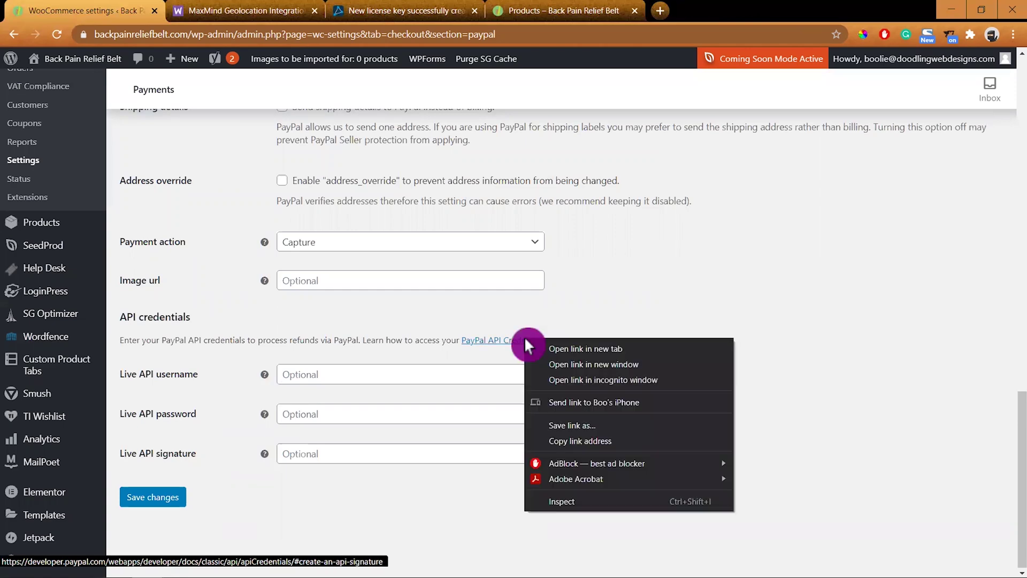
click(575, 348)
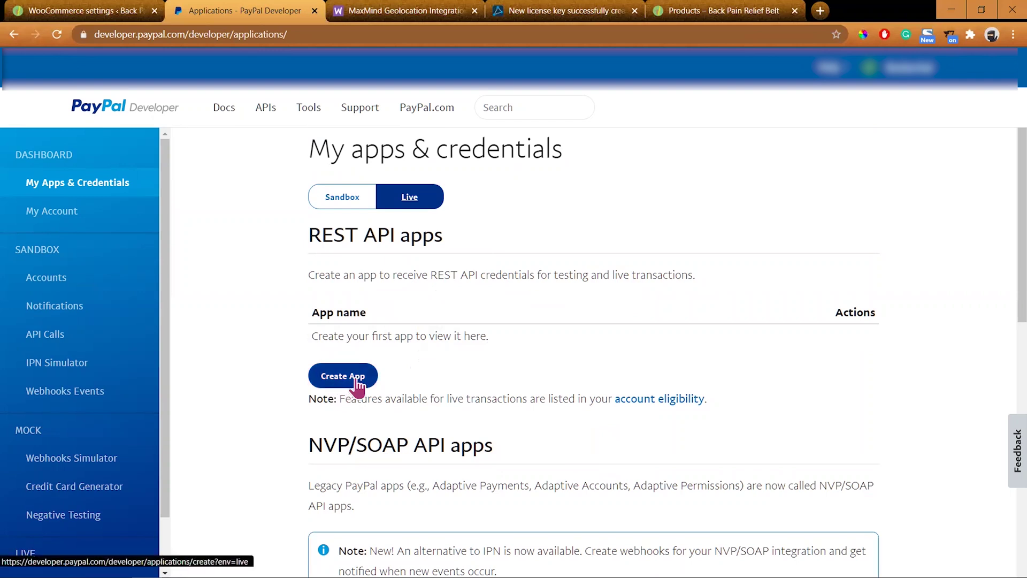
Step: Go from PayPal Developer to the PayPal account's API access settings and open the NVP/SOAP API (Classic) credentials
click(420, 111)
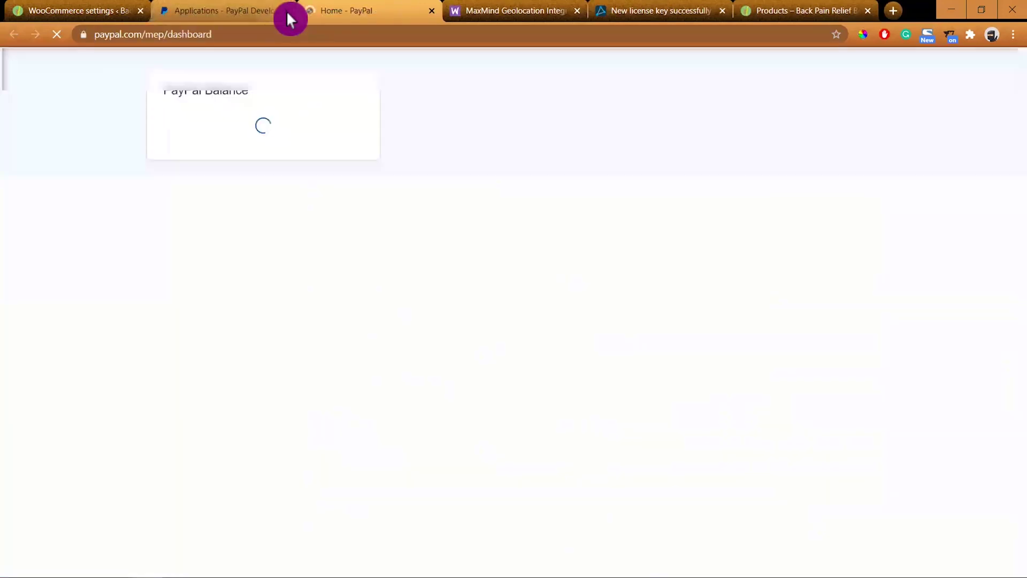
click(287, 11)
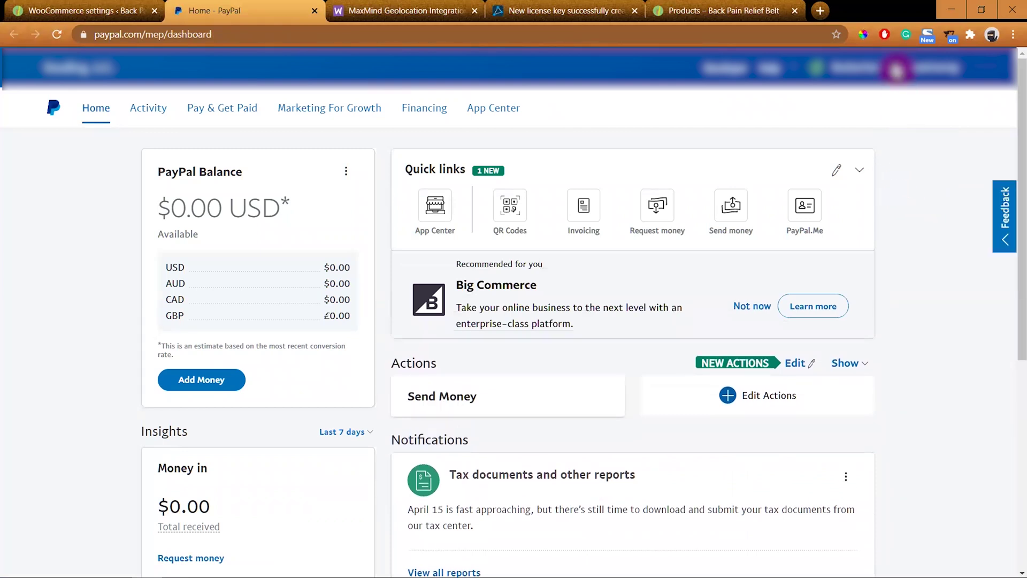
click(878, 67)
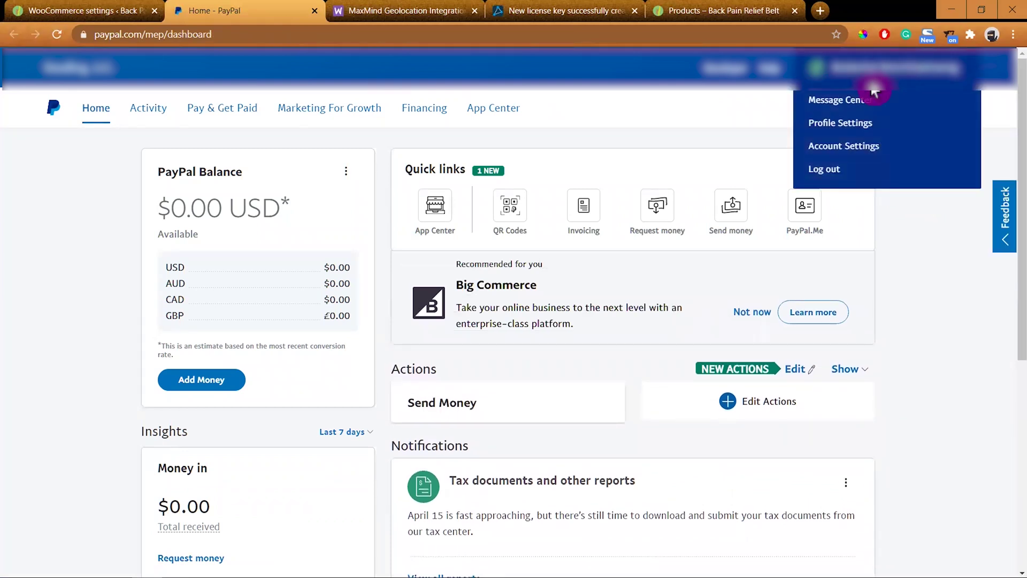
click(839, 152)
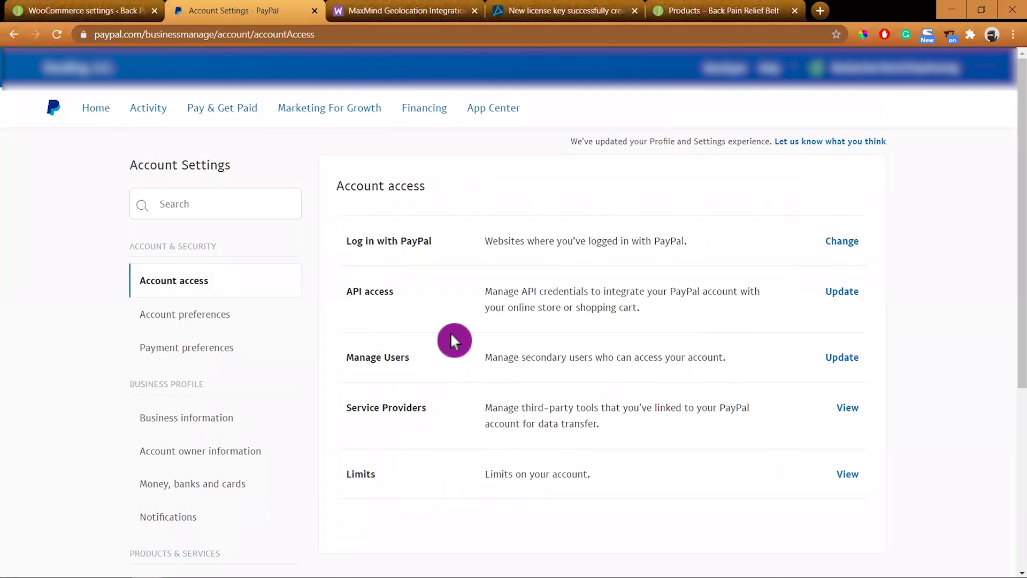
click(840, 293)
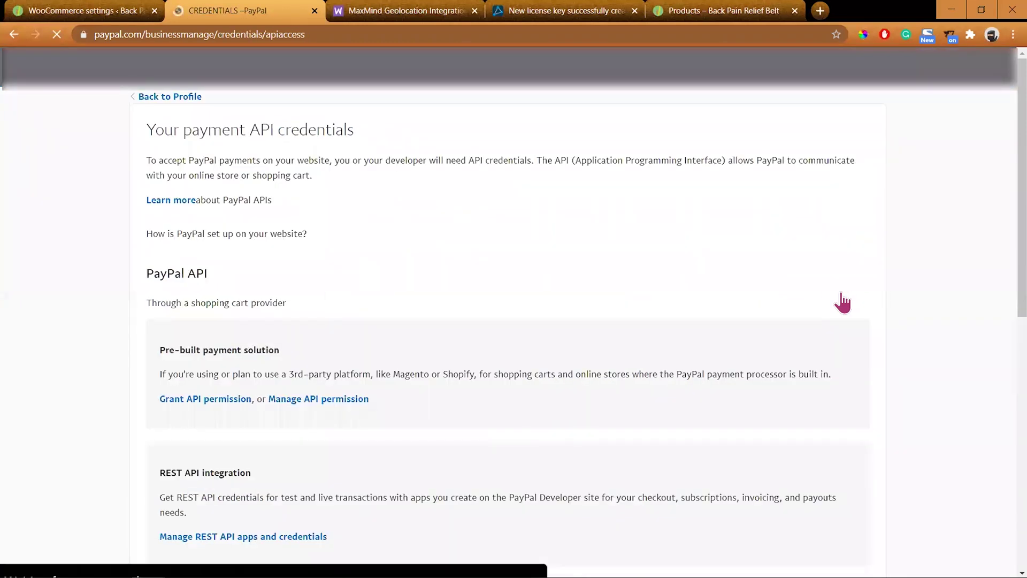
scroll(392, 428, down, 5)
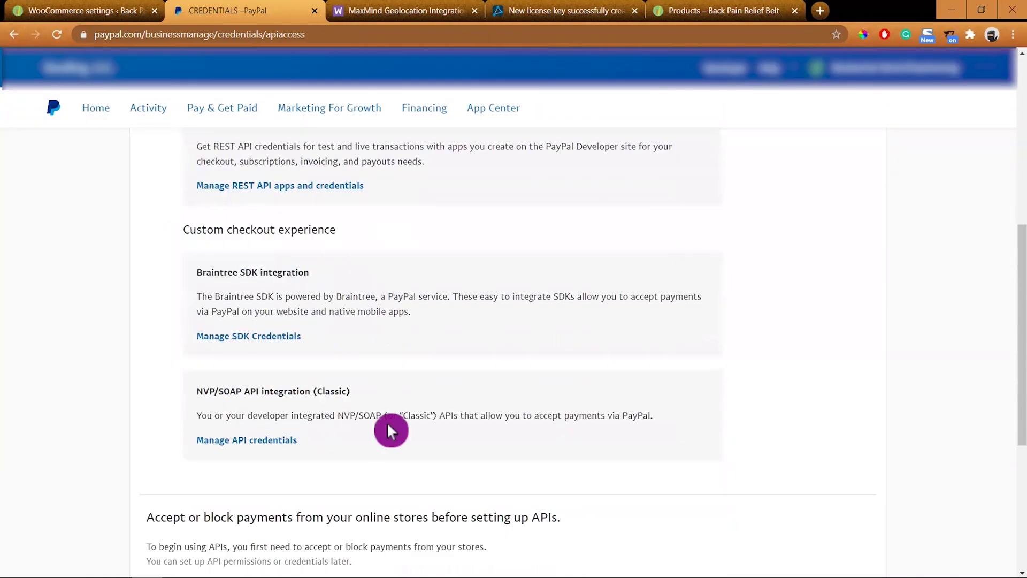
click(264, 444)
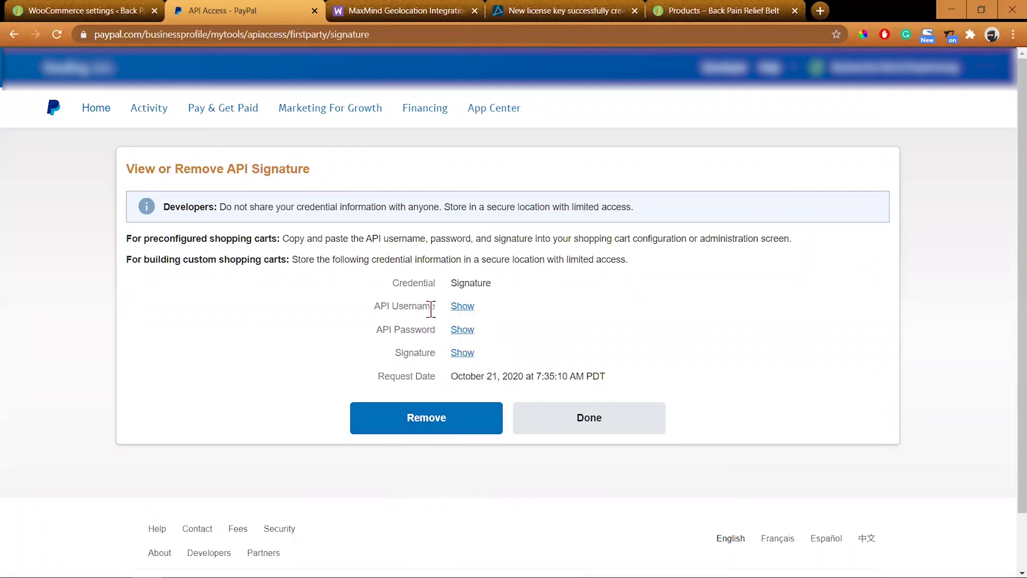
Step: Save the PayPal Standard settings in WooCommerce
click(143, 497)
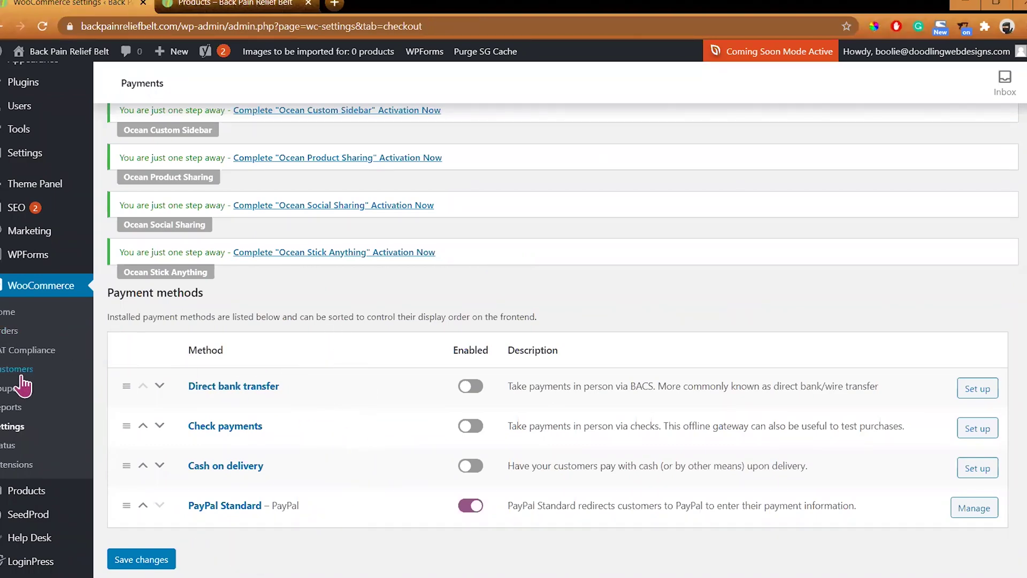
scroll(24, 385, down, 4)
scroll(30, 393, down, 2)
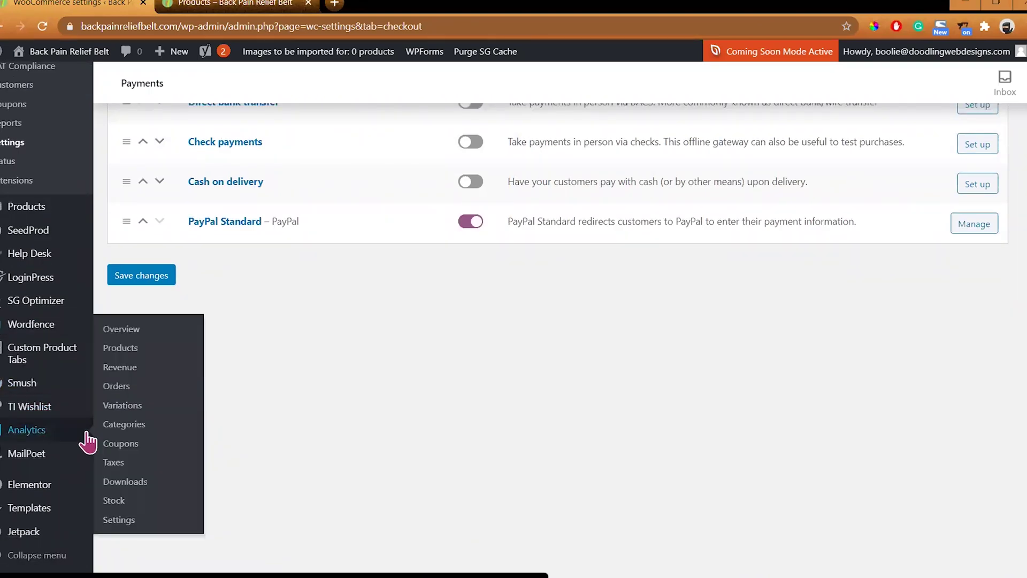
scroll(82, 435, up, 5)
scroll(82, 446, up, 3)
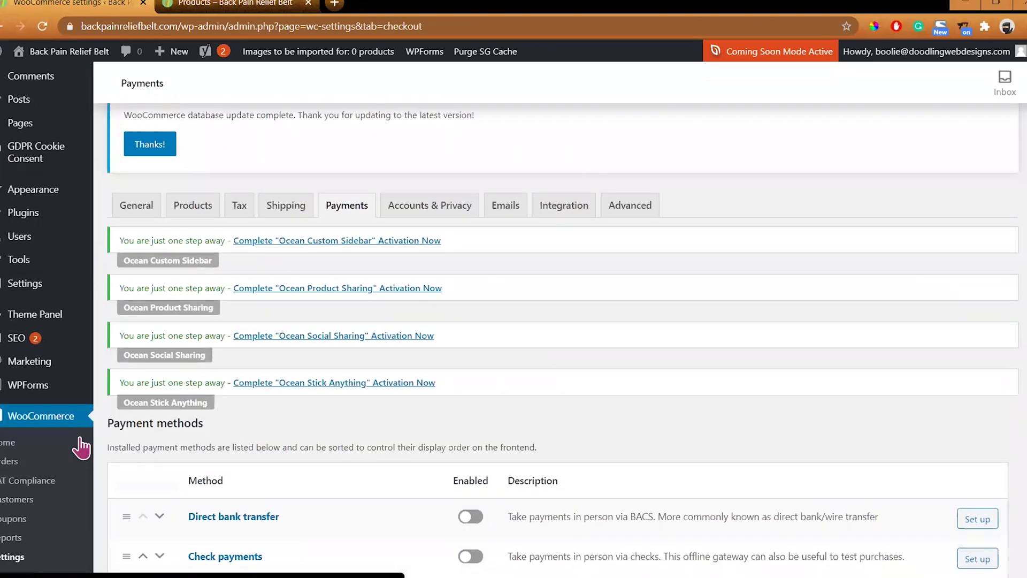
Step: Search the WordPress plugin directory for "stripe" to add a new plugin
click(26, 215)
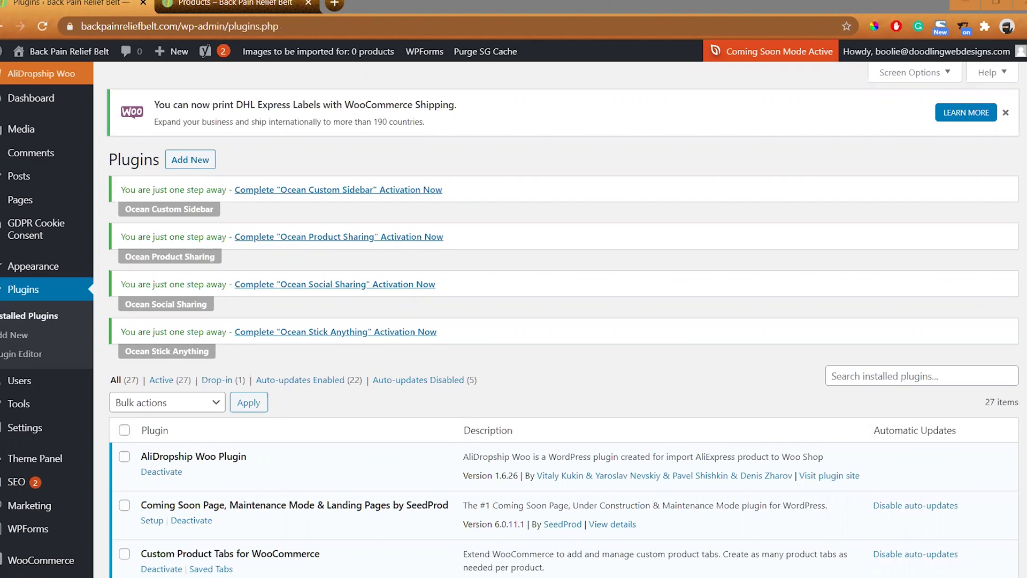
click(189, 153)
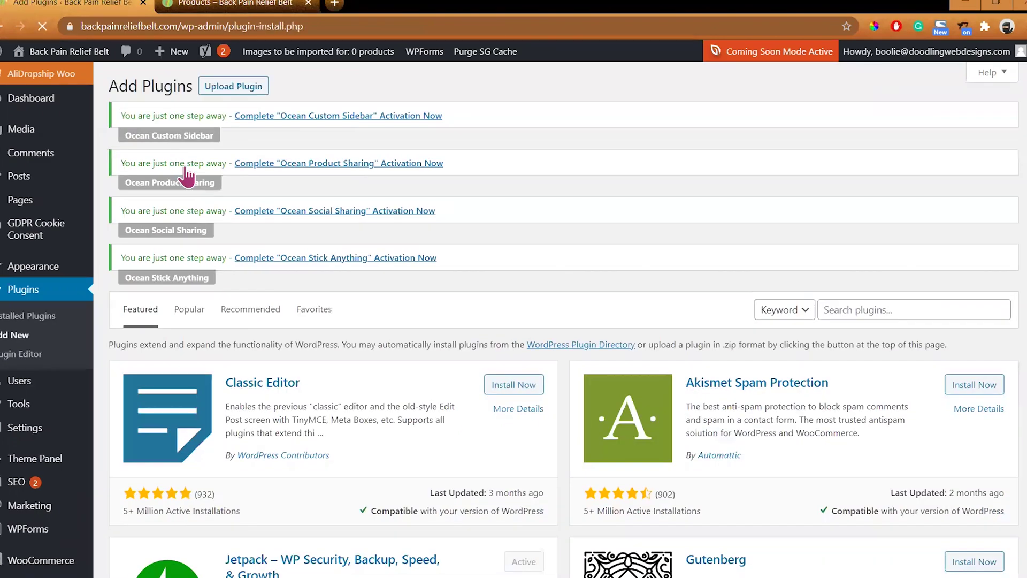
click(838, 309)
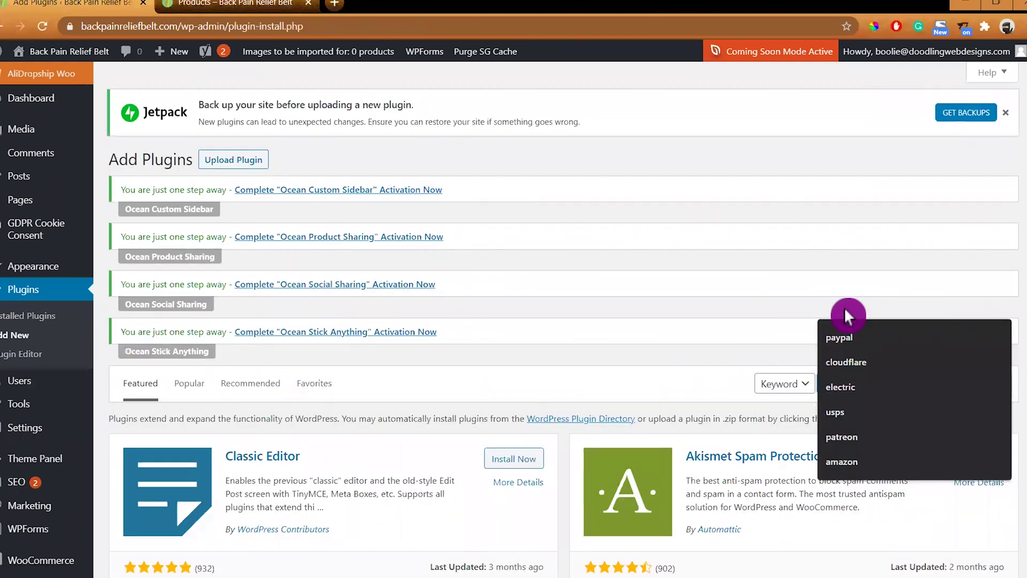
text(strp)
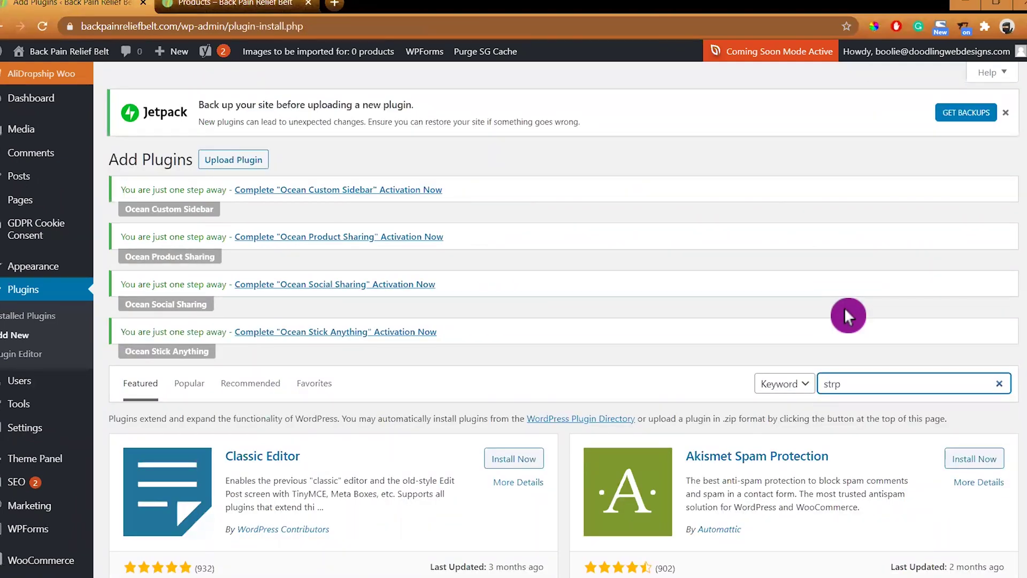
key(BackSpace)
text(i)
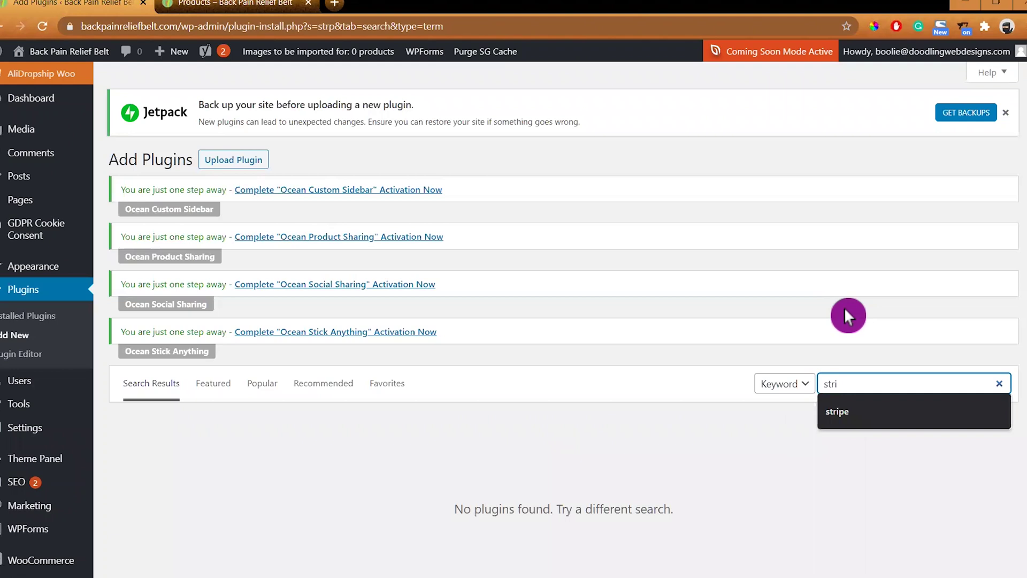
text(pe)
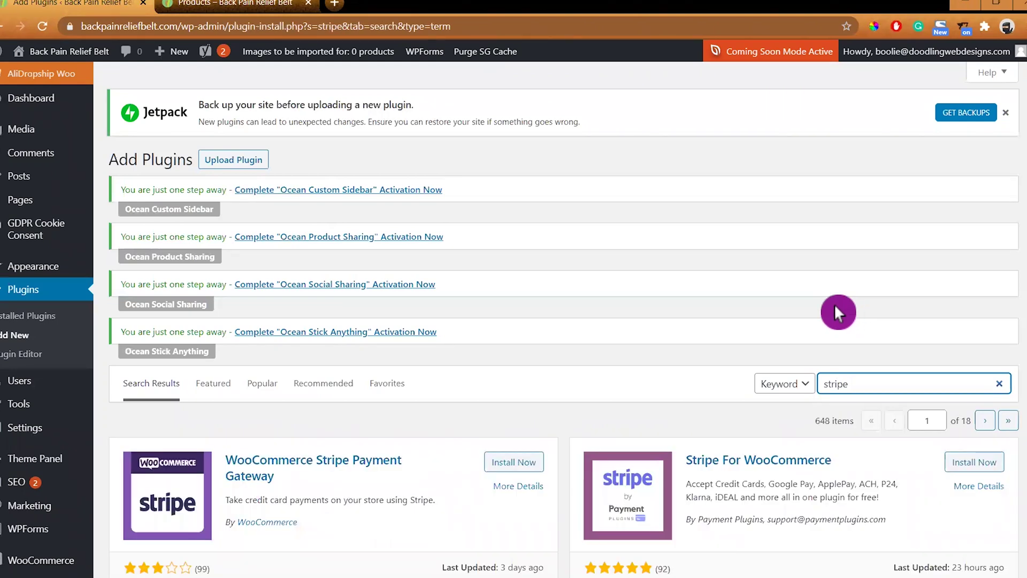
Step: Install and activate the WooCommerce Stripe Payment Gateway plugin
scroll(627, 351, down, 3)
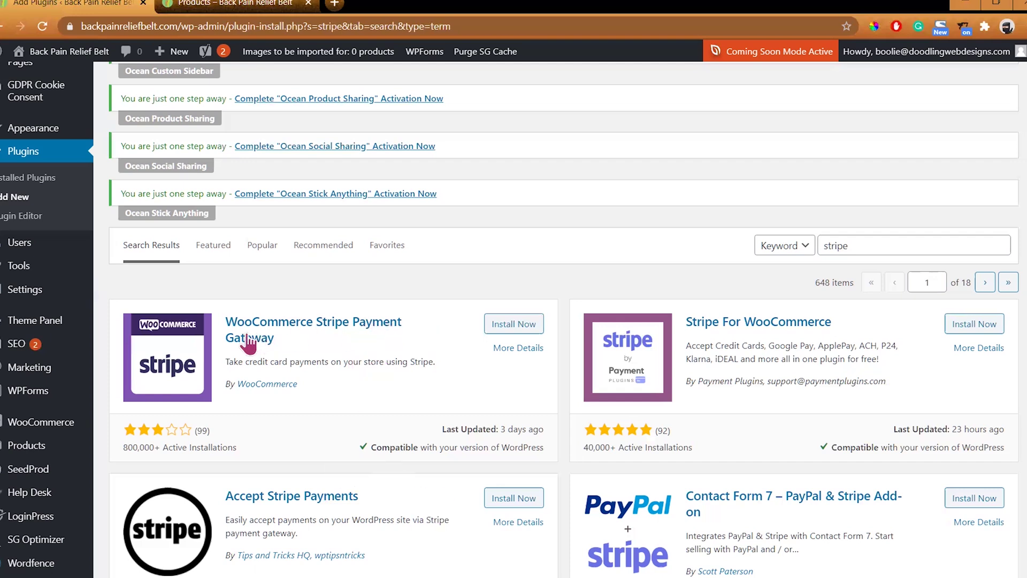
click(523, 325)
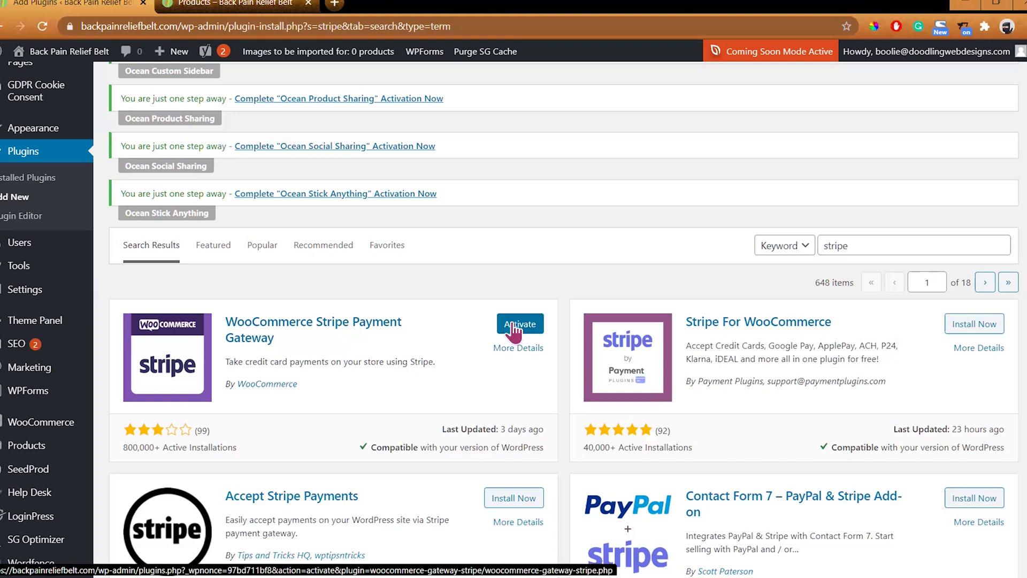
click(522, 327)
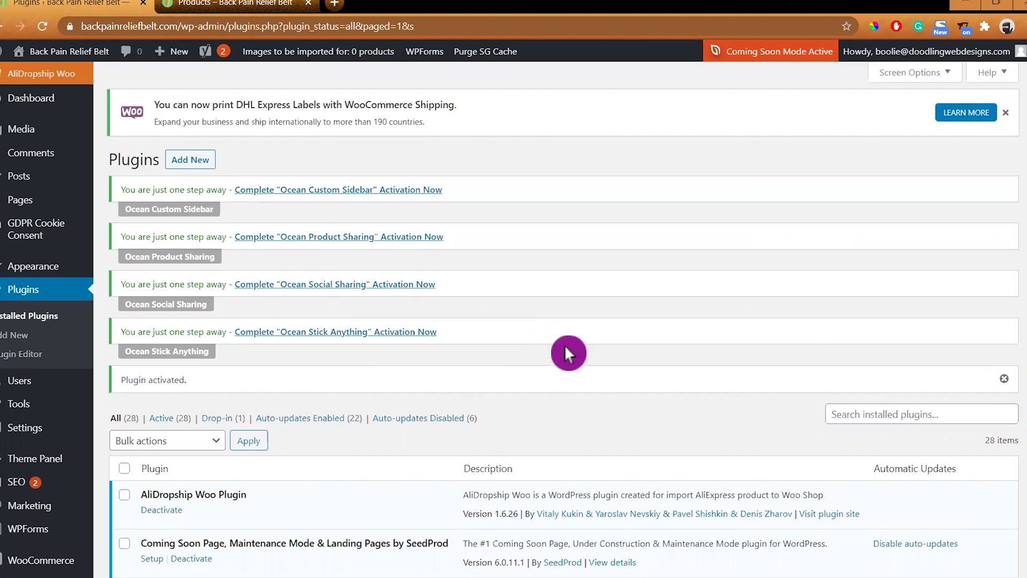
Step: Enable automatic updates for the Jetpack by WordPress.com plugin
scroll(567, 289, down, 6)
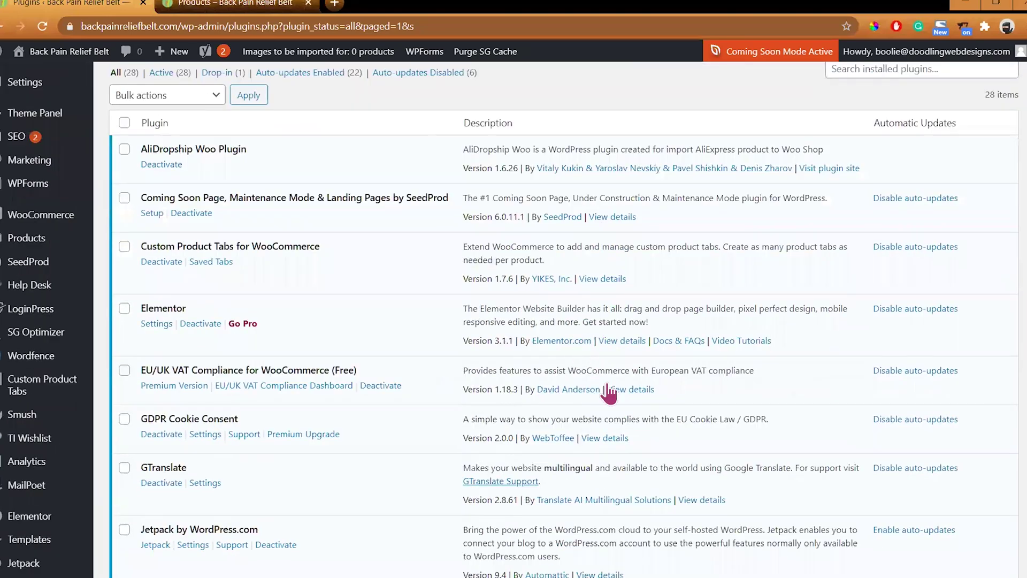
click(890, 378)
scroll(981, 457, down, 3)
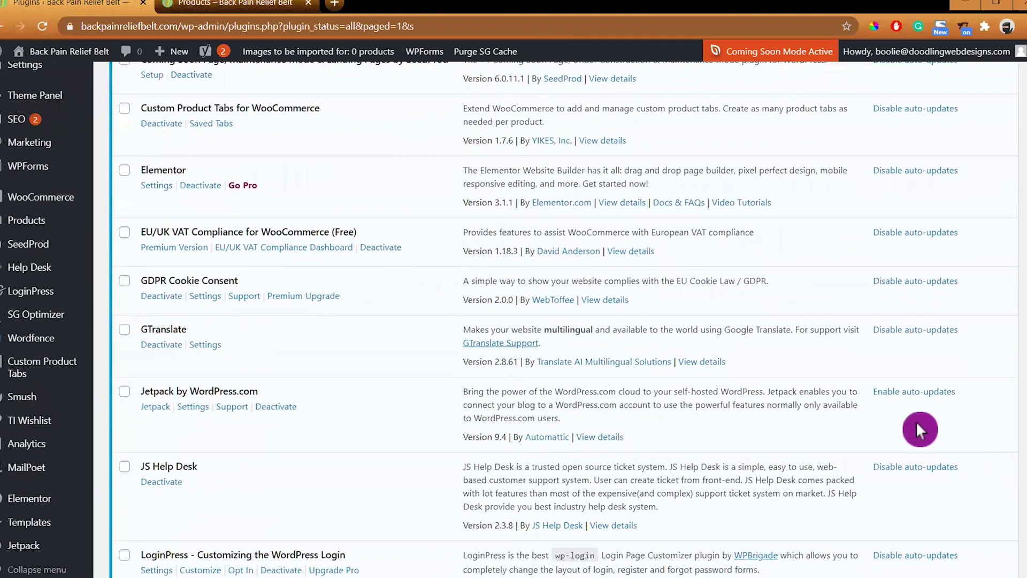
click(900, 398)
scroll(1013, 454, down, 2)
Step: Enable automatic updates for the WooCommerce Shipping & Tax and WooCommerce Stripe Gateway plugins
scroll(1014, 455, down, 6)
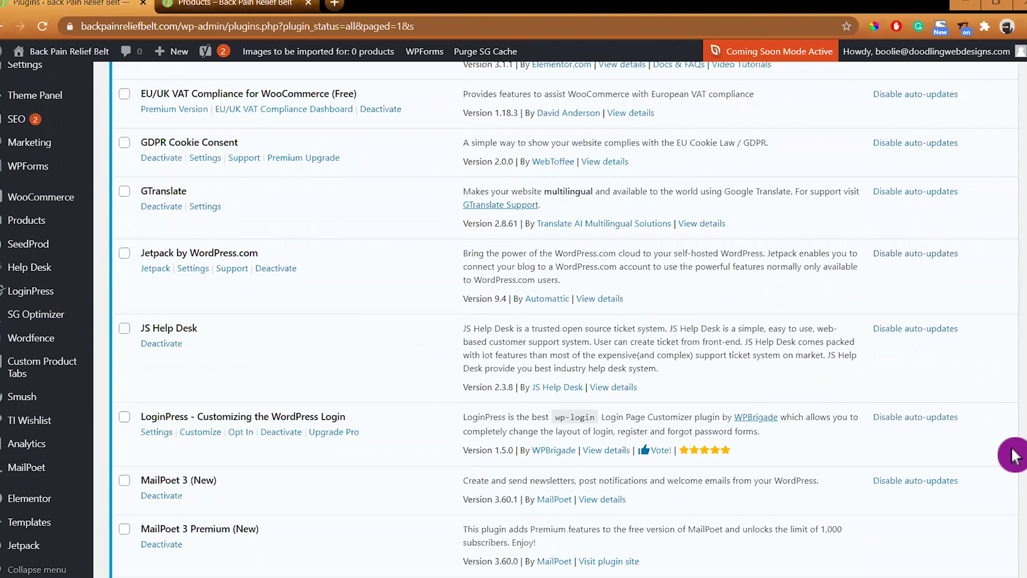
scroll(1014, 457, down, 8)
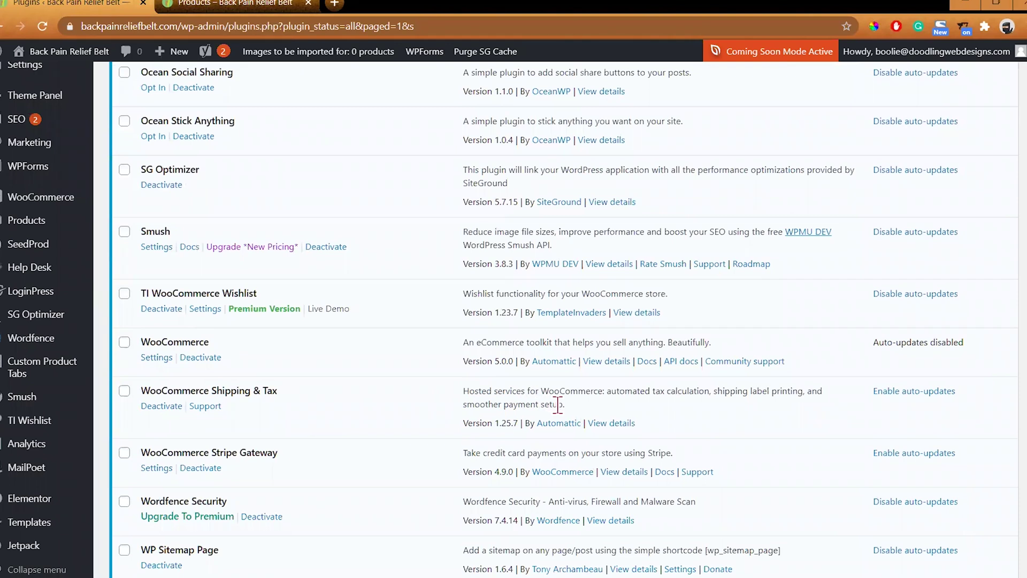
click(933, 391)
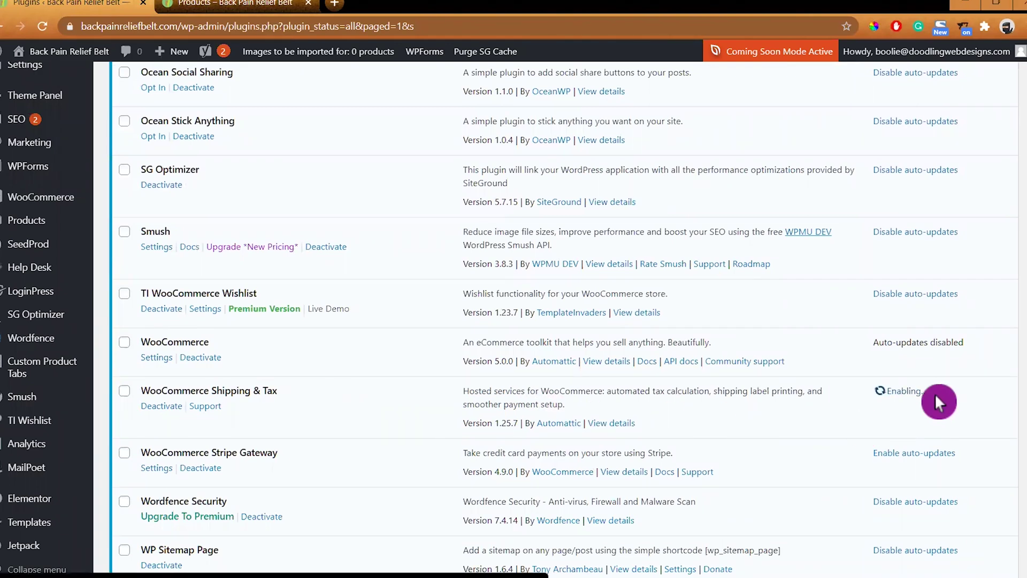
click(913, 459)
scroll(880, 482, down, 5)
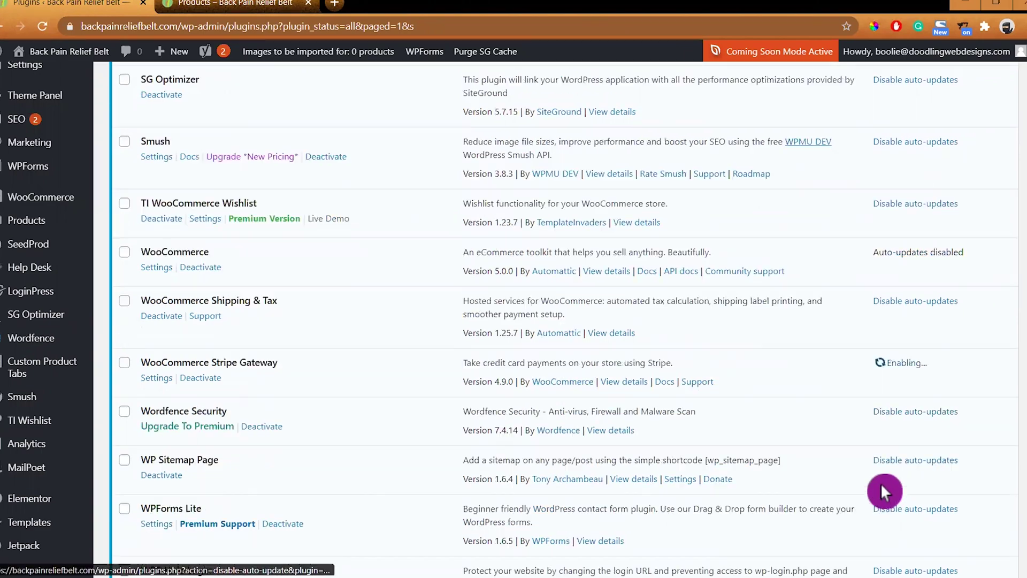
Step: Return to the WooCommerce settings and open the payment methods
scroll(878, 486, up, 6)
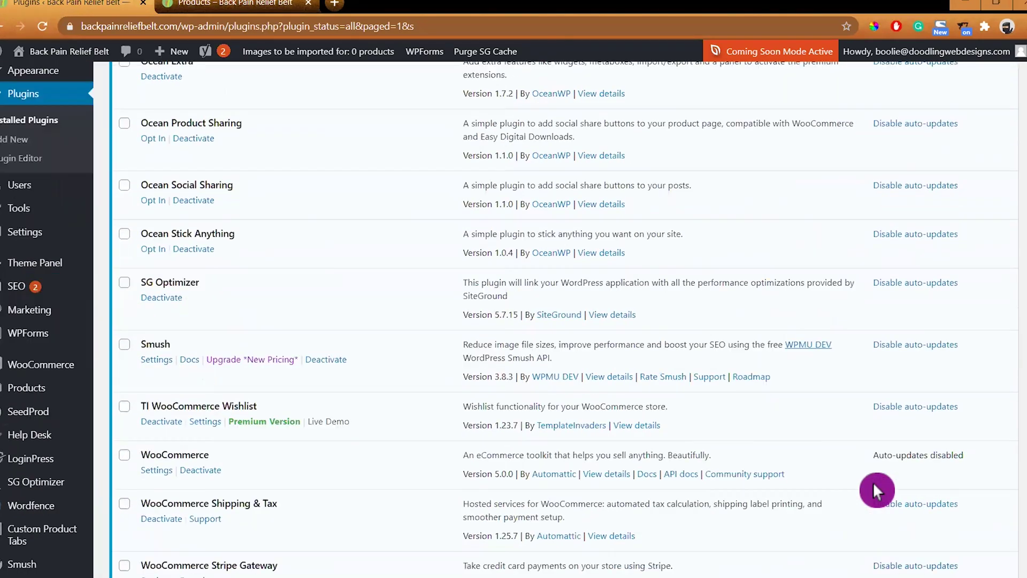
scroll(861, 475, up, 4)
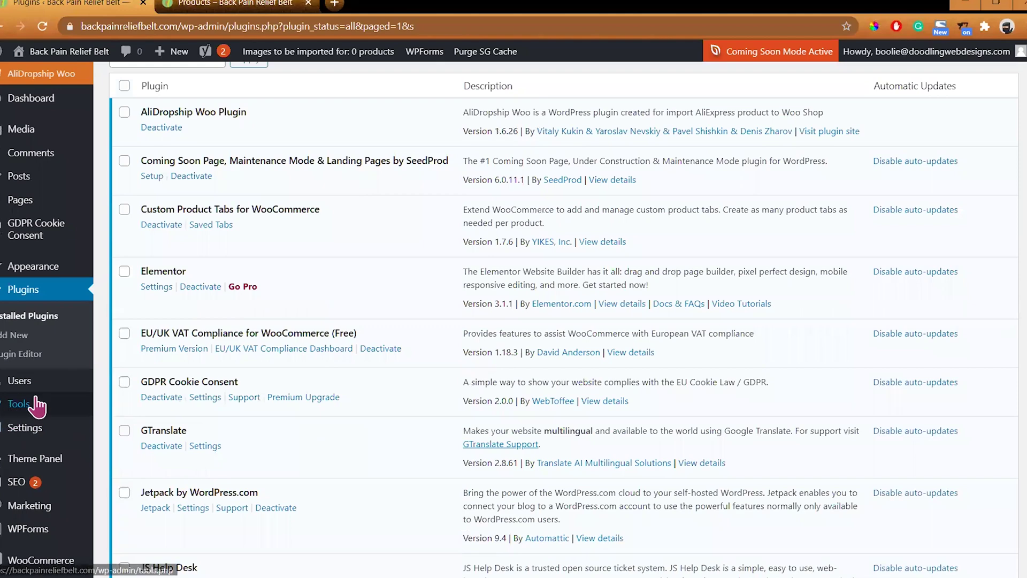
mouse_move(78, 412)
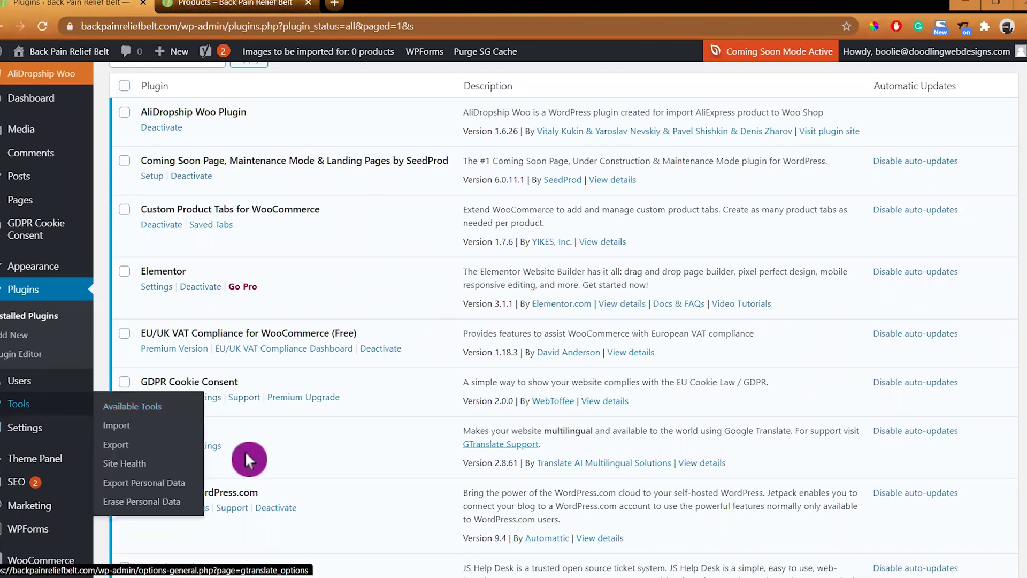
scroll(245, 451, down, 3)
scroll(245, 451, down, 1)
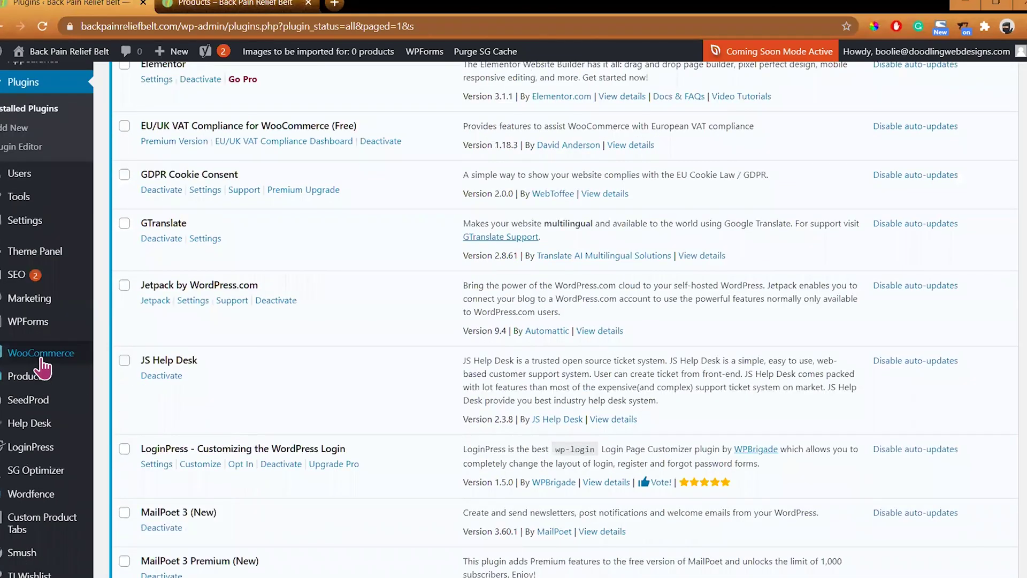
mouse_move(37, 354)
click(124, 480)
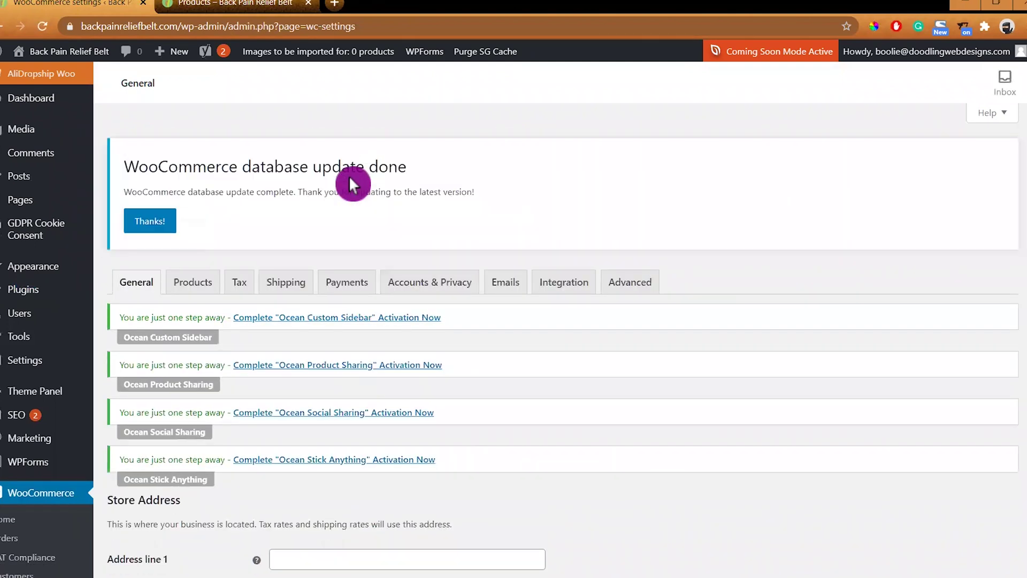
click(336, 284)
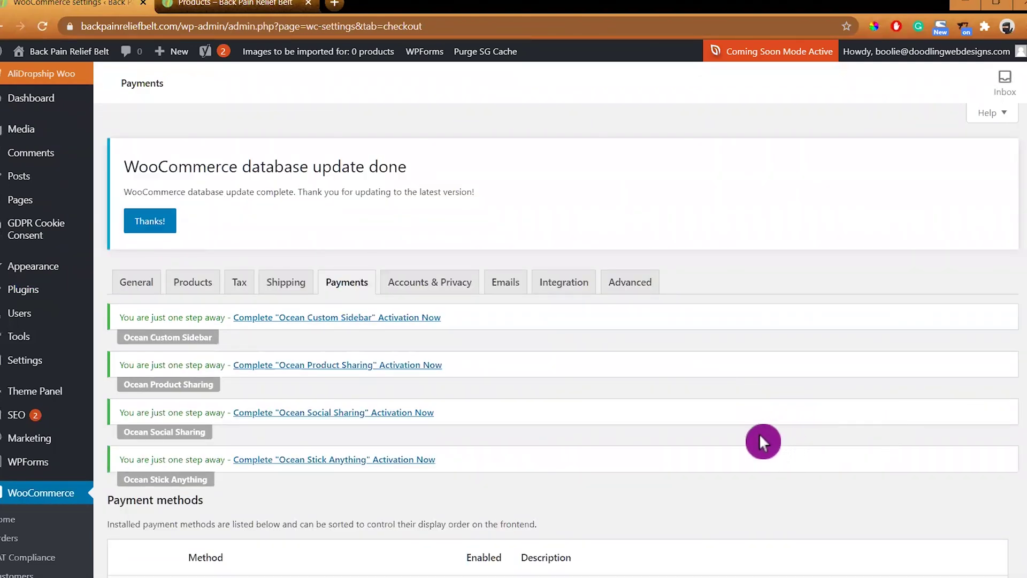
Step: Enable the Stripe credit card payment method and open its setup
scroll(778, 449, down, 8)
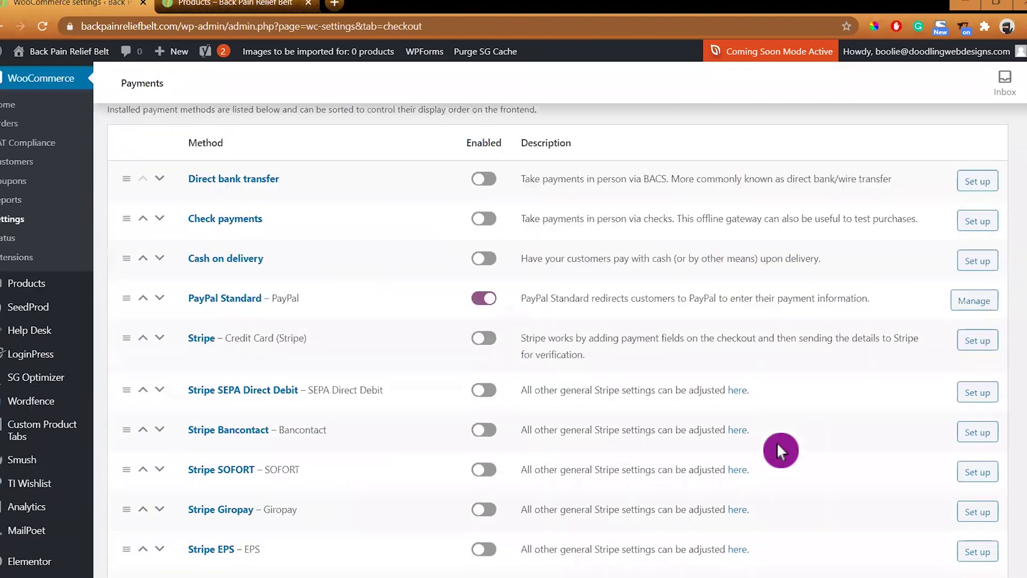
scroll(776, 441, down, 1)
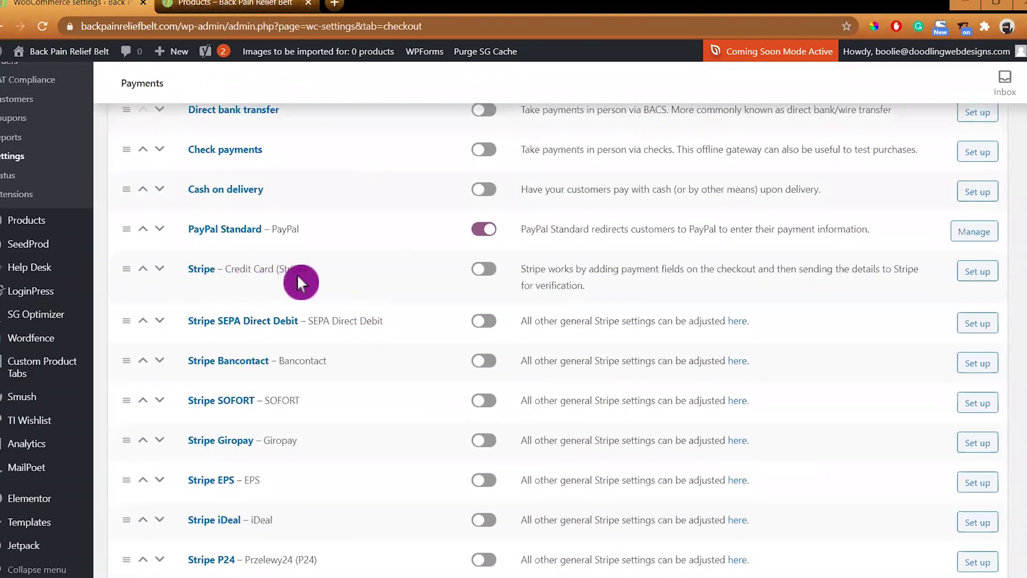
click(481, 272)
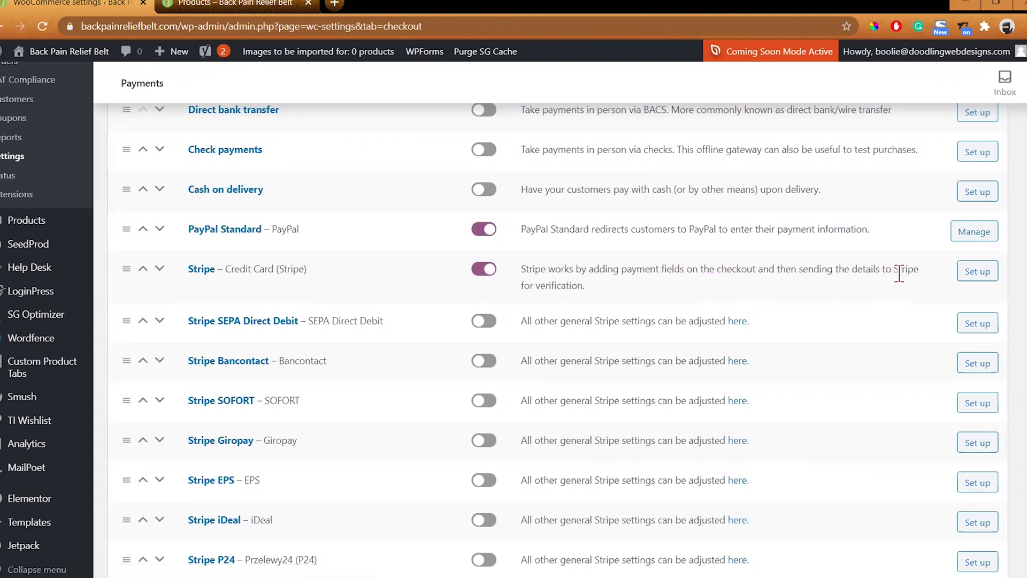
click(976, 277)
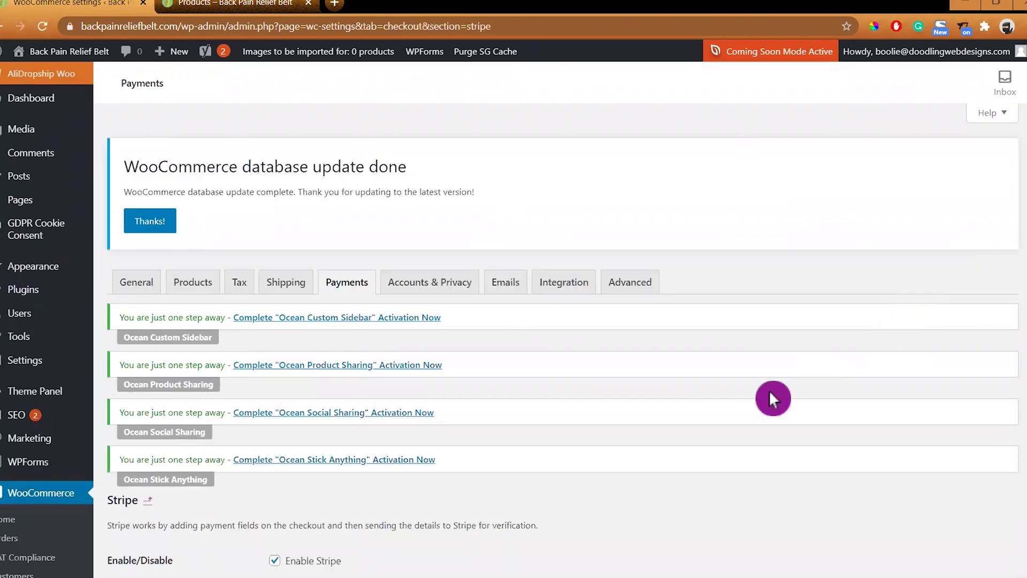
Step: Set the Stripe statement descriptor to BackPainReliefBelt
scroll(737, 409, down, 5)
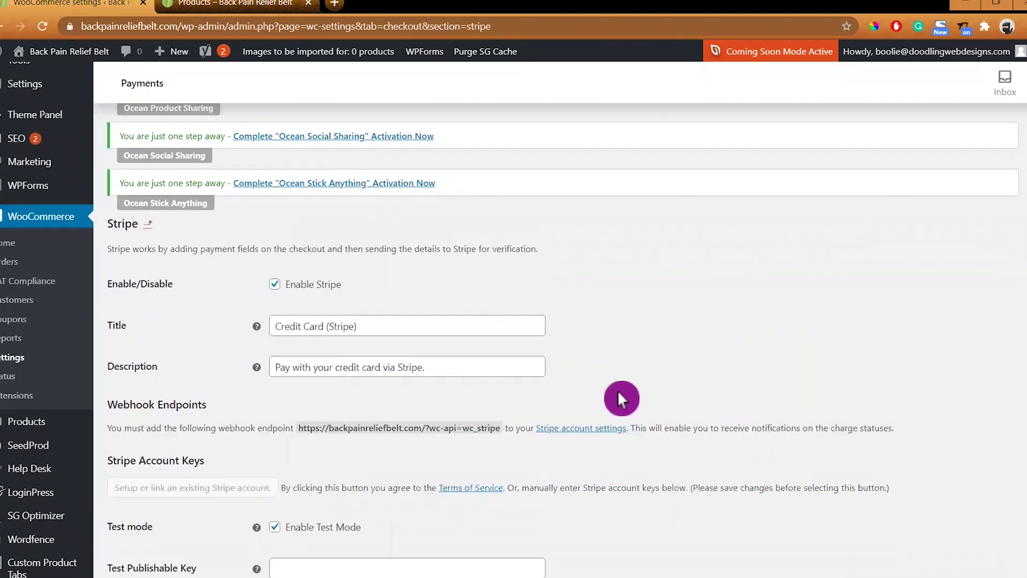
scroll(617, 390, down, 3)
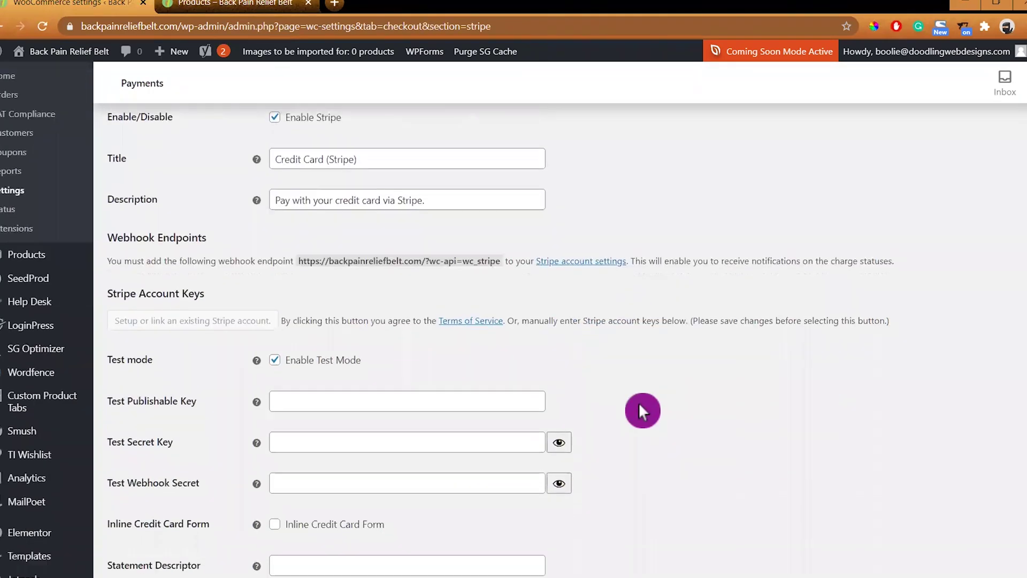
scroll(640, 406, down, 2)
scroll(642, 411, down, 1)
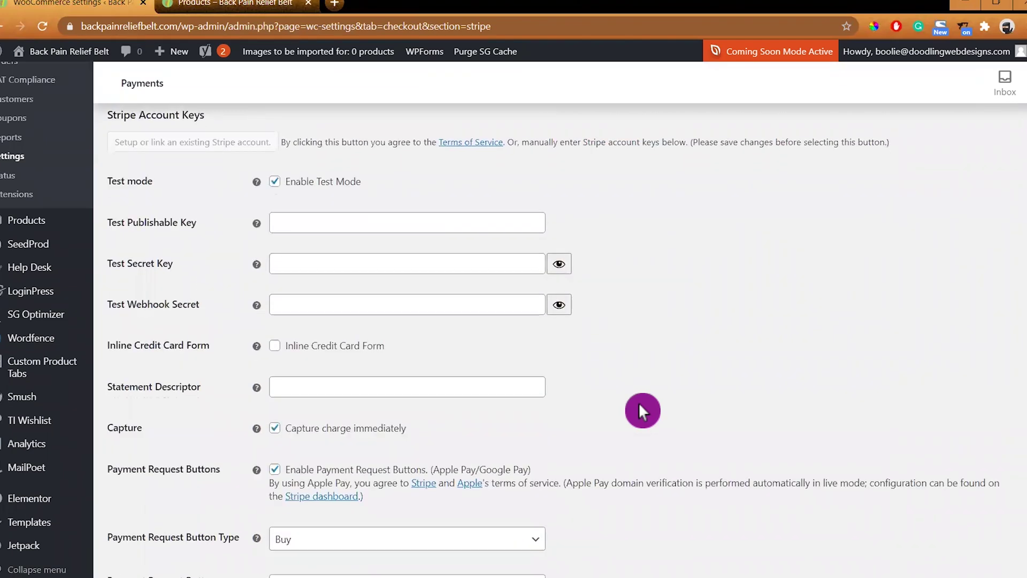
scroll(640, 408, down, 1)
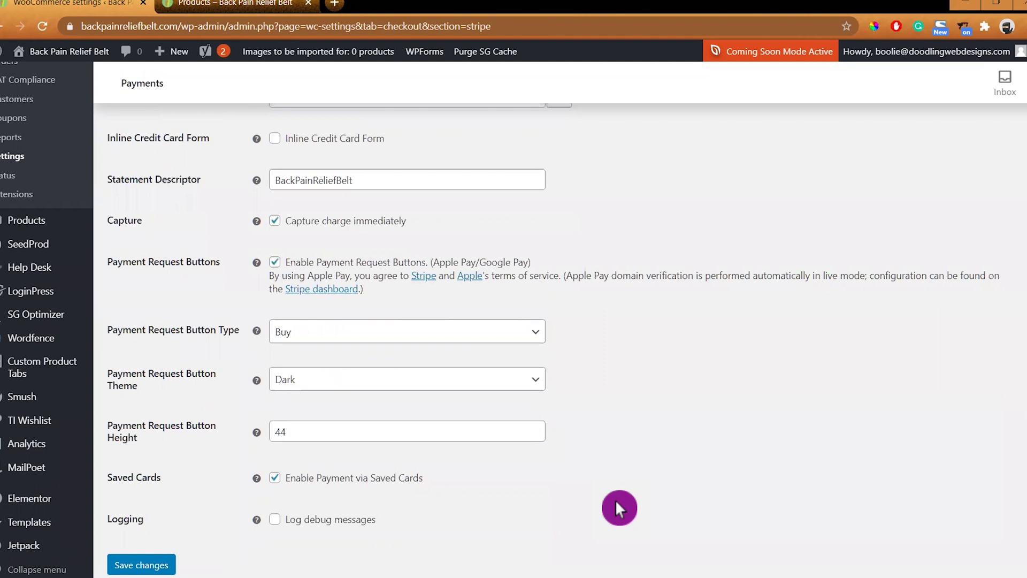
Step: Enable the inline credit card form for Stripe and save the payment settings
scroll(615, 499, down, 2)
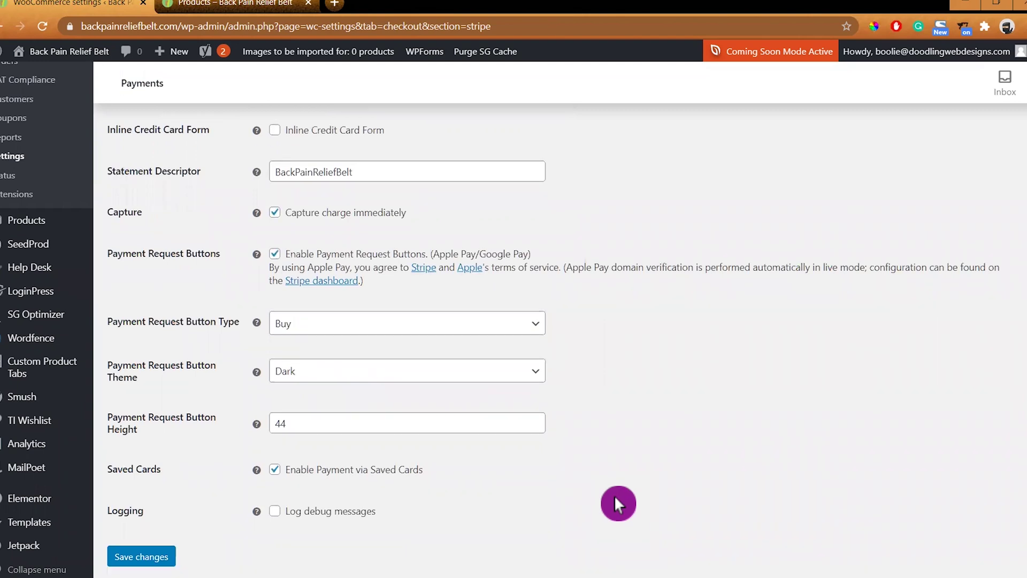
scroll(614, 489, up, 5)
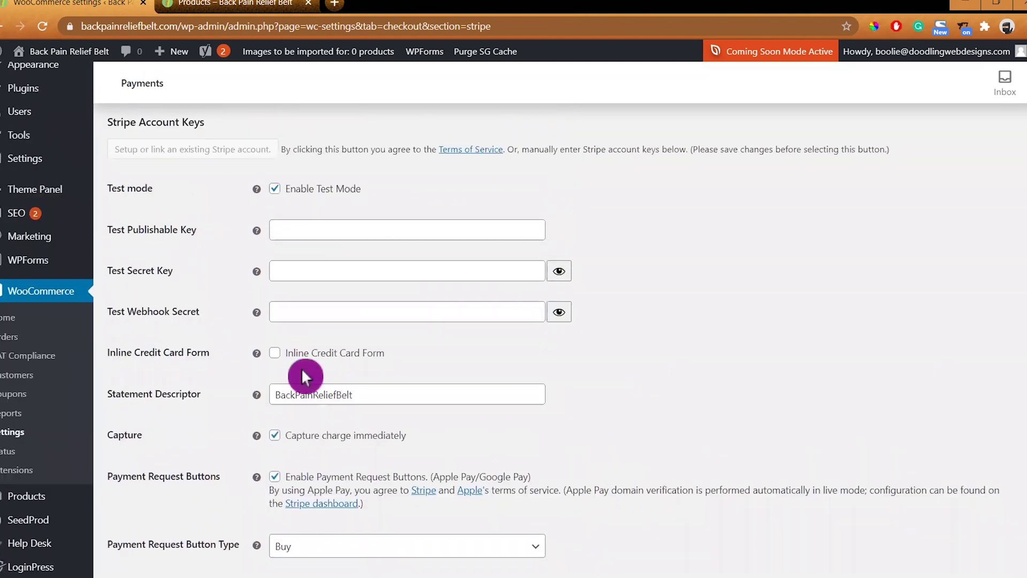
click(274, 353)
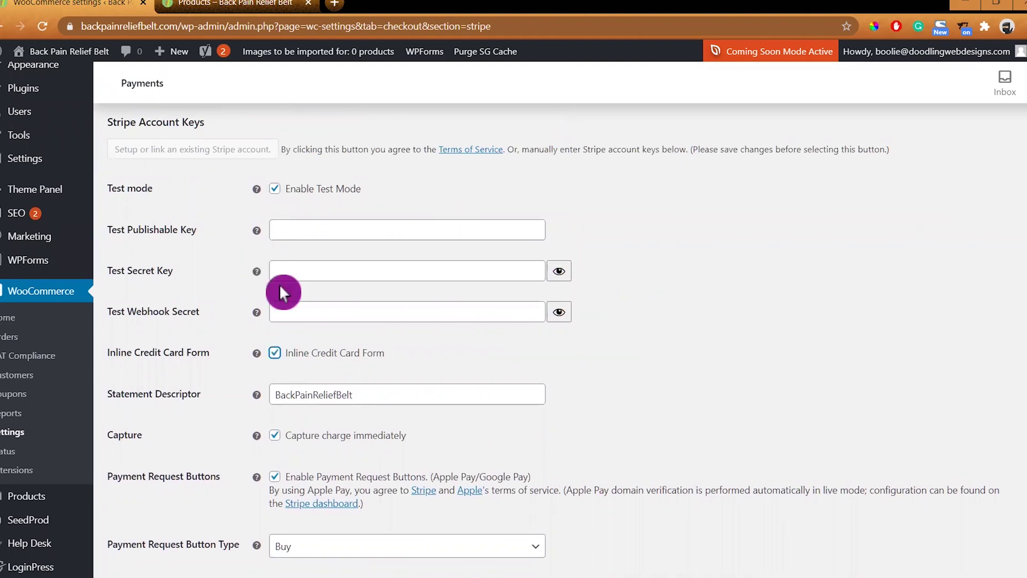
click(462, 366)
scroll(507, 506, down, 5)
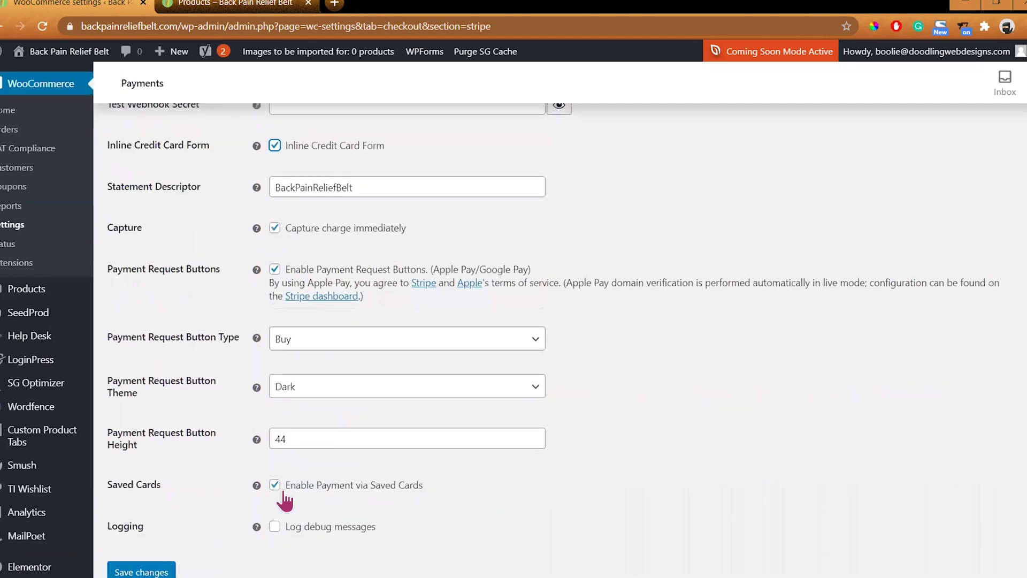
click(150, 505)
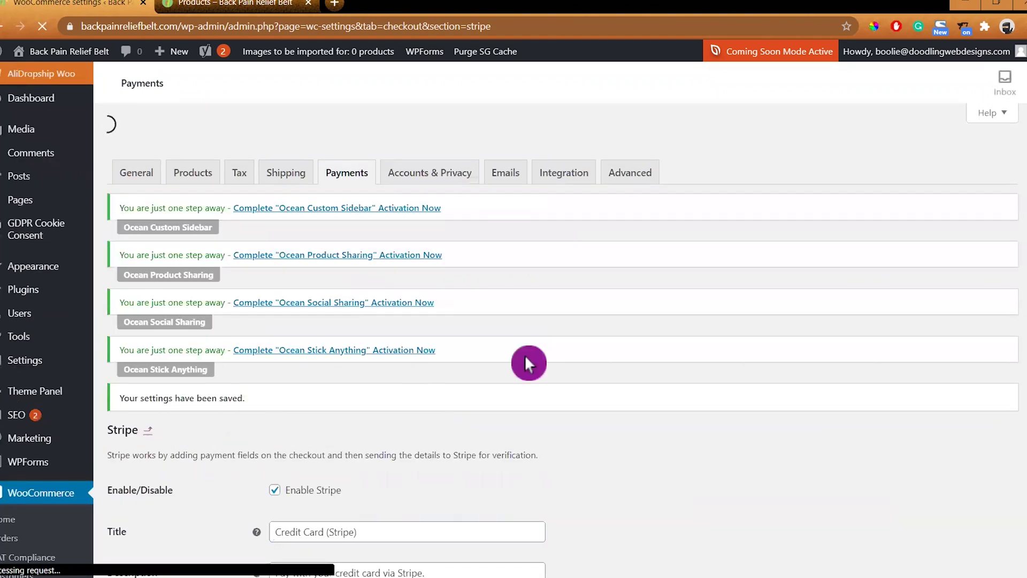
scroll(575, 401, down, 5)
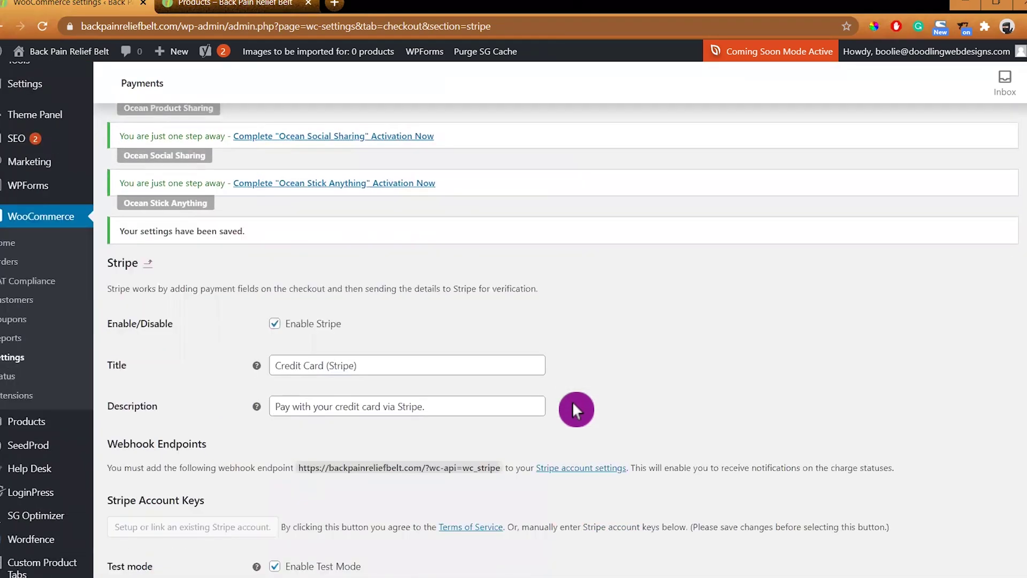
Step: Open the Stripe account settings linked in the Webhook Endpoints section in a separate browser tab
scroll(573, 405, down, 3)
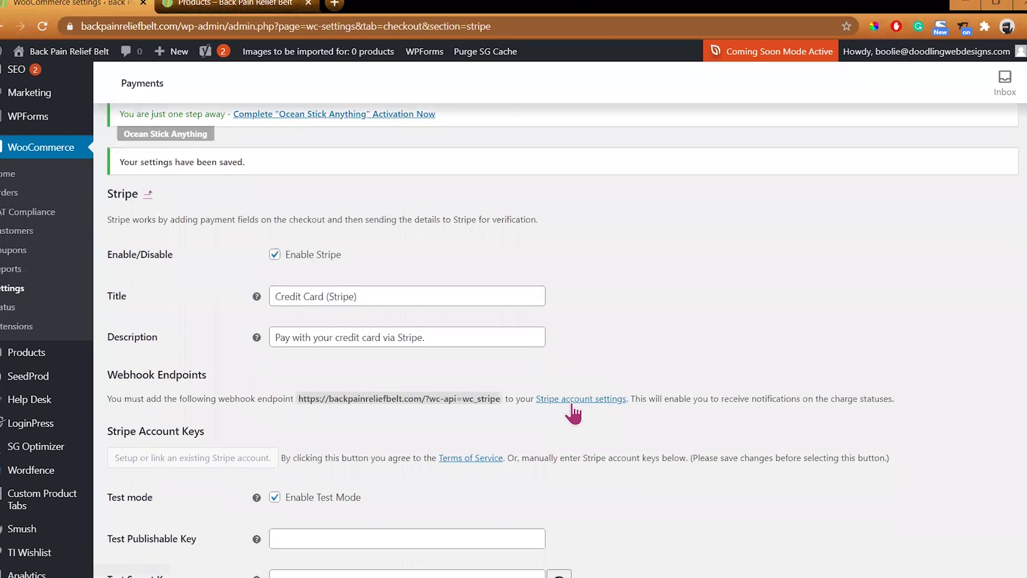
scroll(572, 402, down, 1)
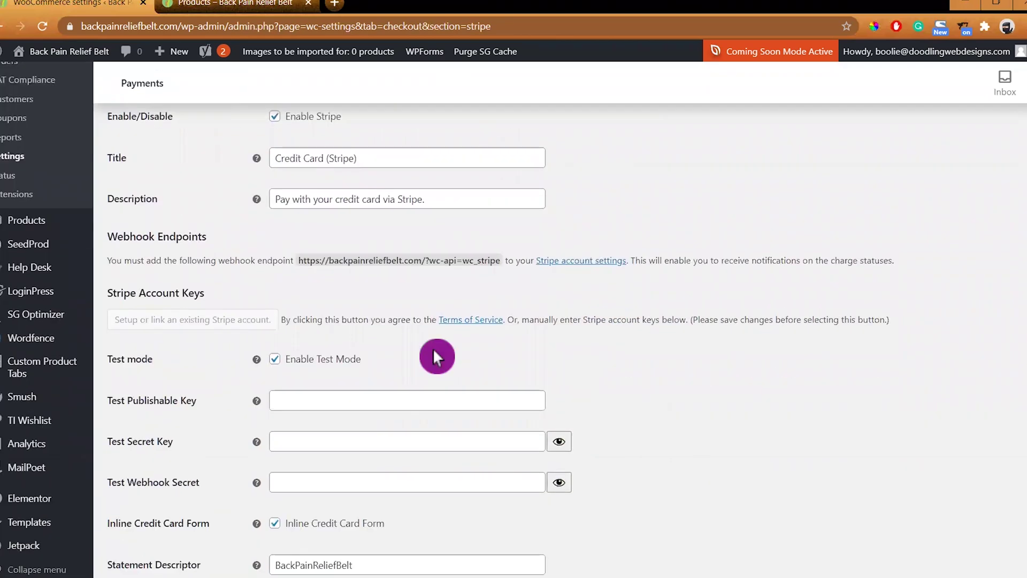
click(369, 280)
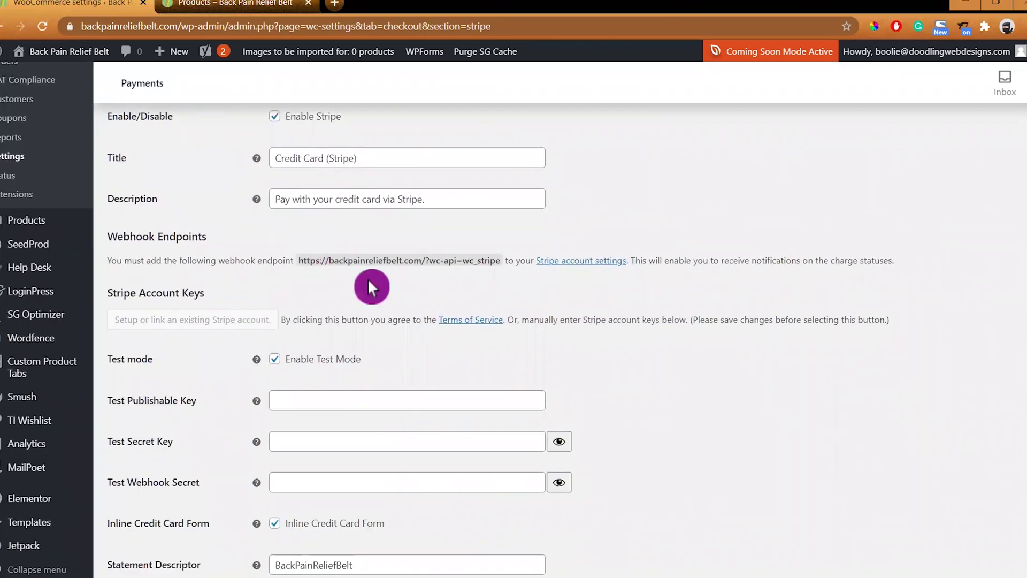
right_click(606, 261)
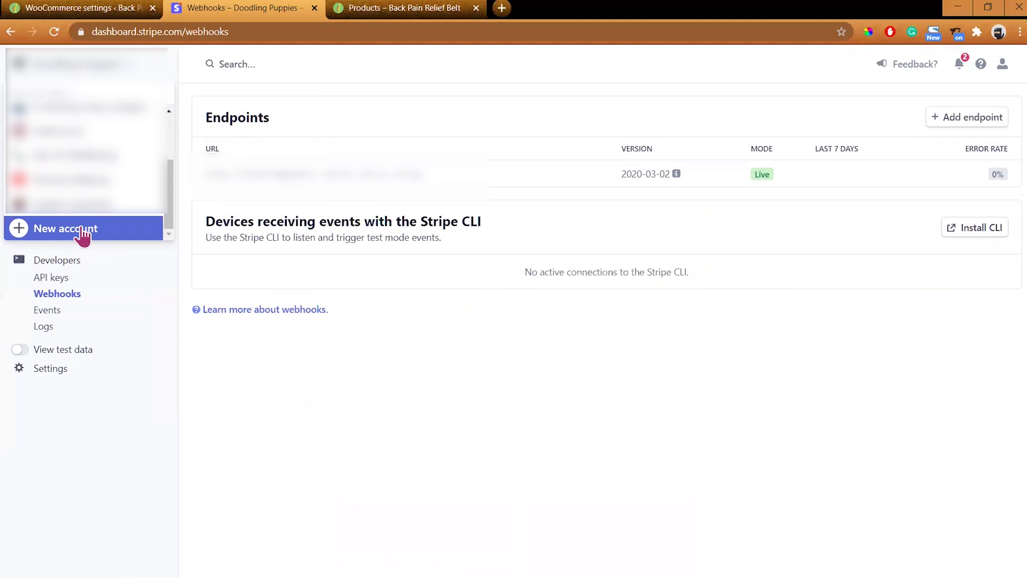
Step: Create a new Stripe account named Back Pain Relief Belt
click(83, 230)
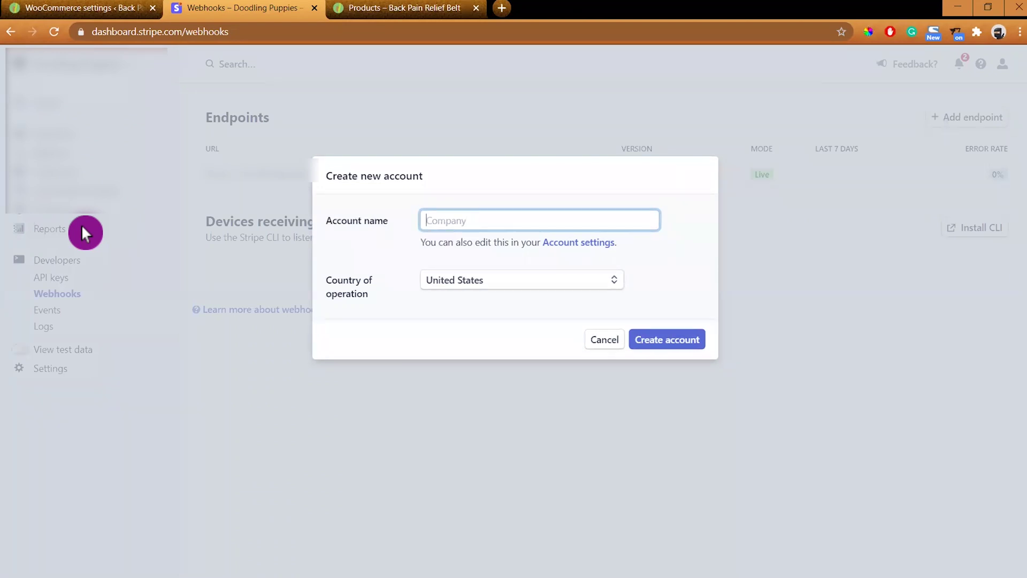
click(466, 219)
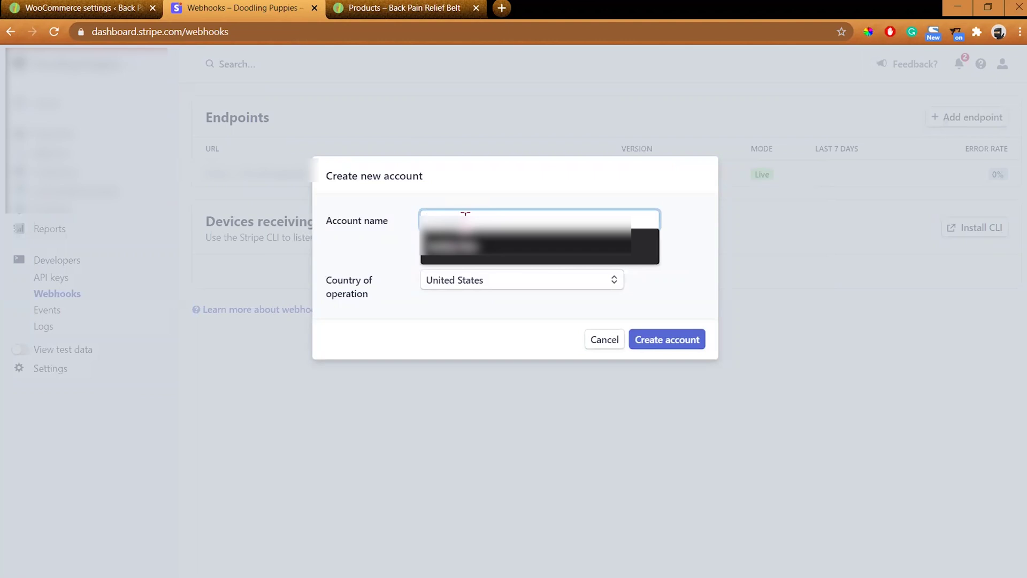
text(Ba)
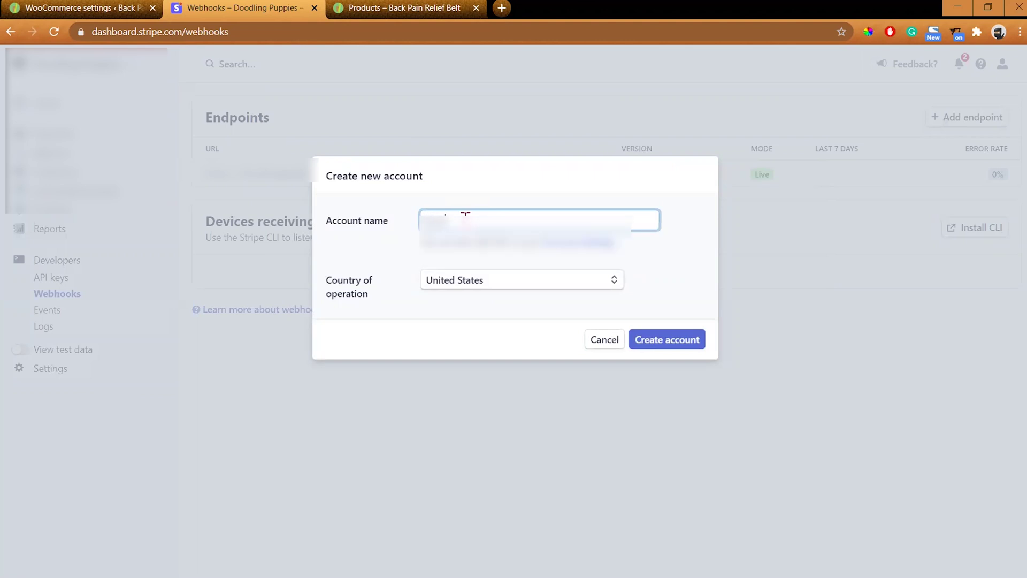
text(ck Pain)
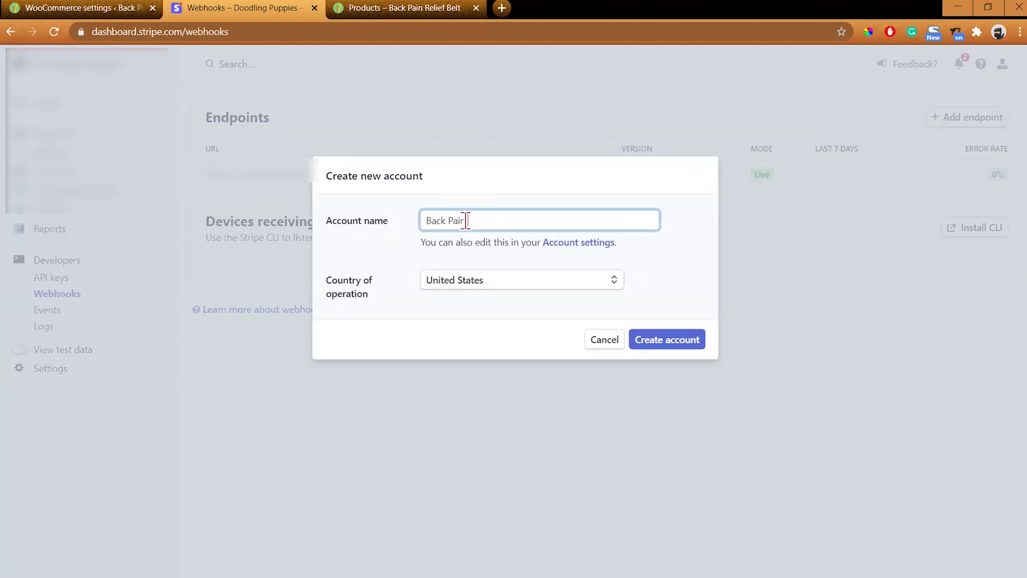
text( Relief Belt)
click(568, 347)
click(662, 344)
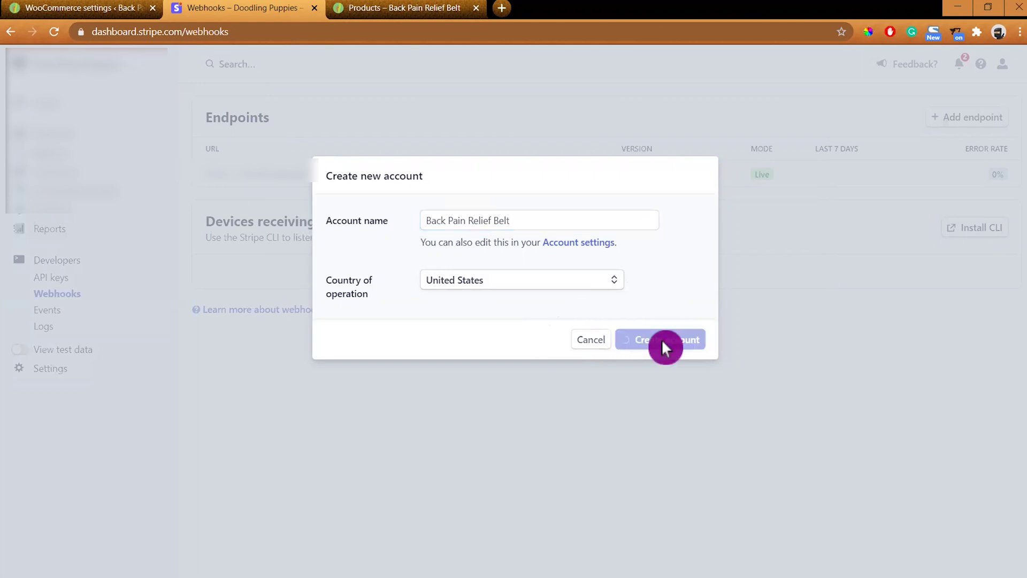
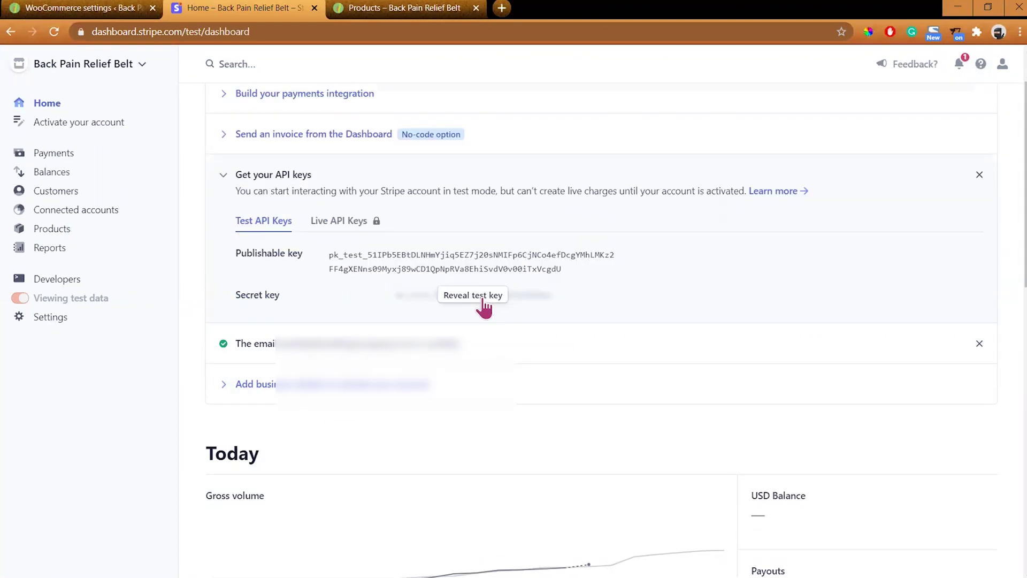
Step: Reveal the Stripe test secret key, then copy the publishable key into the Test Publishable Key field of the WooCommerce Stripe settings
click(482, 301)
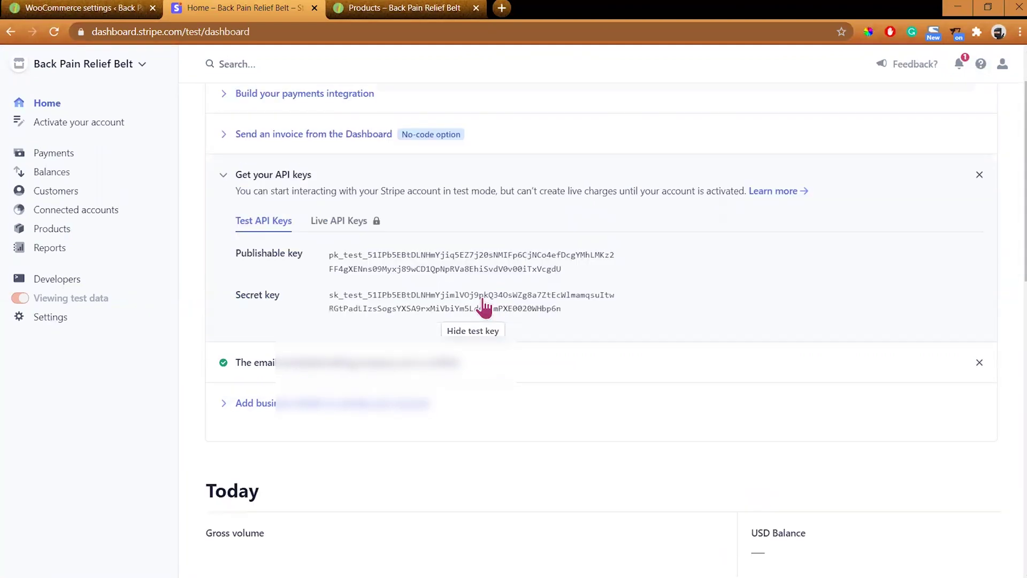
click(467, 266)
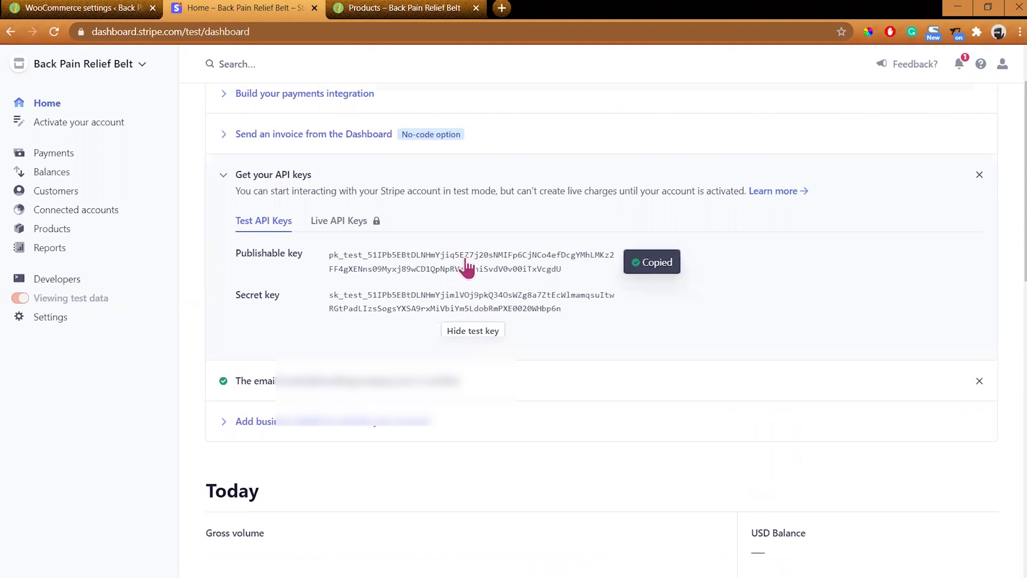
click(95, 7)
click(336, 271)
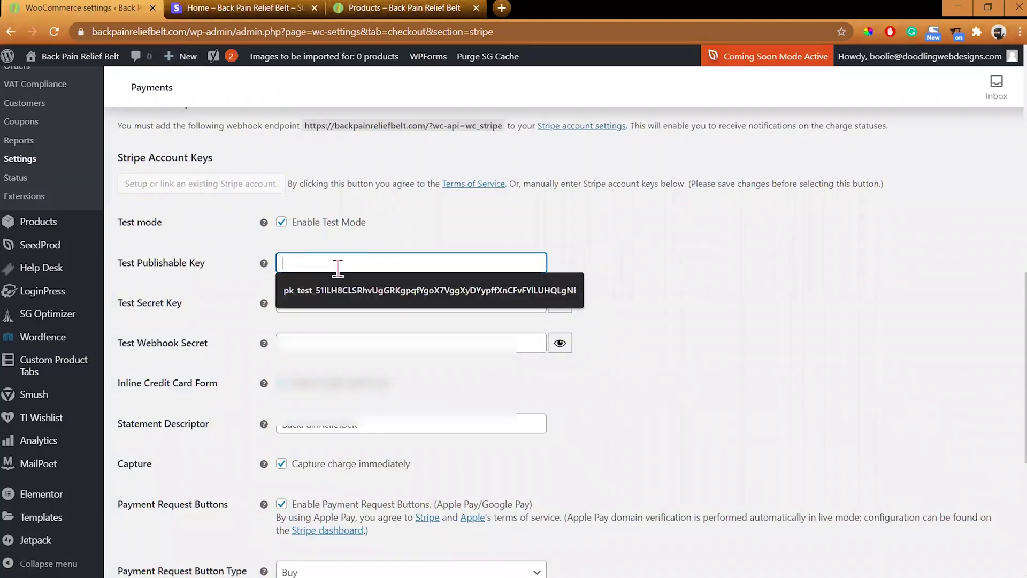
key(ctrl+v)
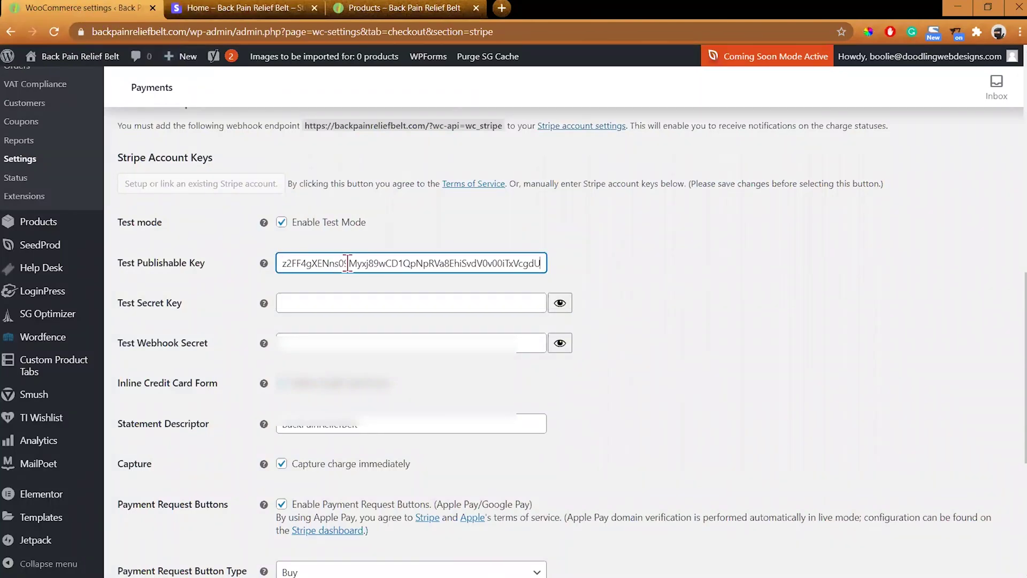
Step: Copy the test secret key from the Stripe dashboard into the Test Secret Key field of the WooCommerce Stripe settings
click(262, 8)
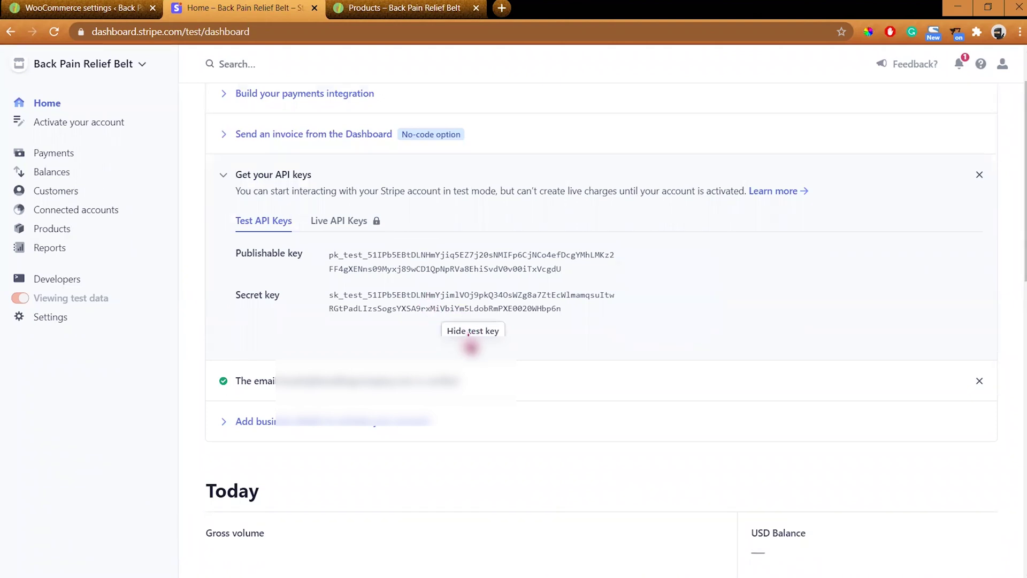
click(468, 331)
click(463, 296)
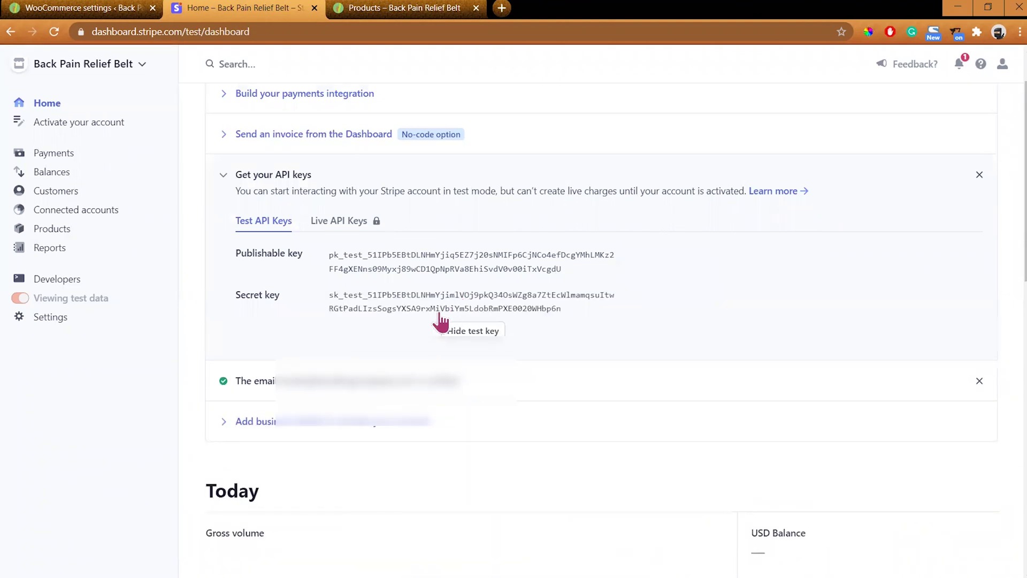
click(443, 312)
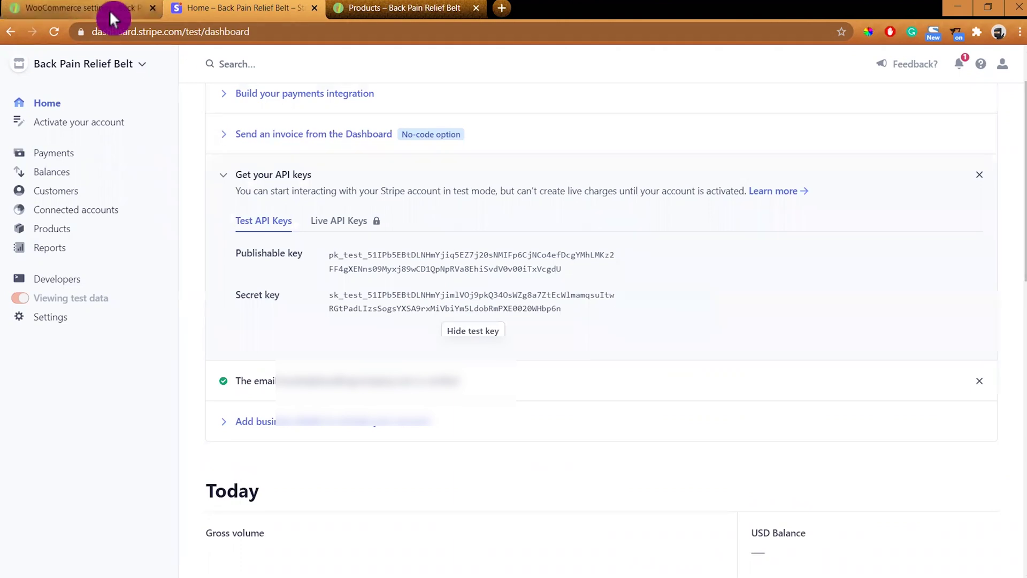
click(110, 9)
click(331, 301)
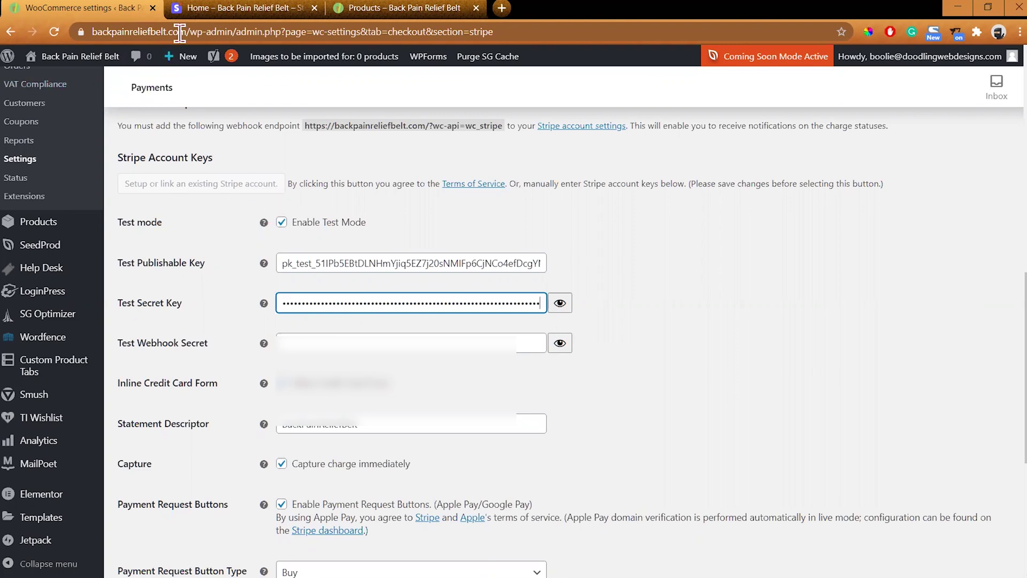
Step: Recheck the API keys in the Stripe dashboard and save the WooCommerce Stripe settings
click(203, 8)
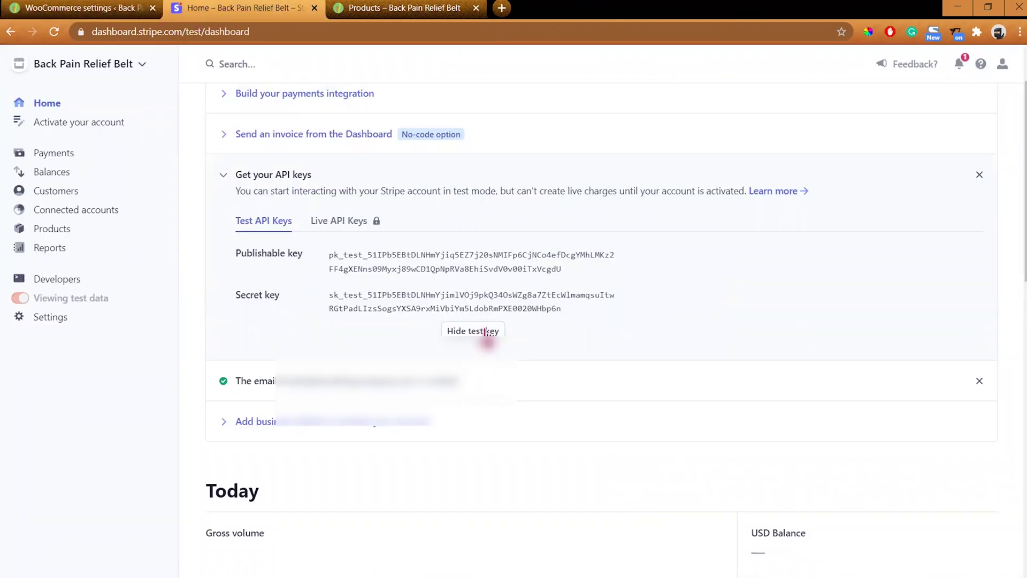
click(109, 6)
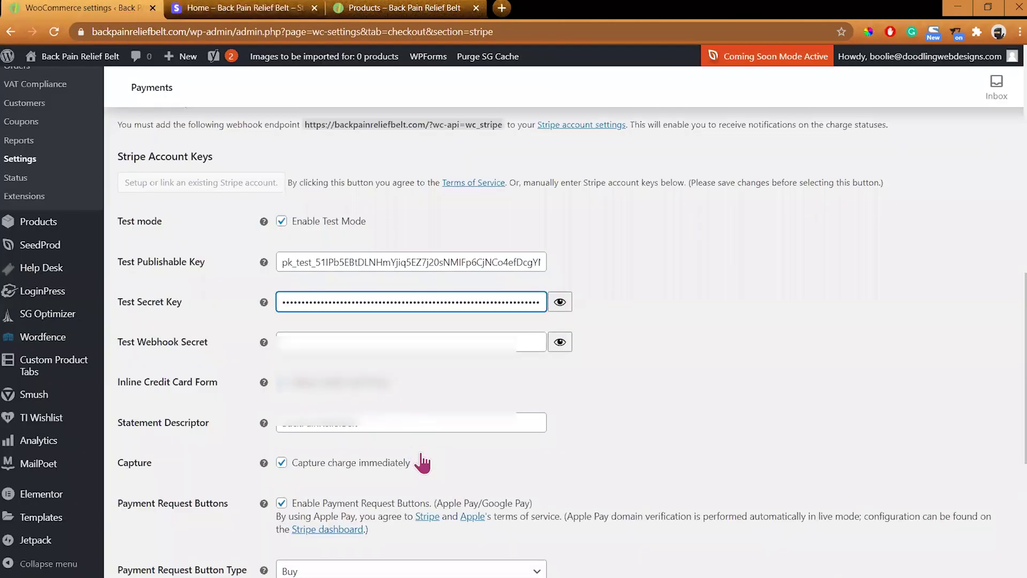
scroll(397, 482, down, 4)
scroll(397, 481, down, 2)
click(162, 500)
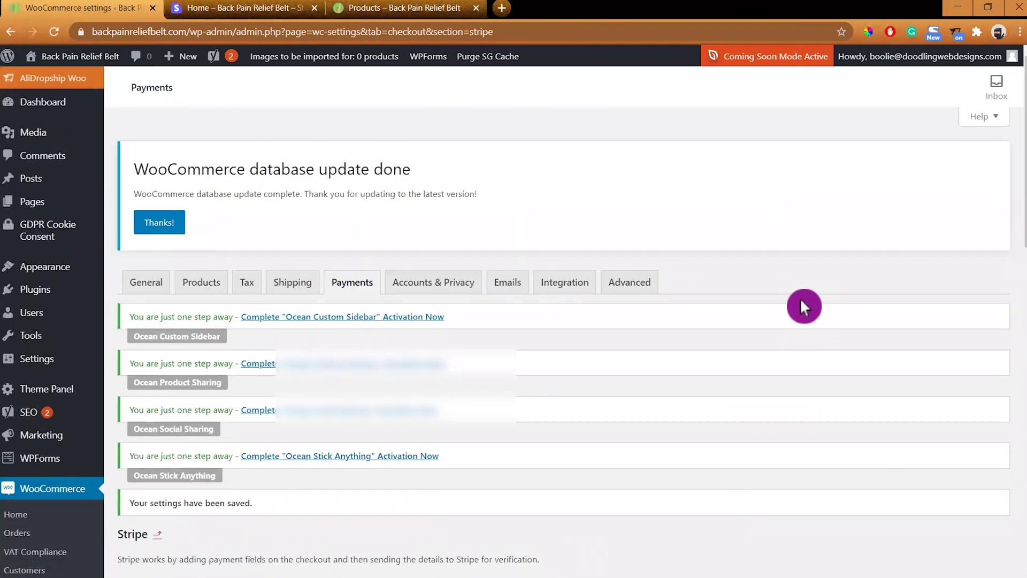
Step: Review the saved Stripe account keys against the Stripe dashboard and toggle the Enable Test Mode option
scroll(800, 300, down, 10)
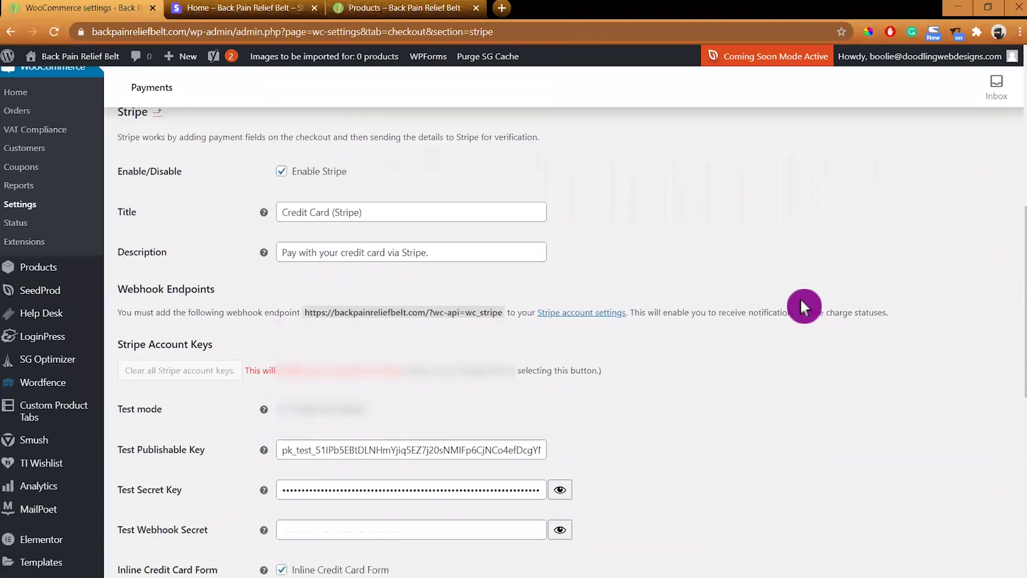
click(264, 8)
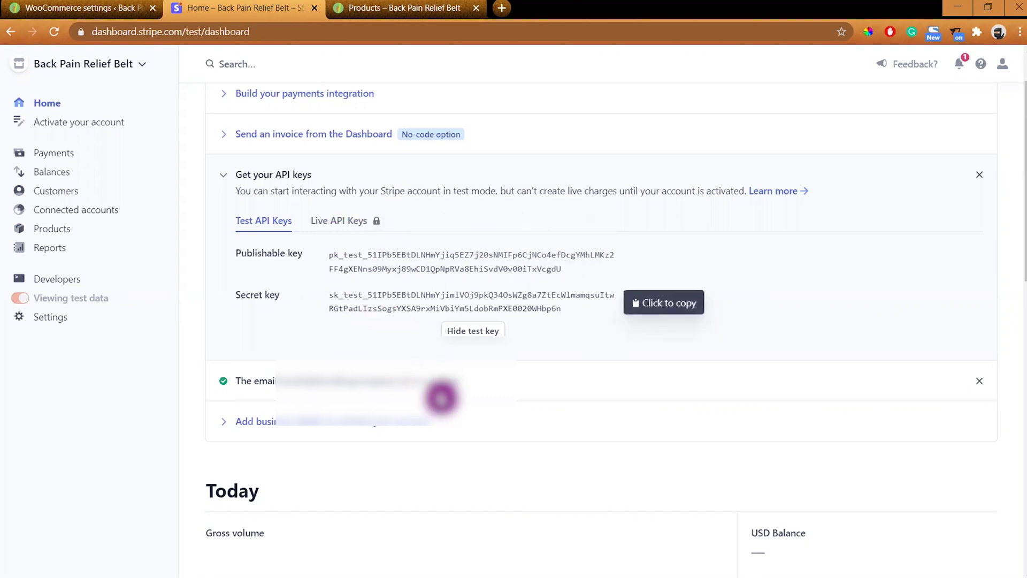
click(89, 11)
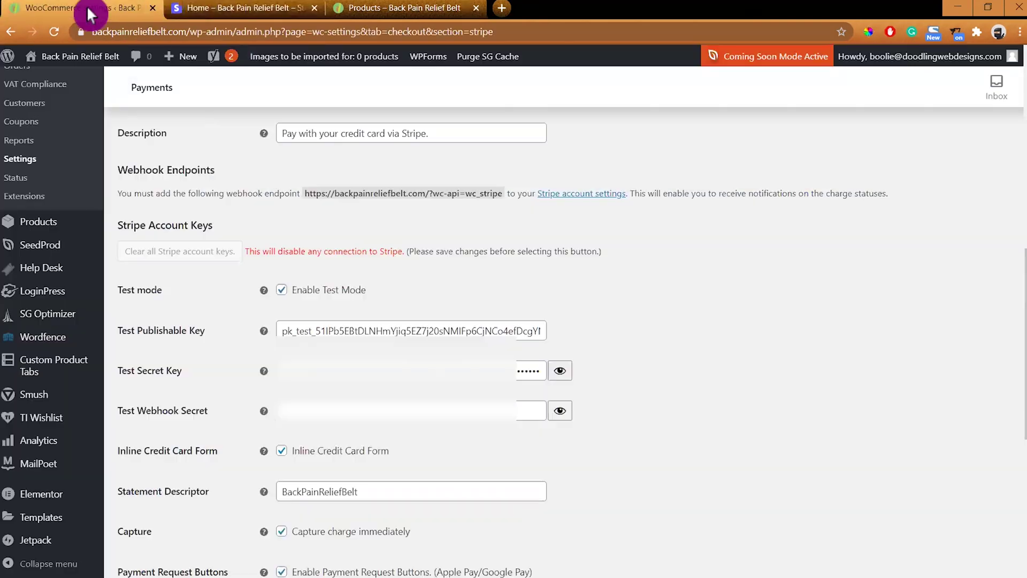
click(281, 293)
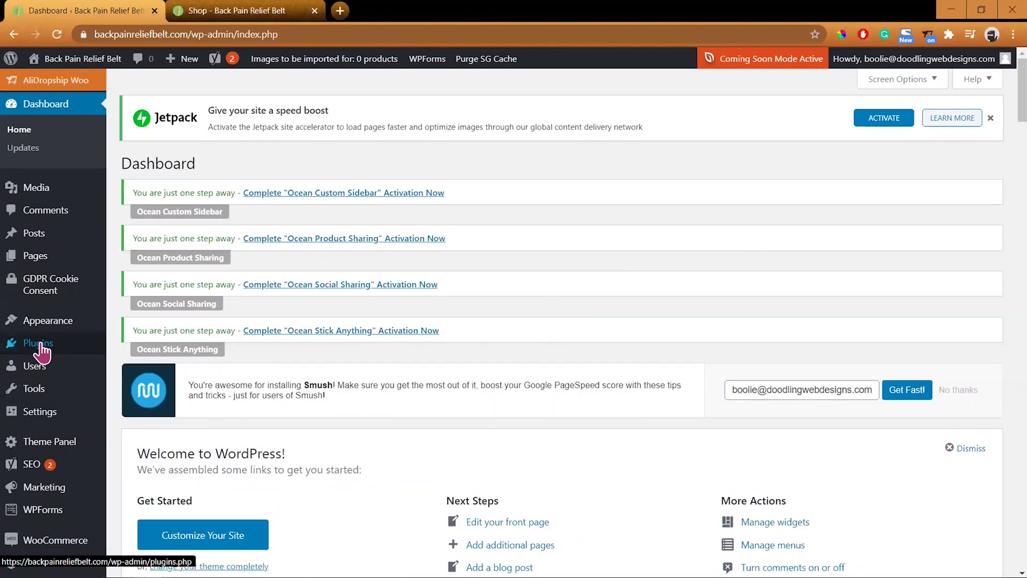
Step: Dismiss the DHL notice on the WordPress plugins page and search for new plugins matching "email template customizer"
click(39, 346)
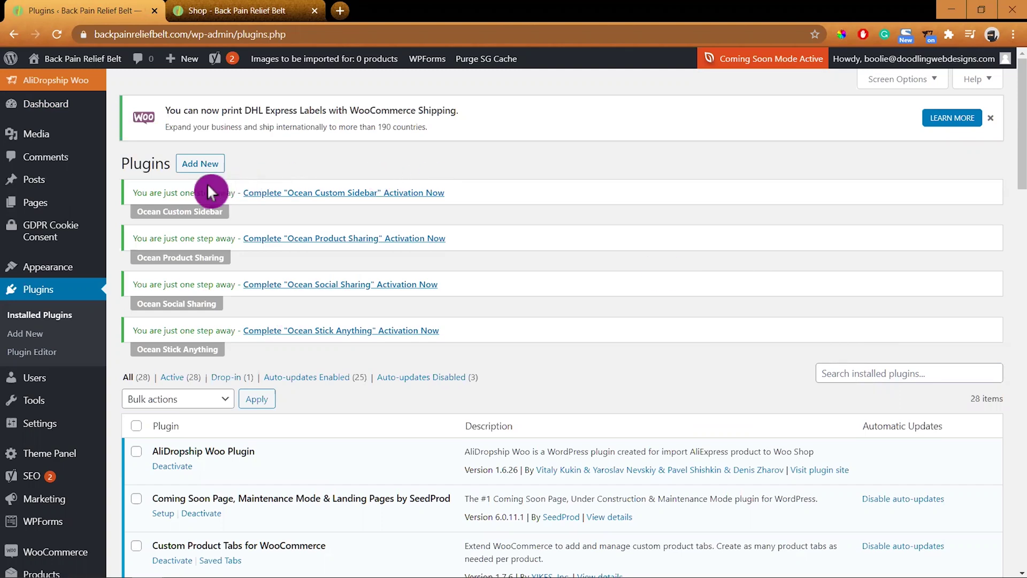
click(990, 118)
click(190, 96)
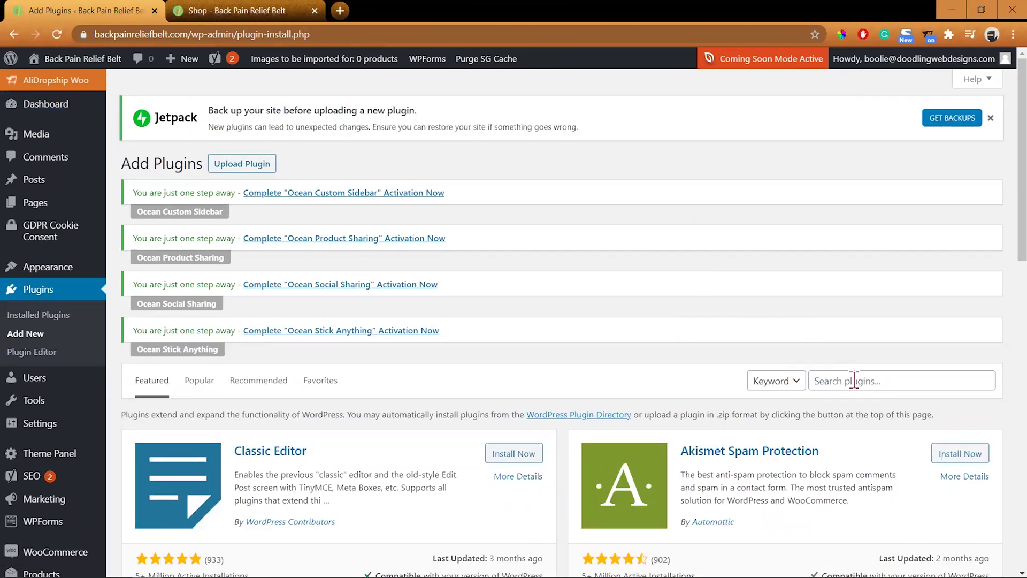
click(854, 380)
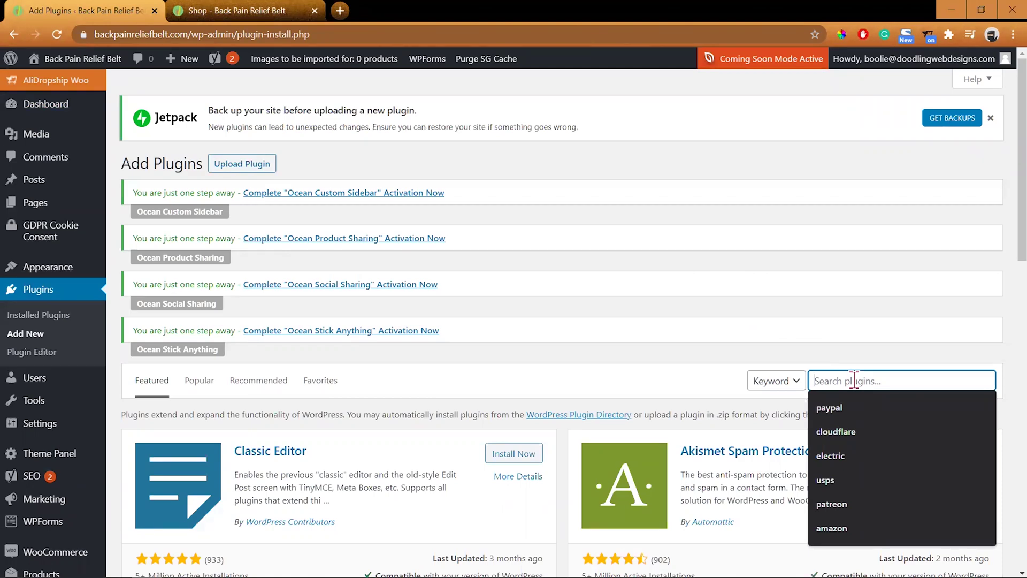
text(email template)
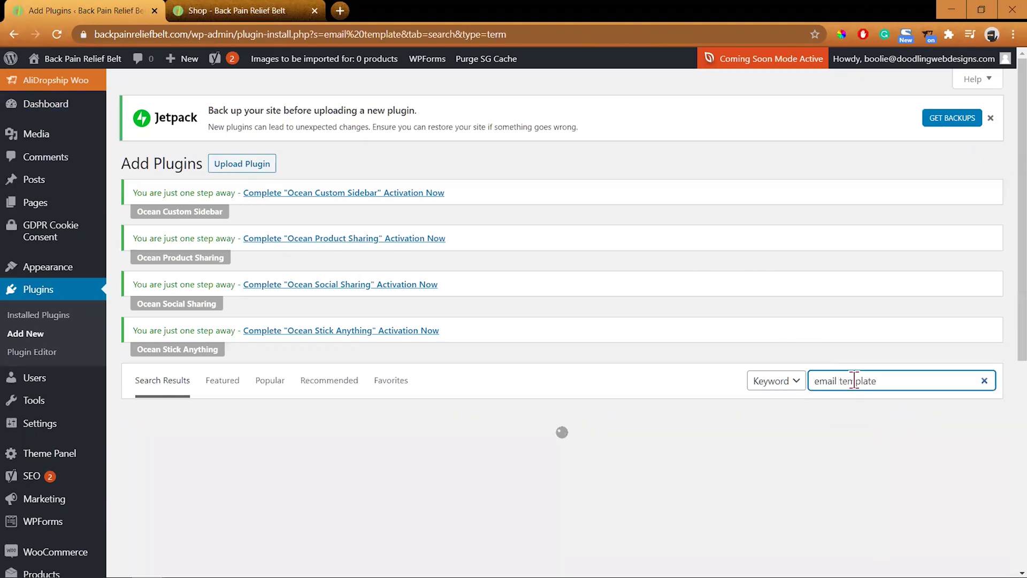
text( customizer)
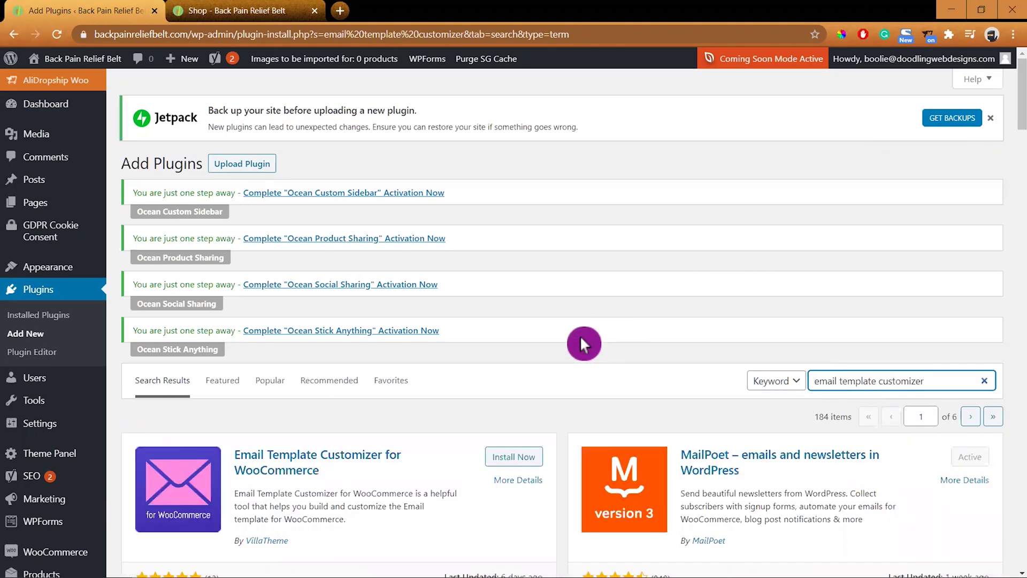
Step: Install and activate the Email Template Customizer for WooCommerce plugin by VillaTheme
scroll(584, 344, down, 3)
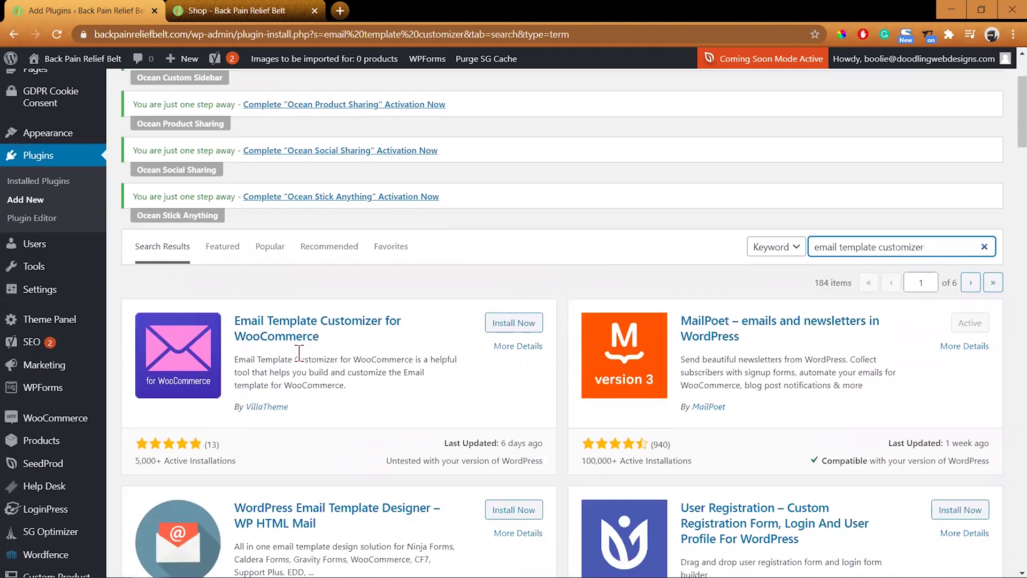
click(524, 326)
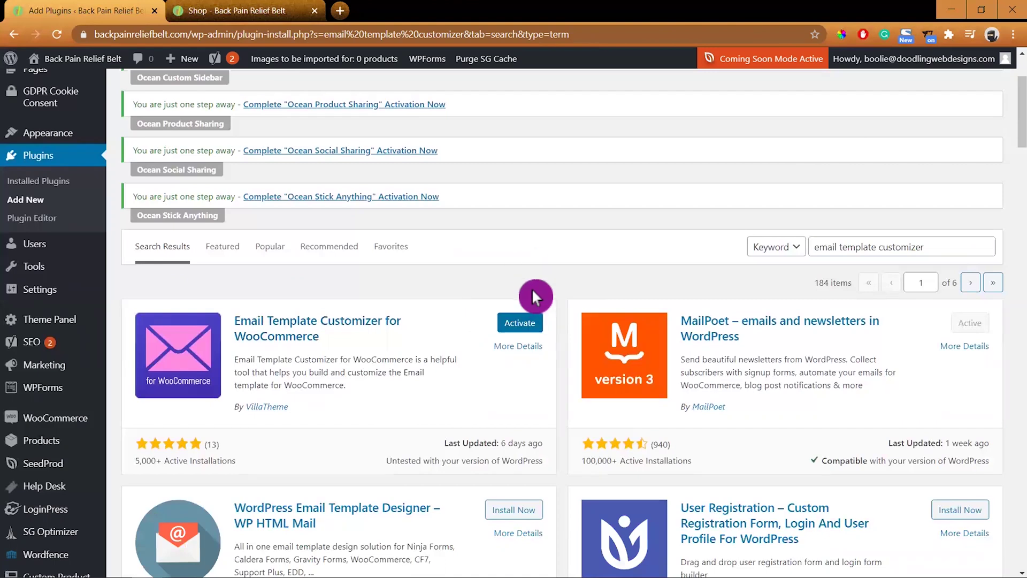
click(520, 322)
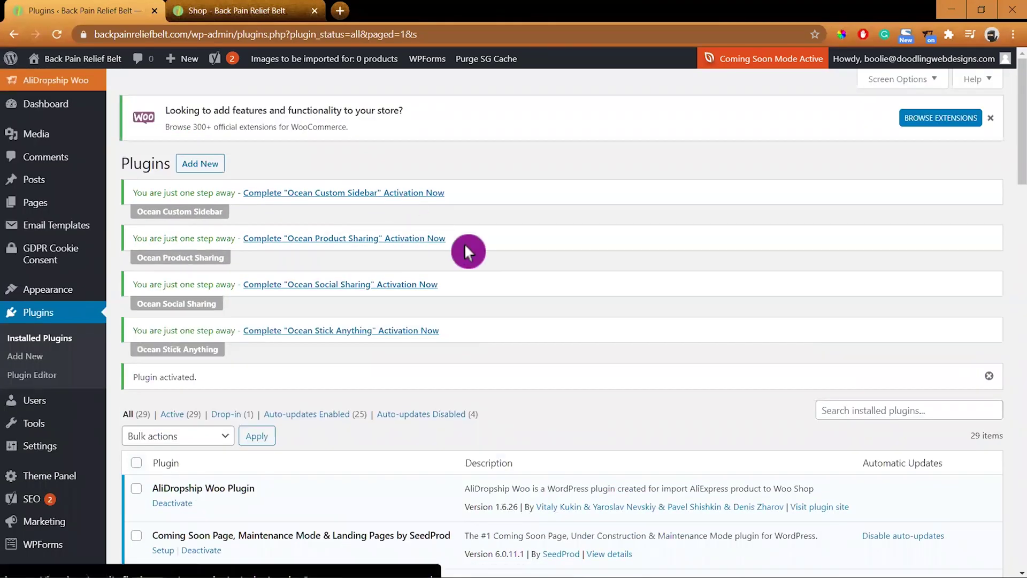
Step: Enable automatic updates for the Email Template Customizer for WooCommerce plugin
scroll(473, 261, down, 6)
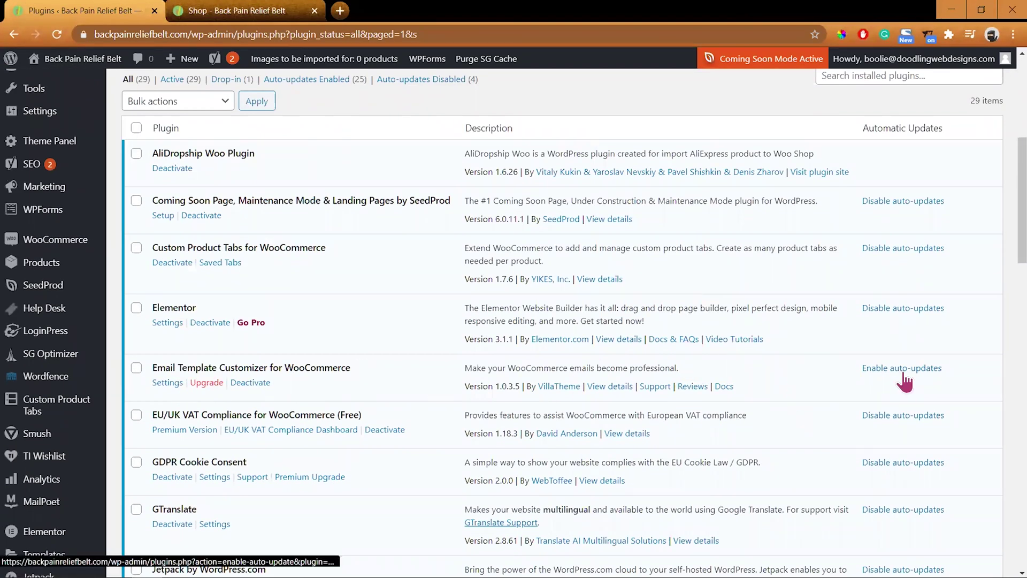
click(903, 368)
scroll(367, 332, up, 5)
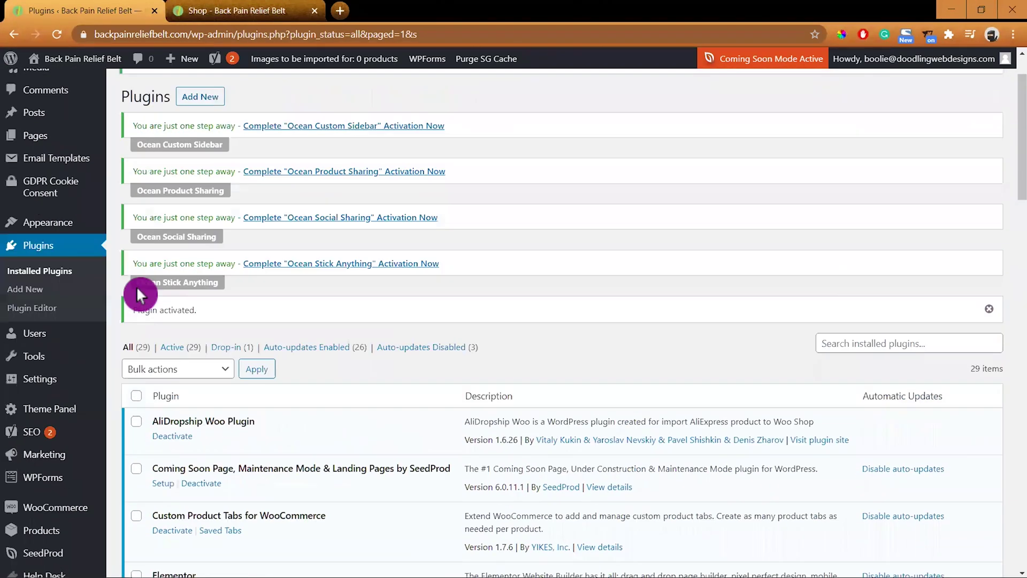
Step: Browse the list of email templates and open the Customer note template for editing
click(70, 163)
scroll(503, 248, down, 2)
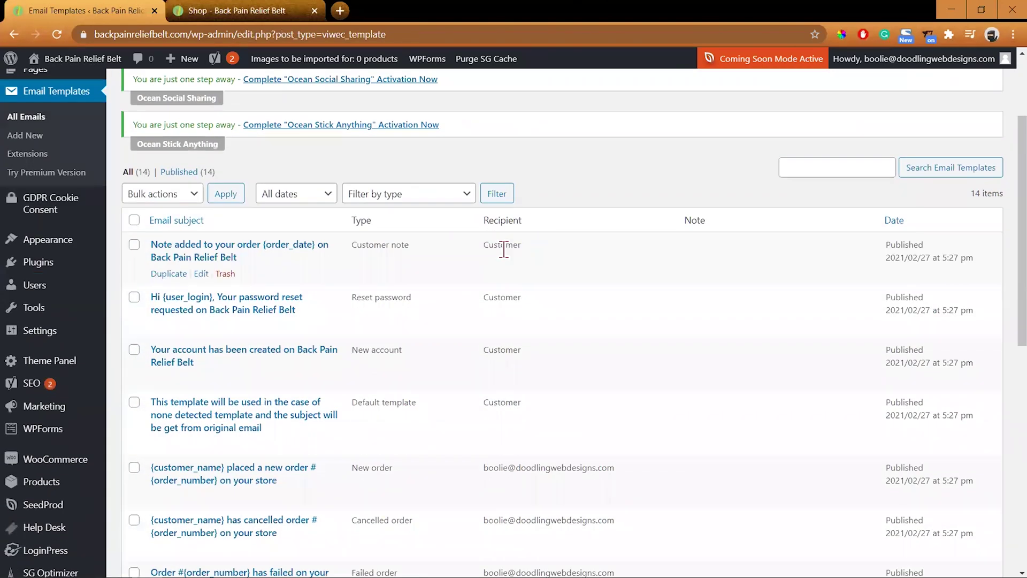
scroll(417, 527, down, 6)
scroll(417, 526, up, 5)
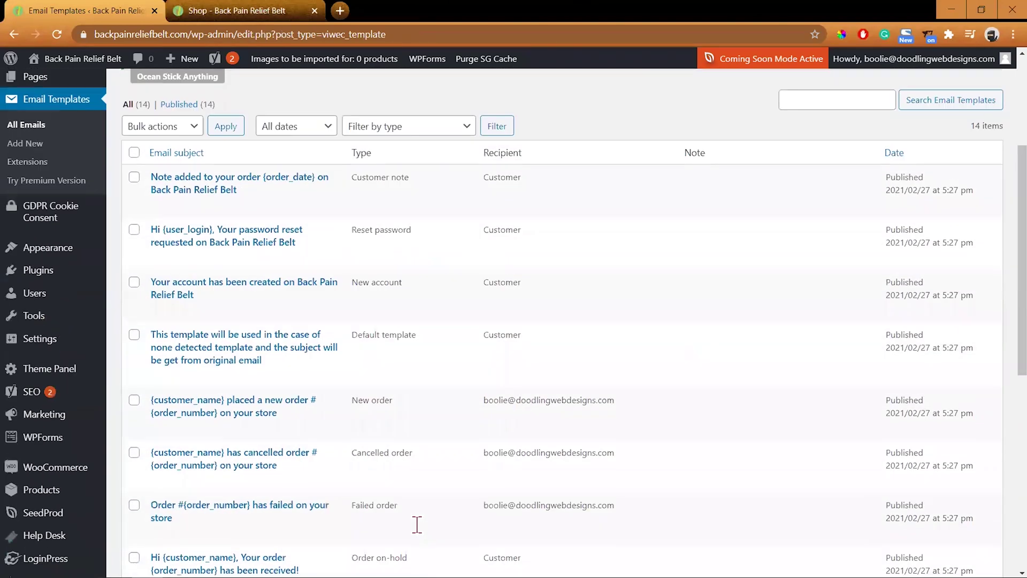
scroll(448, 503, down, 1)
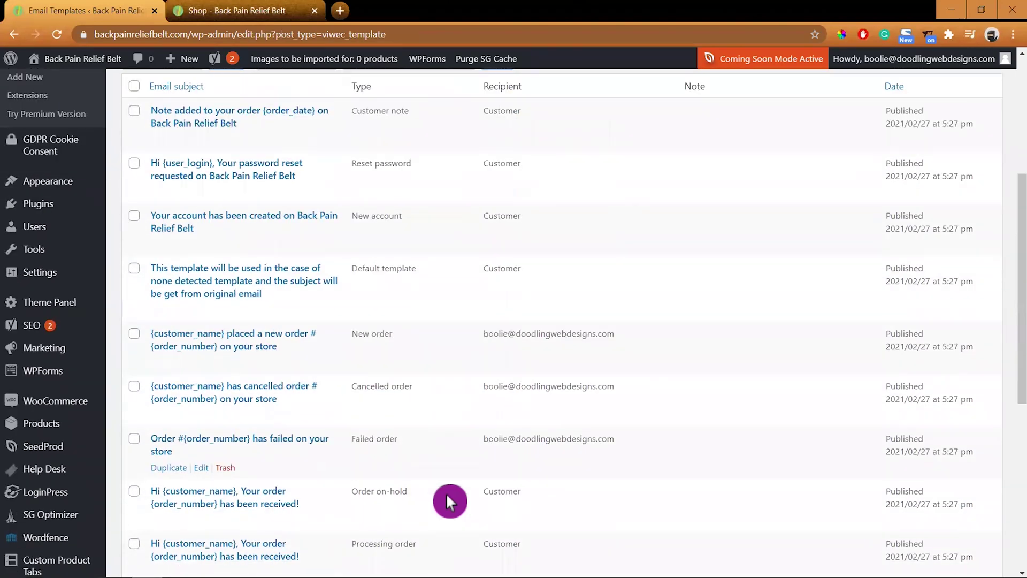
scroll(446, 492, up, 4)
click(266, 391)
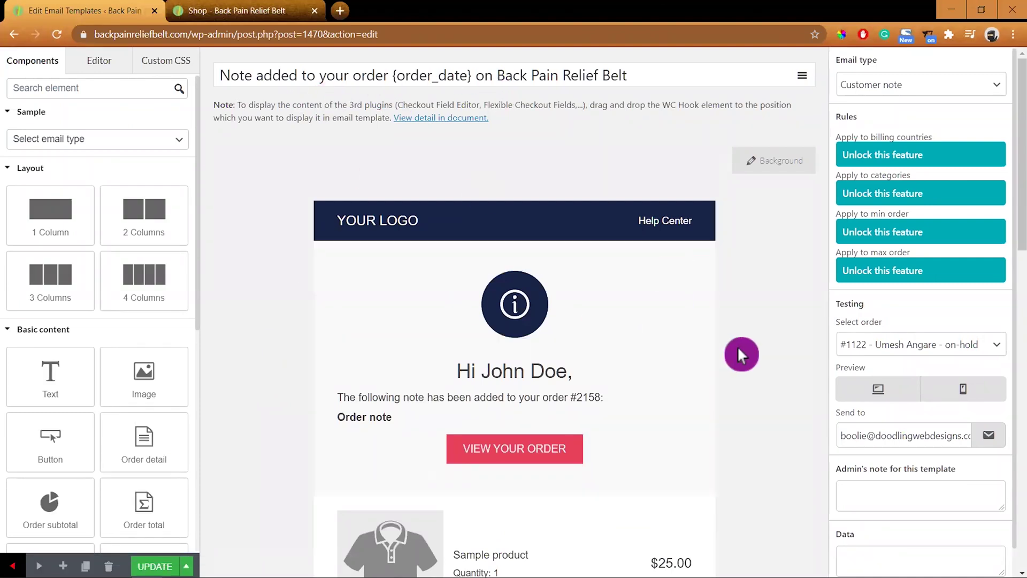
Step: Set the background color of the template's two-column header row to #ffffff
scroll(320, 156, down, 1)
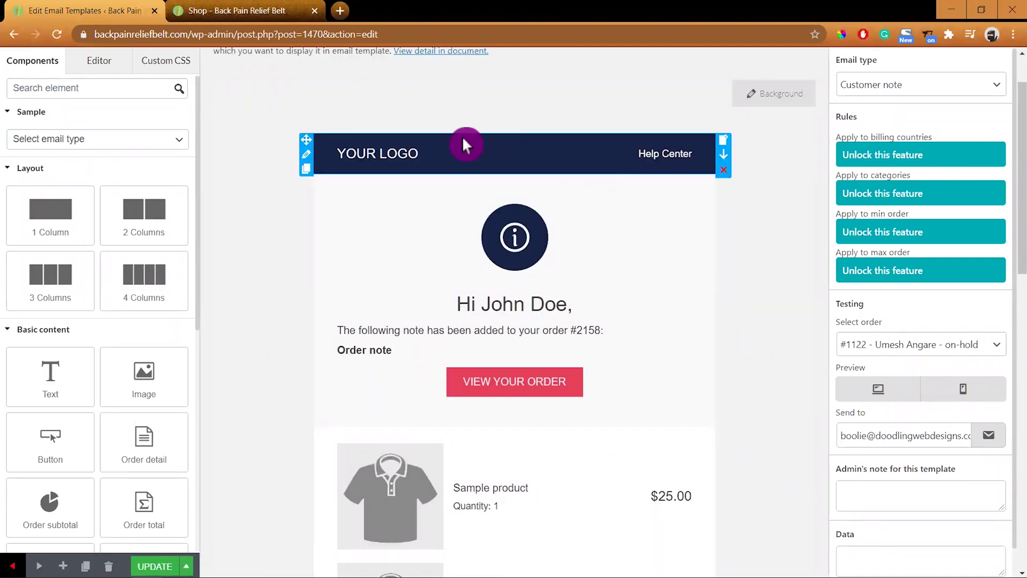
click(328, 149)
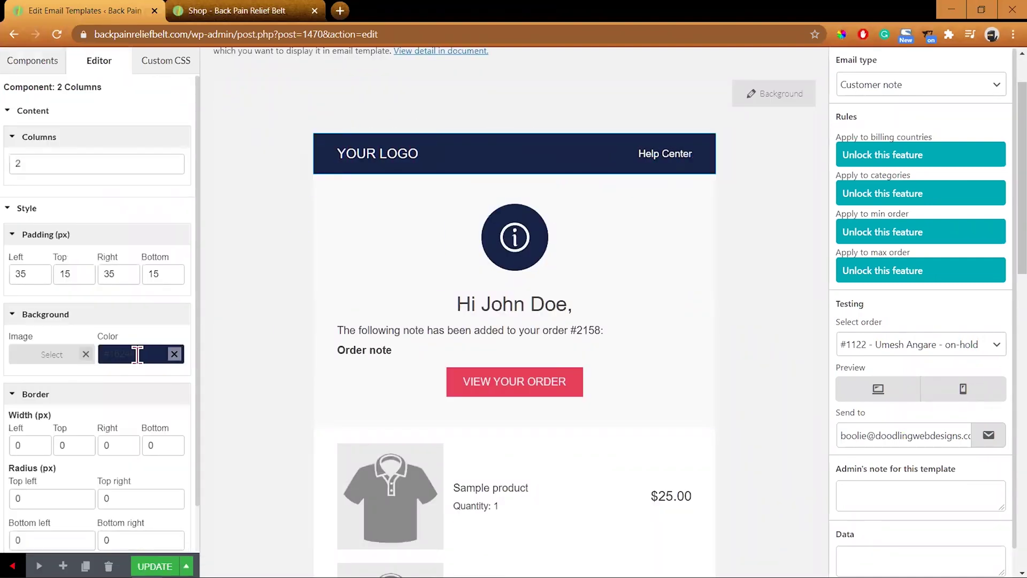
click(116, 353)
key(BackSpace)
text(#ffffff)
Step: Clear the YOUR LOGO text in the header and start inserting an image in its place
click(414, 170)
key(ctrl+a)
key(BackSpace)
click(169, 163)
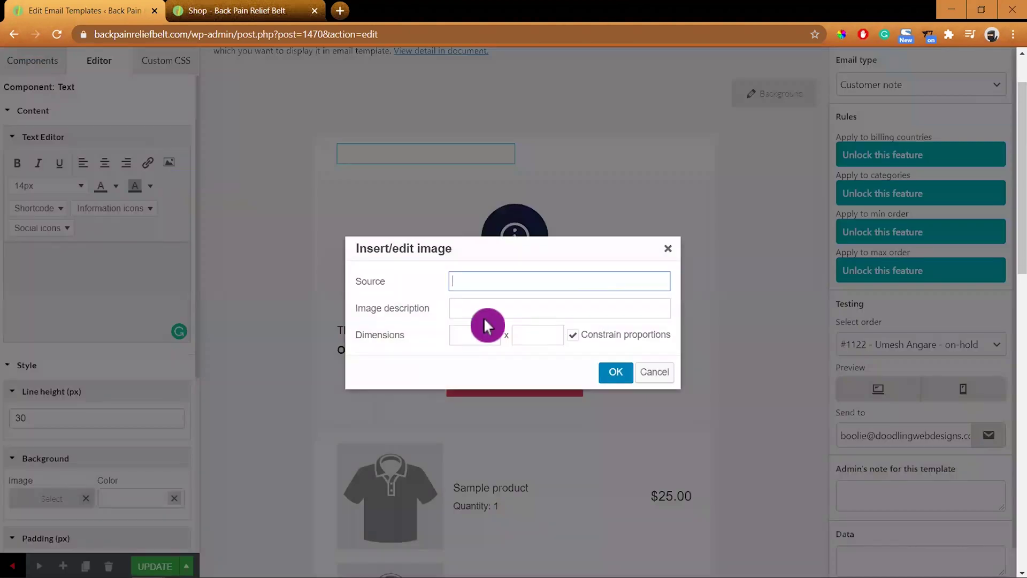
Step: Open the WordPress media library in a separate tab and copy the file URL of the Back Pain Relief Belt logo
click(263, 18)
mouse_move(75, 58)
middle_click(62, 92)
drag(361, 19, 255, 14)
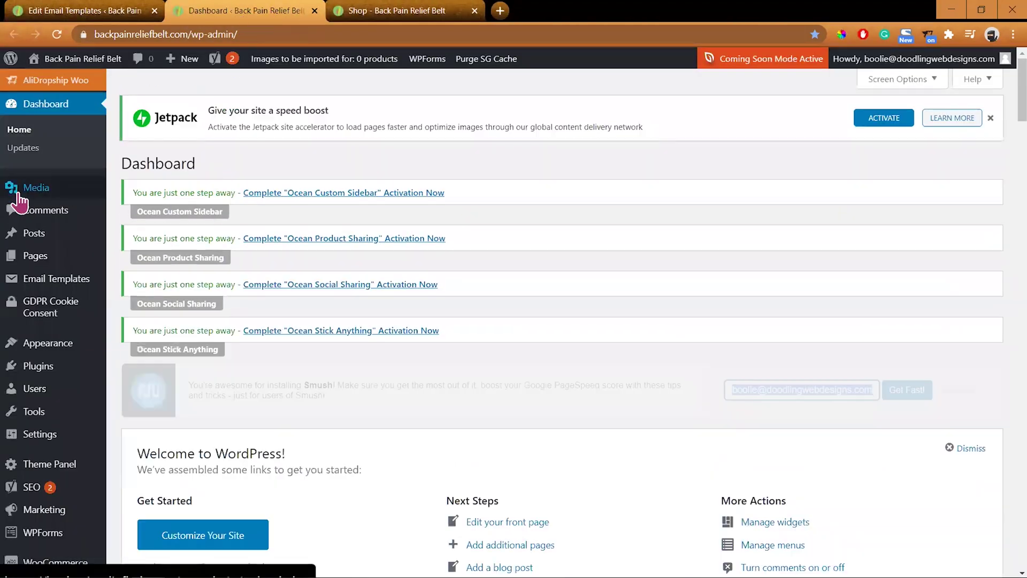
click(27, 190)
scroll(711, 485, down, 3)
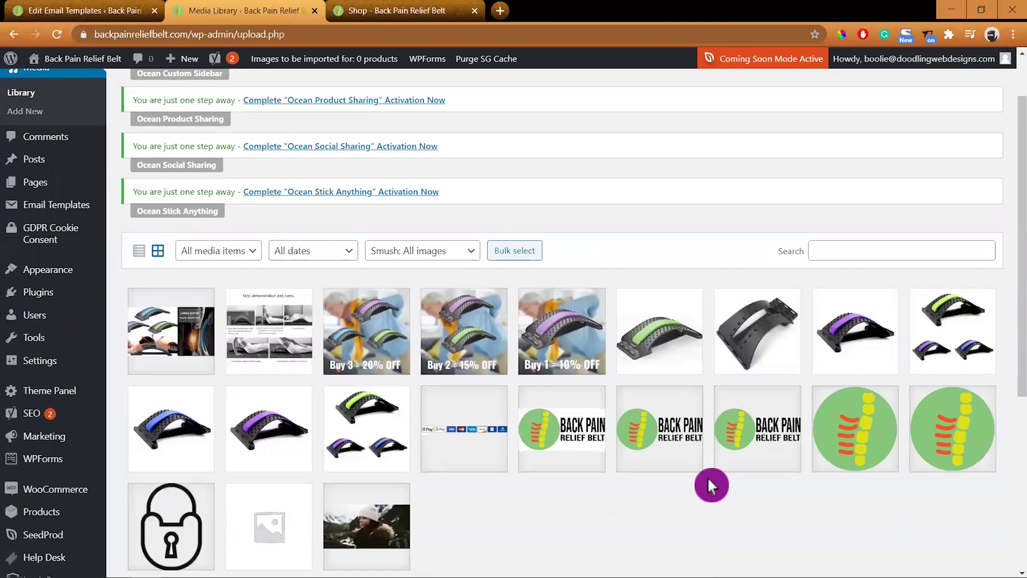
click(575, 452)
click(828, 422)
Step: Insert the logo into the template header from the copied URL with a width of 400
click(86, 10)
key(ctrl+v)
click(468, 307)
text(400)
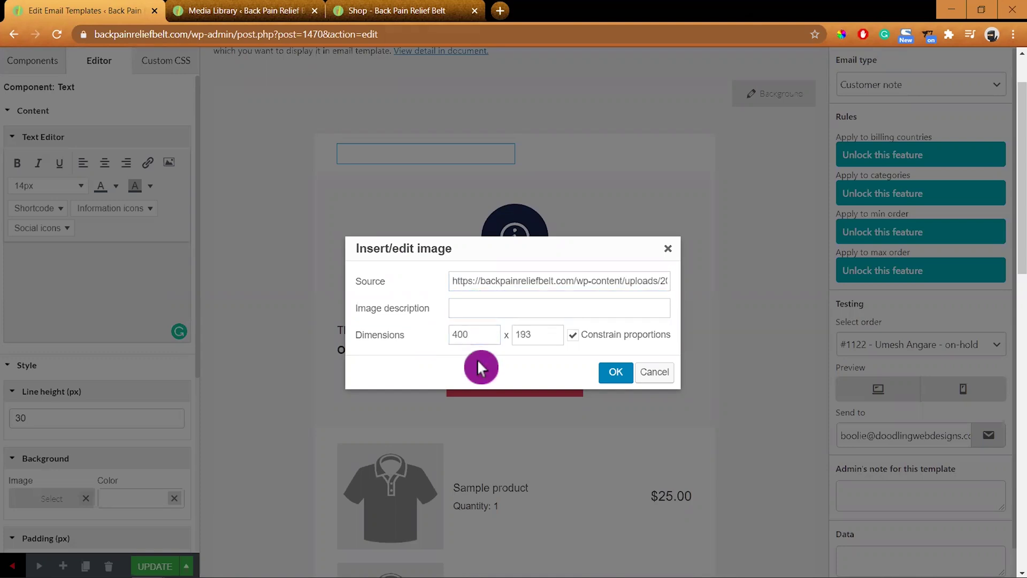
click(615, 373)
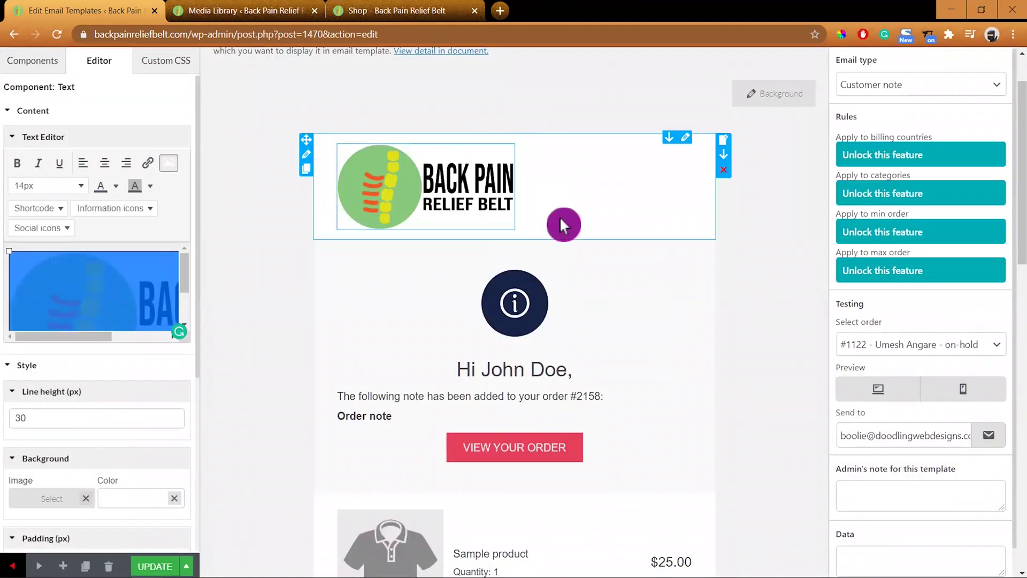
Step: Change the color of the header's Help Center text to black
drag(134, 276, 193, 266)
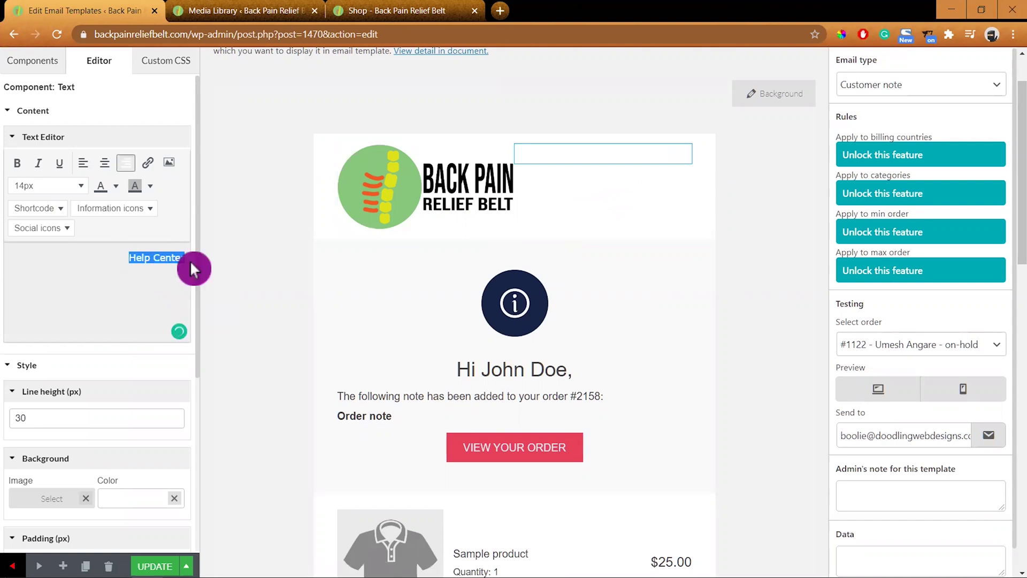
click(116, 186)
click(60, 219)
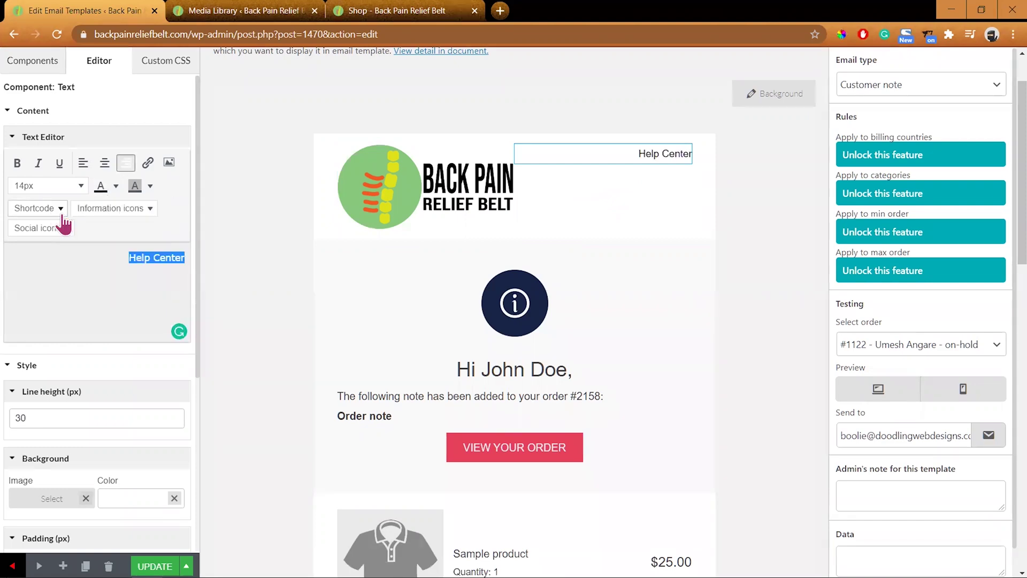
Step: Start a link on the header's Help Center text and copy the address of the store's Help Center page
click(148, 163)
click(374, 15)
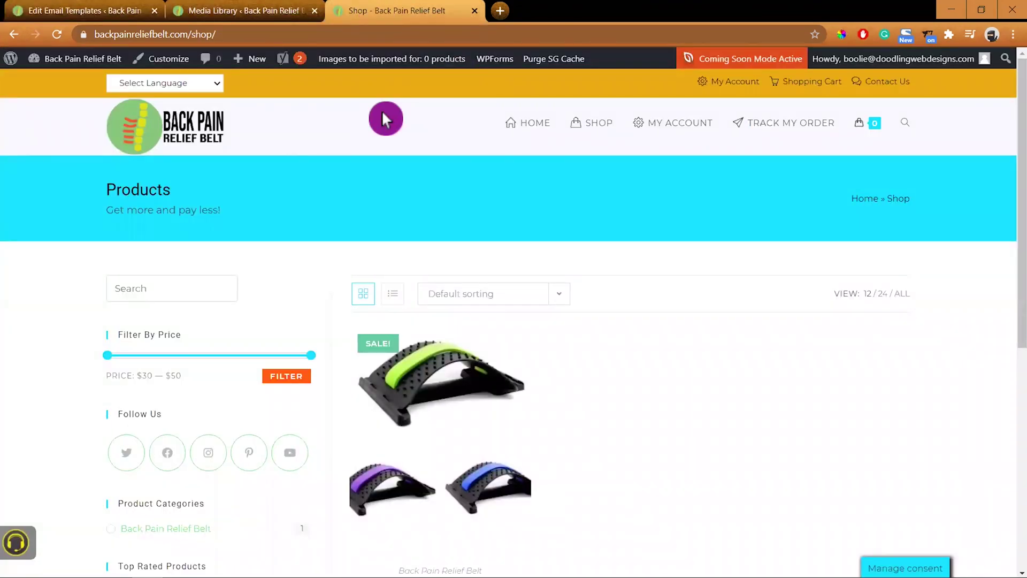
scroll(602, 395, down, 8)
click(168, 448)
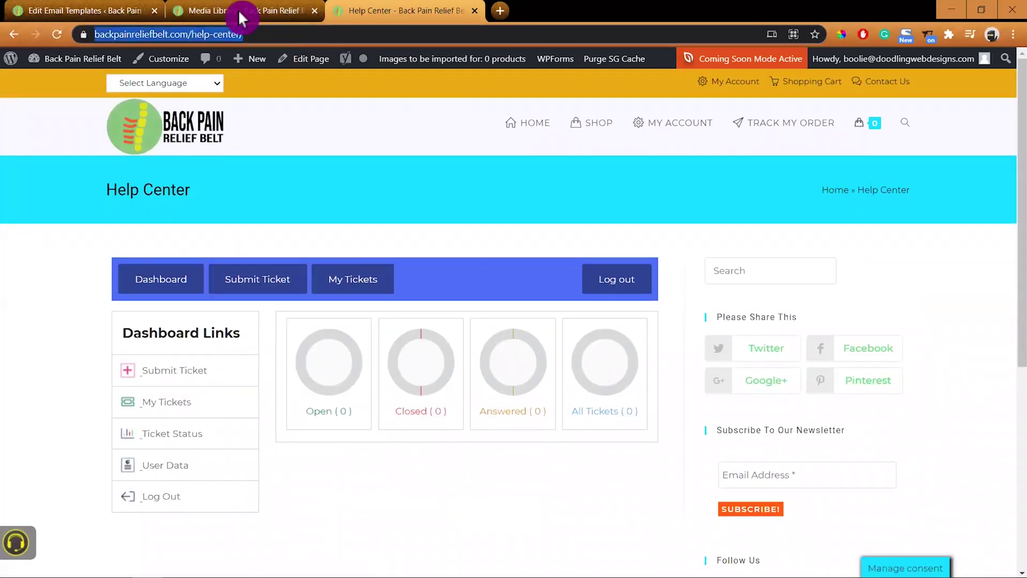
click(80, 17)
click(525, 267)
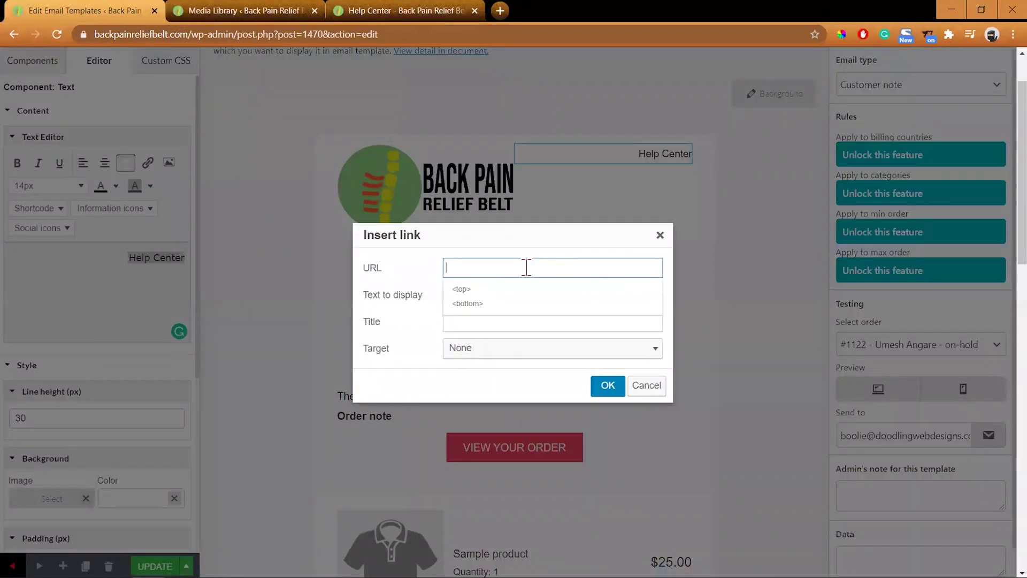
click(505, 294)
click(666, 339)
click(474, 390)
click(467, 321)
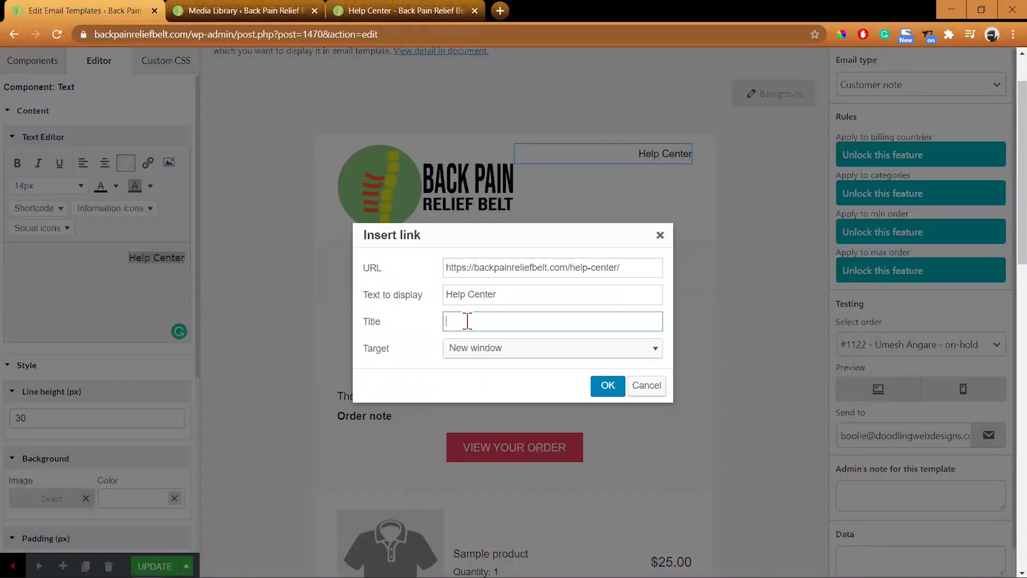
click(607, 385)
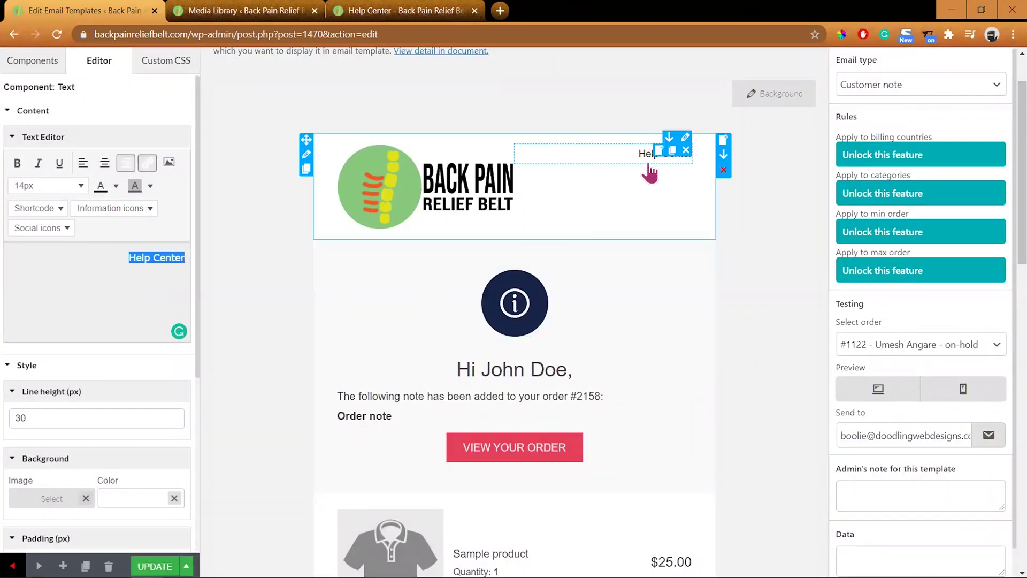
click(103, 287)
Step: Delete the round information icon above the greeting in the email body
scroll(583, 374, down, 3)
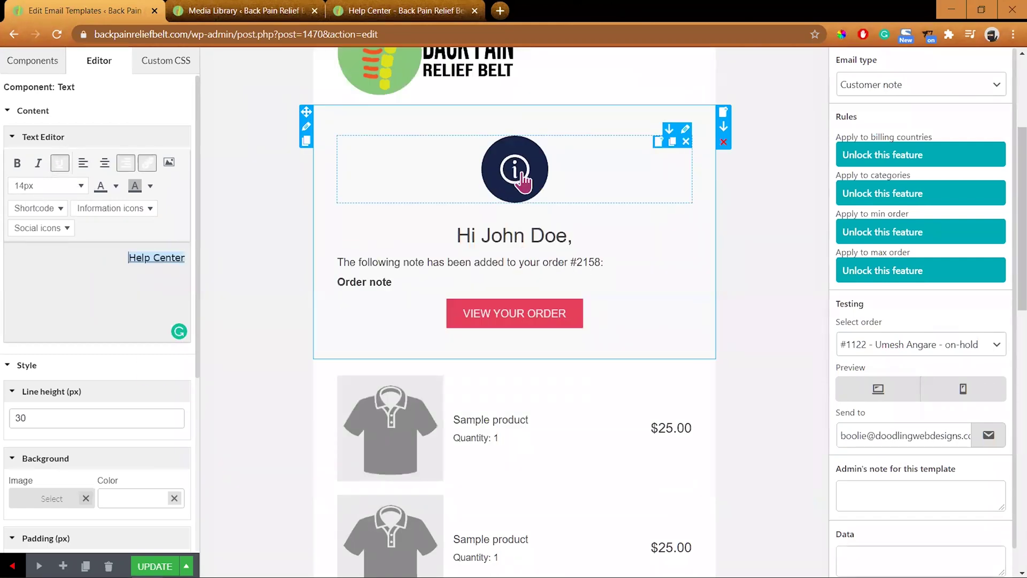
click(518, 176)
click(88, 174)
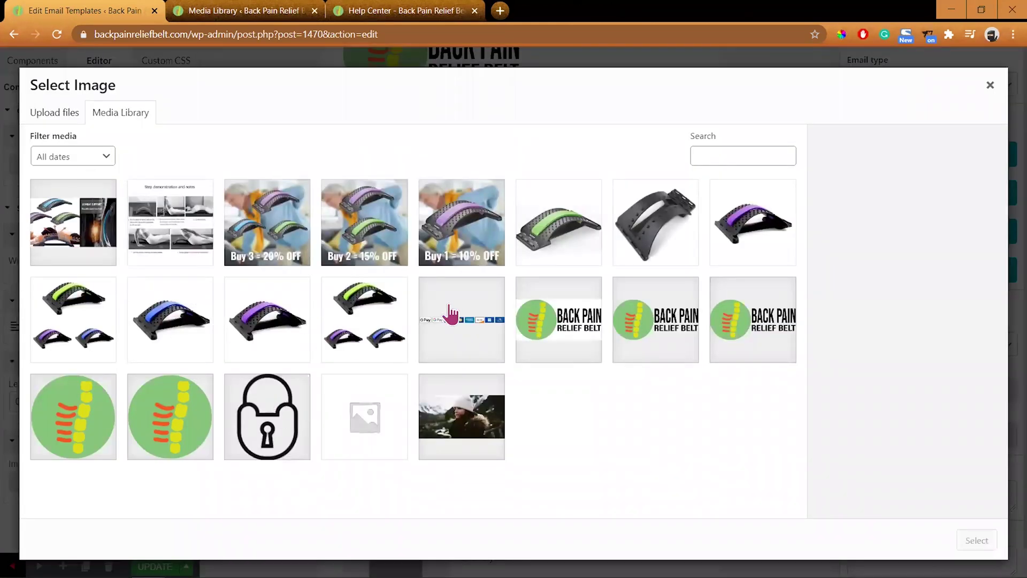
click(989, 85)
click(685, 155)
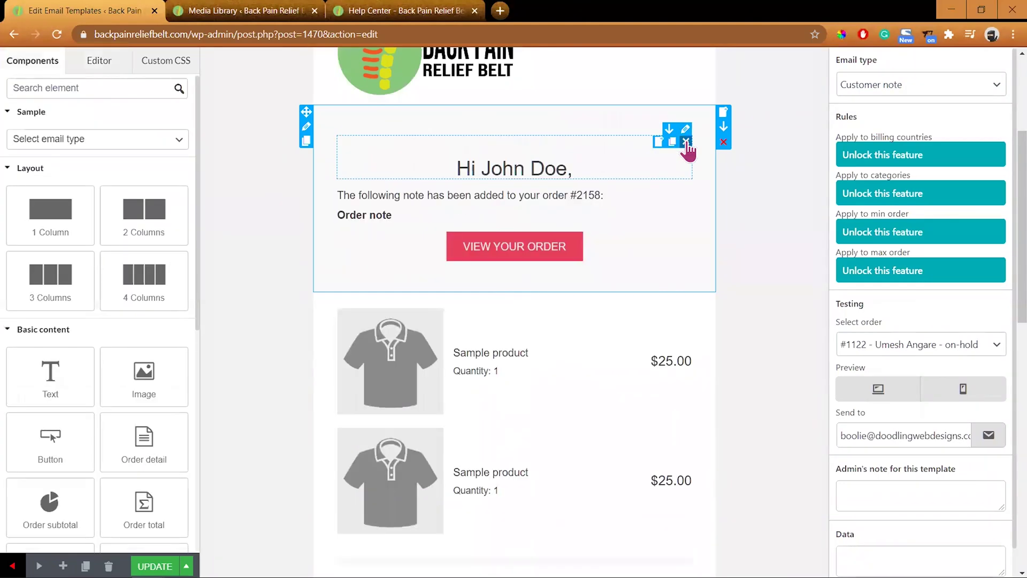
Step: Left-align the greeting "Hi {customer_name}," and set its font size to 18px
click(522, 364)
drag(10, 263, 145, 323)
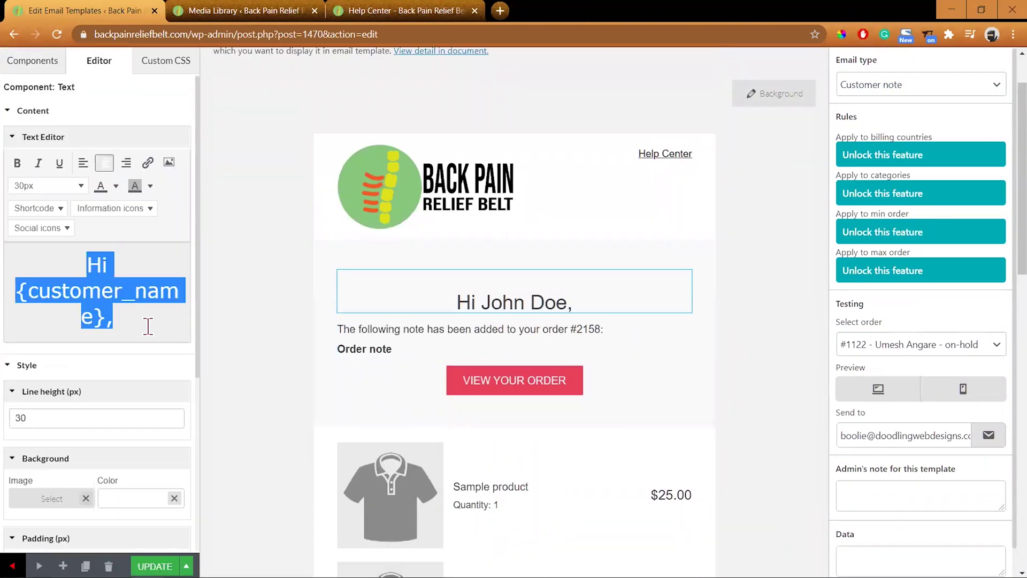
click(83, 163)
click(80, 185)
click(43, 327)
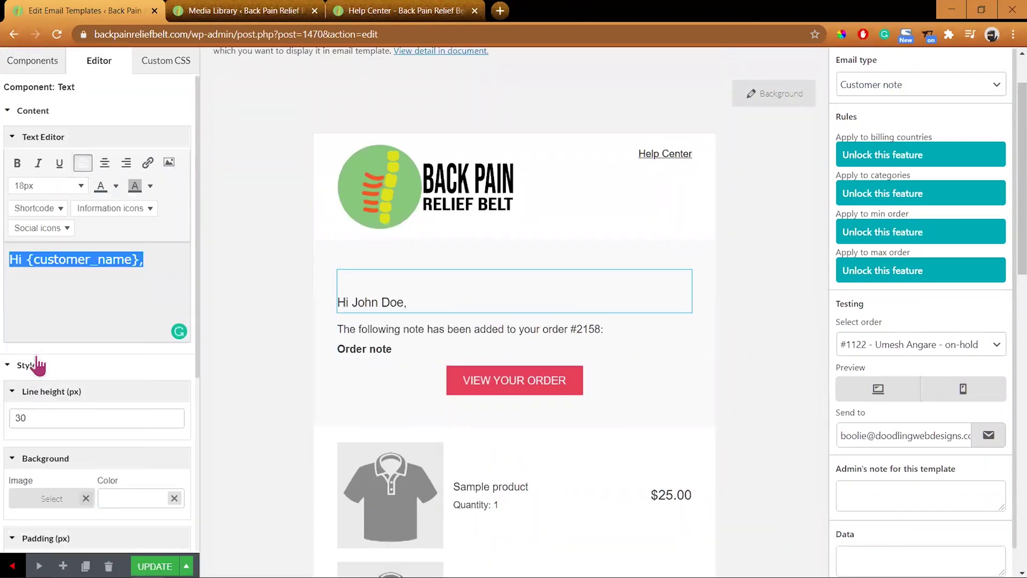
Step: Add a blank line above and below the Order note label in the email body
click(448, 345)
key(Return)
click(108, 325)
key(Return)
Step: Set the color of the VIEW YOUR ORDER button to #b84040
scroll(514, 306, down, 3)
click(514, 289)
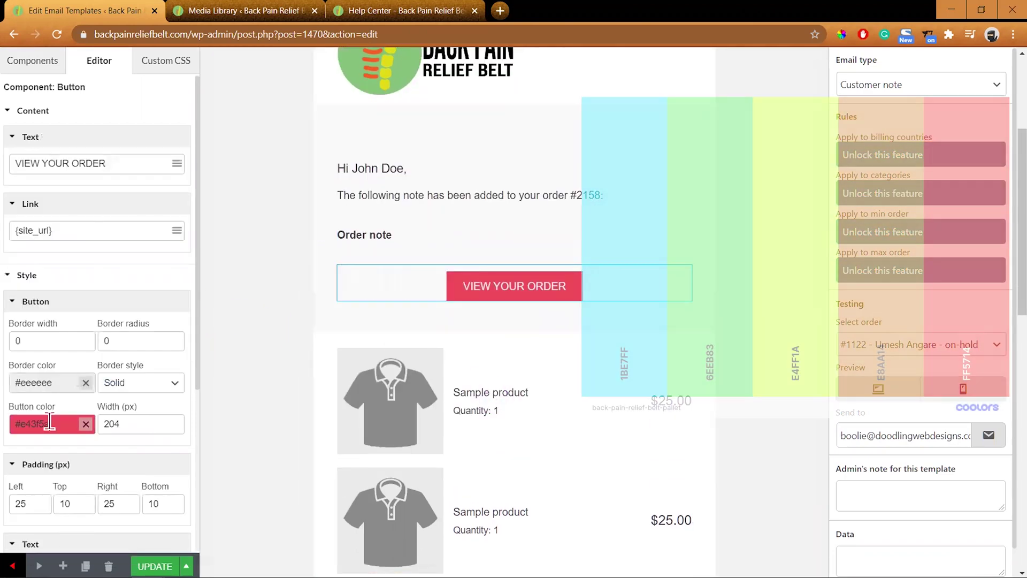
click(17, 422)
drag(90, 373, 63, 359)
click(140, 452)
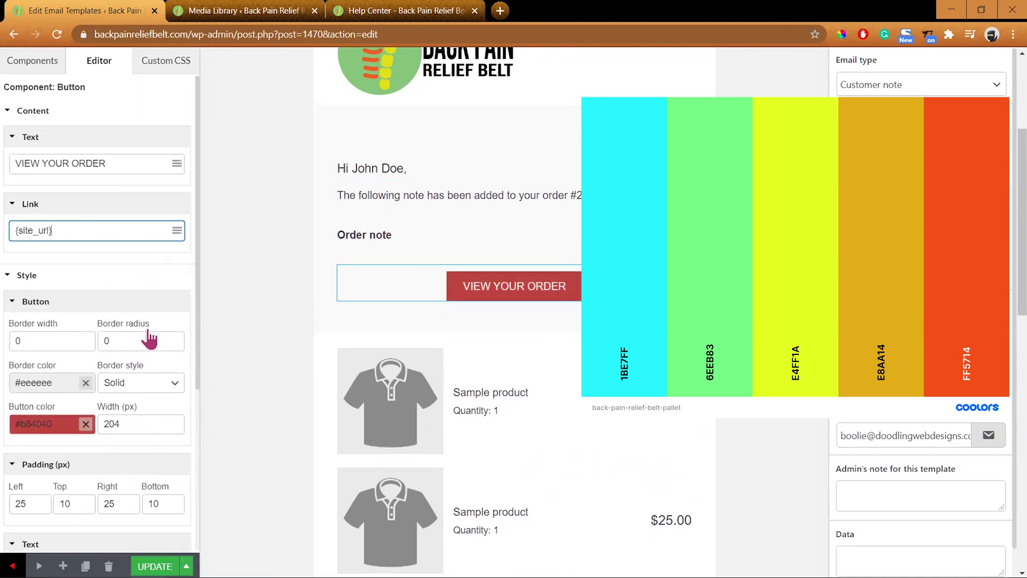
Step: Set the background color of the Get in Touch footer row to #555555
scroll(140, 335, down, 4)
scroll(327, 470, down, 6)
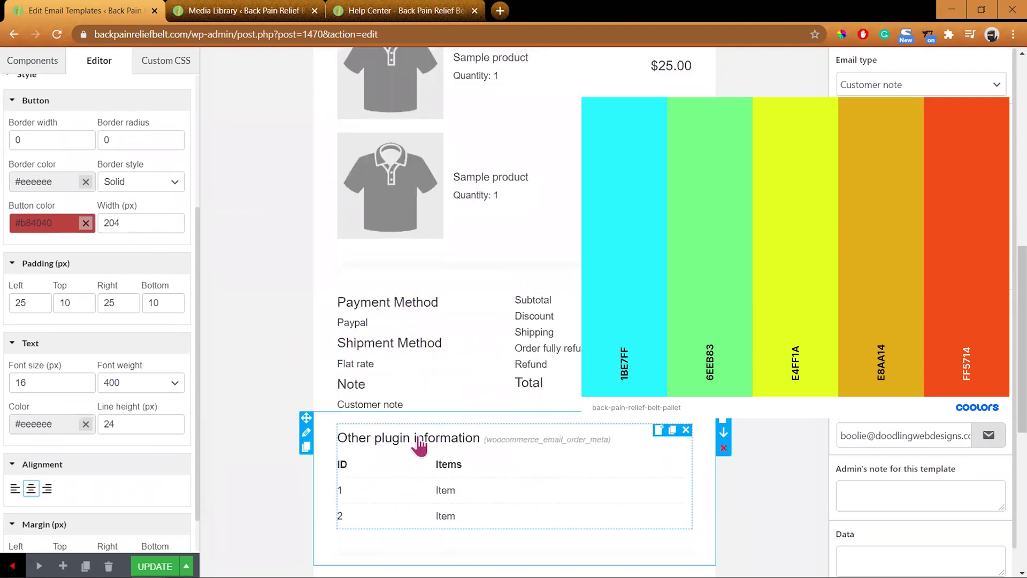
scroll(428, 433, down, 7)
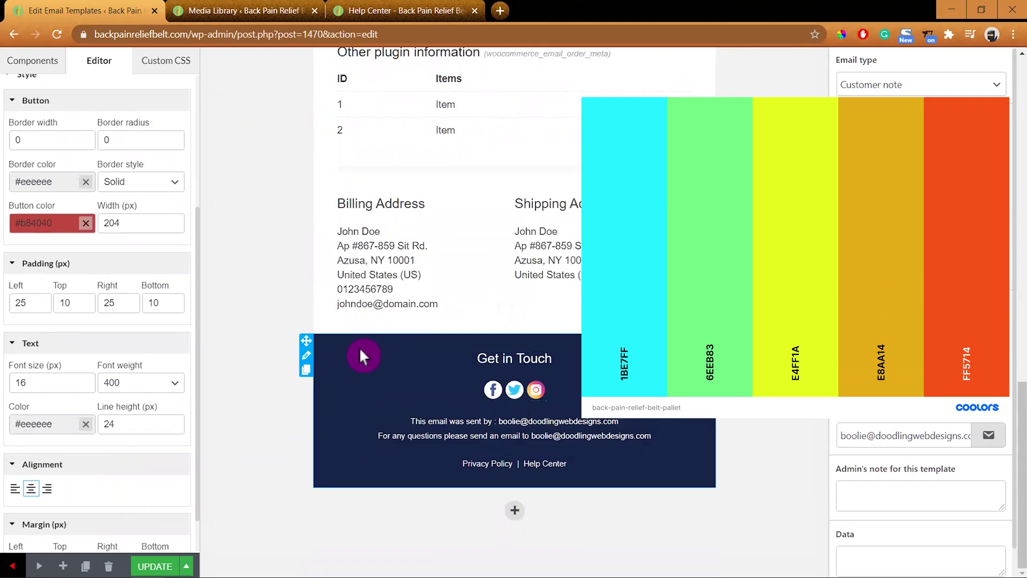
click(364, 356)
click(123, 303)
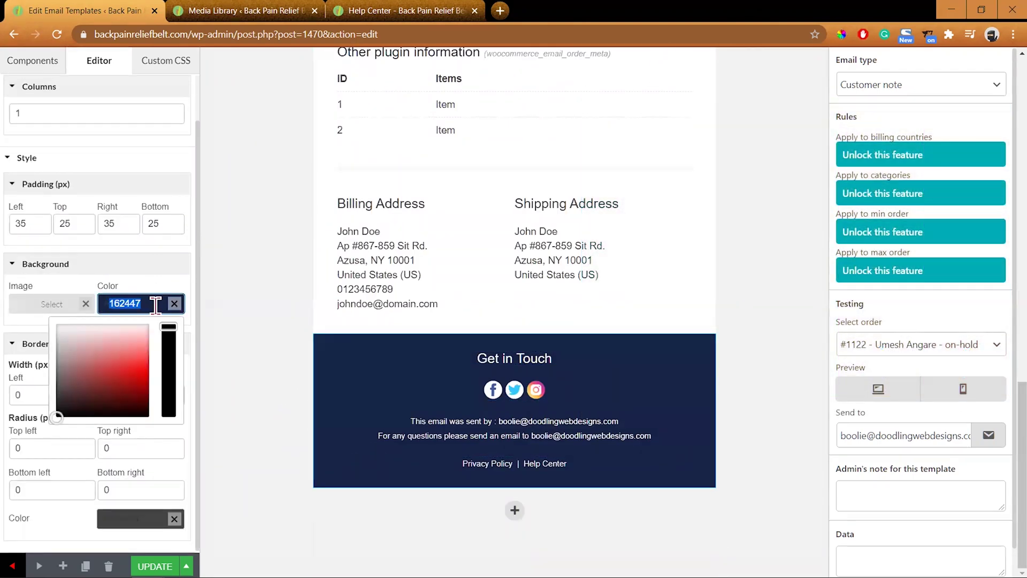
text(#555555)
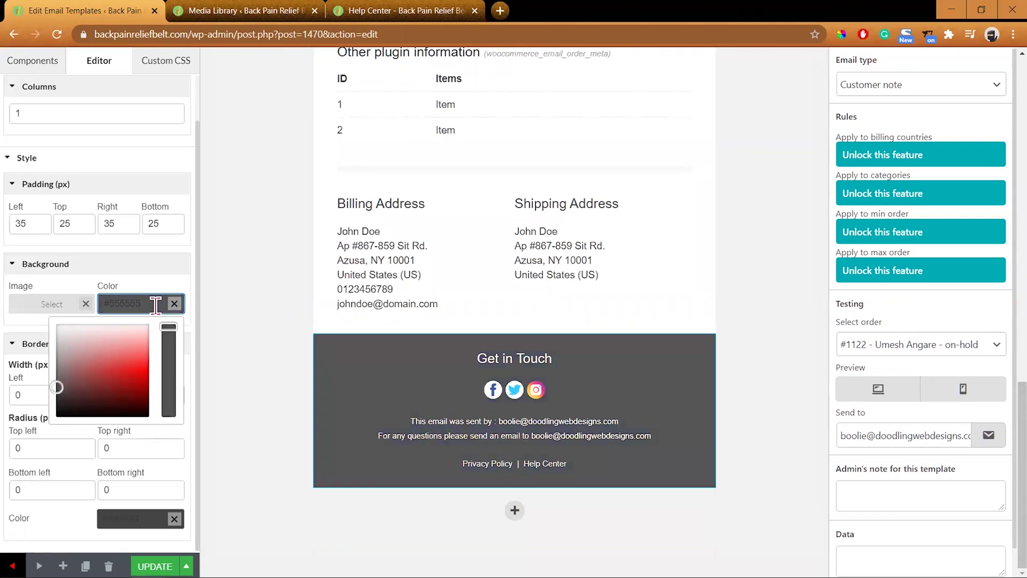
Step: Review the Facebook, Twitter and Instagram URL settings of the footer's social icons
click(367, 464)
click(475, 394)
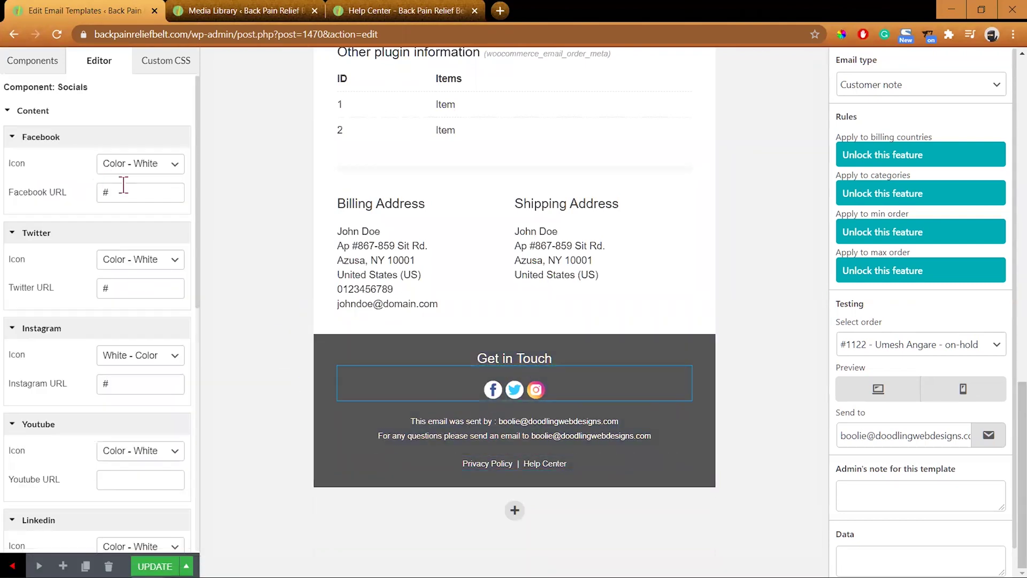
click(132, 288)
click(115, 383)
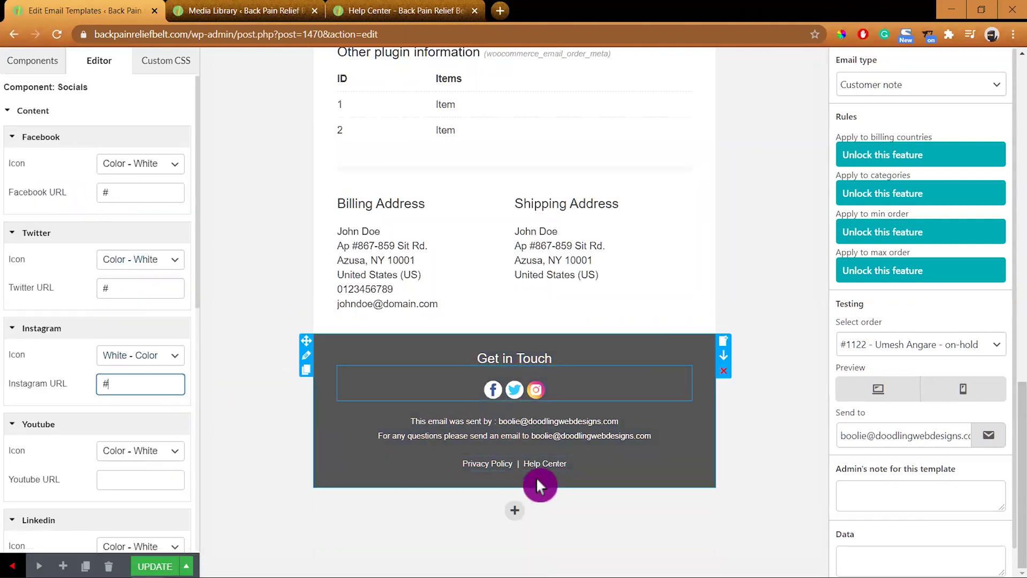
Step: Insert a comma after "For any questions" in the footer's contact text
click(436, 428)
drag(83, 243, 128, 296)
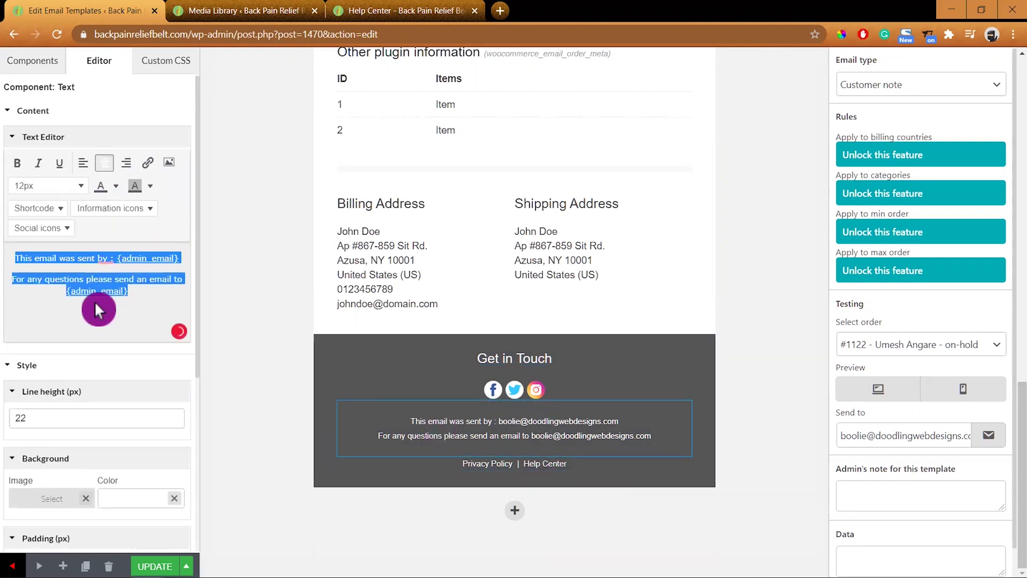
click(82, 280)
text(,)
click(81, 304)
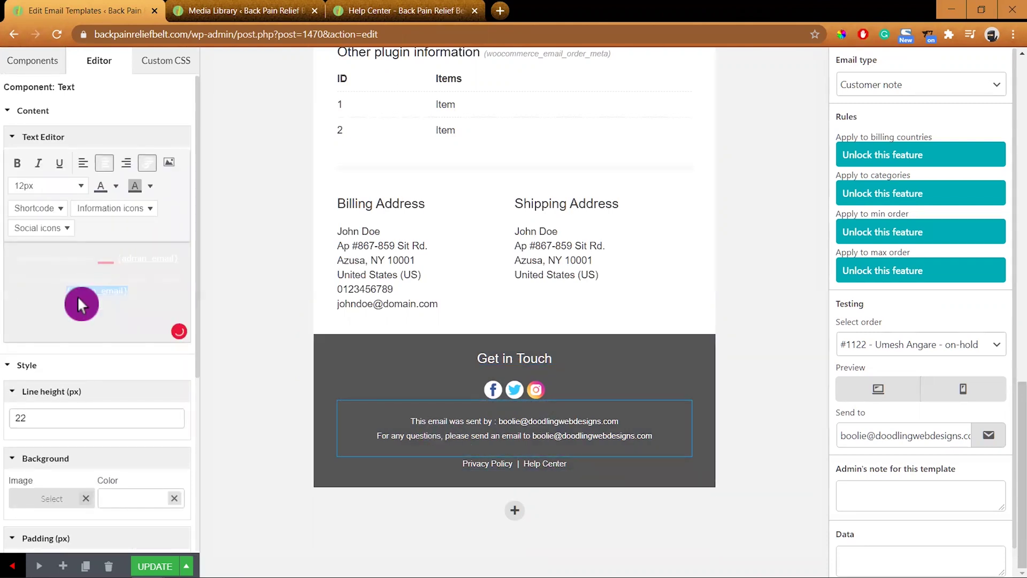
click(493, 464)
drag(39, 257, 82, 263)
click(147, 163)
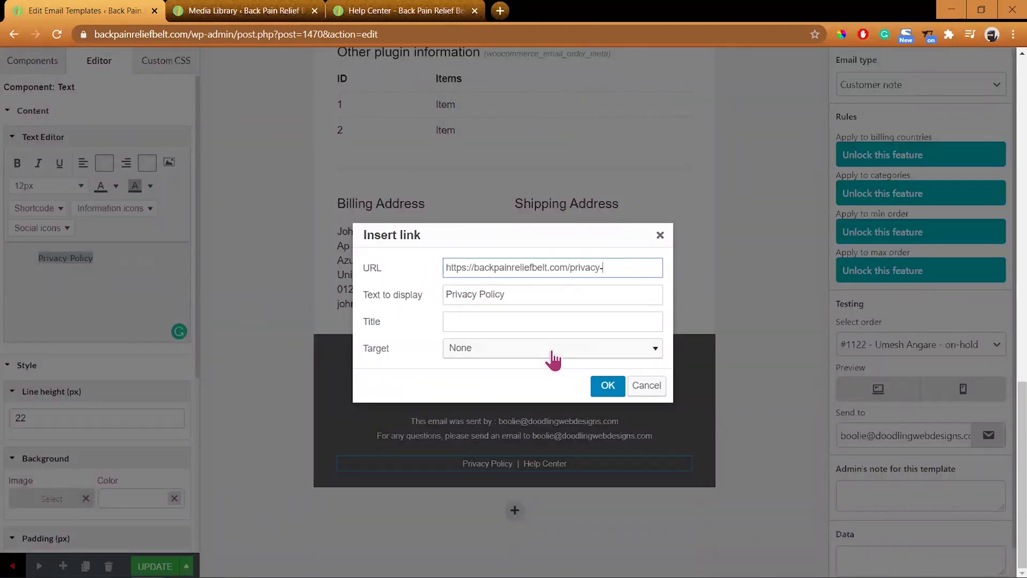
key(Tab)
click(453, 320)
click(644, 348)
click(551, 374)
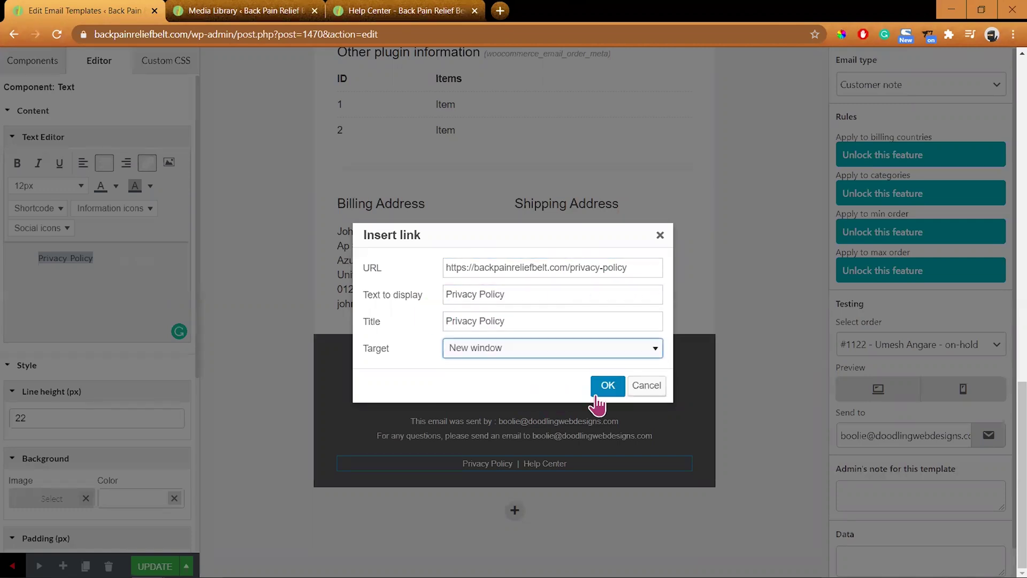
click(607, 385)
drag(108, 259, 156, 259)
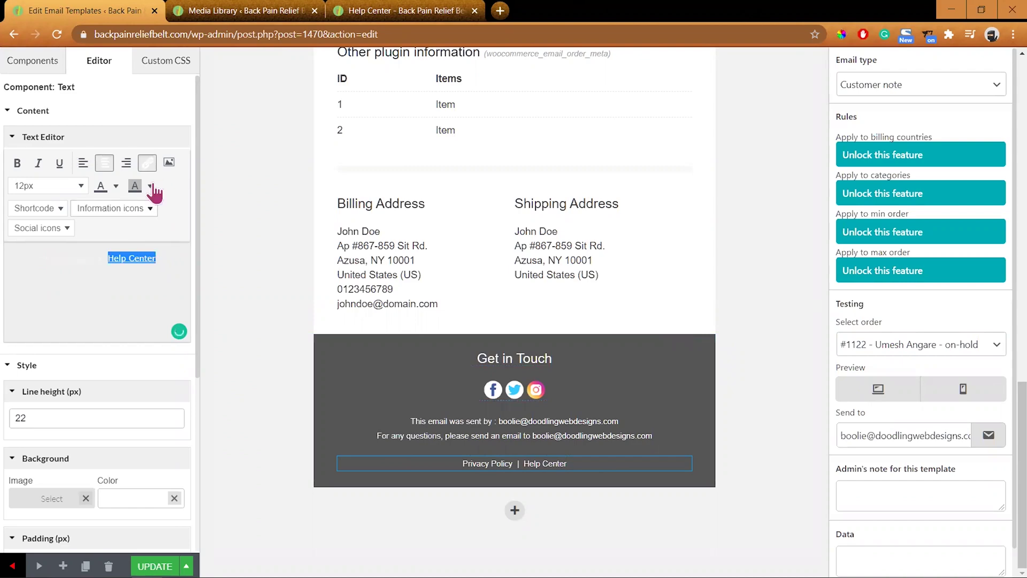
click(147, 162)
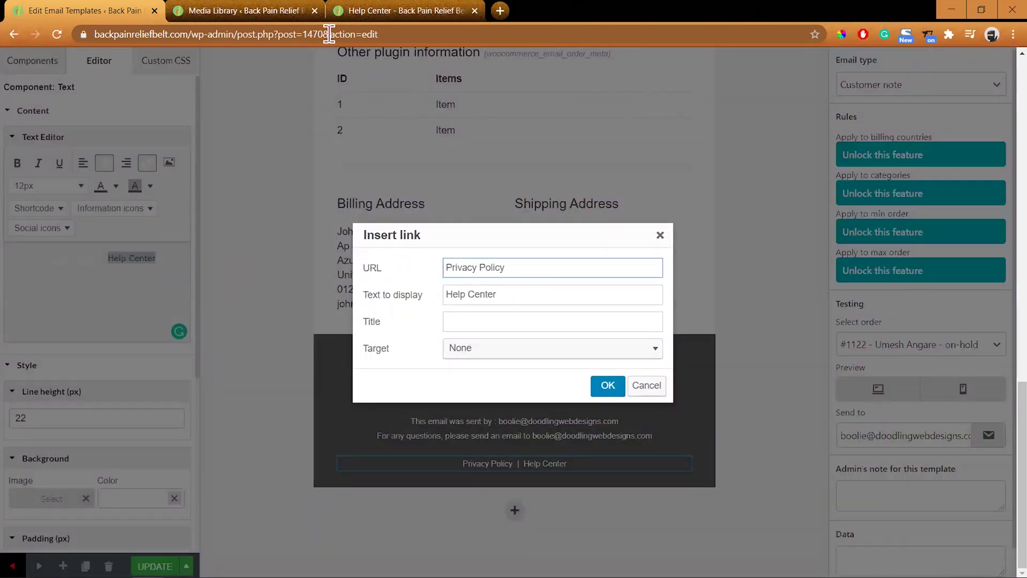
click(407, 11)
click(216, 34)
right_click(216, 34)
click(255, 131)
click(85, 11)
click(511, 268)
key(ctrl+a)
text(https://backpainreliefbelt.com/help-center/)
key(Tab)
click(458, 321)
click(550, 348)
click(548, 390)
click(608, 385)
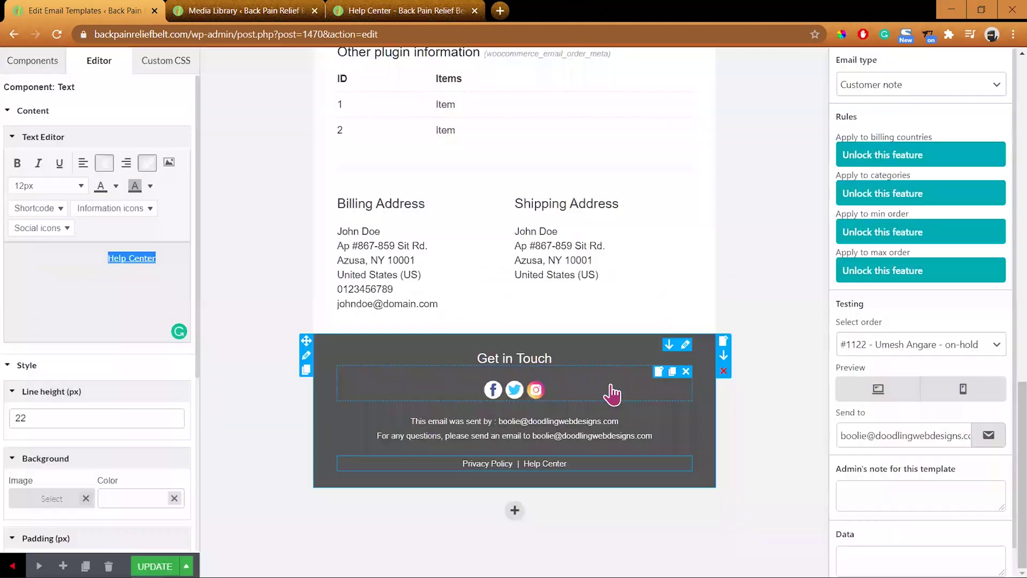
Step: Delete the Help Center text from the email header and reduce the header row to one column
scroll(342, 337, up, 15)
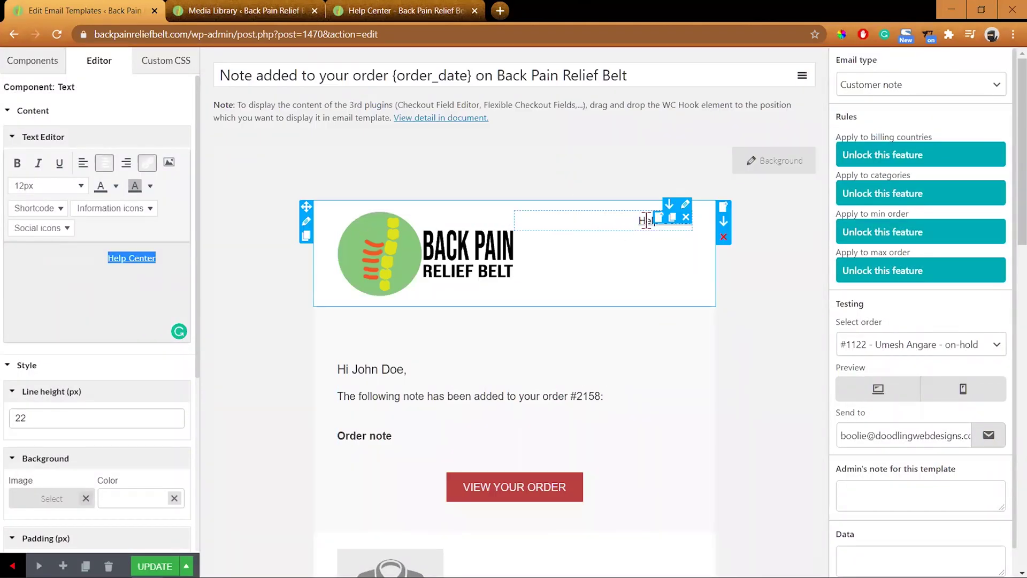
click(686, 217)
click(332, 251)
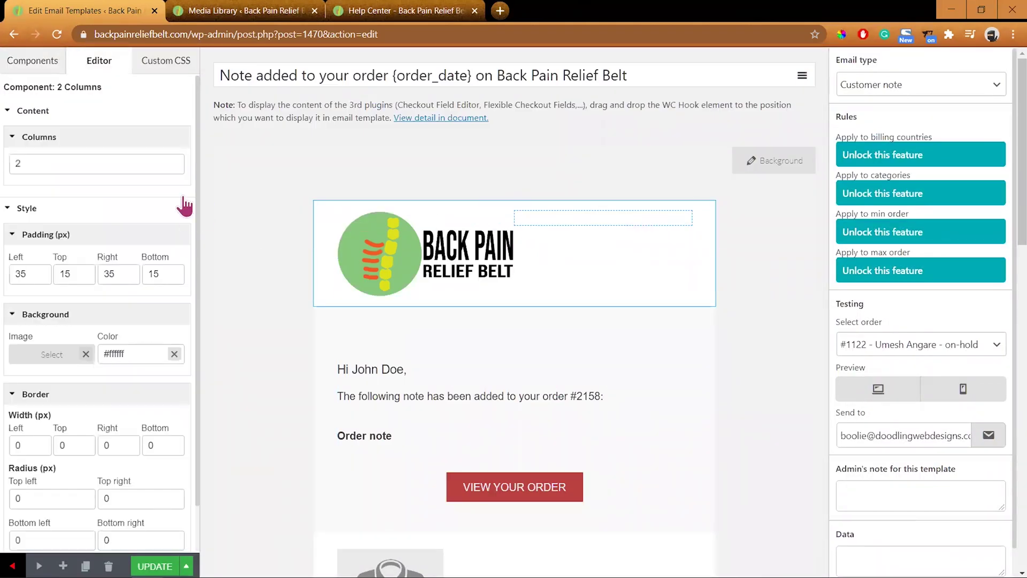
click(180, 169)
Step: Reduce the width of the logo image in the email header
click(374, 257)
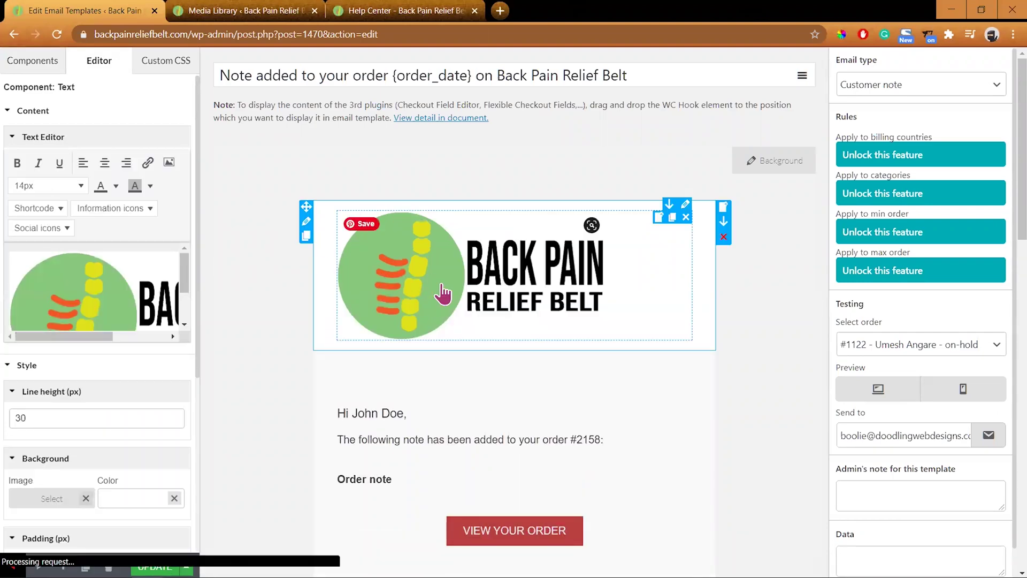
click(96, 289)
click(168, 163)
double_click(452, 338)
text(500)
click(614, 371)
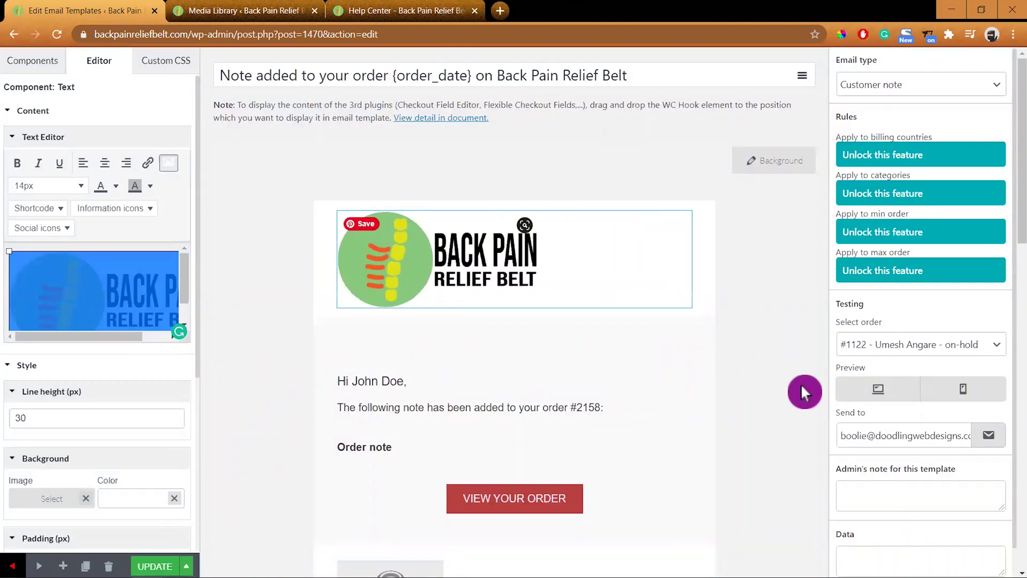
Step: Save the customer note template and send a test email to the entered address
scroll(282, 441, down, 15)
click(154, 566)
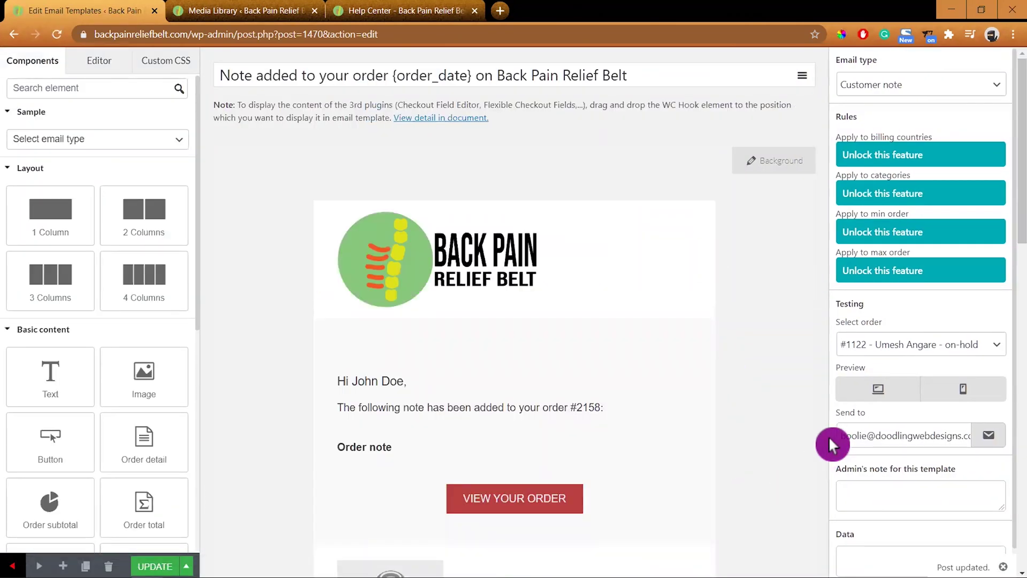
scroll(864, 418, down, 1)
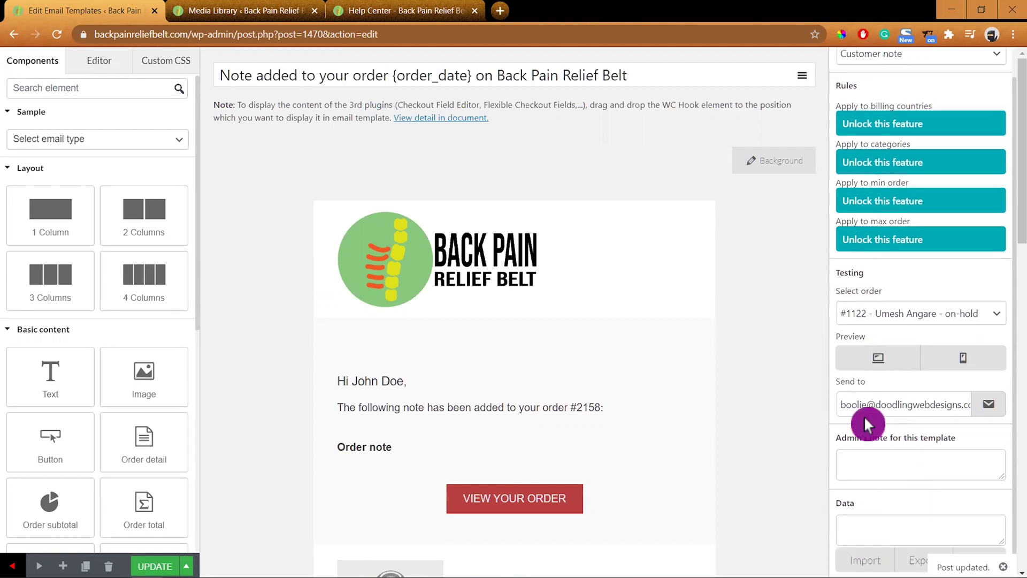
click(989, 404)
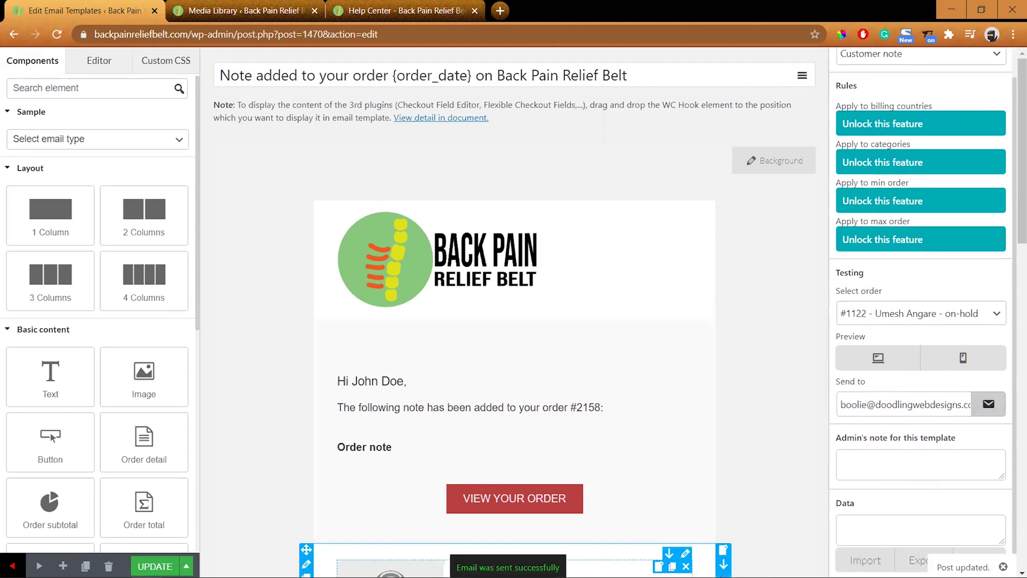
Step: Review the email templates and their types in the list of all emails
scroll(230, 522, down, 6)
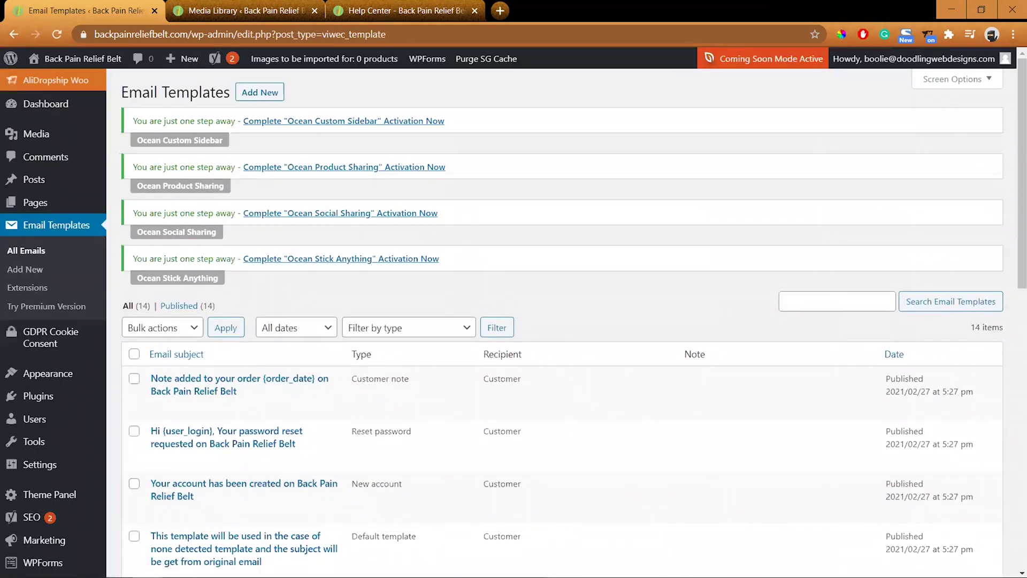
scroll(536, 320, down, 6)
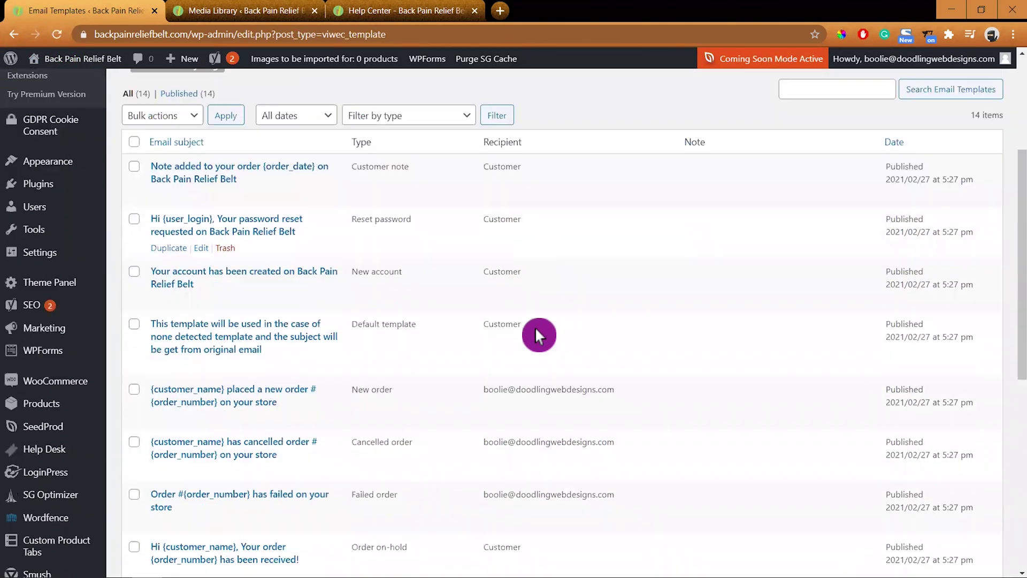
scroll(489, 463, down, 2)
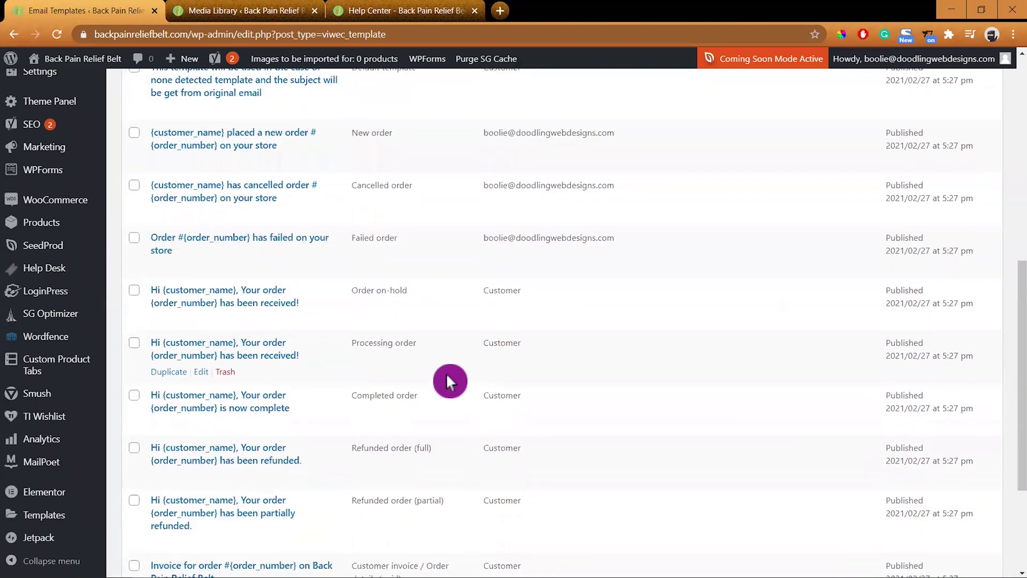
scroll(384, 545, down, 2)
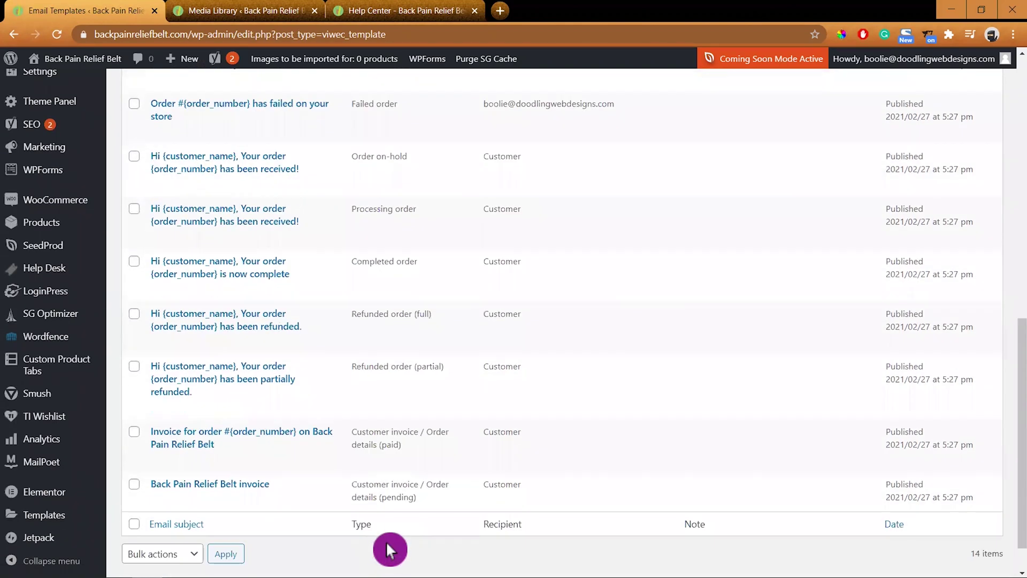
scroll(413, 463, up, 10)
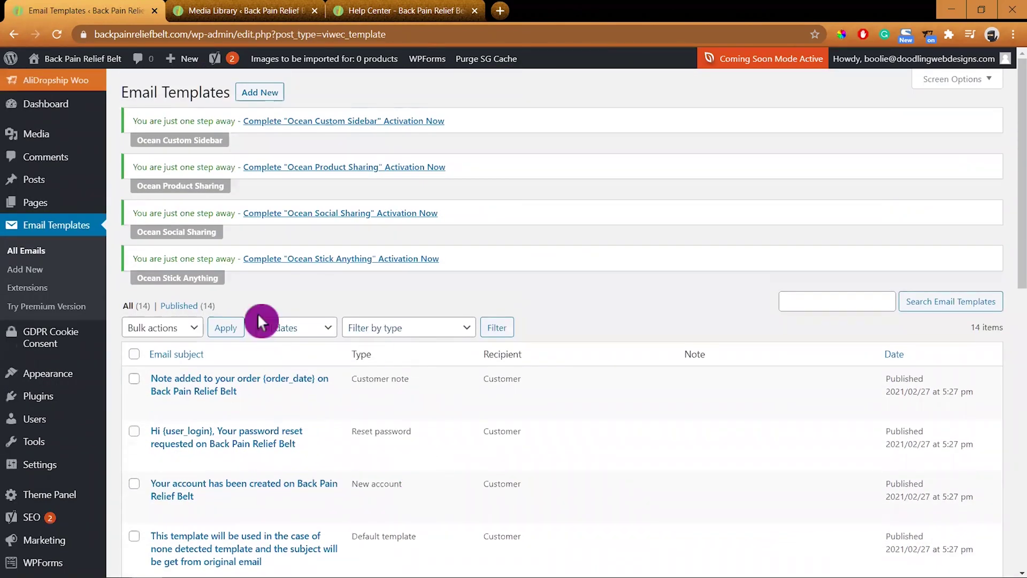
Step: Open the email settings of WooCommerce
scroll(48, 508, down, 3)
mouse_move(54, 392)
click(131, 513)
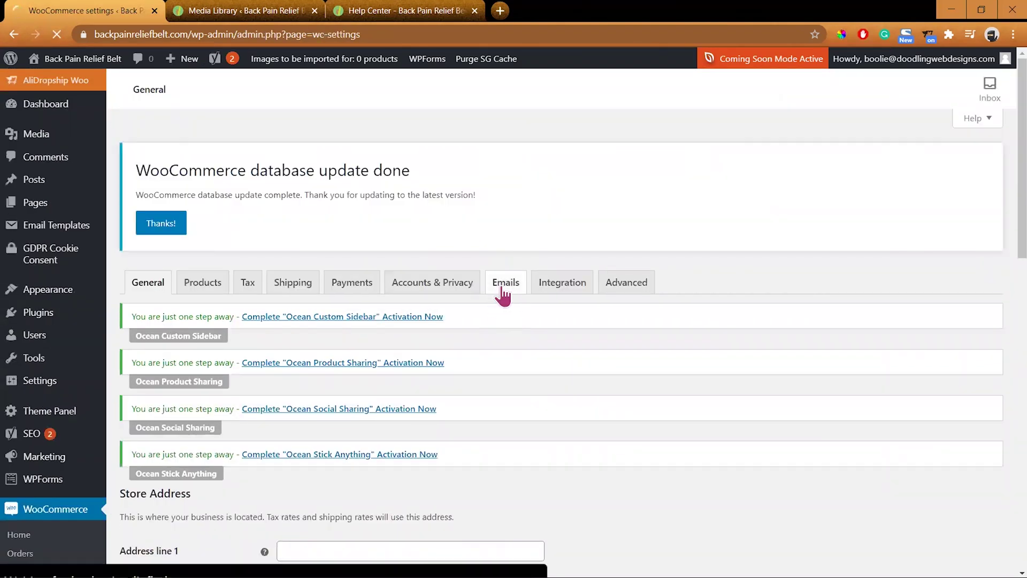
click(504, 279)
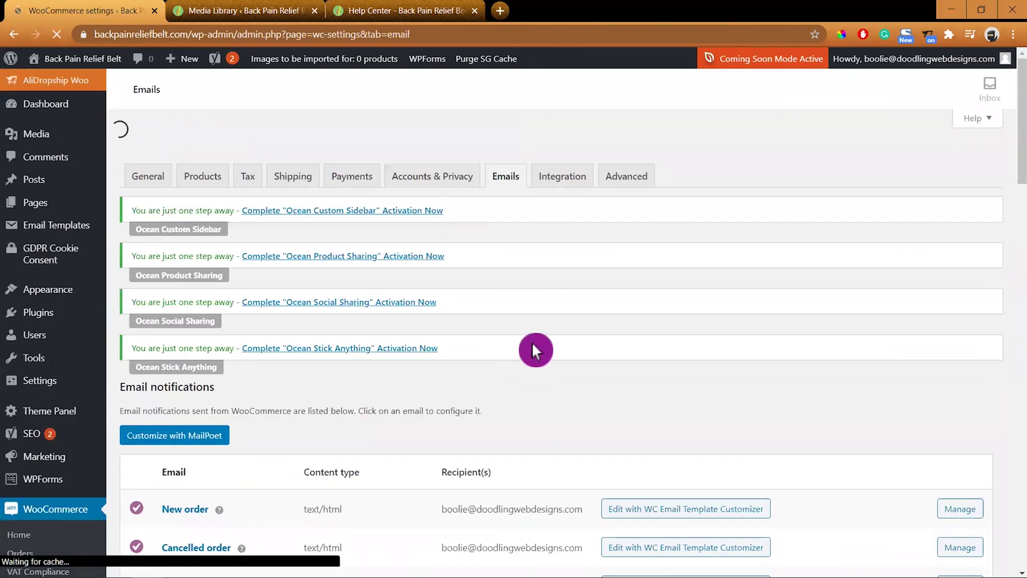
Step: In the email sender options, set the "From" name to Back Pain Relief Belt and change the "From" address to the support e-mail
scroll(524, 358, down, 6)
scroll(823, 476, down, 15)
scroll(236, 337, up, 2)
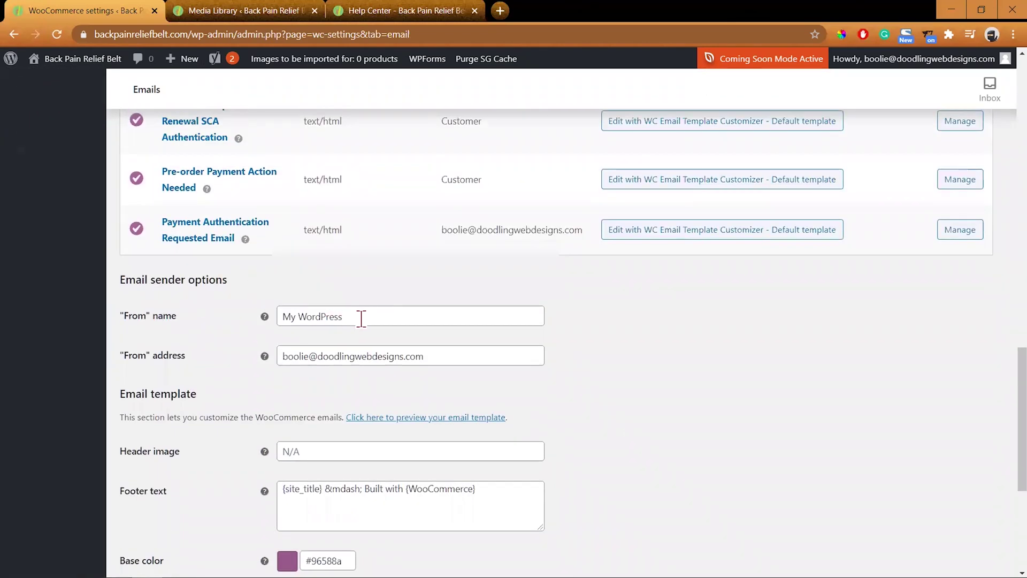
triple_click(361, 319)
text(Back Pain )
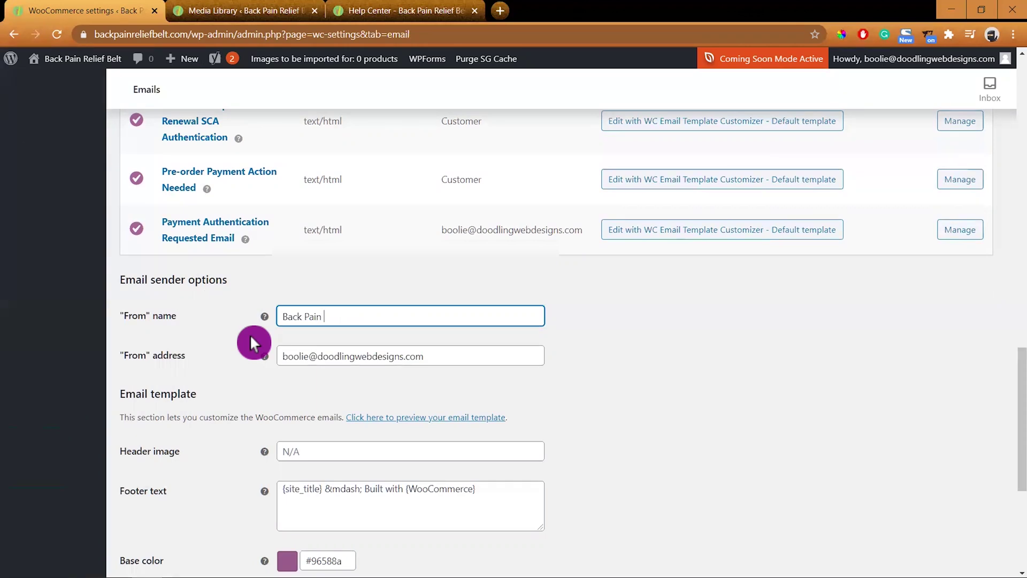
text(Relief Belt)
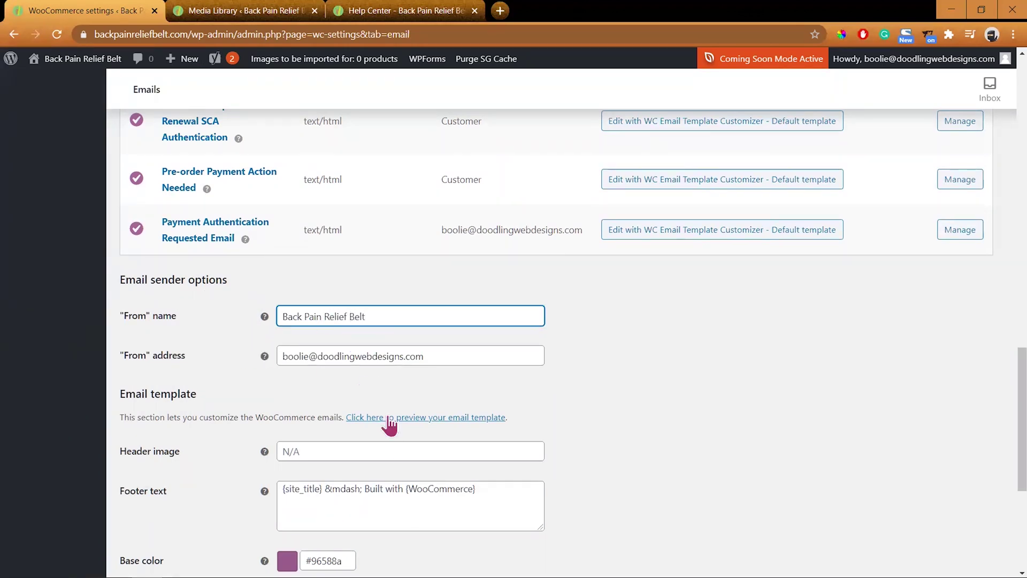
double_click(307, 356)
text(su)
Step: Set the email template's header image to the file URL of the white-background logo from the Media Library
scroll(481, 364, down, 3)
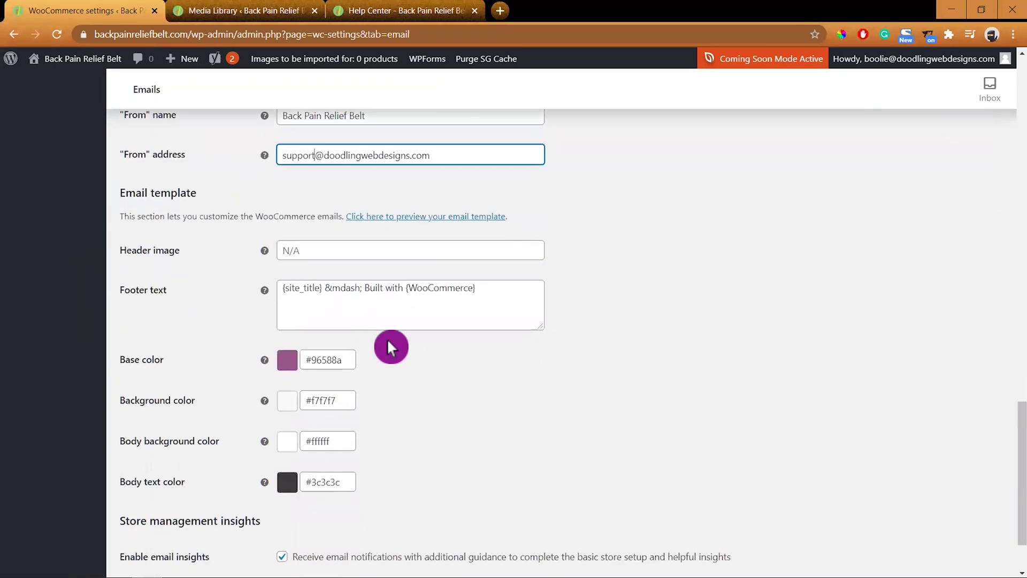
click(281, 251)
click(298, 12)
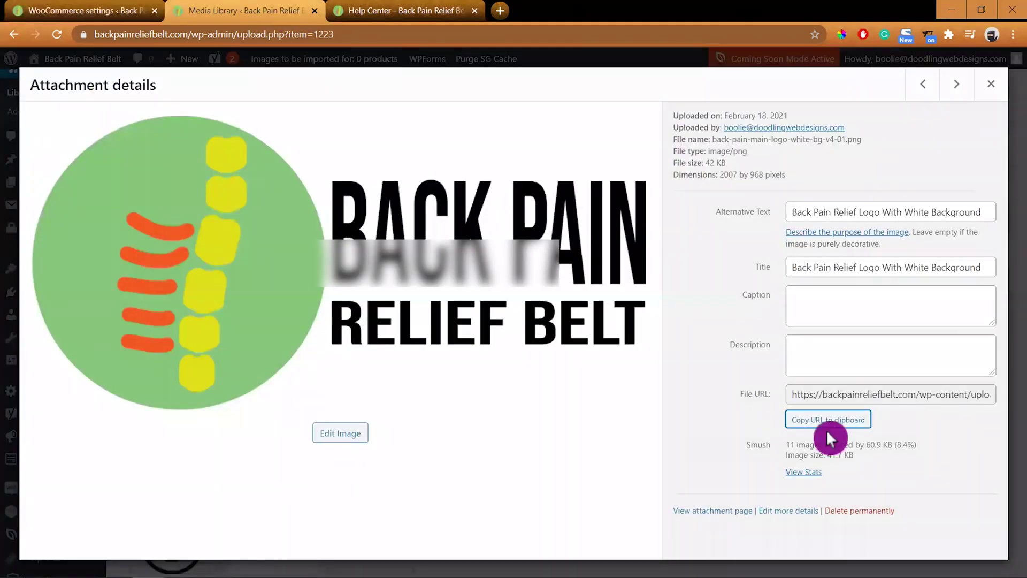
click(842, 420)
click(128, 12)
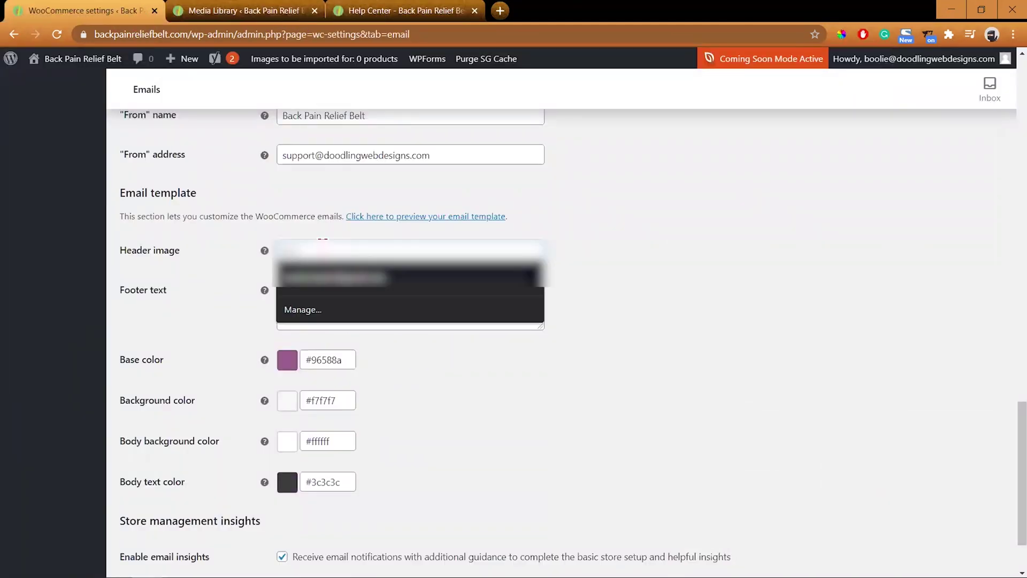
Step: Replace the email footer text with the site's copyright line "© 2021 - Back Pain Relief Belt. All rights reserved."
click(254, 12)
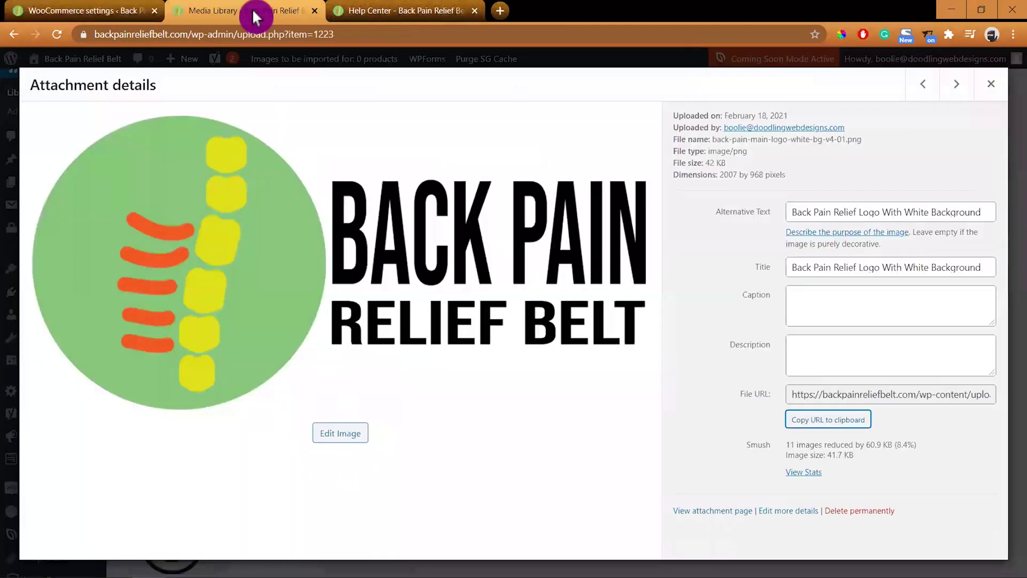
click(364, 11)
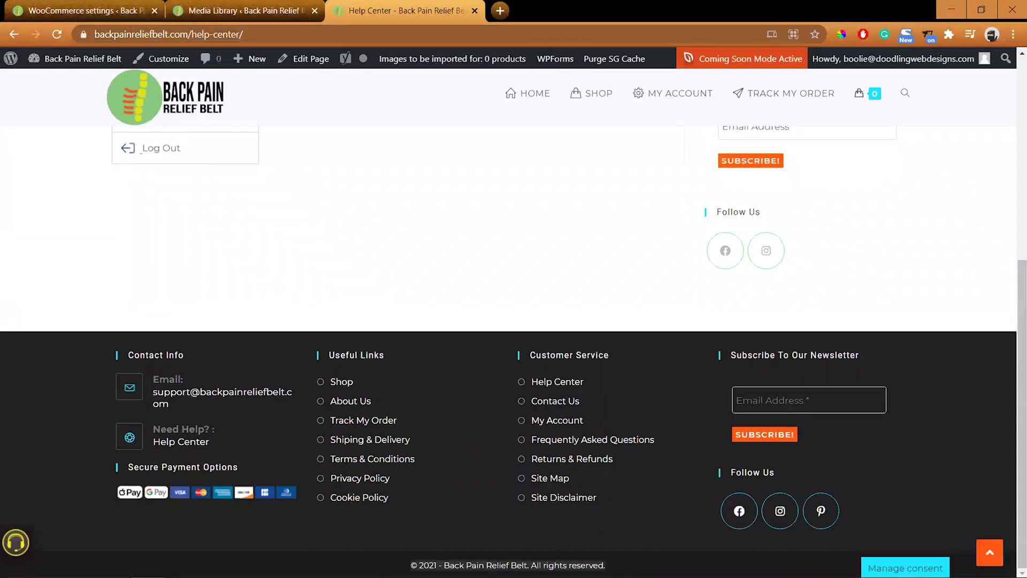
click(115, 12)
drag(484, 284, 265, 290)
text(© 2021 - Back Pain Relief Belt. All rights reserved.)
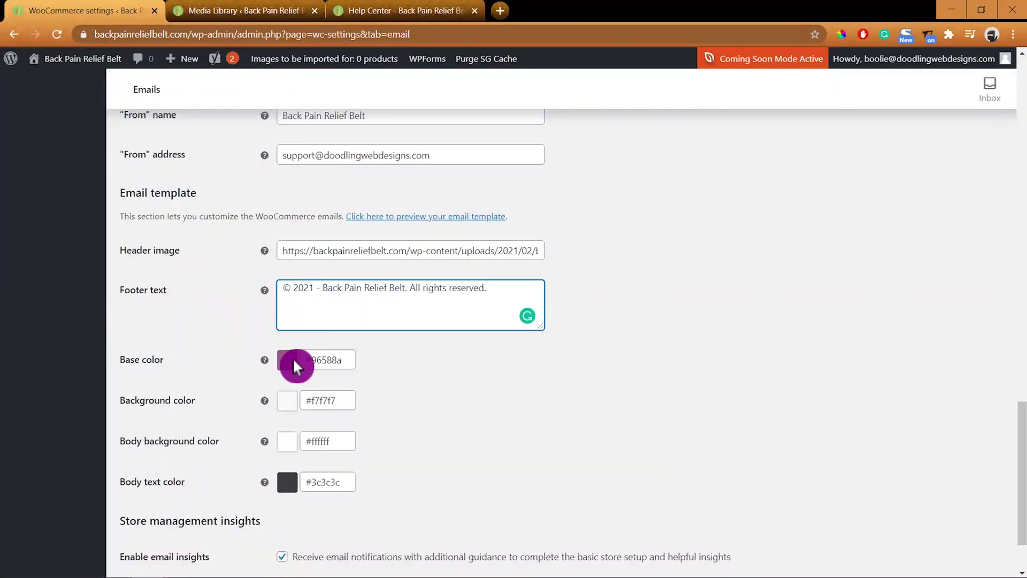
Step: Set the email base color to #1be7ff, sampled from the Help Center page's title banner, and save the email settings
click(371, 10)
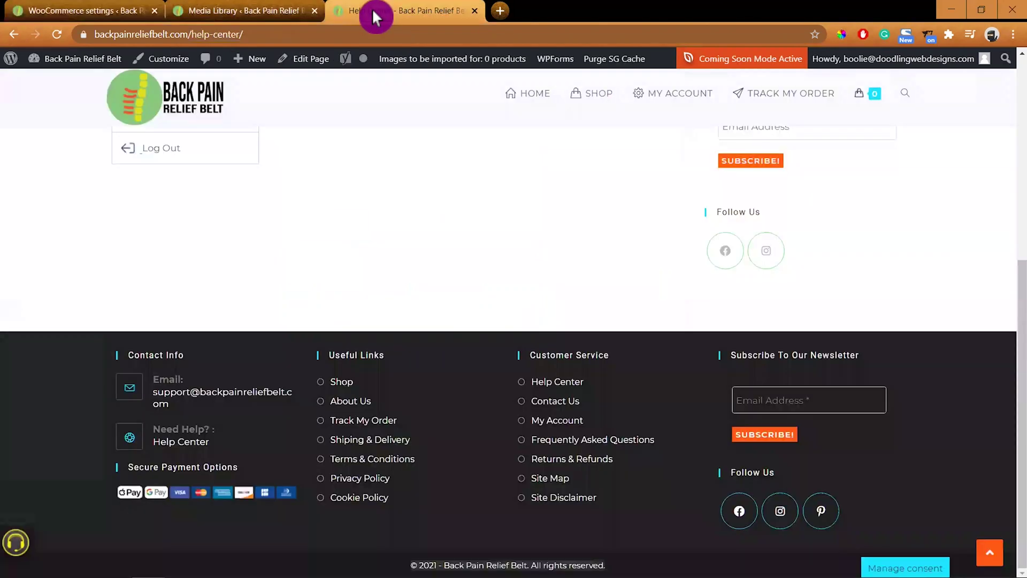
click(839, 33)
click(586, 197)
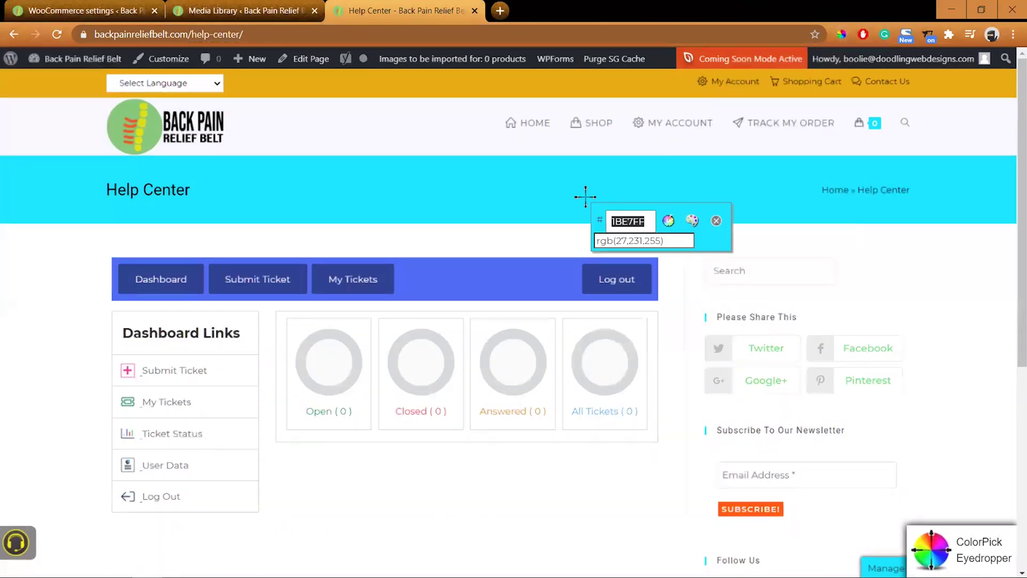
click(123, 16)
triple_click(312, 359)
text(#1be7ff)
click(416, 363)
scroll(428, 490, down, 2)
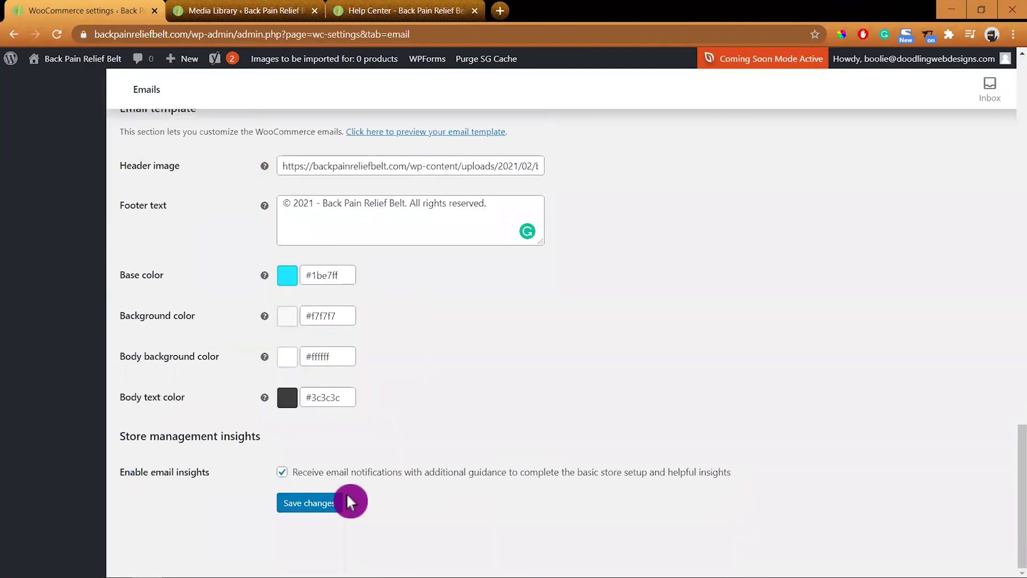
click(315, 503)
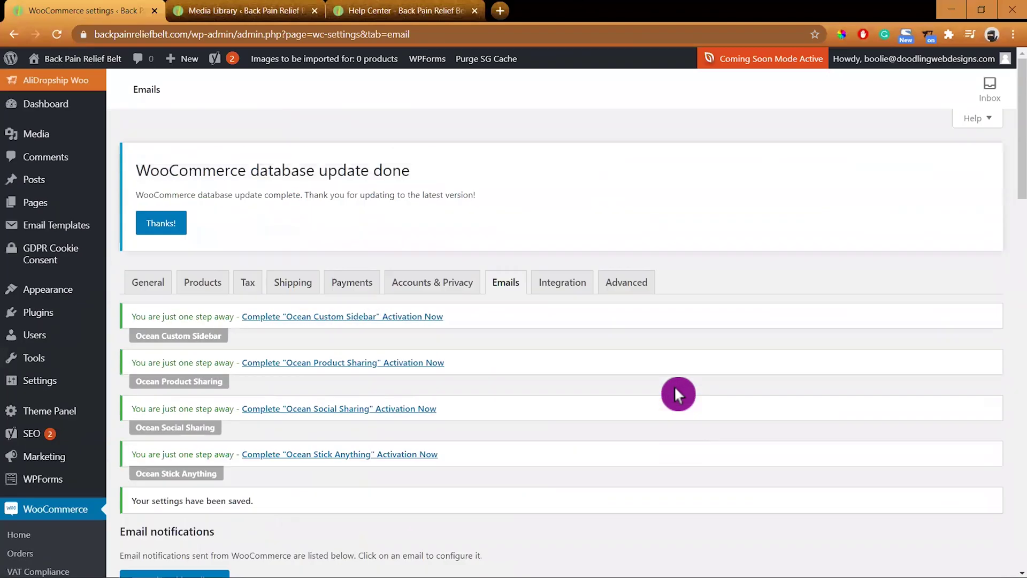
Step: In the advanced page setup, assign the Terms & Conditions page as the terms and conditions page and save the settings
click(627, 284)
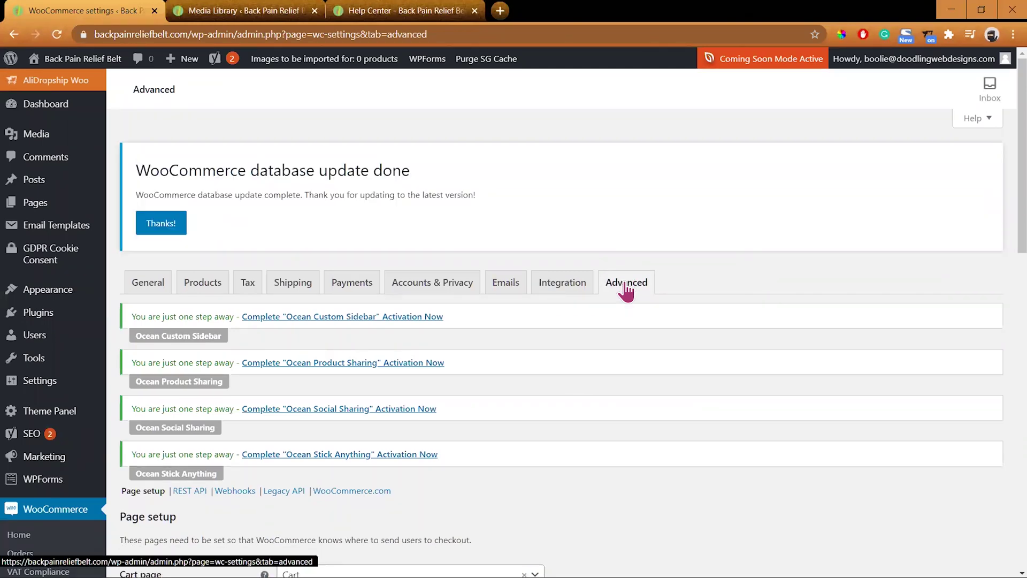
scroll(660, 332, down, 3)
scroll(695, 346, down, 1)
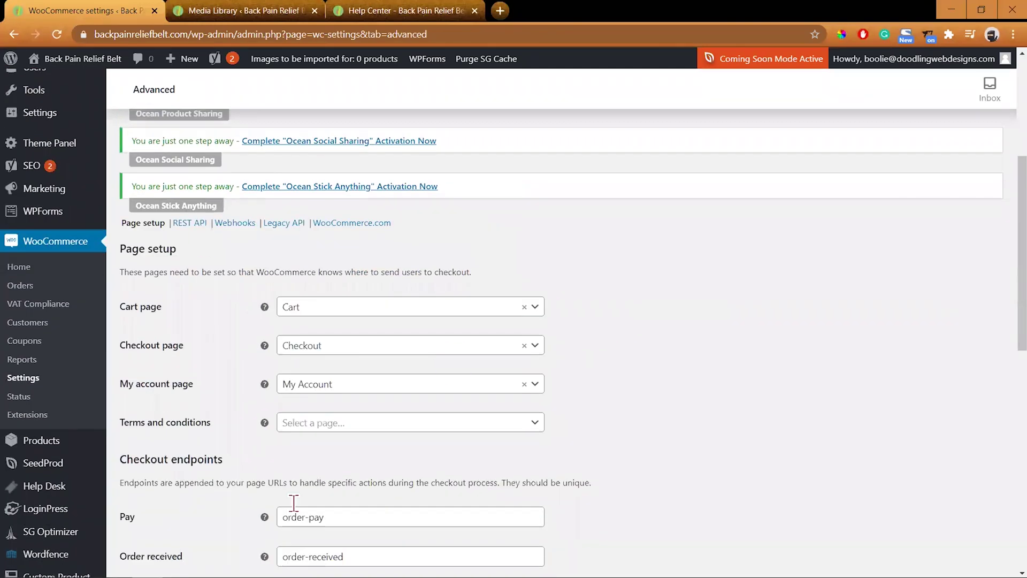
scroll(681, 447, down, 1)
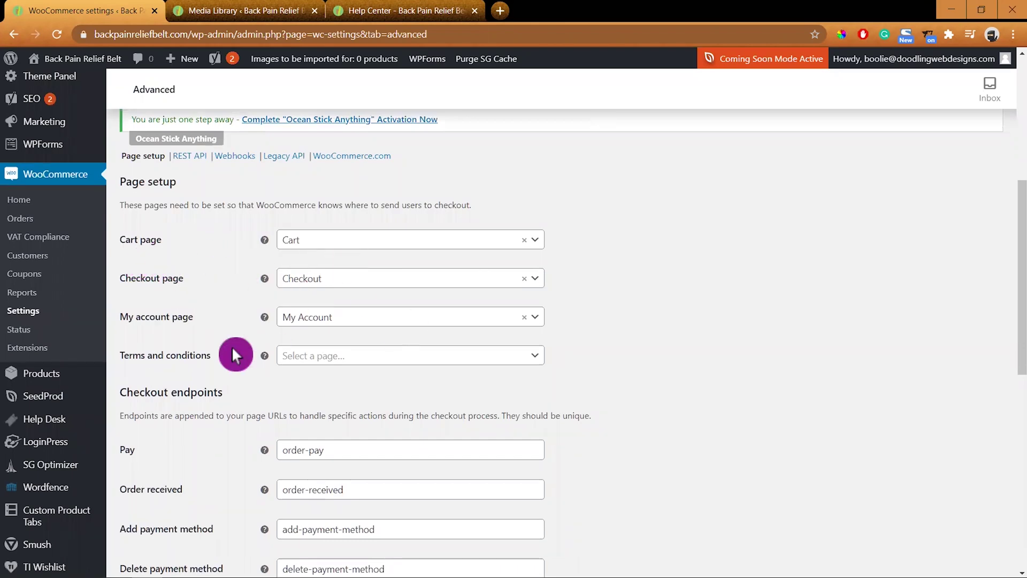
scroll(651, 361, down, 2)
click(534, 221)
click(391, 267)
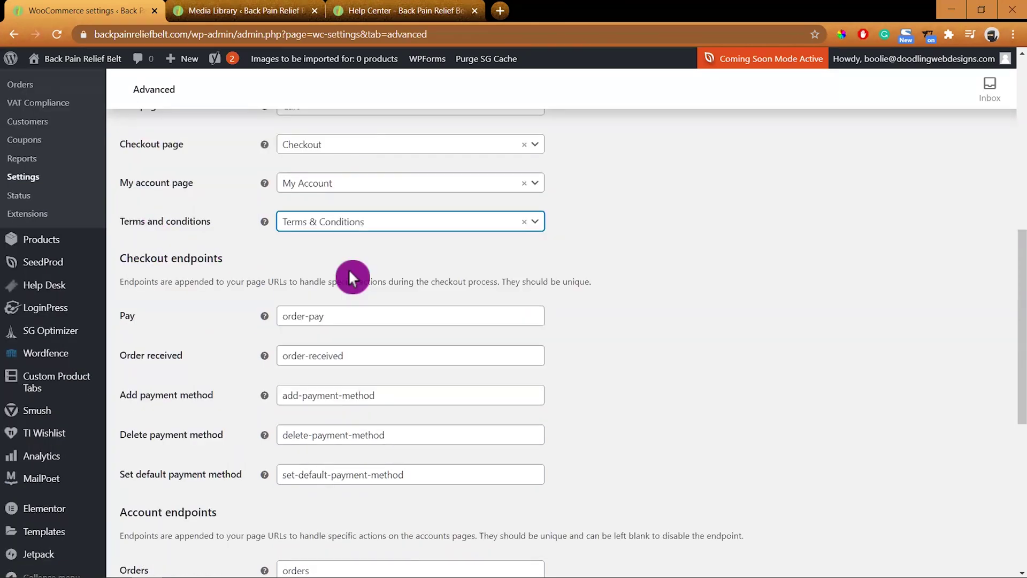
scroll(713, 320, down, 1)
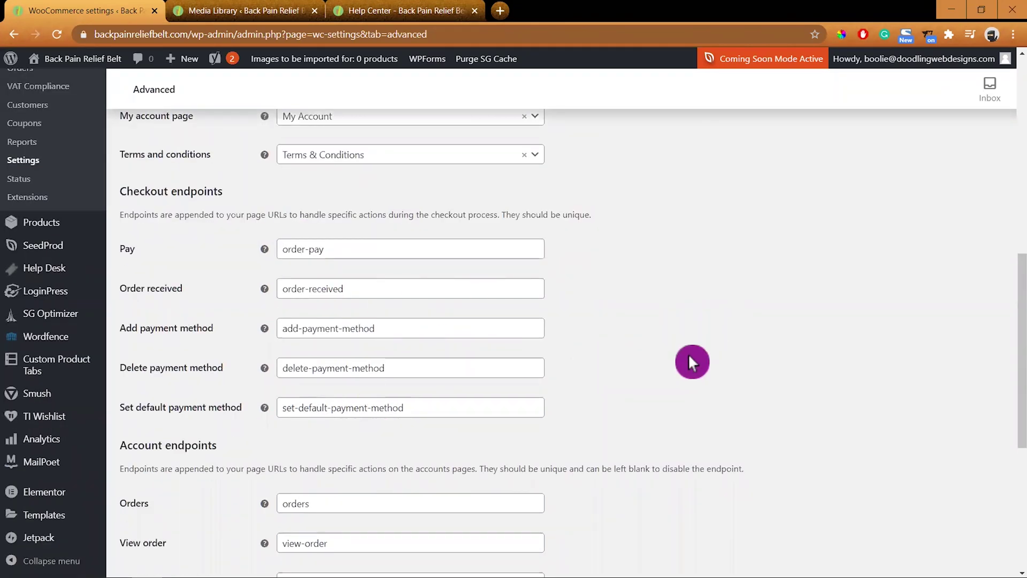
scroll(615, 396, down, 4)
scroll(616, 397, down, 1)
click(163, 500)
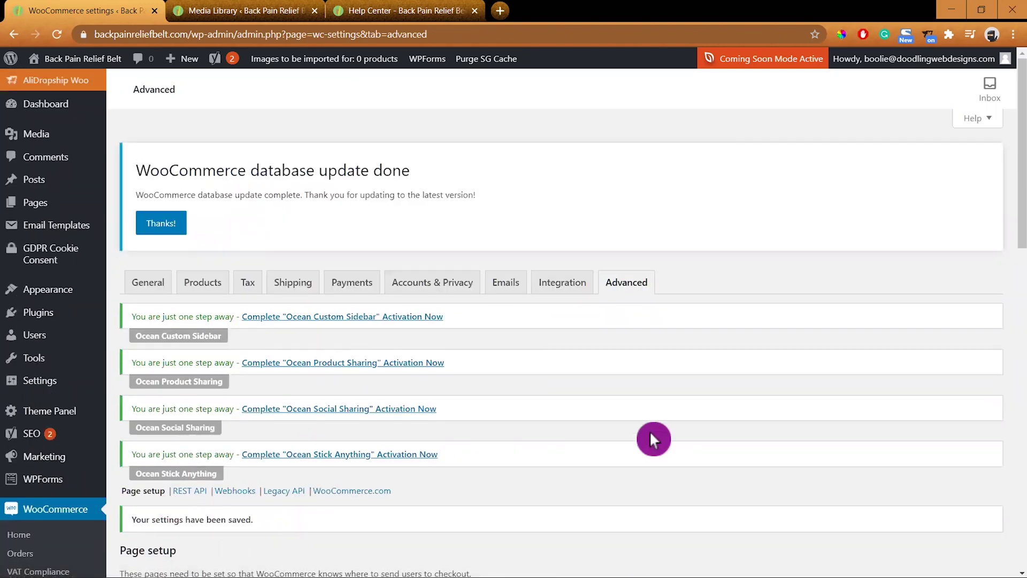
scroll(653, 438, down, 1)
scroll(745, 386, up, 1)
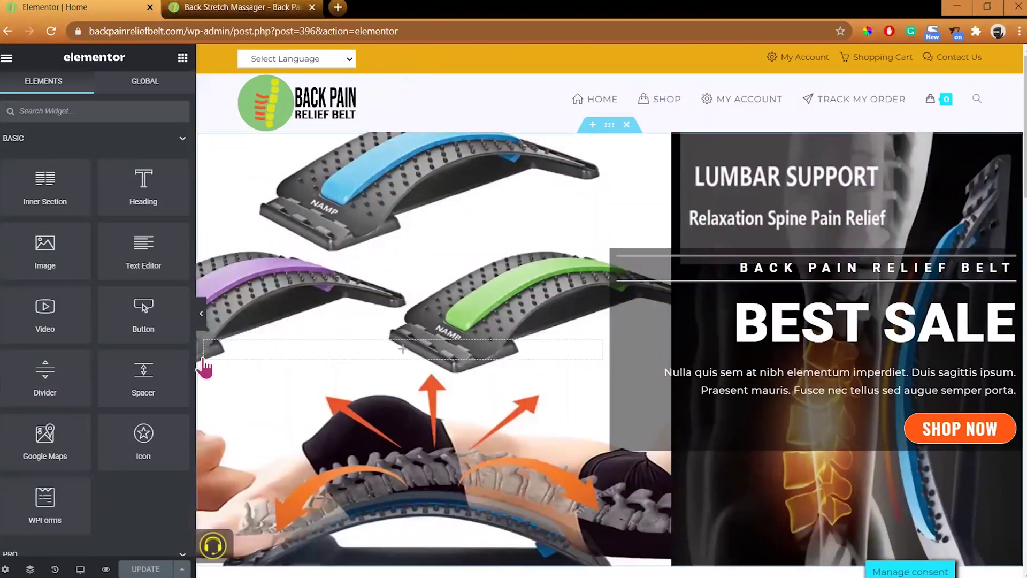
Step: On the home page, change the text of the three ADD TO CART buttons under the discount offers to "SHOP NOW"
scroll(337, 481, down, 12)
click(370, 367)
drag(157, 190, 63, 177)
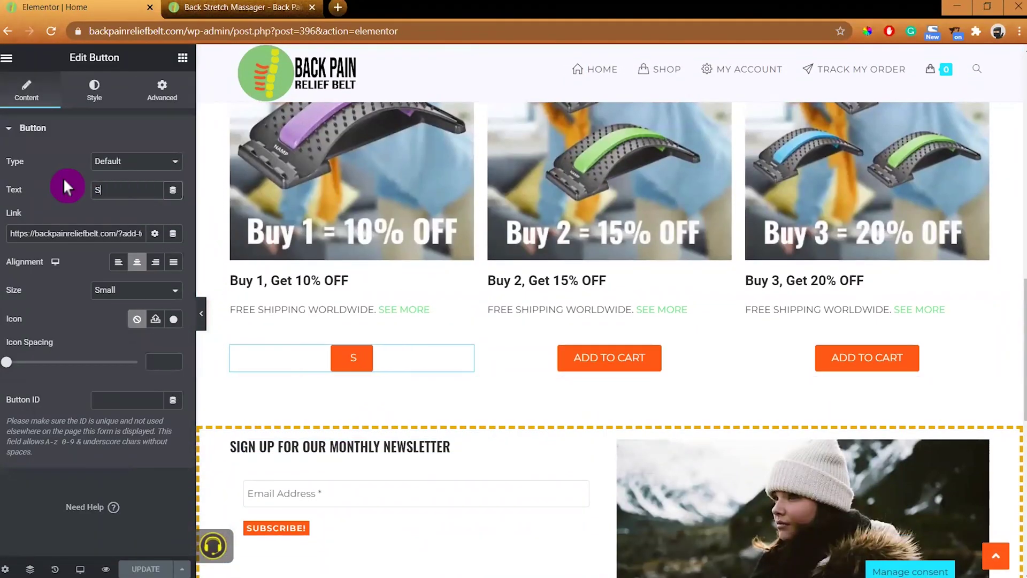
text(SHOP NOW)
click(567, 366)
text(SHOP NOW)
click(871, 367)
drag(155, 190, 48, 210)
text(SHOP NOW)
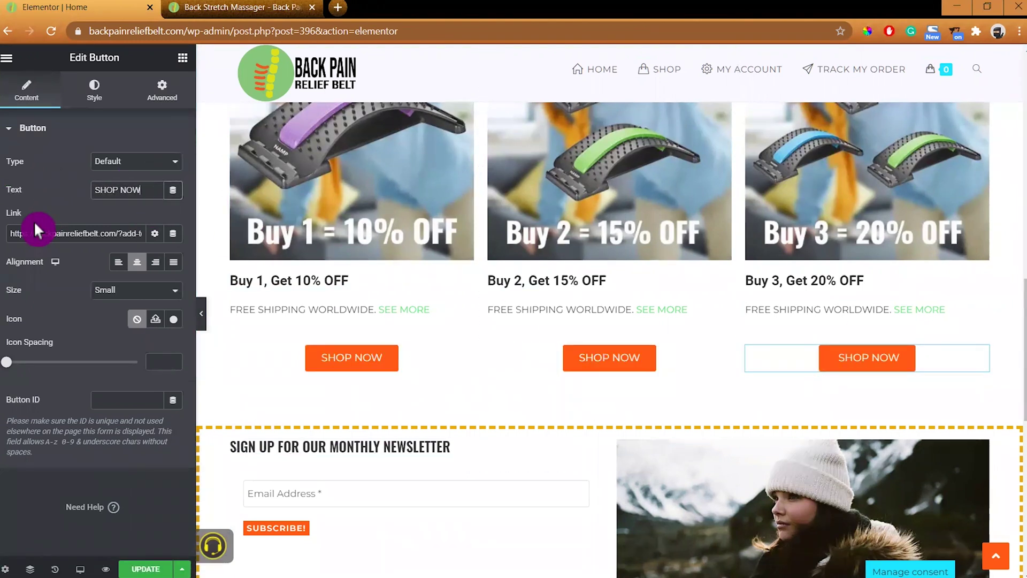
click(206, 7)
mouse_move(83, 64)
click(78, 7)
triple_click(100, 235)
text(https://backpainreliefbelt.com/product/back-stretch-massager/)
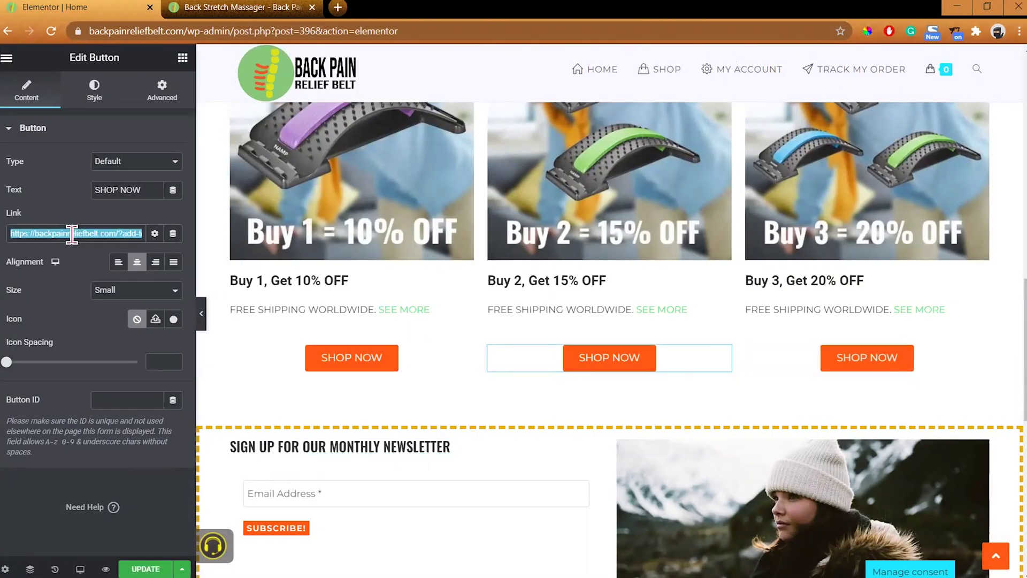
click(858, 368)
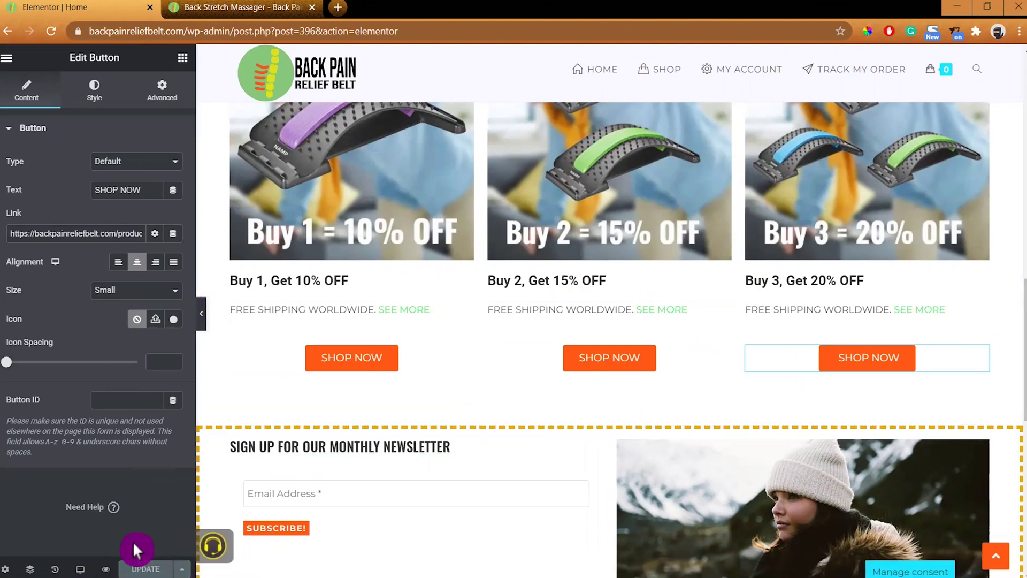
Step: Preview the live store in mobile emulation with the developer tools, go to the home page and reload it
click(235, 8)
click(232, 30)
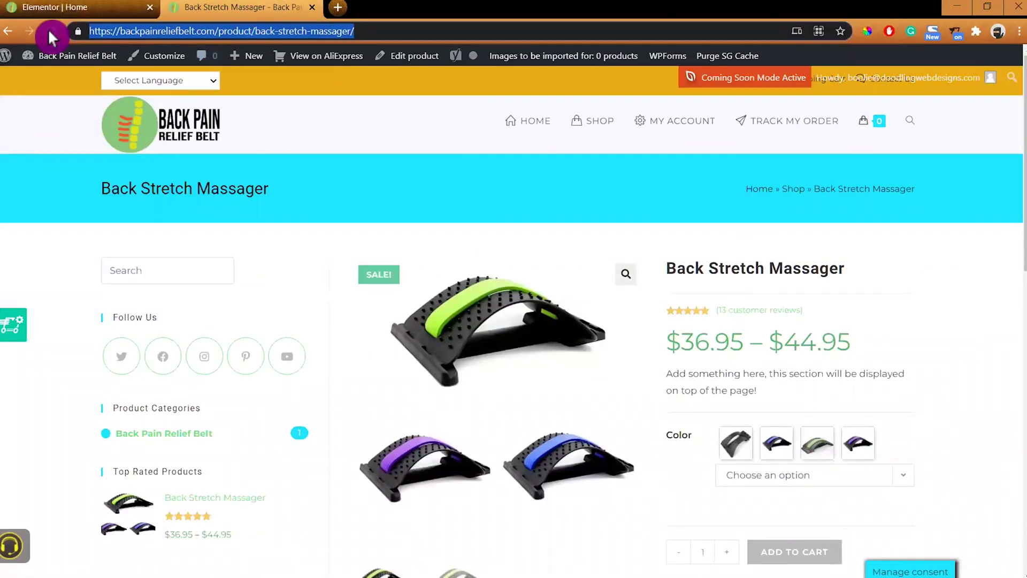
right_click(327, 131)
click(375, 415)
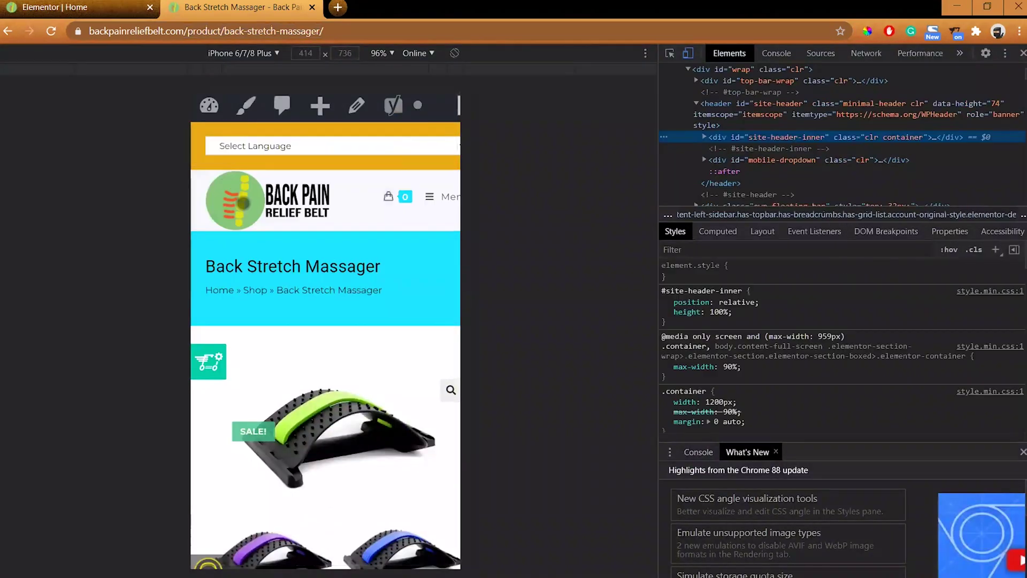
click(243, 202)
right_click(51, 40)
click(82, 84)
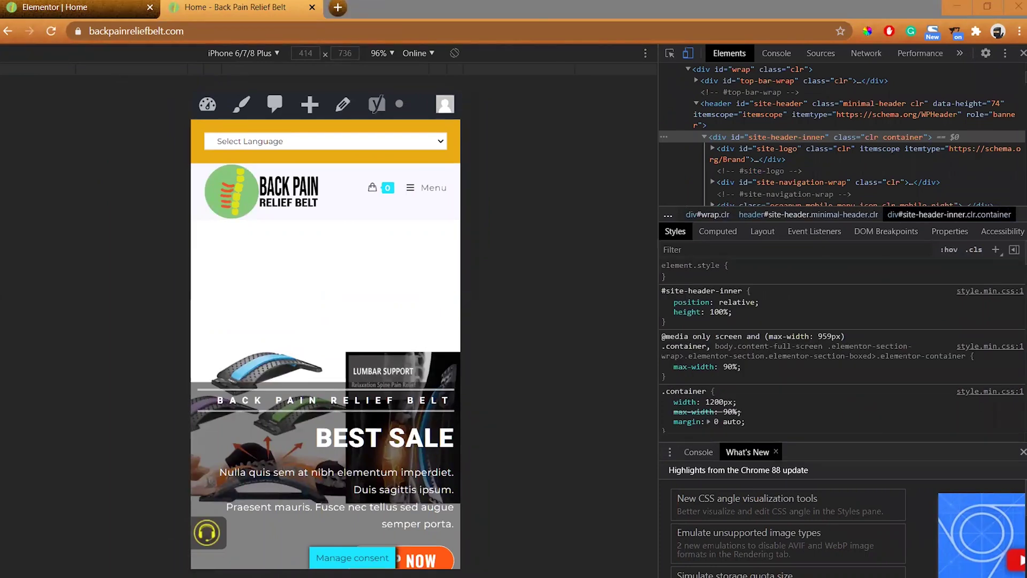
Step: Test the Buy 1 offer's SHOP NOW button in the mobile preview and reload the page
scroll(311, 236, down, 10)
click(337, 332)
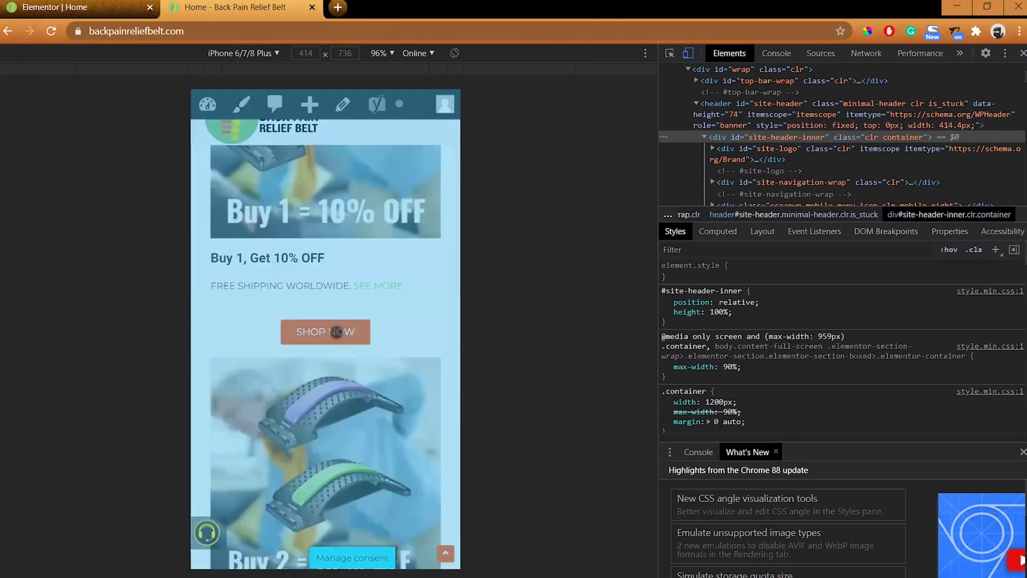
scroll(342, 353, down, 5)
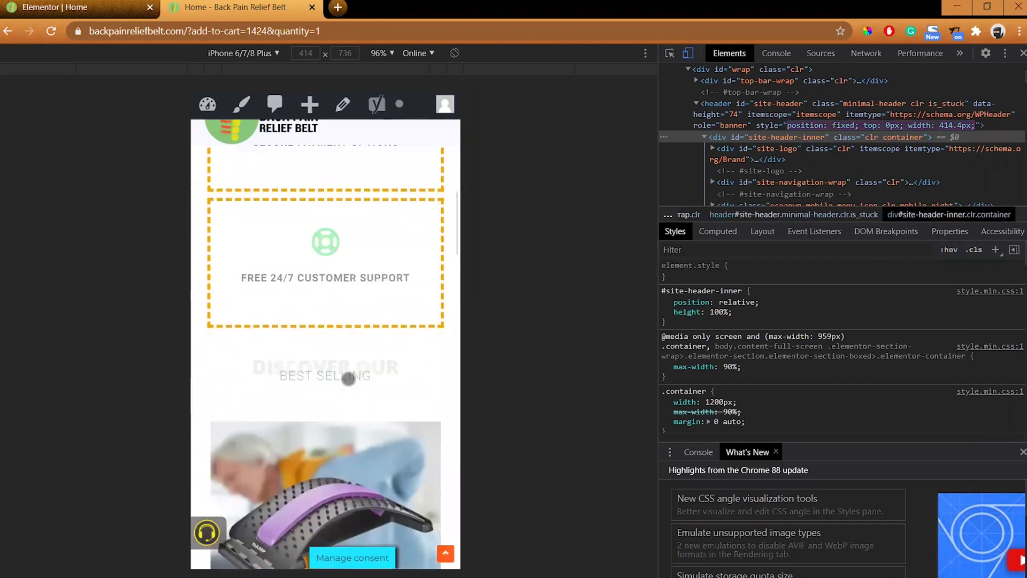
right_click(57, 40)
click(84, 84)
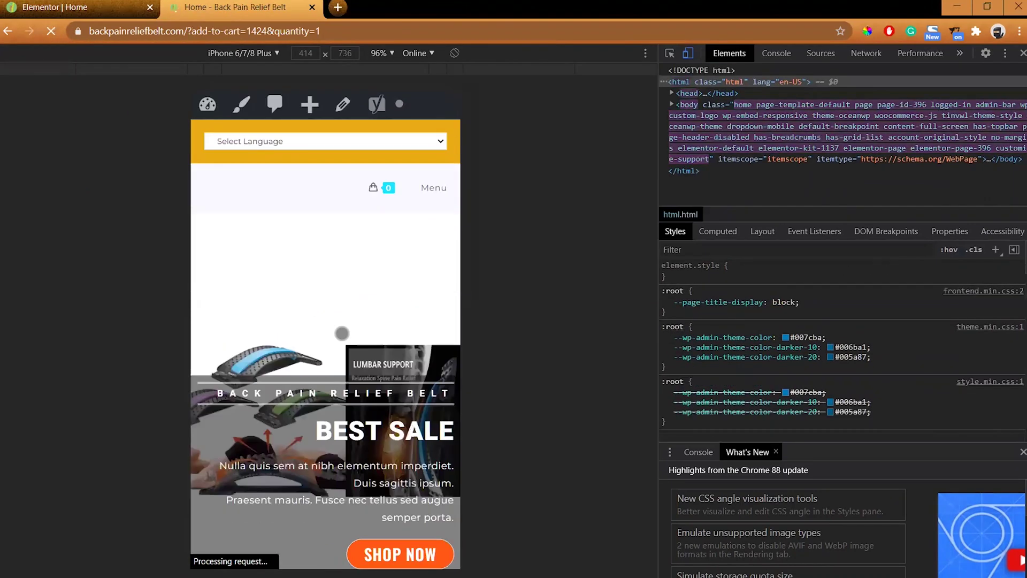
Step: Replace the Buy 1 offer button's link with the Back Stretch Massager product URL and update the home page
click(66, 9)
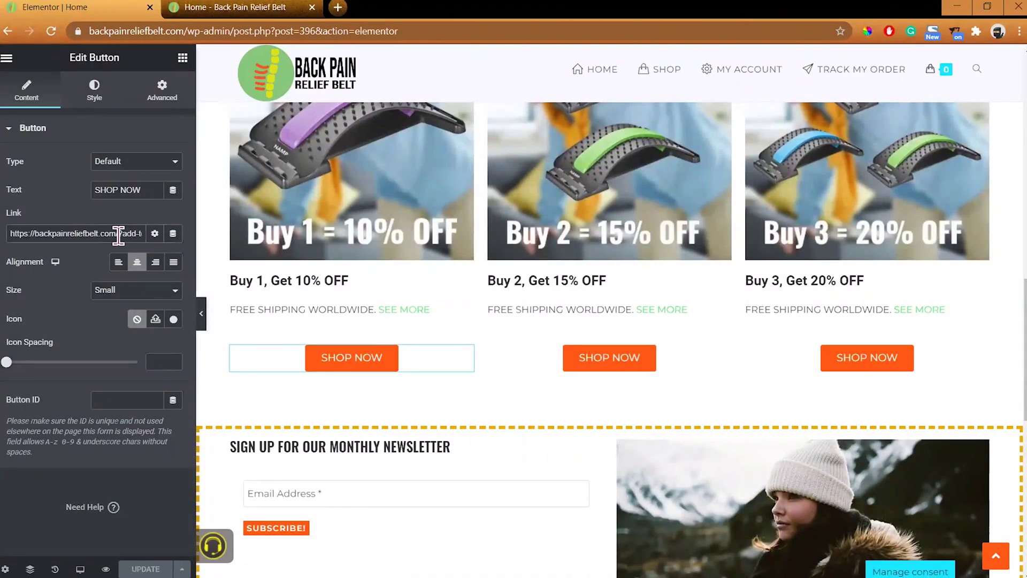
key(ctrl+v)
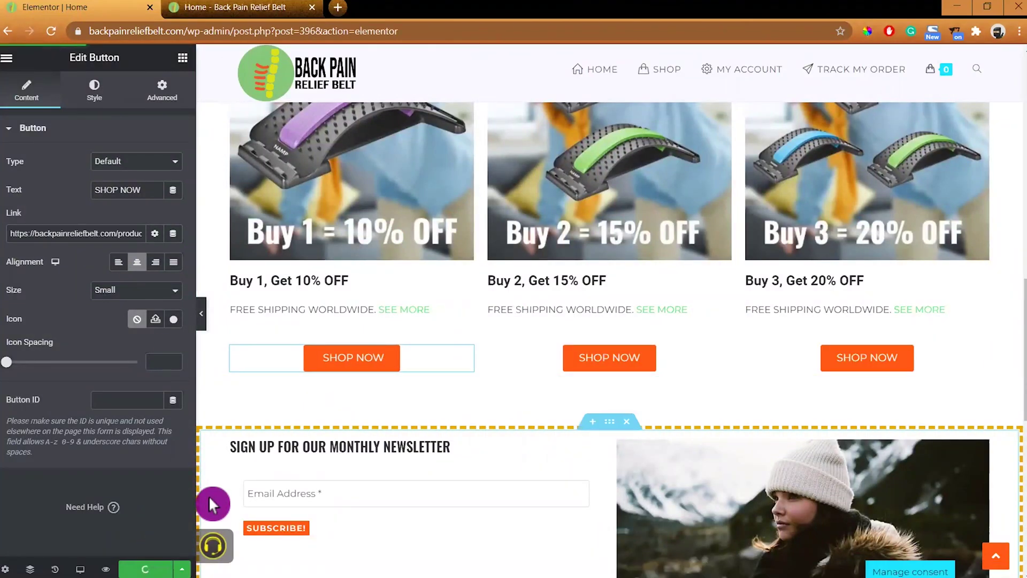
click(609, 360)
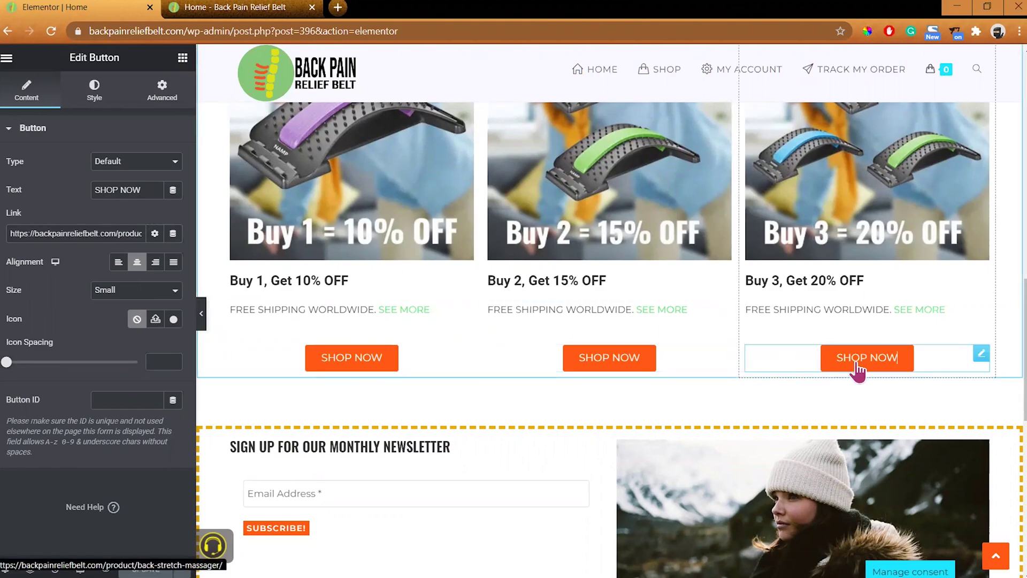
Step: Switch the emulated device of the live home page preview to Responsive and reload the page
click(213, 13)
click(52, 32)
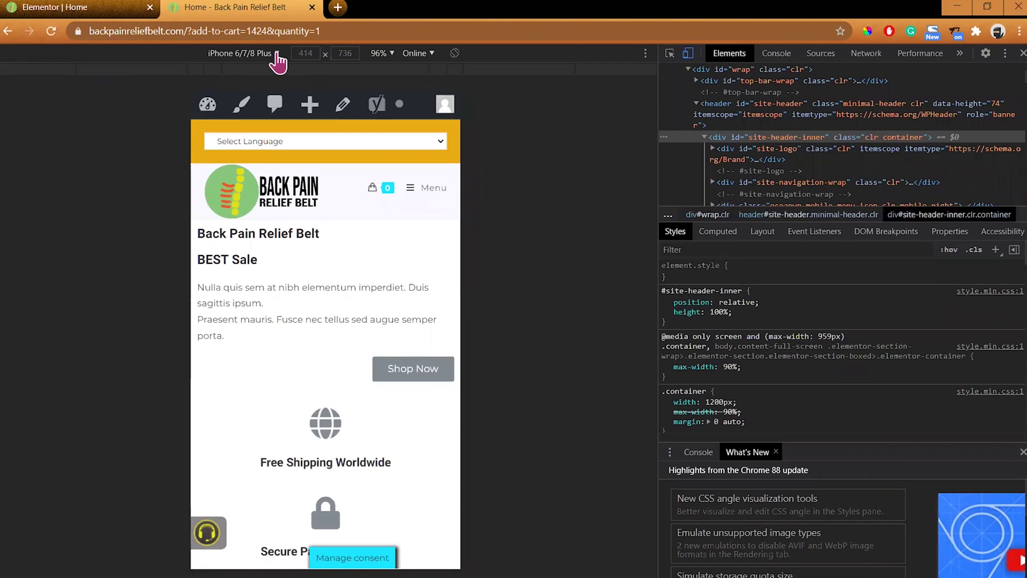
click(278, 53)
click(251, 70)
scroll(385, 443, down, 5)
scroll(385, 443, up, 5)
right_click(51, 31)
click(68, 84)
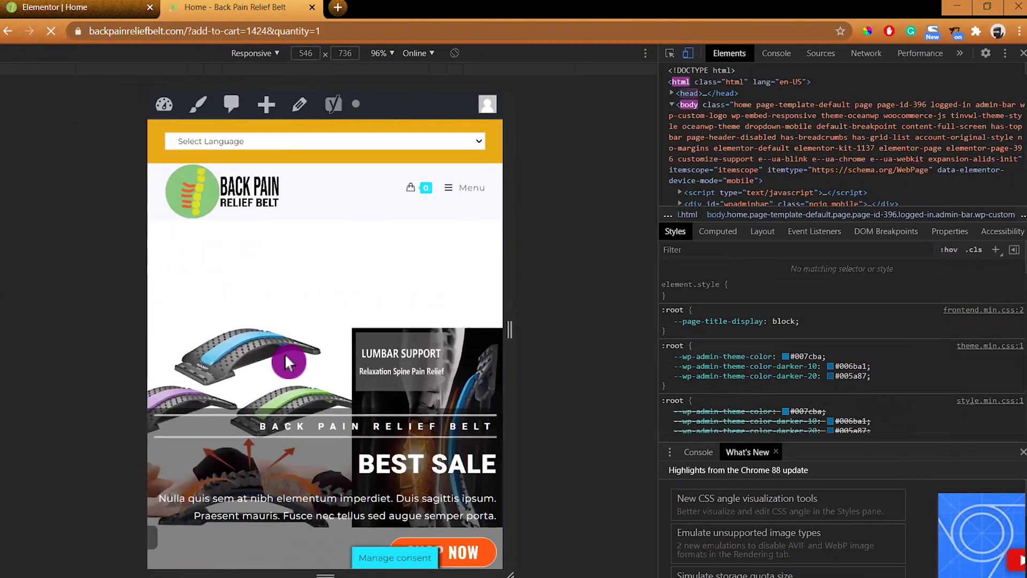
Step: Test the Buy 1 offer's SHOP NOW button in the responsive preview and look over the product page
scroll(289, 362, down, 10)
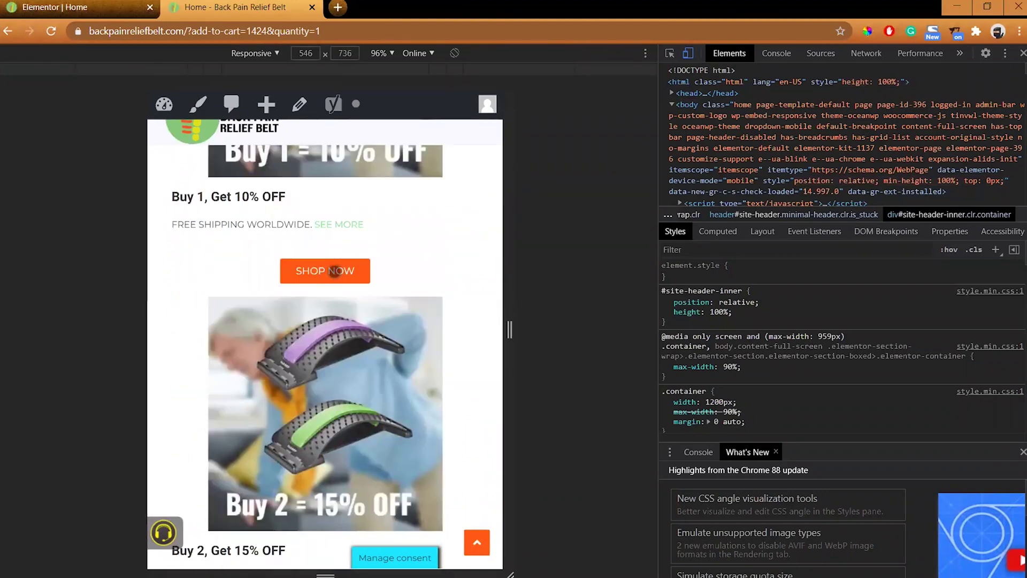
click(334, 271)
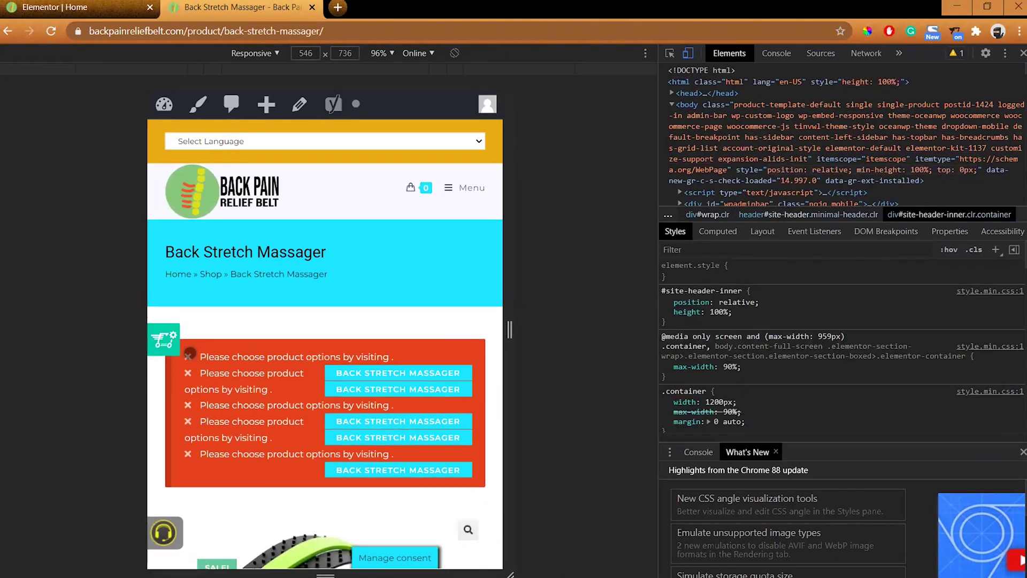
scroll(182, 428, down, 5)
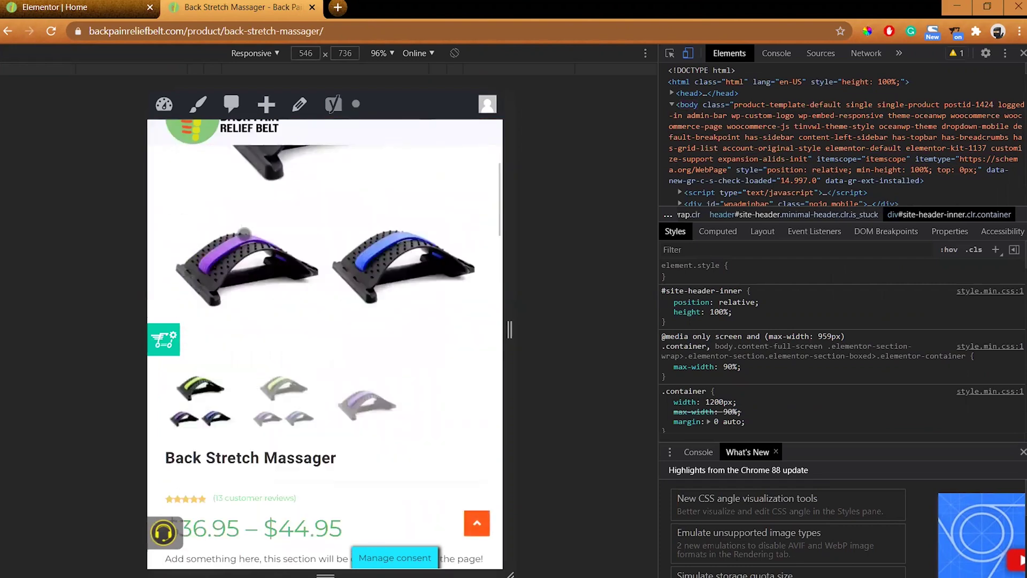
scroll(205, 321, up, 5)
Step: Return to the home page and test the remaining offers' SHOP NOW buttons in the responsive preview
click(205, 190)
scroll(353, 449, down, 5)
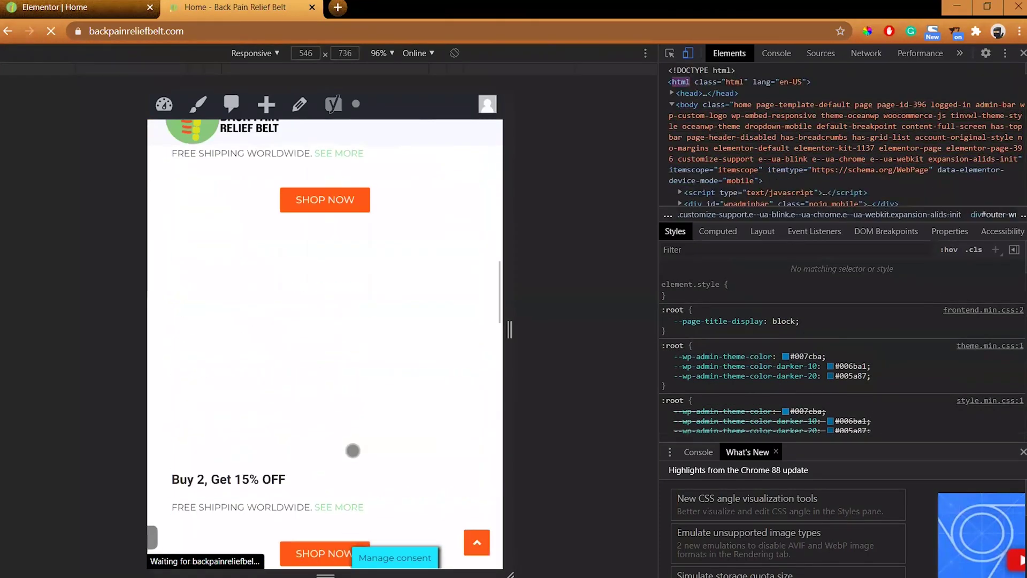
scroll(353, 449, up, 3)
click(323, 358)
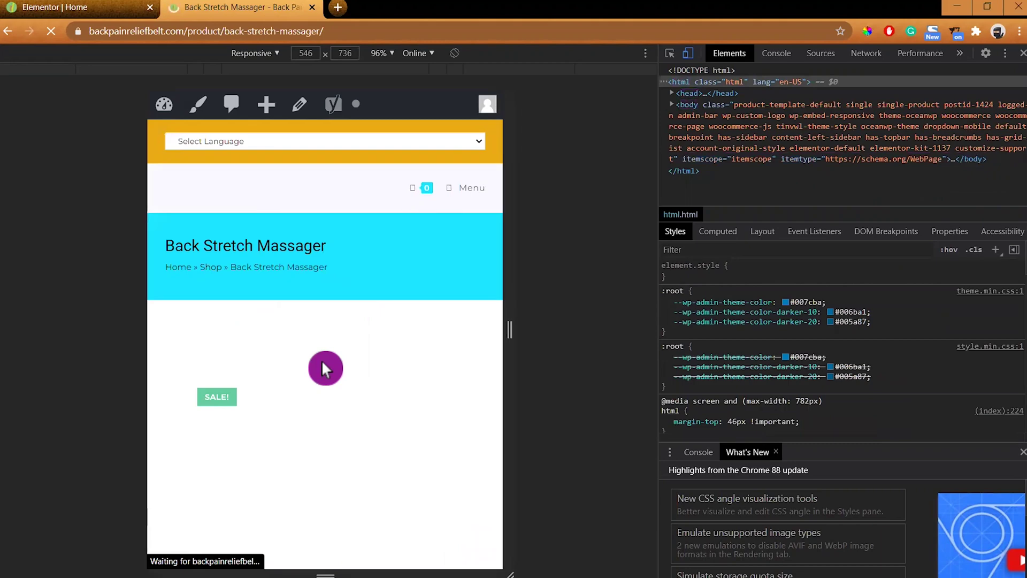
scroll(316, 380, down, 10)
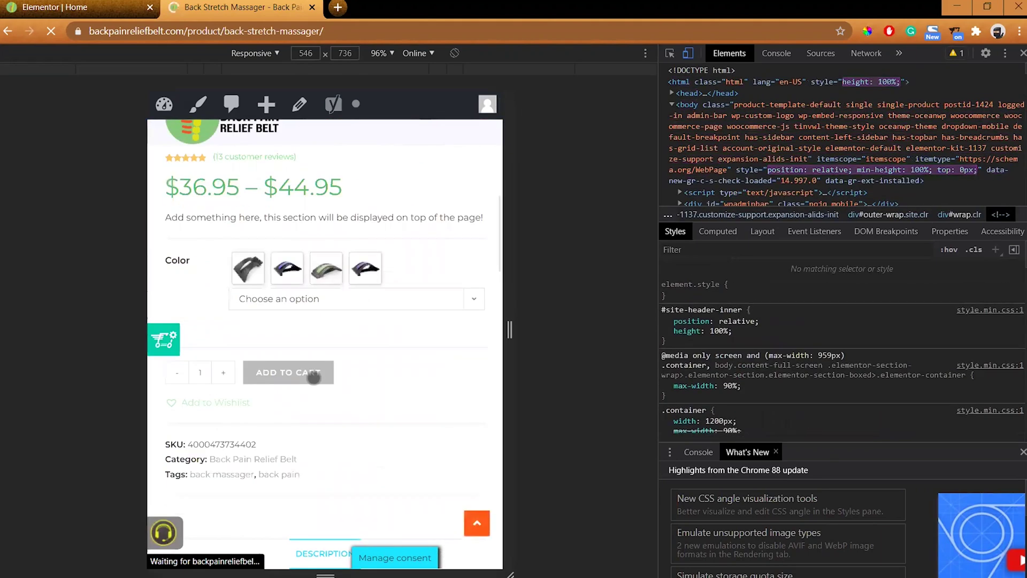
scroll(313, 380, up, 10)
click(206, 193)
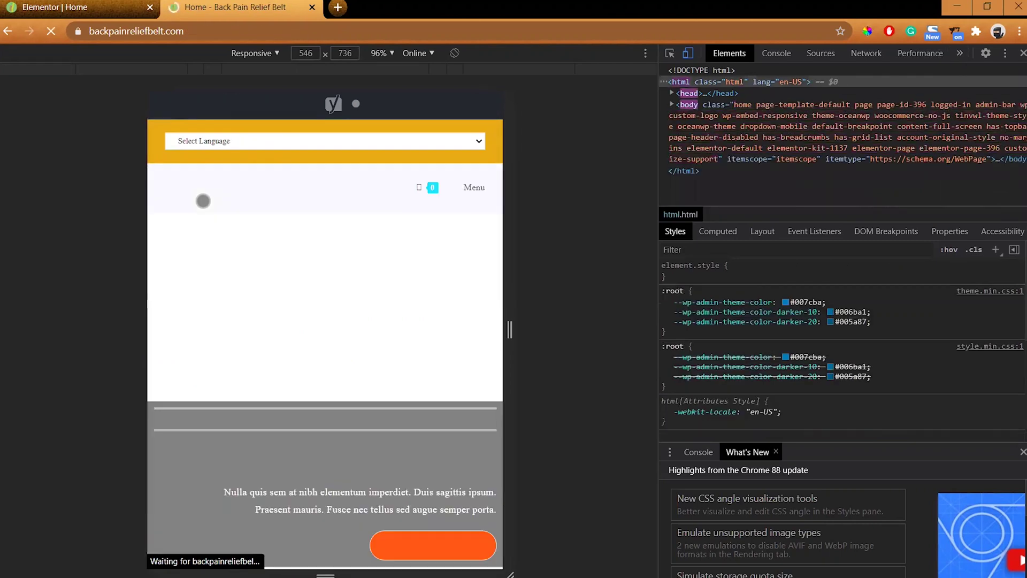
scroll(323, 343, down, 15)
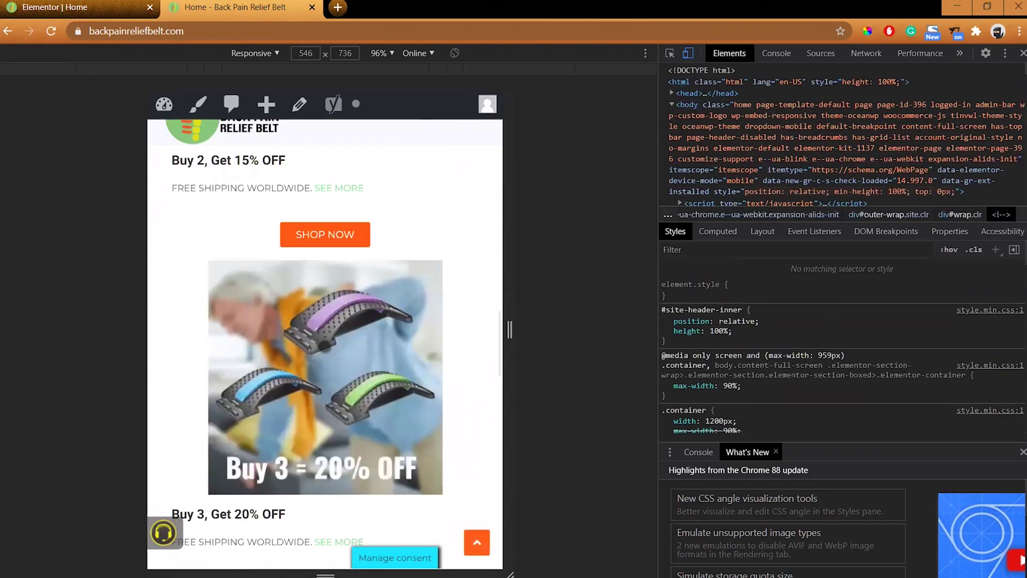
click(316, 394)
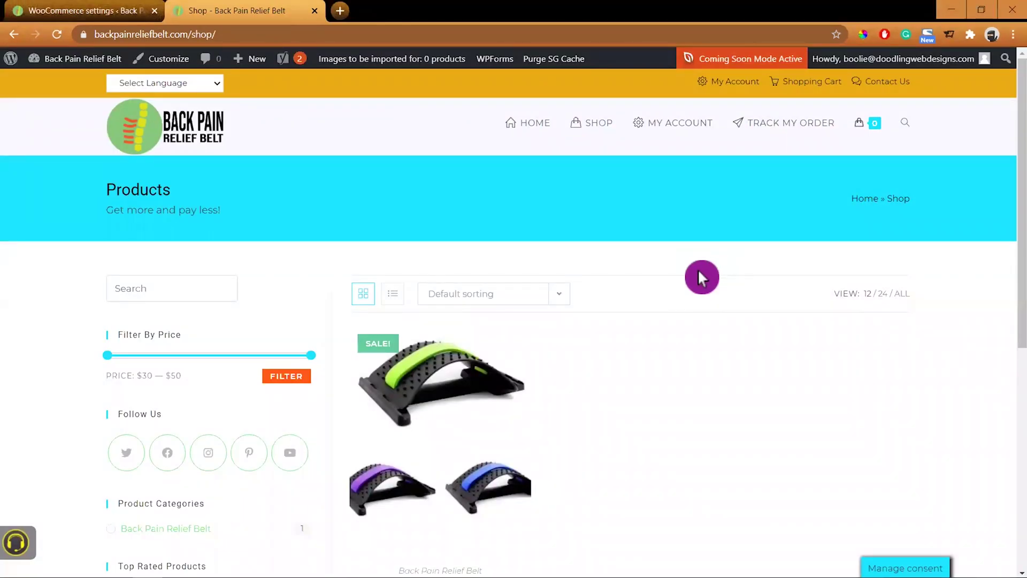
Step: From the shop page, open the Back Stretch Massager and add one in Blue to the cart
scroll(589, 343, down, 2)
click(447, 336)
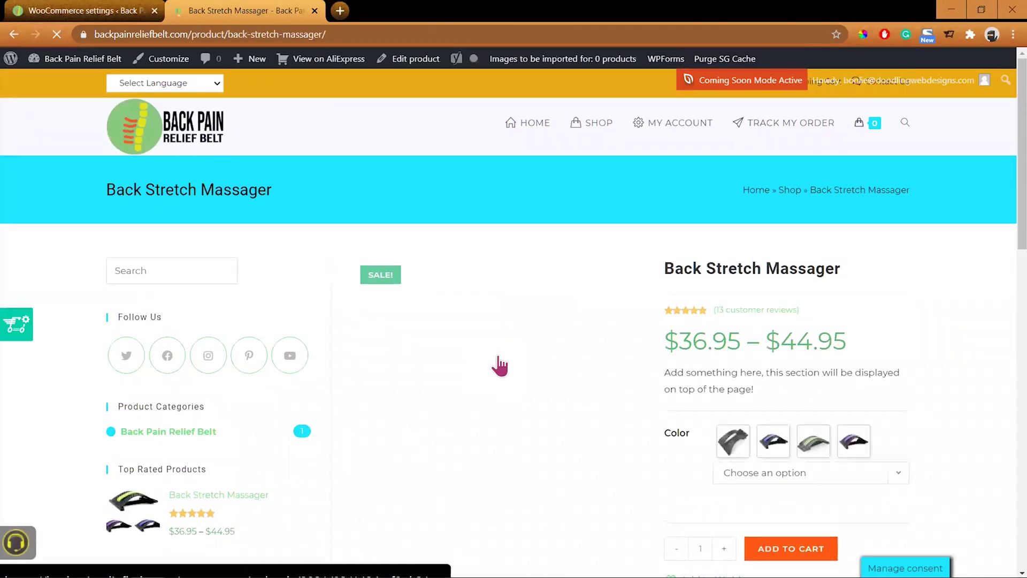
scroll(909, 404, down, 2)
scroll(891, 411, down, 2)
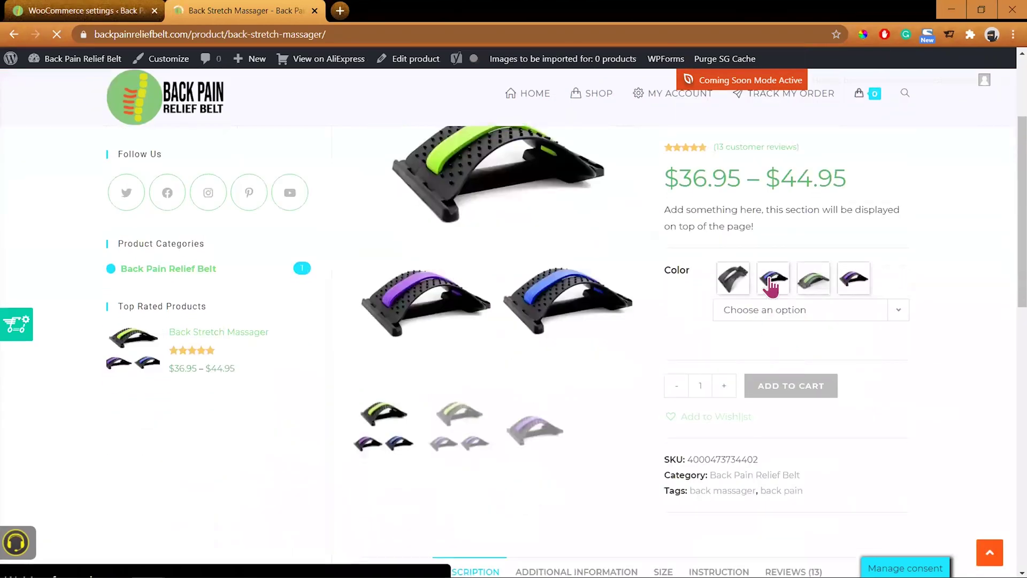
click(773, 279)
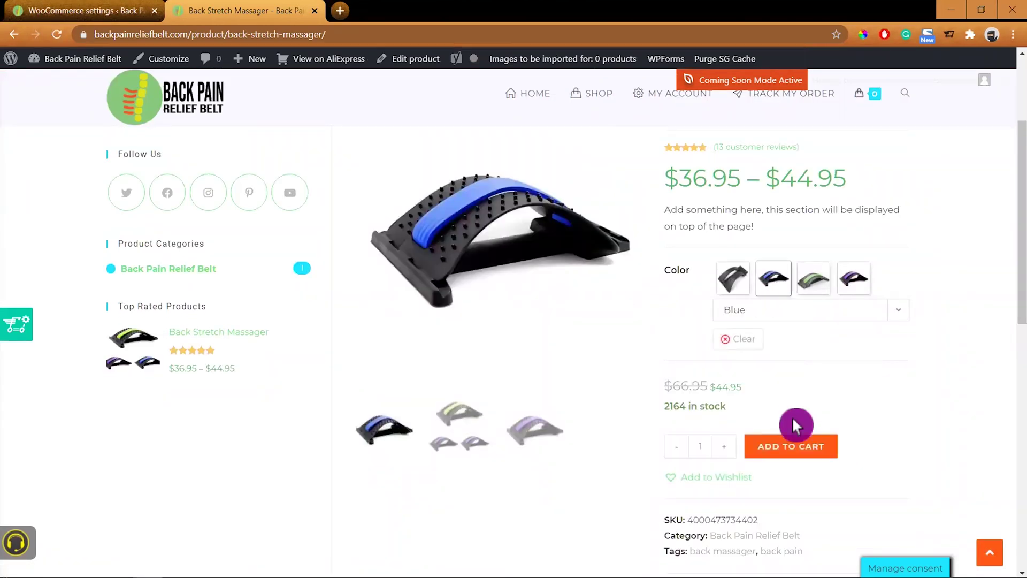
click(789, 454)
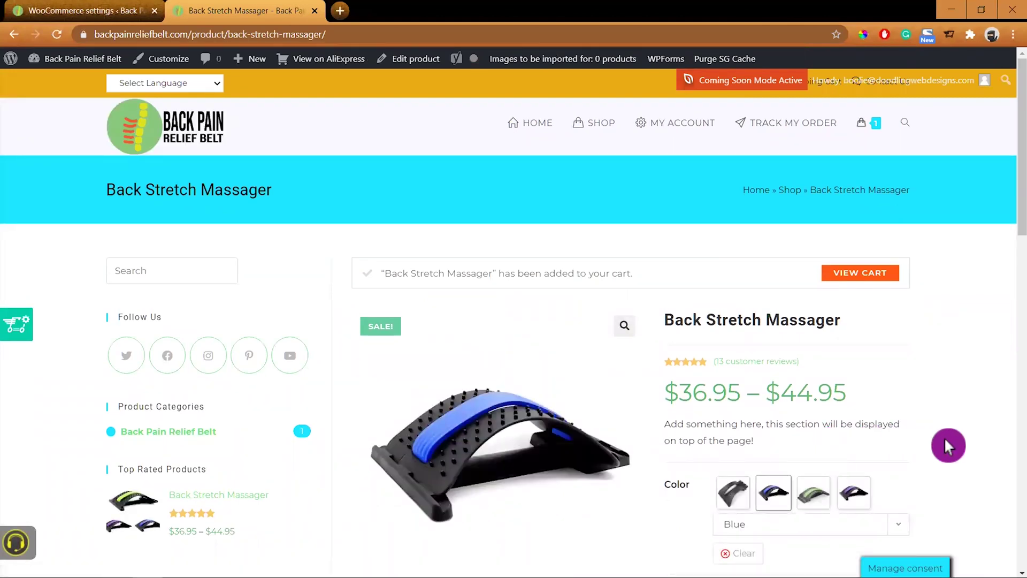
Step: View the cart containing the blue Back Stretch Massager and proceed to checkout
scroll(944, 440, down, 10)
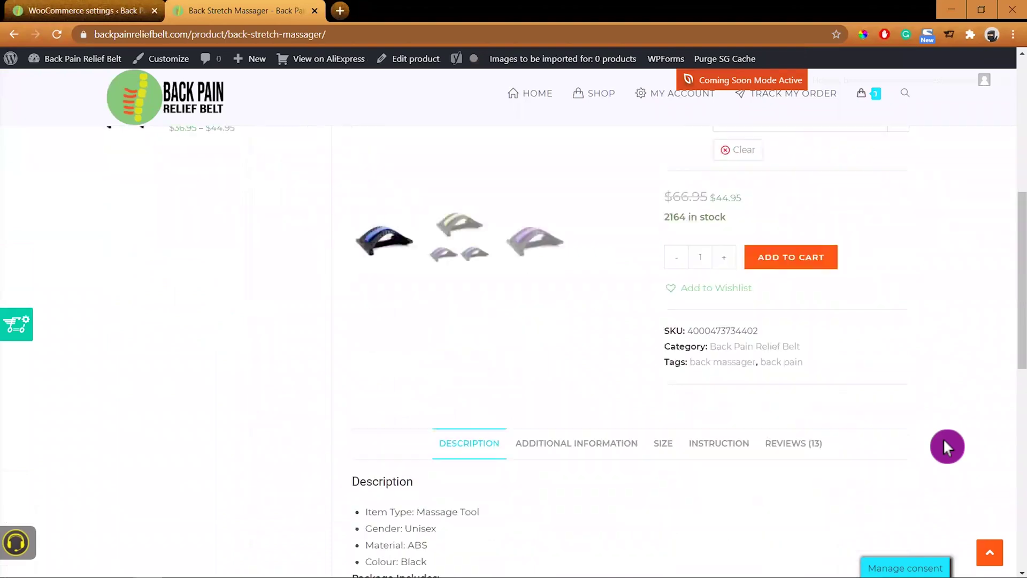
scroll(944, 444, down, 4)
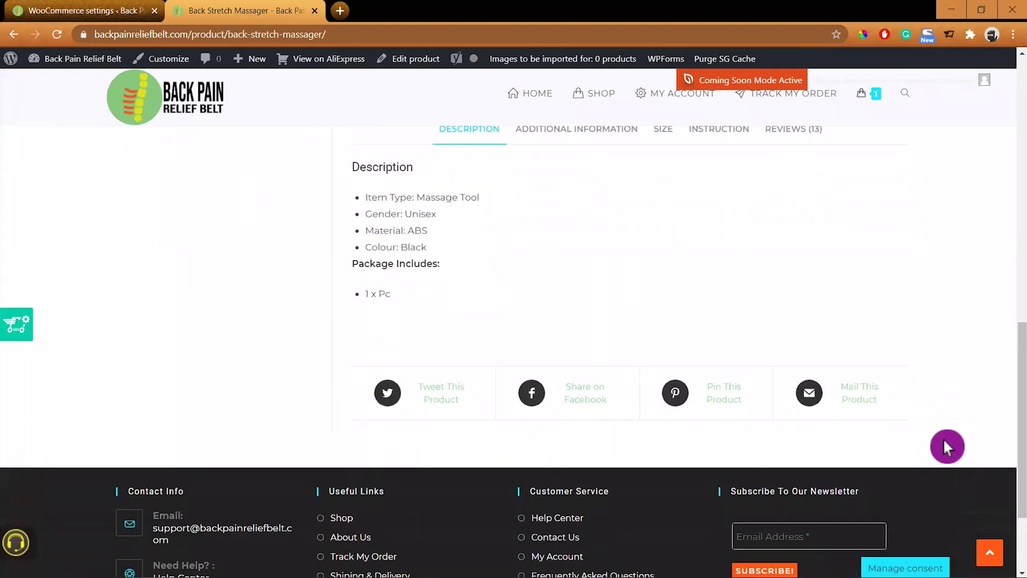
scroll(944, 444, up, 6)
scroll(944, 444, up, 7)
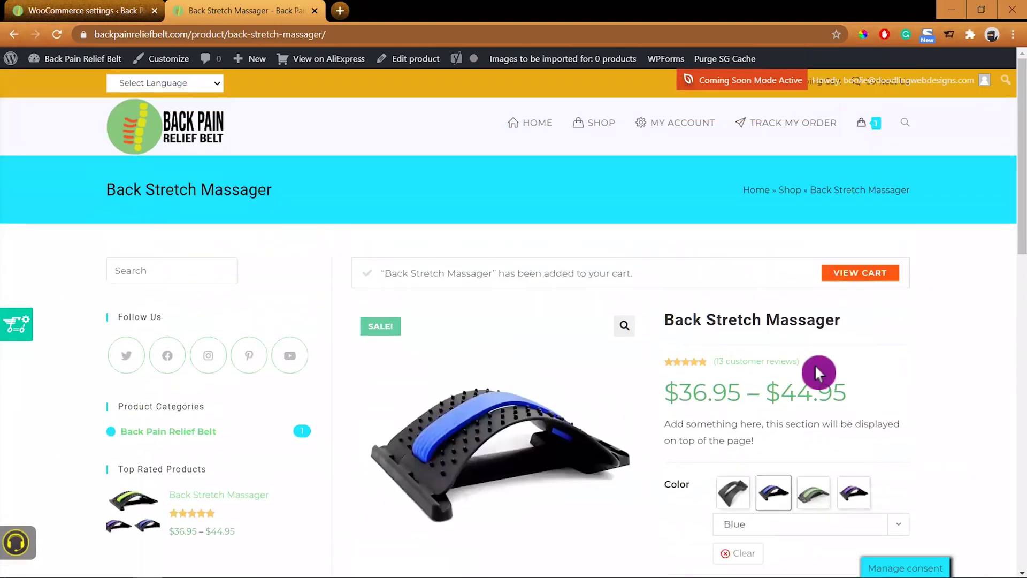
click(870, 287)
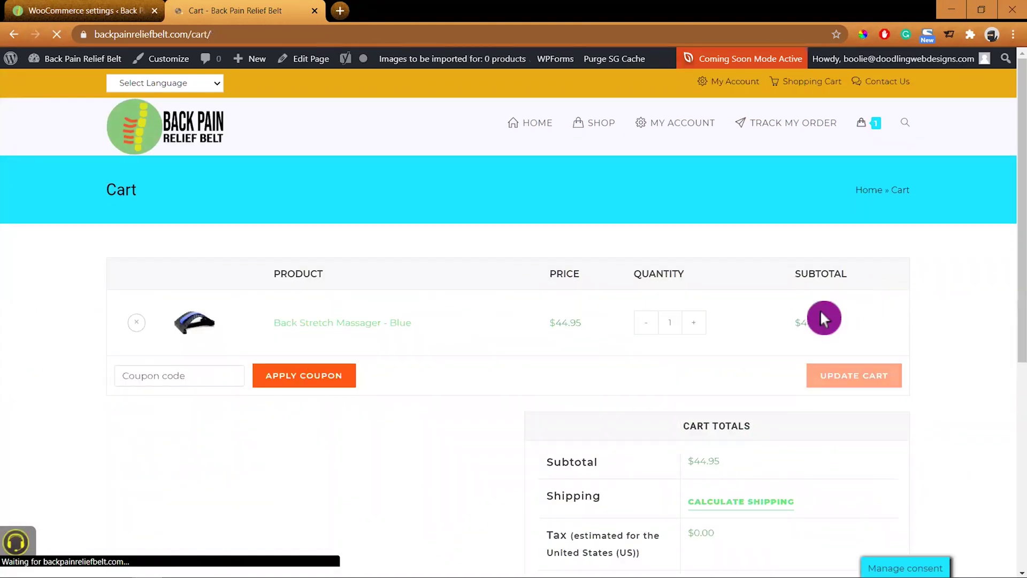
scroll(917, 453, down, 3)
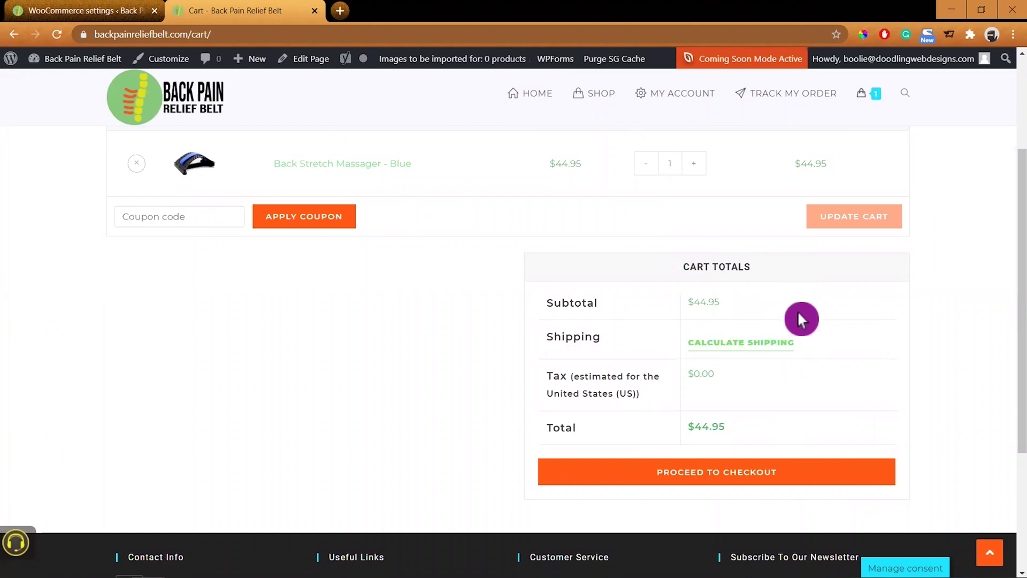
click(773, 478)
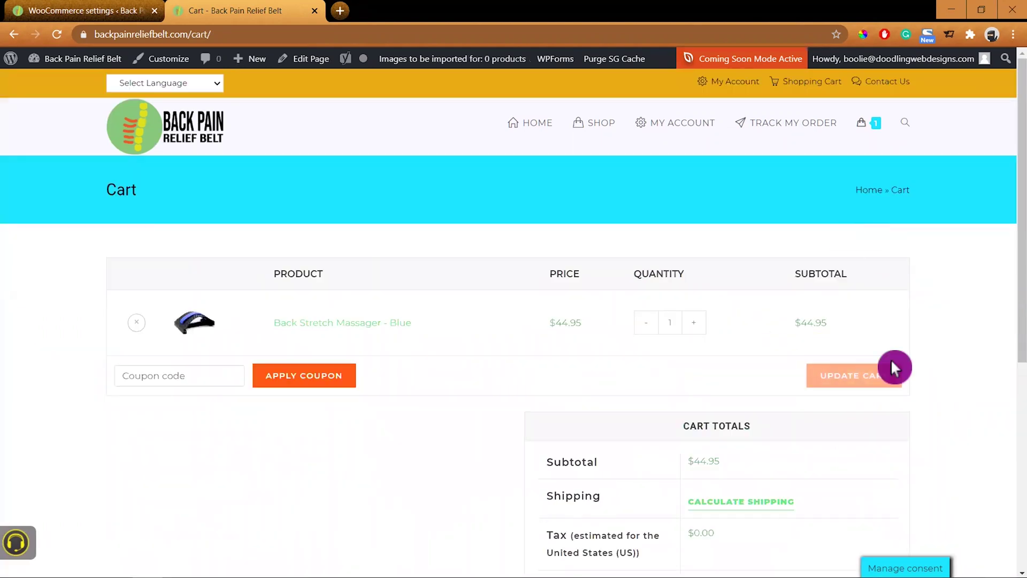
scroll(887, 390, down, 6)
click(743, 290)
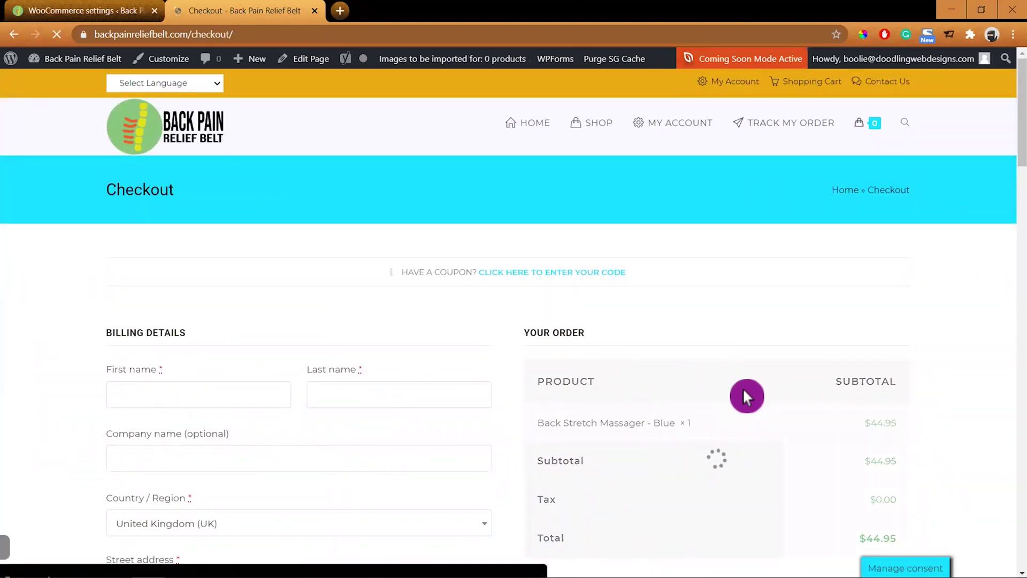
Step: Choose Credit Card (Stripe) as payment, and enable saving payment information, receiving exclusive emails and agreeing to the terms and conditions
scroll(745, 398, down, 3)
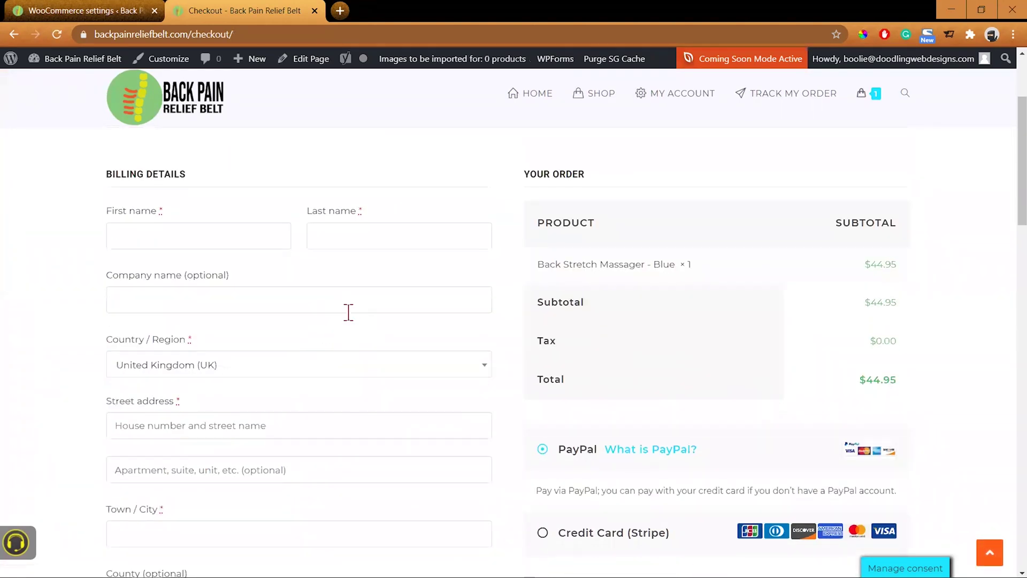
click(544, 534)
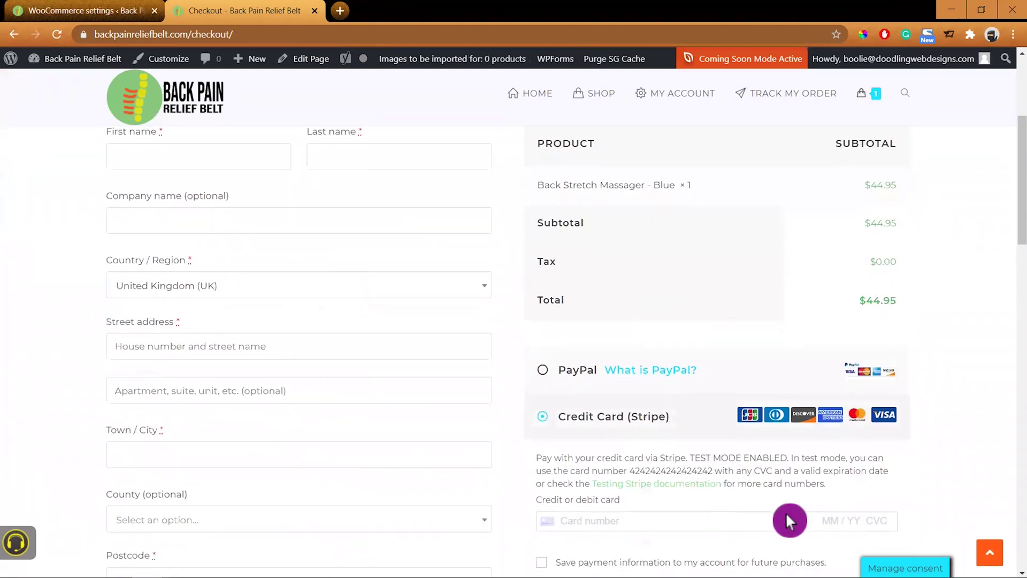
scroll(786, 515, down, 2)
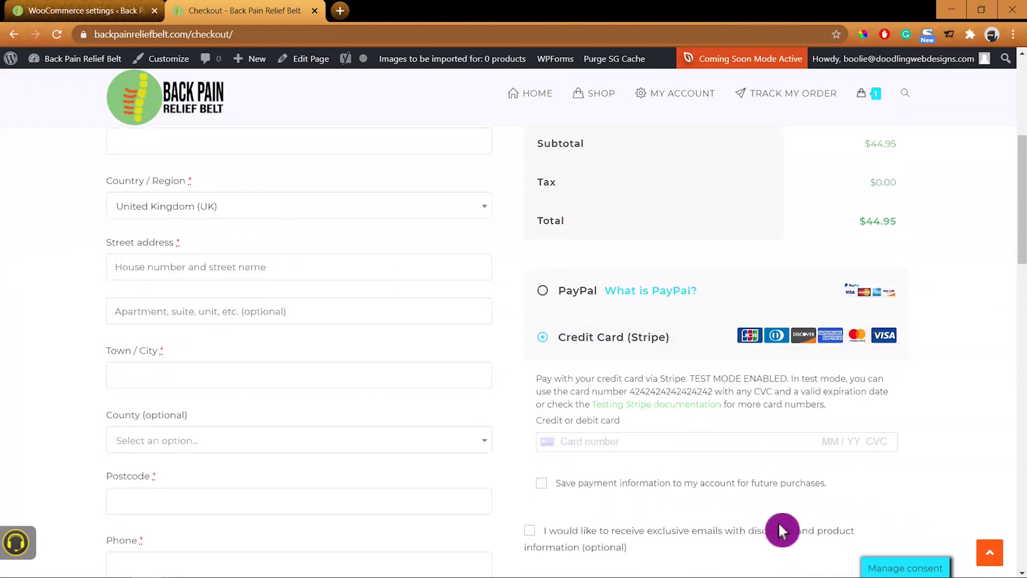
scroll(777, 521, down, 4)
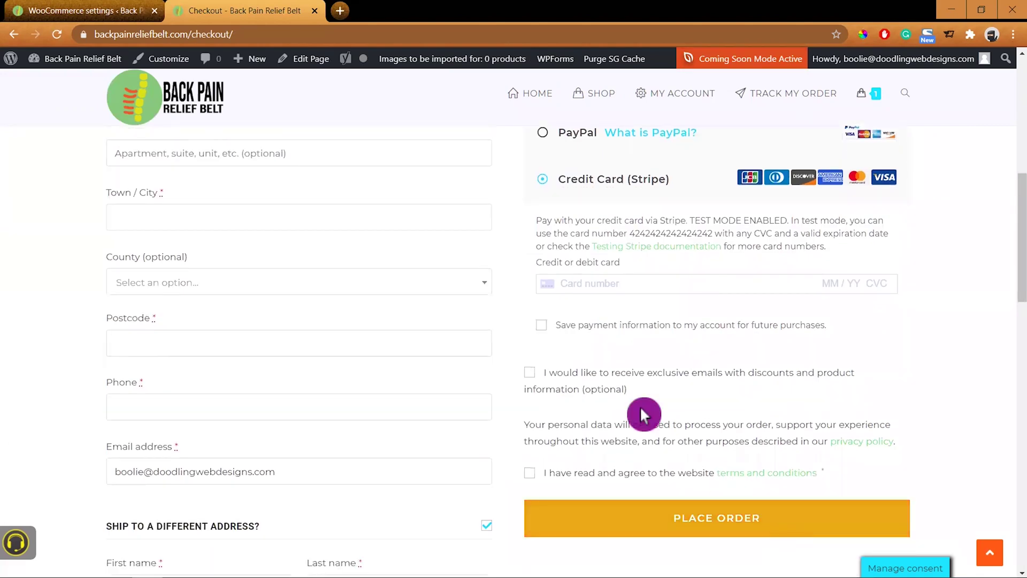
click(543, 330)
click(529, 375)
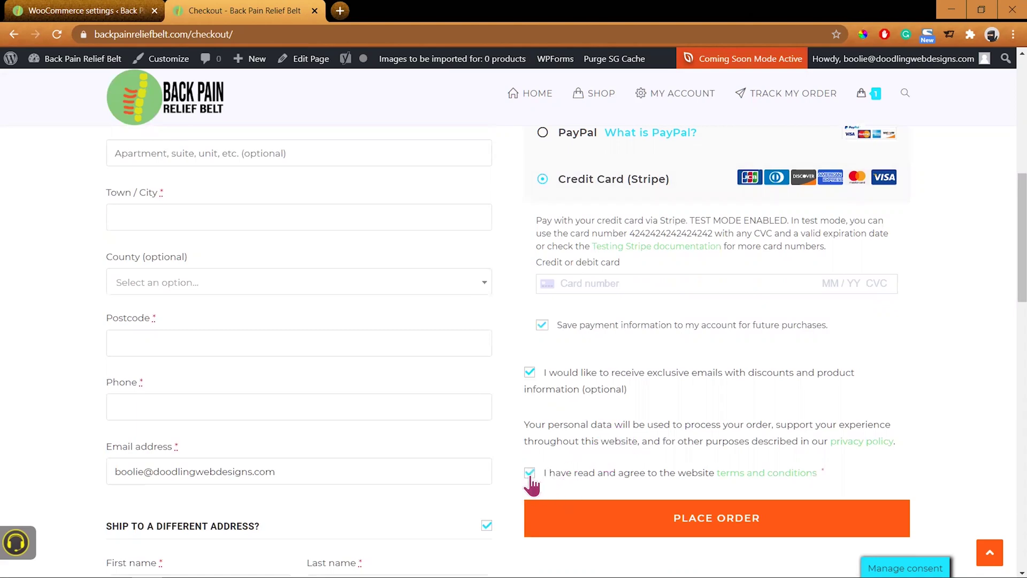
Step: Look over the billing and shipping fields and enter "Test a transaction" as the order notes
scroll(581, 473, down, 3)
scroll(581, 474, up, 5)
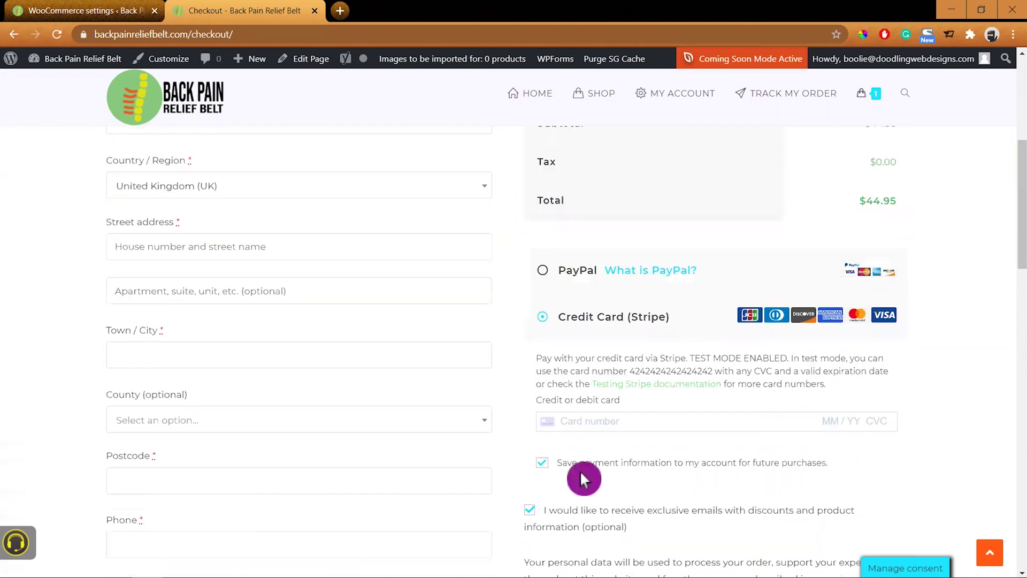
scroll(581, 481, up, 6)
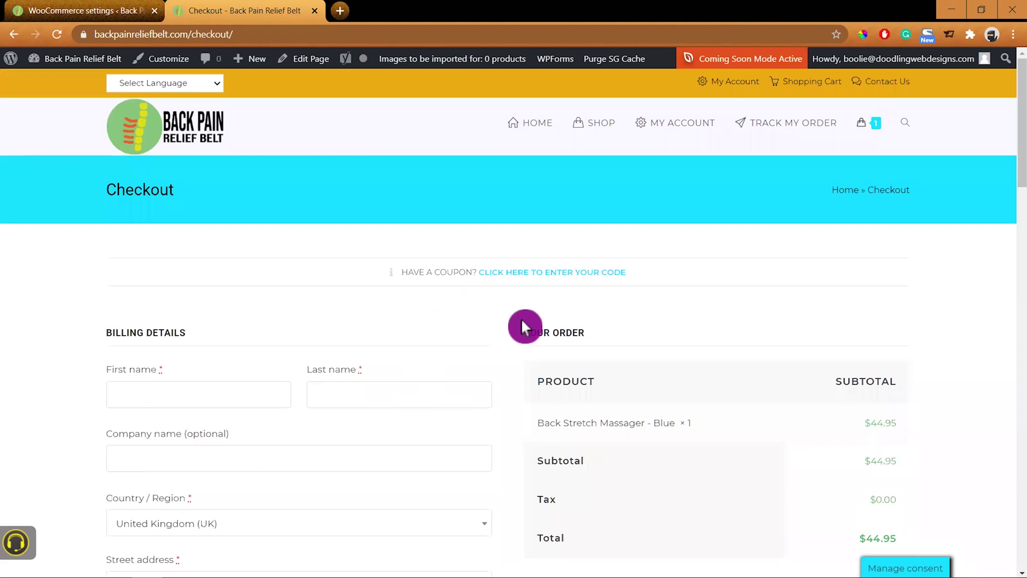
scroll(217, 427, down, 2)
scroll(216, 425, down, 2)
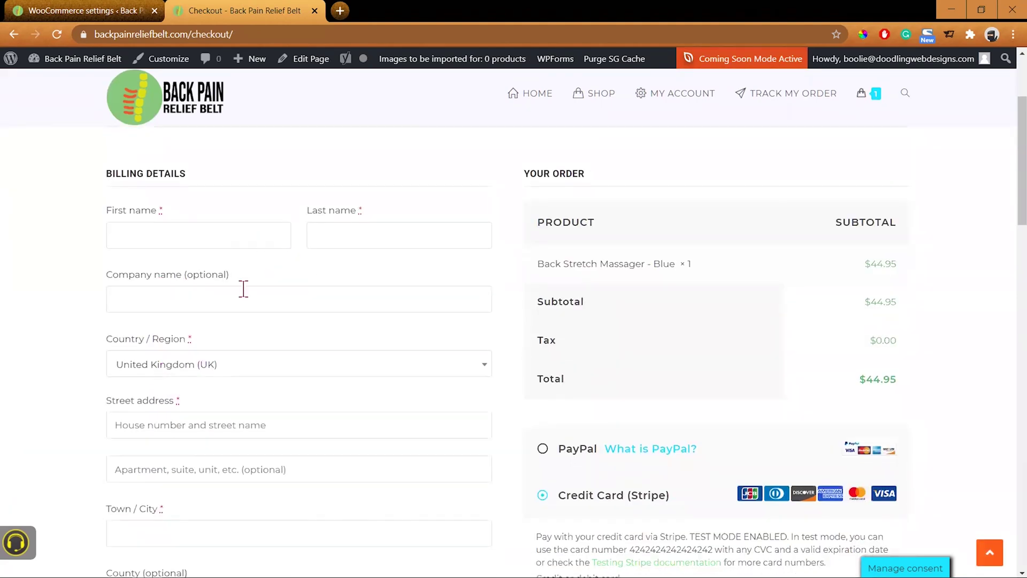
scroll(351, 467, down, 4)
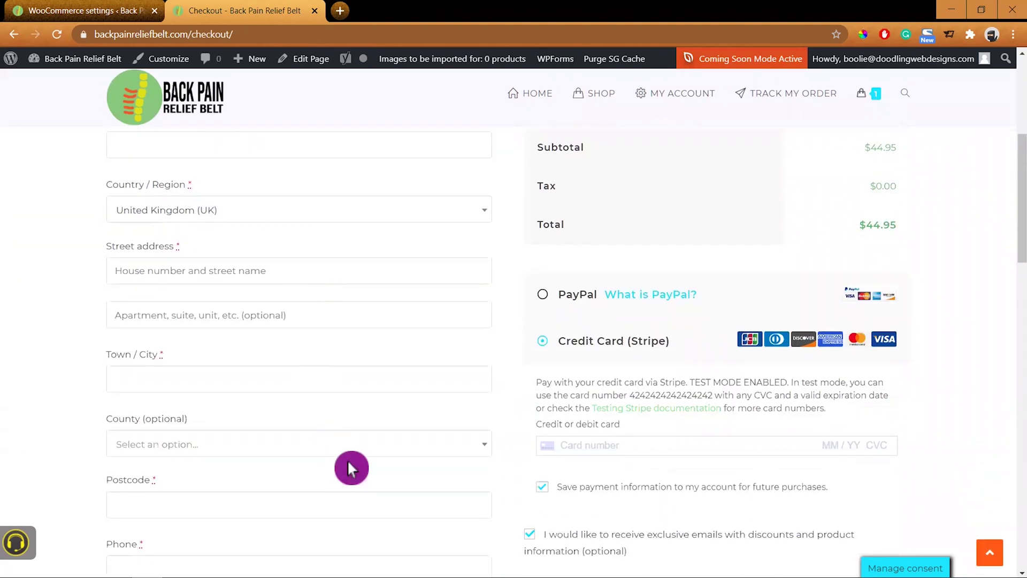
scroll(479, 491, down, 4)
scroll(462, 487, down, 10)
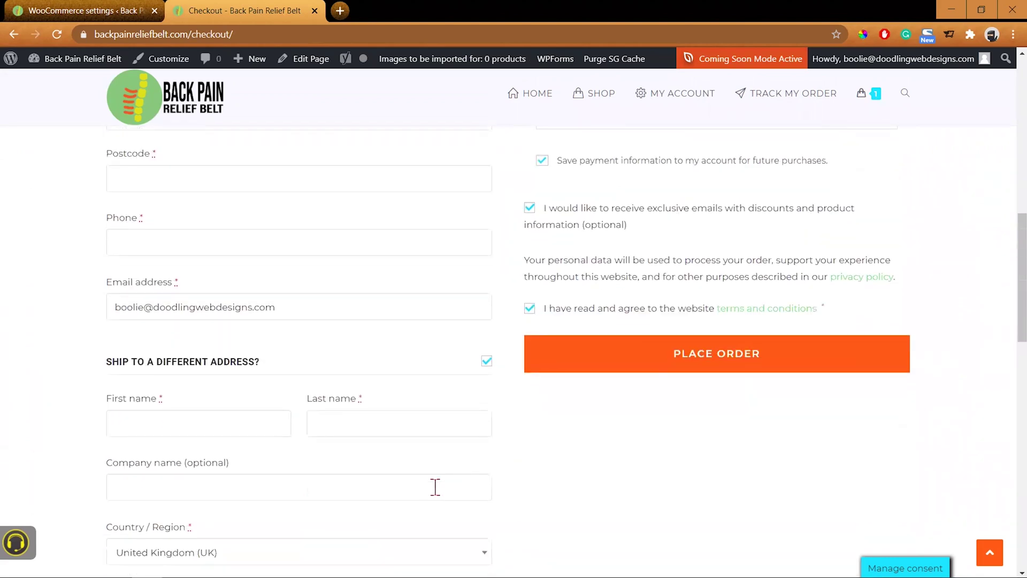
scroll(431, 488, down, 10)
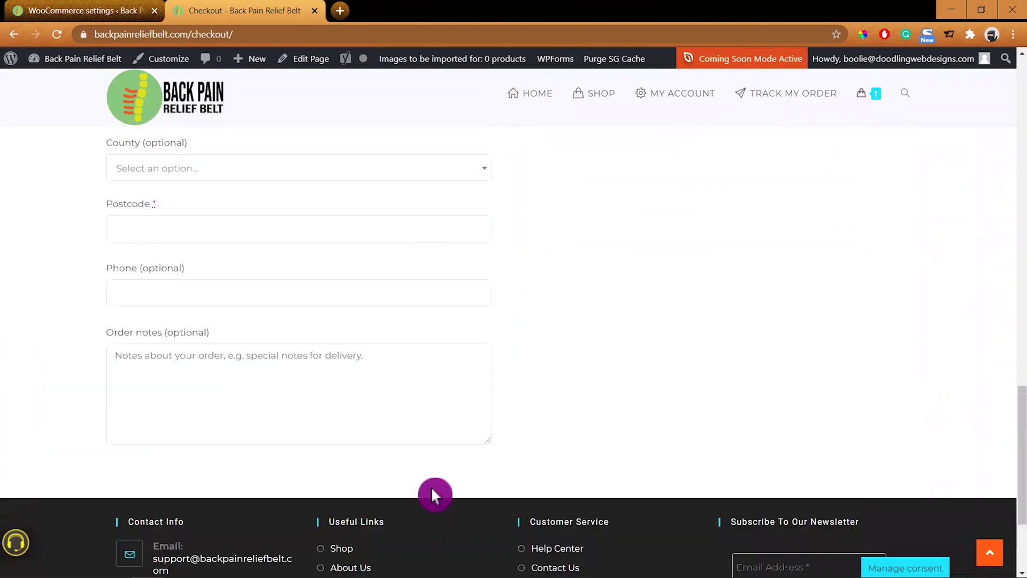
click(282, 339)
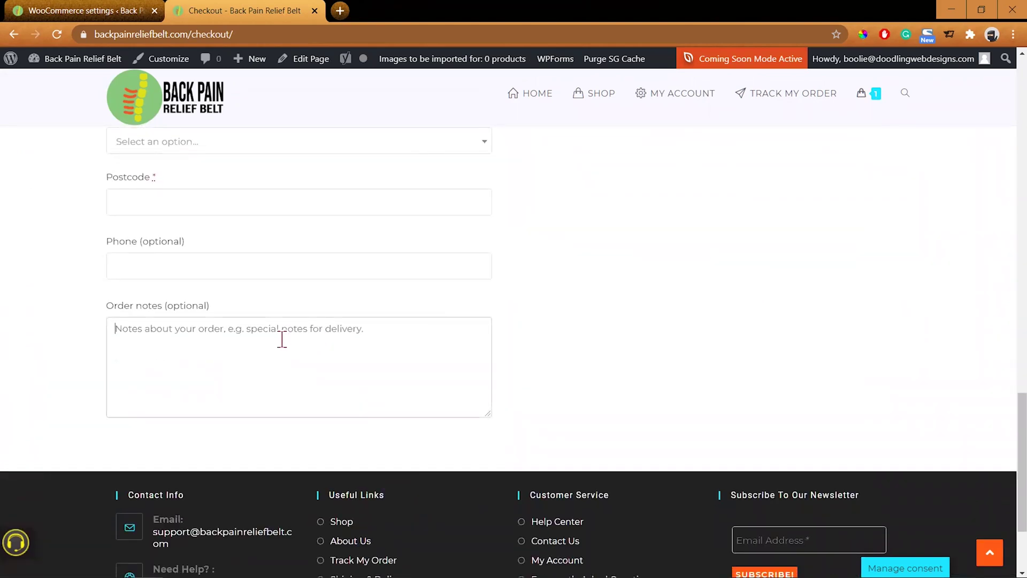
text(Test a transaction)
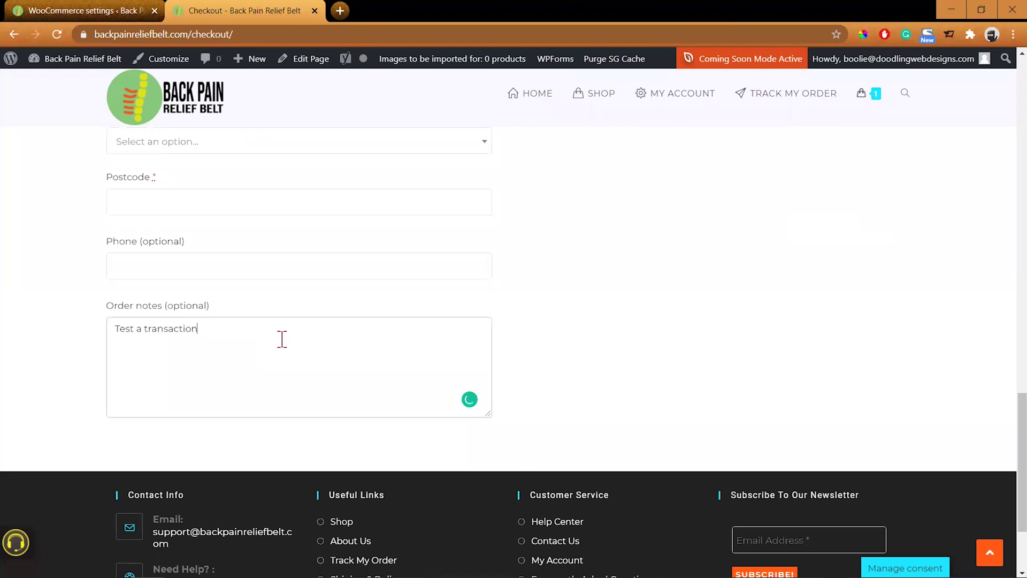
Step: Complete the billing details, turn off shipping to a different address, and enter the test card's number, expiry date and CVC
scroll(717, 332, up, 10)
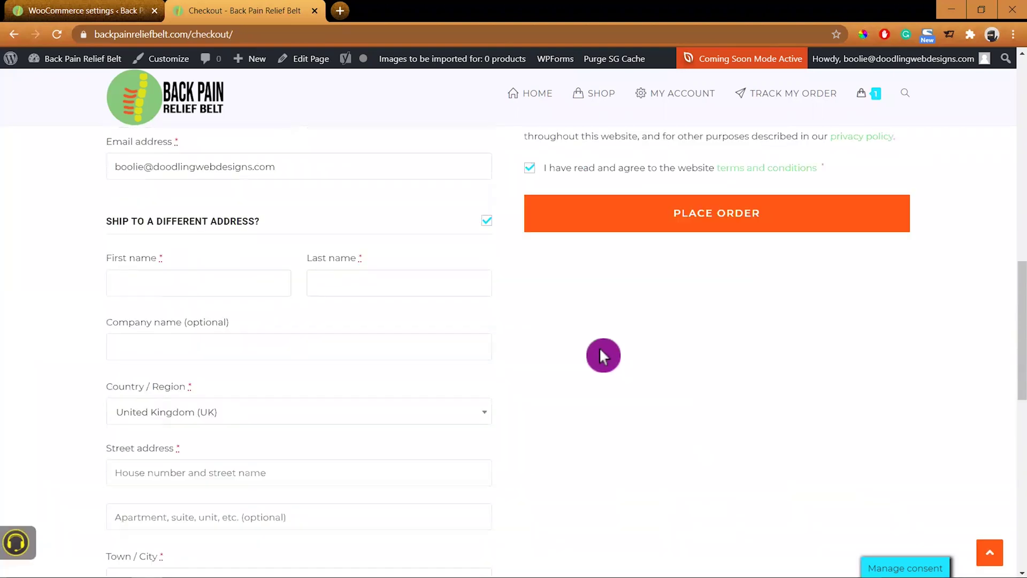
scroll(562, 350, down, 5)
scroll(508, 356, up, 1)
scroll(495, 361, up, 6)
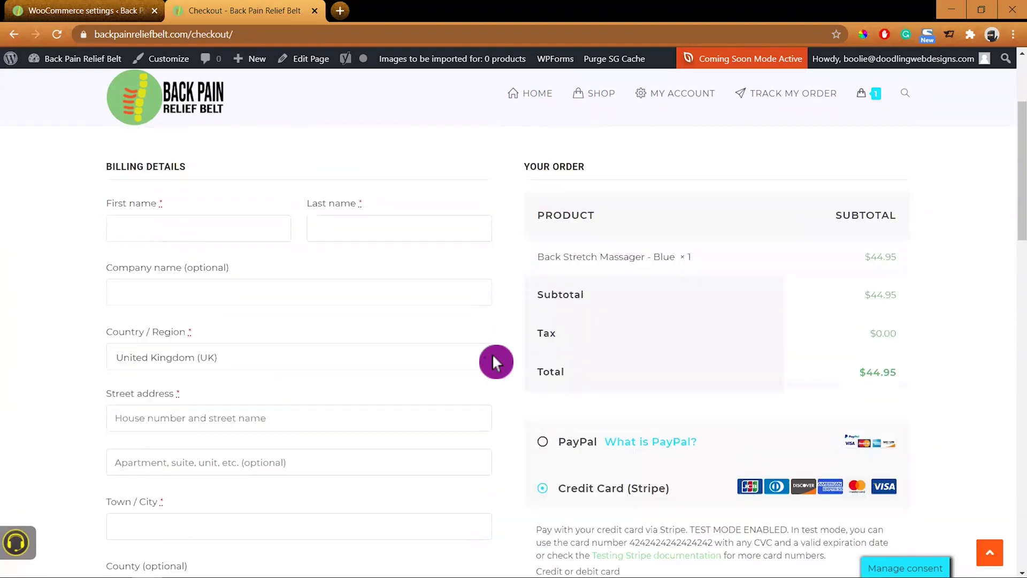
scroll(409, 374, down, 8)
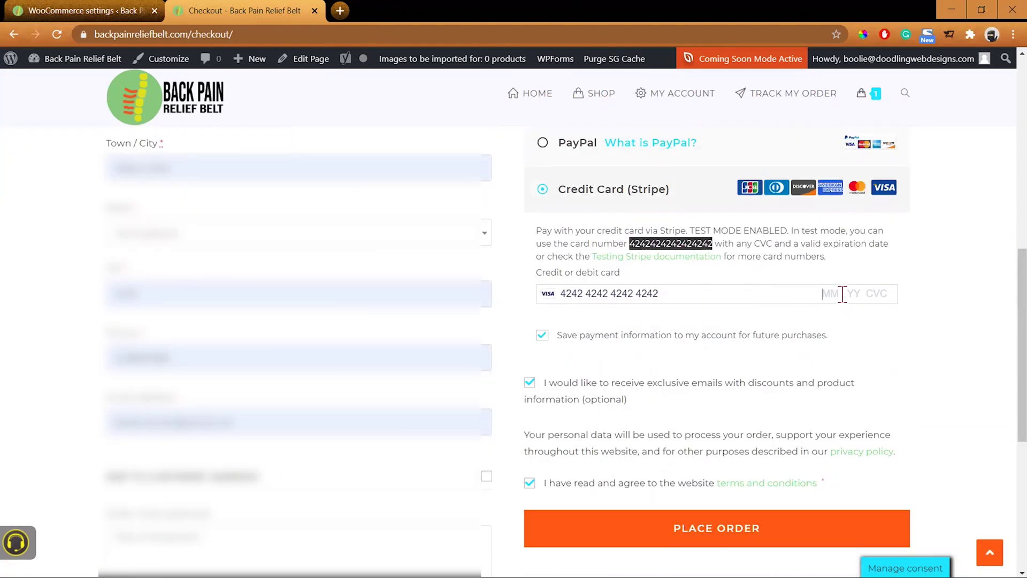
text(02 / 26)
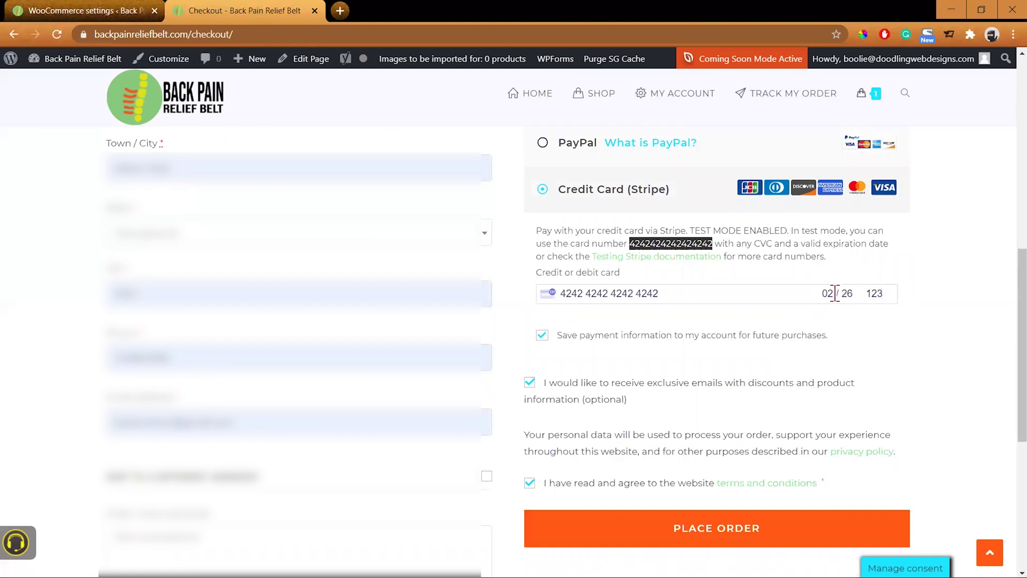
Step: Place the test order and decline to save the card to the Google Account
click(829, 541)
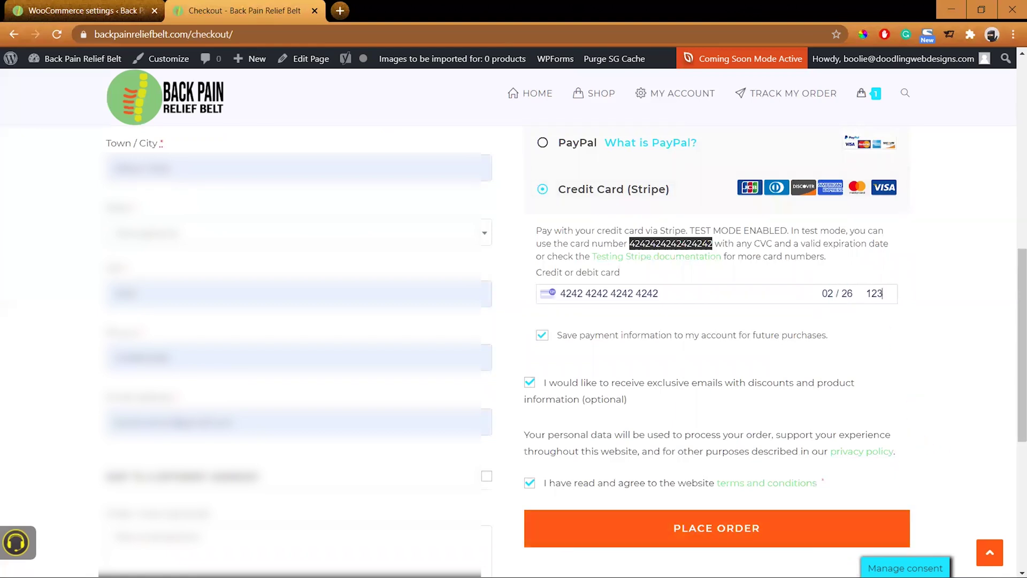
click(731, 530)
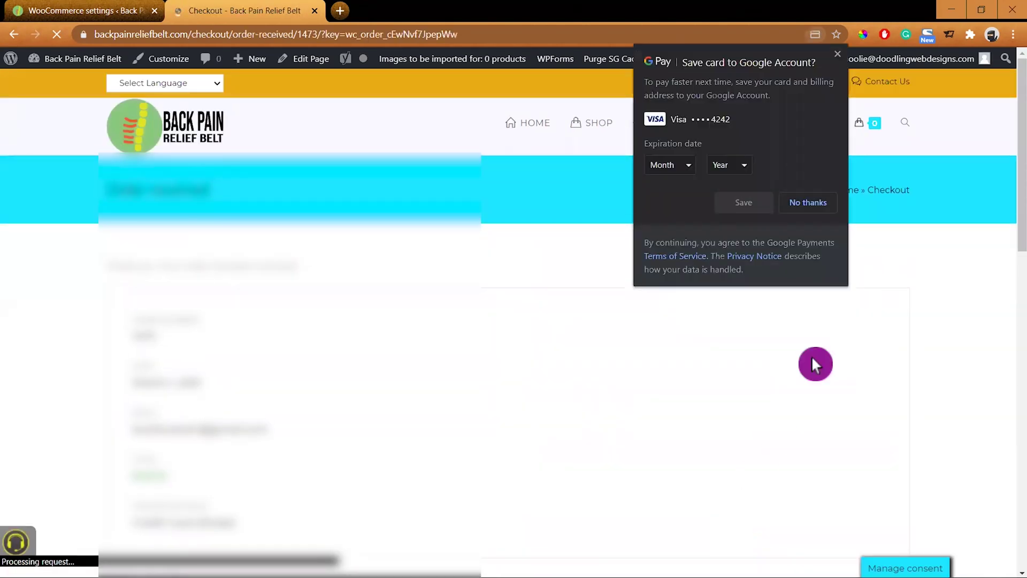
click(808, 202)
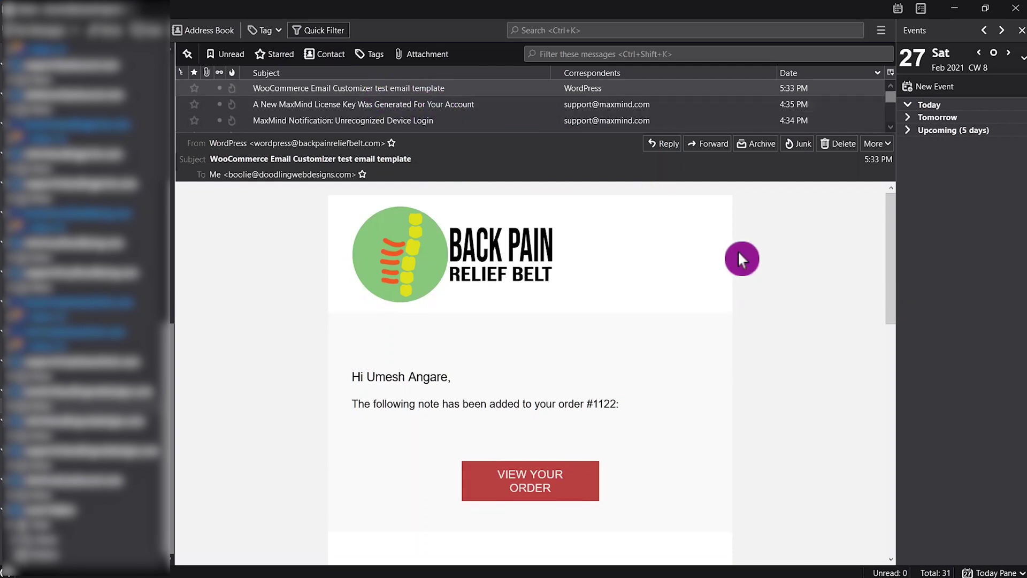
Step: Review the WooCommerce Email Customizer test email in the mail client, from the logo to the footer links
scroll(738, 253, down, 5)
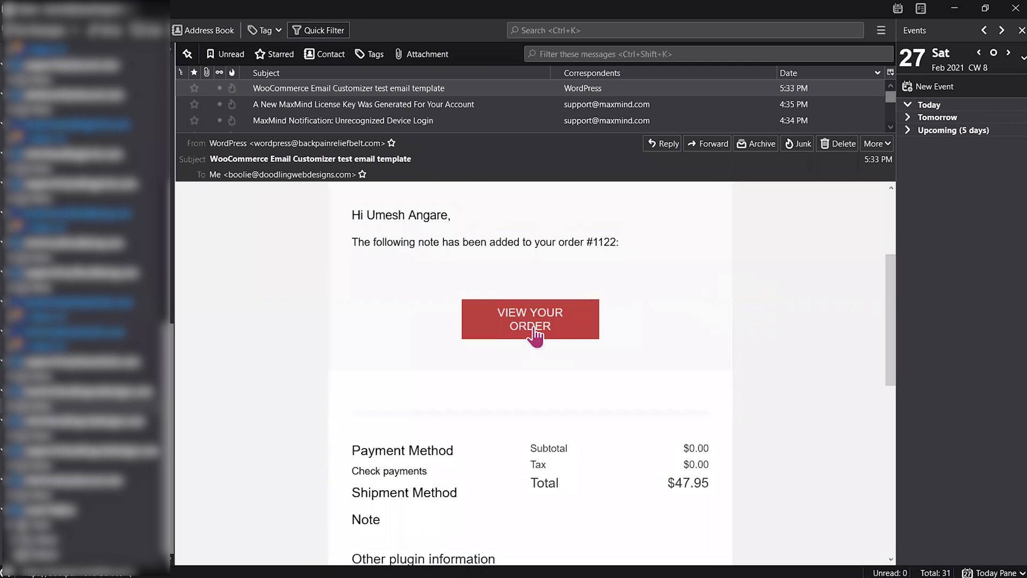
scroll(812, 320, down, 3)
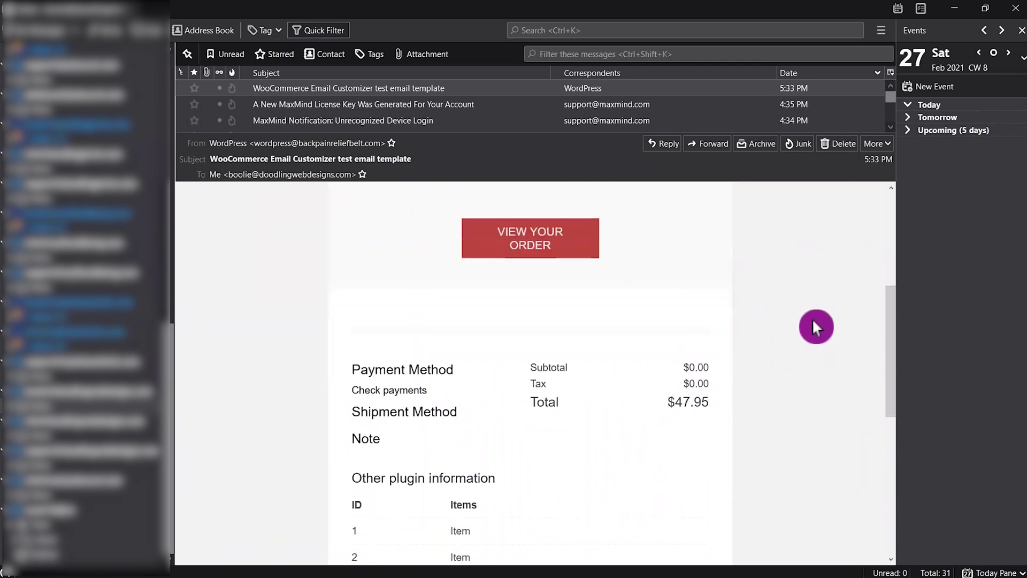
scroll(813, 320, down, 4)
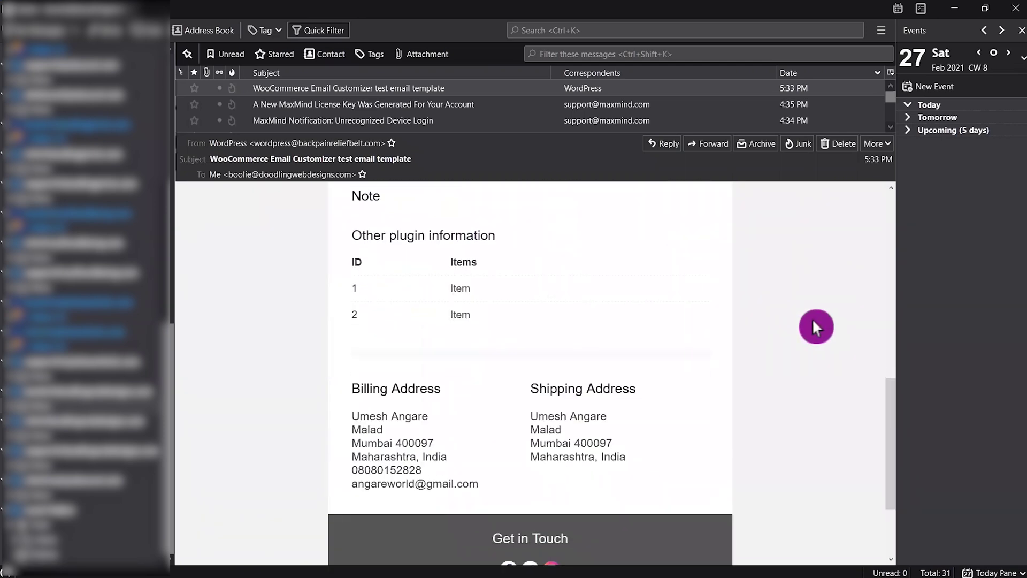
scroll(813, 326, down, 1)
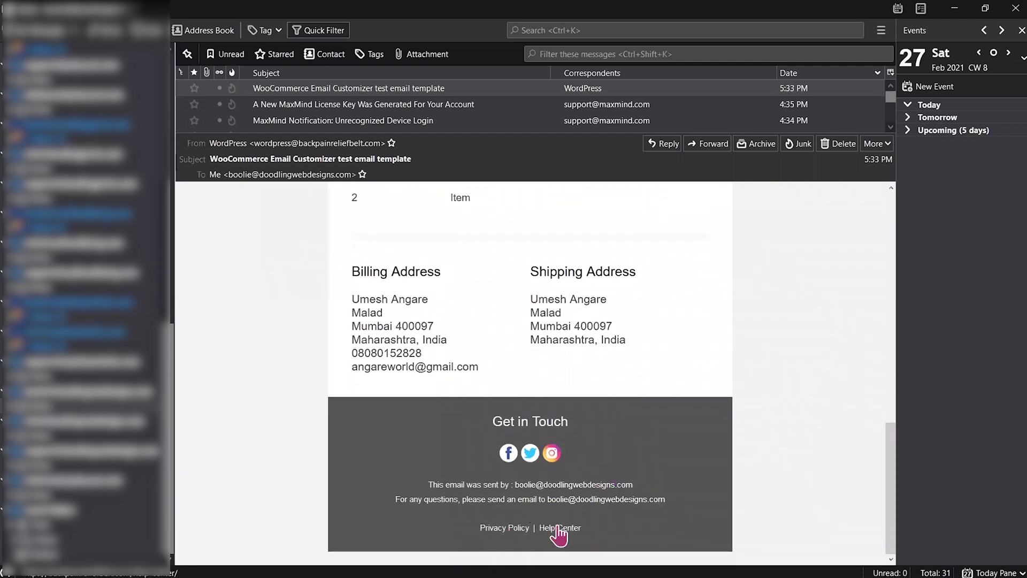
scroll(797, 444, up, 12)
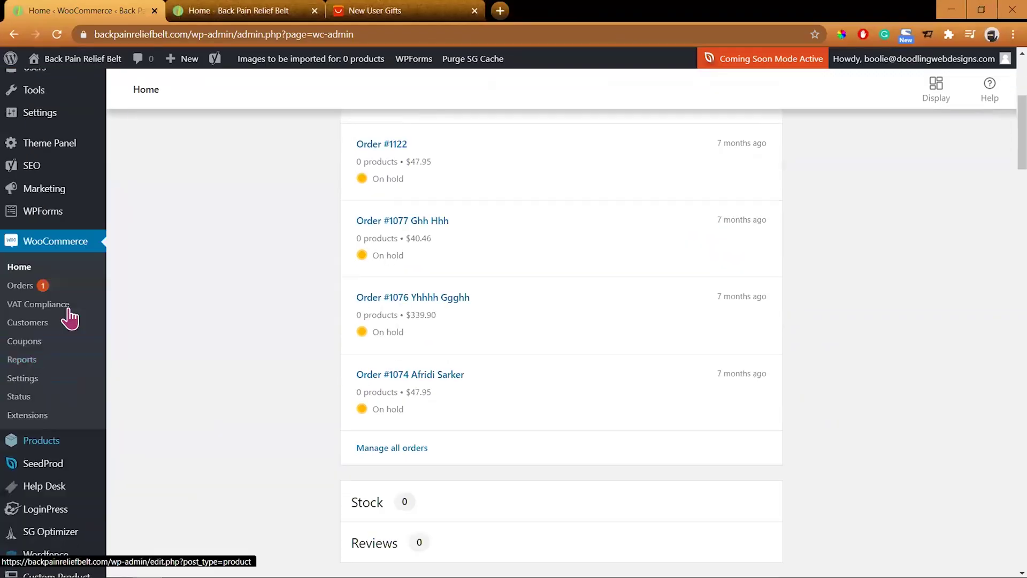
Step: In the WooCommerce admin, open the orders list and move all listed orders except the new Processing order to the trash
click(20, 287)
scroll(374, 272, down, 3)
click(135, 215)
click(135, 249)
click(187, 182)
click(187, 208)
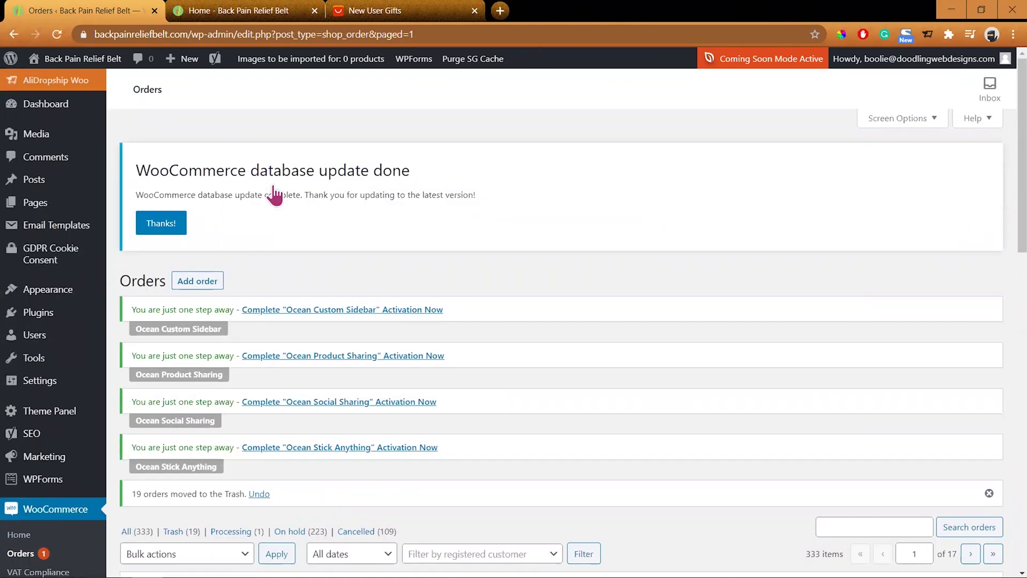
Step: Trash the next two batches of old orders on the first page, each time keeping only the new Processing order
scroll(619, 328, down, 8)
click(134, 185)
click(135, 219)
click(187, 151)
click(187, 177)
click(276, 152)
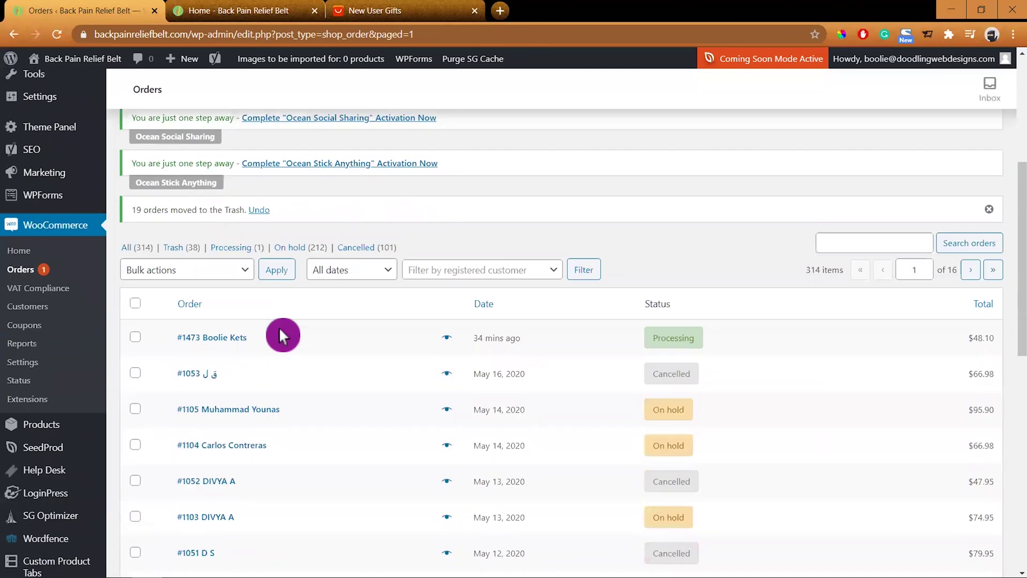
scroll(284, 333, down, 3)
click(135, 185)
click(134, 219)
click(187, 152)
click(187, 177)
click(277, 153)
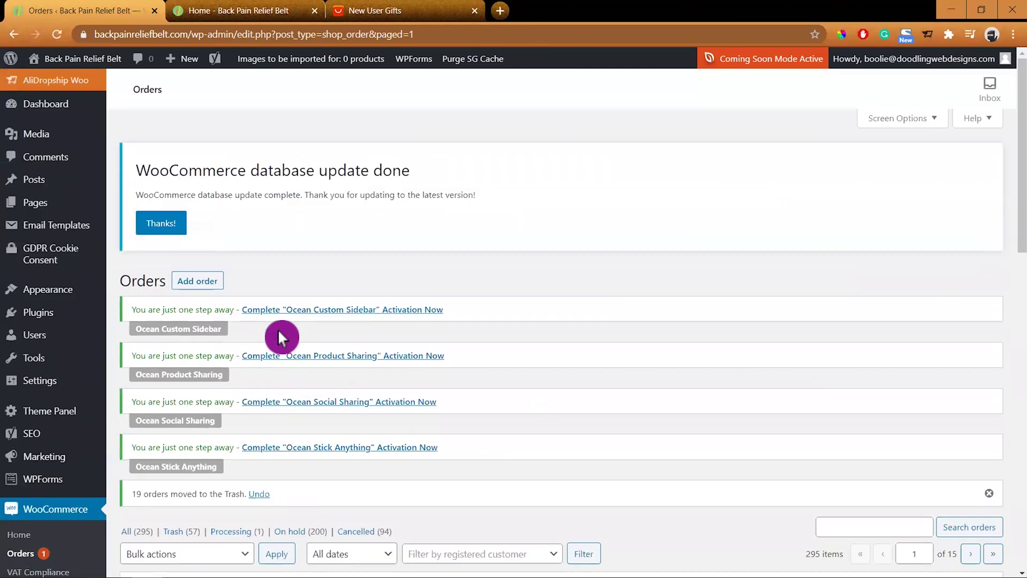
Step: Trash two more first-page batches of old orders, starting with those from Apr 22, 2020, keeping only the Processing order
scroll(281, 337, down, 8)
click(135, 185)
click(135, 219)
click(187, 152)
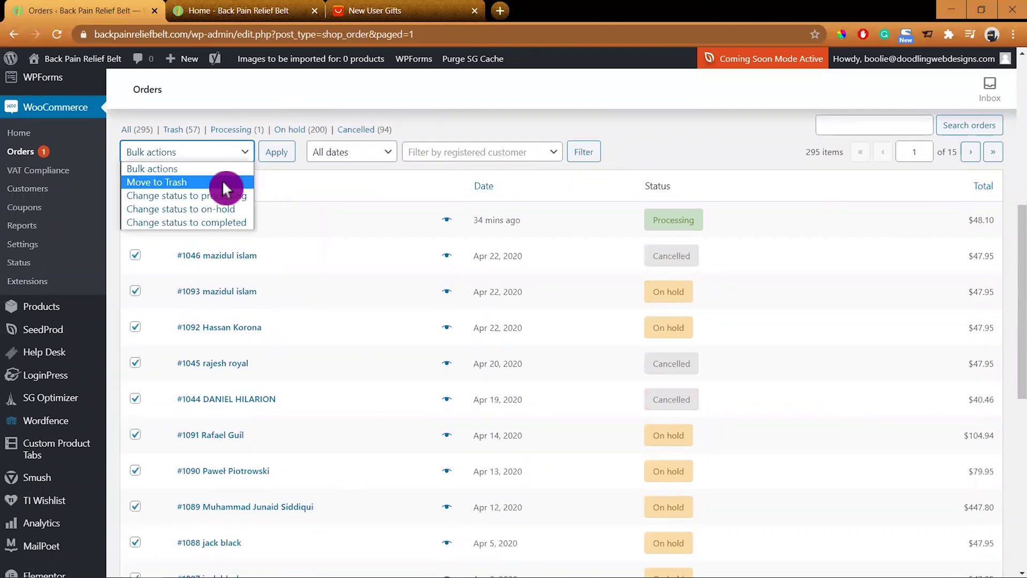
click(186, 180)
click(276, 152)
scroll(273, 240, down, 8)
click(135, 185)
click(135, 218)
click(186, 151)
click(187, 179)
click(276, 152)
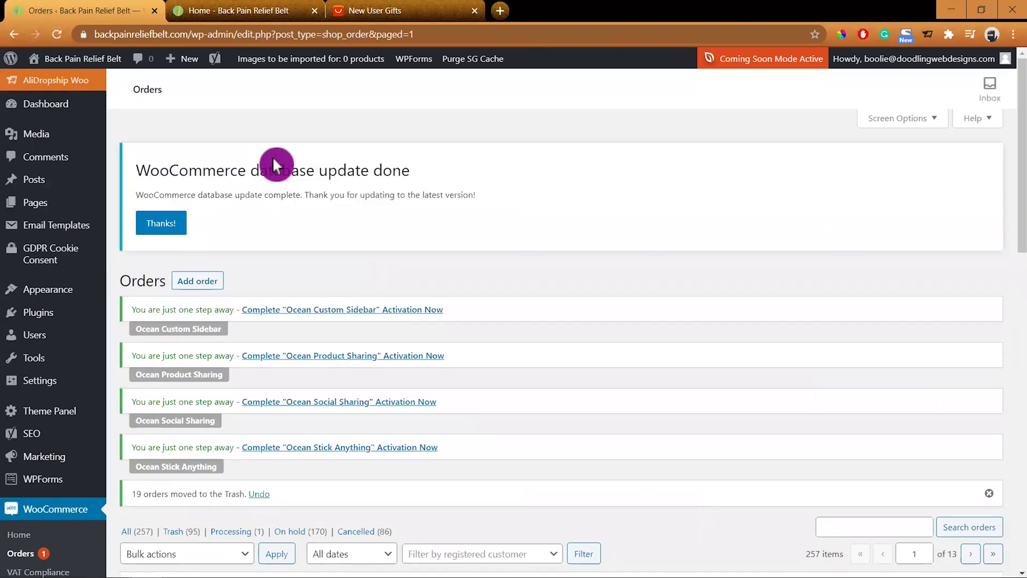
Step: Move two more batches of listed orders to the trash, starting with those from Jan 13, 2020, leaving out the Processing order
scroll(275, 241, down, 8)
click(135, 185)
click(135, 219)
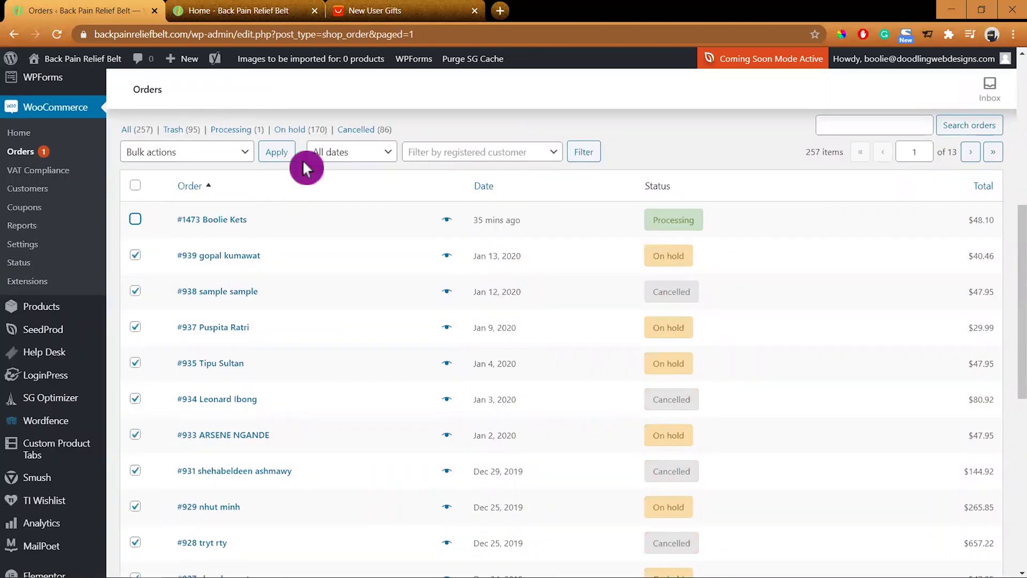
click(187, 152)
click(186, 180)
click(276, 152)
scroll(265, 176, down, 8)
click(135, 114)
click(134, 154)
scroll(183, 161, up, 4)
click(186, 285)
click(187, 314)
click(277, 286)
Step: Trash the batches of orders starting at Nov 11, 2019 and Oct 18, 2019, keeping only the Processing order
scroll(140, 257, down, 4)
click(135, 252)
click(134, 285)
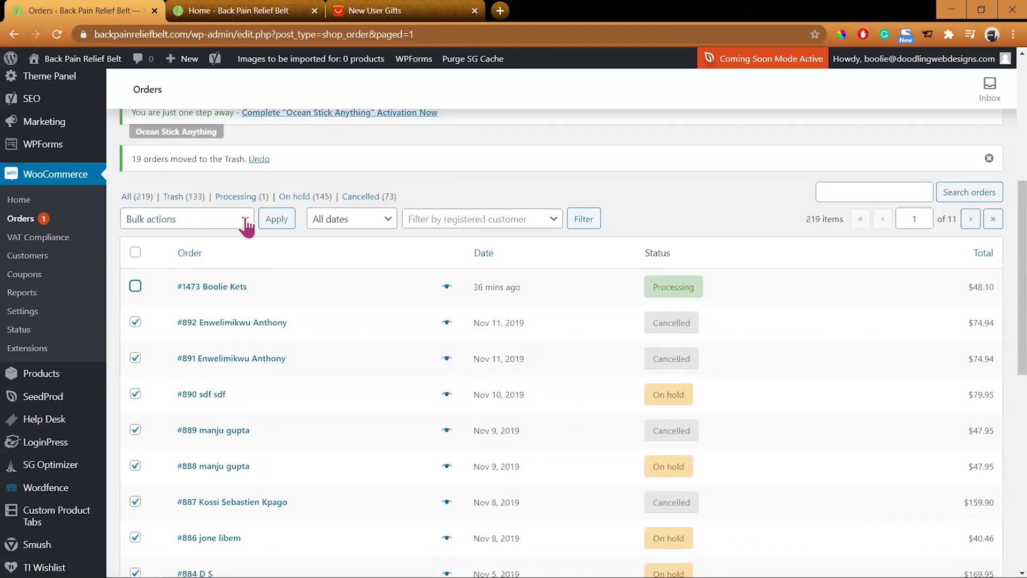
click(187, 219)
click(187, 248)
click(276, 219)
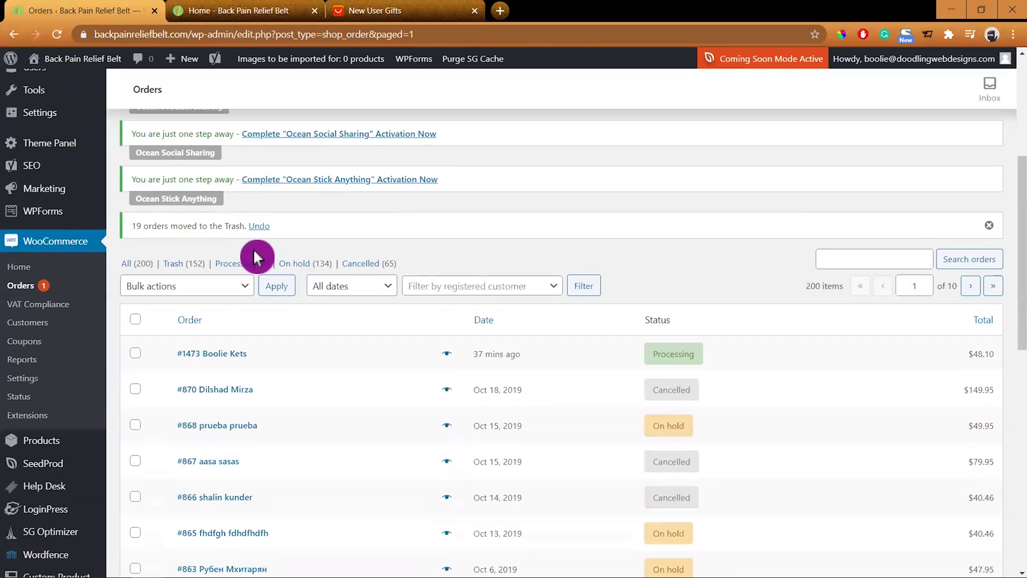
scroll(257, 257, down, 3)
click(135, 185)
click(135, 219)
click(186, 152)
click(187, 181)
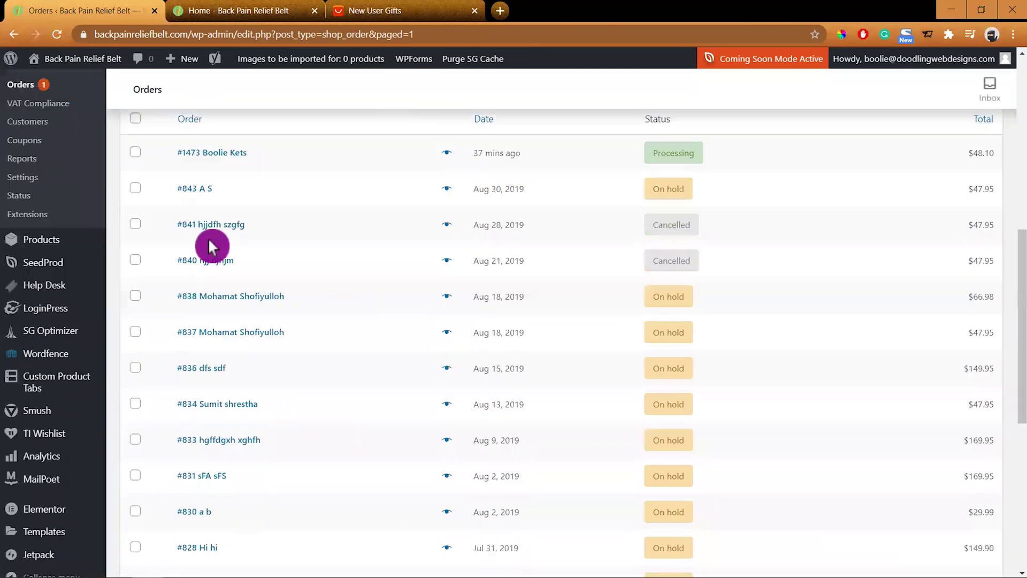
Step: Look through the trashed orders and search them for the test customer's name
scroll(208, 248, up, 3)
click(245, 218)
click(483, 252)
scroll(342, 375, down, 10)
scroll(347, 353, up, 10)
click(160, 336)
scroll(374, 374, down, 15)
scroll(379, 375, up, 15)
click(866, 408)
text(boolie)
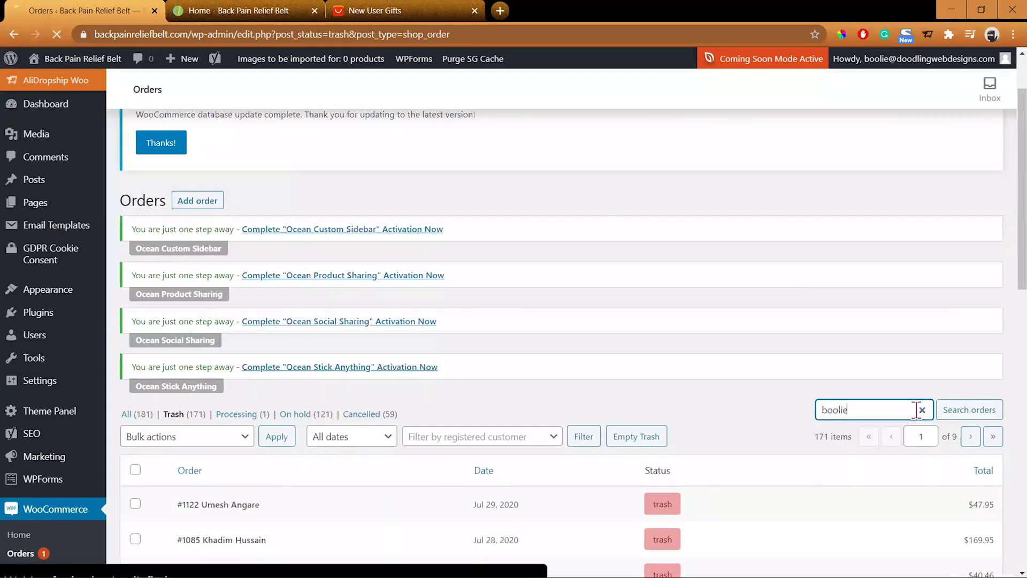
key(Return)
Step: Return to the full orders list and trash the batch starting at Aug 30, 2019, keeping only the Processing order
click(129, 428)
click(135, 415)
click(135, 450)
click(186, 383)
click(160, 409)
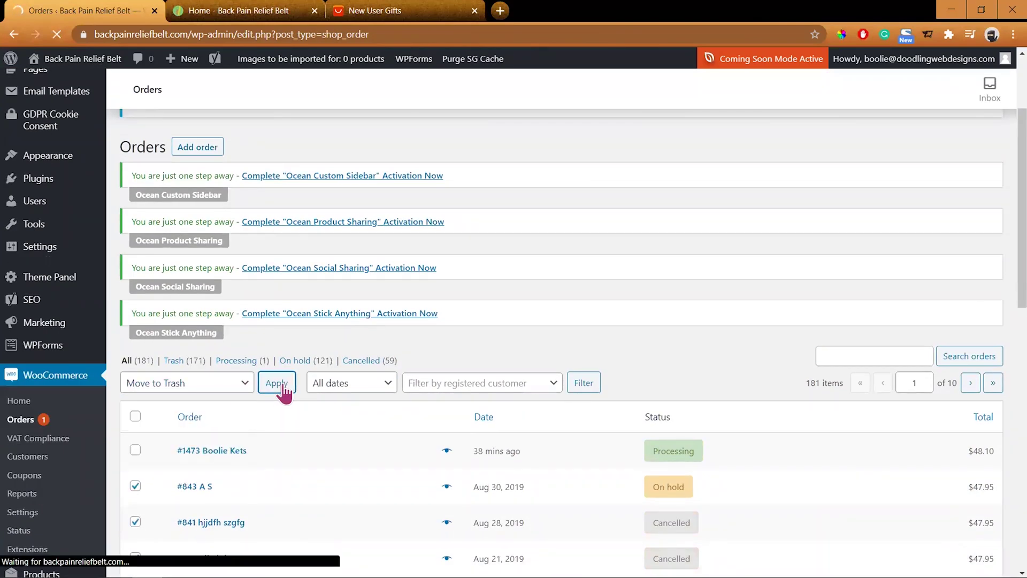
click(276, 390)
Step: Trash two further batches of old orders, starting with those from Jul 14, 2019, each time excluding the Processing order
scroll(271, 410, down, 2)
click(136, 185)
click(136, 218)
click(186, 152)
click(161, 178)
click(276, 151)
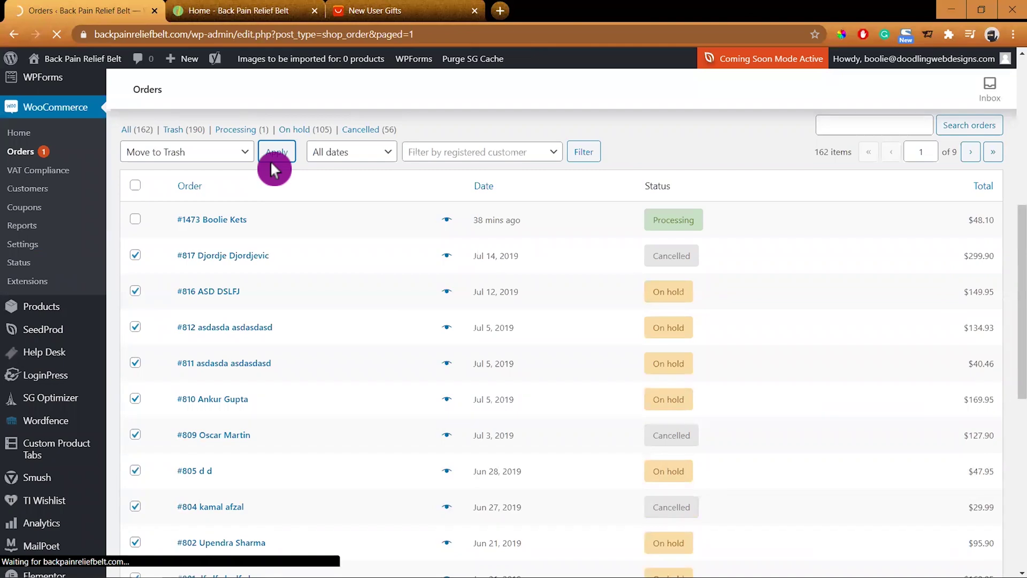
scroll(178, 188, down, 2)
click(135, 185)
click(135, 219)
click(187, 151)
click(161, 178)
click(276, 152)
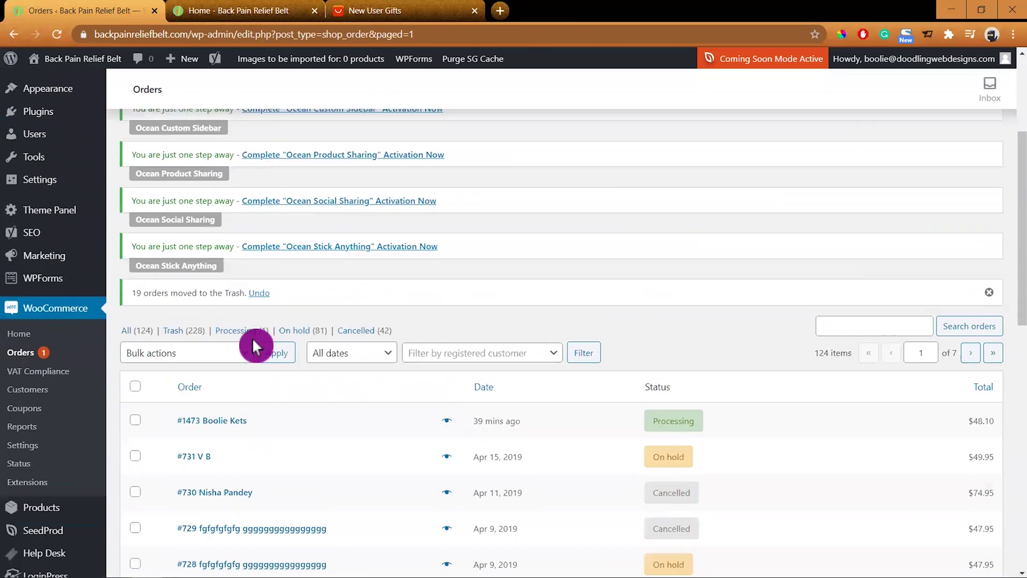
Step: Move two more first-page batches to the trash, starting with the orders from Apr 15, 2019, except the Processing order
scroll(256, 344, down, 2)
click(135, 252)
click(135, 285)
click(187, 219)
click(230, 252)
click(274, 221)
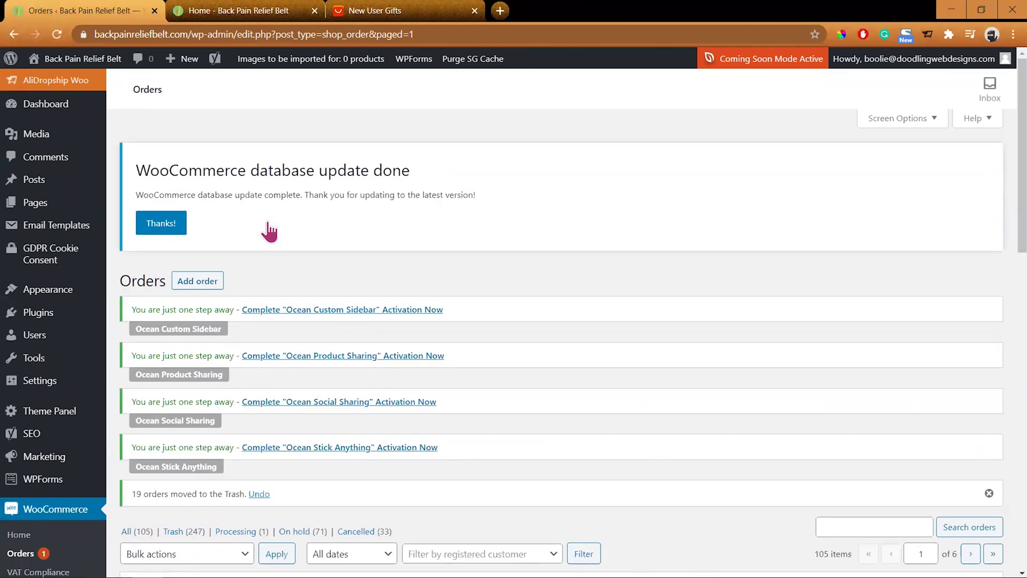
scroll(269, 231, down, 4)
click(135, 252)
click(135, 286)
click(186, 219)
click(229, 252)
click(276, 219)
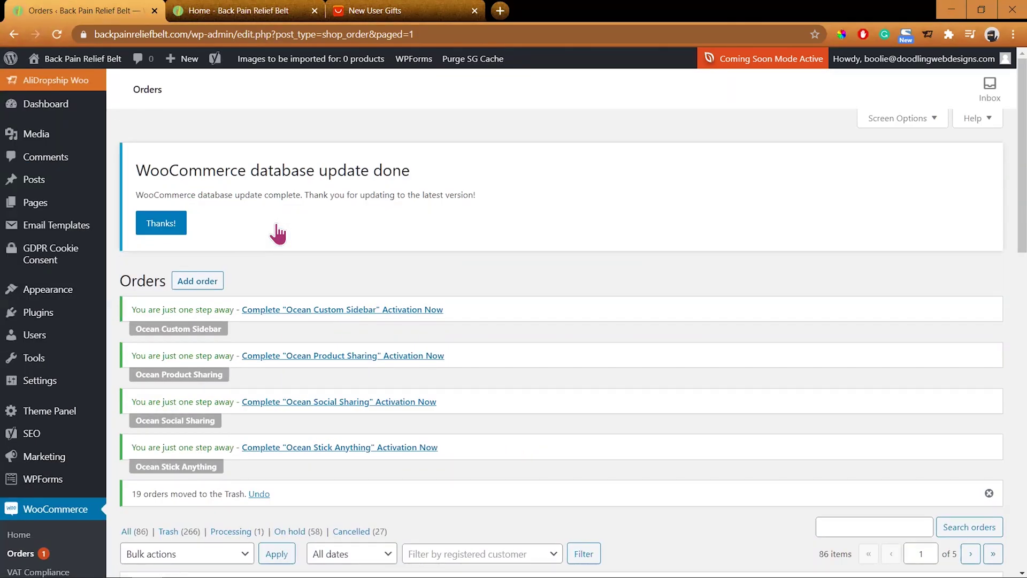
Step: Move the listed orders from Jan 14, 2019 and earlier on the first page to the trash, keeping the Processing order
scroll(277, 234, down, 6)
click(136, 186)
click(136, 218)
click(187, 151)
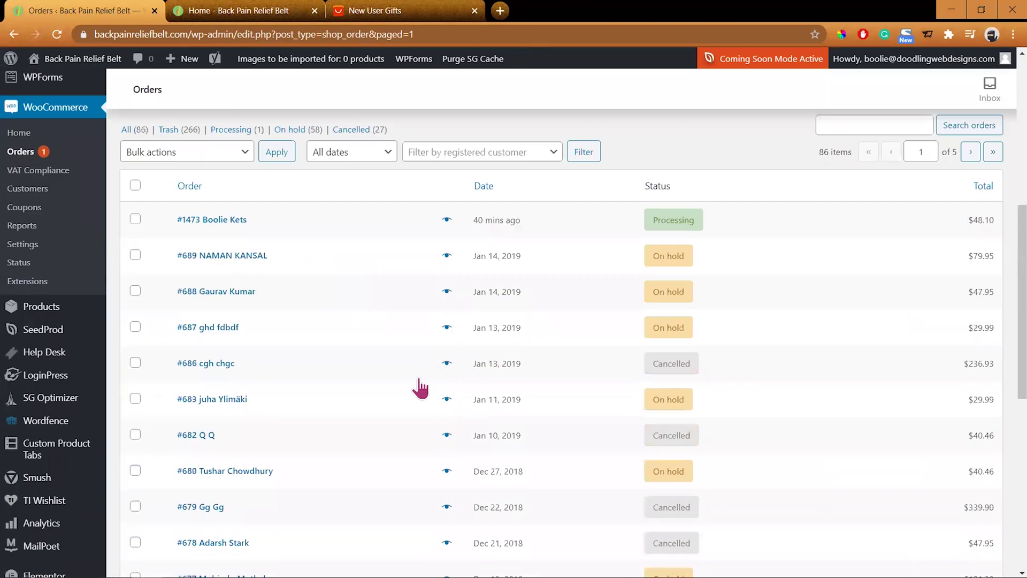
click(220, 121)
click(277, 152)
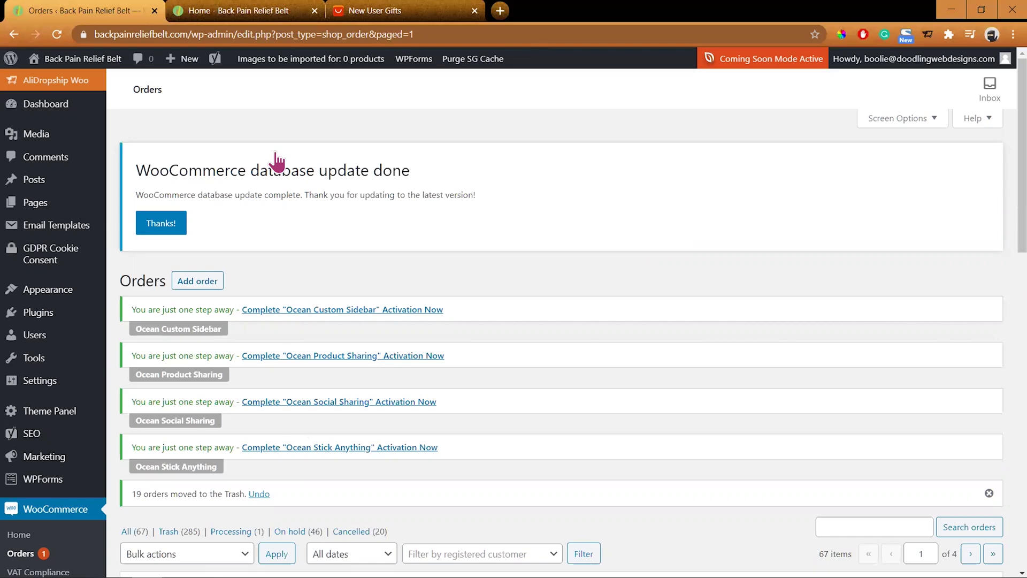
Step: Trash the first-page batch of orders starting at Oct 19, 2018, leaving the Processing order unselected
scroll(276, 159, down, 10)
scroll(304, 270, up, 4)
click(135, 252)
click(135, 285)
click(187, 218)
click(186, 246)
click(276, 219)
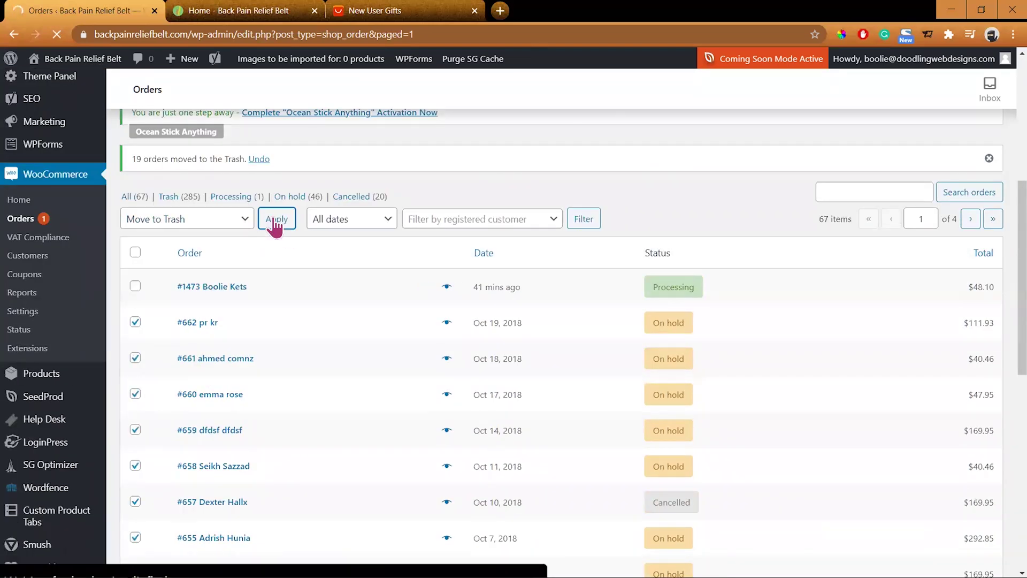
Step: Trash two more batches of old orders, starting with those from Aug 26, 2018, keeping only the Processing order
scroll(286, 238, down, 3)
click(135, 319)
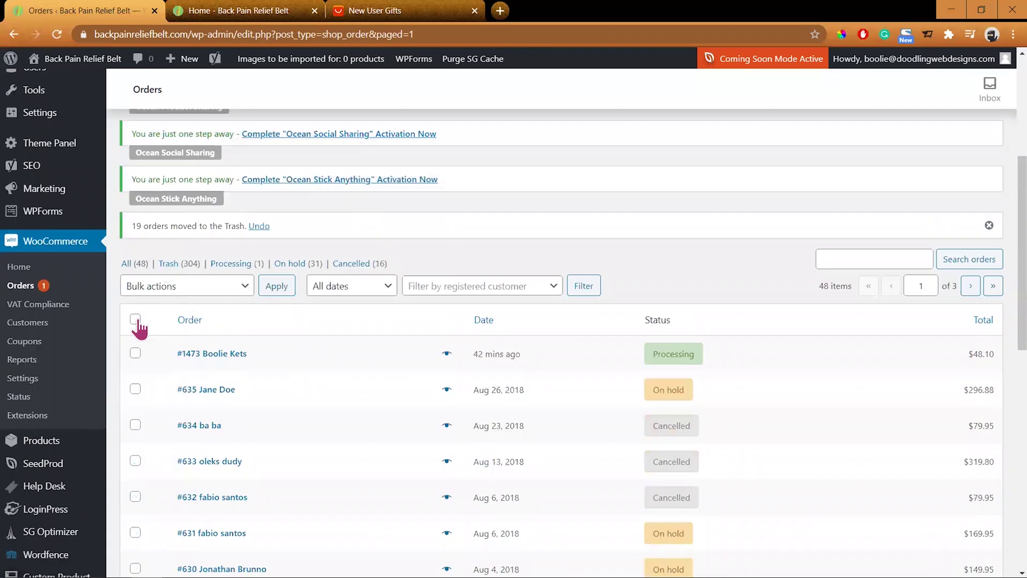
click(136, 353)
click(187, 286)
click(186, 313)
click(276, 286)
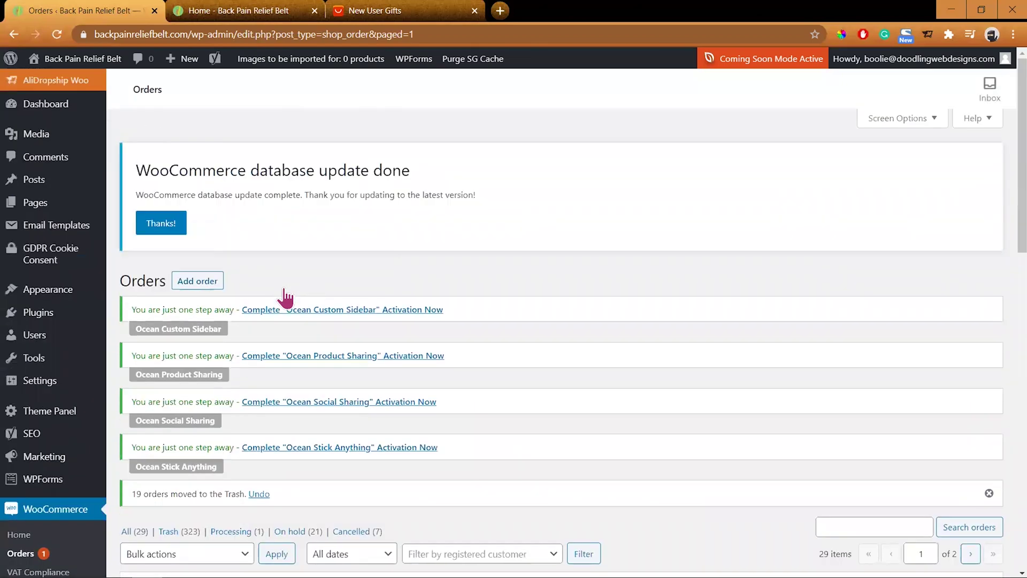
scroll(279, 299, down, 5)
click(135, 314)
click(135, 350)
click(186, 224)
click(186, 252)
click(289, 219)
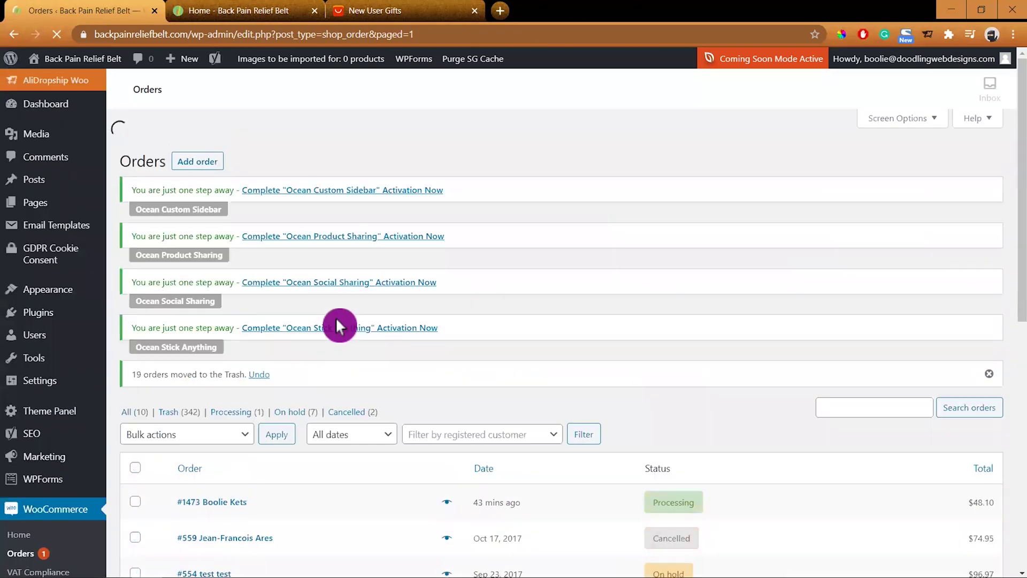
Step: Move the last old orders, from Oct 17, 2017 and earlier, to the trash so only the Processing order is kept
scroll(340, 326, down, 4)
click(136, 252)
click(135, 286)
click(186, 219)
click(187, 246)
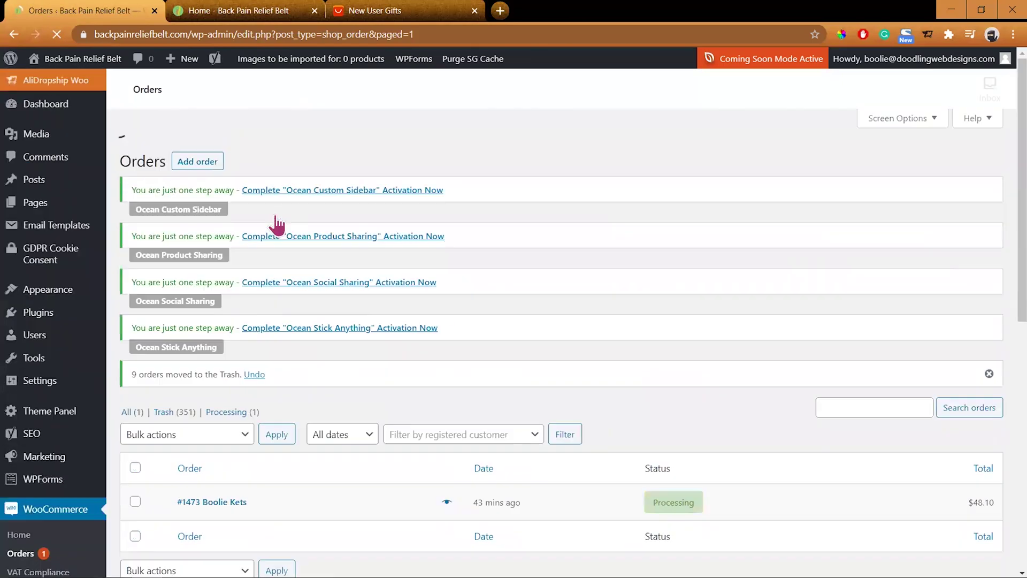
Step: Permanently delete all trashed orders and return to the full orders list
scroll(275, 224, down, 3)
click(168, 340)
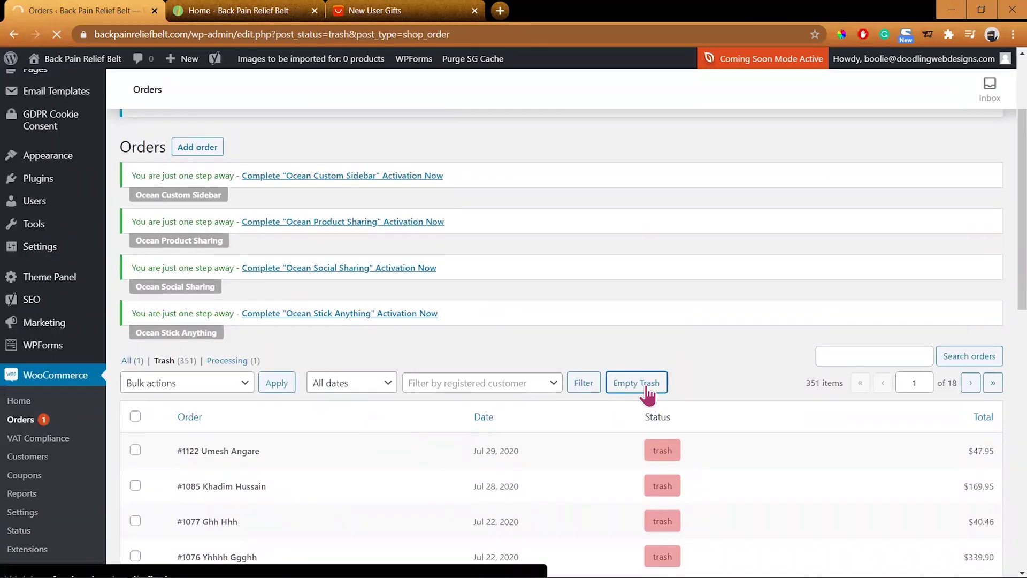
click(645, 392)
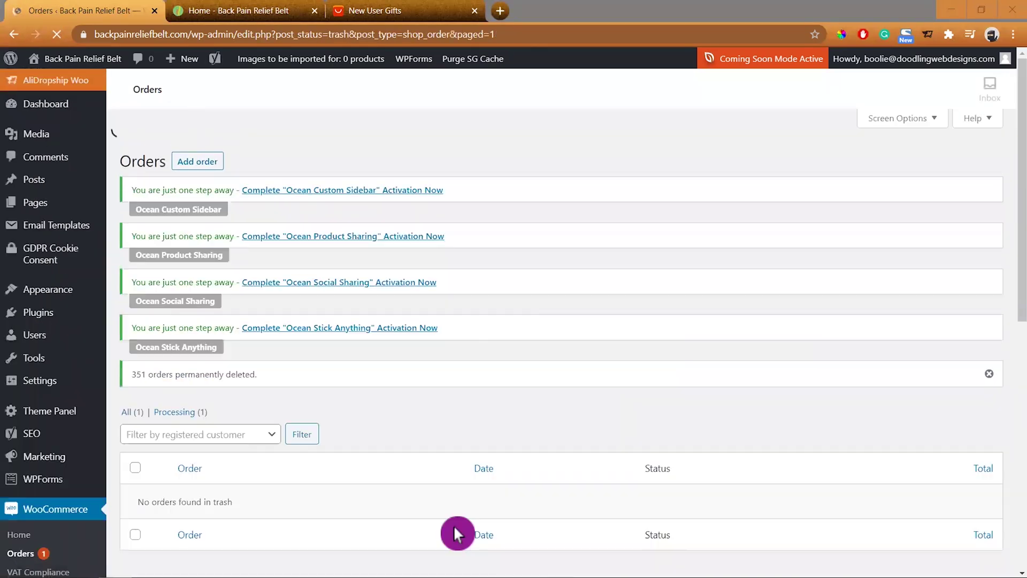
scroll(457, 534, down, 2)
click(132, 333)
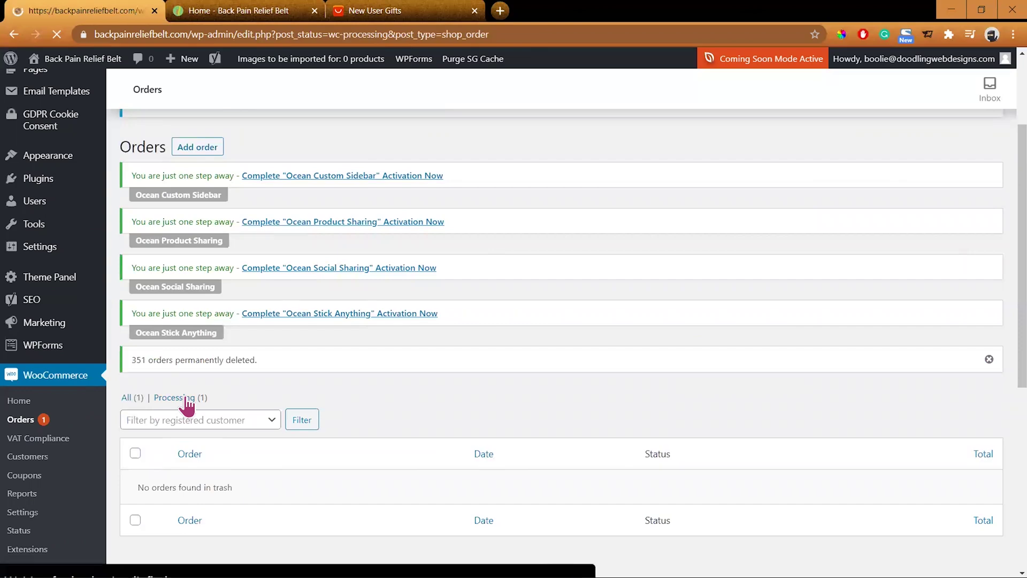
scroll(360, 528, down, 1)
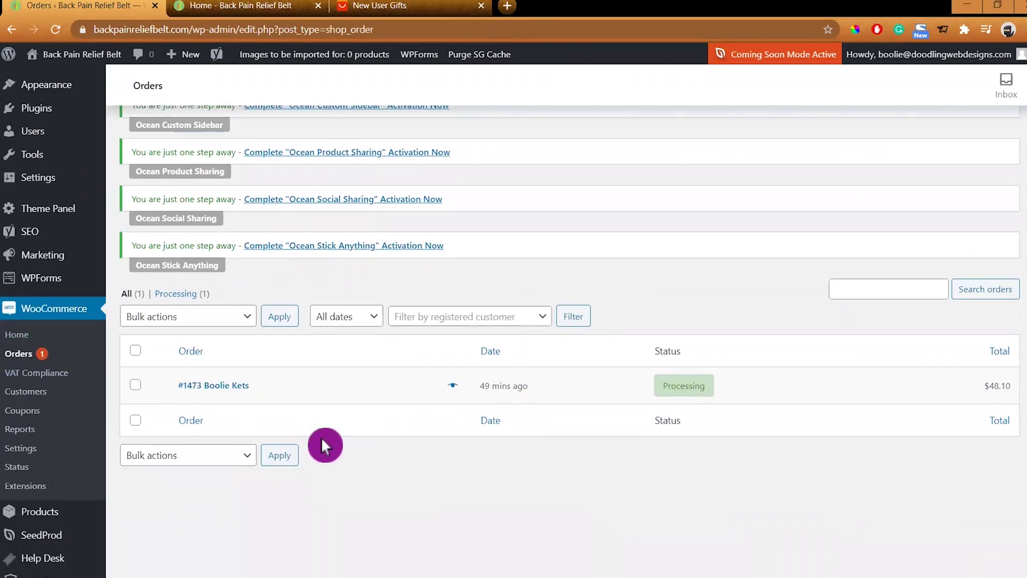
Step: Open the remaining Processing order's details and start fulfilling it on AliExpress
click(227, 390)
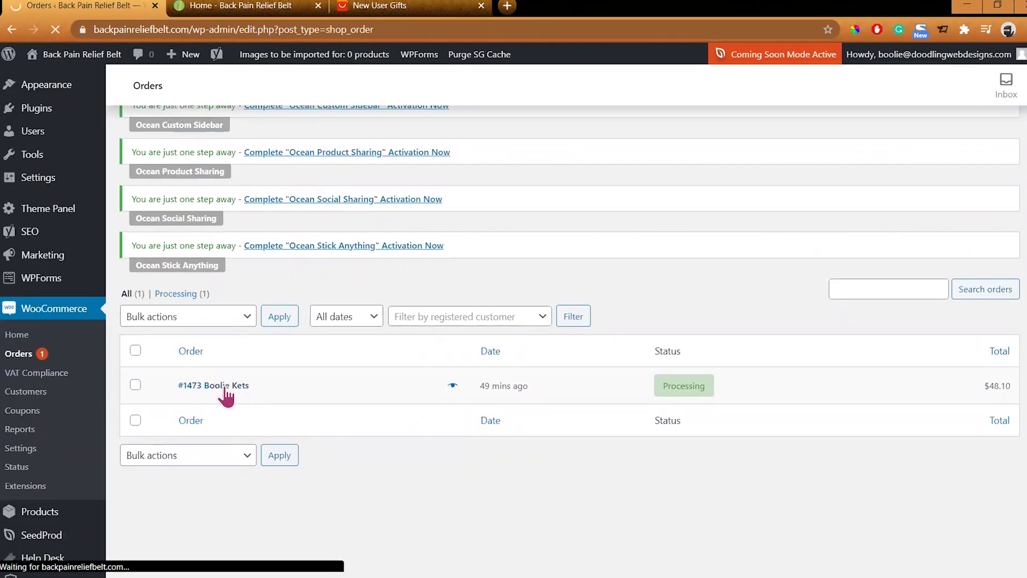
click(155, 358)
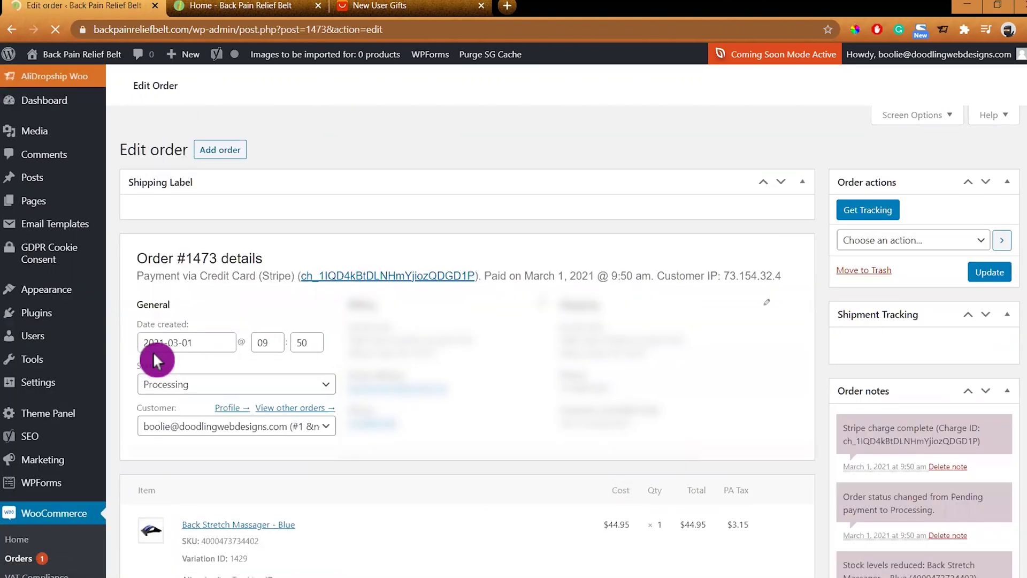
click(851, 239)
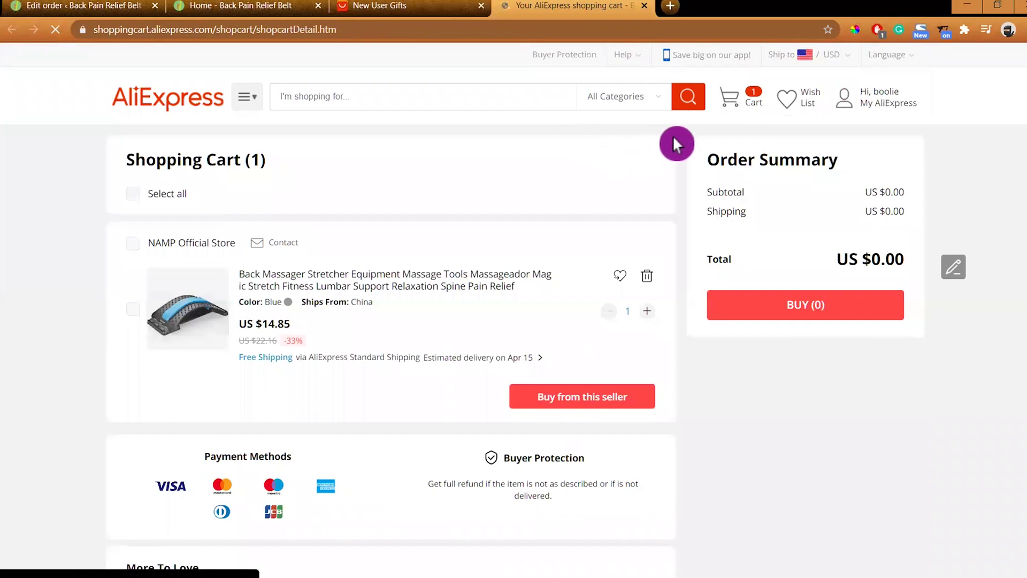
Step: Proceed to checkout with the back massager in the AliExpress cart, apply the coupons found by Honey and dismiss its savings dialog
click(825, 298)
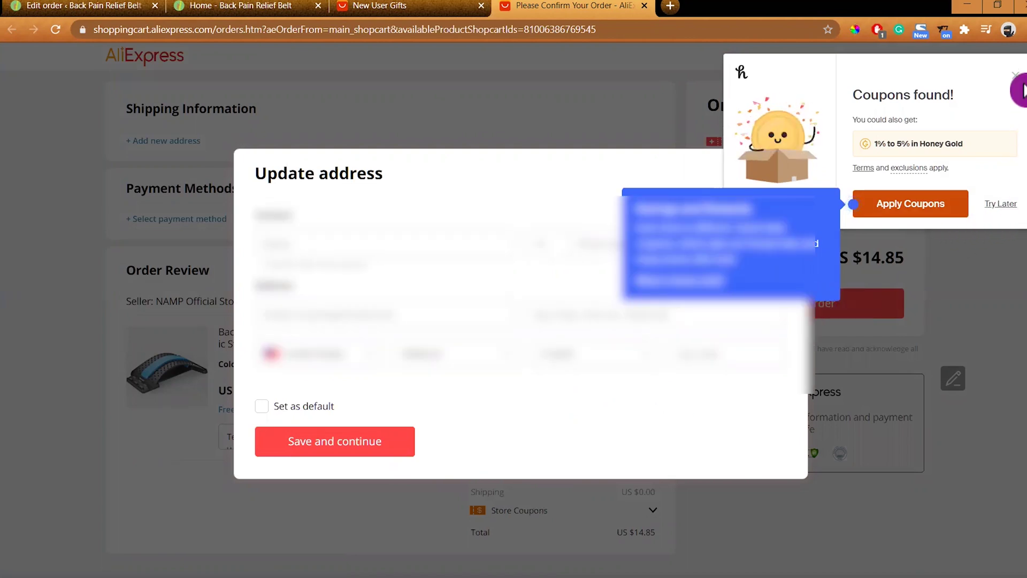
click(917, 208)
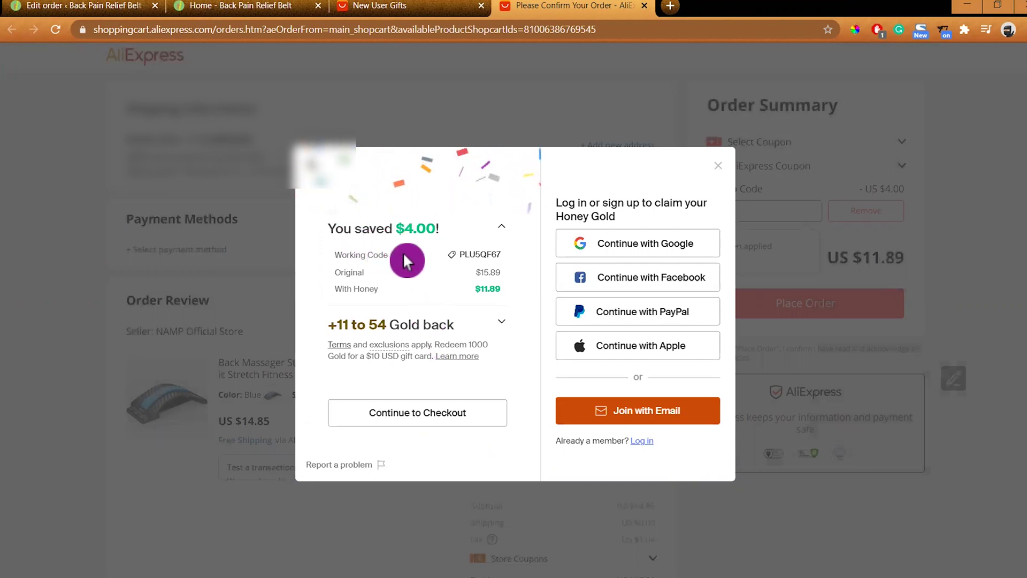
mouse_move(385, 338)
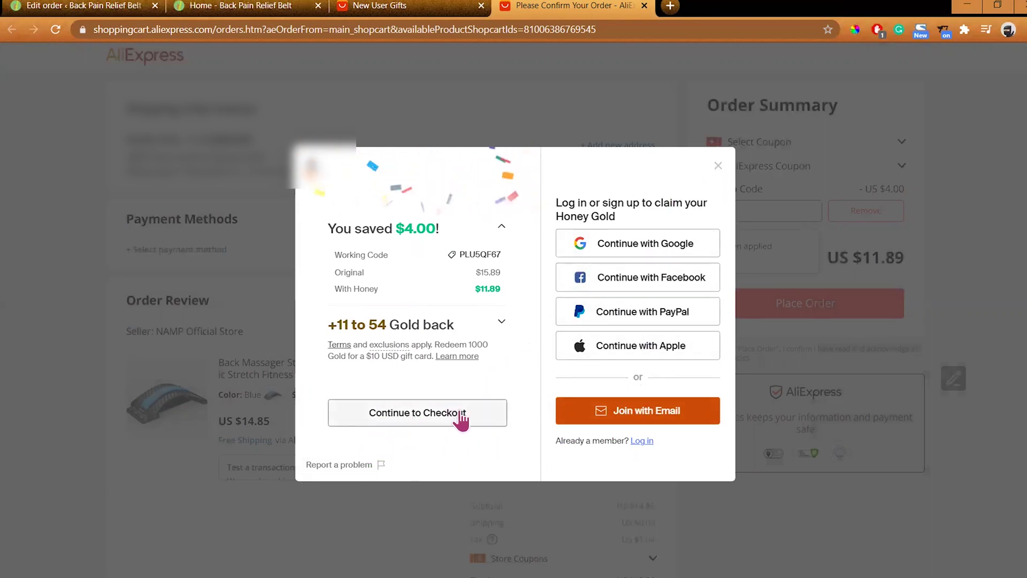
click(717, 167)
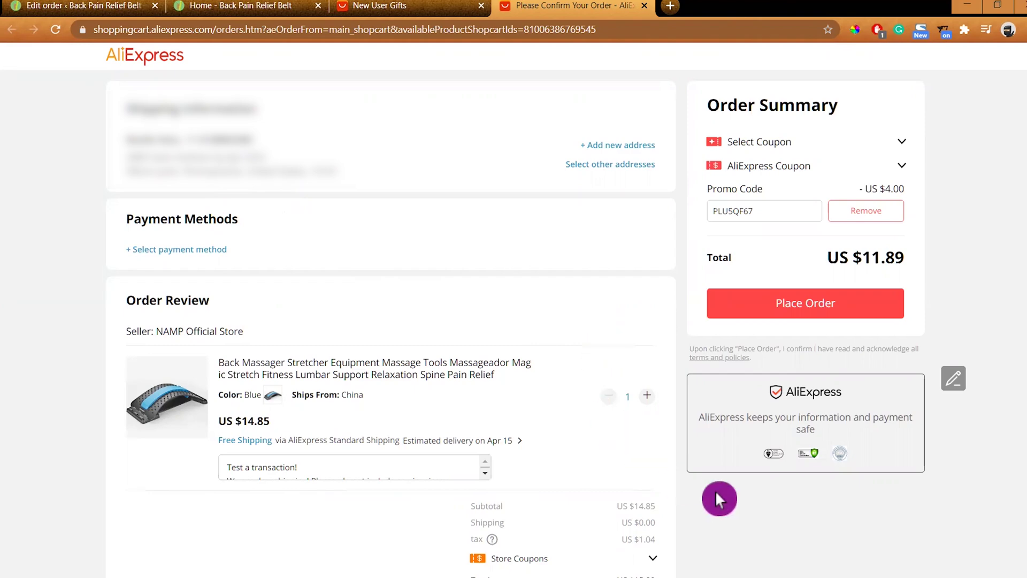
Step: Review the AliExpress order confirmation page, including the order review, cost breakdown and the full note to the seller
scroll(740, 503, down, 3)
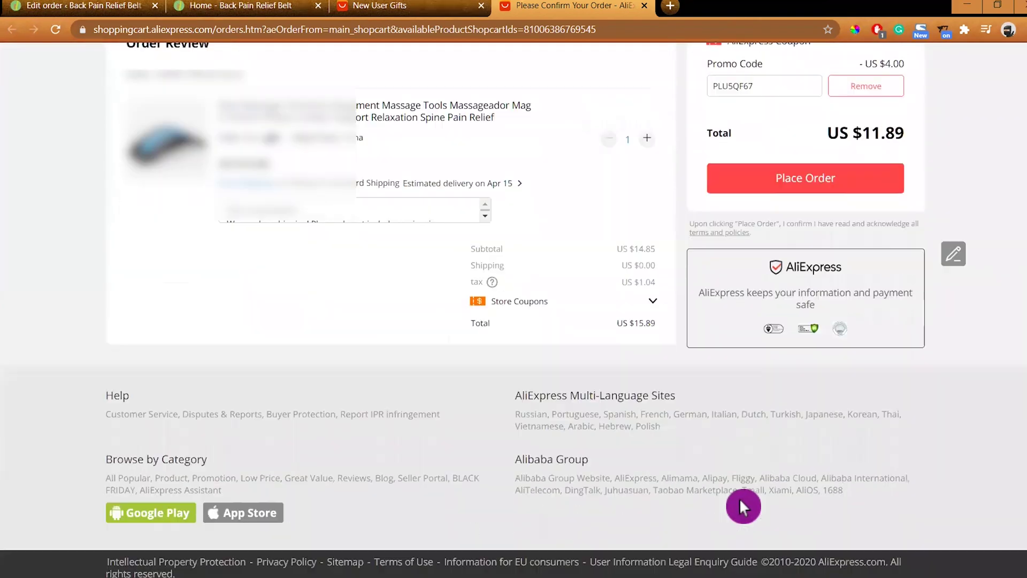
scroll(740, 497, up, 5)
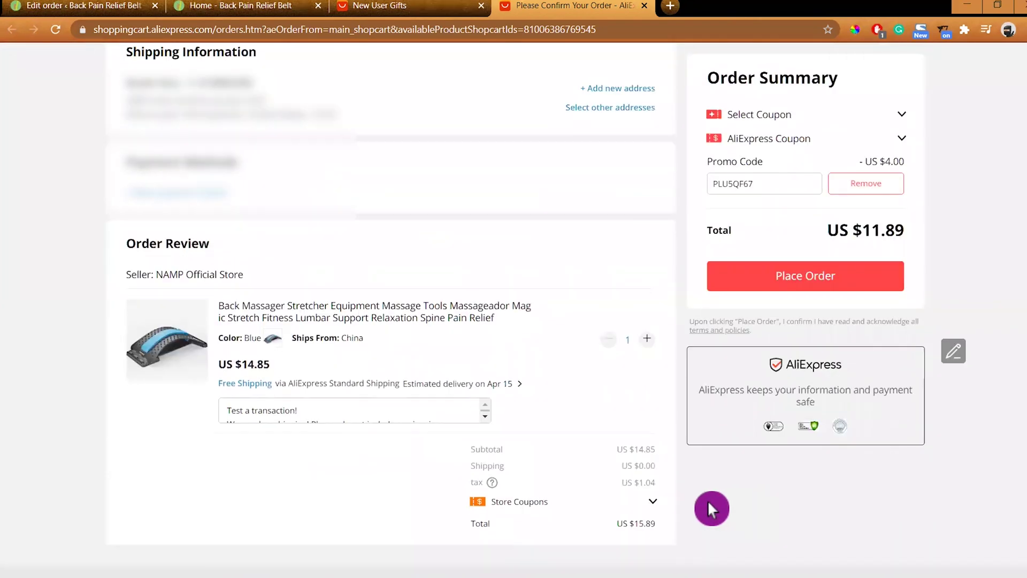
scroll(705, 502, up, 1)
scroll(552, 445, down, 1)
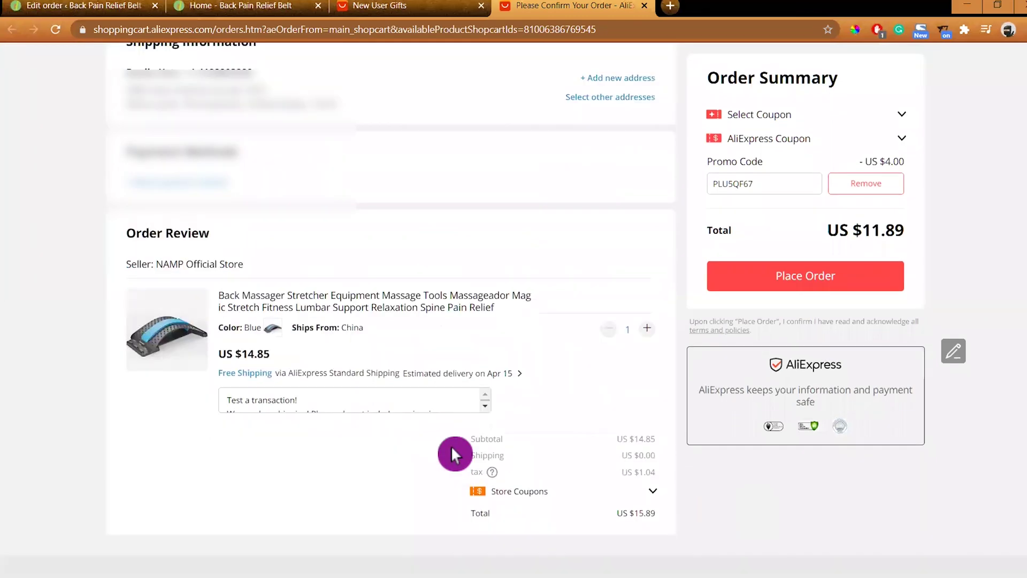
scroll(482, 406, down, 2)
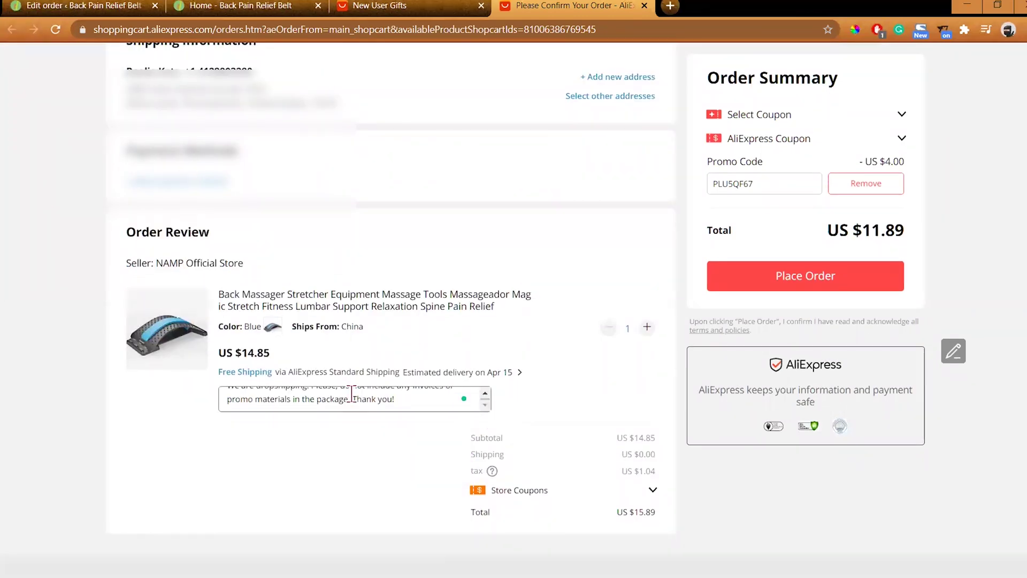
scroll(344, 392, up, 1)
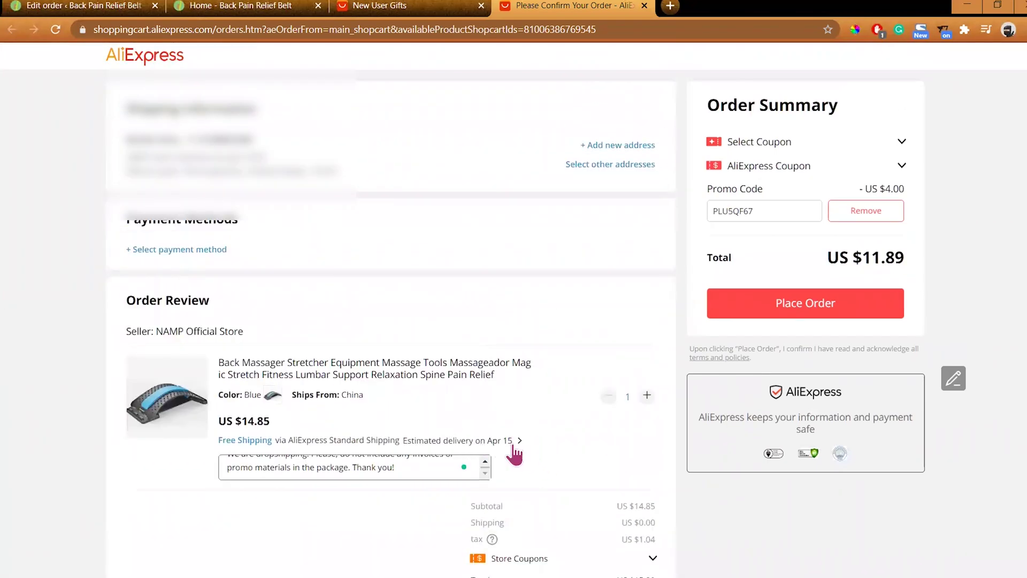
Step: Check the delivery options for the back massager, close them without changing the carrier, and place the AliExpress order
click(519, 440)
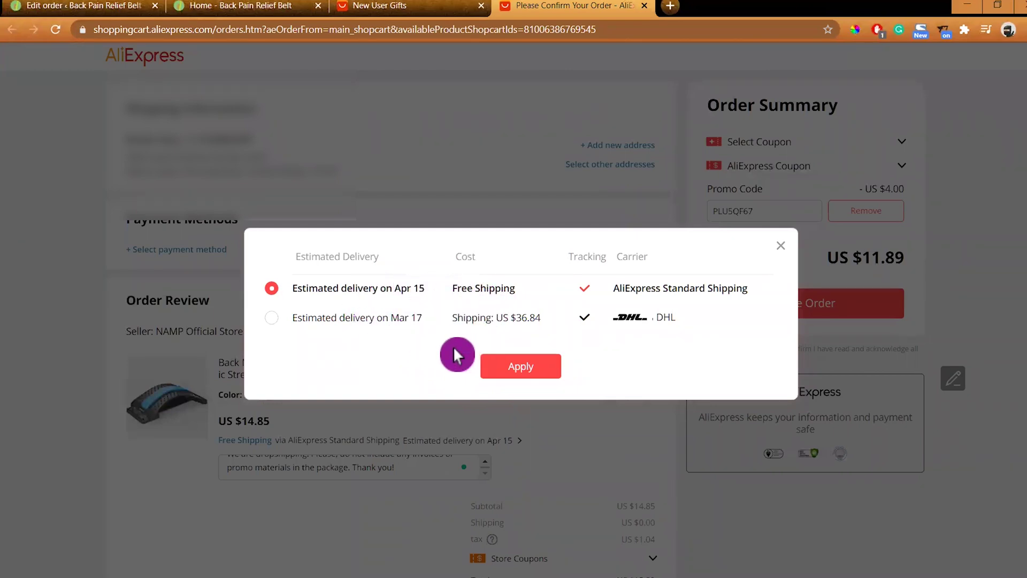
click(779, 248)
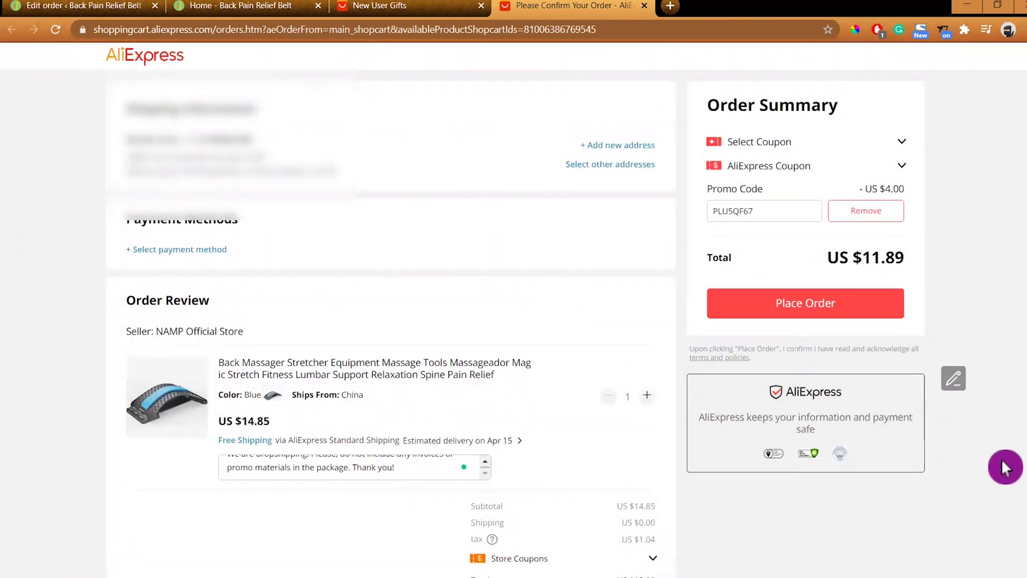
click(814, 309)
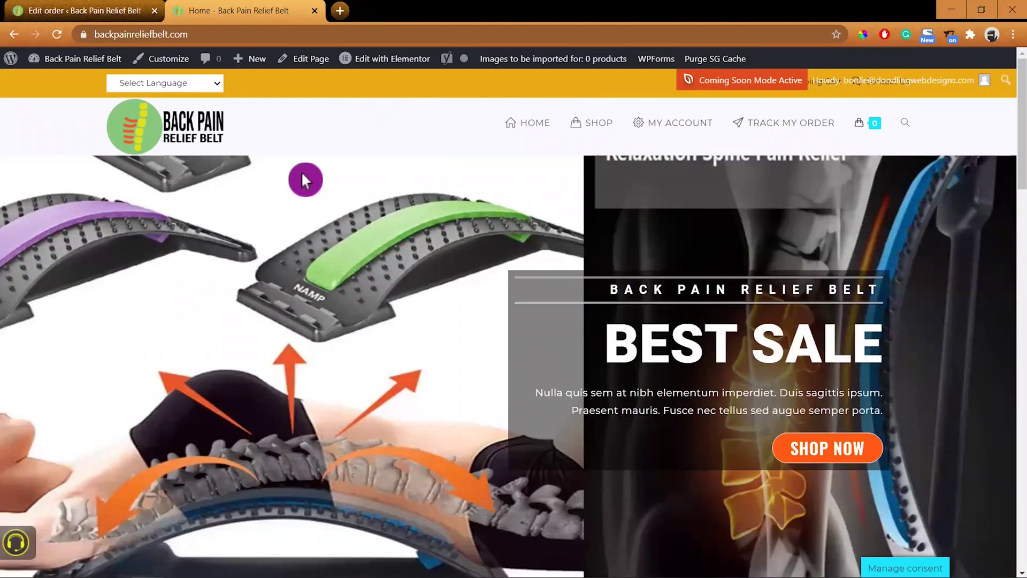
Step: Inspect the store's home page header with the developer tools and turn on the mobile device preview
right_click(313, 124)
click(338, 408)
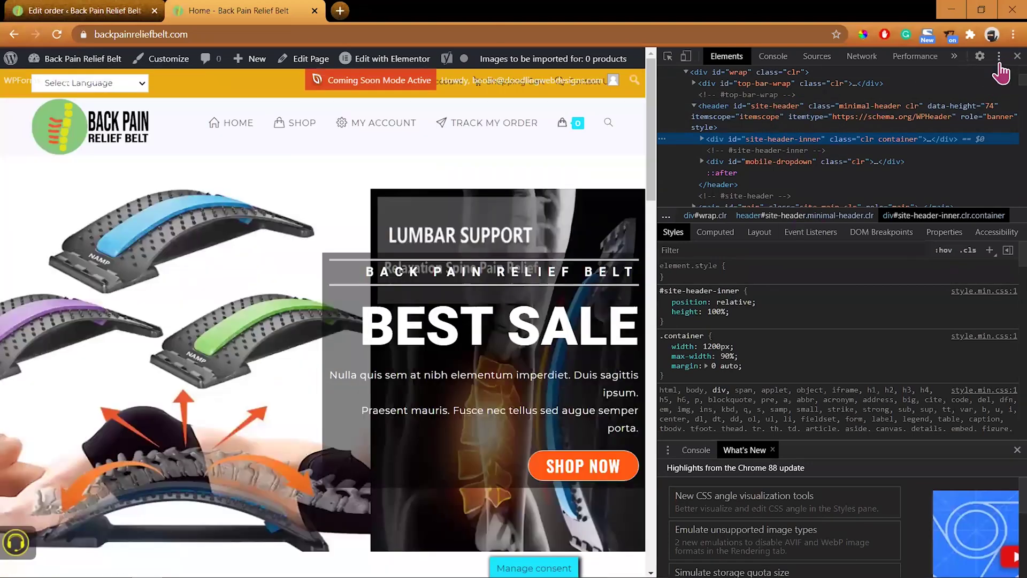
click(999, 57)
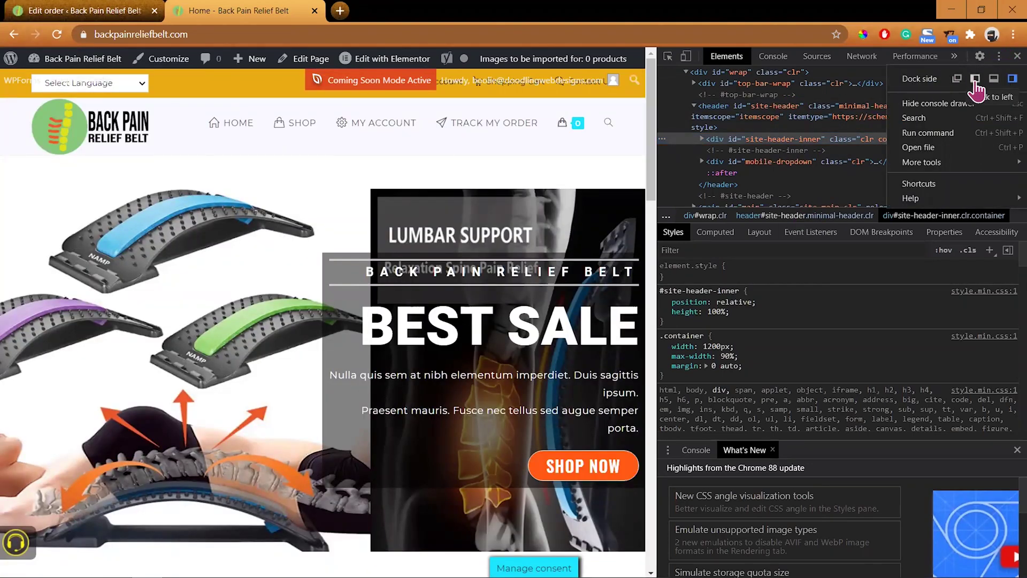
click(845, 314)
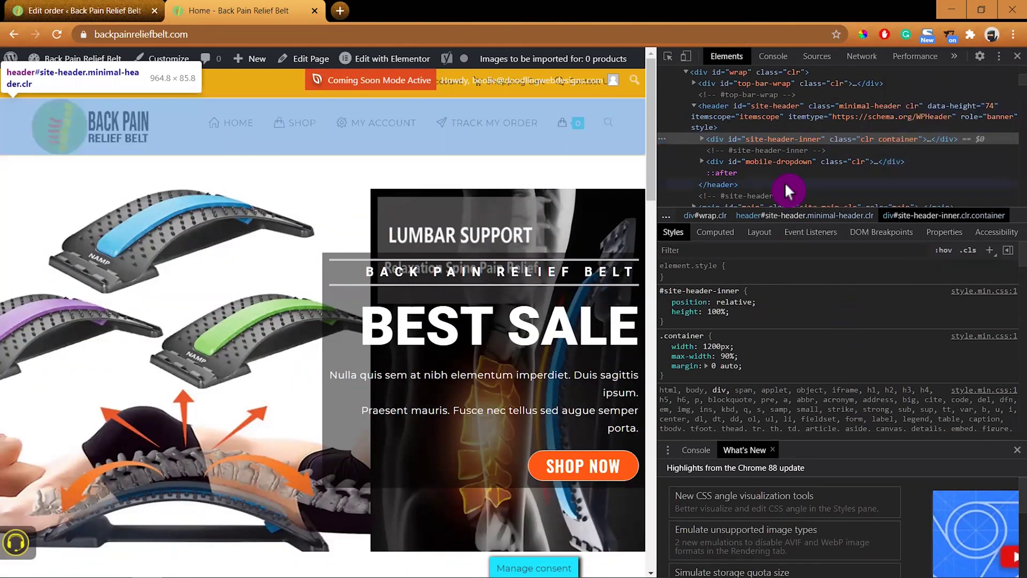
scroll(808, 170, up, 5)
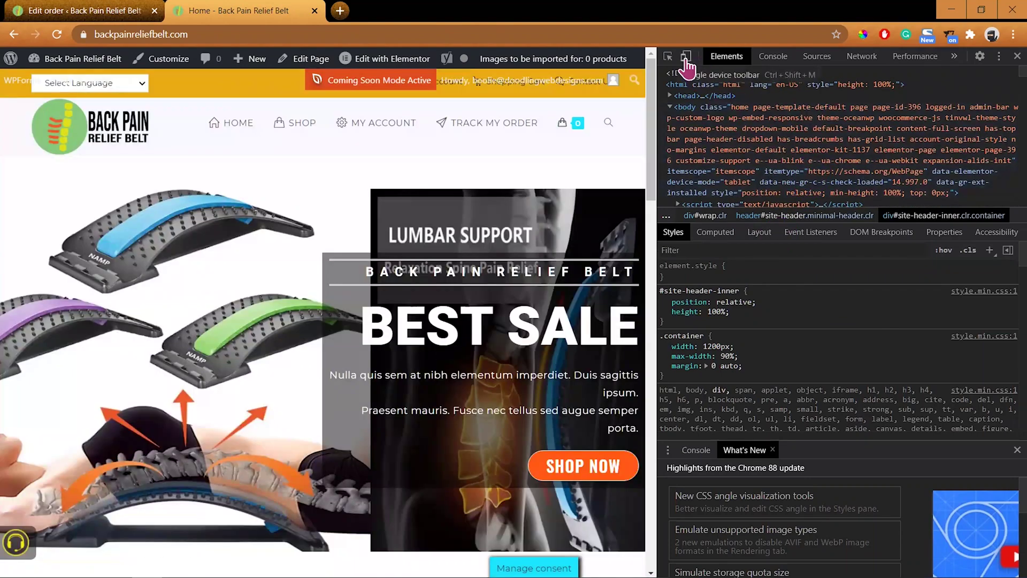
click(686, 57)
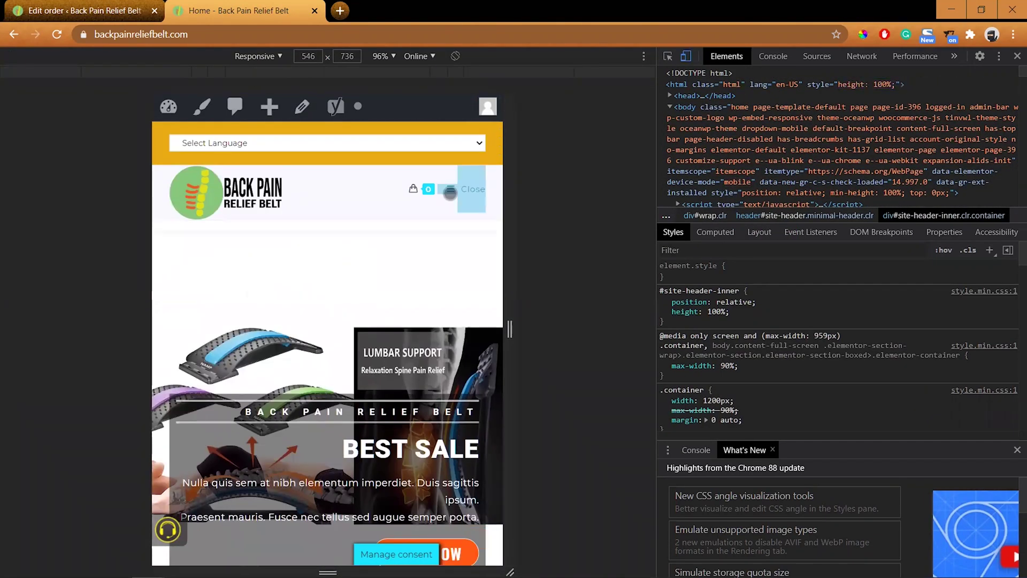
Step: Open the Contact Us page from the store's mobile navigation and examine its layout down to the footer
click(464, 188)
click(234, 427)
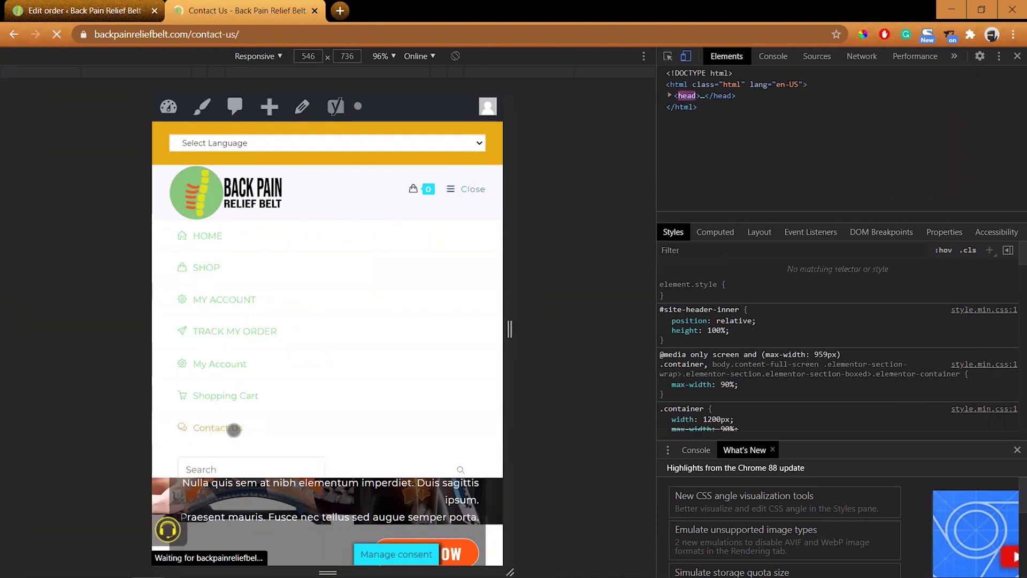
scroll(460, 330, down, 3)
scroll(460, 330, down, 15)
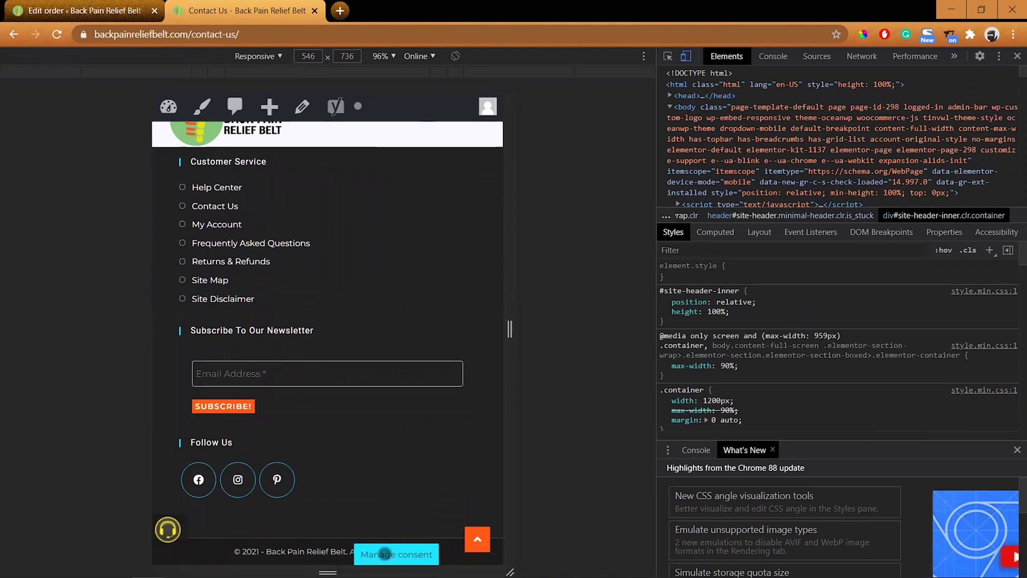
Step: Check the cookie consent dialog in the mobile preview, dismiss it and return to the start of the Contact Us page
click(416, 556)
click(213, 282)
click(453, 481)
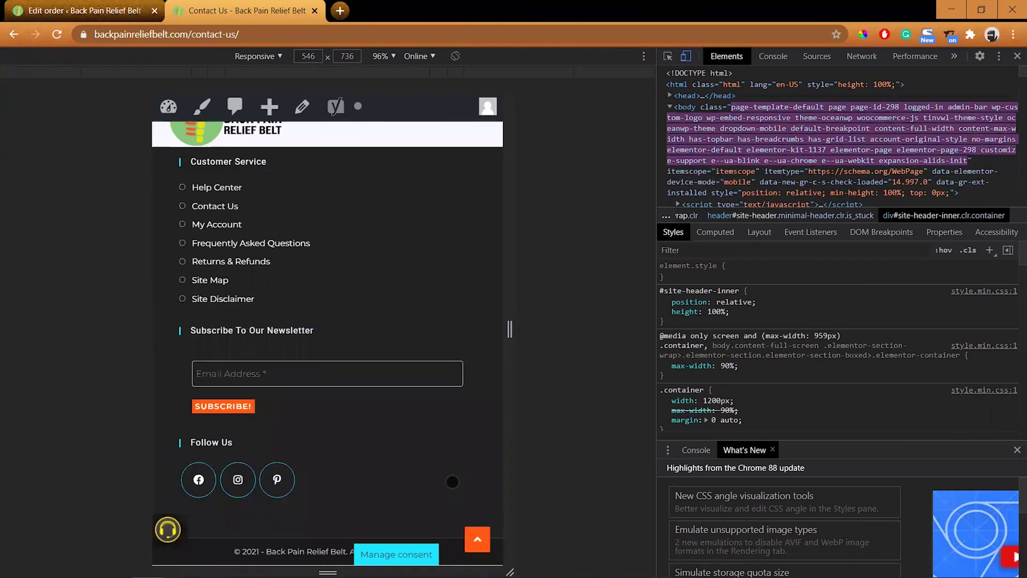
click(473, 549)
Step: Switch the device preview to iPhone 6/7/8 and check the Contact Us page's layout at that size
click(280, 56)
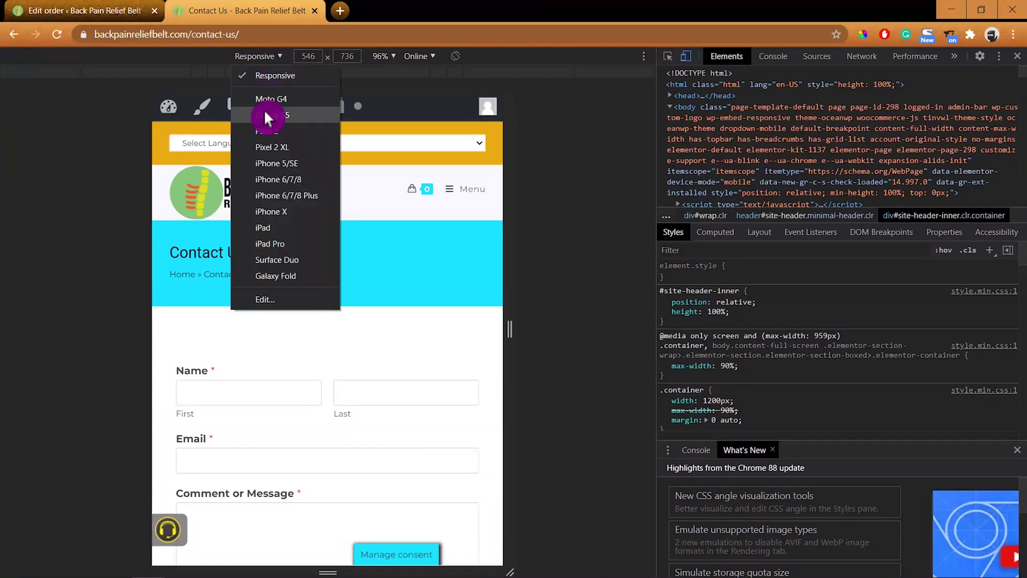
click(275, 178)
scroll(385, 316, down, 15)
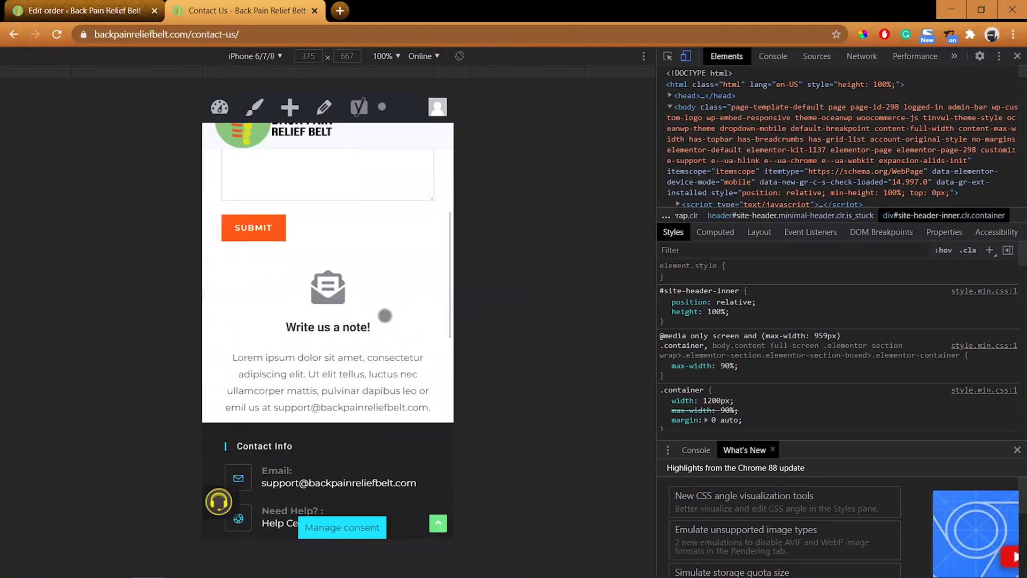
Step: Open the Help Center page in the iPhone preview and examine its content and footer links
click(298, 273)
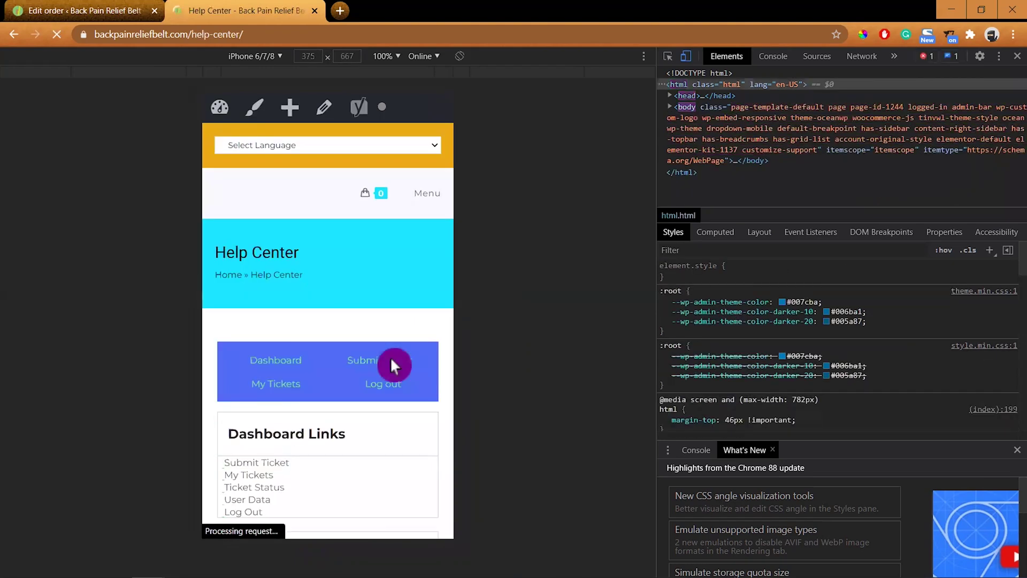
scroll(387, 303, down, 5)
scroll(388, 303, down, 15)
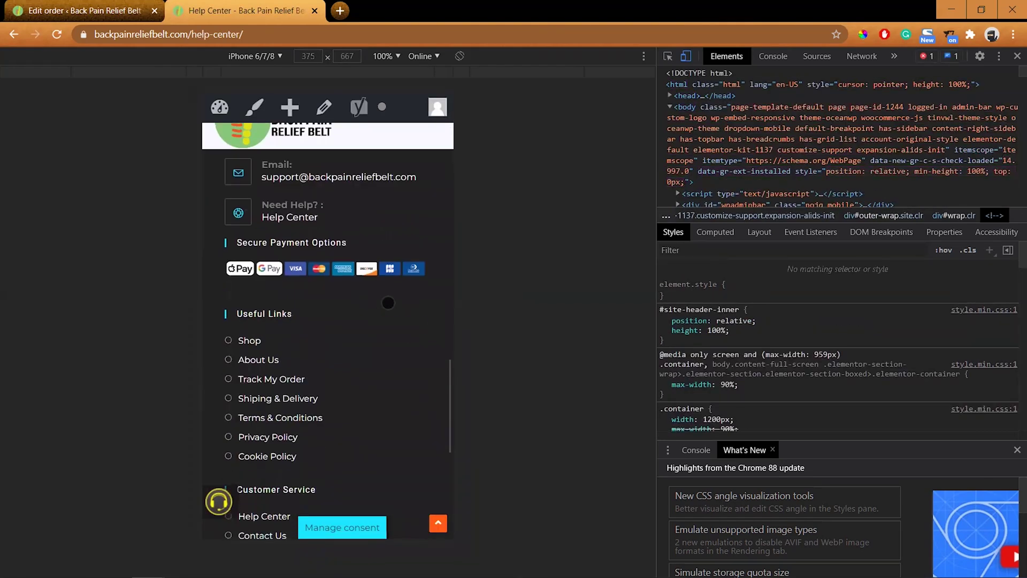
scroll(328, 321, up, 20)
Step: Return to the home page in the iPhone preview and examine its hero banner, feature boxes, product offers, footer and back-to-top link
click(263, 194)
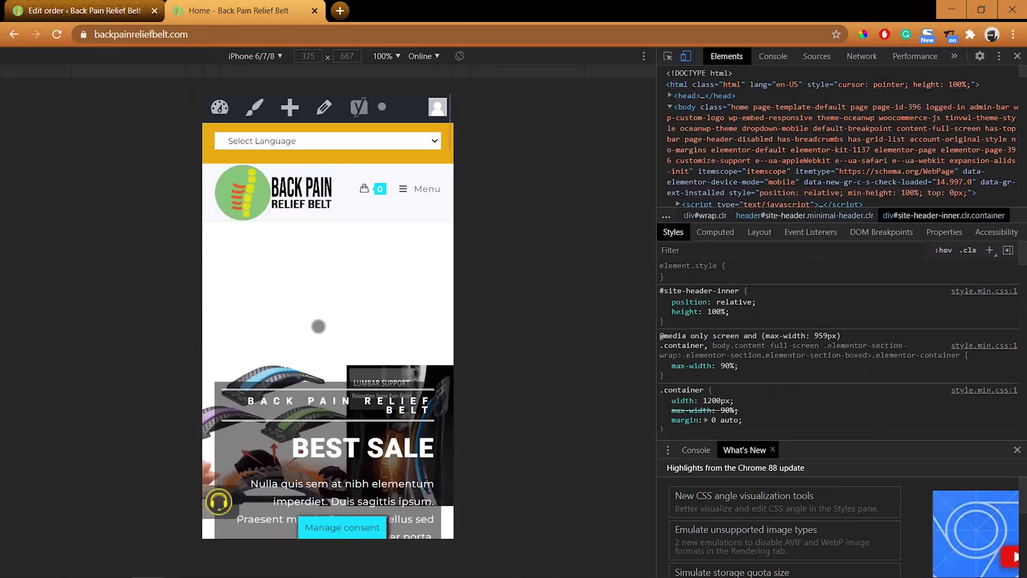
scroll(314, 287, down, 3)
scroll(328, 321, up, 3)
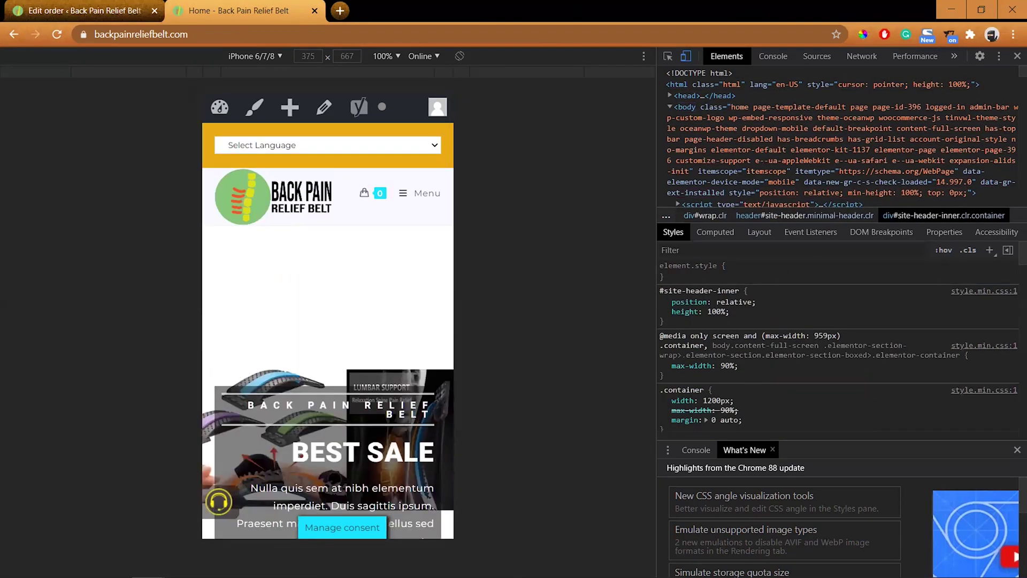
scroll(326, 271, down, 10)
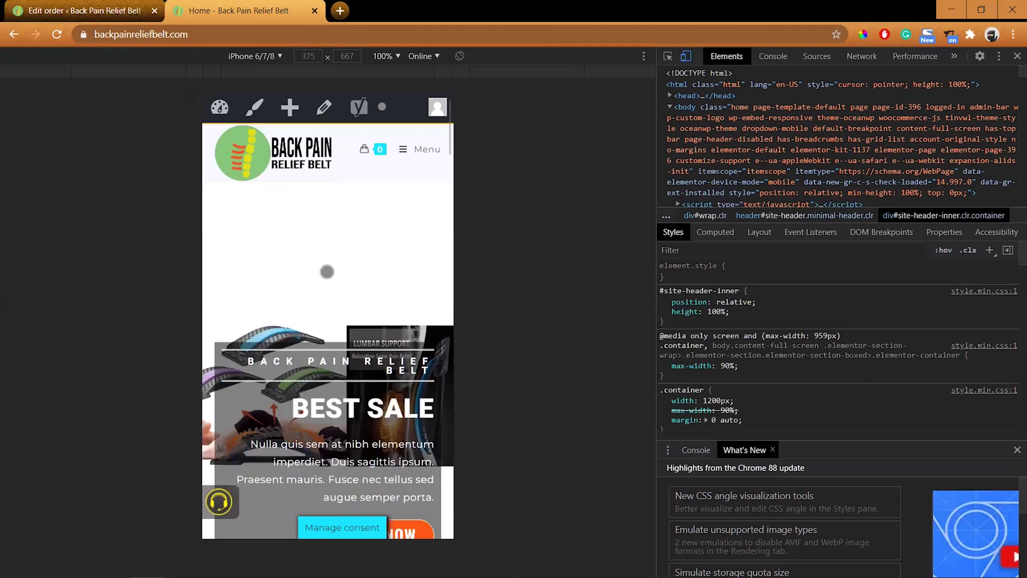
scroll(335, 230, down, 10)
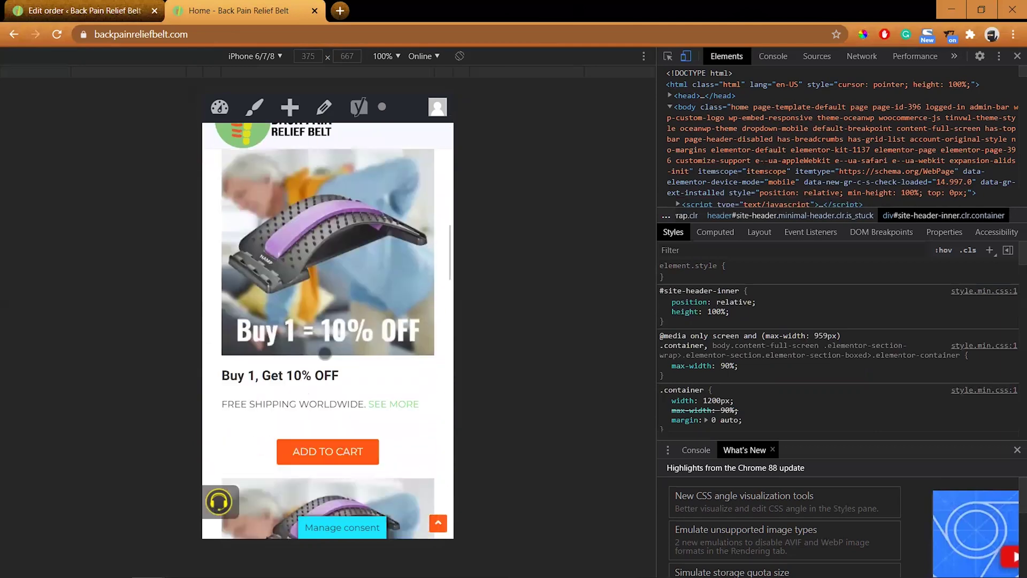
scroll(335, 229, down, 3)
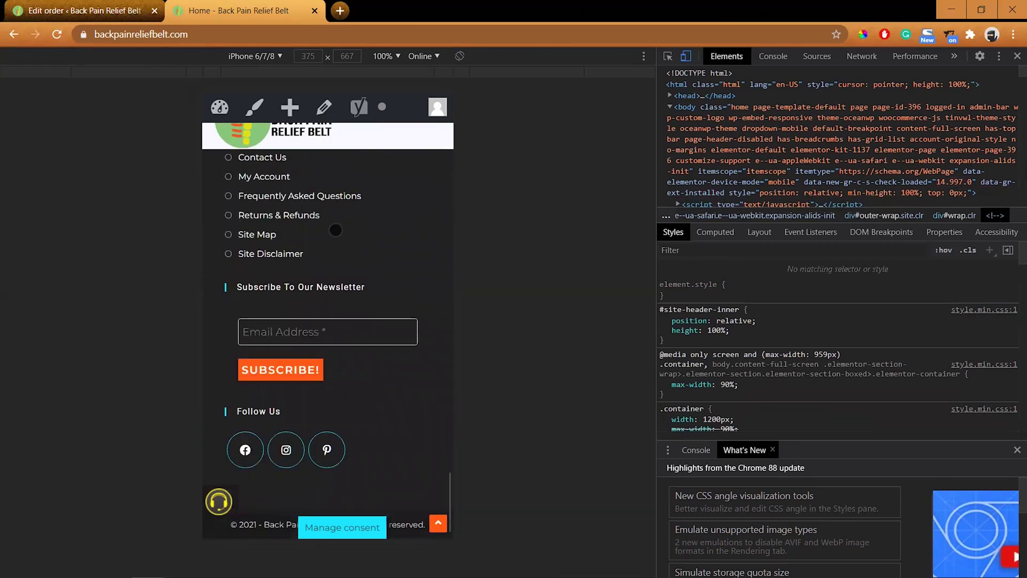
scroll(335, 229, up, 20)
scroll(275, 436, down, 10)
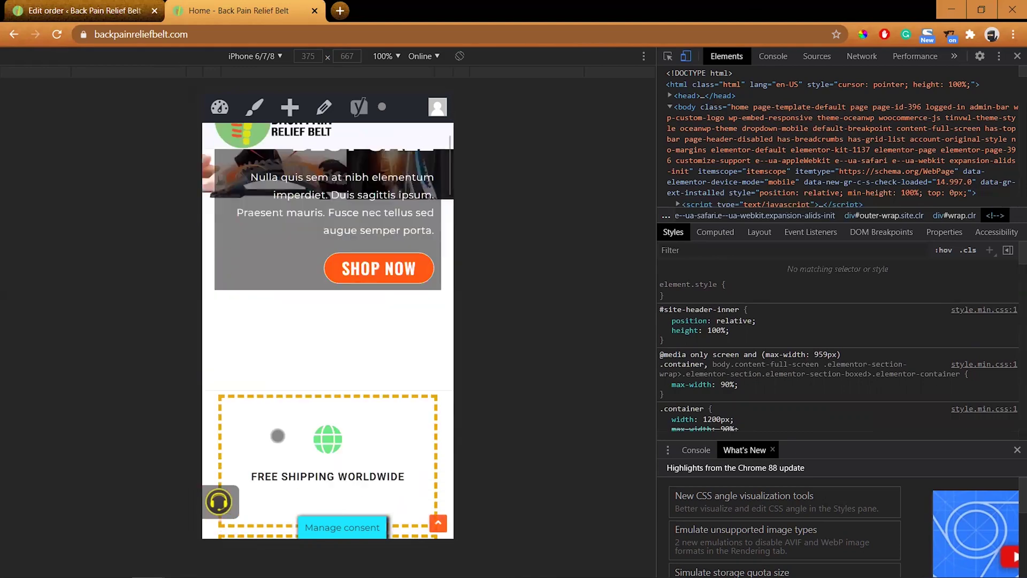
click(435, 524)
scroll(329, 387, down, 10)
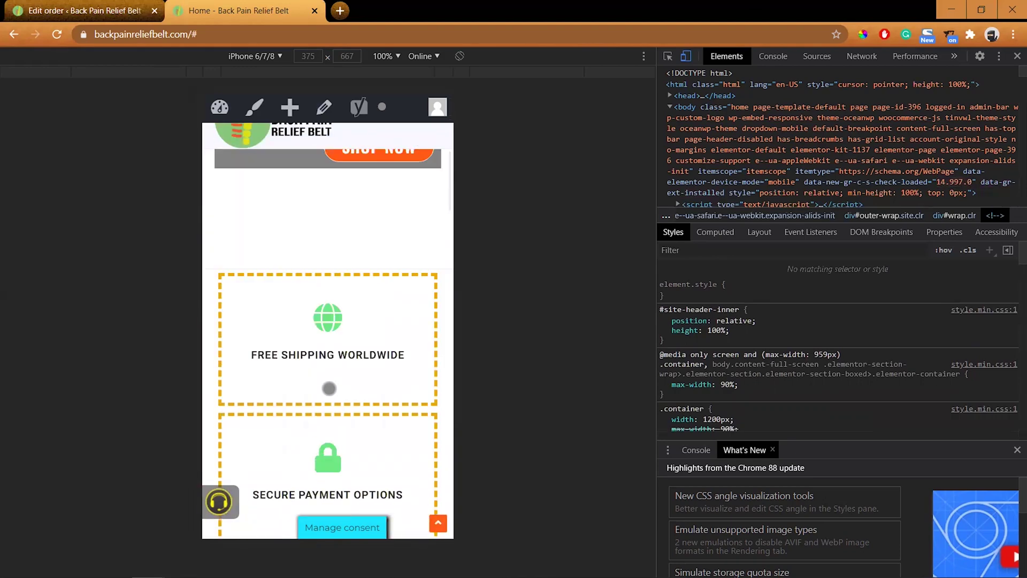
scroll(335, 323, up, 10)
click(373, 225)
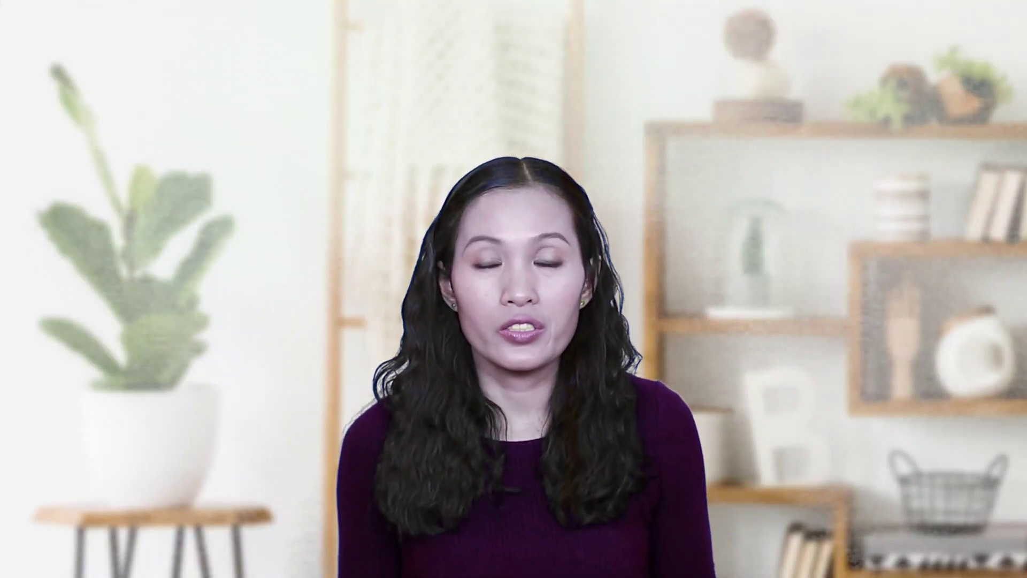